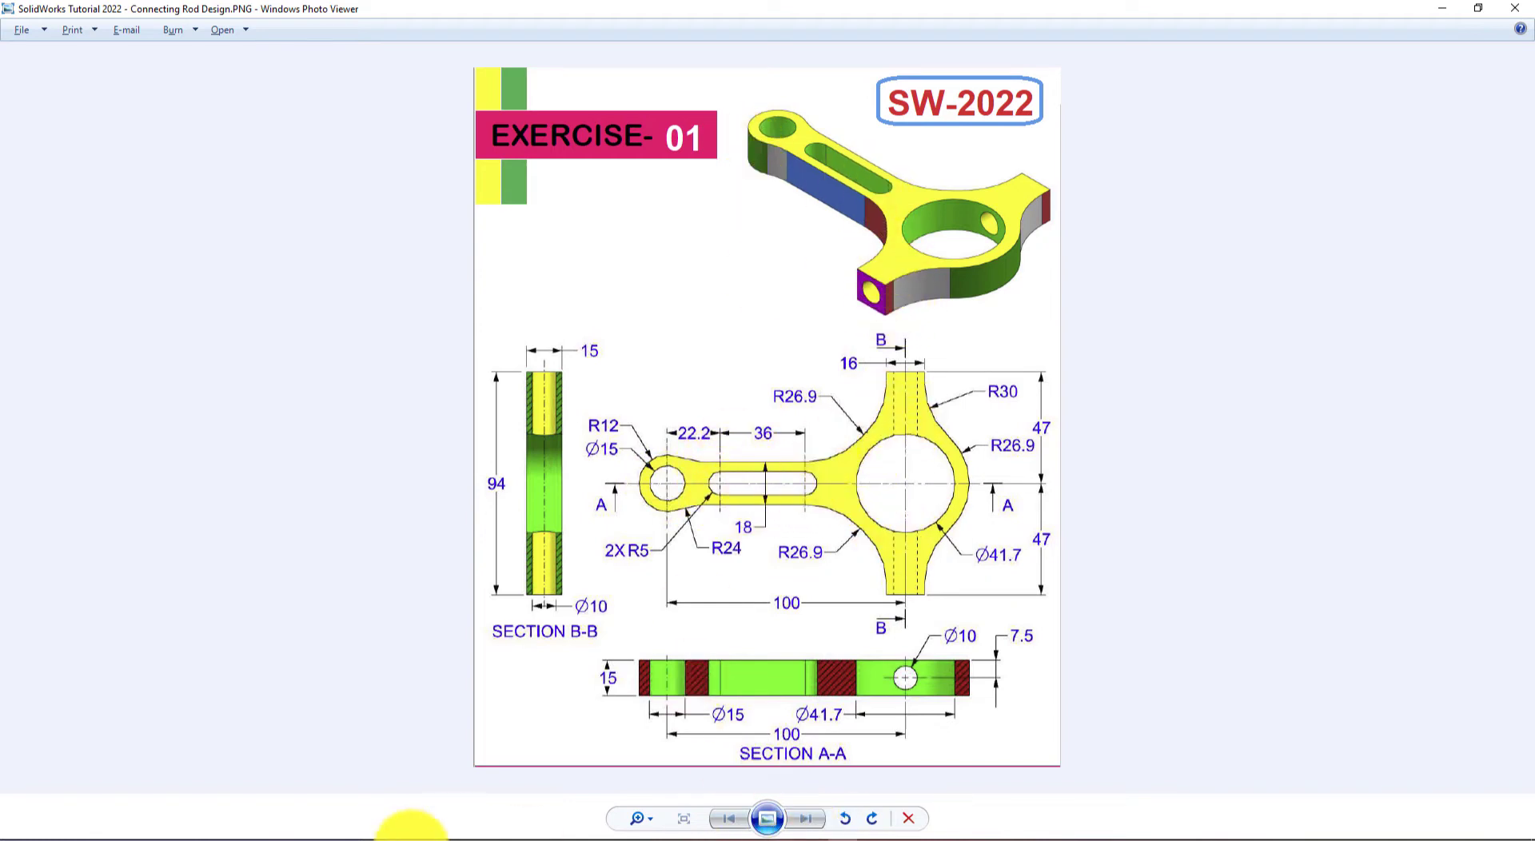
Switch to SOLIDWORKS and create a new part document
left_click(255, 838)
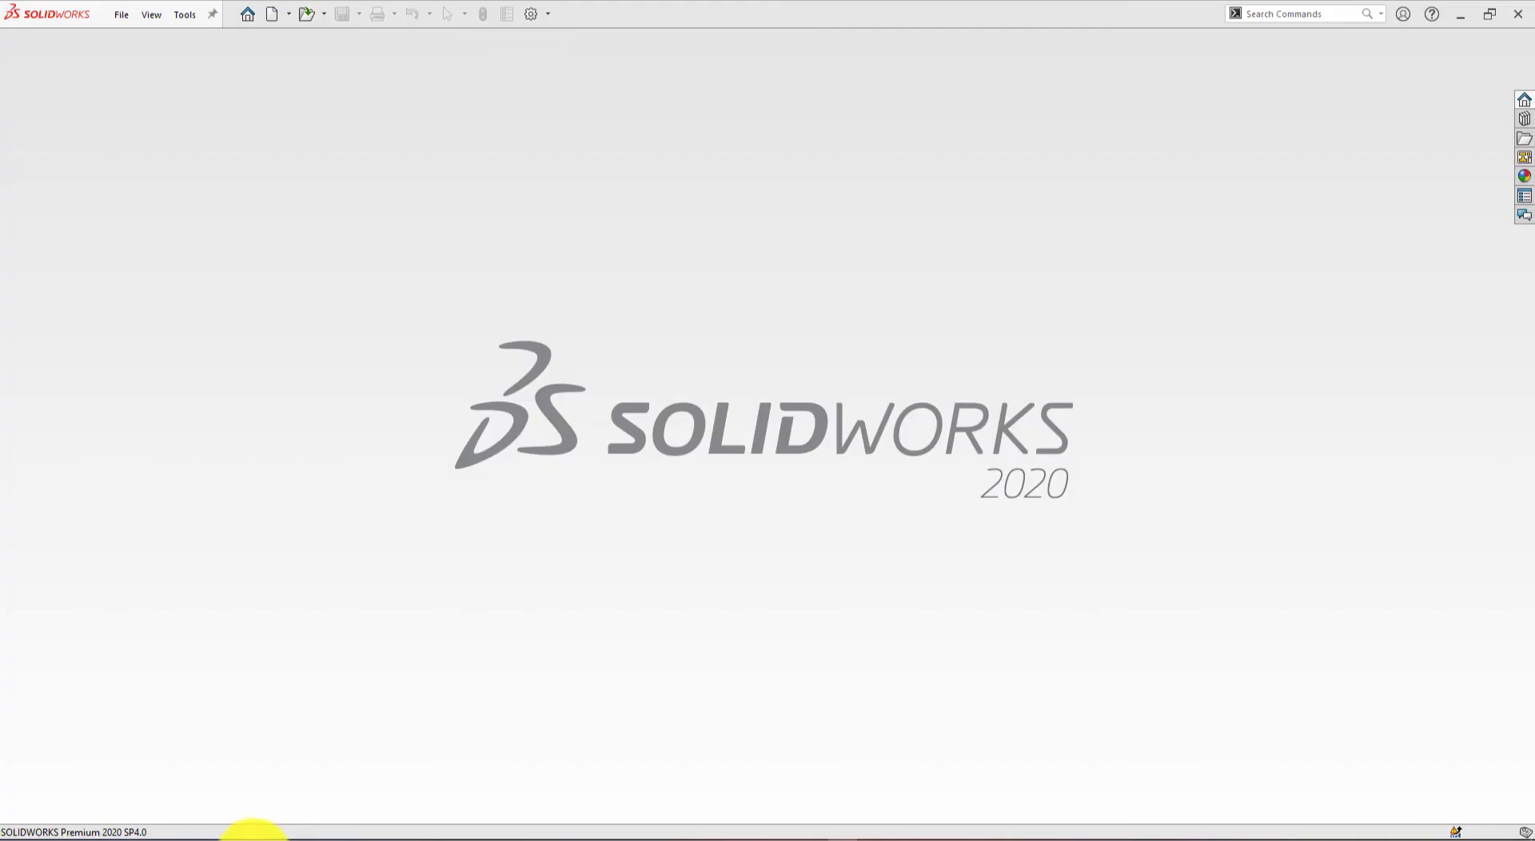
left_click(271, 16)
left_click(316, 302)
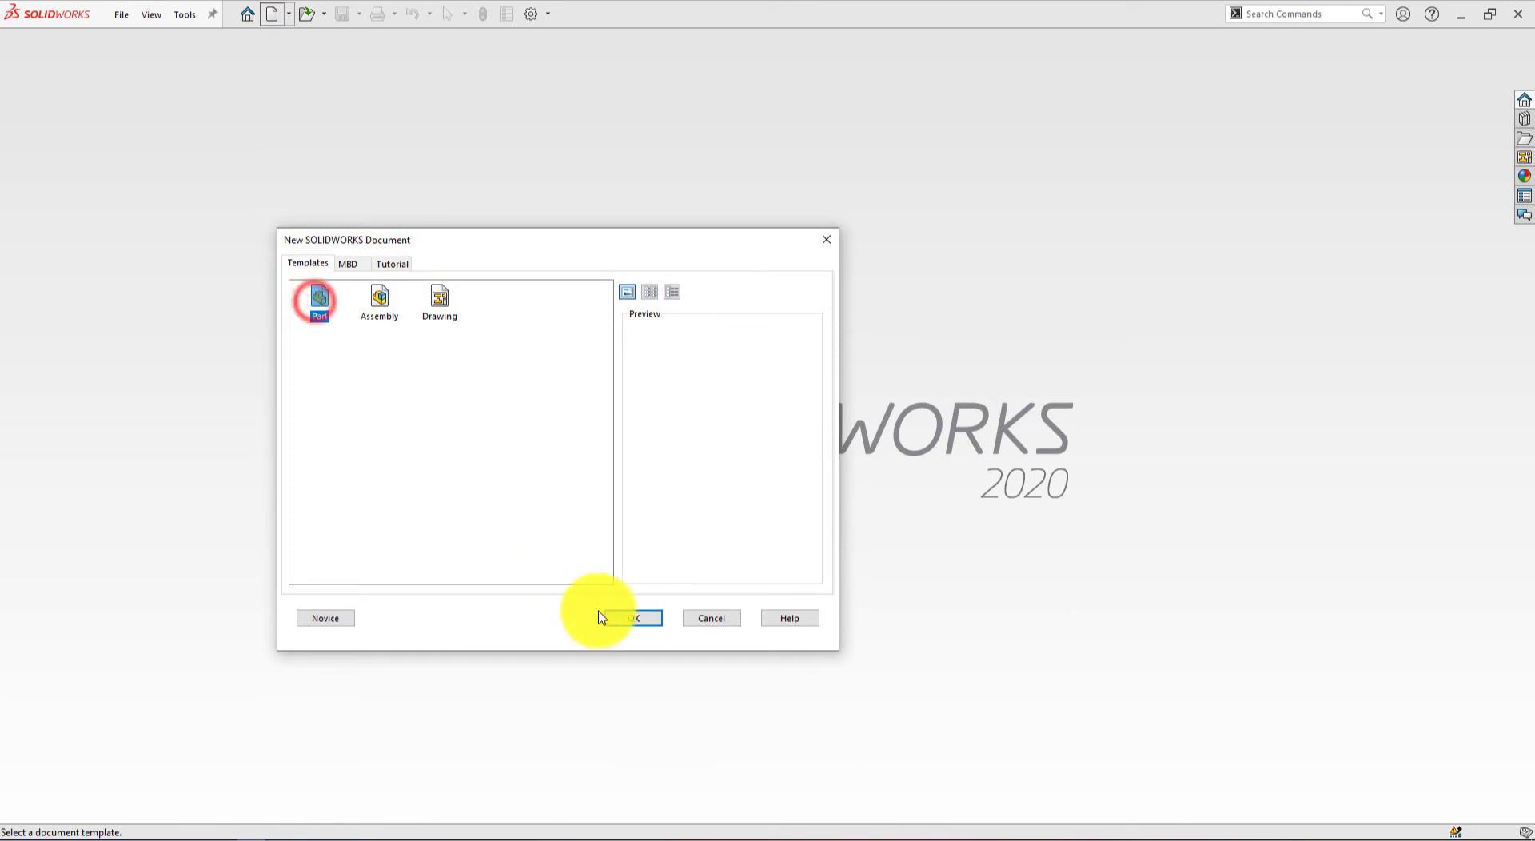
left_click(628, 620)
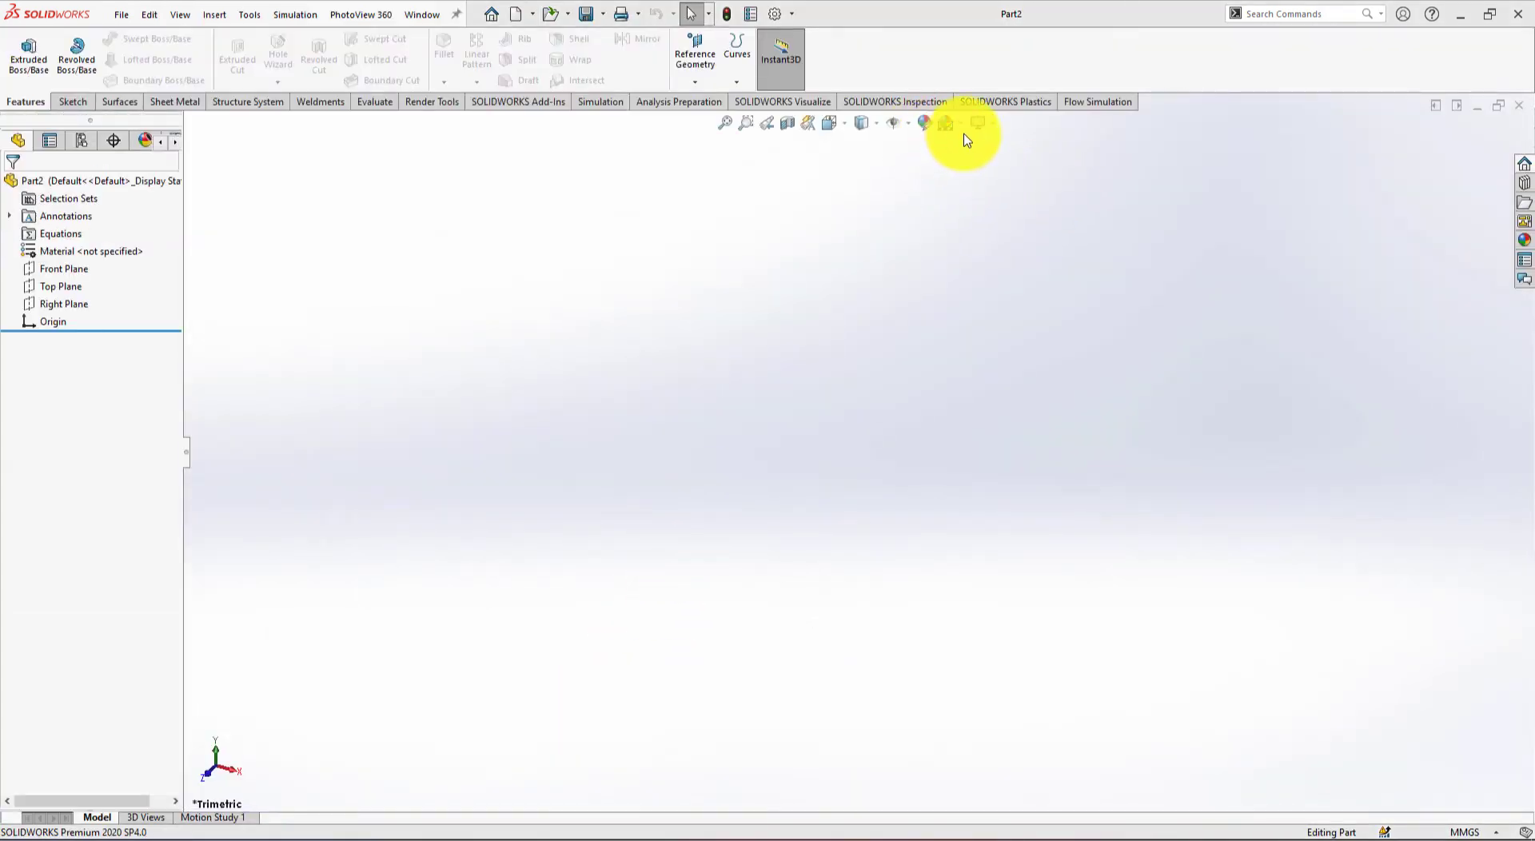
Change the scene background to Plain White
left_click(961, 123)
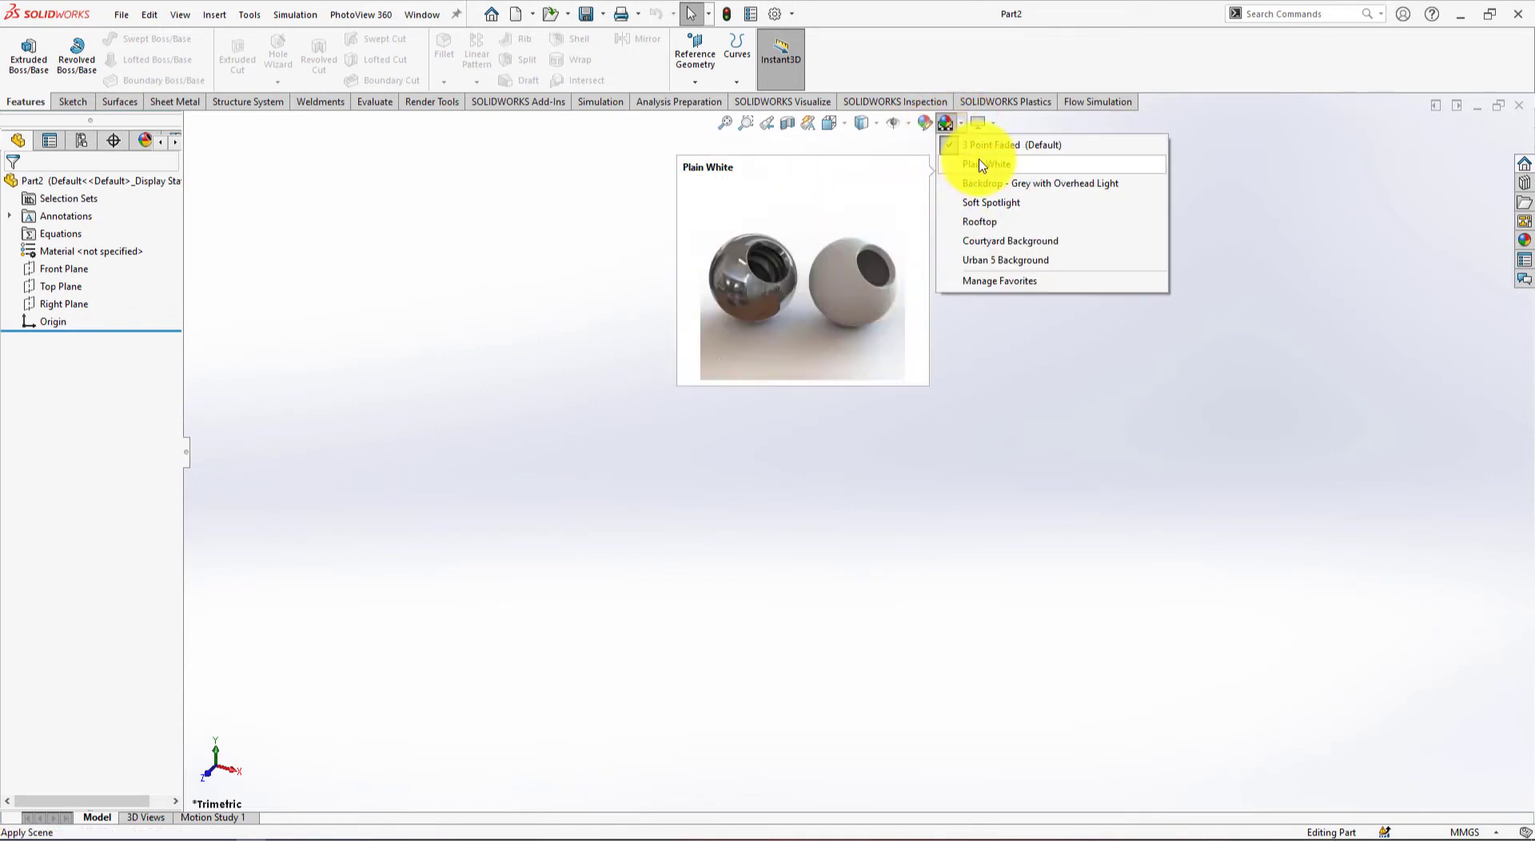
left_click(982, 165)
left_click(627, 312)
Assign the material AISI 316 Stainless Steel Sheet (SS) to the part
right_click(94, 253)
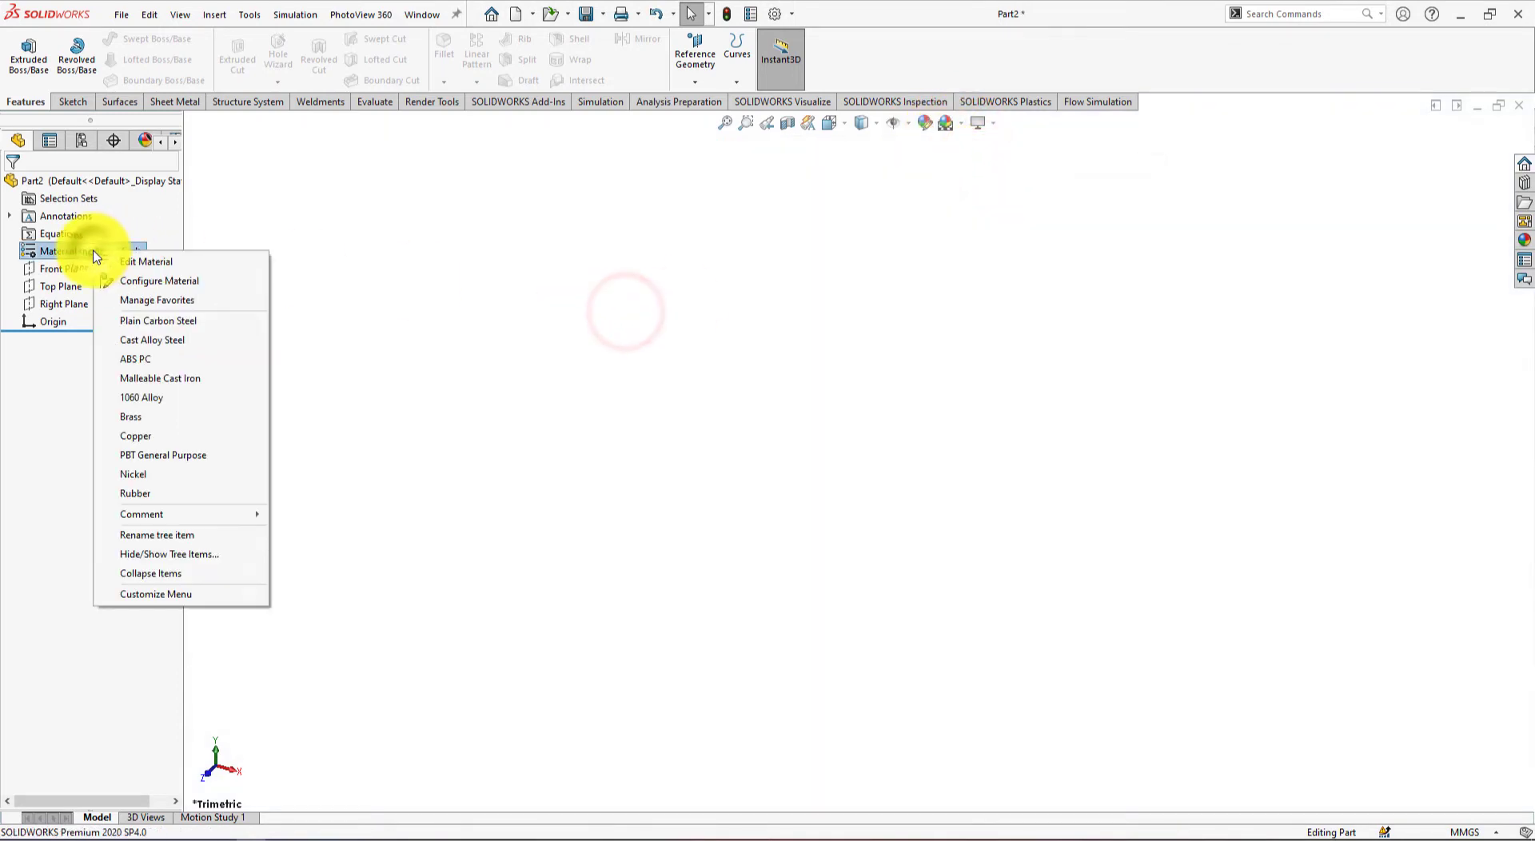
left_click(128, 261)
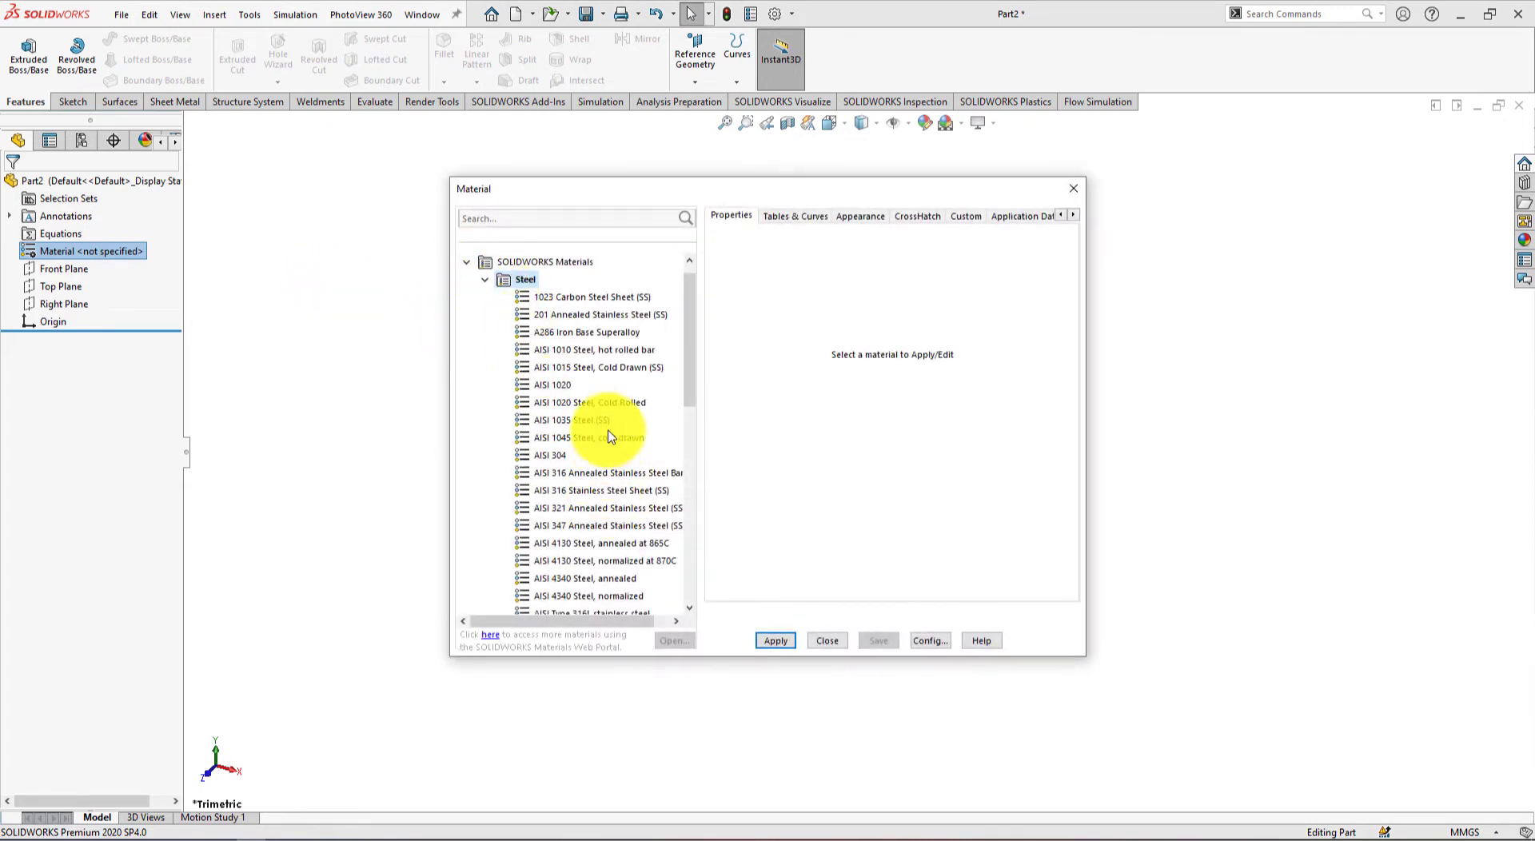
scroll(600, 404, "down", 2)
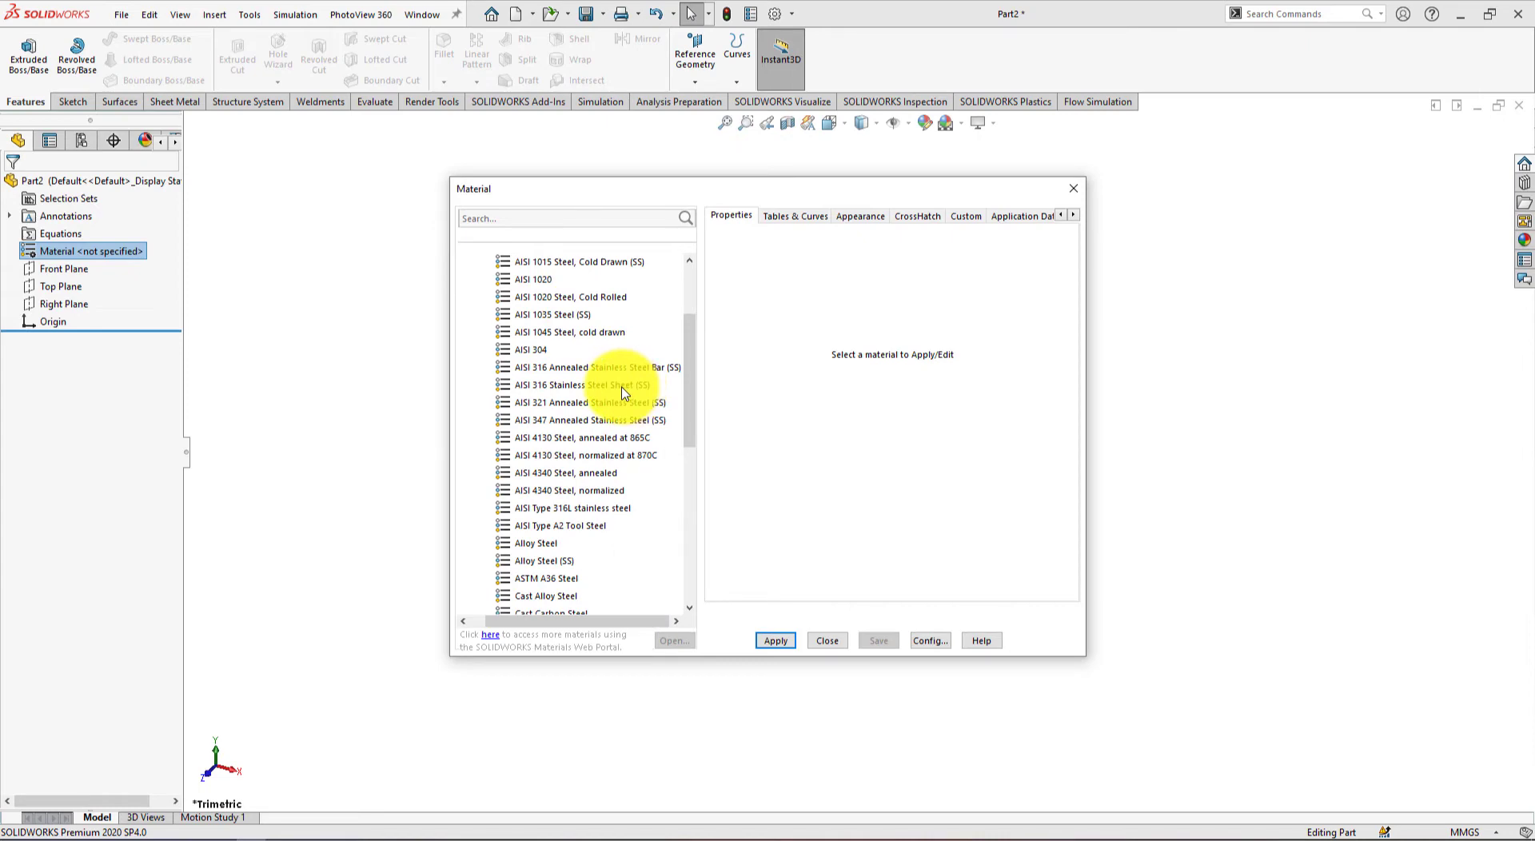
mouse_move(612, 396)
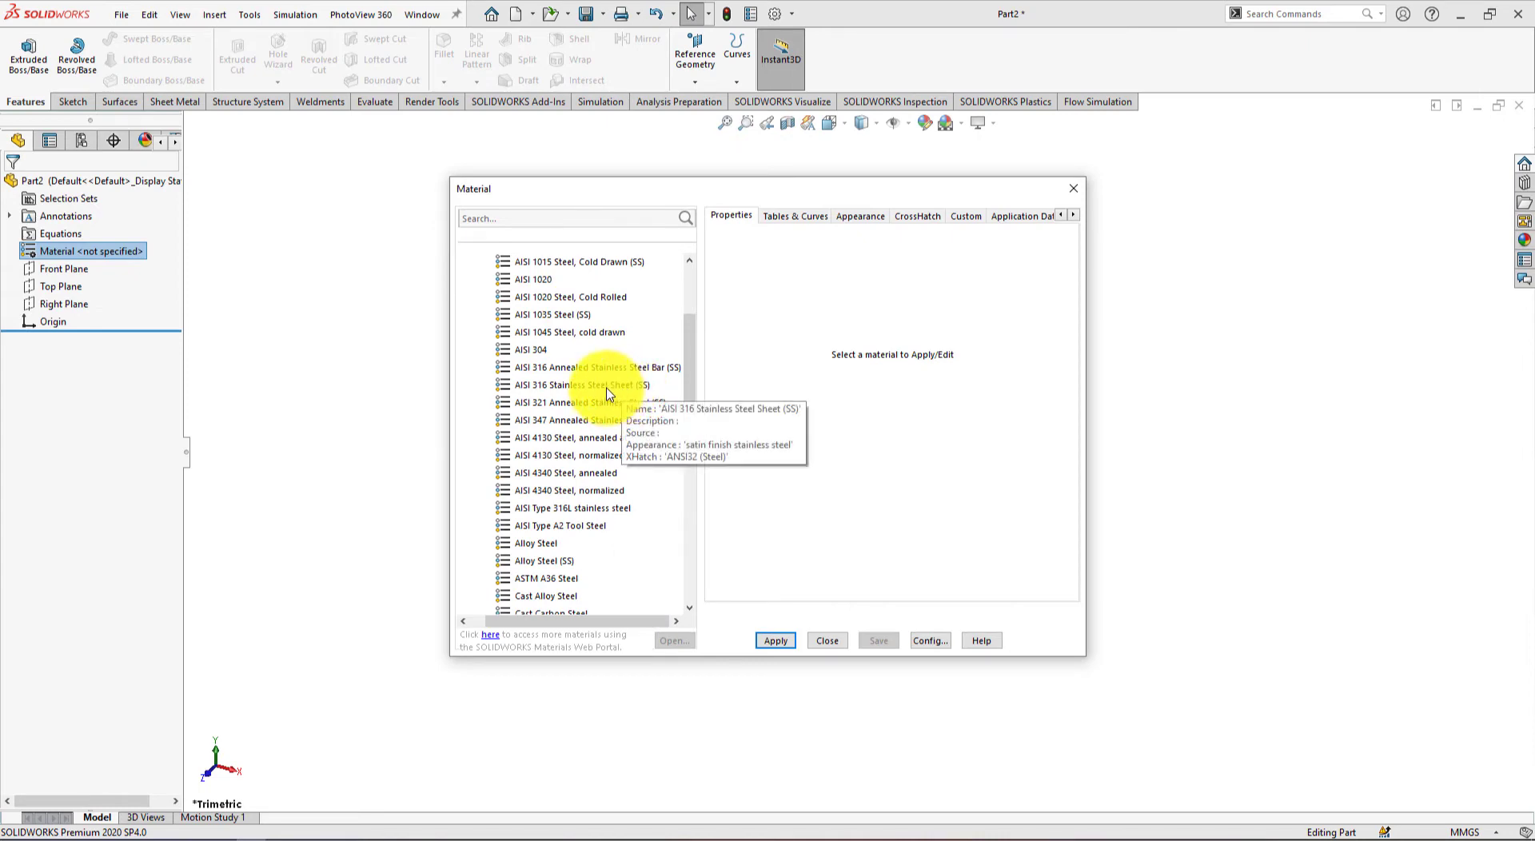
left_click(608, 390)
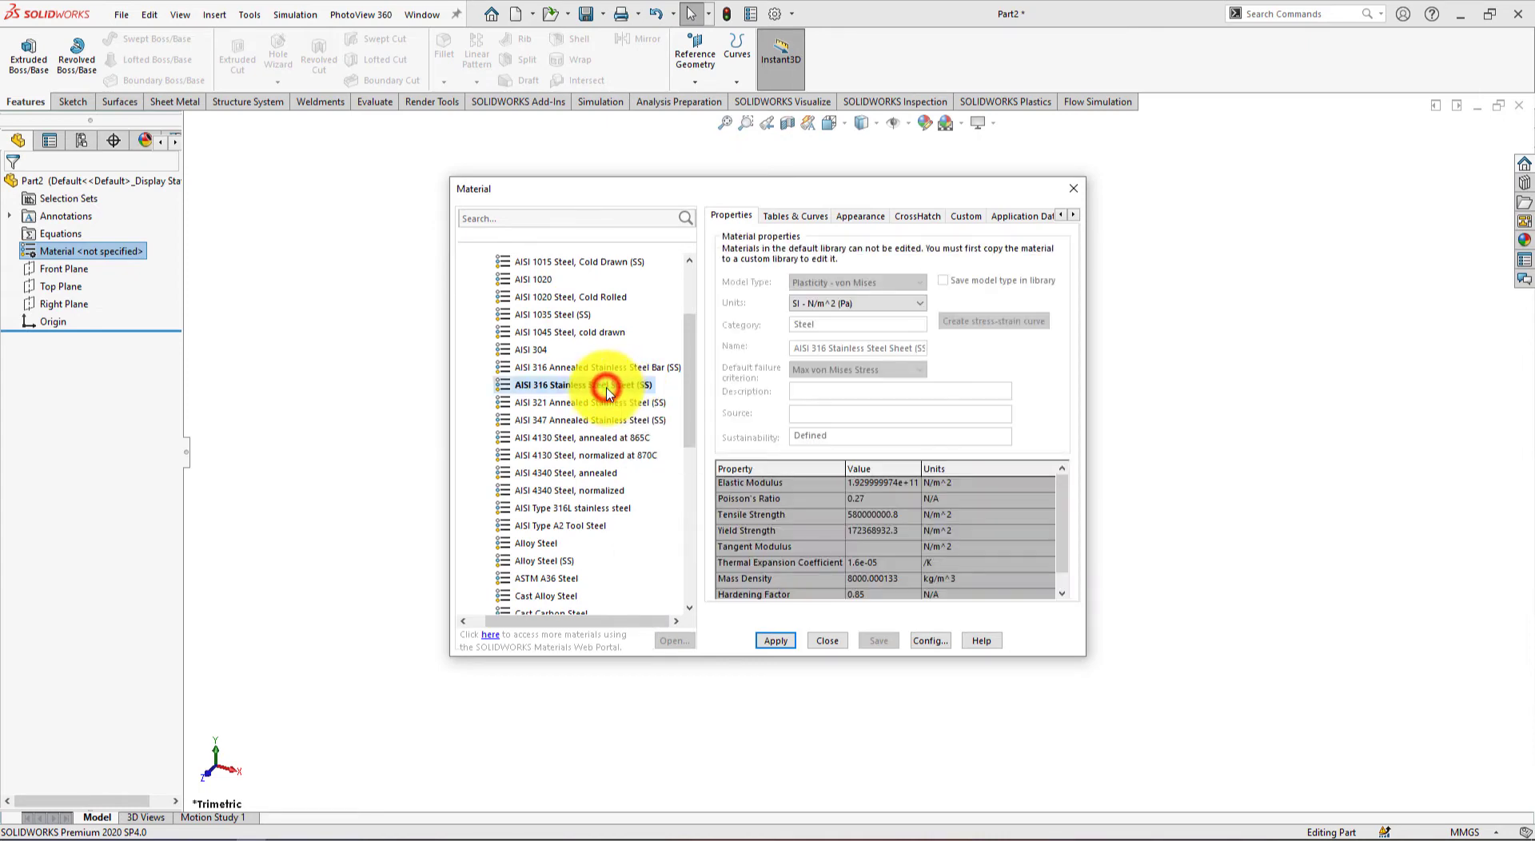
left_click(773, 640)
left_click(826, 640)
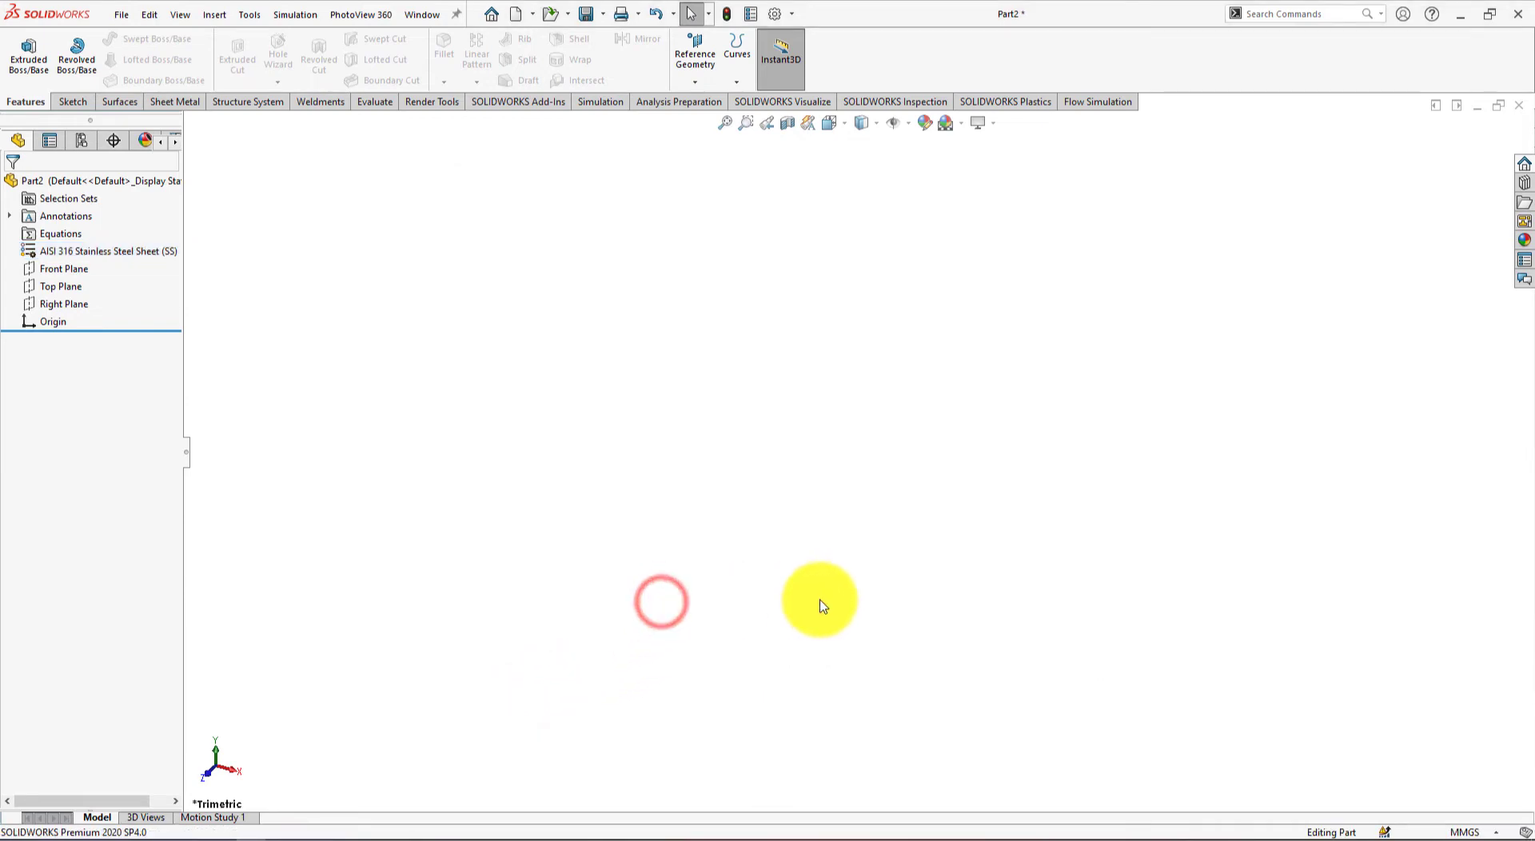
Open a sketch on the Top Plane and draw a horizontal midpoint line about 311 mm long centred on the origin
left_click(62, 295)
left_click(74, 270)
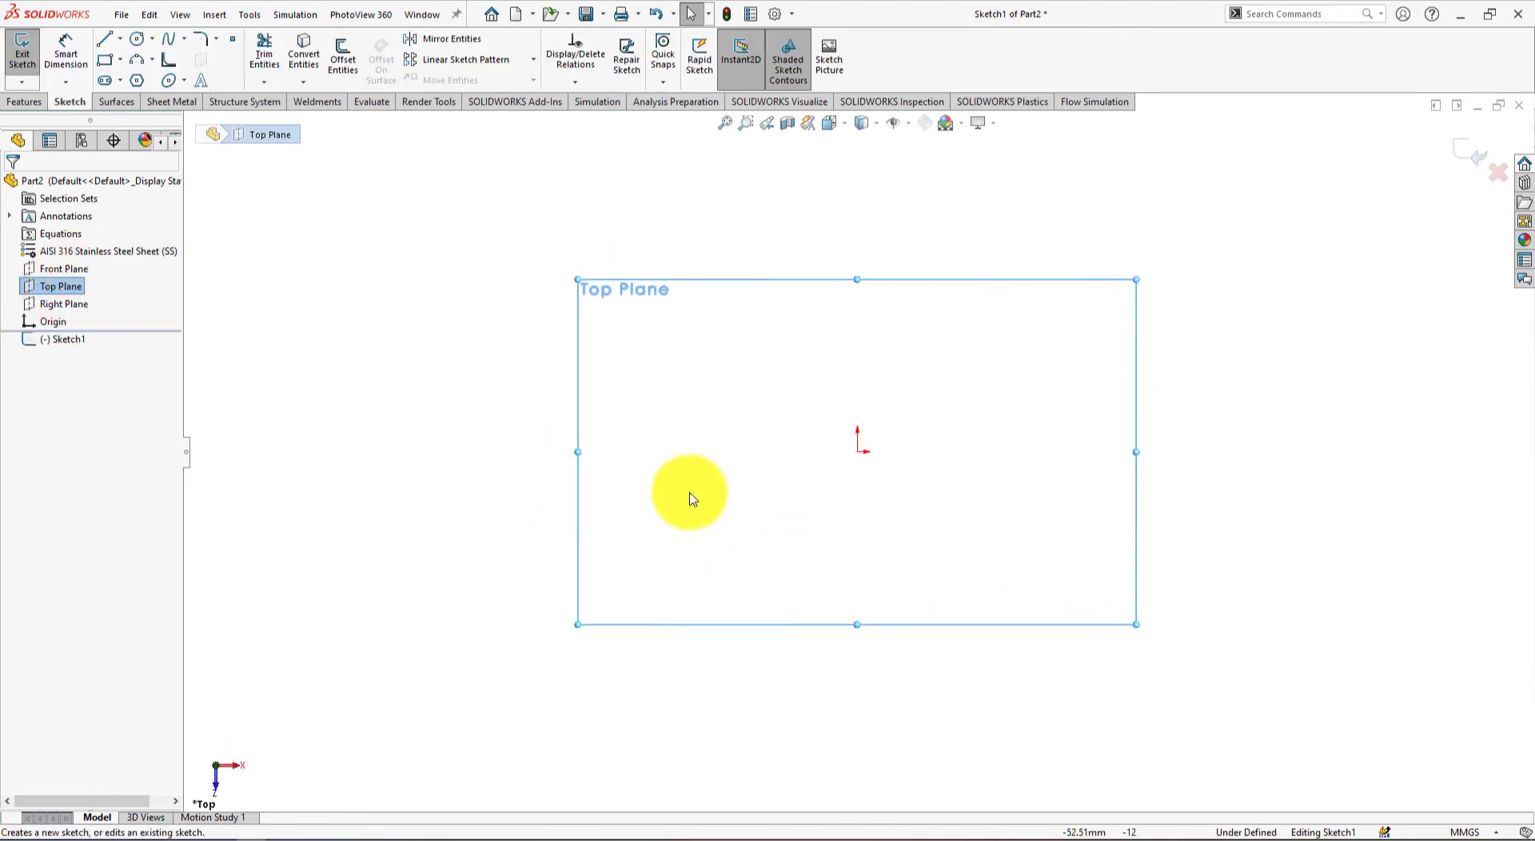
left_click(120, 38)
left_click(137, 95)
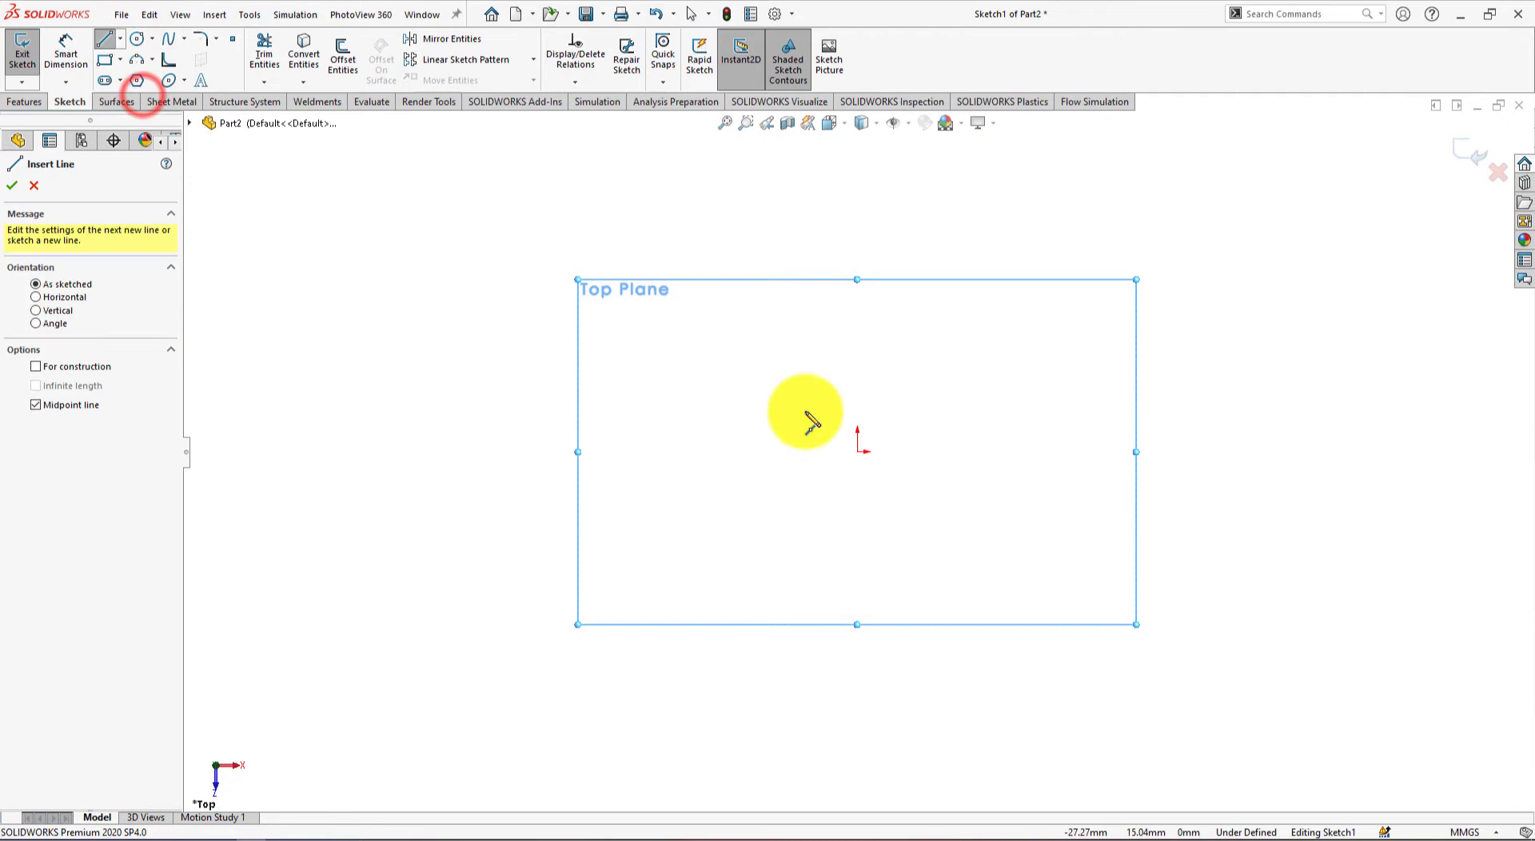
left_click(857, 453)
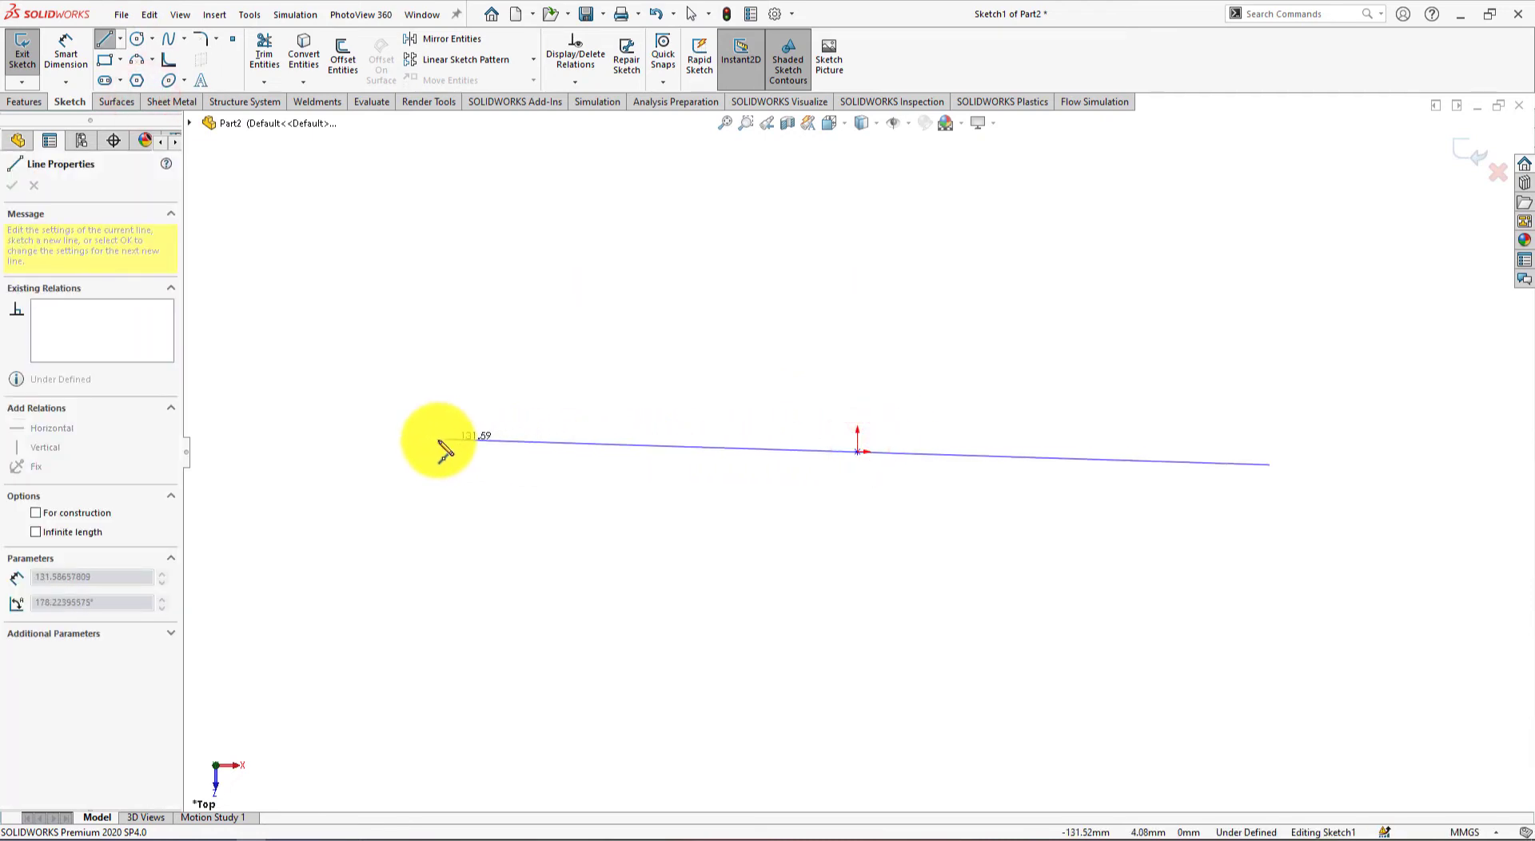
left_click(368, 449)
right_click(705, 299)
left_click(718, 308)
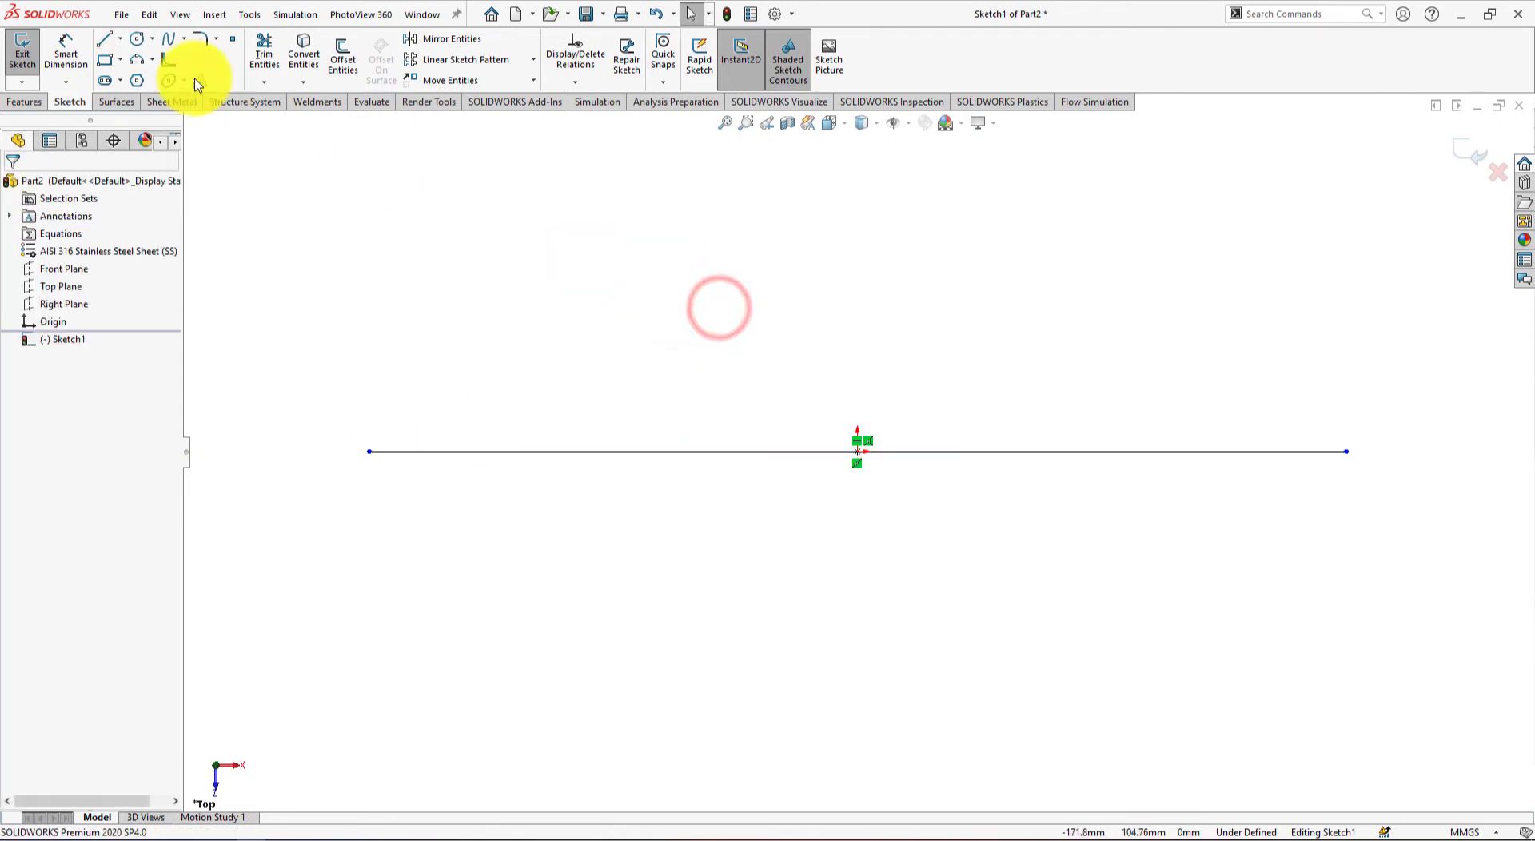
Draw a vertical midpoint line about 139 mm long centred on the origin
left_click(148, 98)
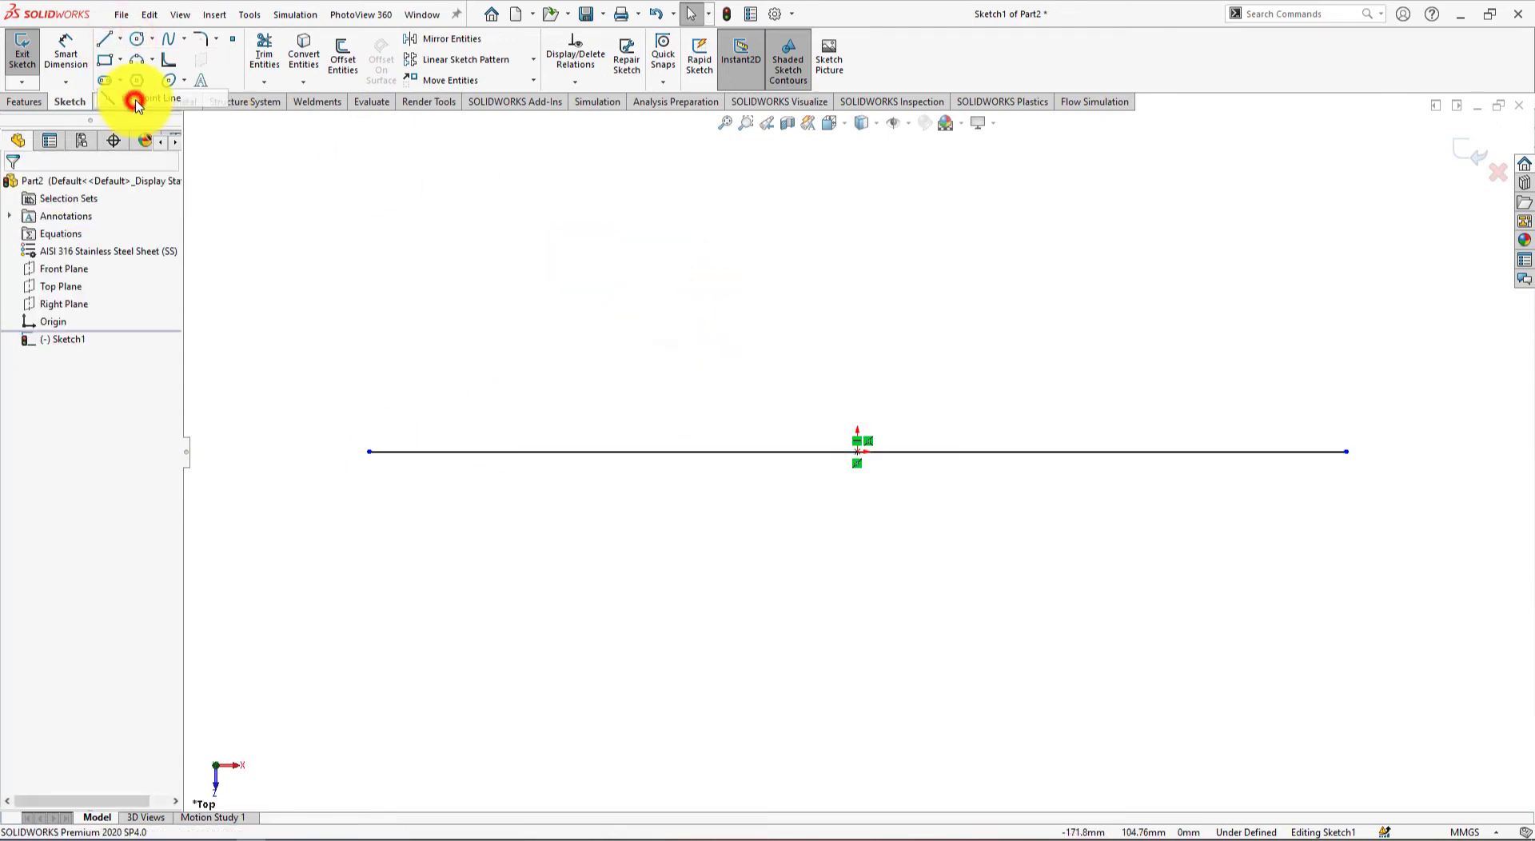
left_click(858, 451)
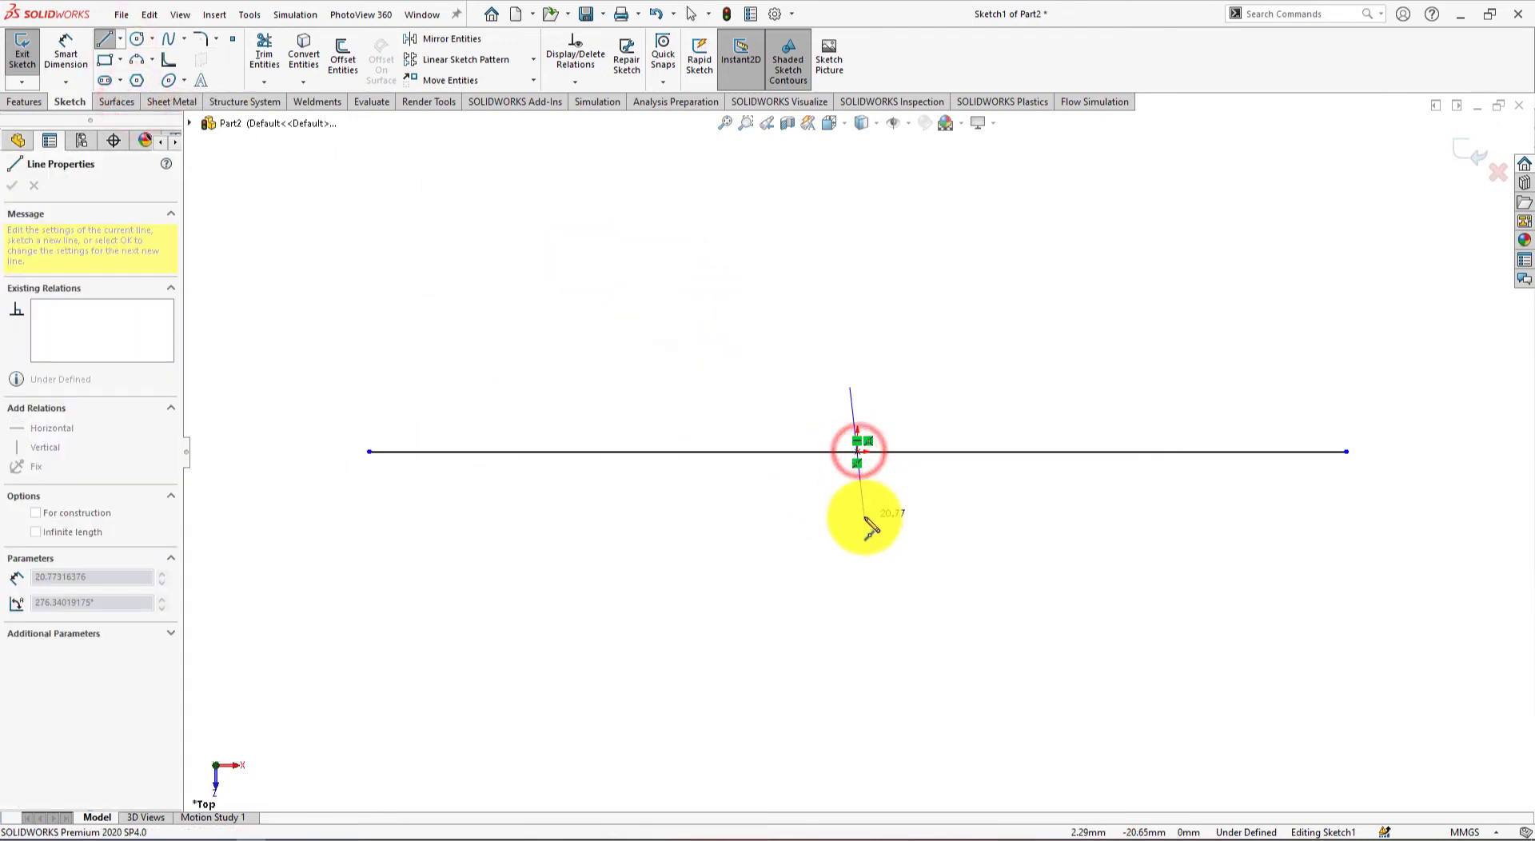
left_click(857, 670)
right_click(991, 539)
left_click(1044, 550)
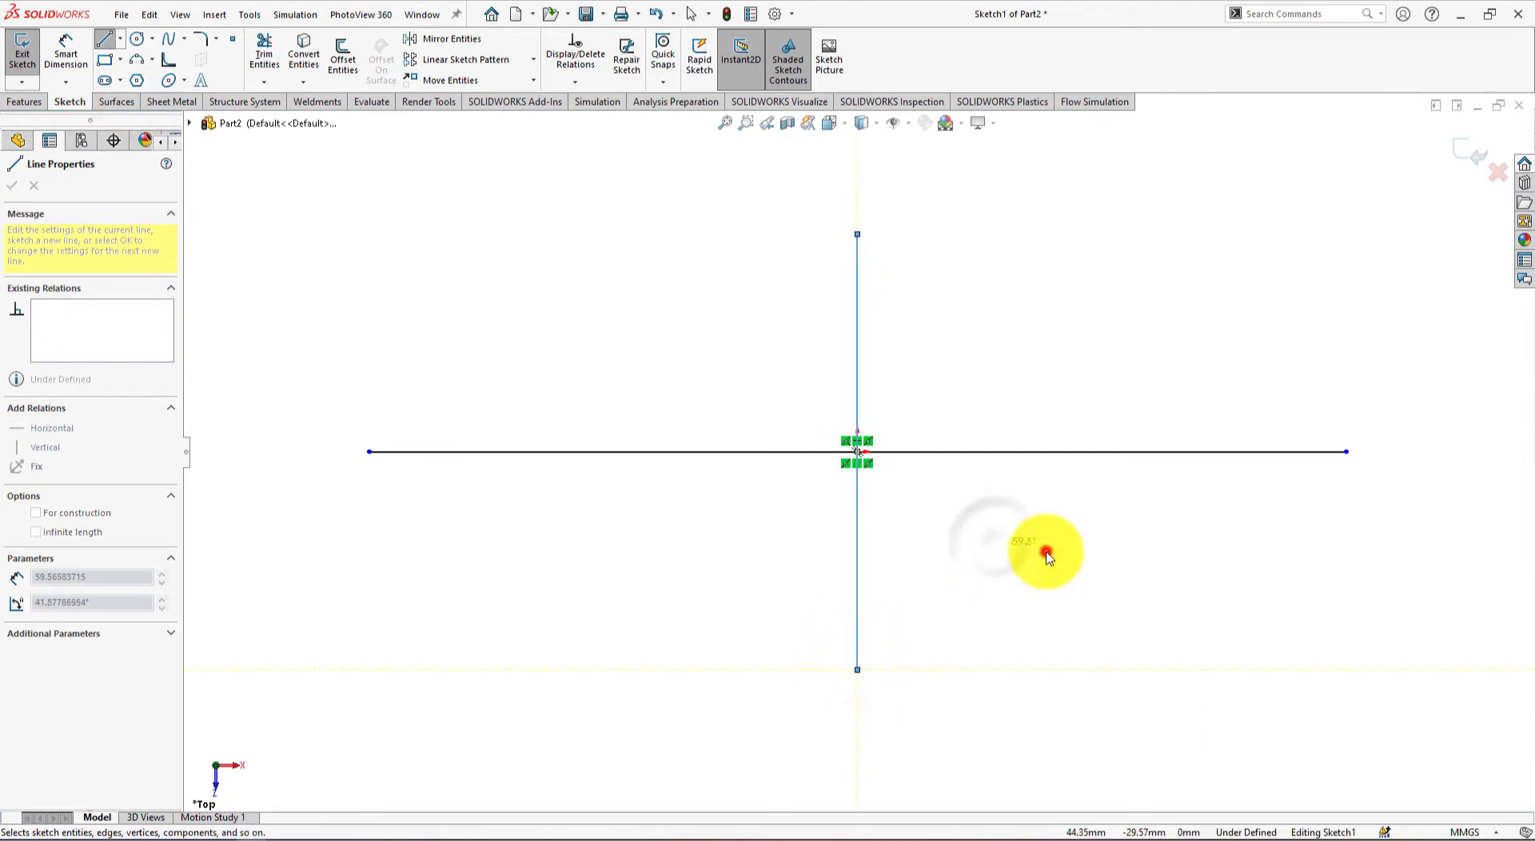
Convert the horizontal and vertical lines into construction geometry
left_click(858, 552)
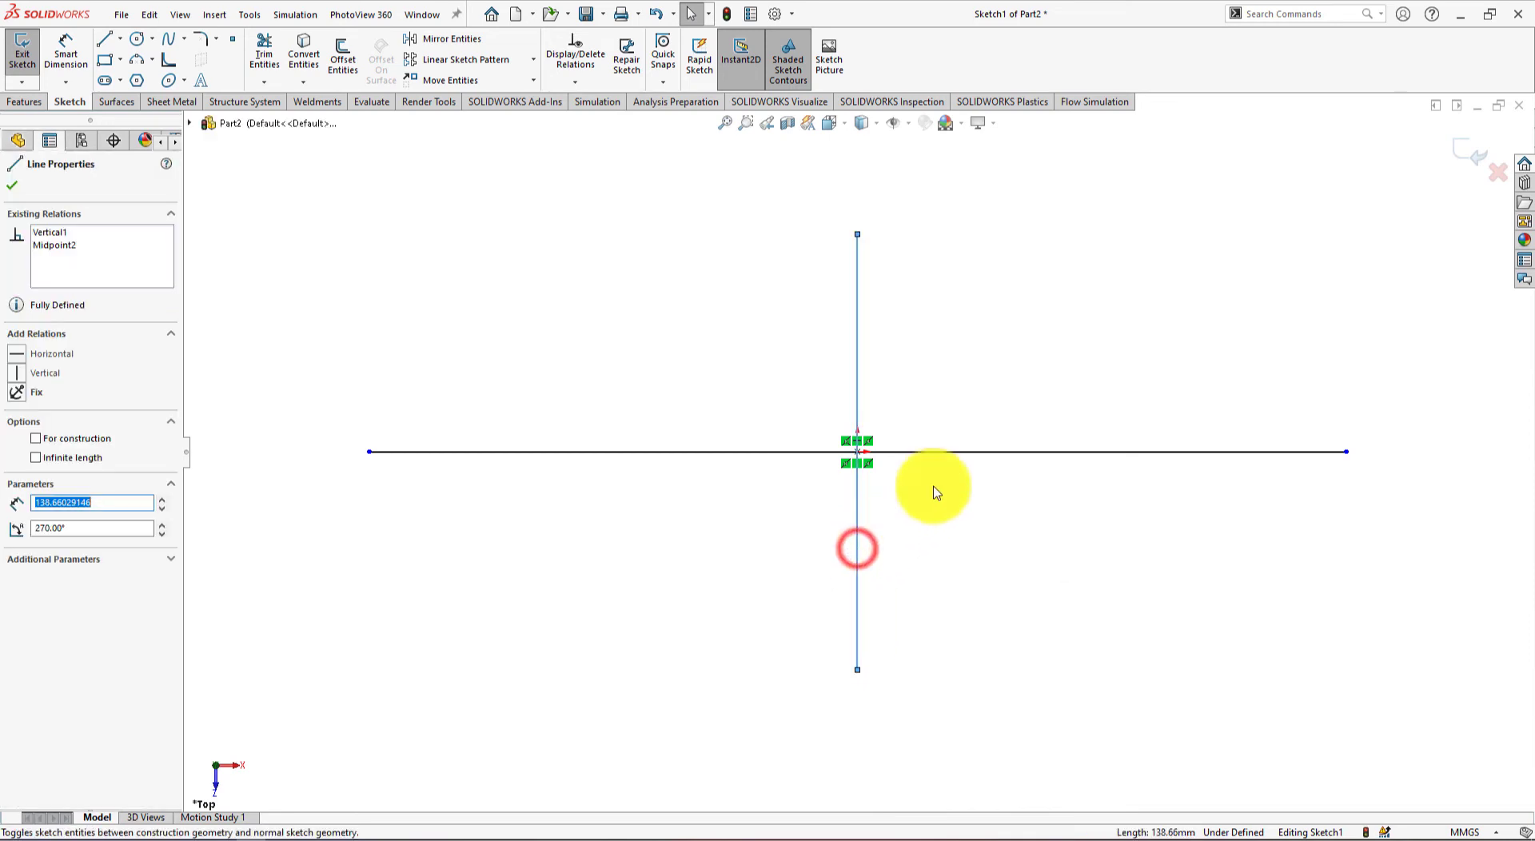
left_click(955, 453, "ctrl")
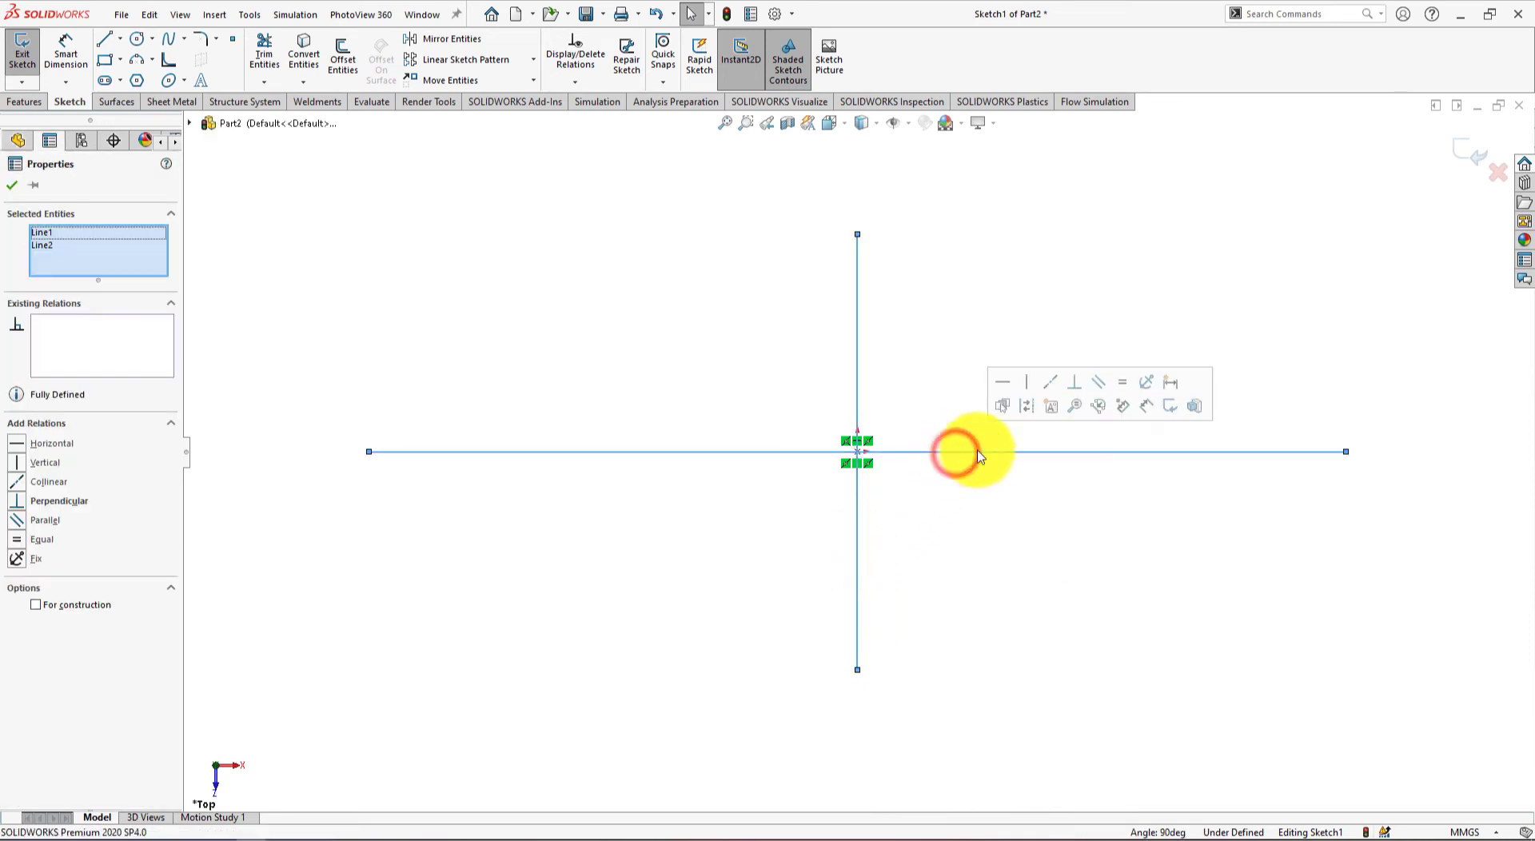
left_click(1028, 407)
left_click(998, 592)
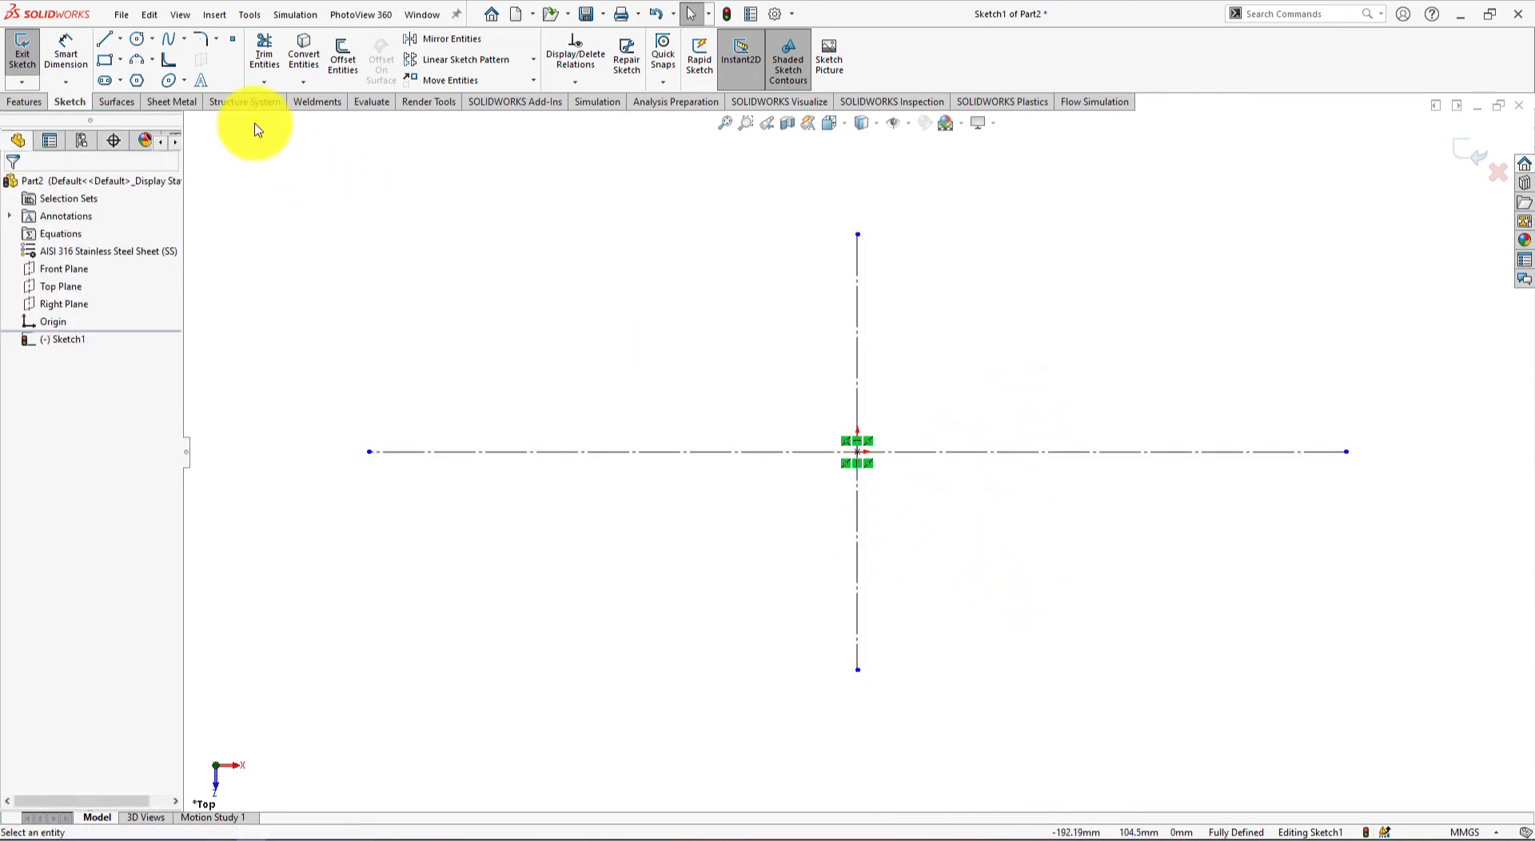
Check the reference drawing and dimension the horizontal centerline's left endpoint 100 mm from the vertical centerline
key("alt+Tab")
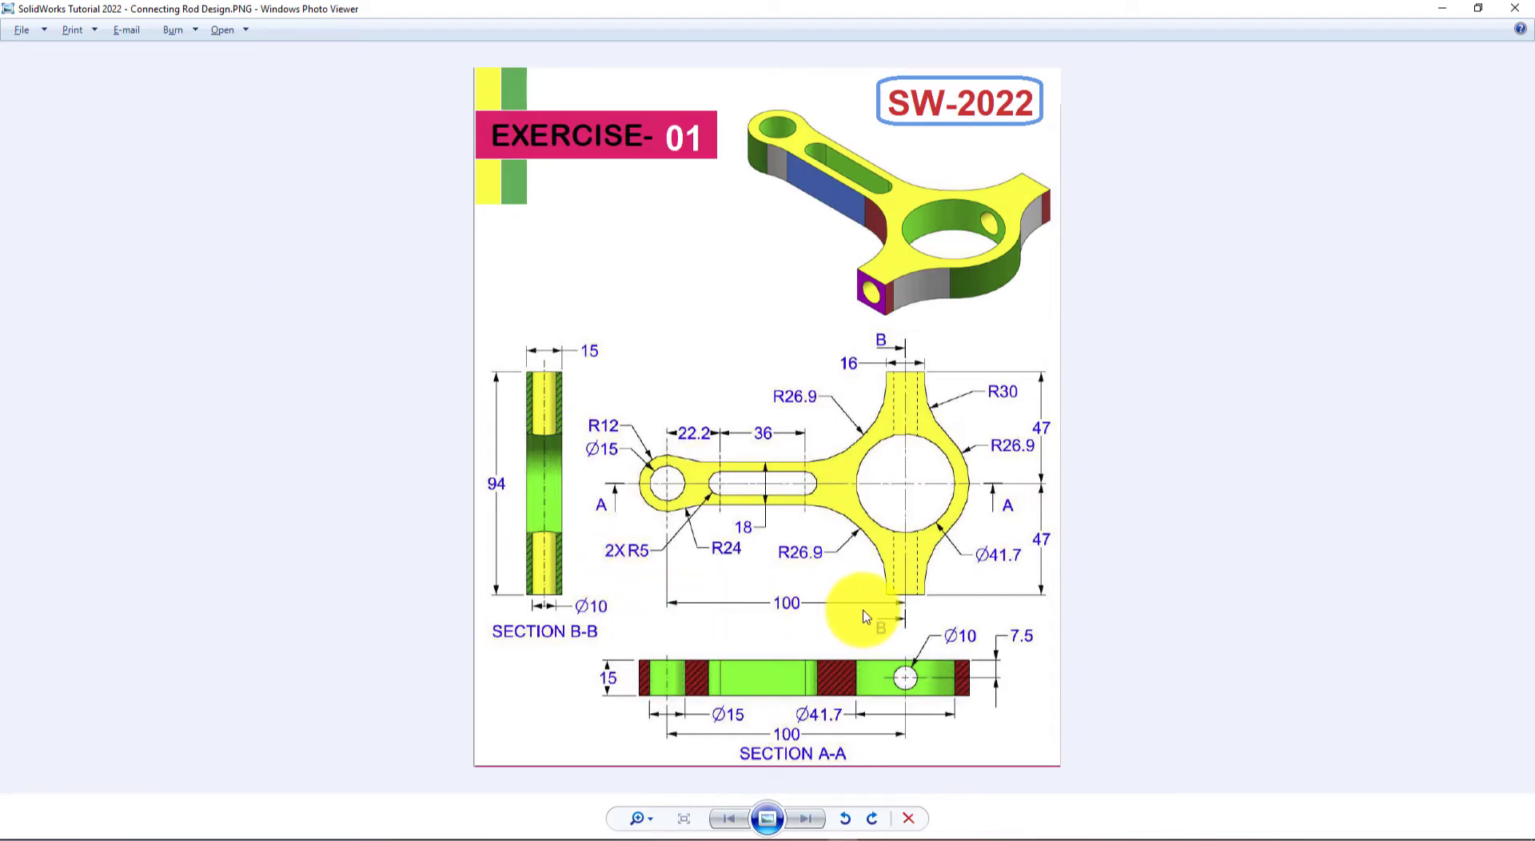
key("alt+Tab")
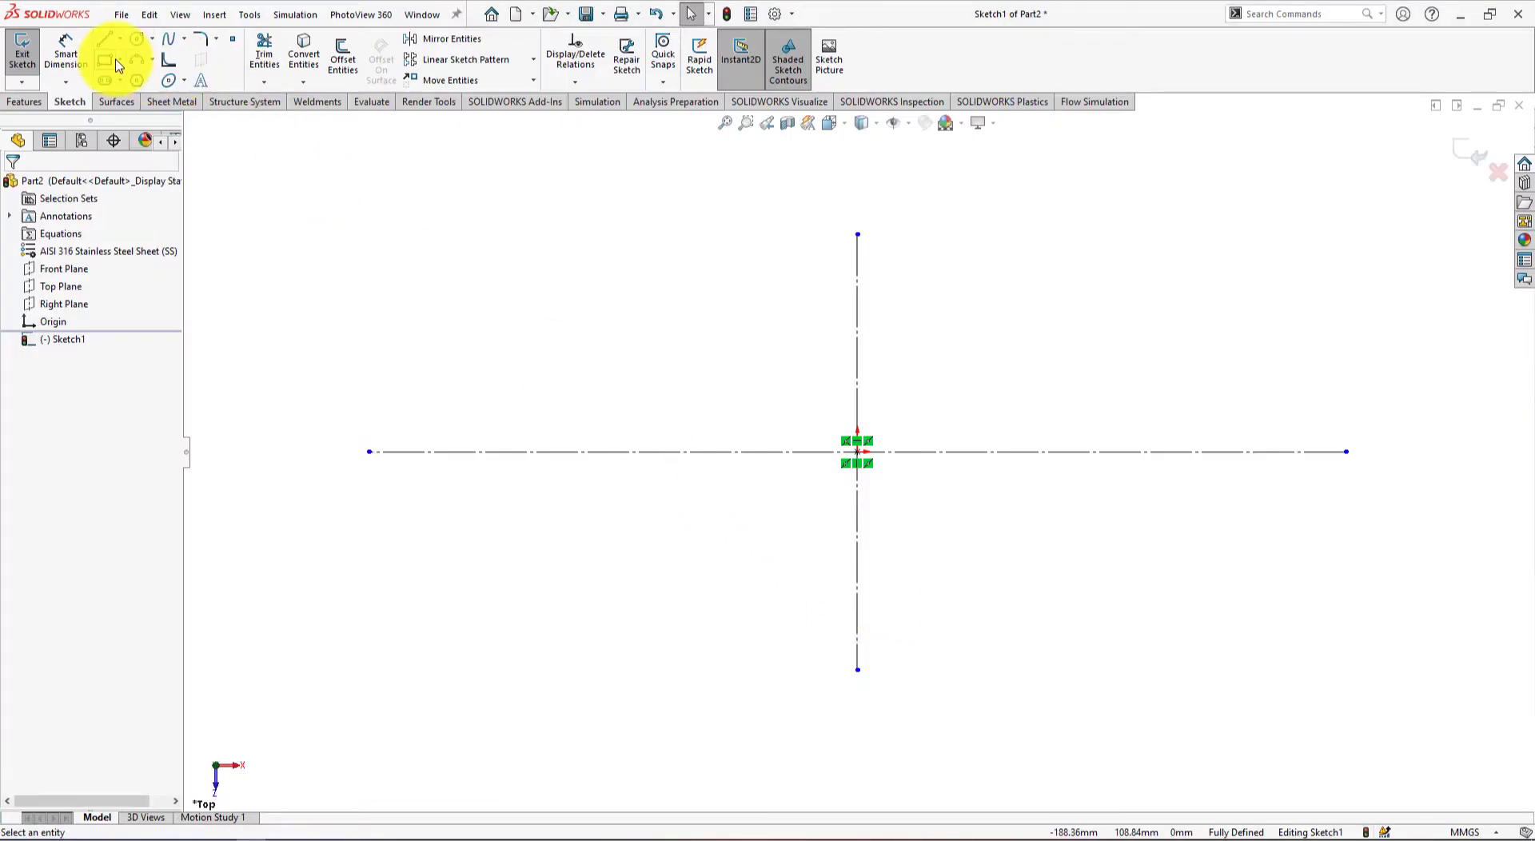
left_click(65, 57)
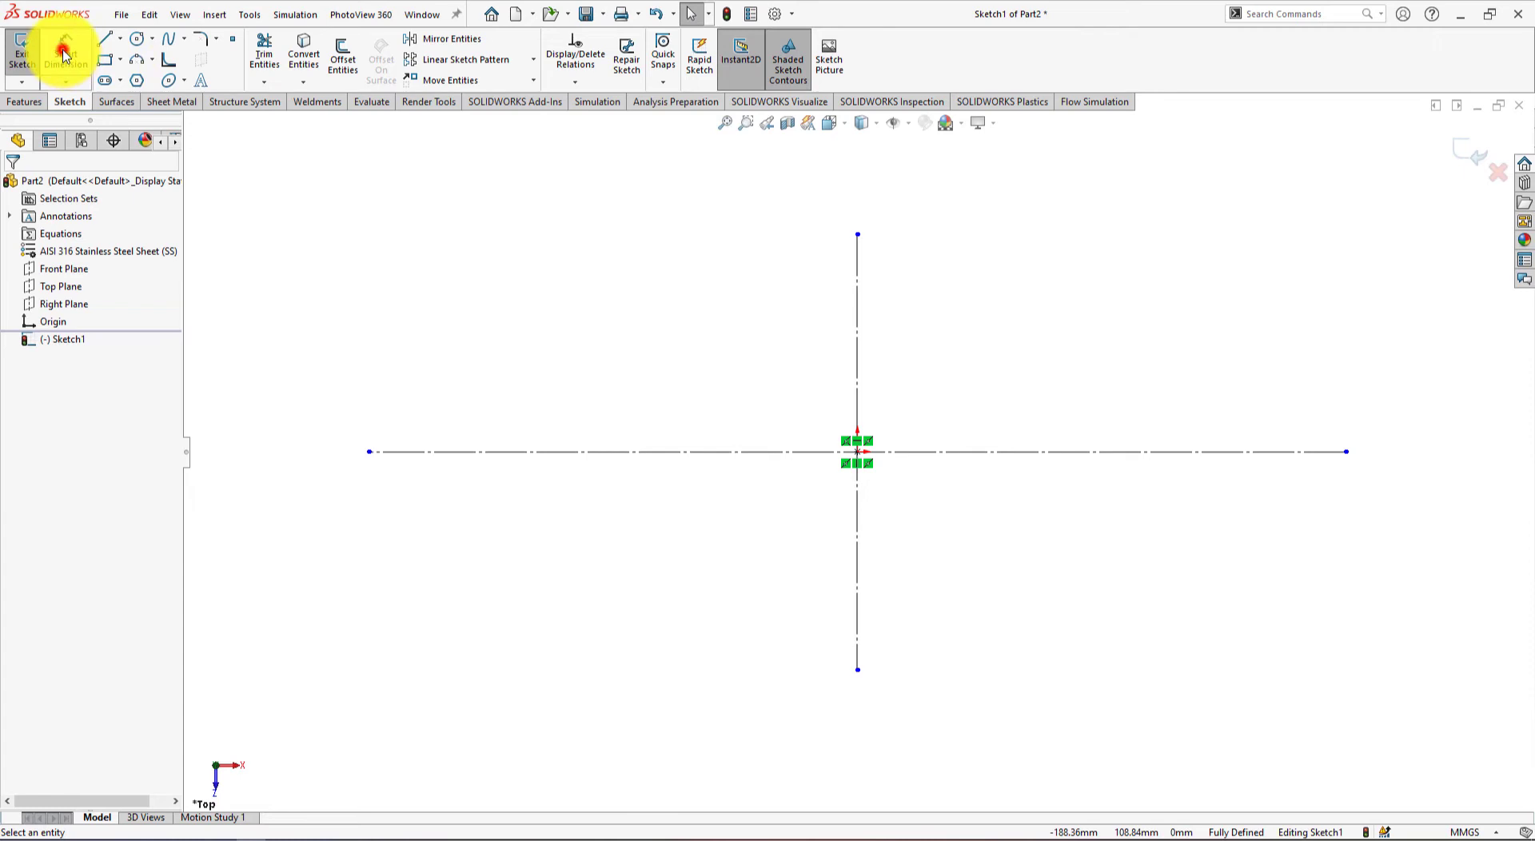
left_click(369, 454)
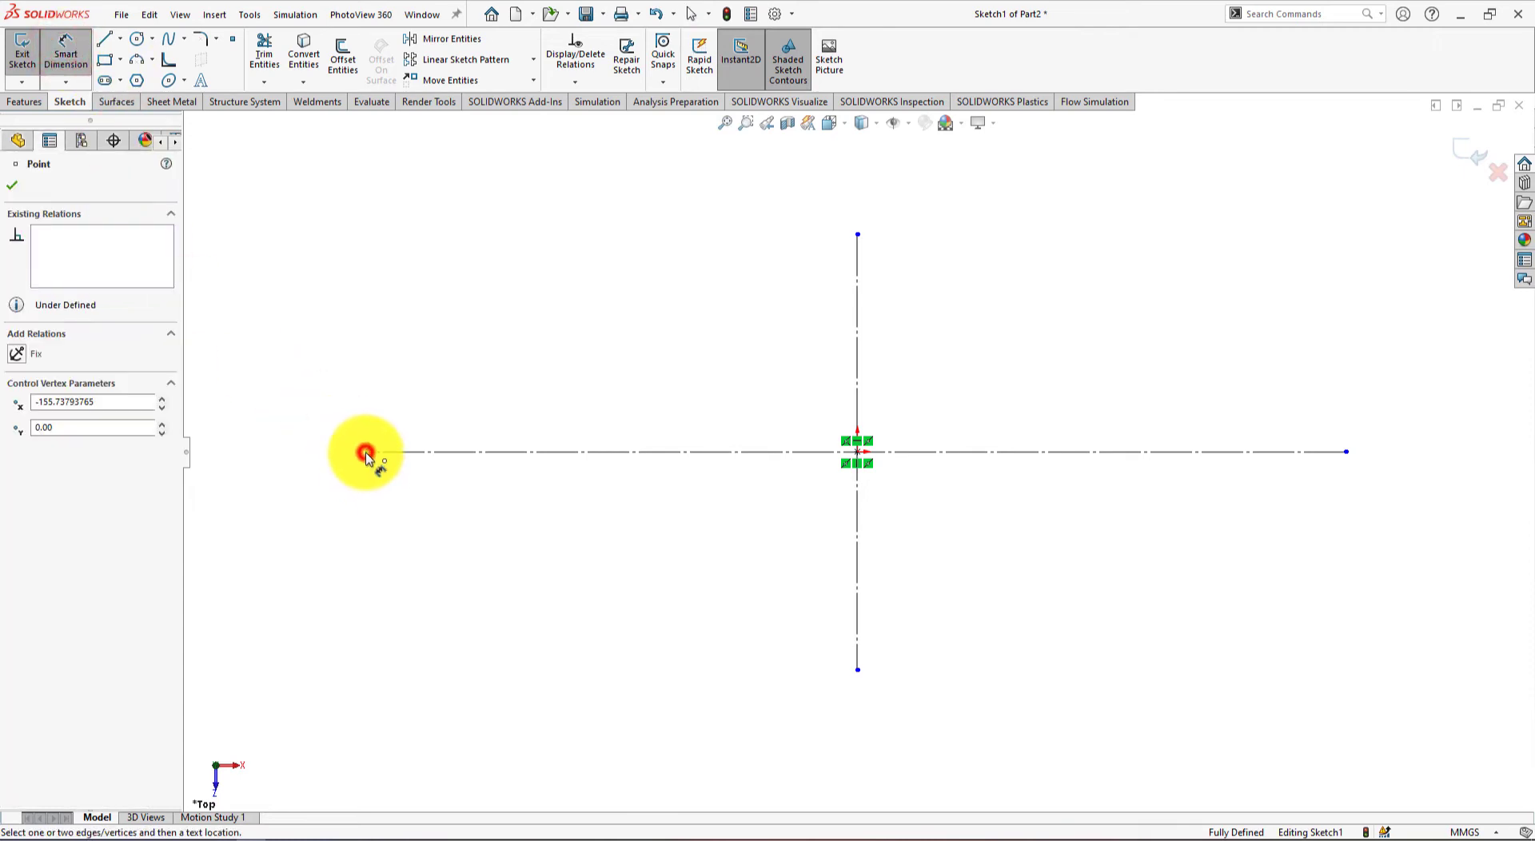
left_click(857, 488)
left_click(593, 654)
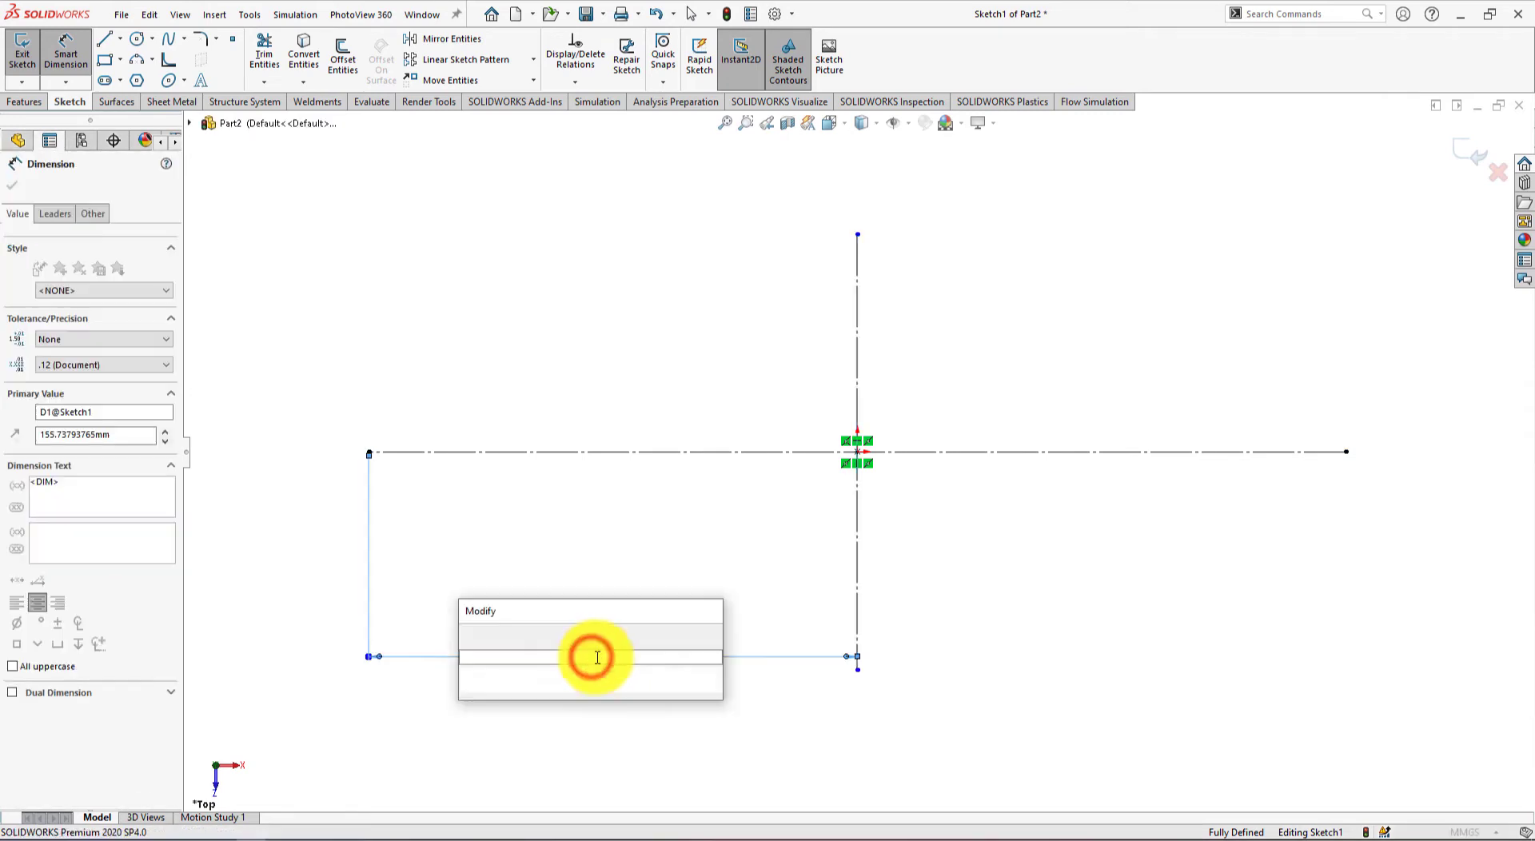
type("1")
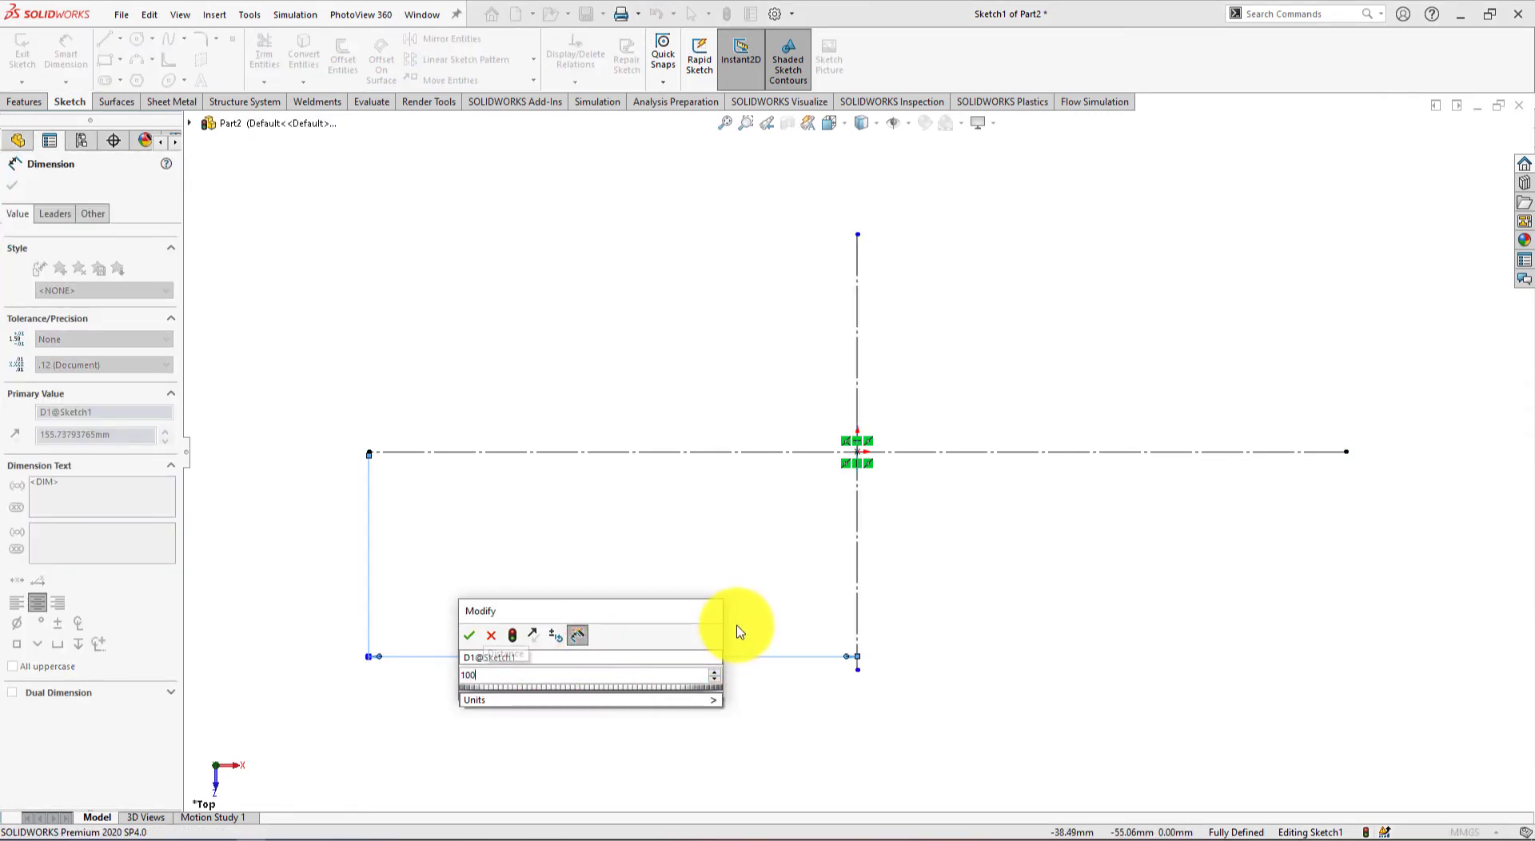
type("00")
key("Return")
Check the reference drawing and dimension the vertical centerline's upper endpoint 47 mm from the origin
key("alt+Tab")
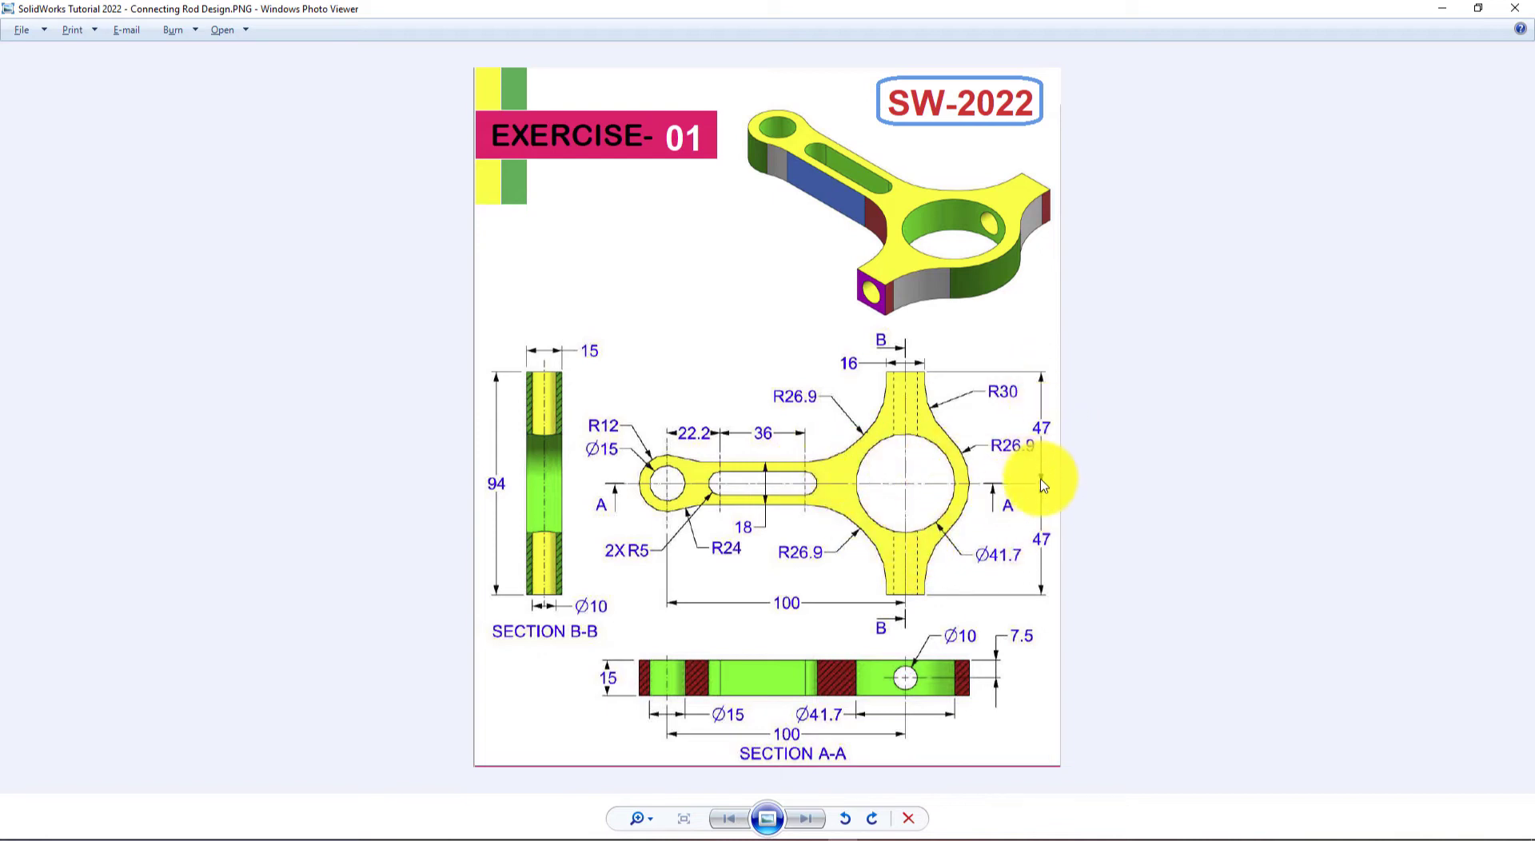
key("alt+Tab")
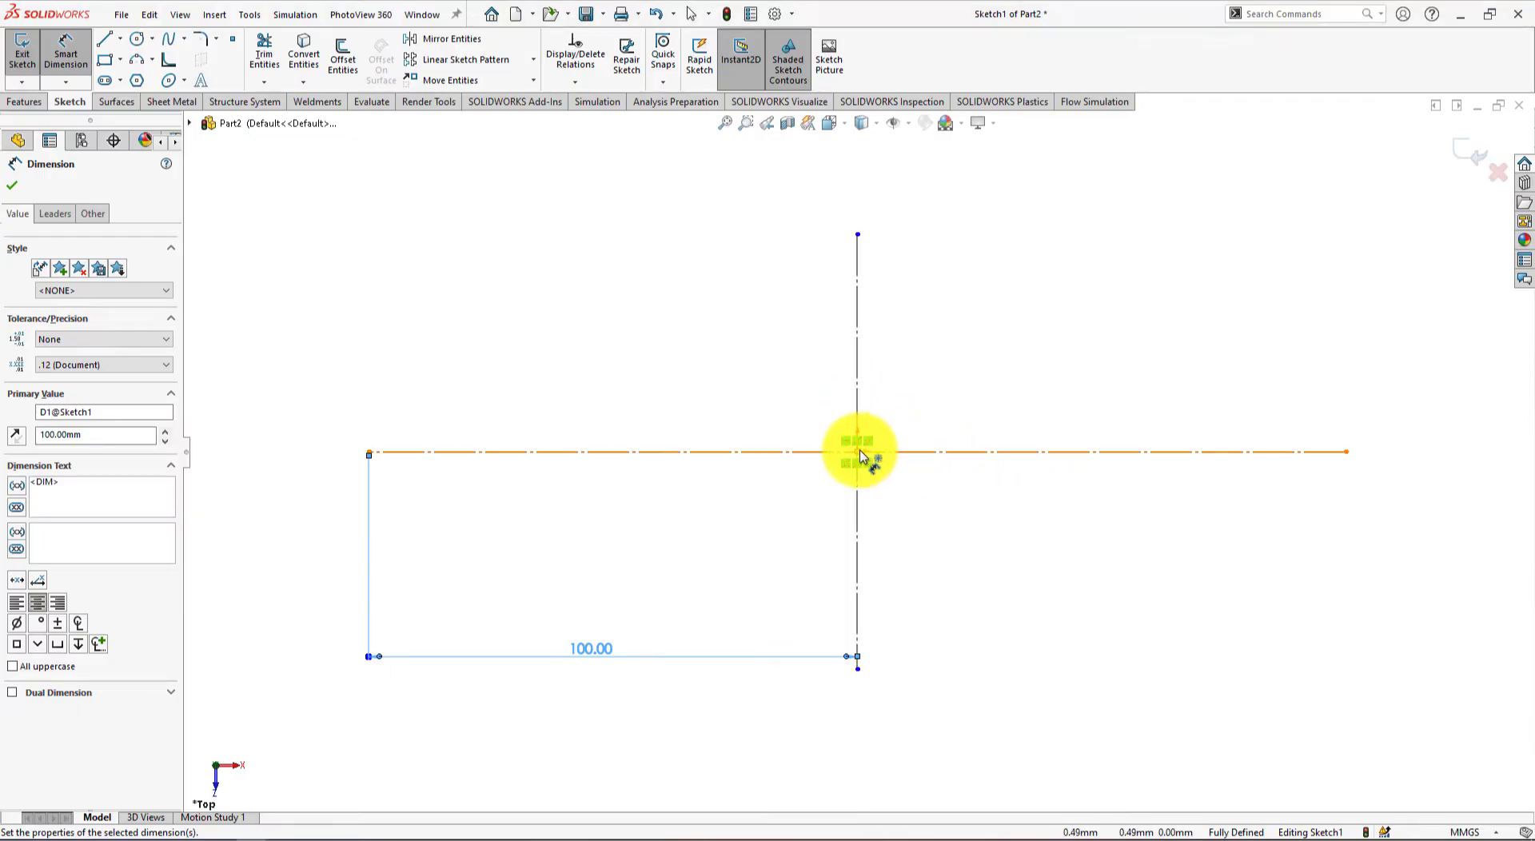
left_click(858, 453)
left_click(857, 235)
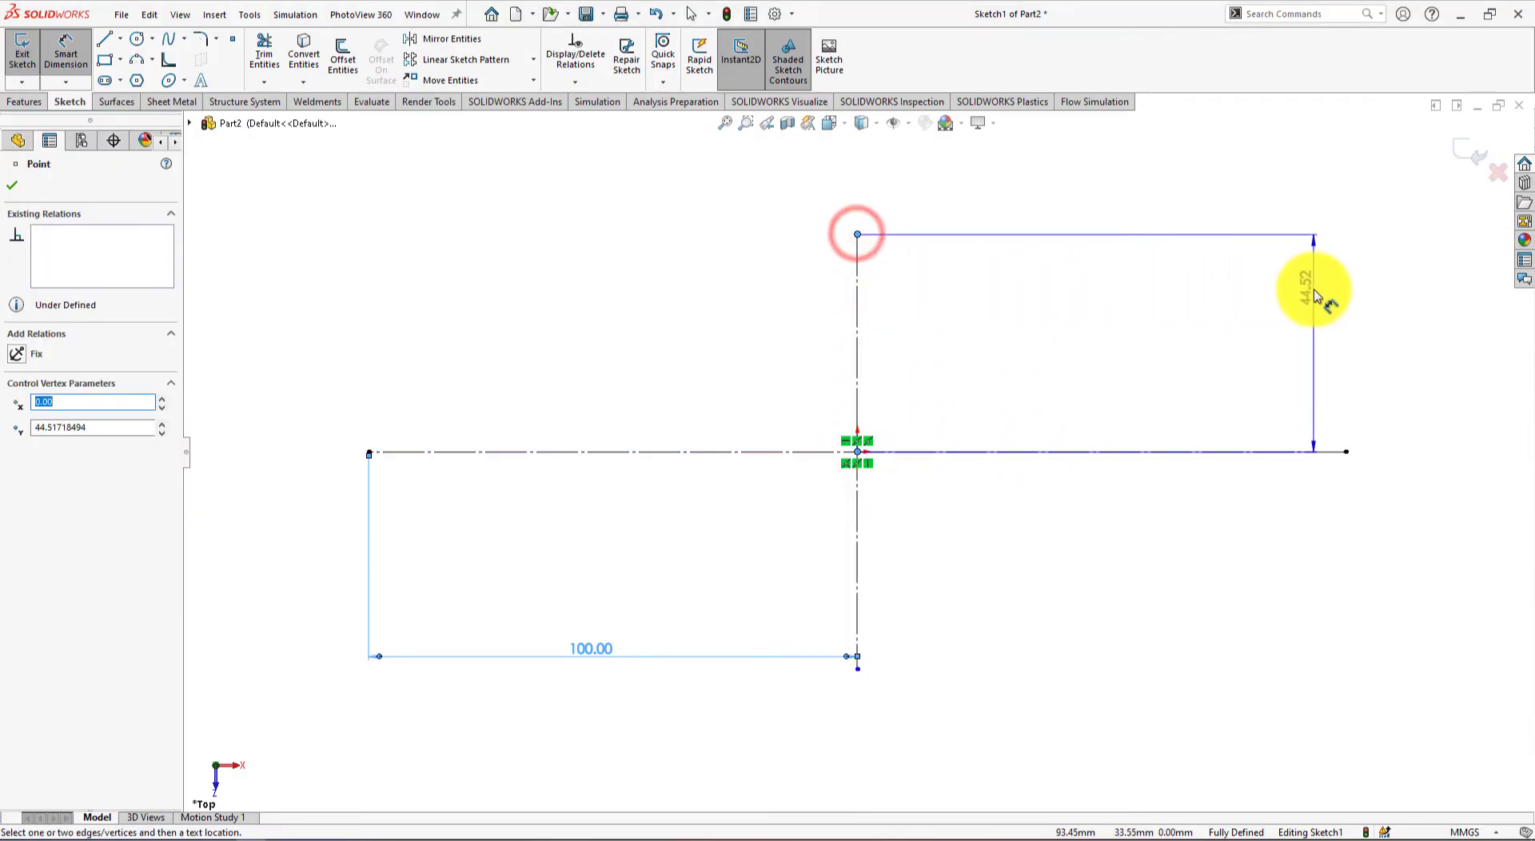
left_click(1260, 294)
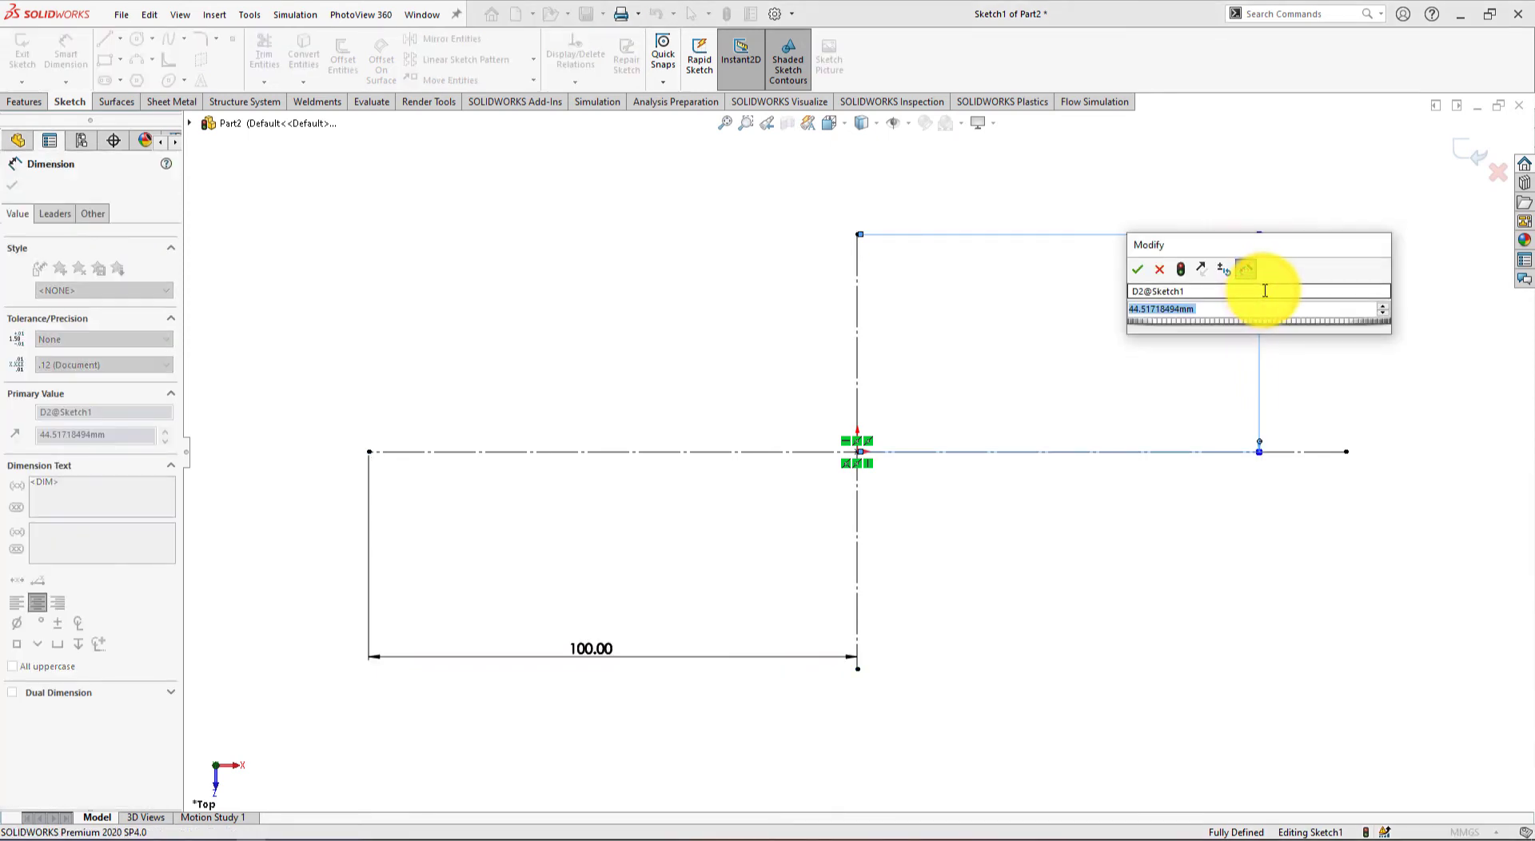
type("47")
key("Return")
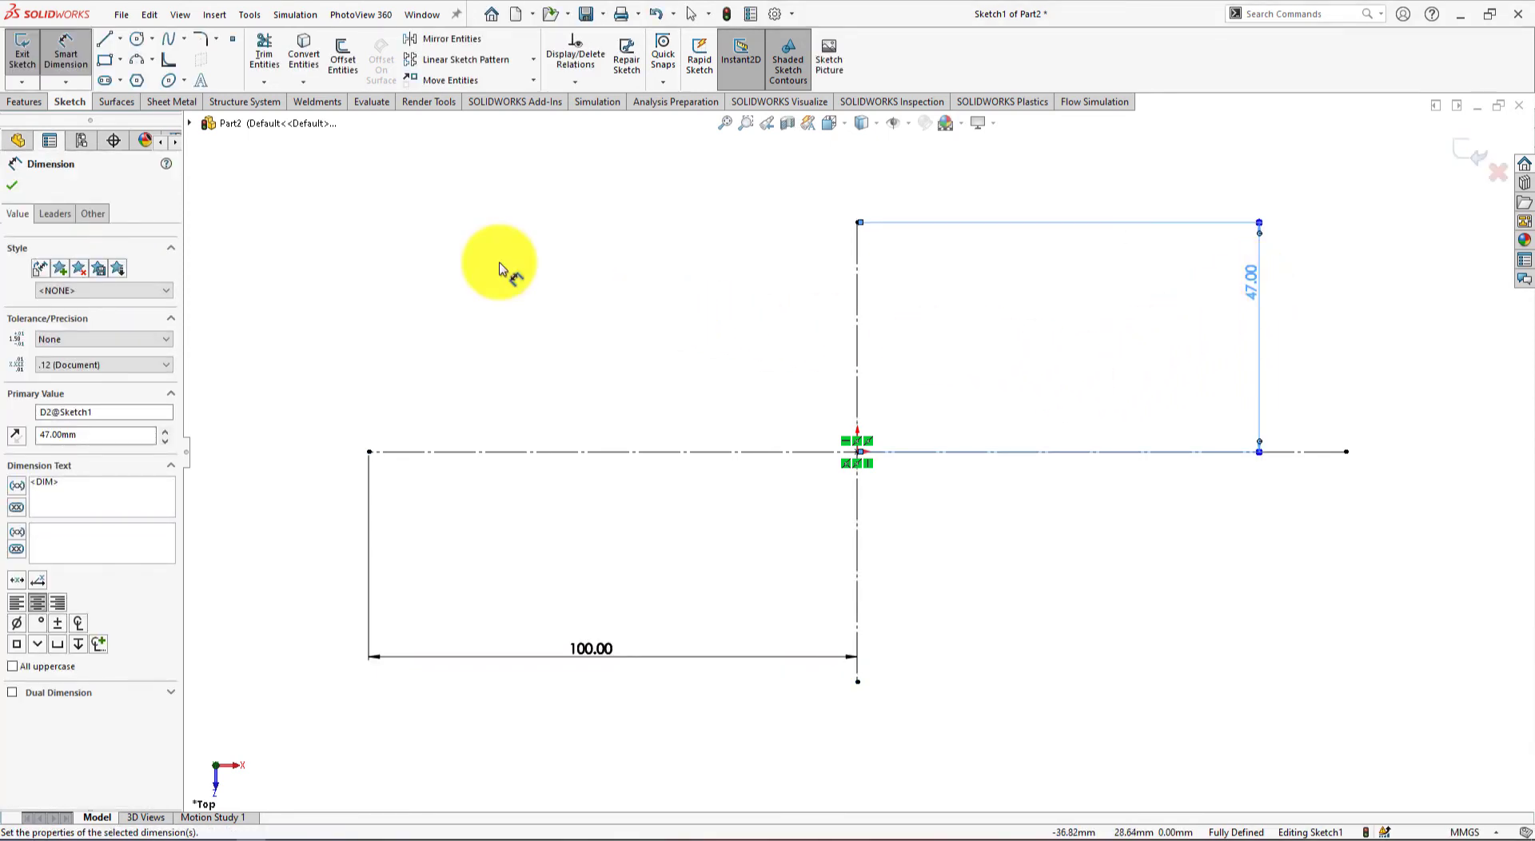
left_click(13, 188)
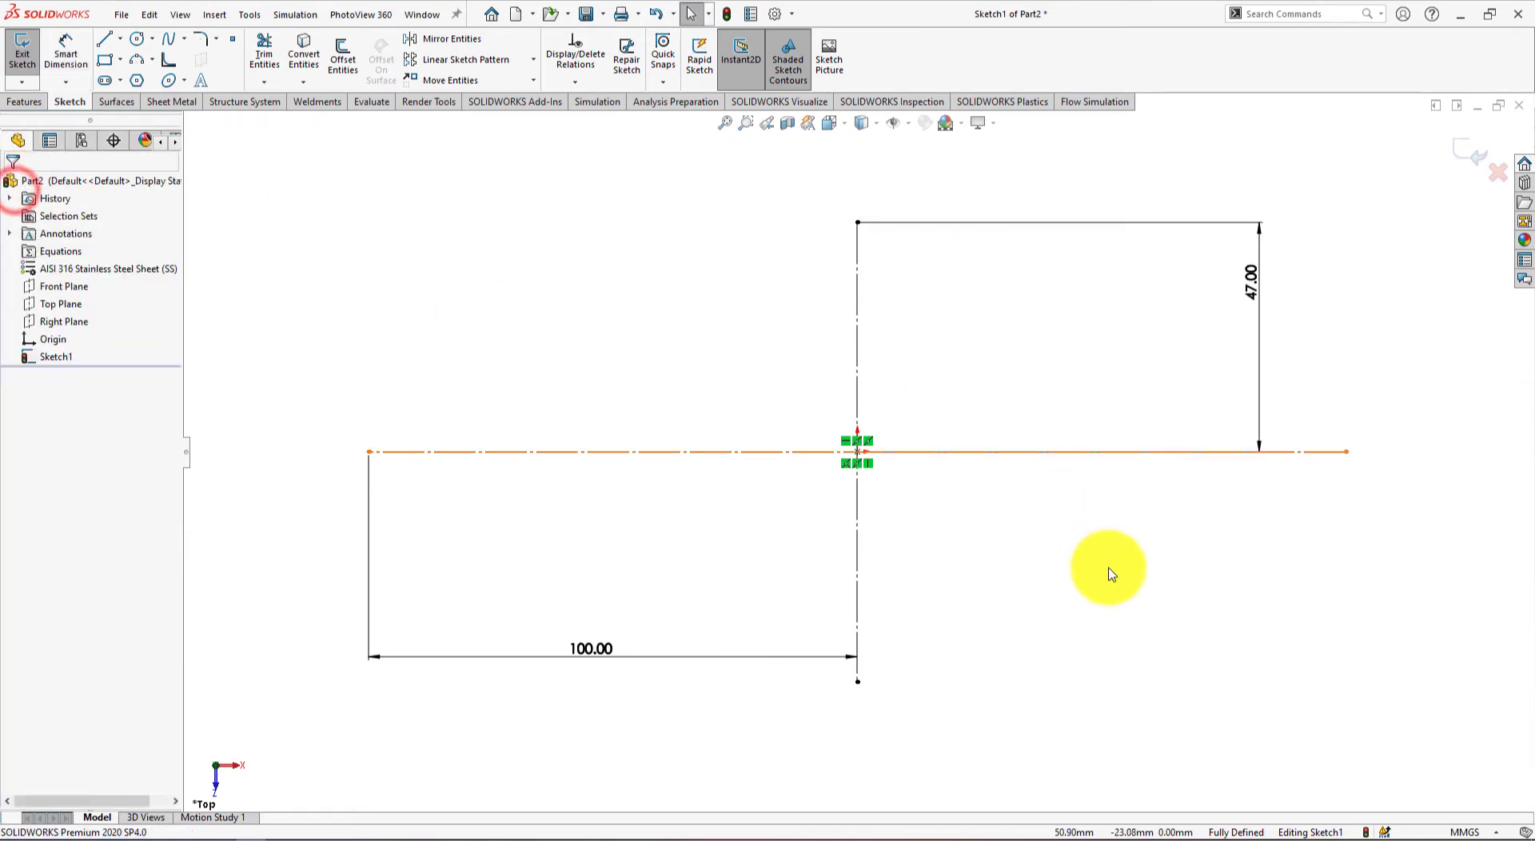
Check the reference drawing and draw two concentric circles on the horizontal centerline's left endpoint, with radii of about 6.4 mm and 11.2 mm
key("alt+Tab")
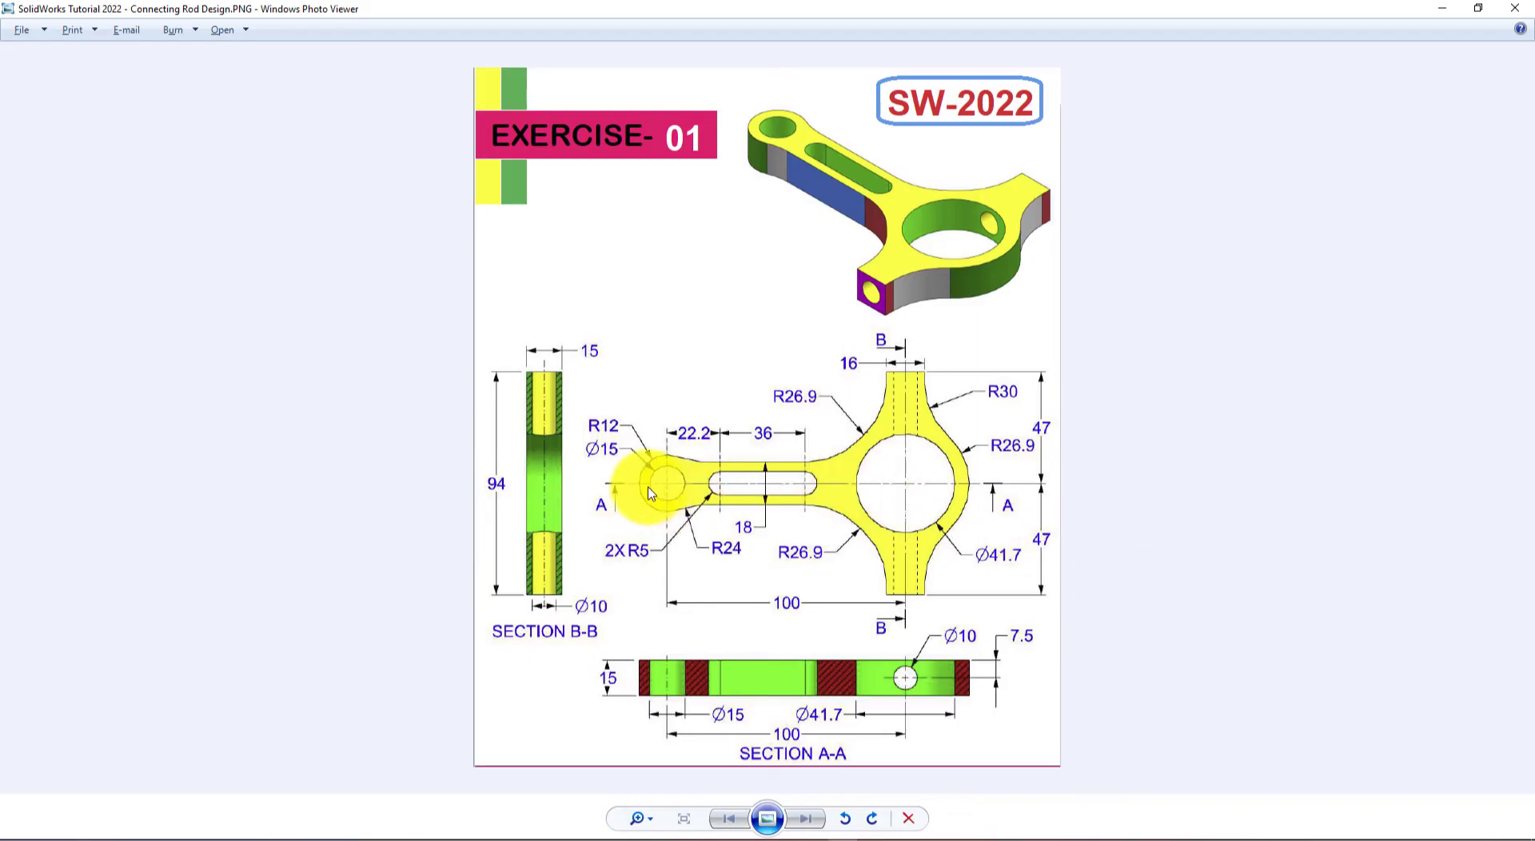
key("alt+Tab")
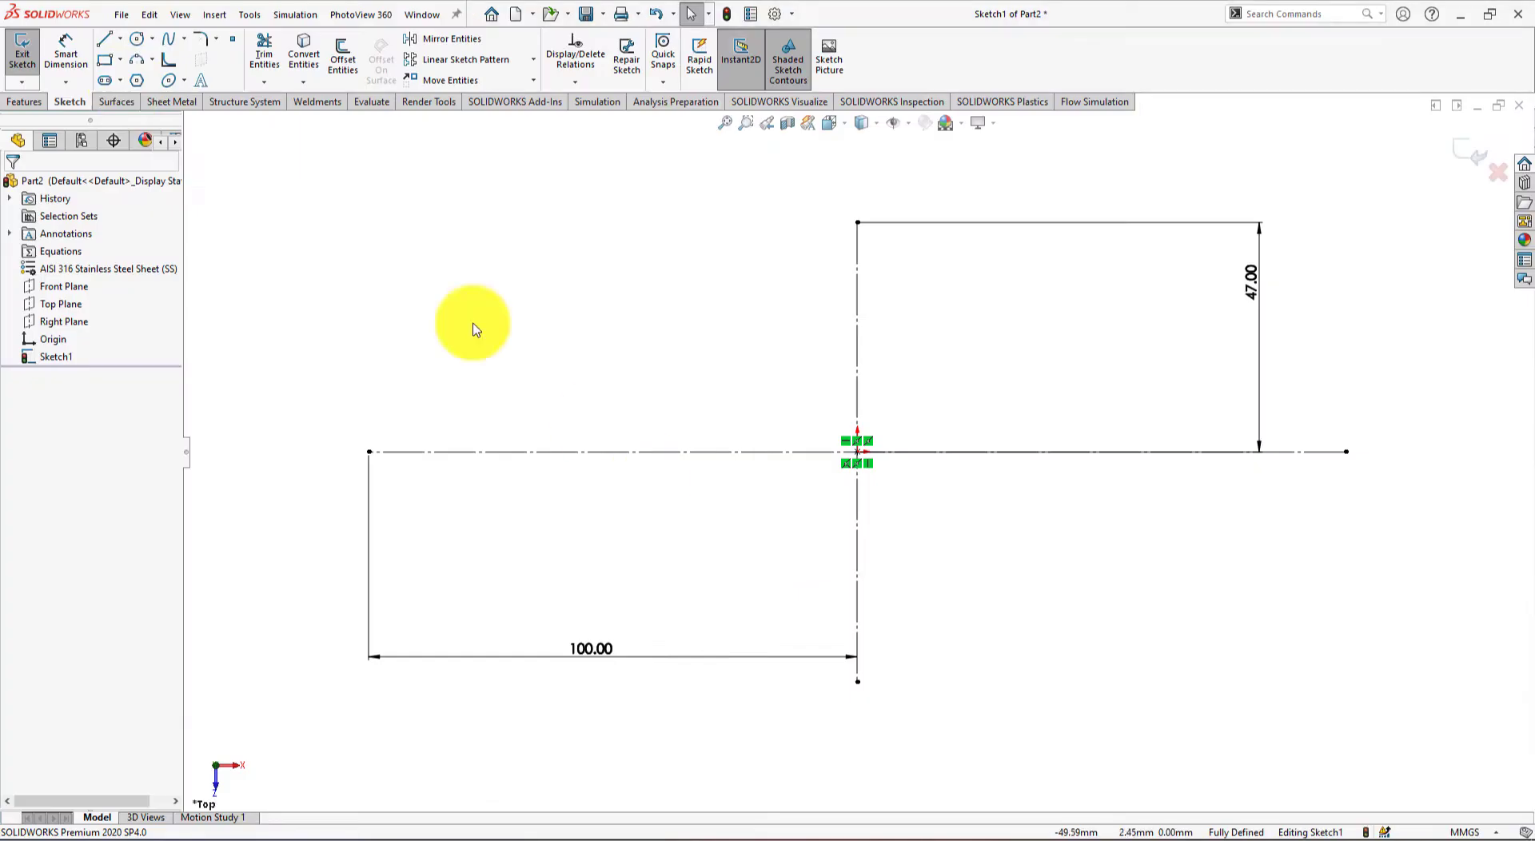
left_click(137, 41)
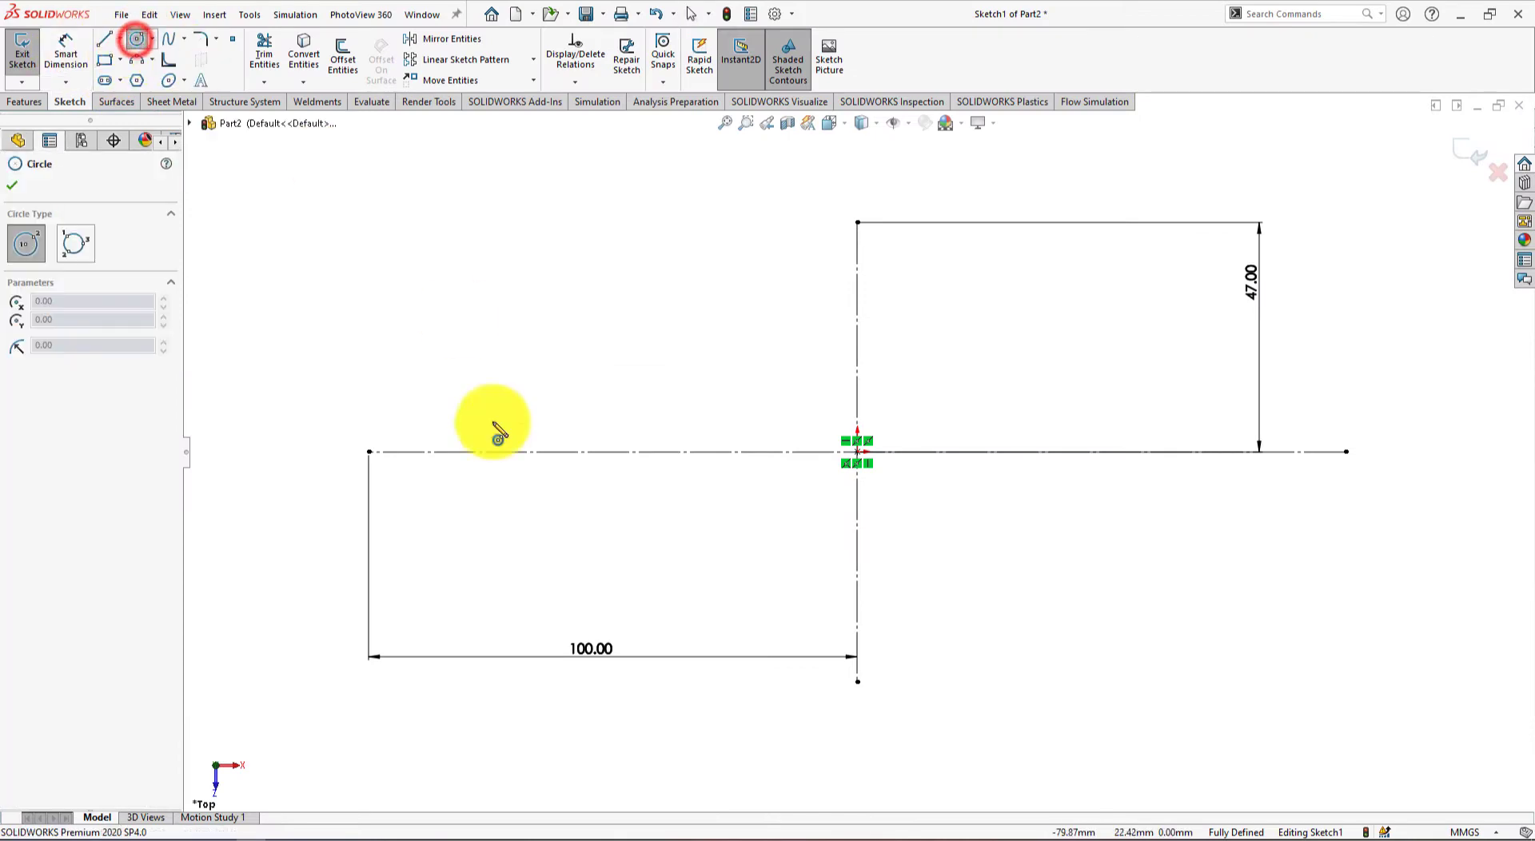
left_click(369, 453)
left_click(362, 483)
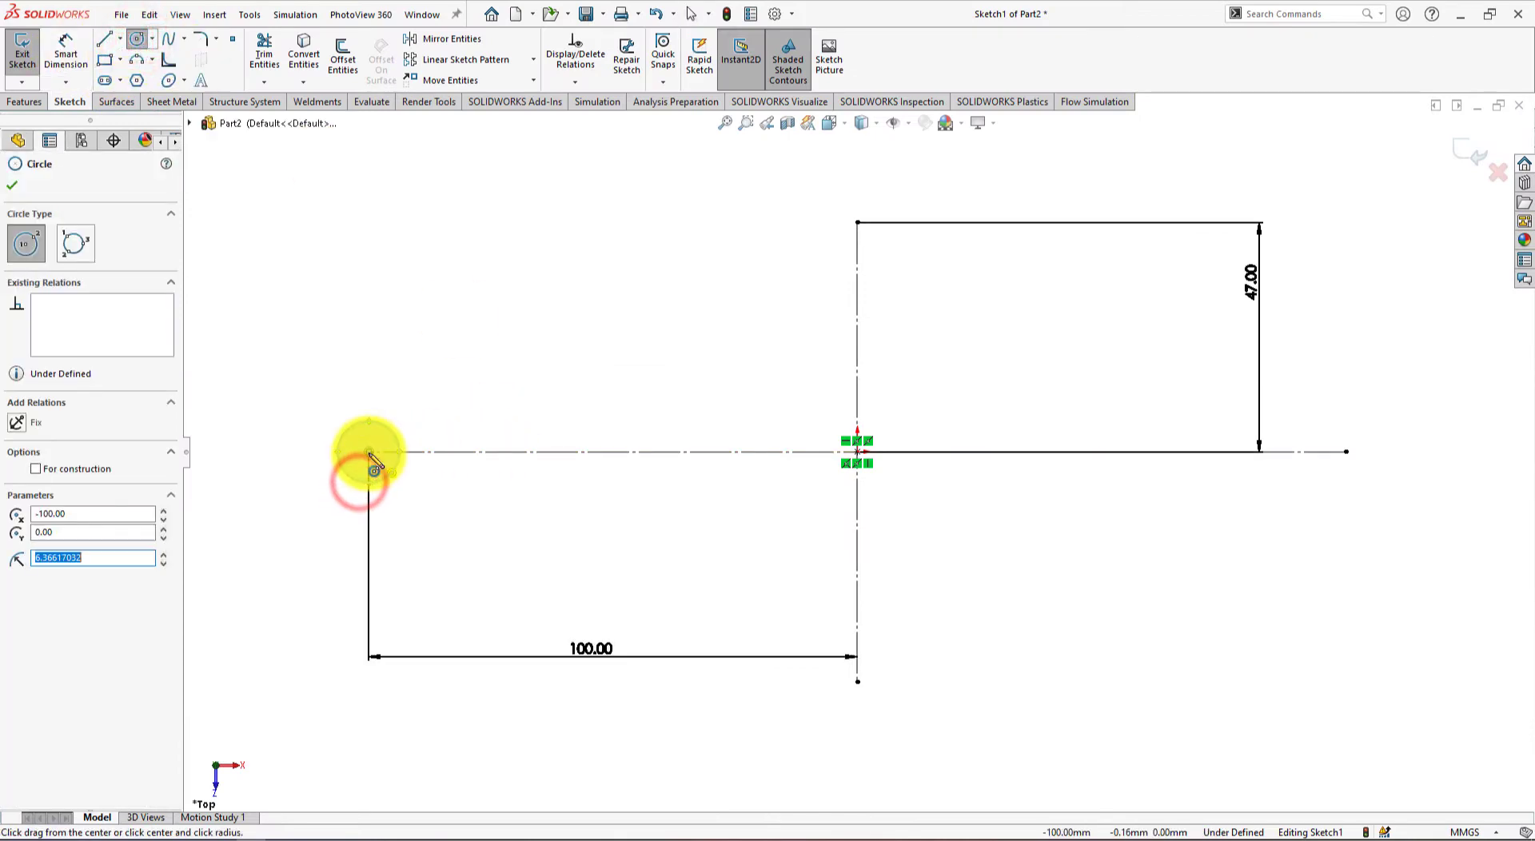
left_click(368, 453)
left_click(367, 507)
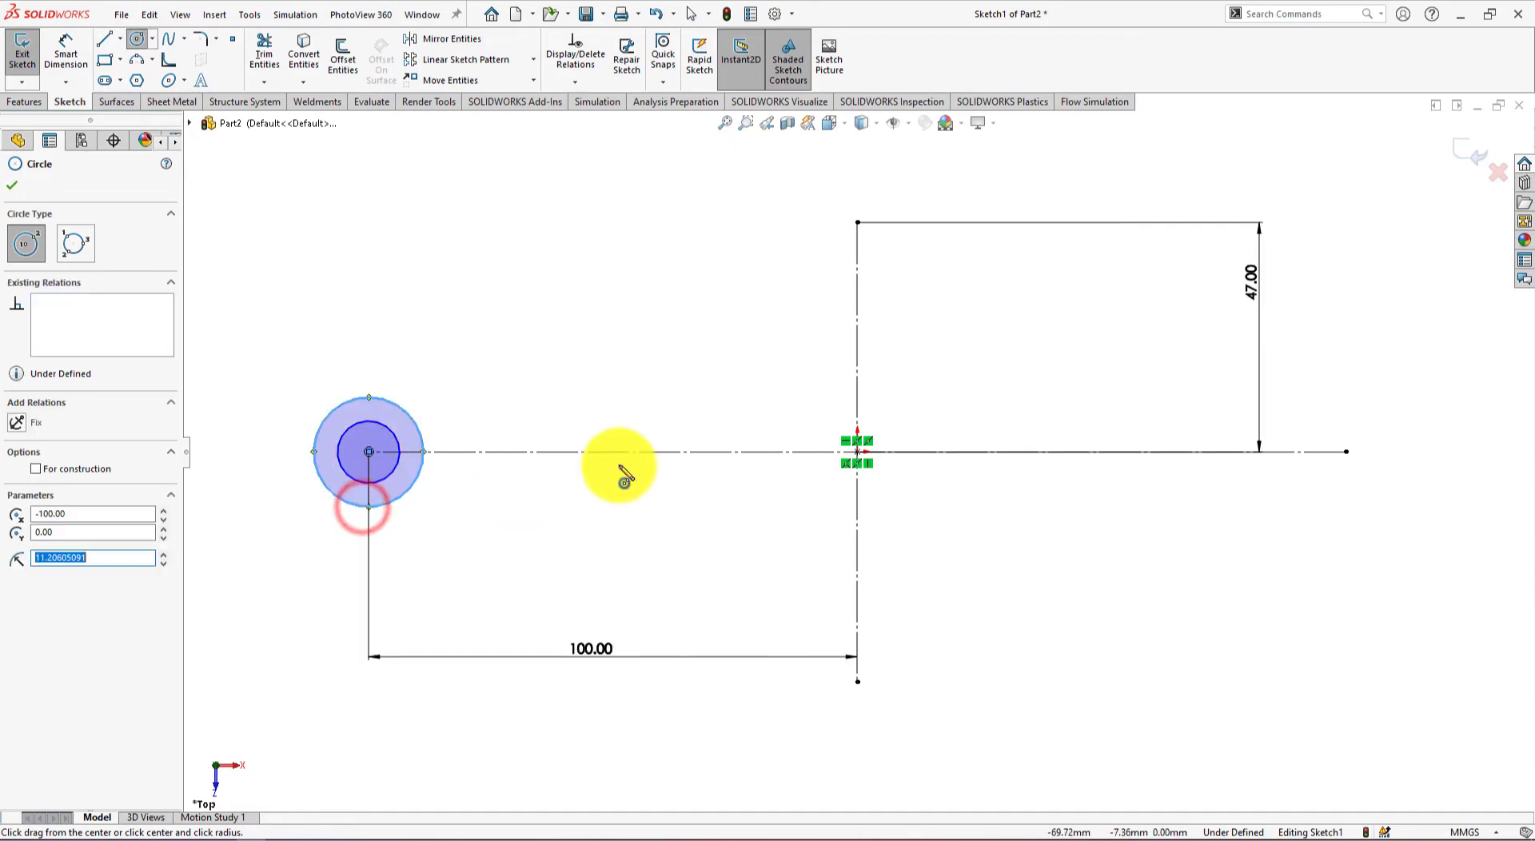
Check the reference drawing and draw two concentric circles centred on the origin, with radii of about 15.2 mm and 27.1 mm
key("alt+Tab")
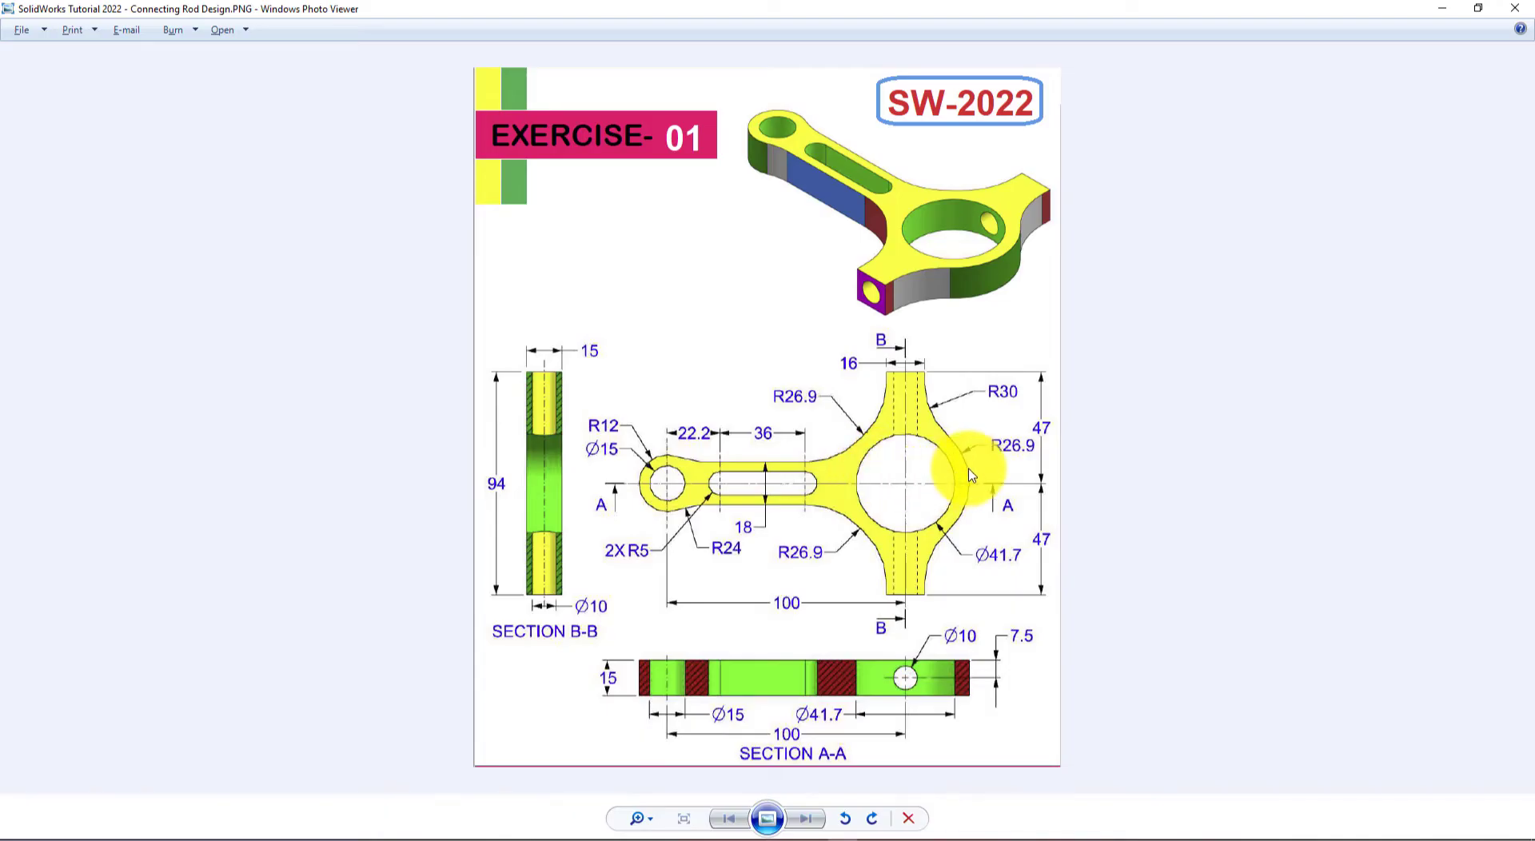
key("alt+Tab")
left_click(856, 453)
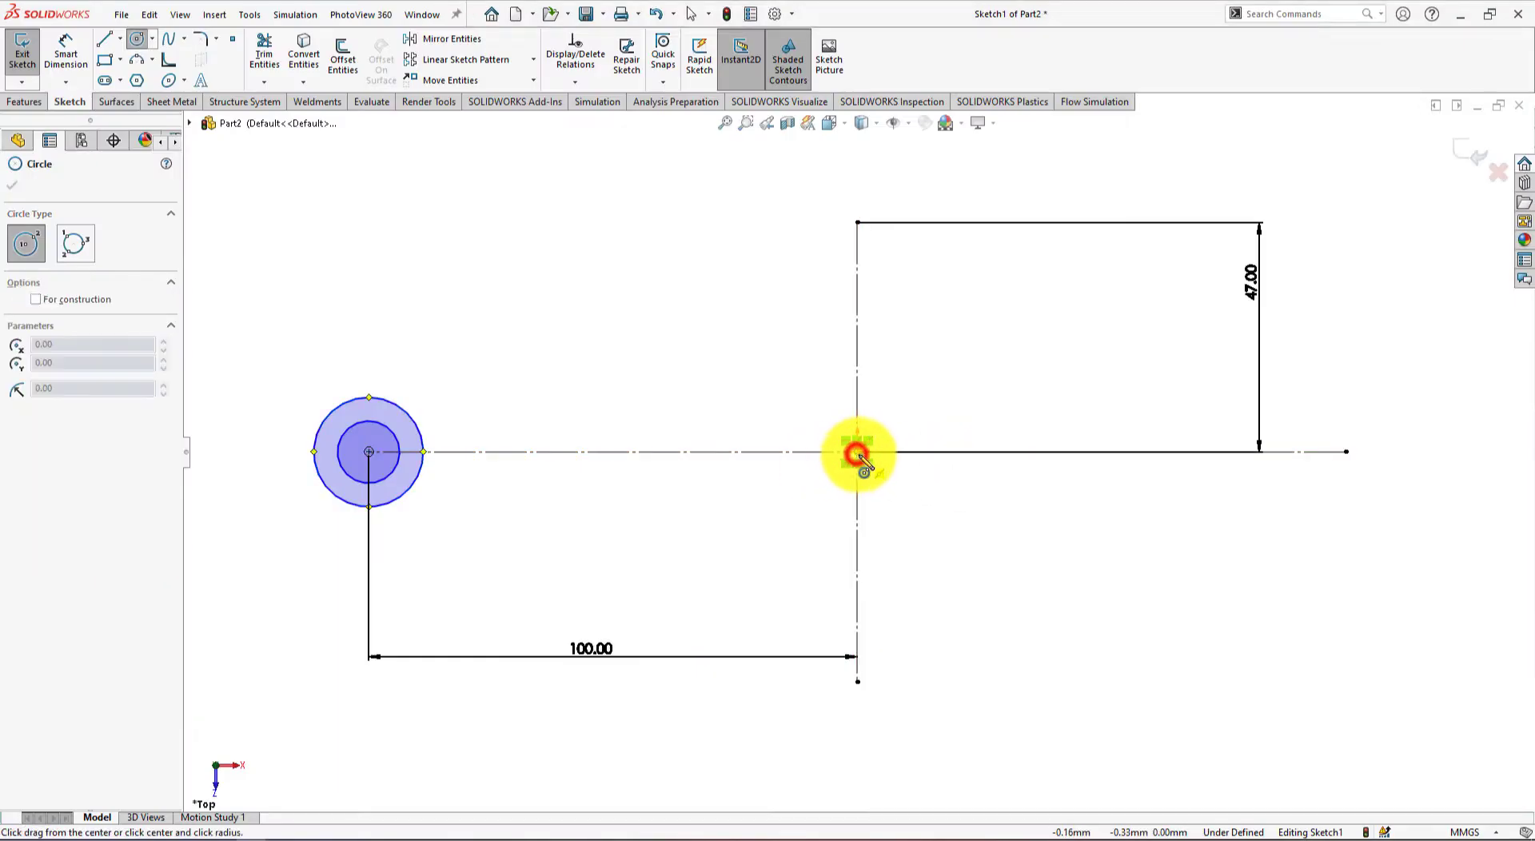
left_click(924, 486)
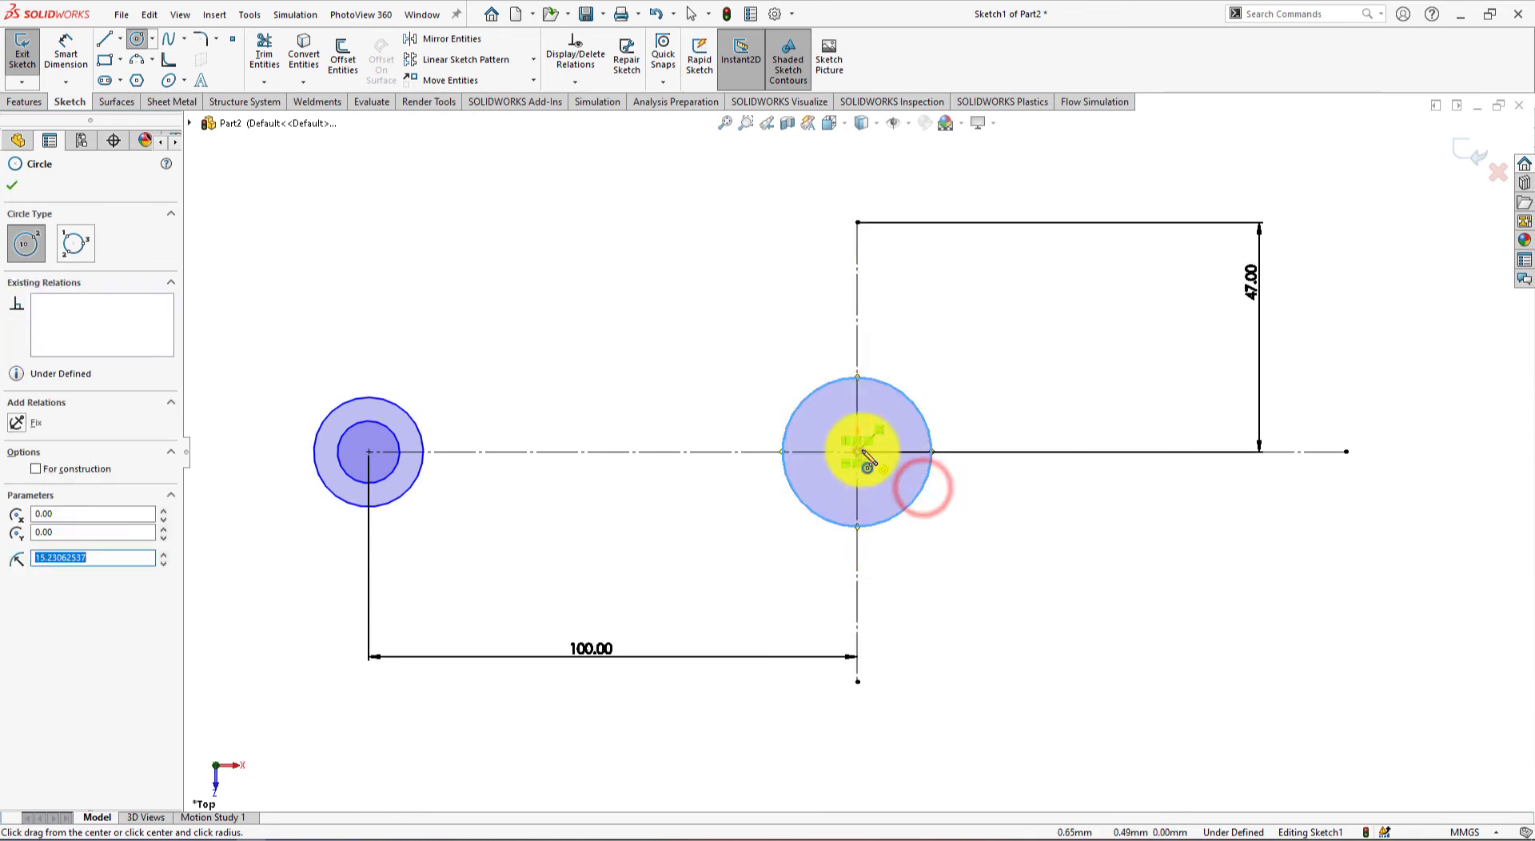
left_click(858, 452)
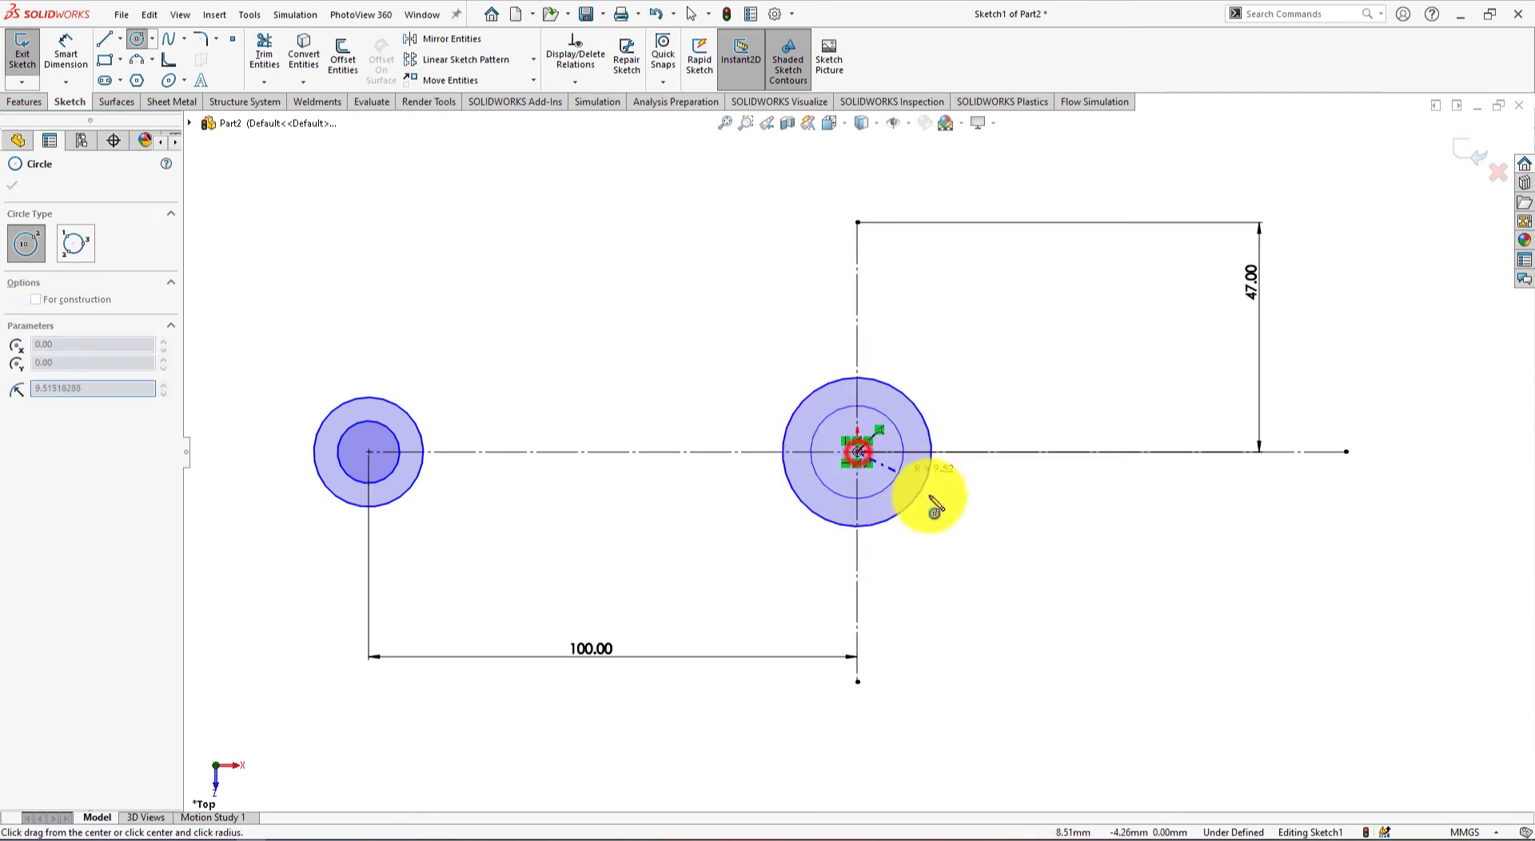
left_click(977, 510)
Draw a straight slot along the horizontal centerline between the two circle pairs, about 28.3 mm between centres and 18.9 mm wide
scroll(624, 396, "down", 2)
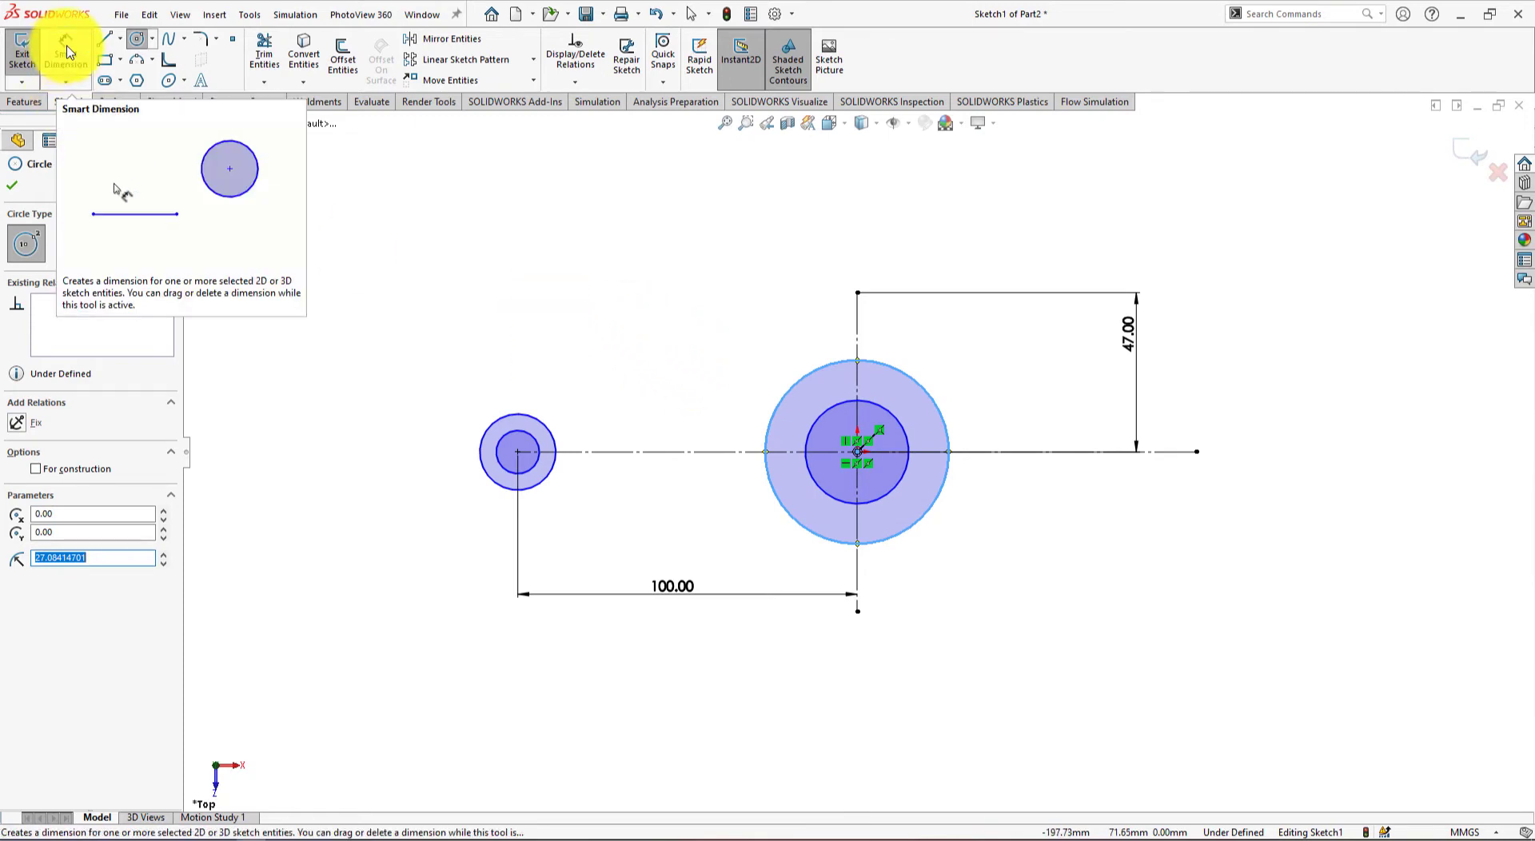
left_click(106, 80)
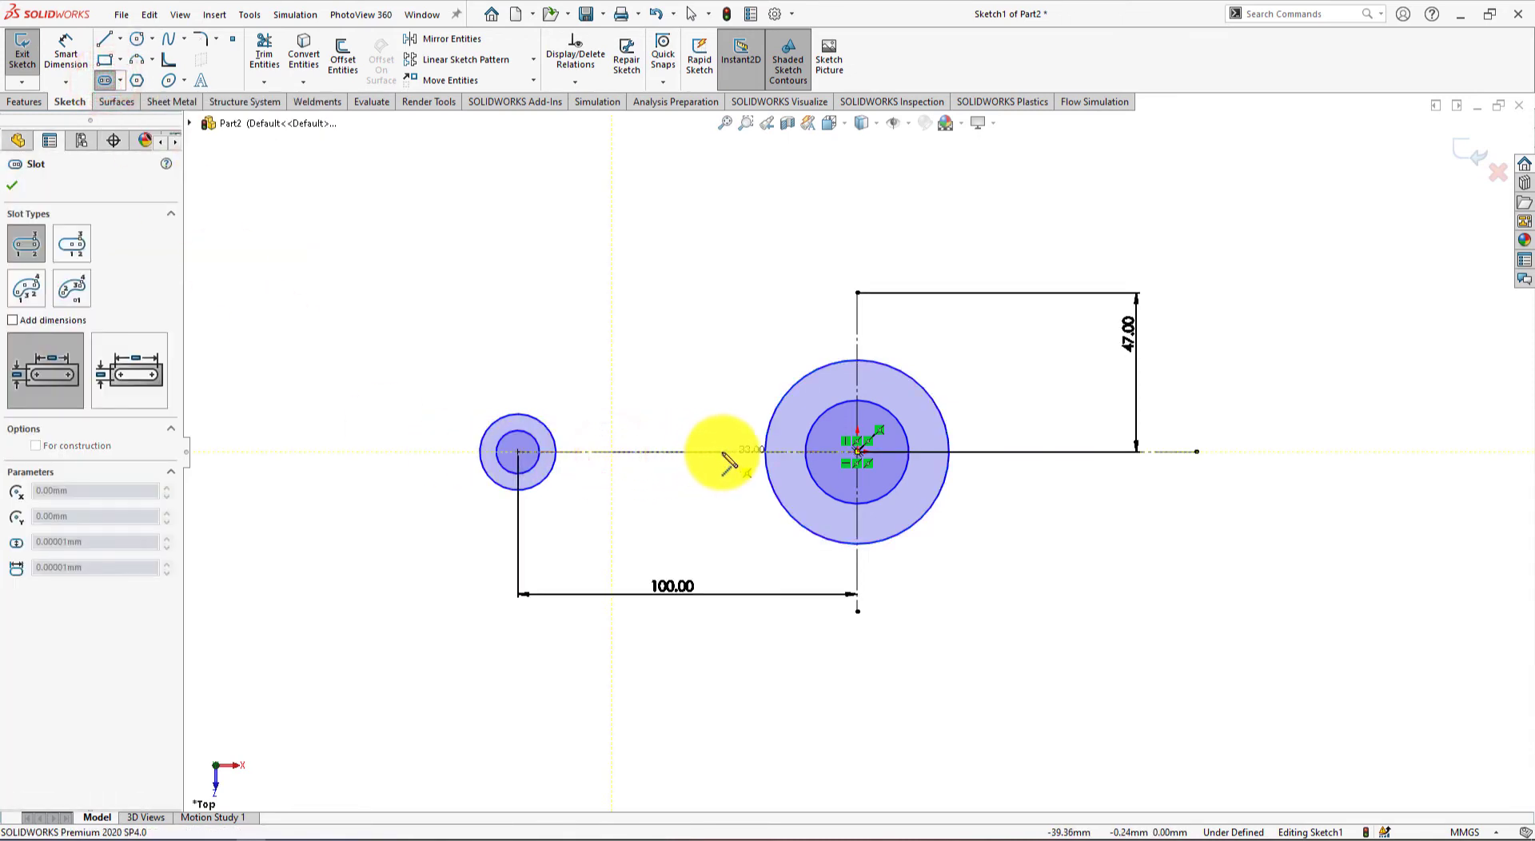
left_click(708, 451)
left_click(689, 490)
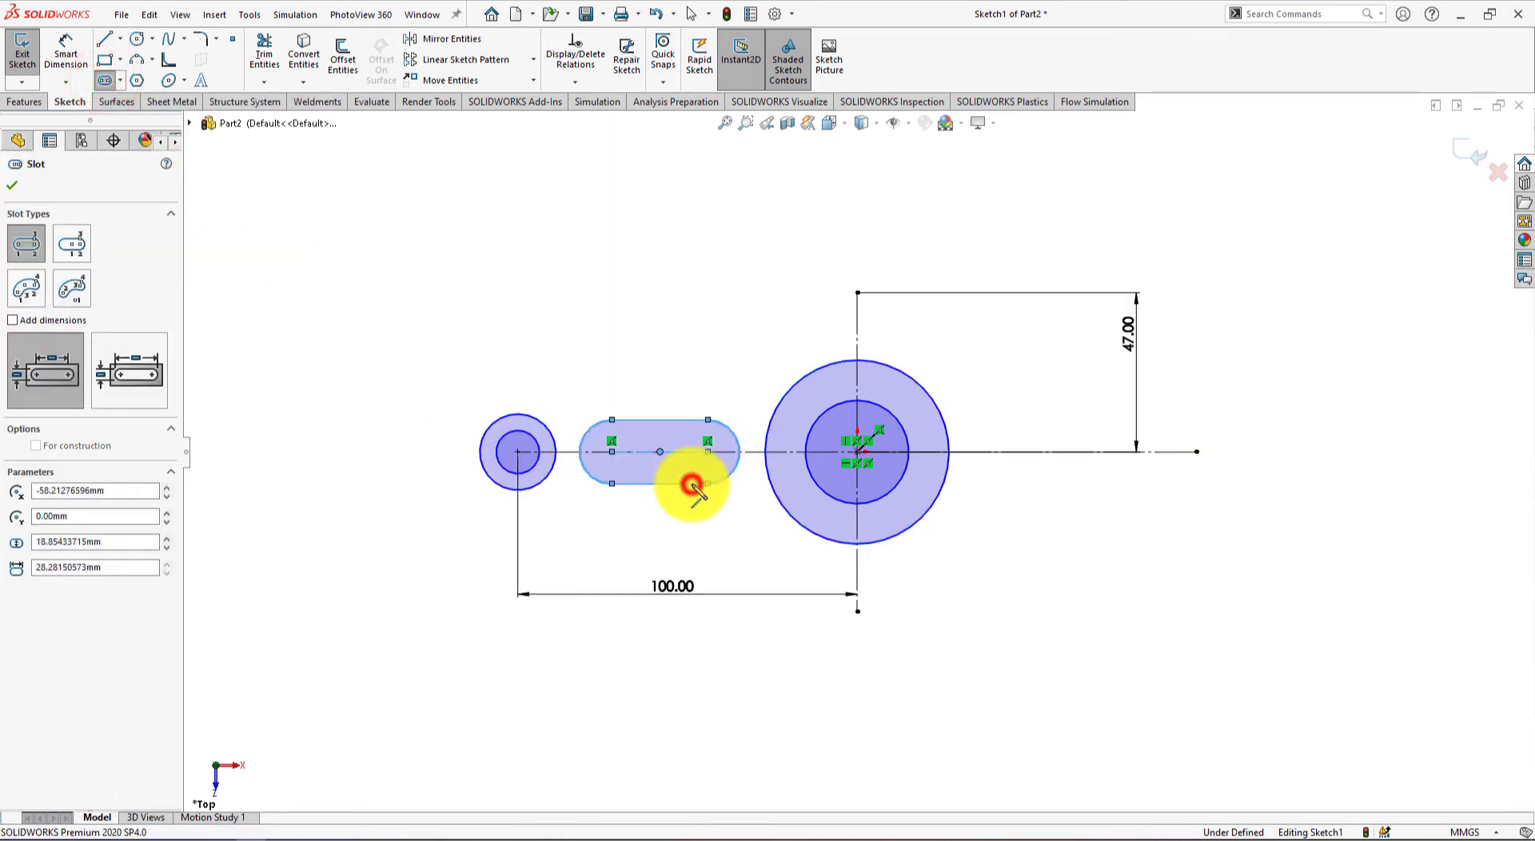
Check the reference drawing and draw a second straight slot about 31.1 mm wide around the first, using the same arc centres
key("alt+Tab")
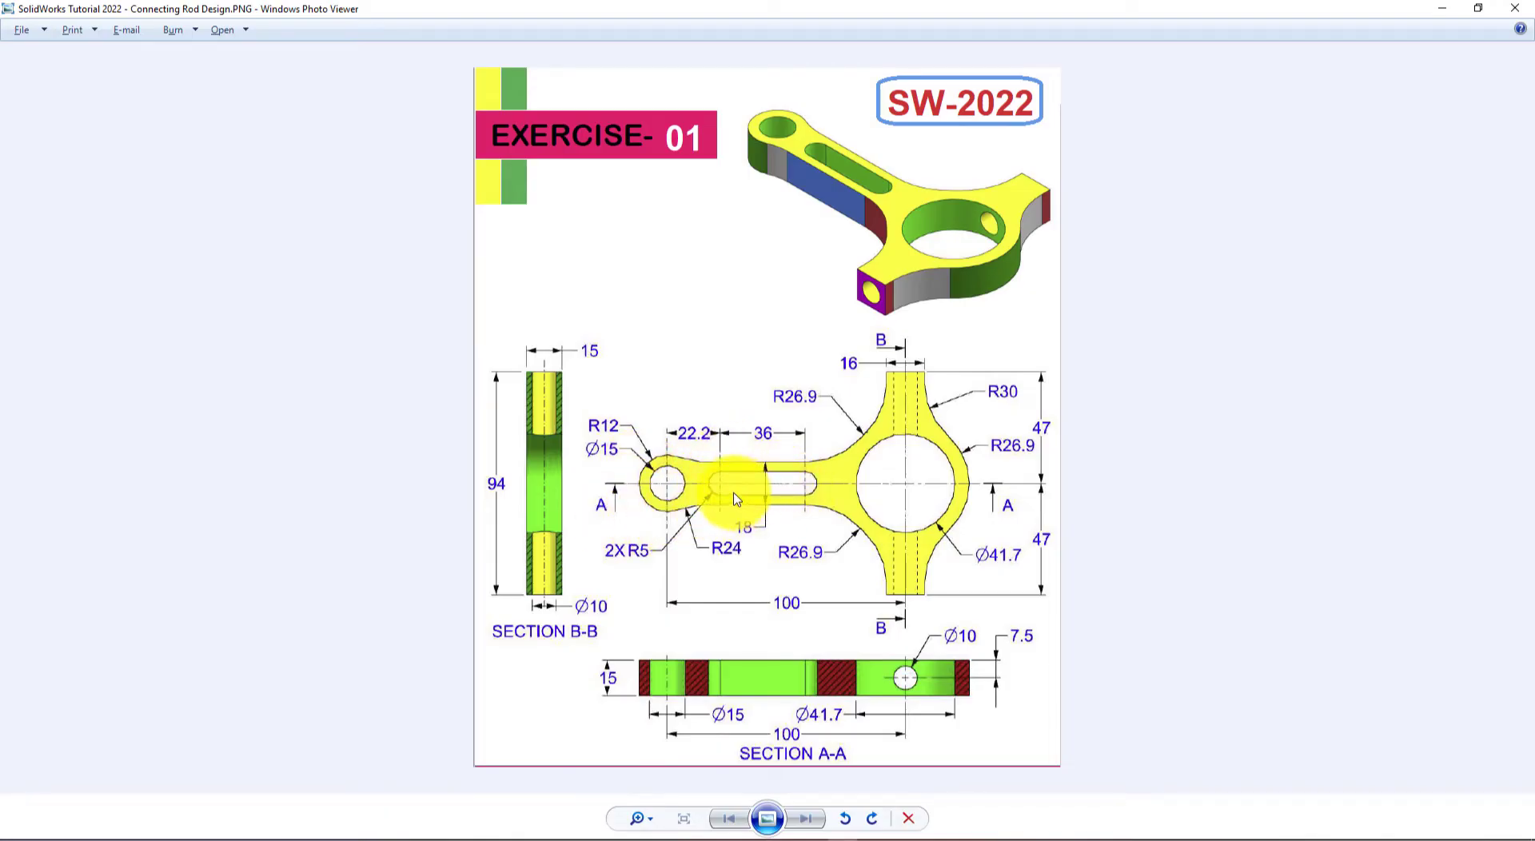
key("alt+Tab")
key("alt+Tab")
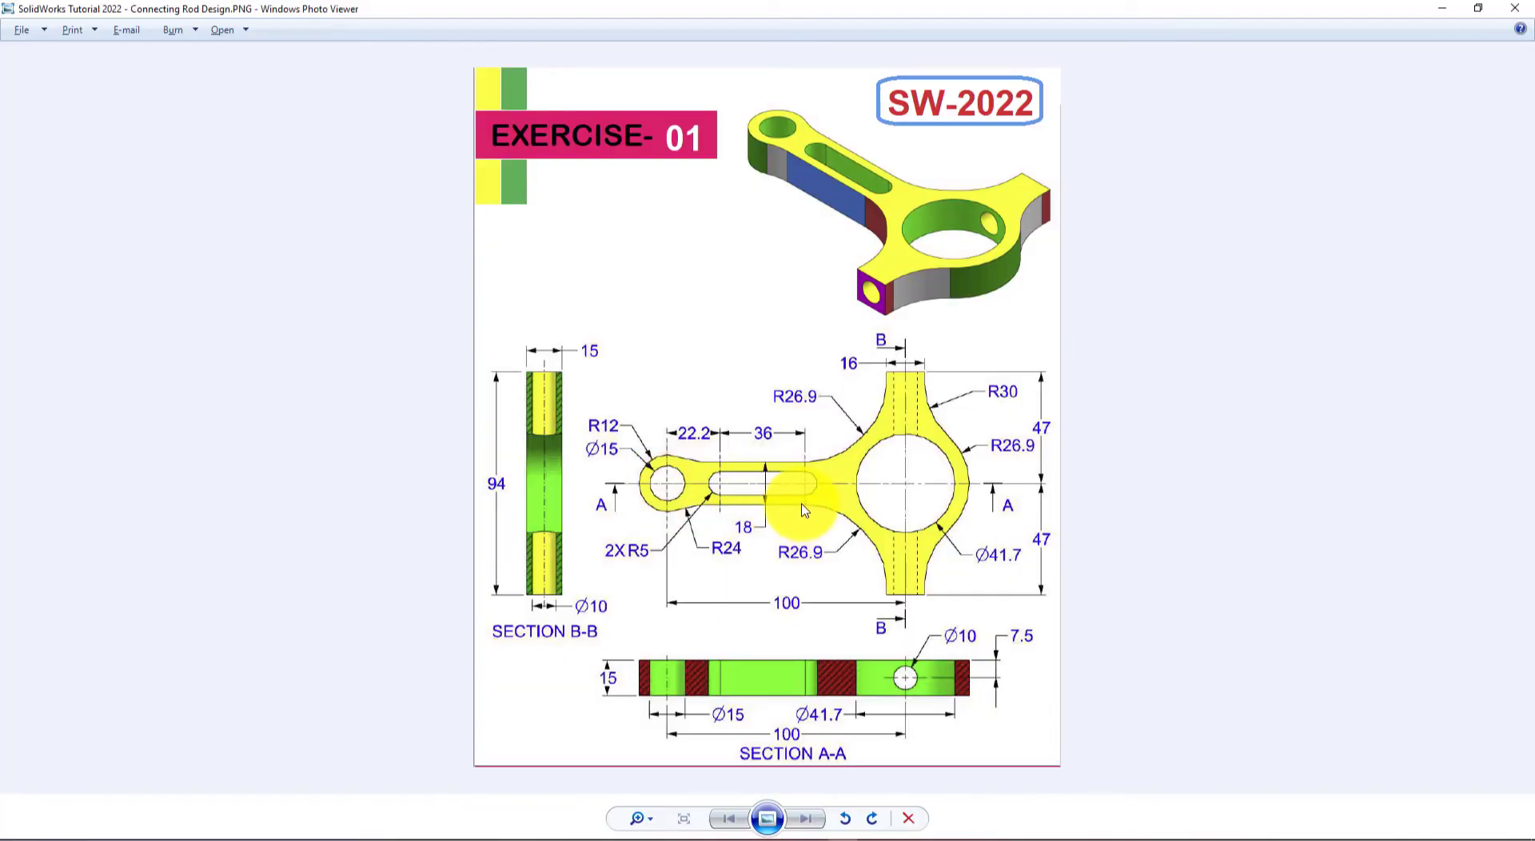
key("alt+Tab")
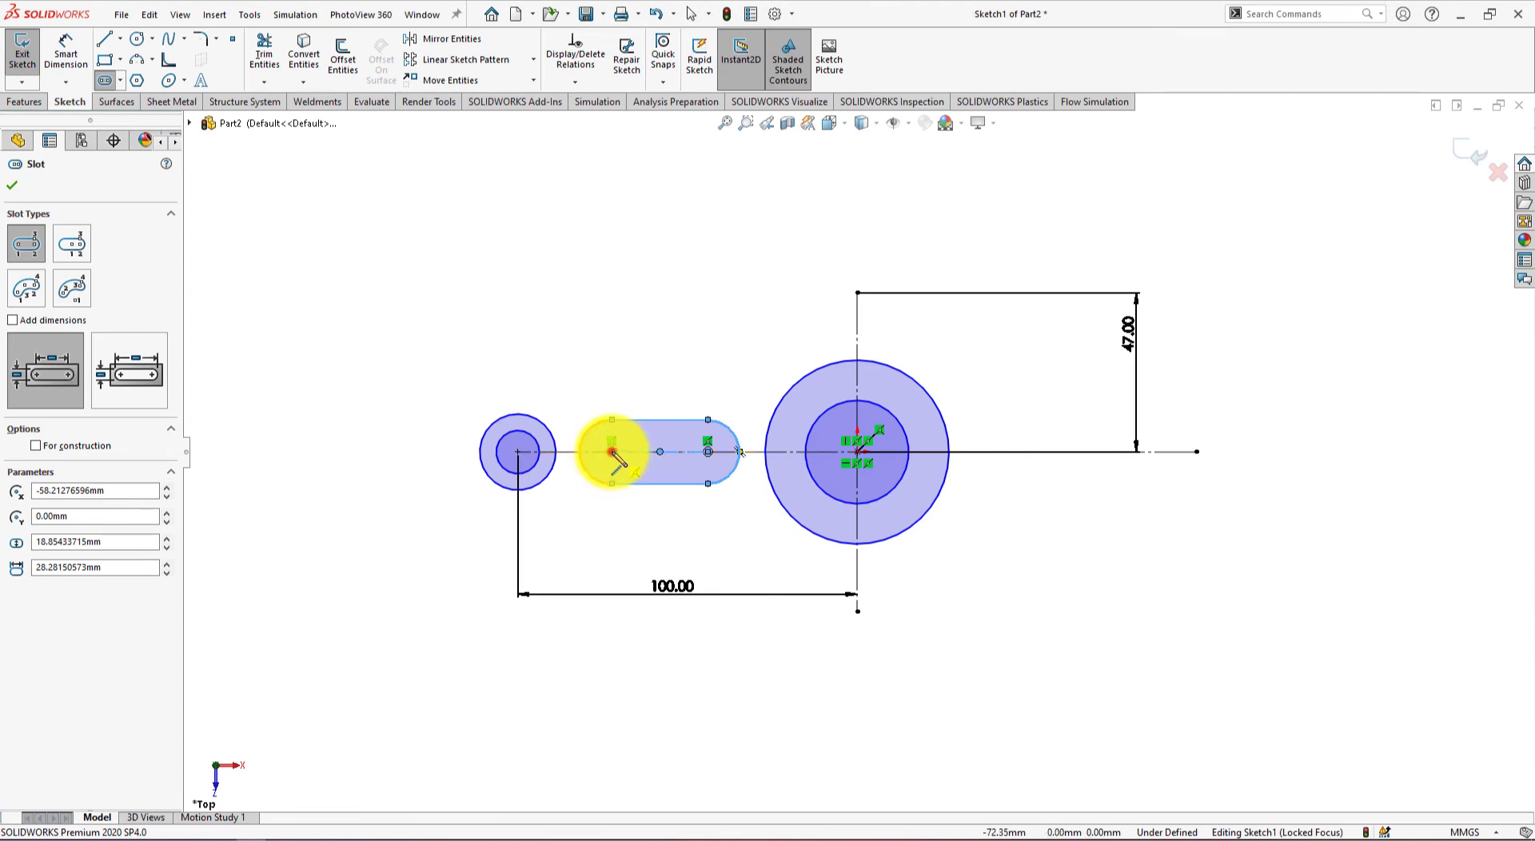
left_click_drag(612, 453, 705, 454)
left_click(708, 453)
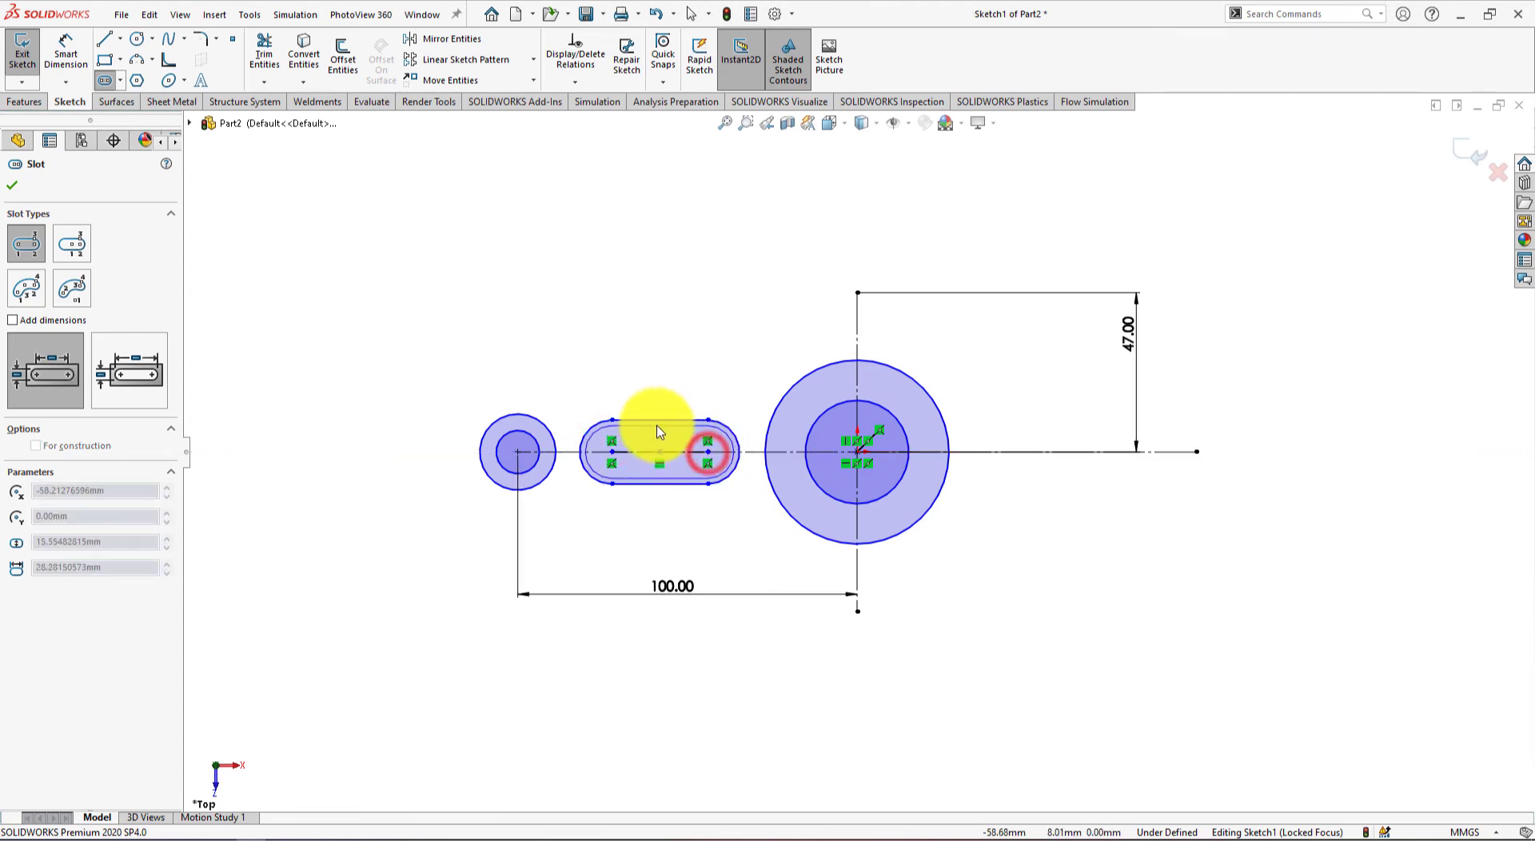
left_click(653, 404)
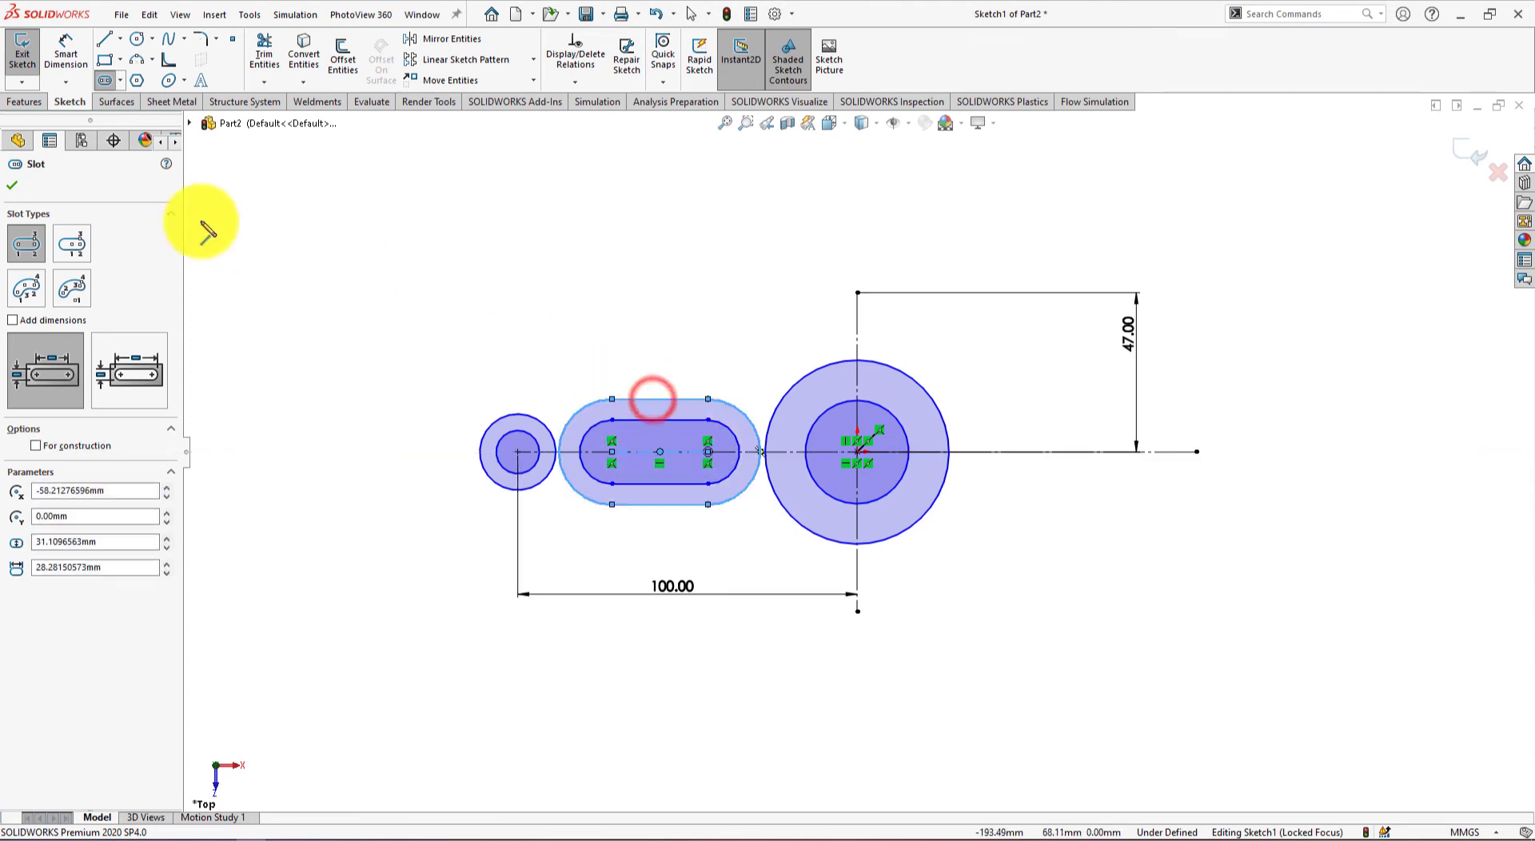
Check the reference drawing and dimension the left pair's inner circle with a diameter of 15 mm
left_click(66, 48)
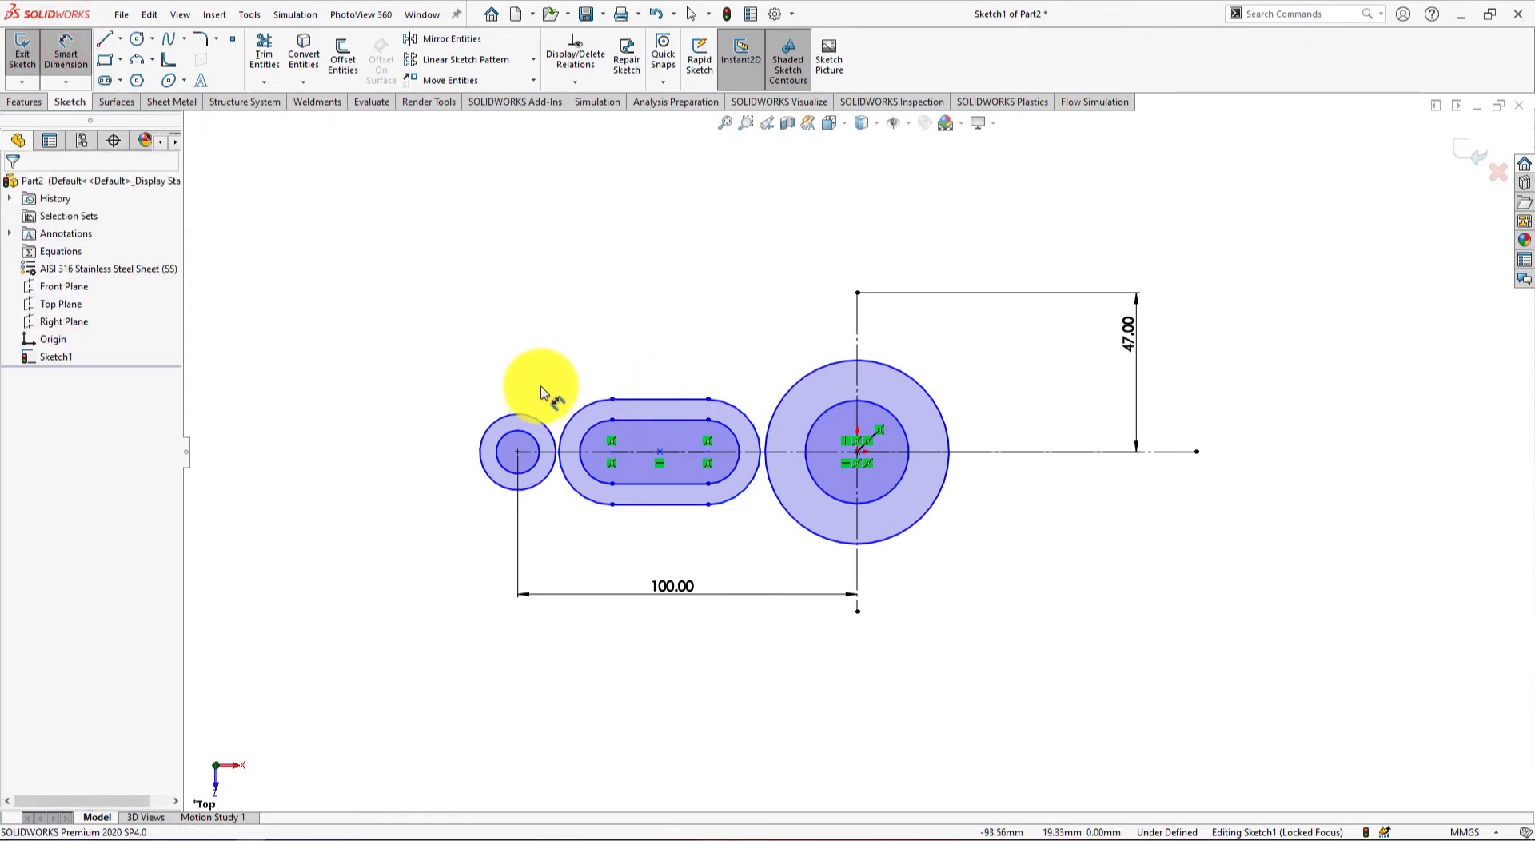
key("alt+Tab")
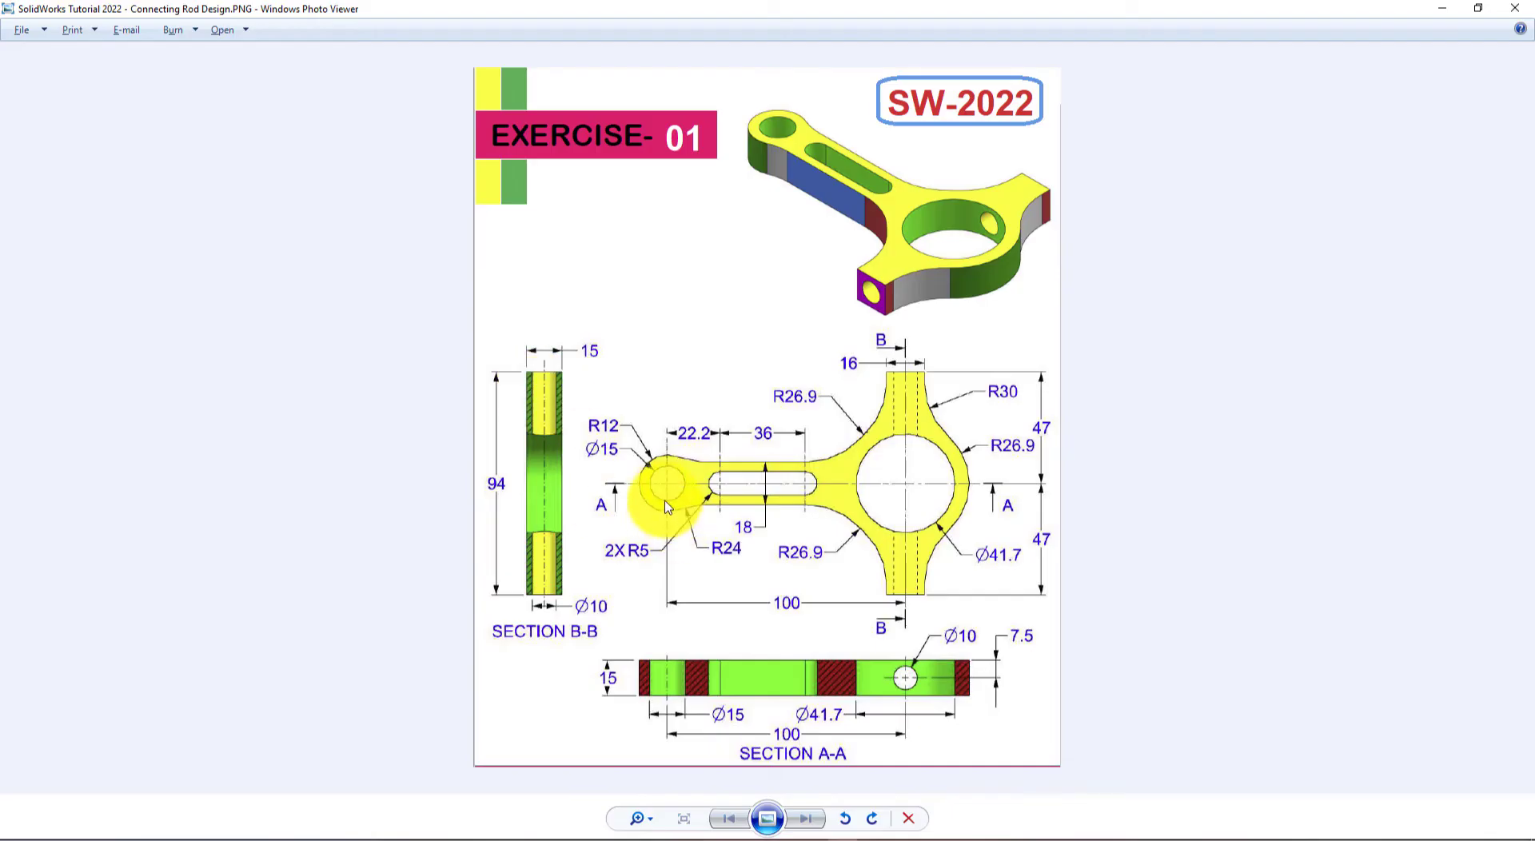
key("alt+Tab")
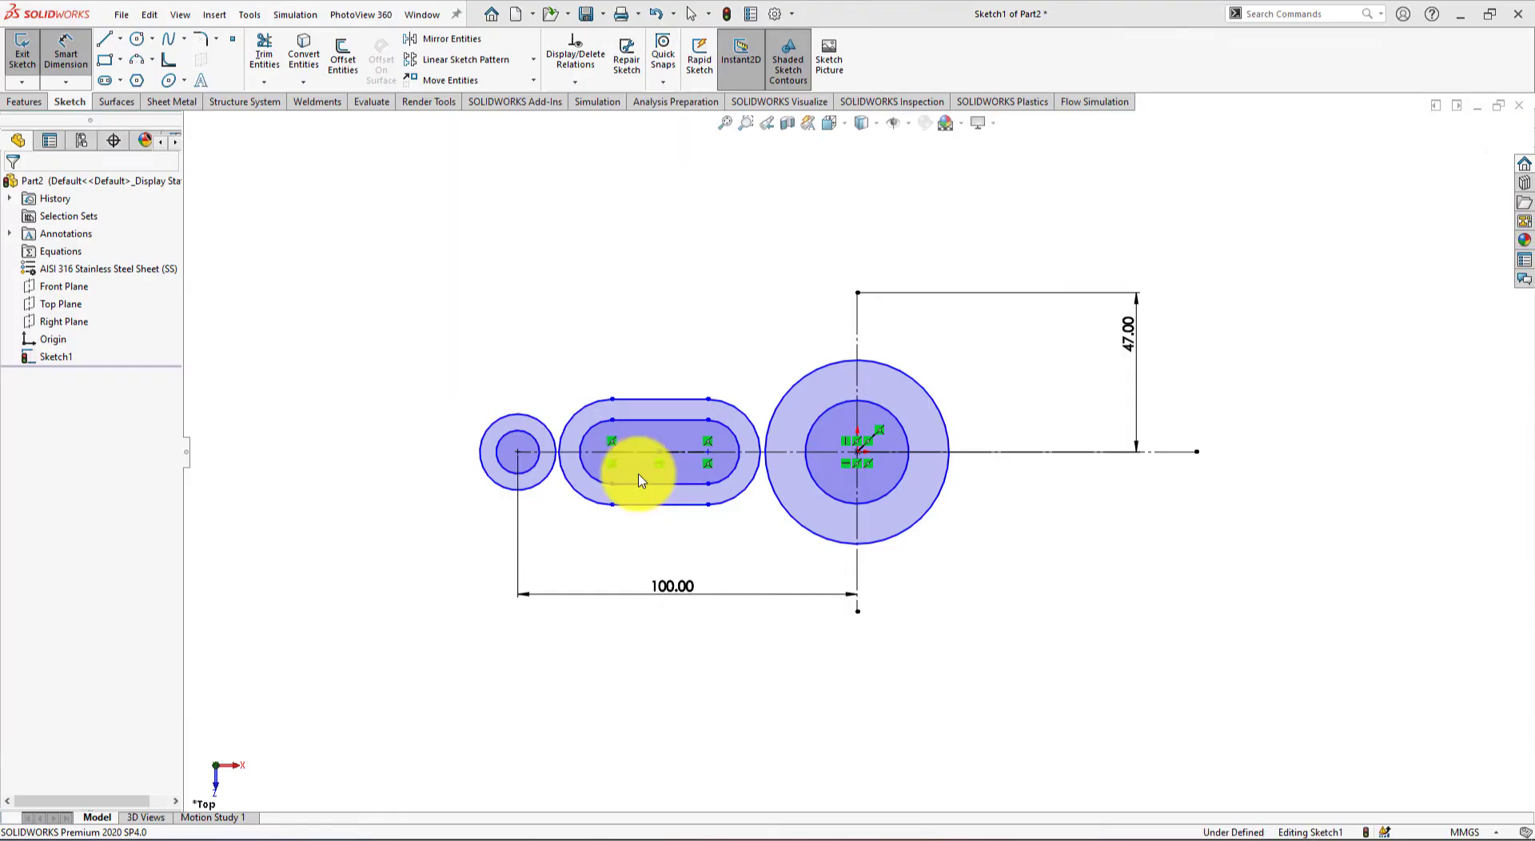
left_click(502, 446)
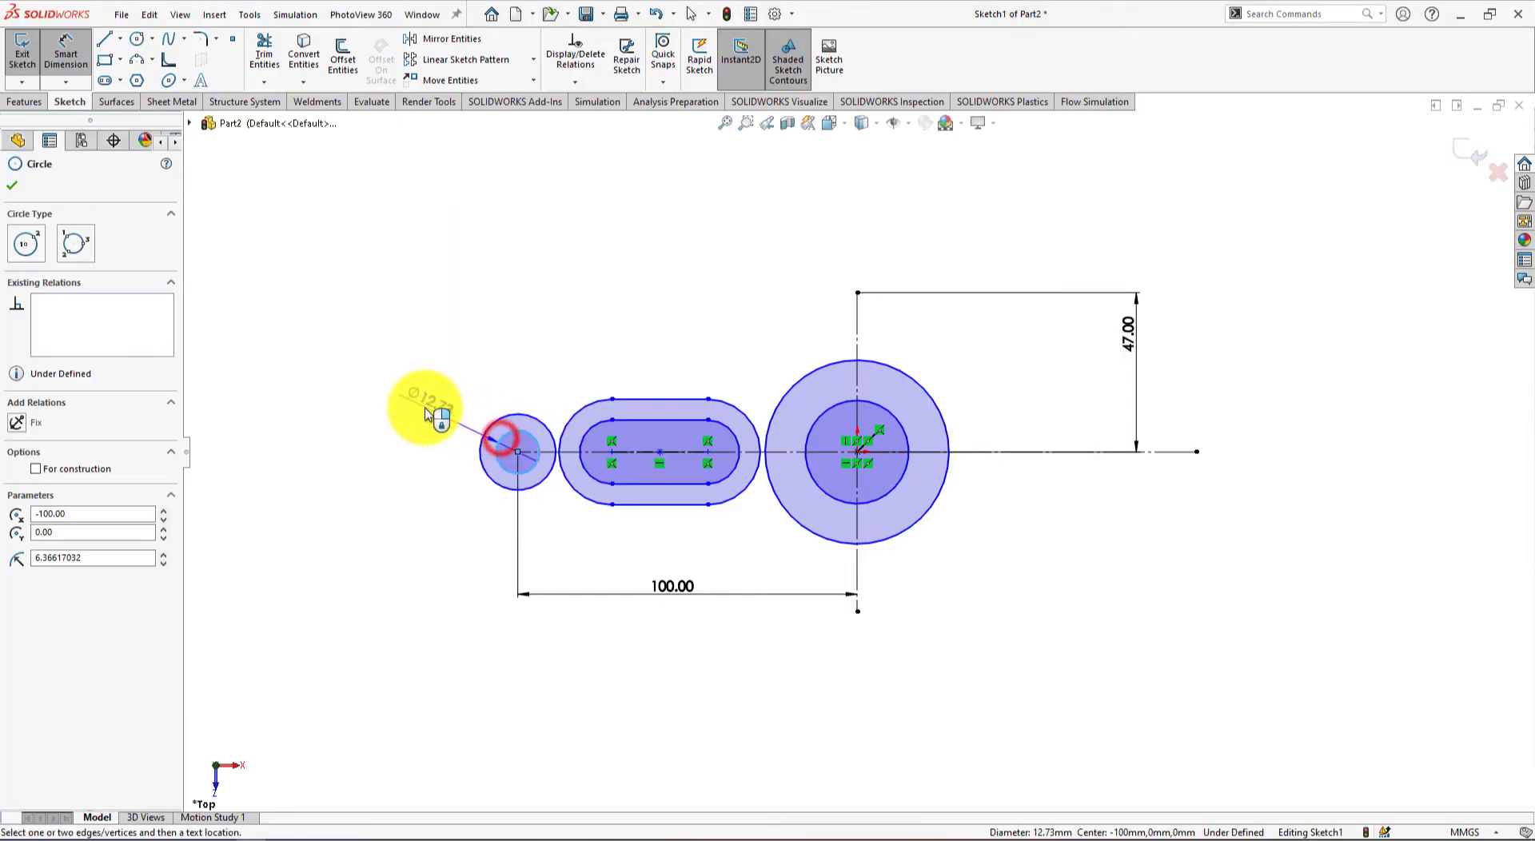
left_click(418, 404)
type("1")
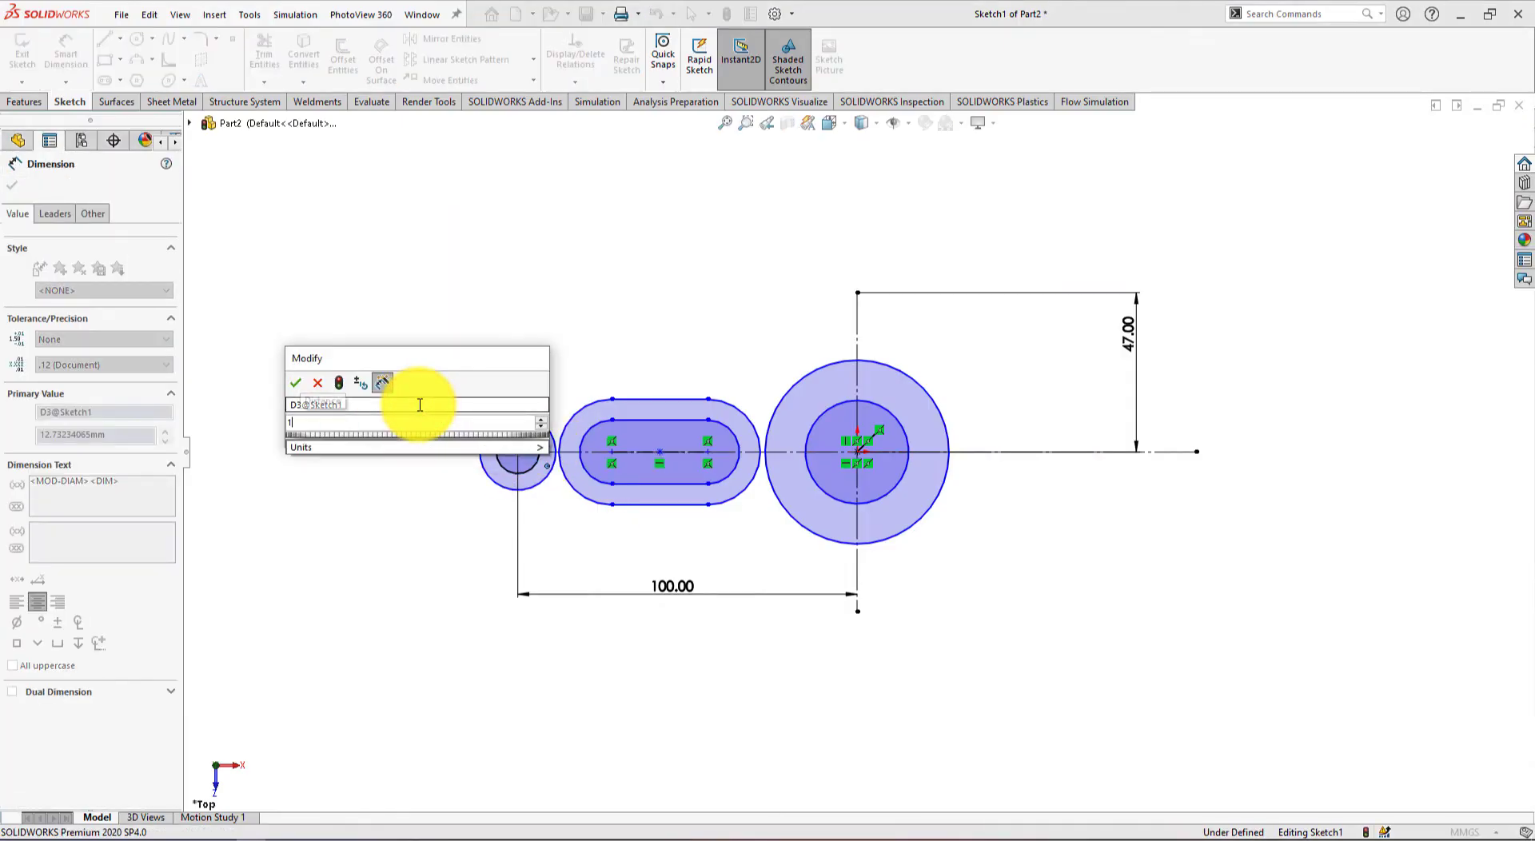
type("5")
key("Return")
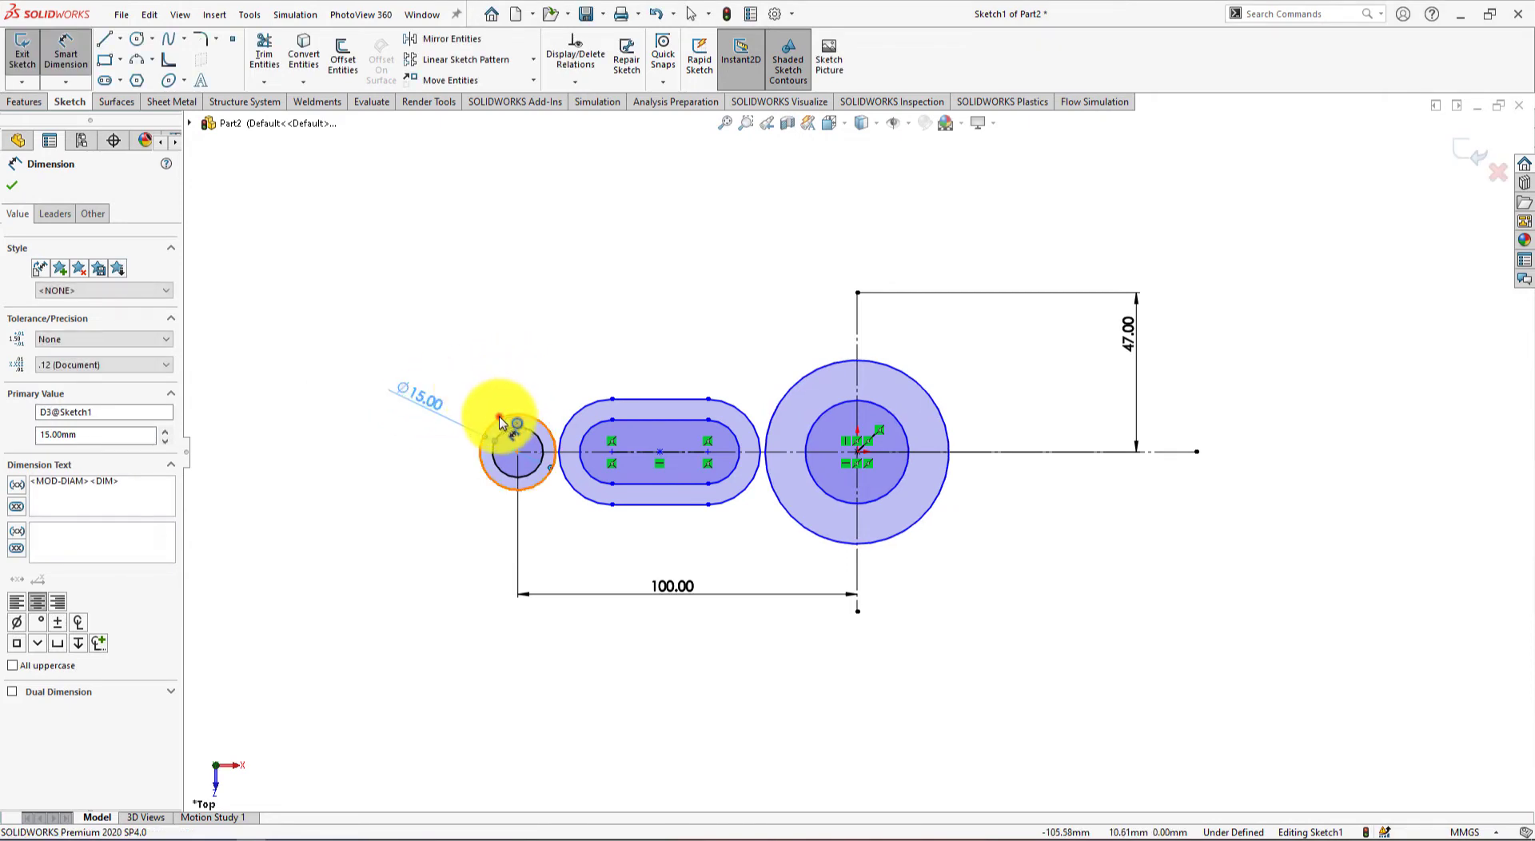
Dimension the left pair's outer circle, entering its diameter as 2*12 mm
left_click(499, 424)
left_click(428, 367)
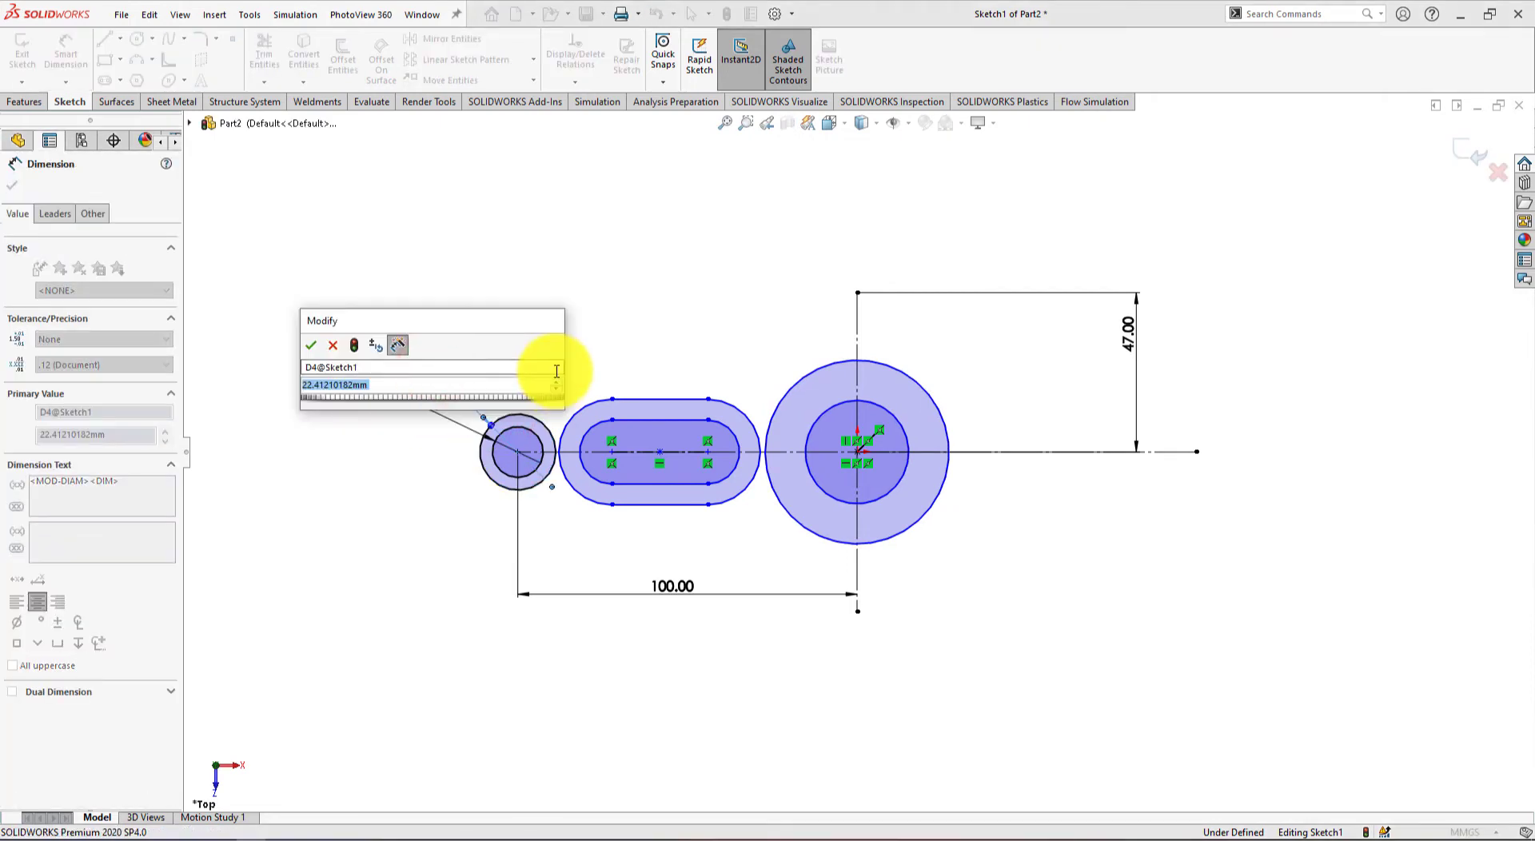
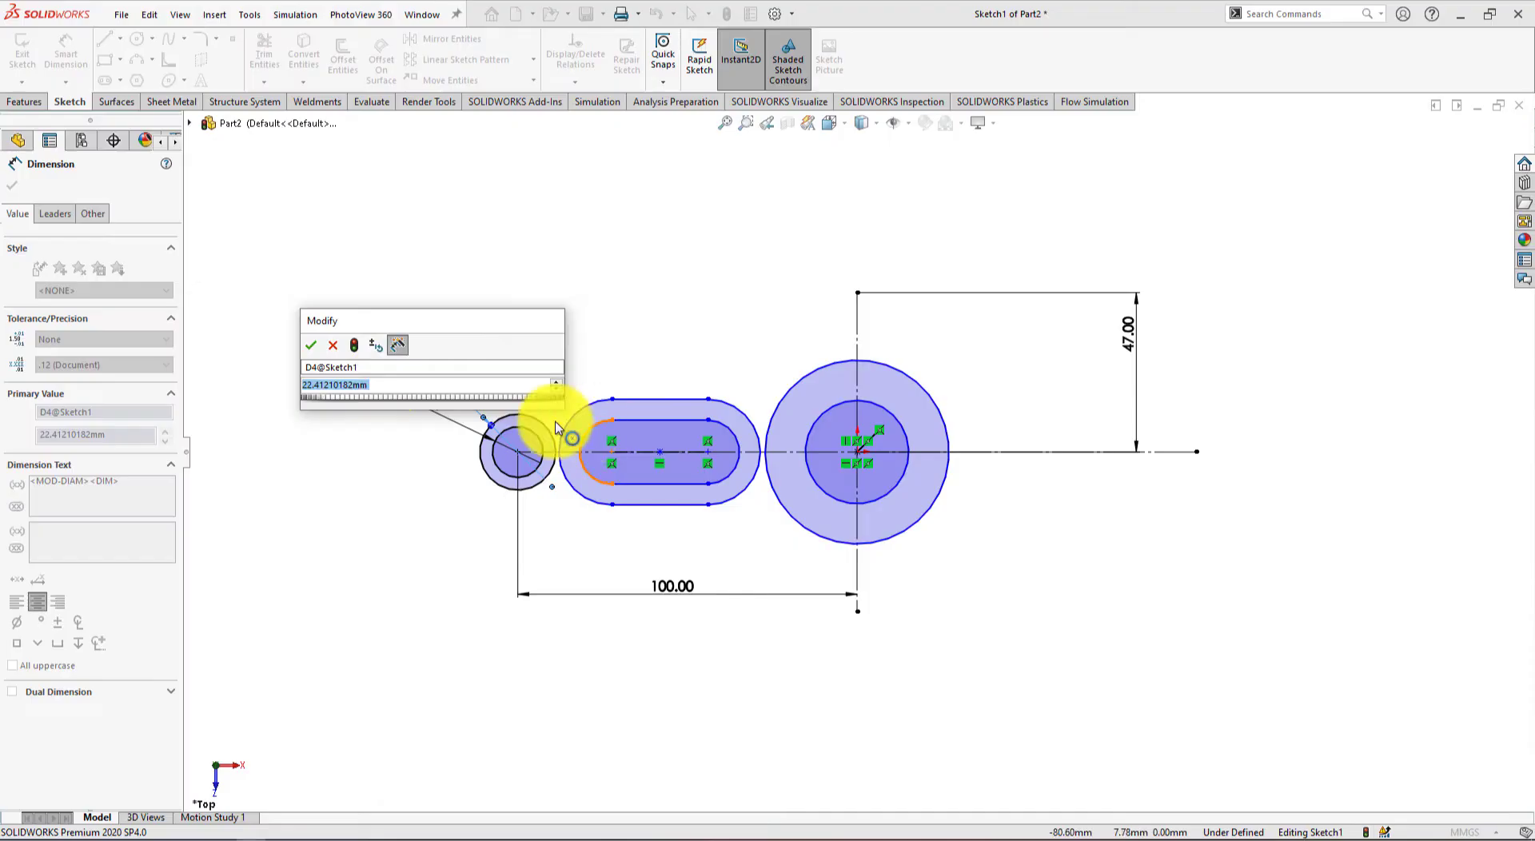
type("2*12")
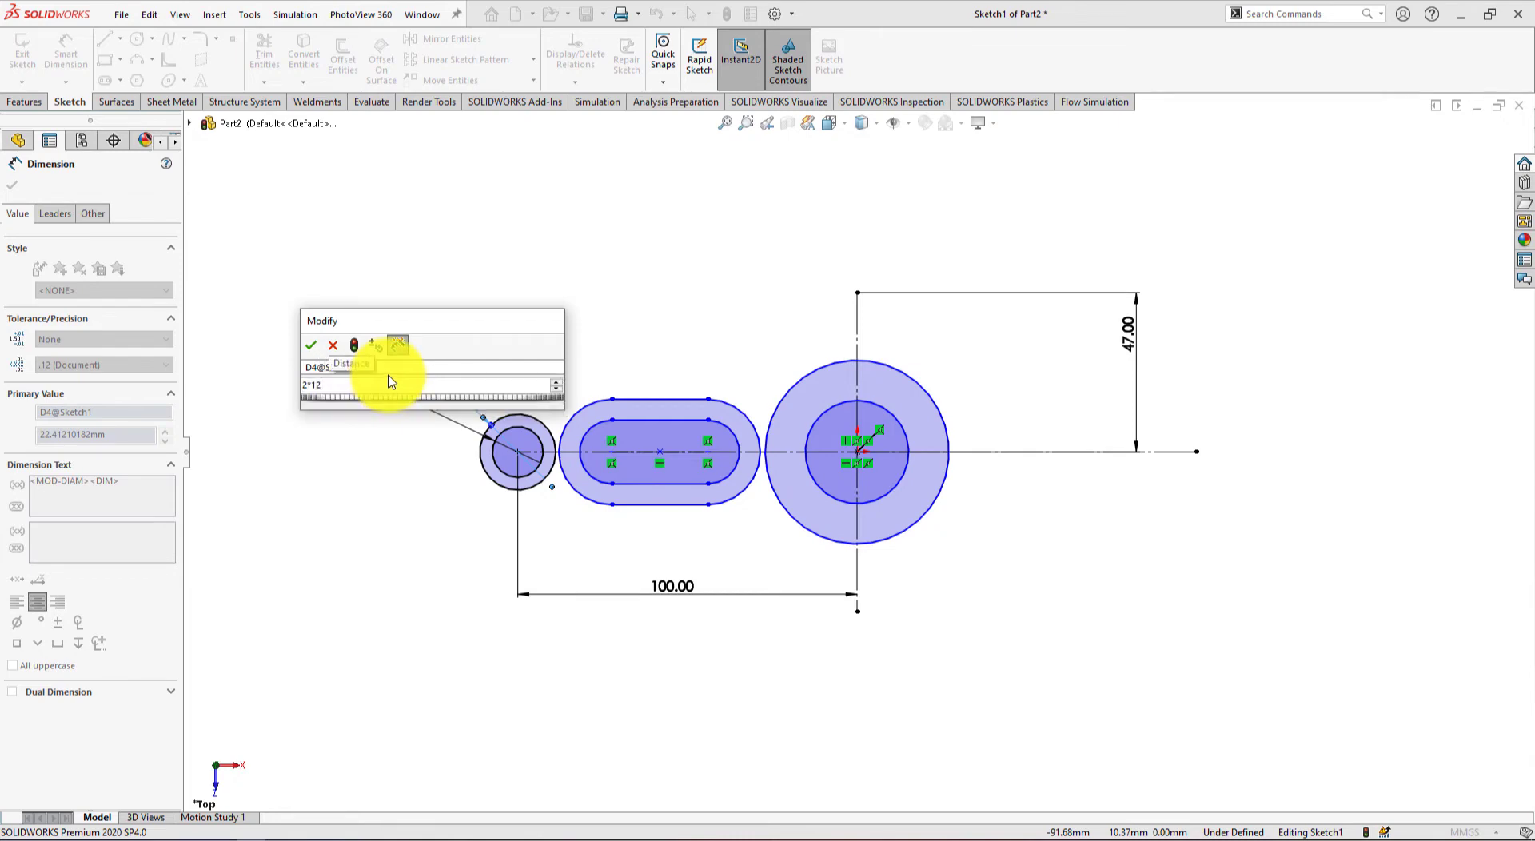
key("Return")
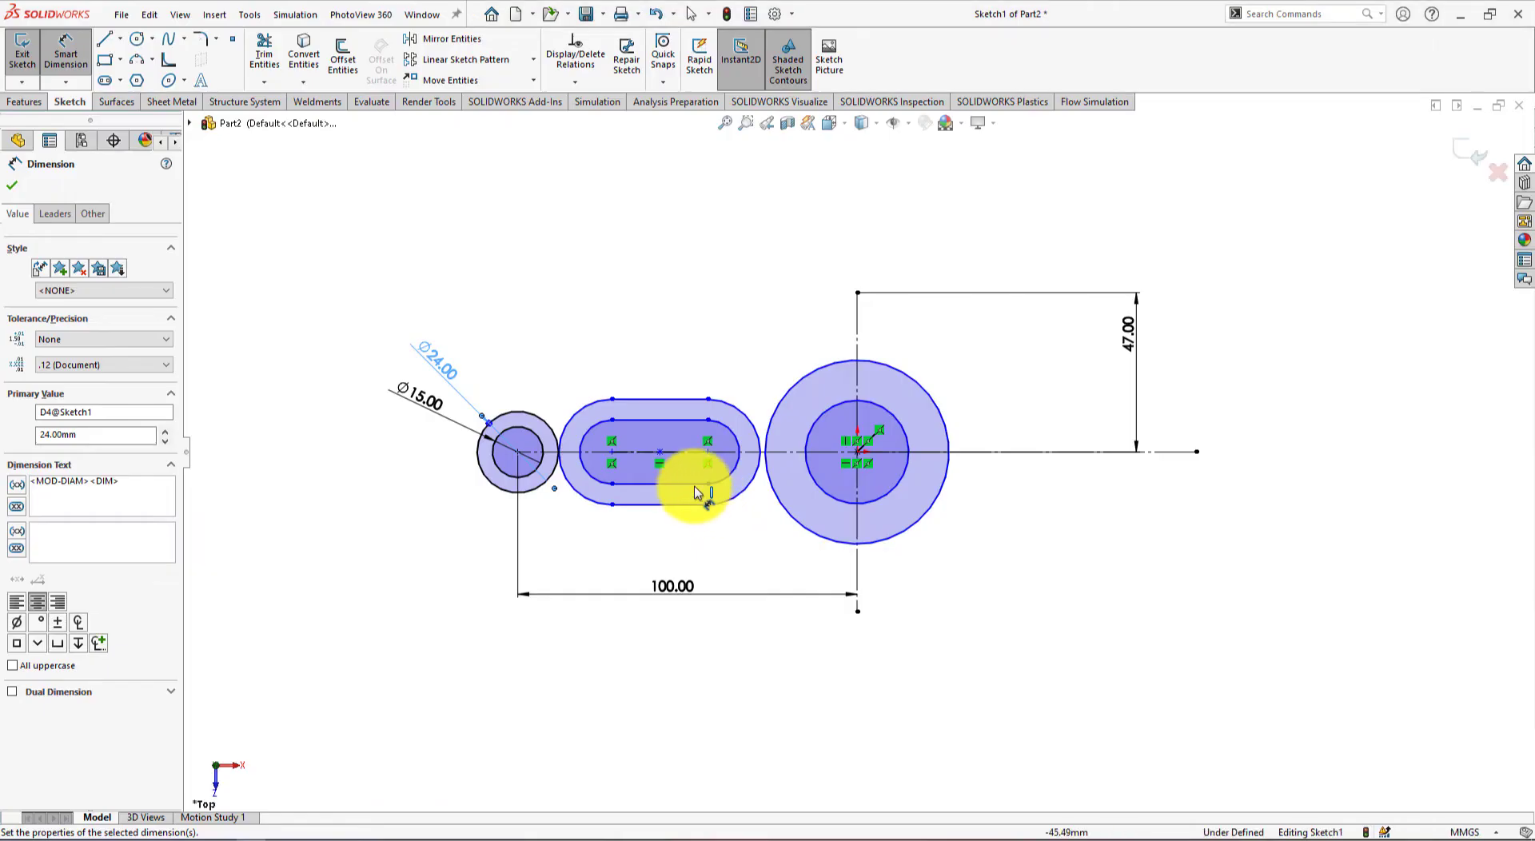
Dimension the inner slot's left end arc with a radius of 5 mm
left_click(590, 479)
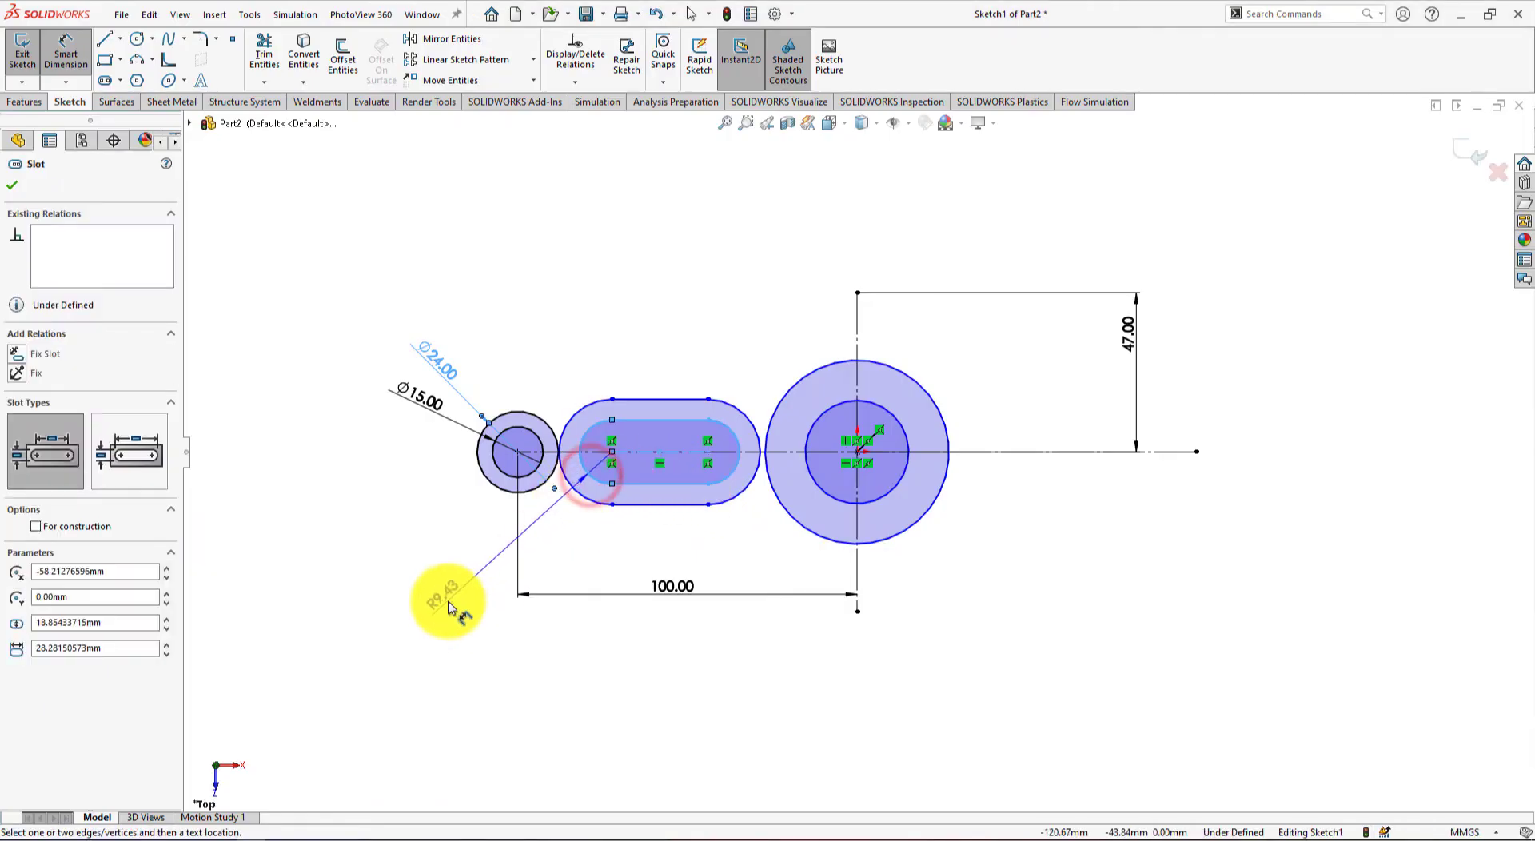
left_click(446, 604)
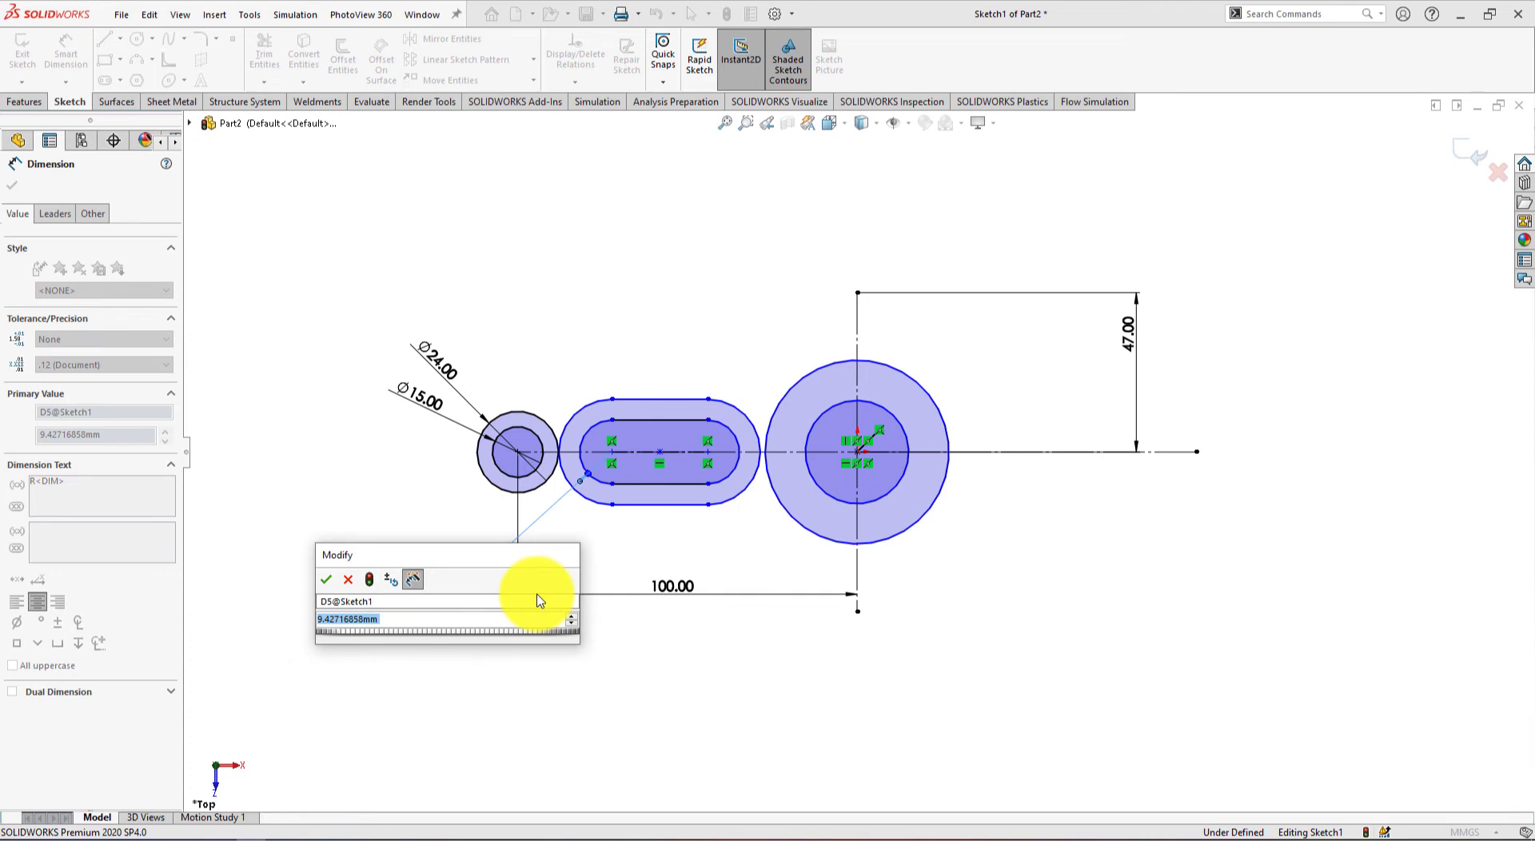
type("5")
key("Return")
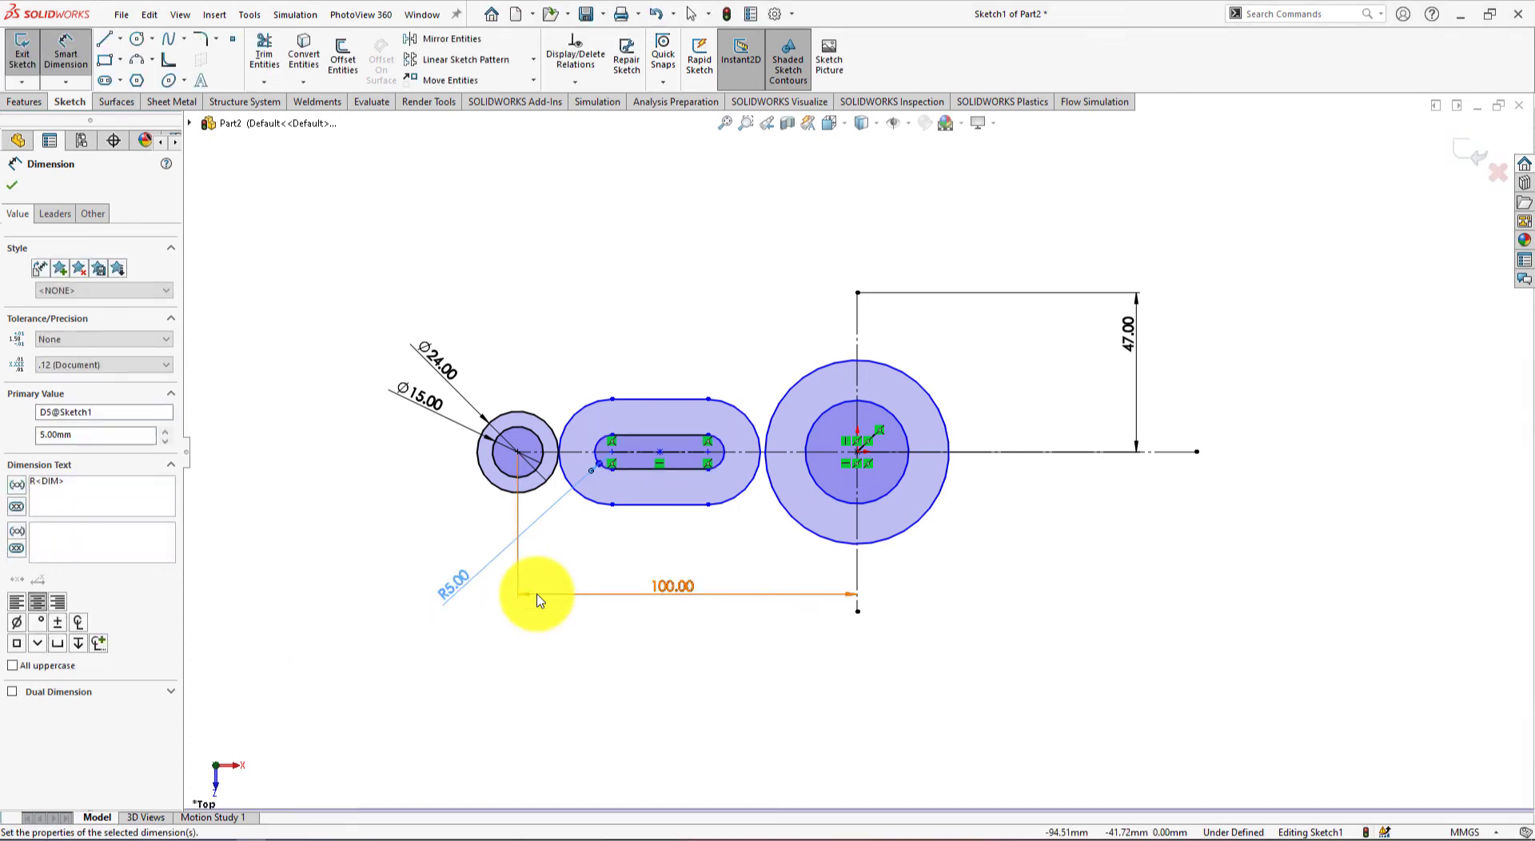
Check the reference drawing and dimension the distance between the inner slot's arc centres as 36 mm
key("alt+Tab")
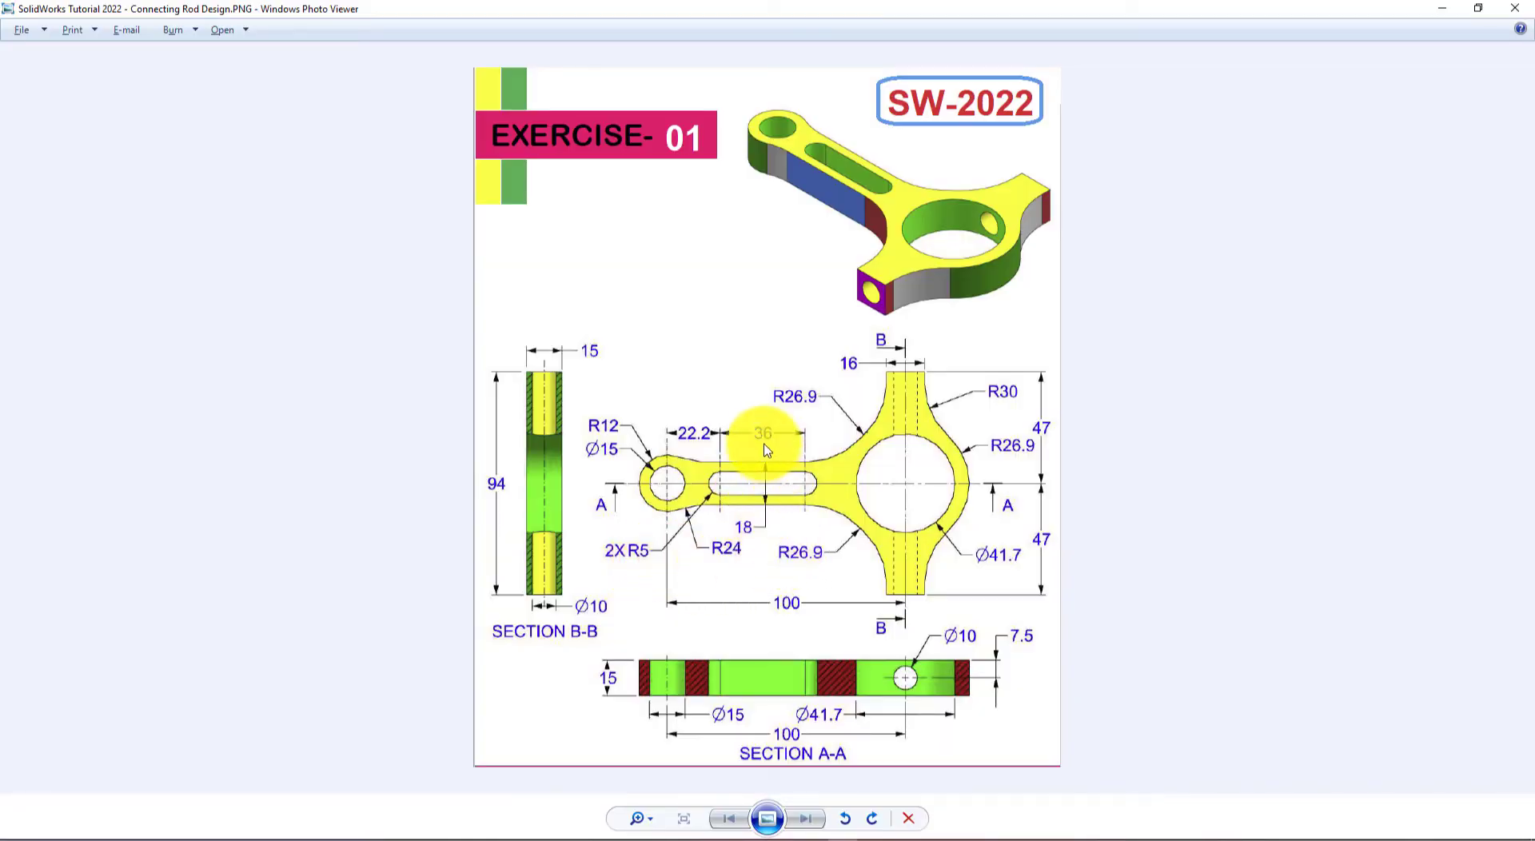
key("alt+Tab")
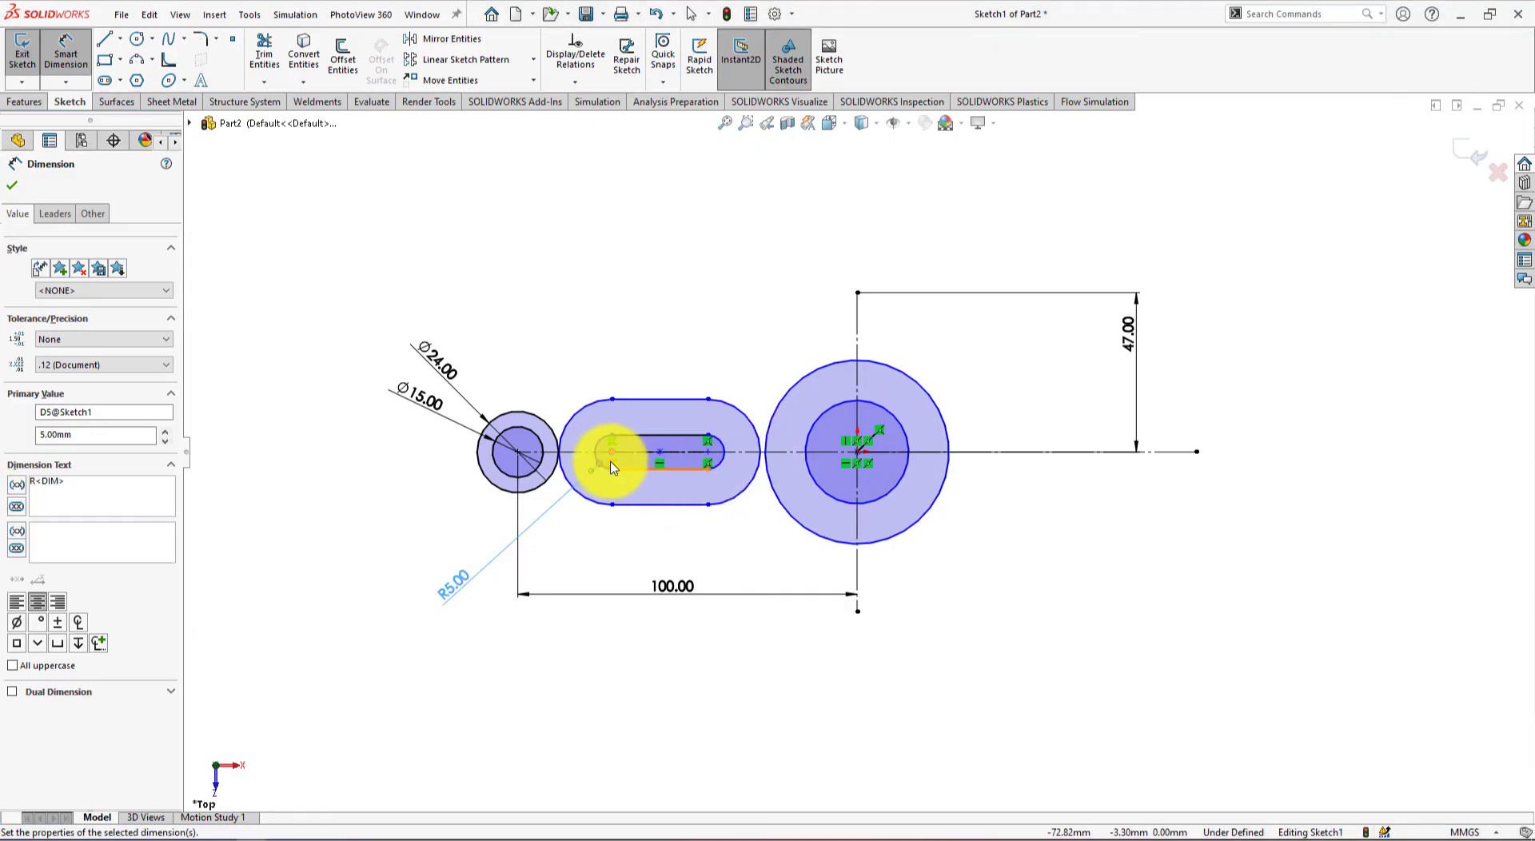
left_click(611, 452)
left_click(707, 453)
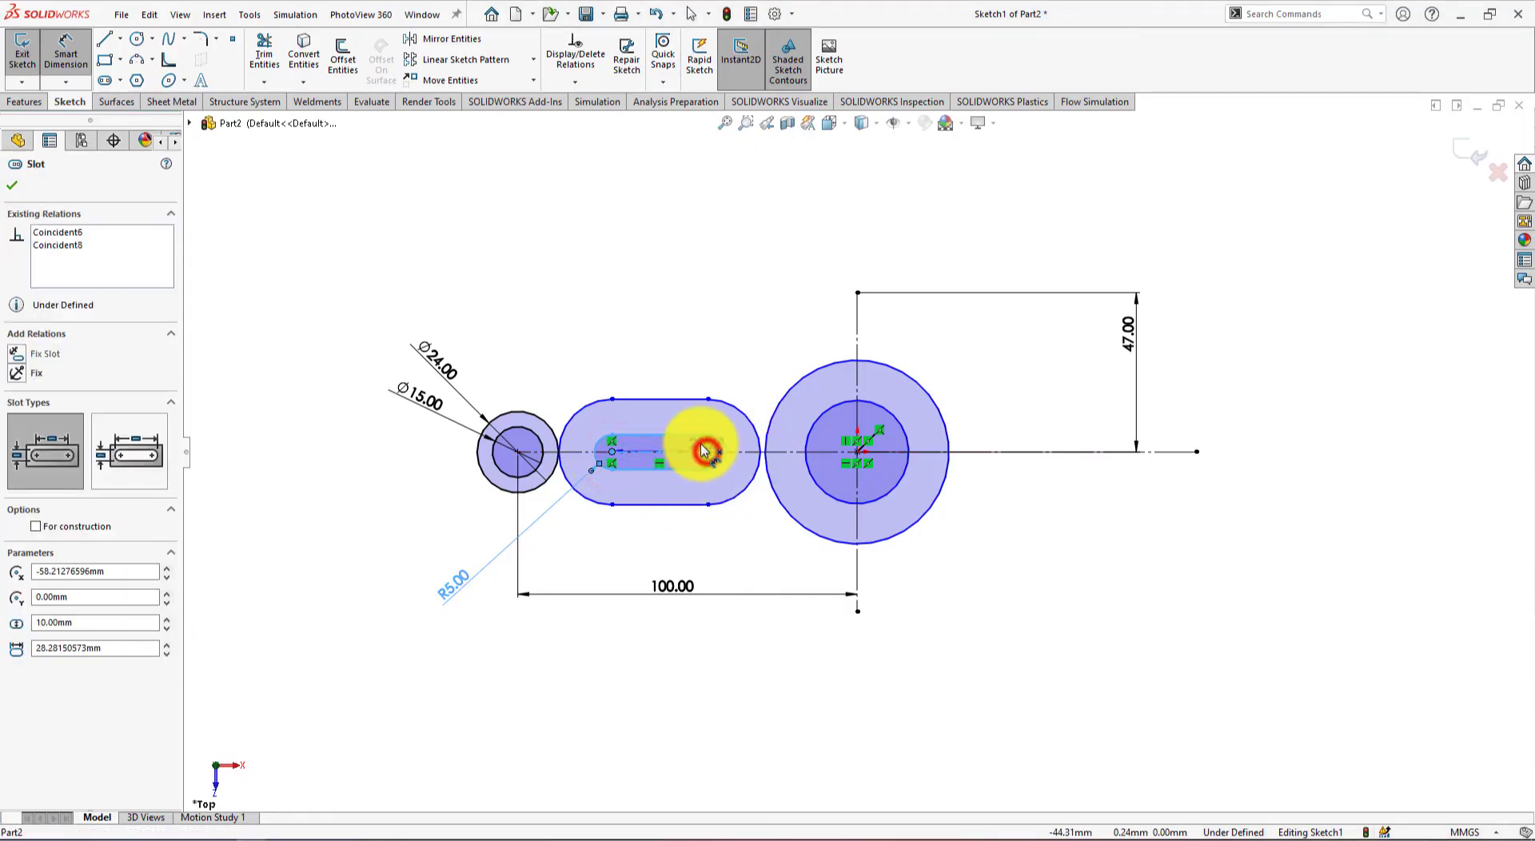
left_click(668, 347)
type("36")
key("Return")
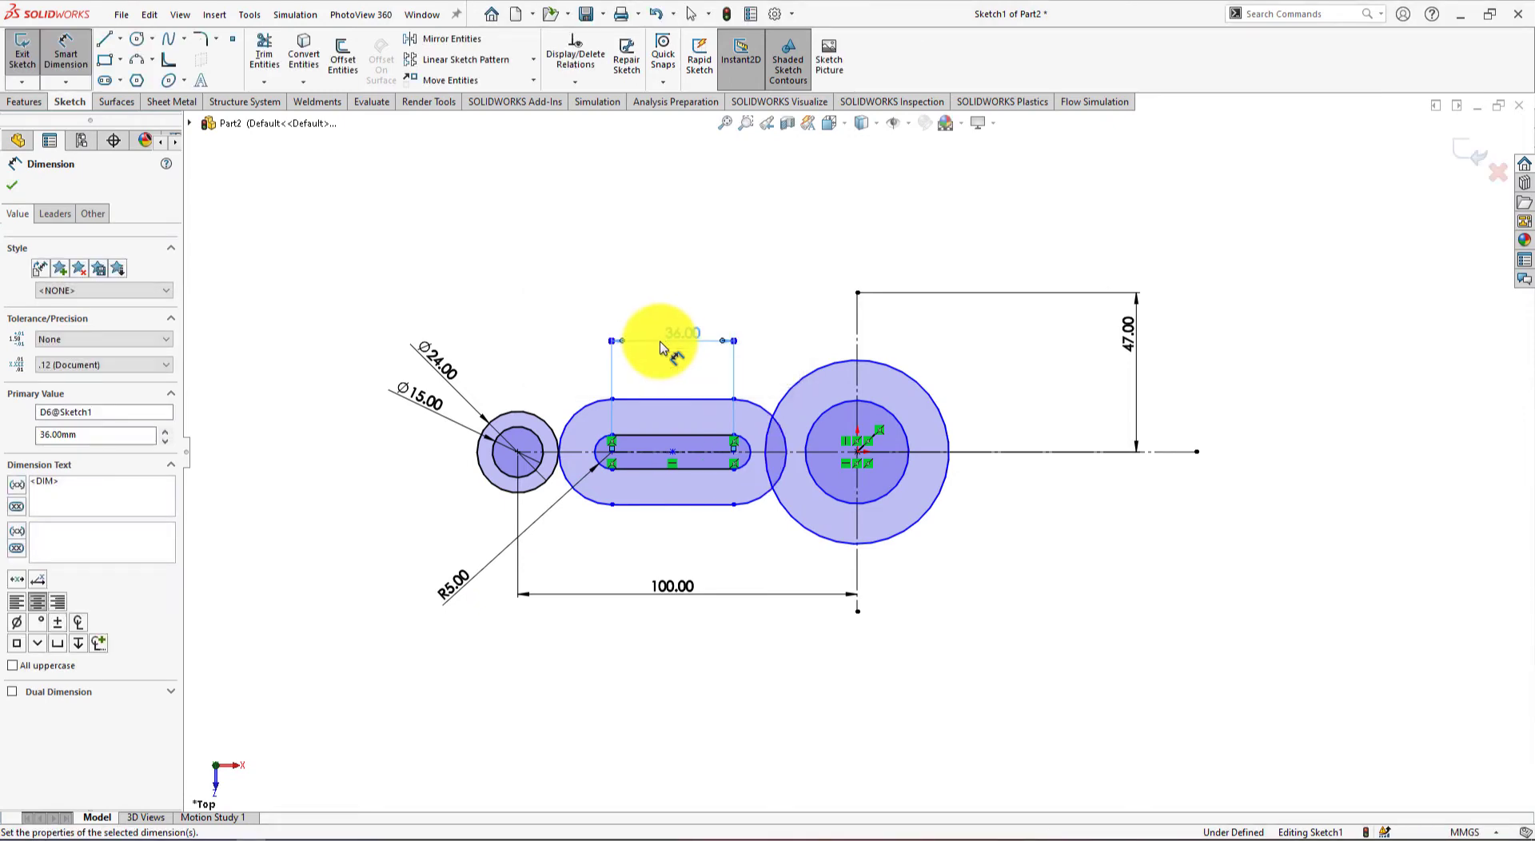
Check the reference drawing and dimension the distance between the left circles' centre and the slot's left arc centre as 22.2 mm
key("alt+Tab")
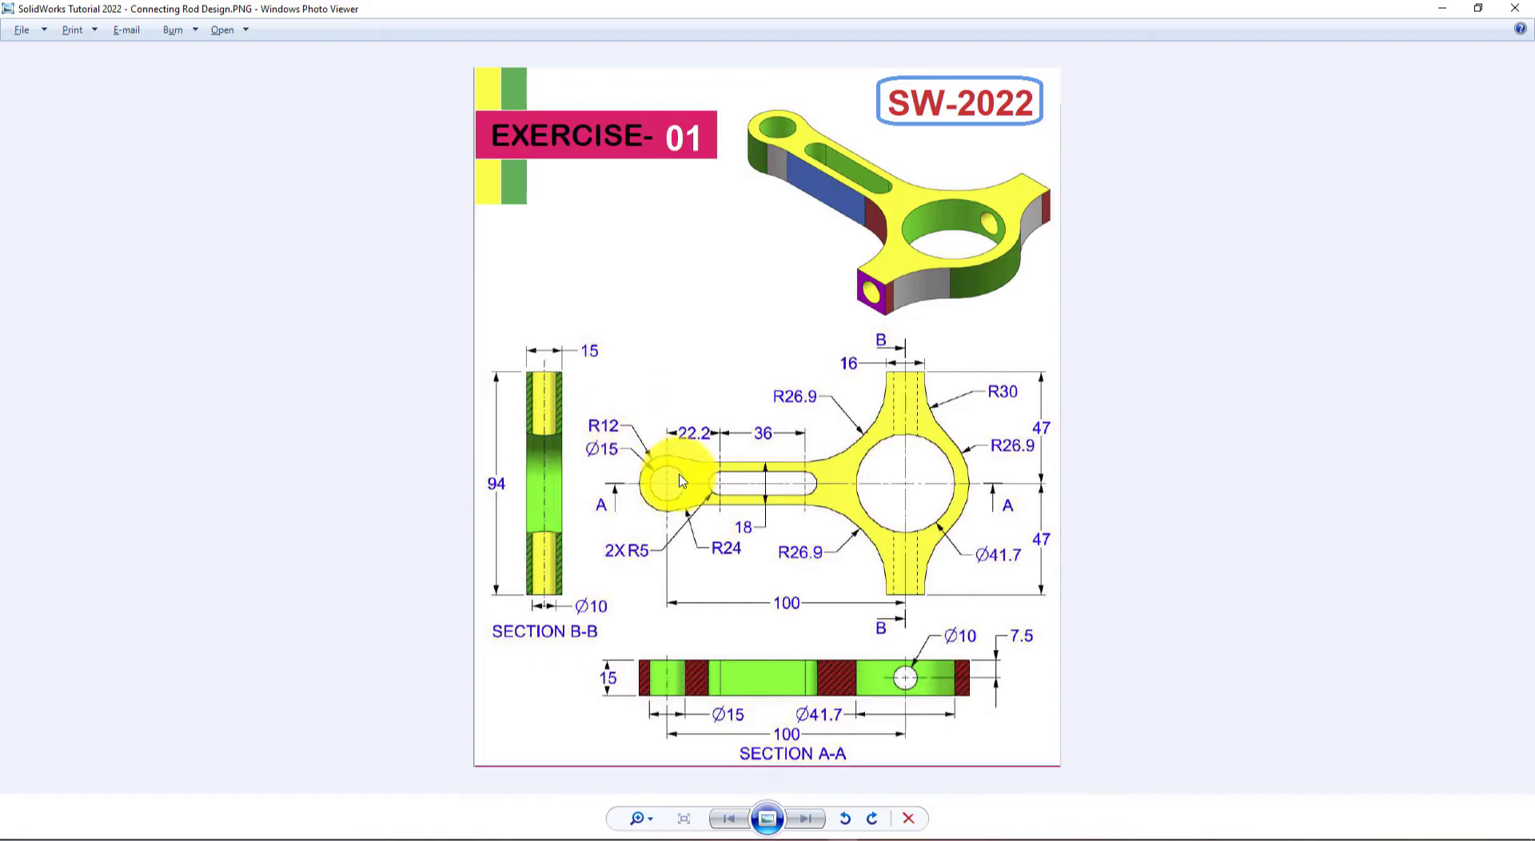
key("alt+Tab")
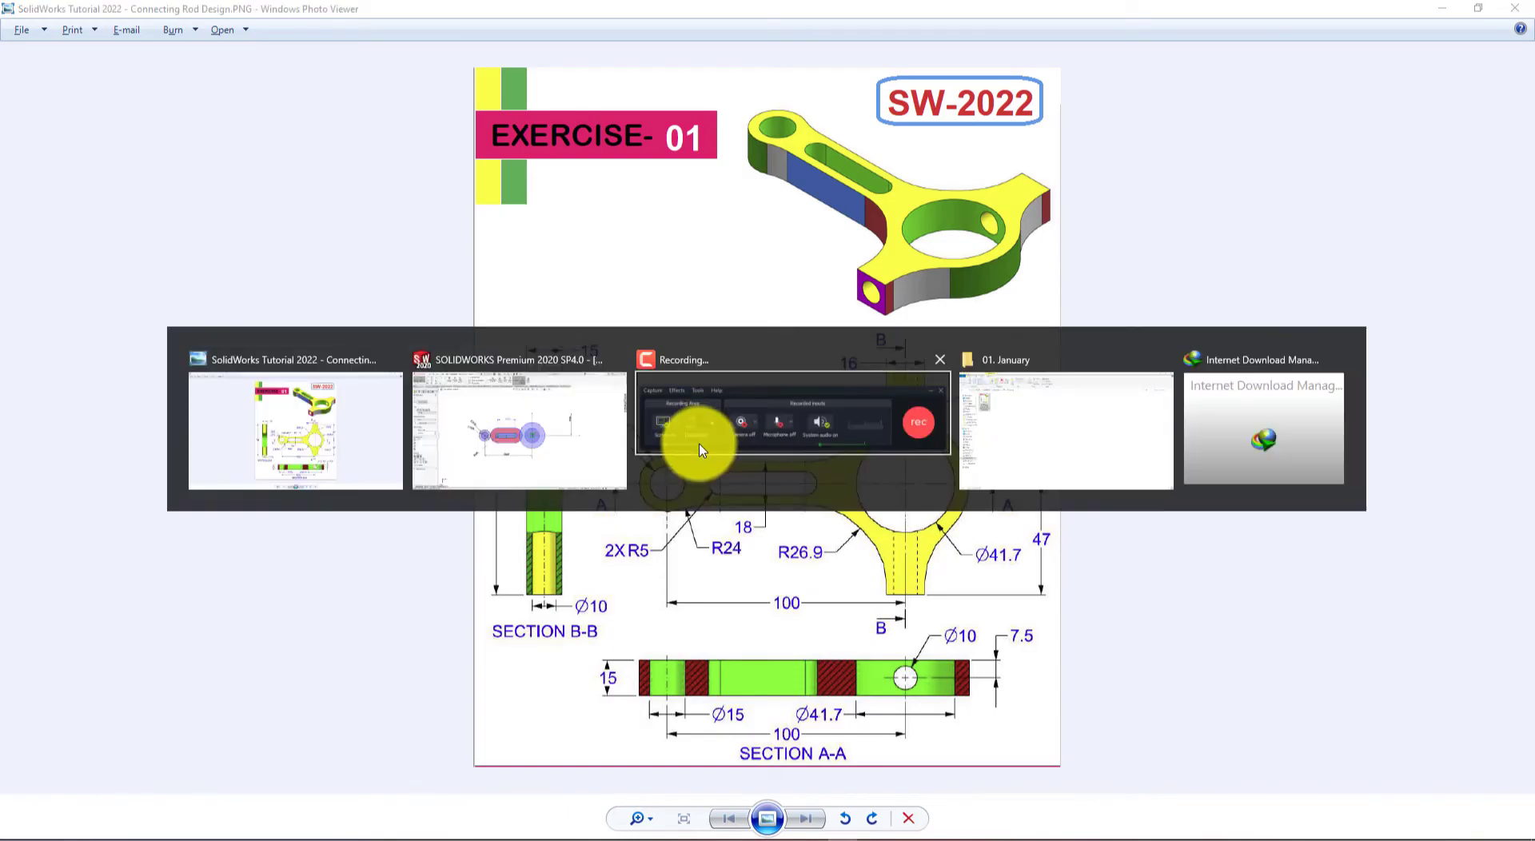
left_click(520, 453)
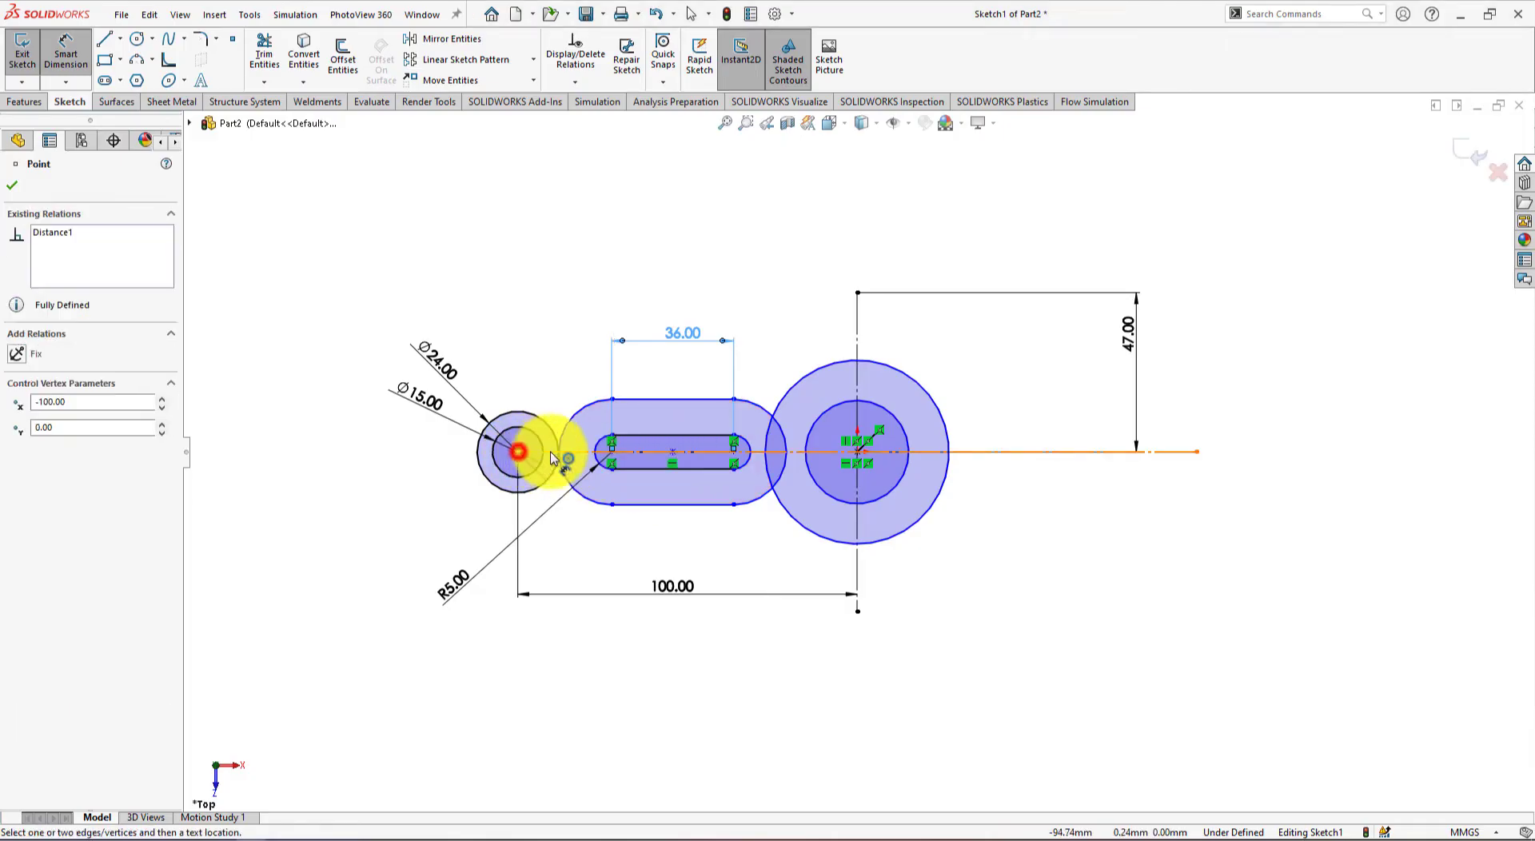
left_click(612, 452)
left_click(566, 343)
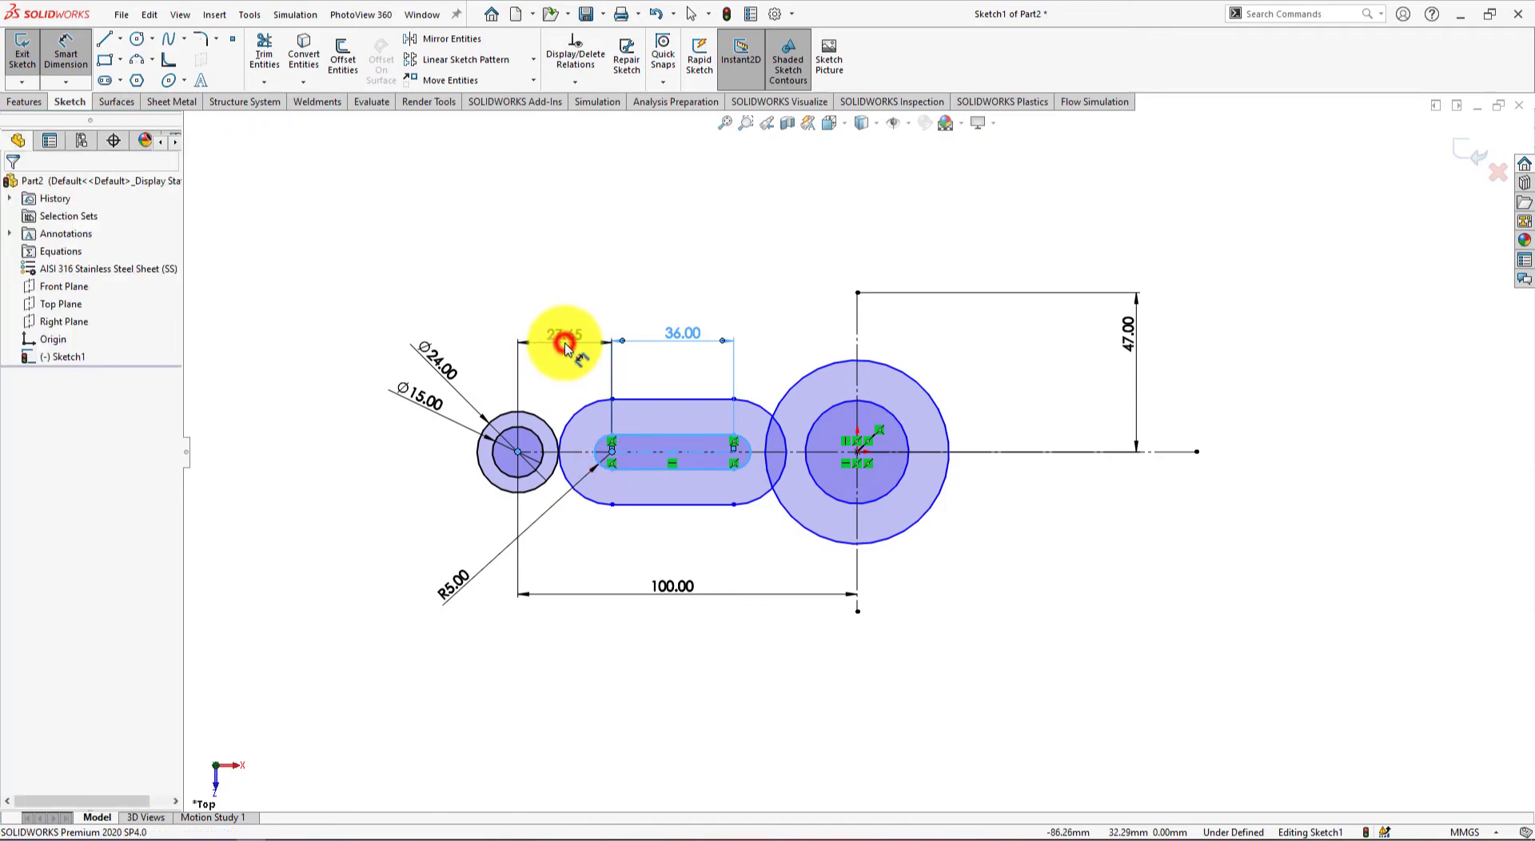
key("alt+Tab")
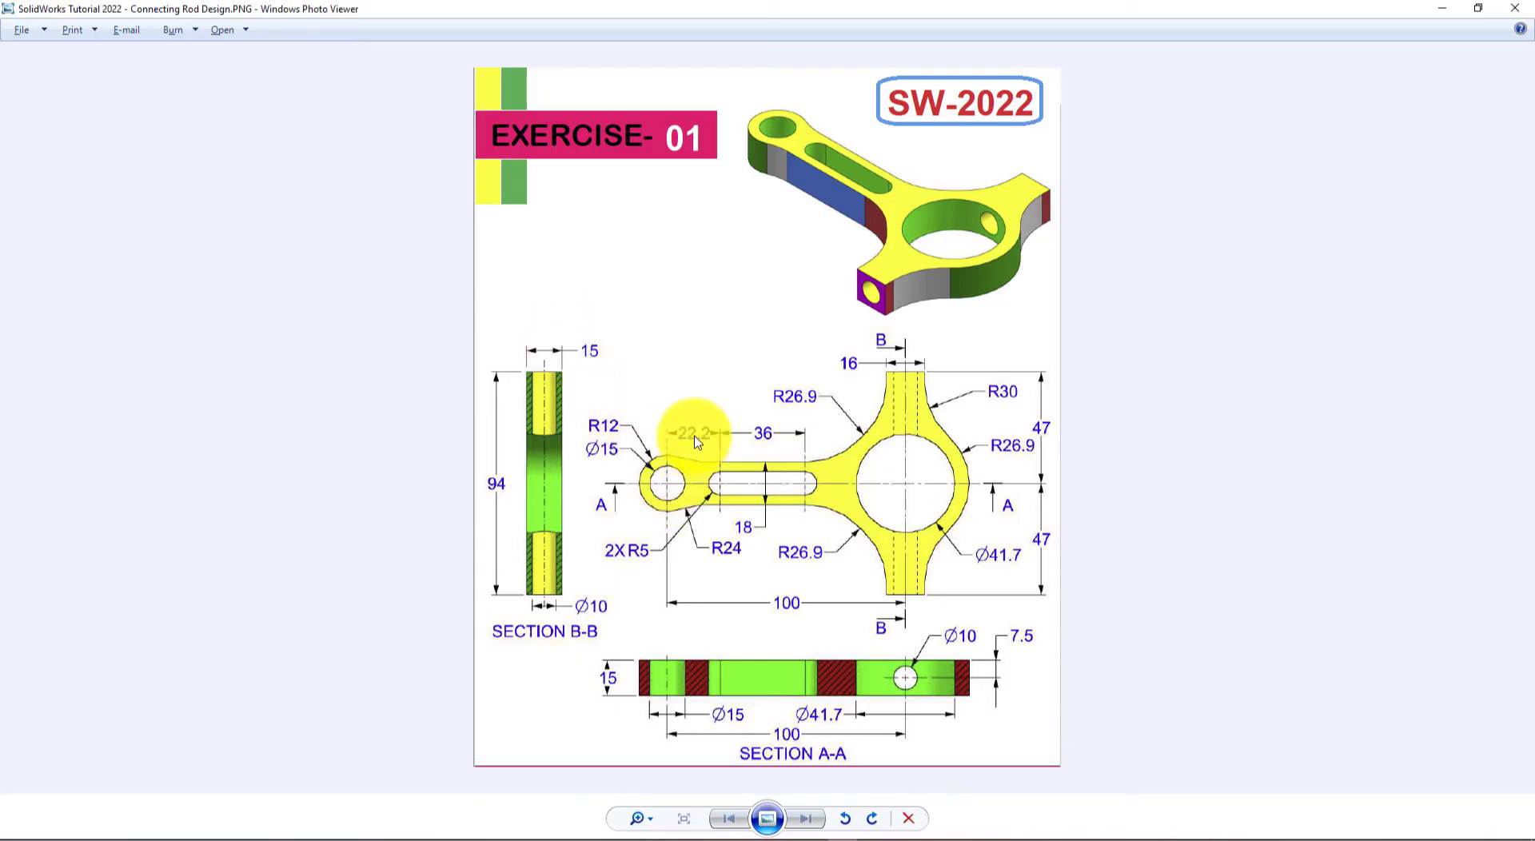
key("alt+Tab")
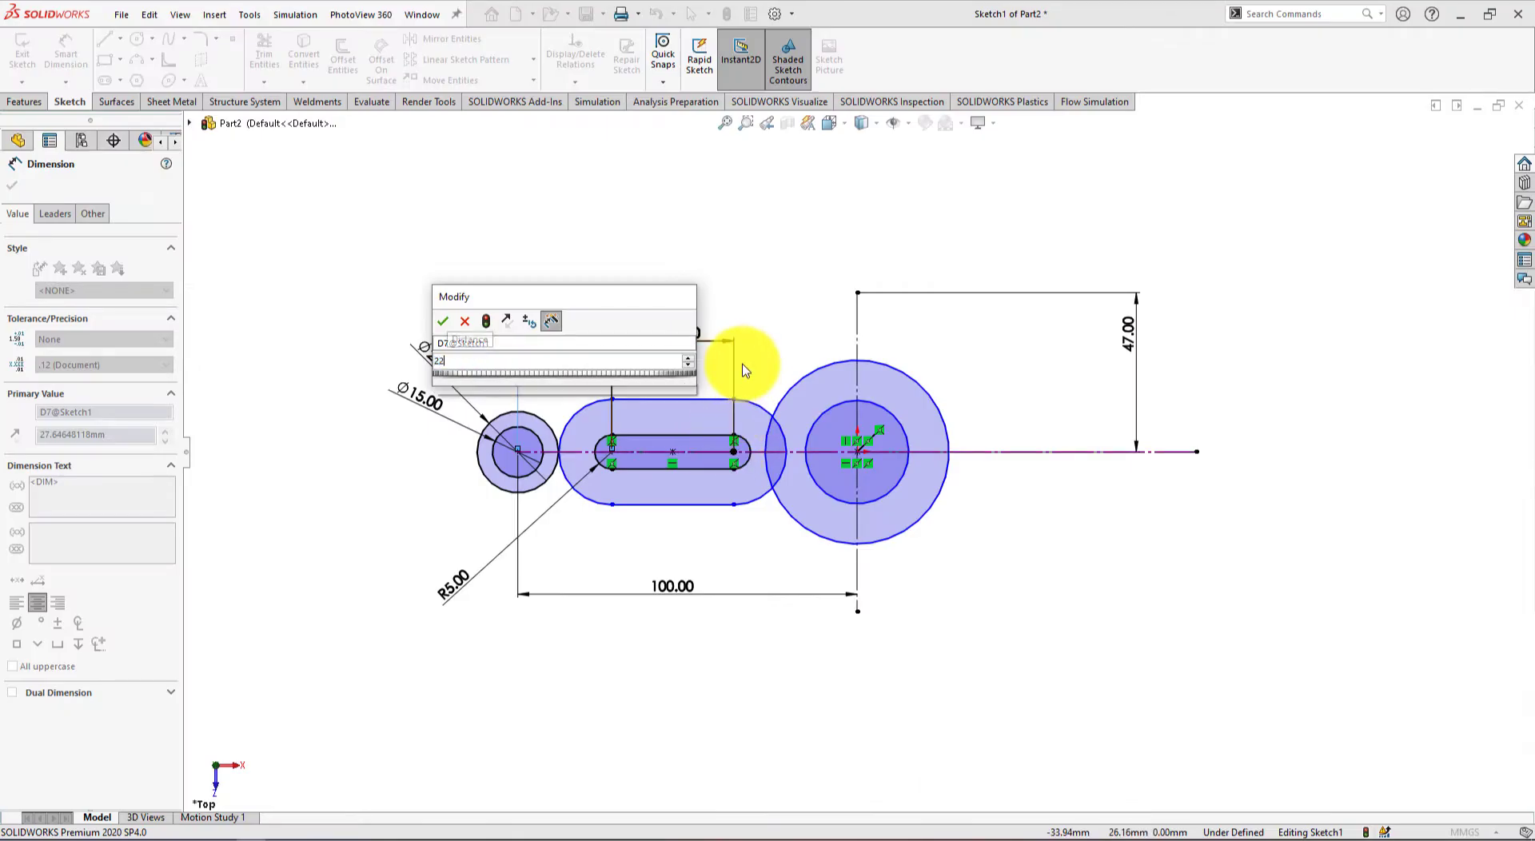
key("Escape")
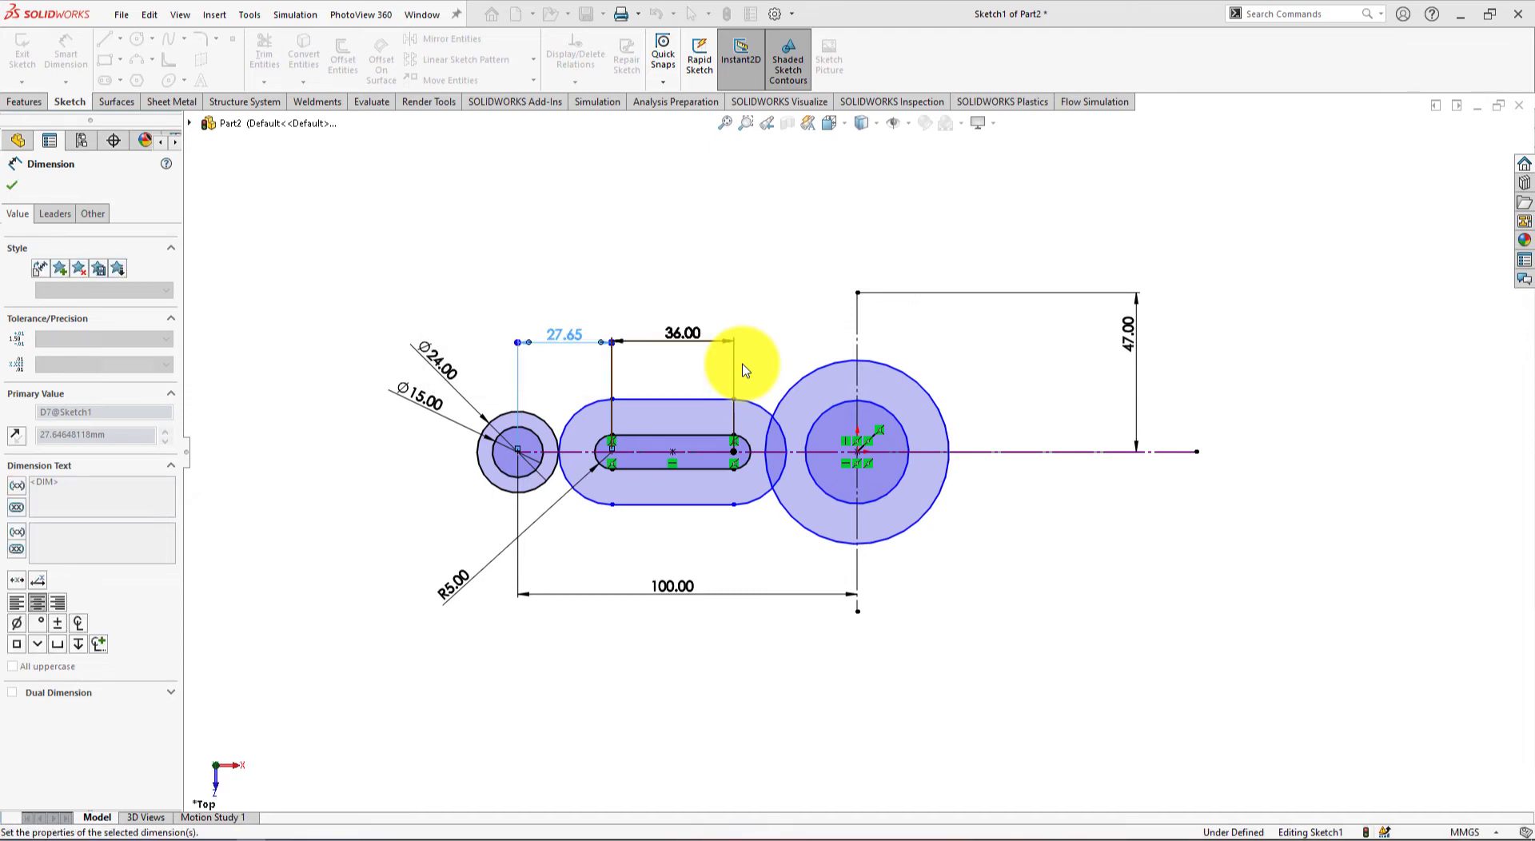
Check the reference drawing and dimension the outer slot's width between its two straight edges as 18 mm
scroll(532, 448, "down", 2)
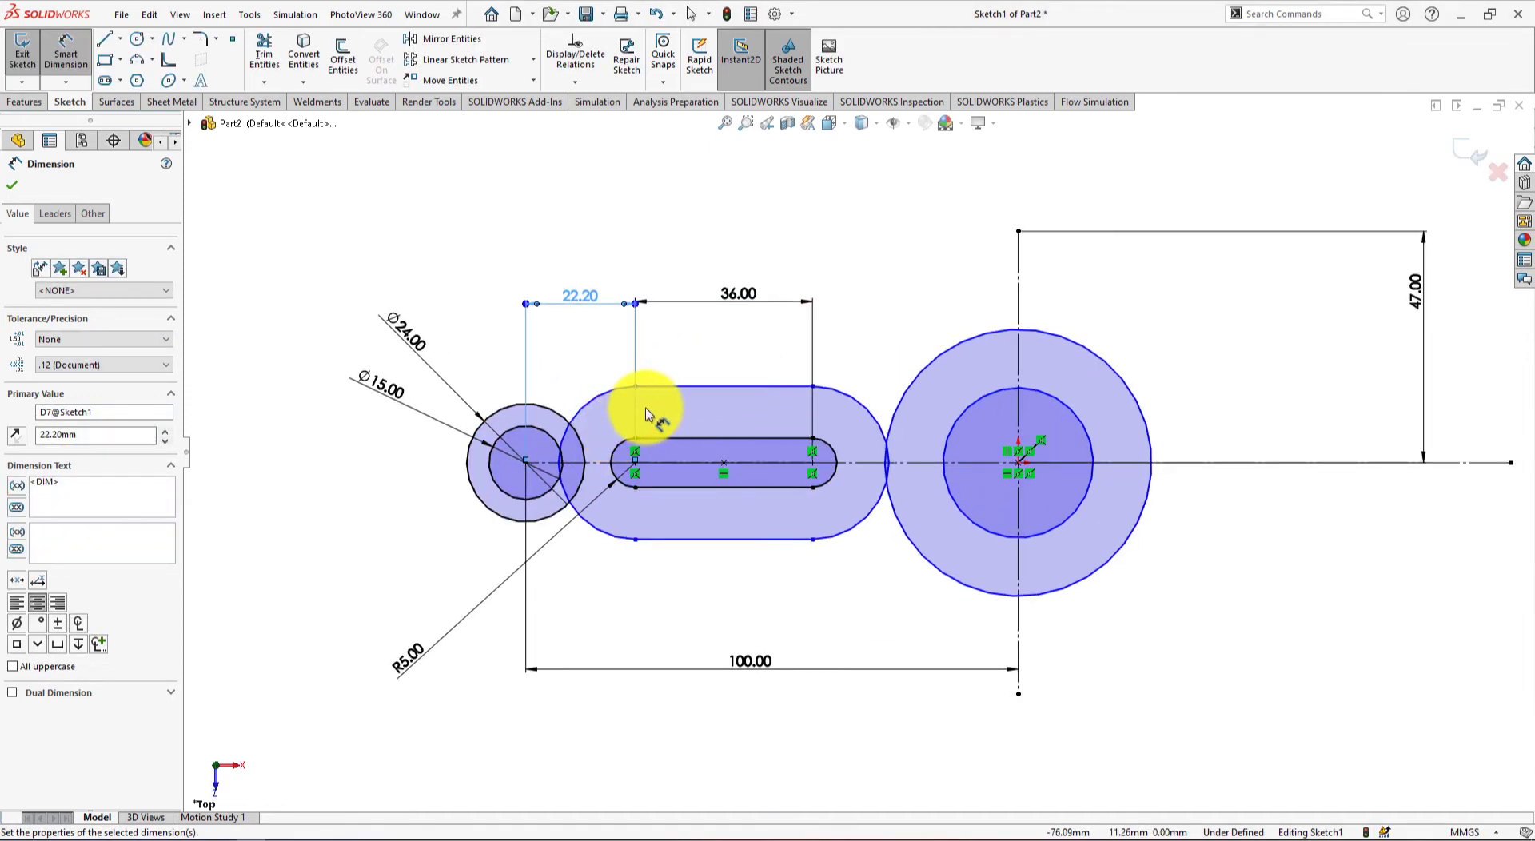
key("alt+Tab")
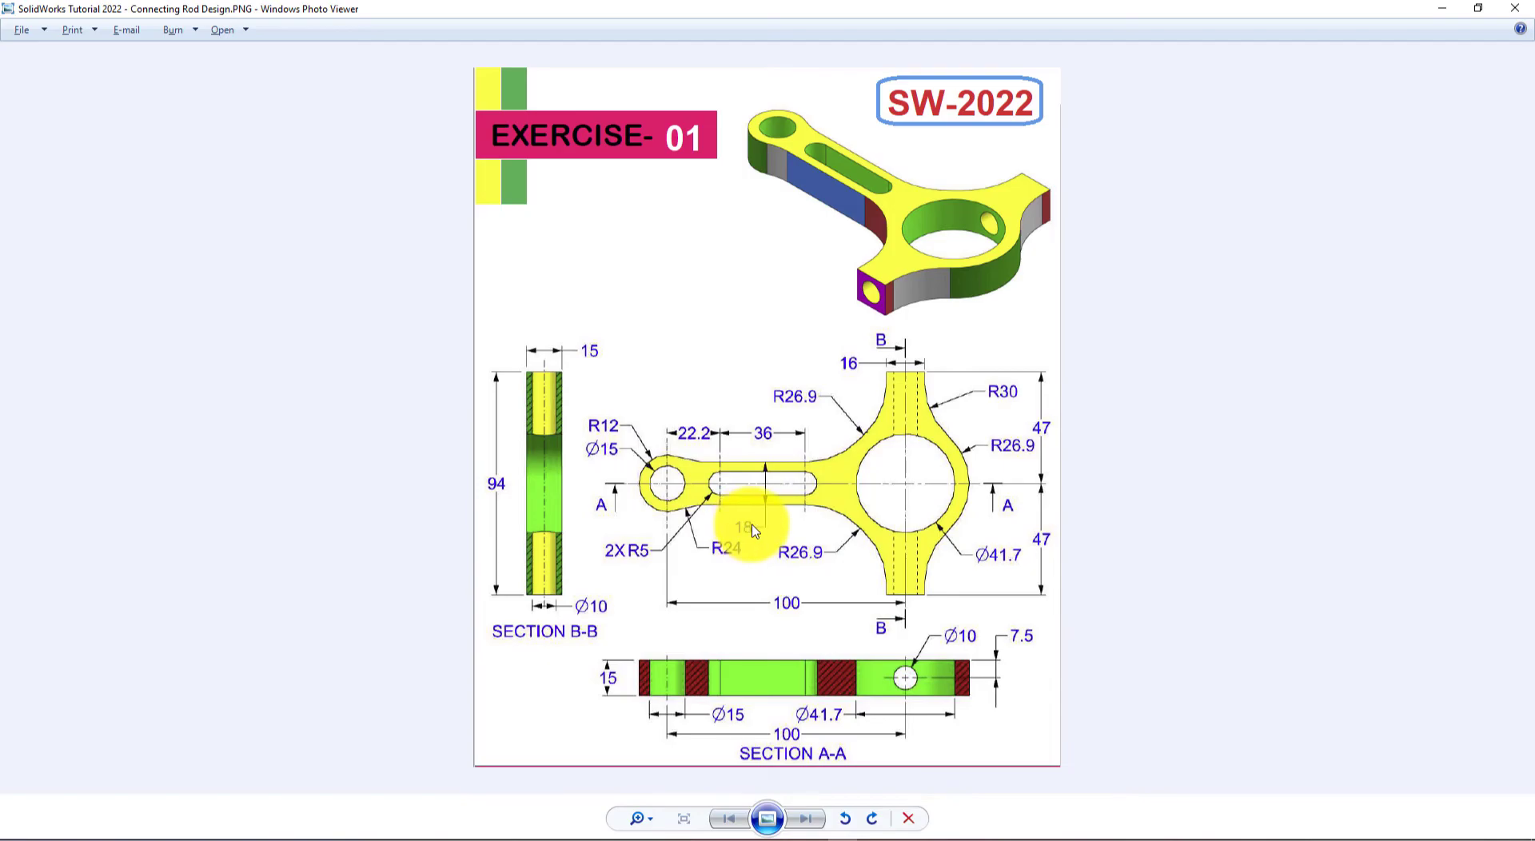
key("alt+Tab")
left_click(728, 387)
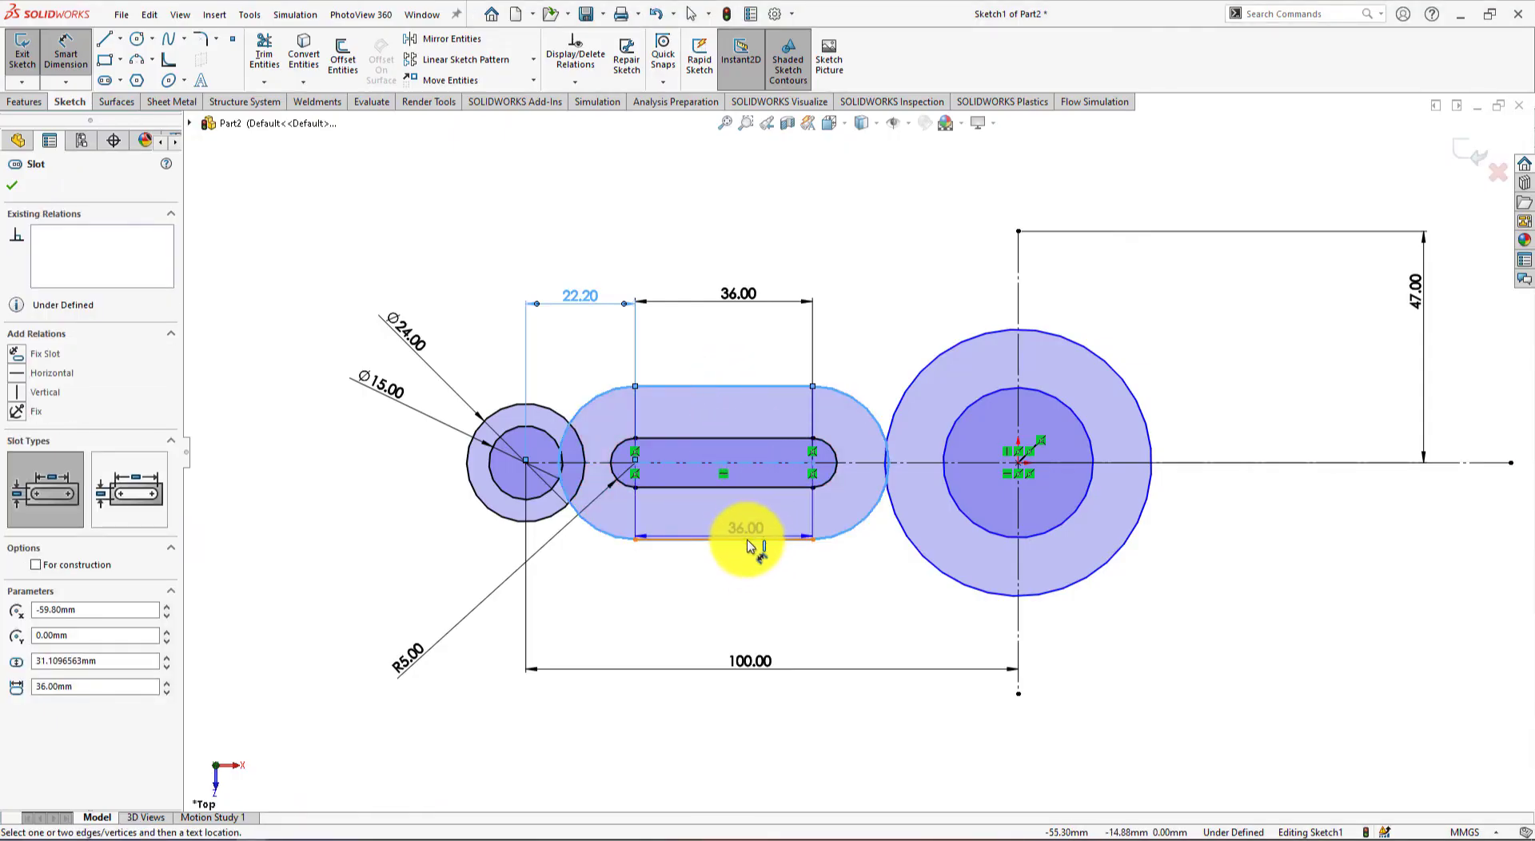
left_click(747, 541)
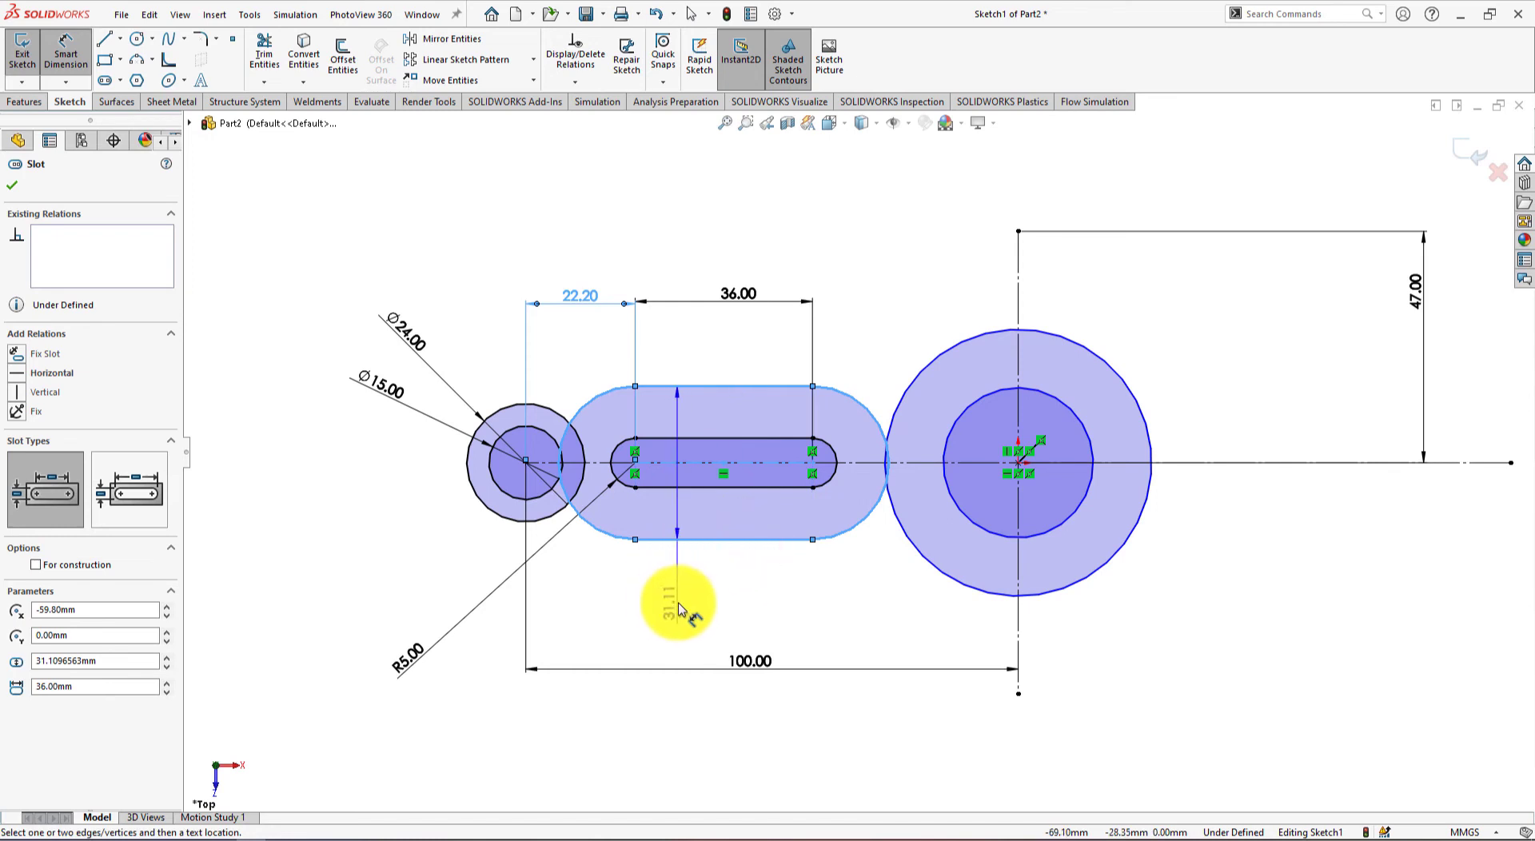
left_click(706, 606)
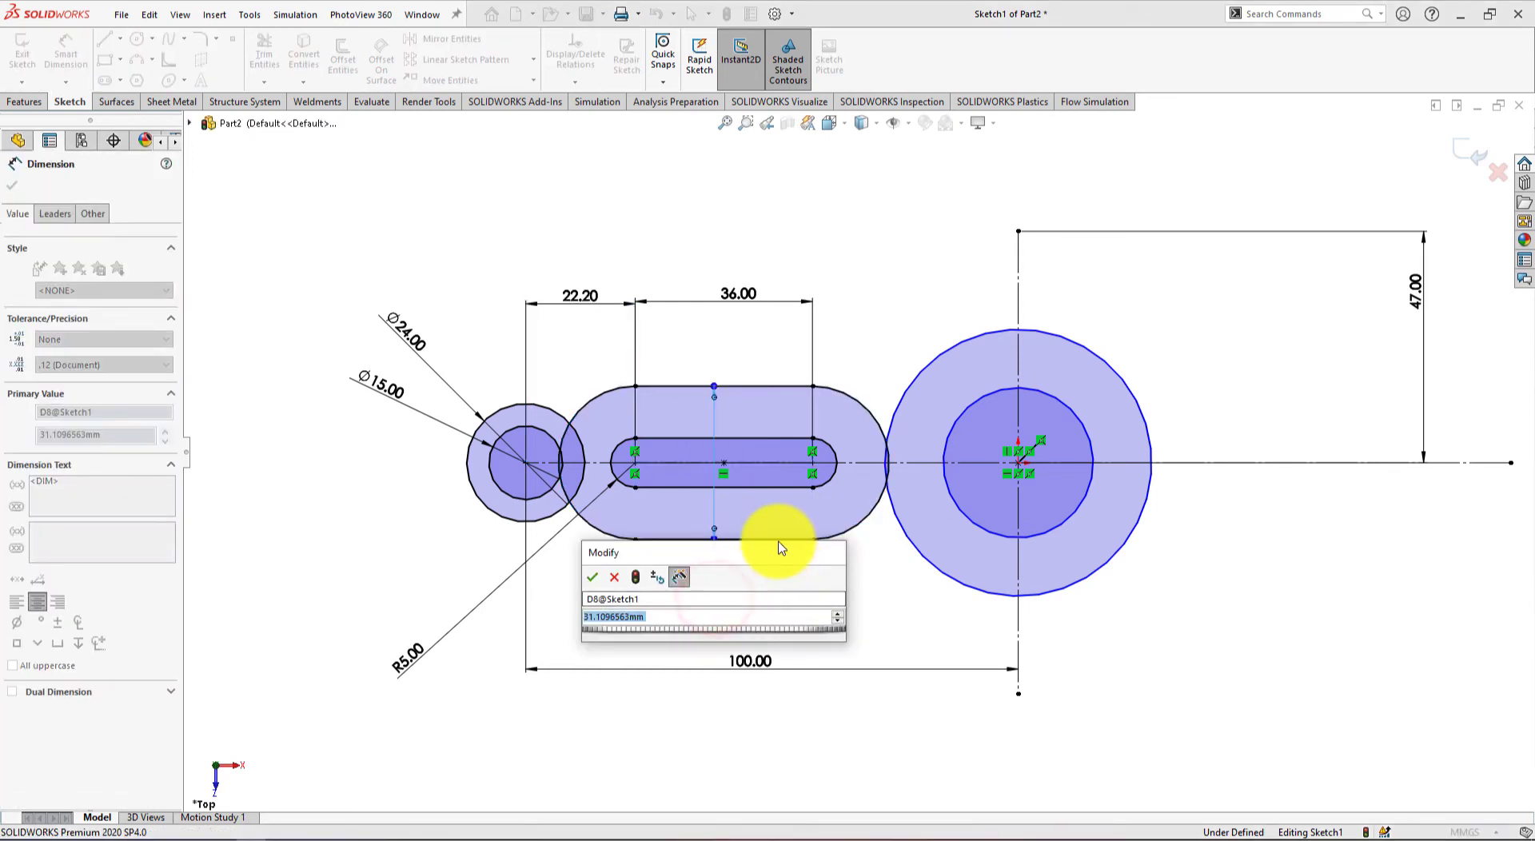
type("15")
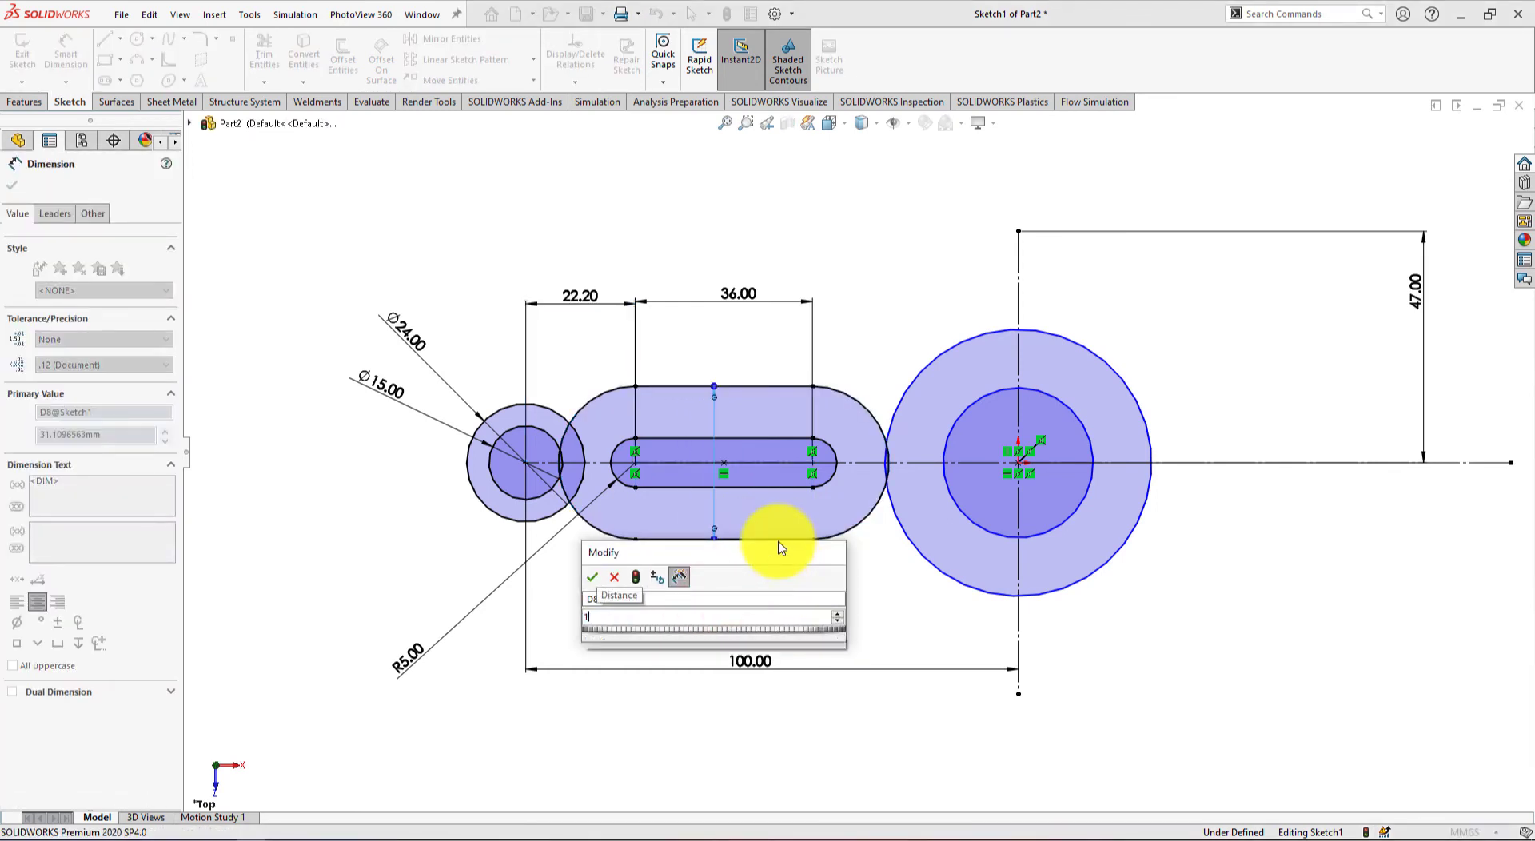
key("Escape")
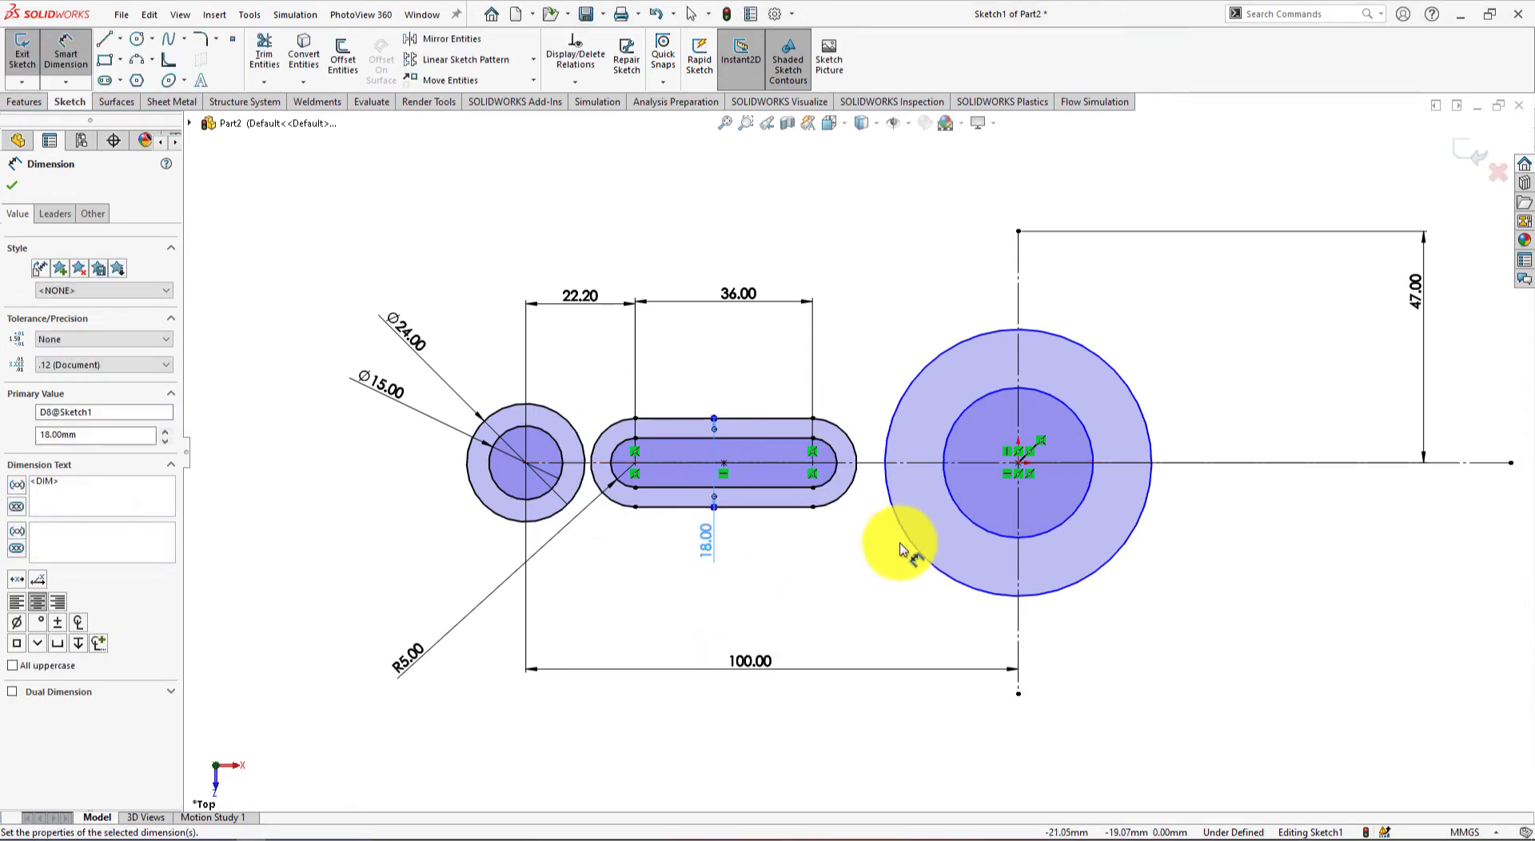
Check the reference drawing and dimension the right pair's inner circle with a diameter of 41.7 mm
key("alt+Tab")
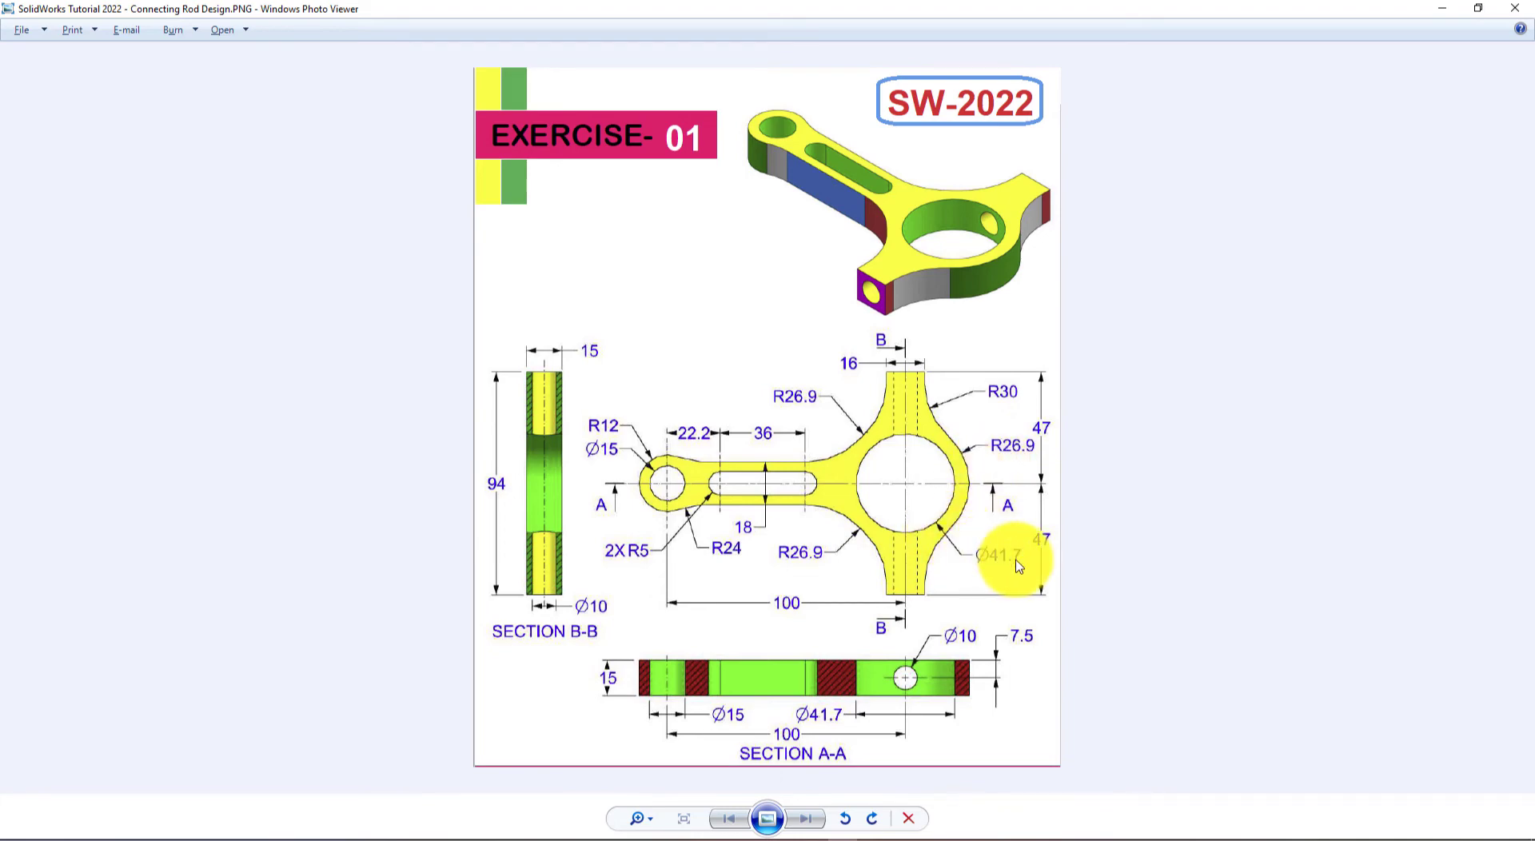
key("alt+Tab")
left_click(1038, 516)
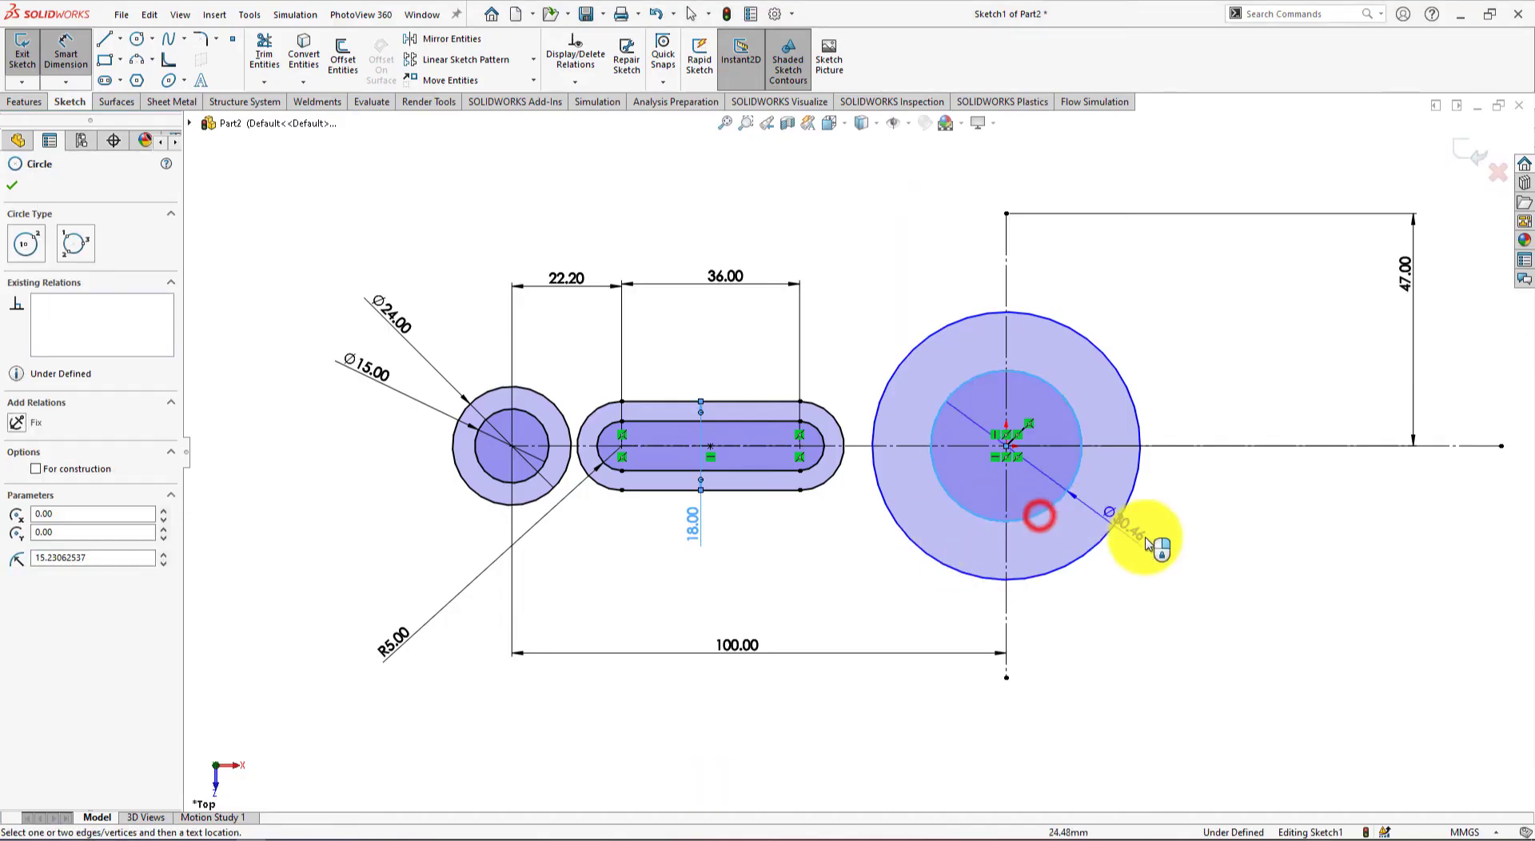
left_click(1194, 570)
key("alt+Tab")
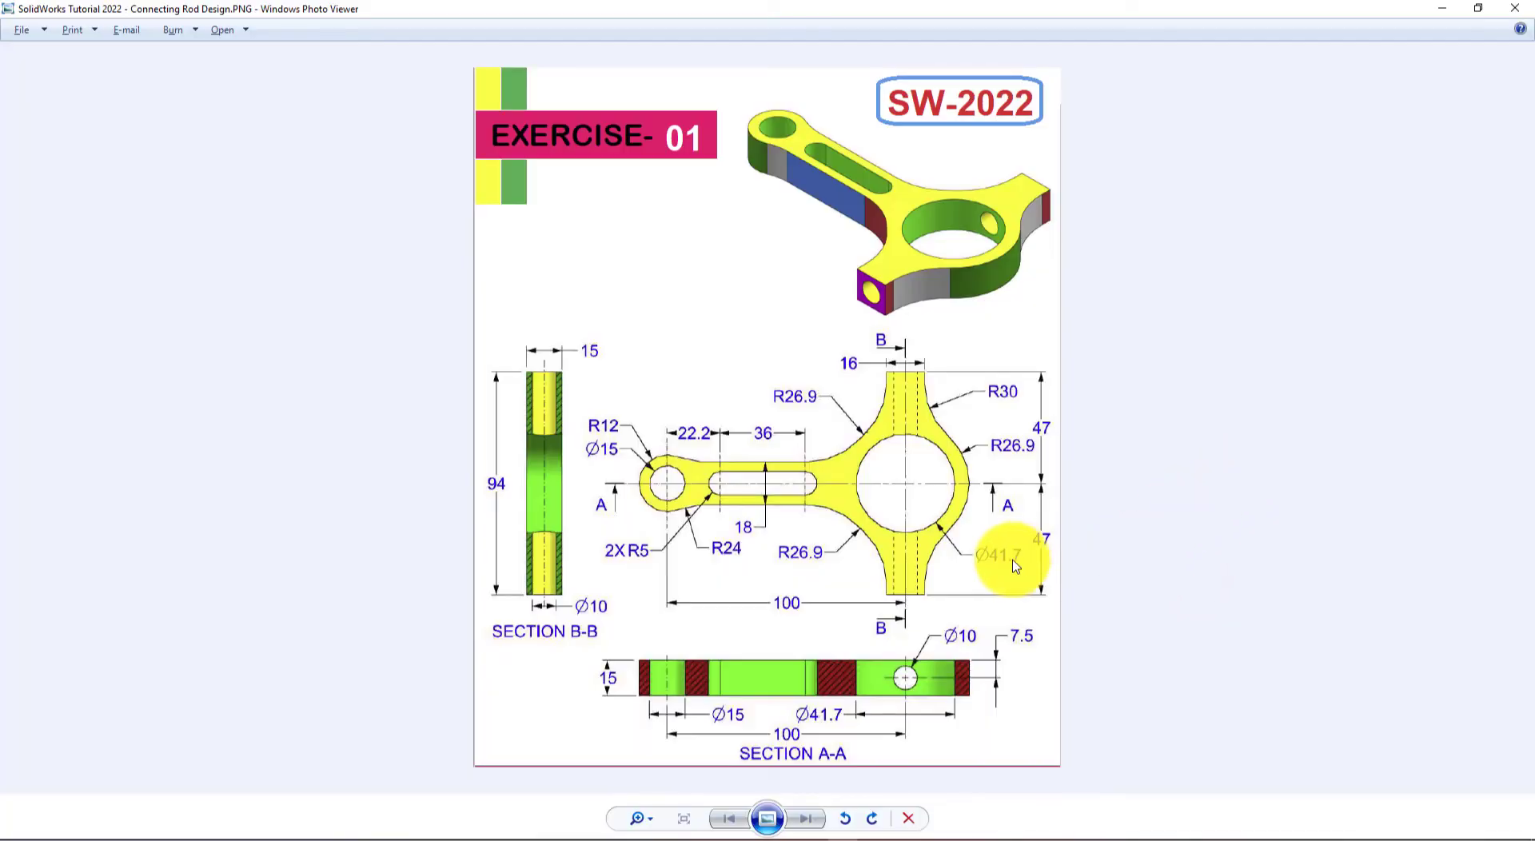
key("alt+Tab")
type("41.7")
left_click(1072, 546)
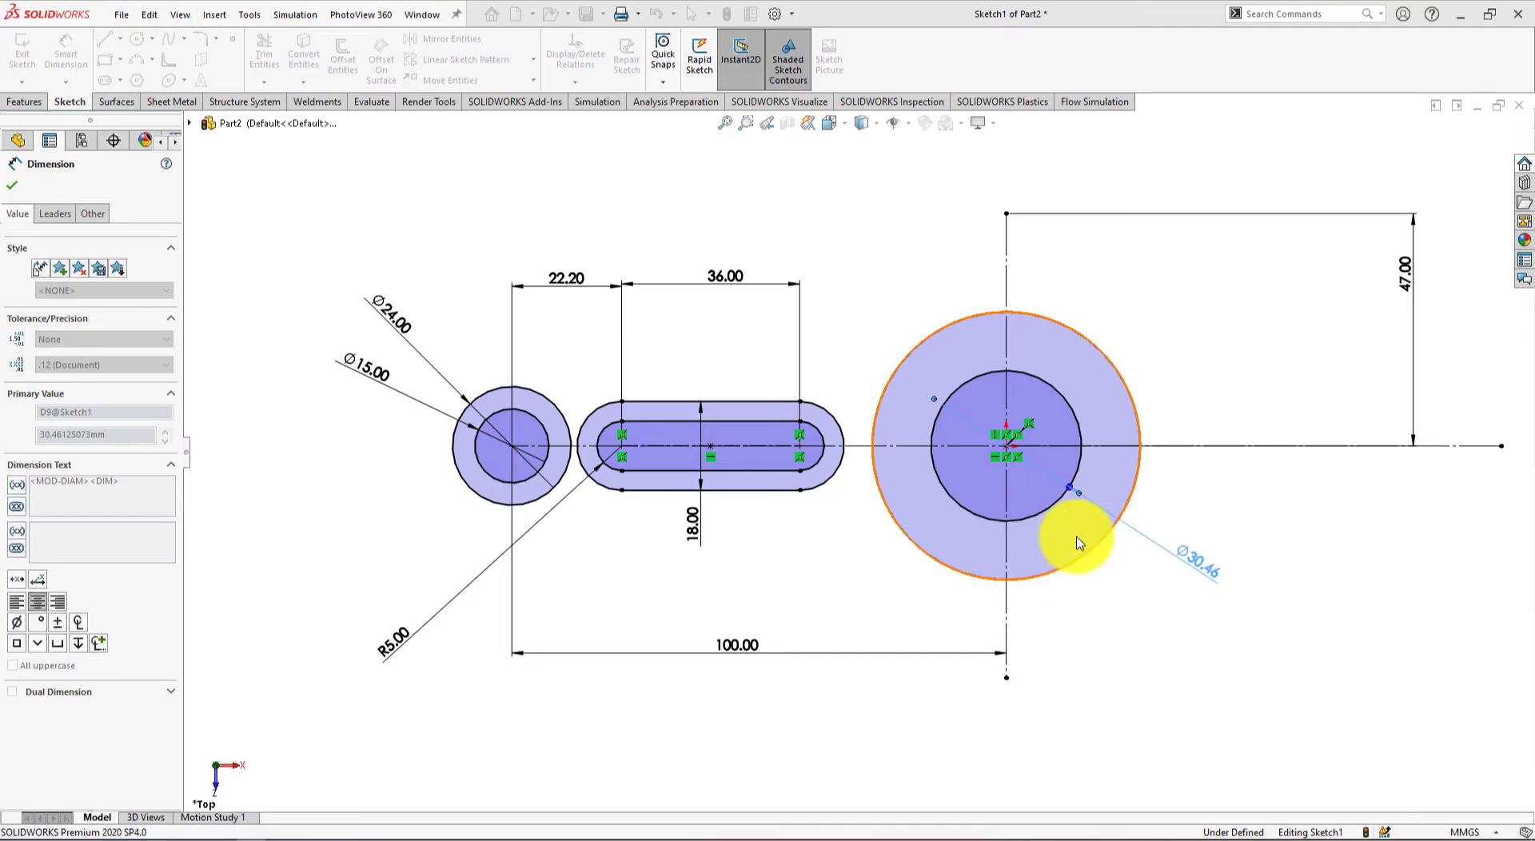
Check the reference drawing and dimension the right pair's outer circle, entering its diameter as 2*26.9
key("alt+Tab")
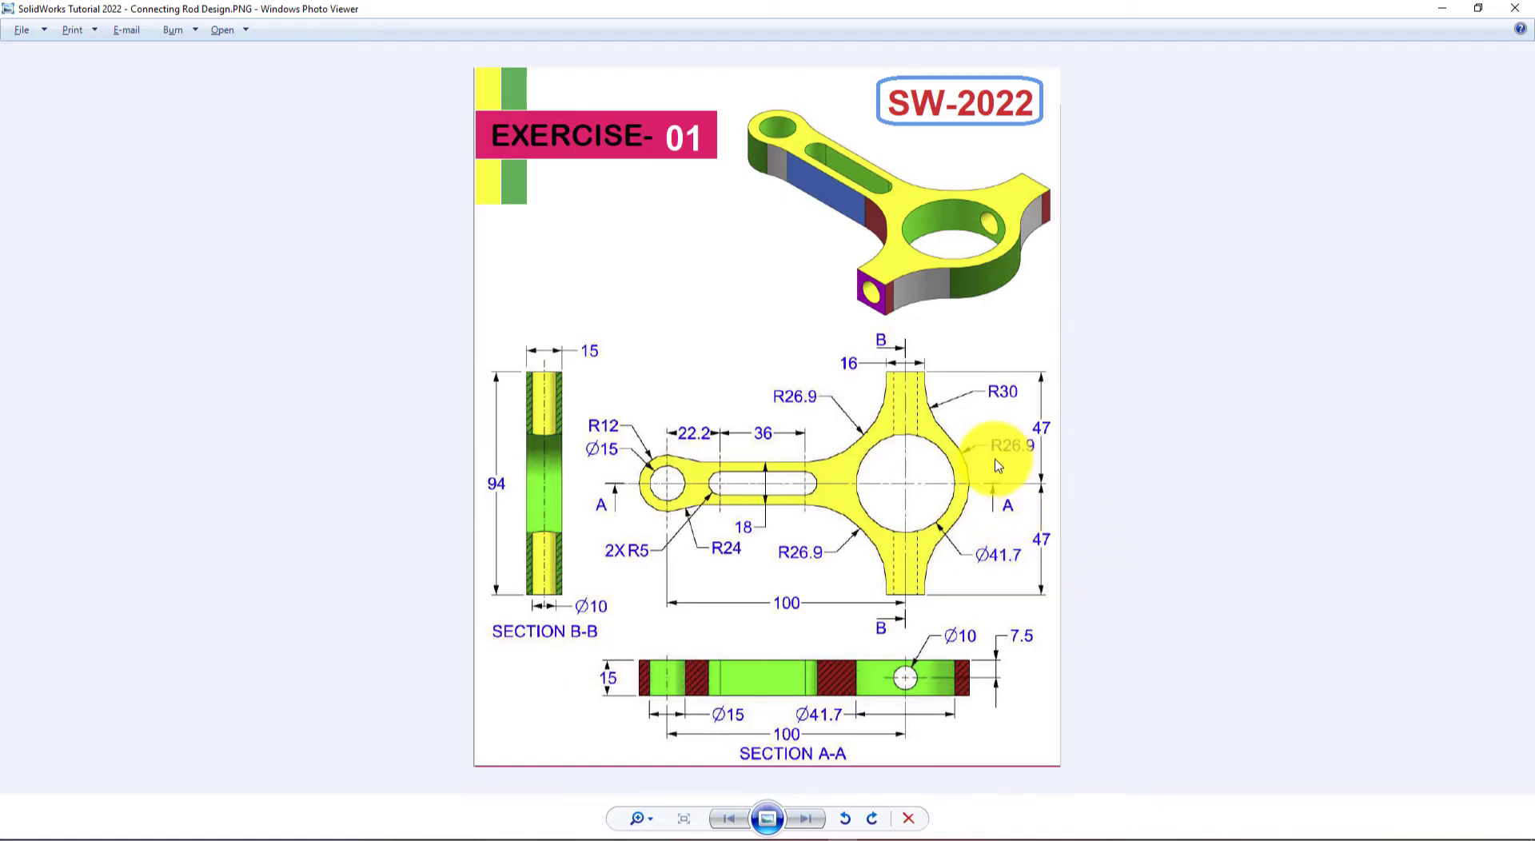
key("alt+Tab")
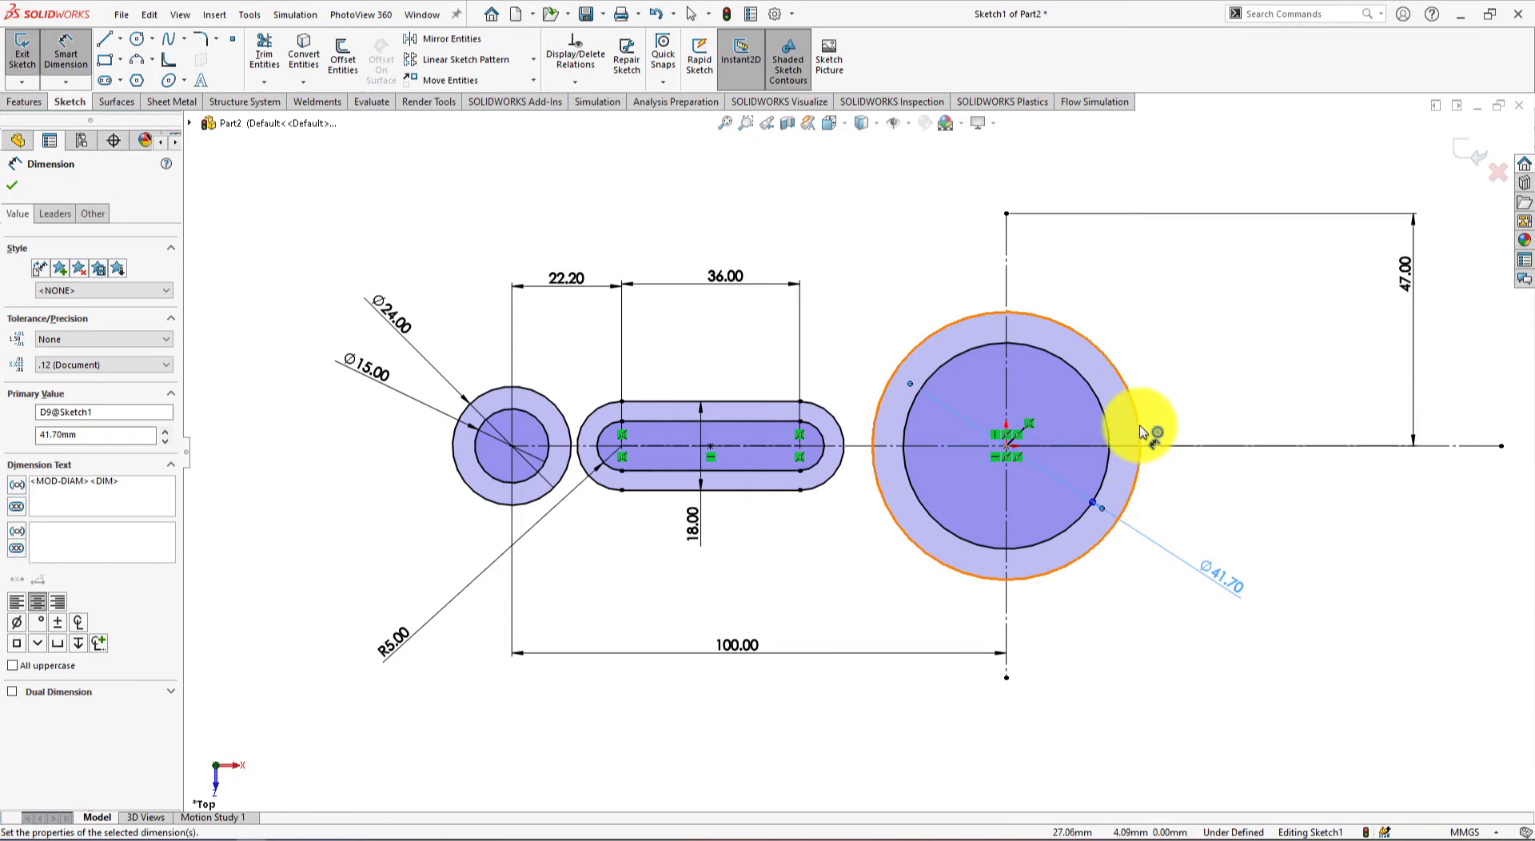
left_click(1142, 432)
left_click(1216, 362)
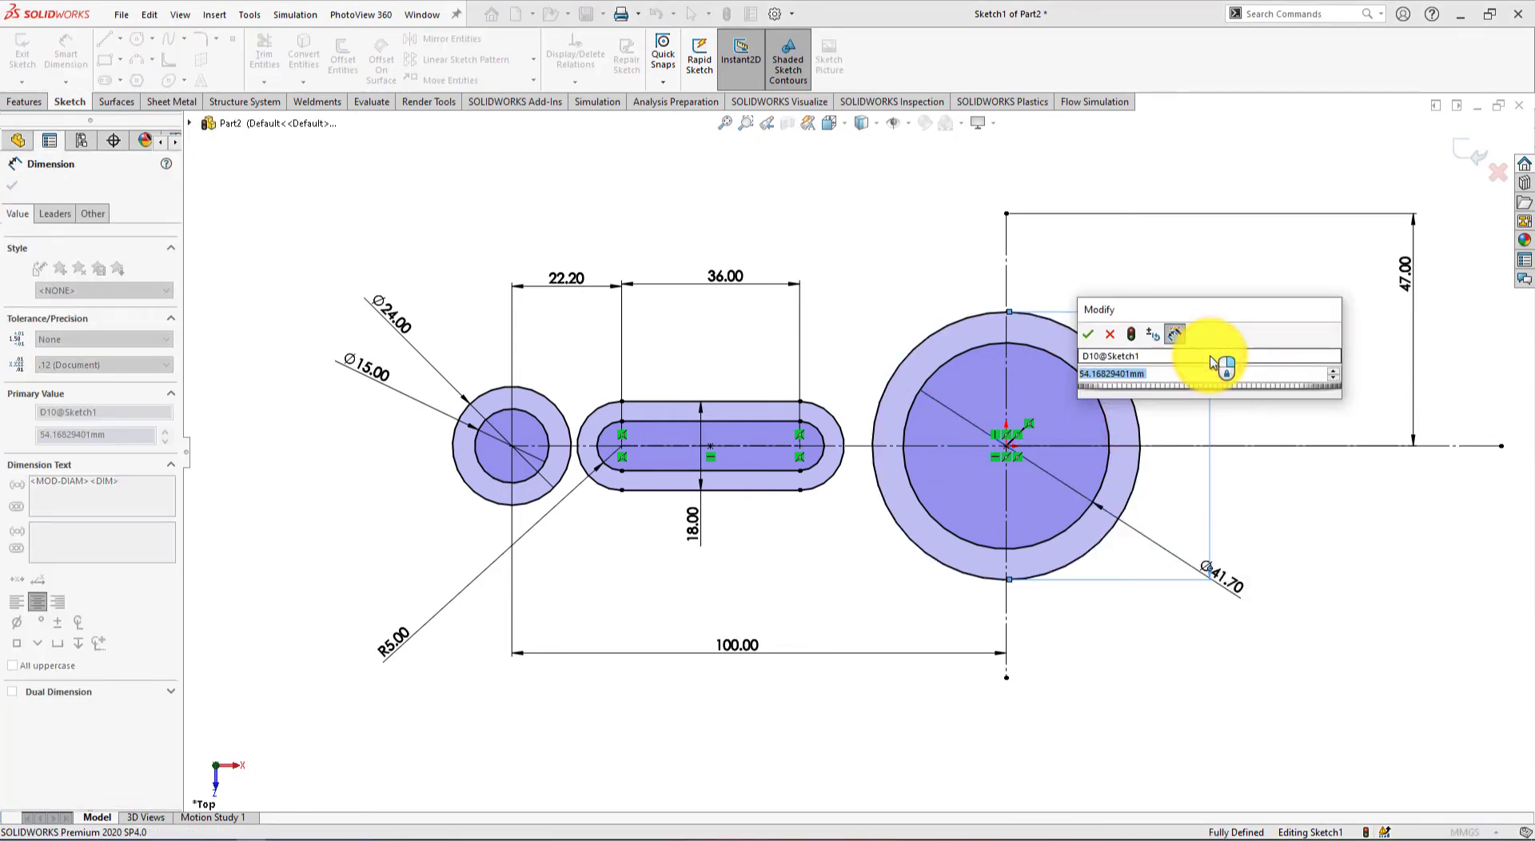
type("2*26.9")
key("Return")
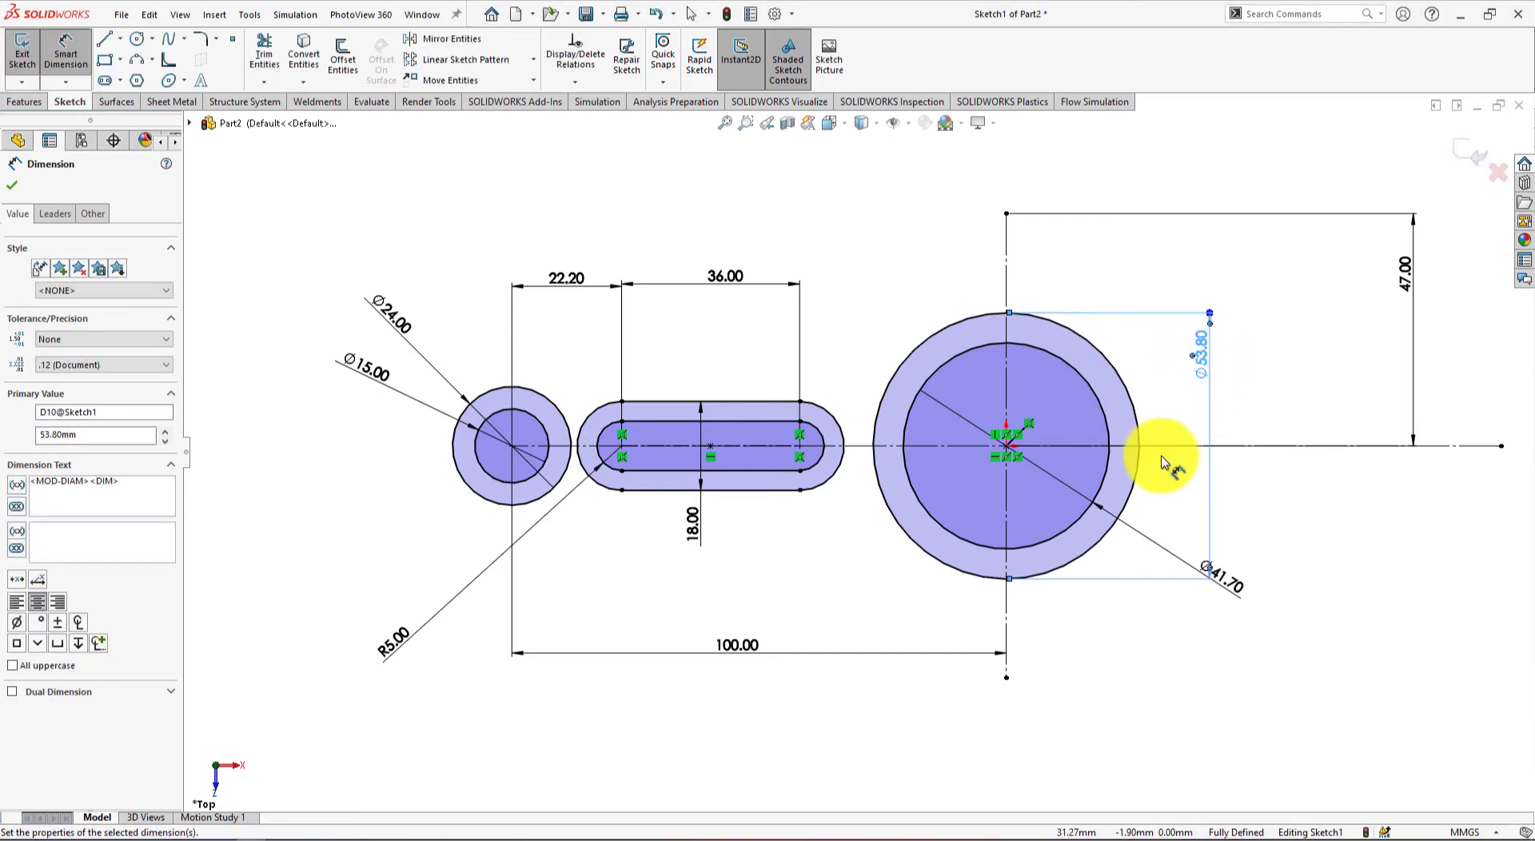
Compare the sketch with the reference drawing's dimensions around the large ring and finish dimensioning
key("alt+Tab")
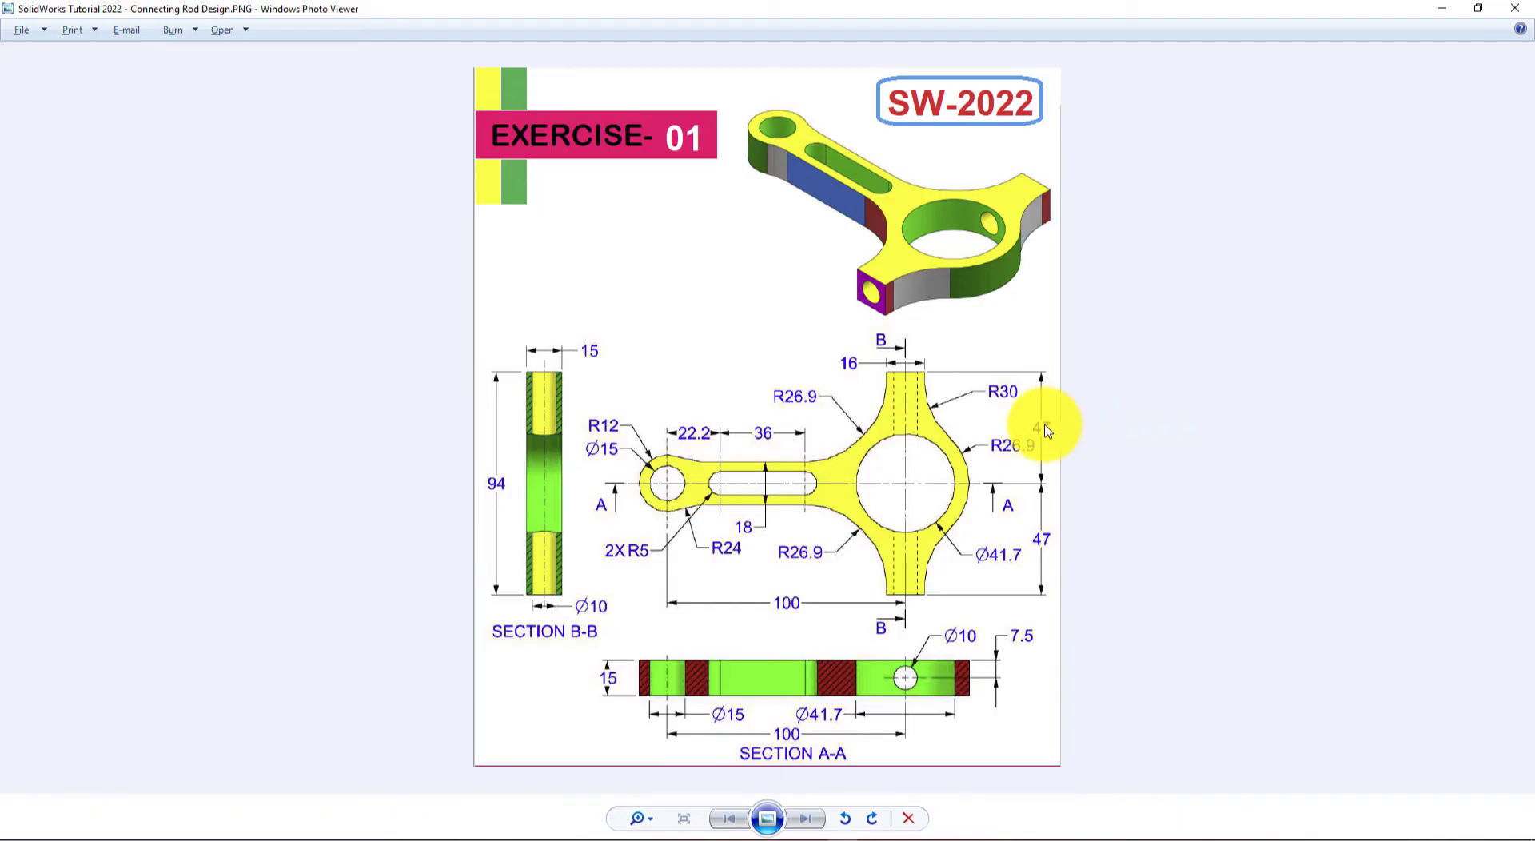
key("alt+Tab")
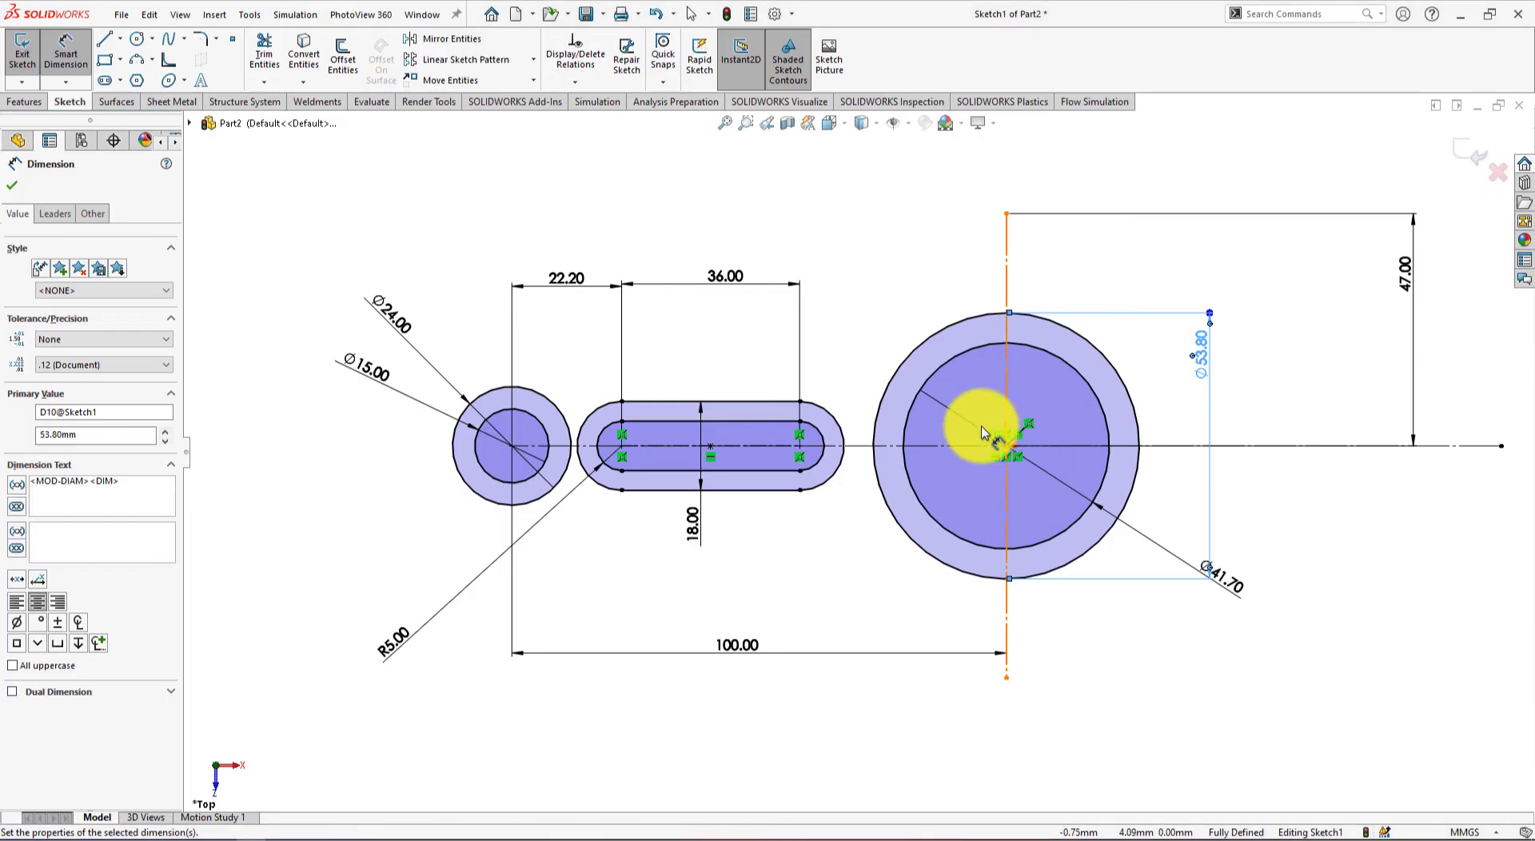
key("alt+Tab")
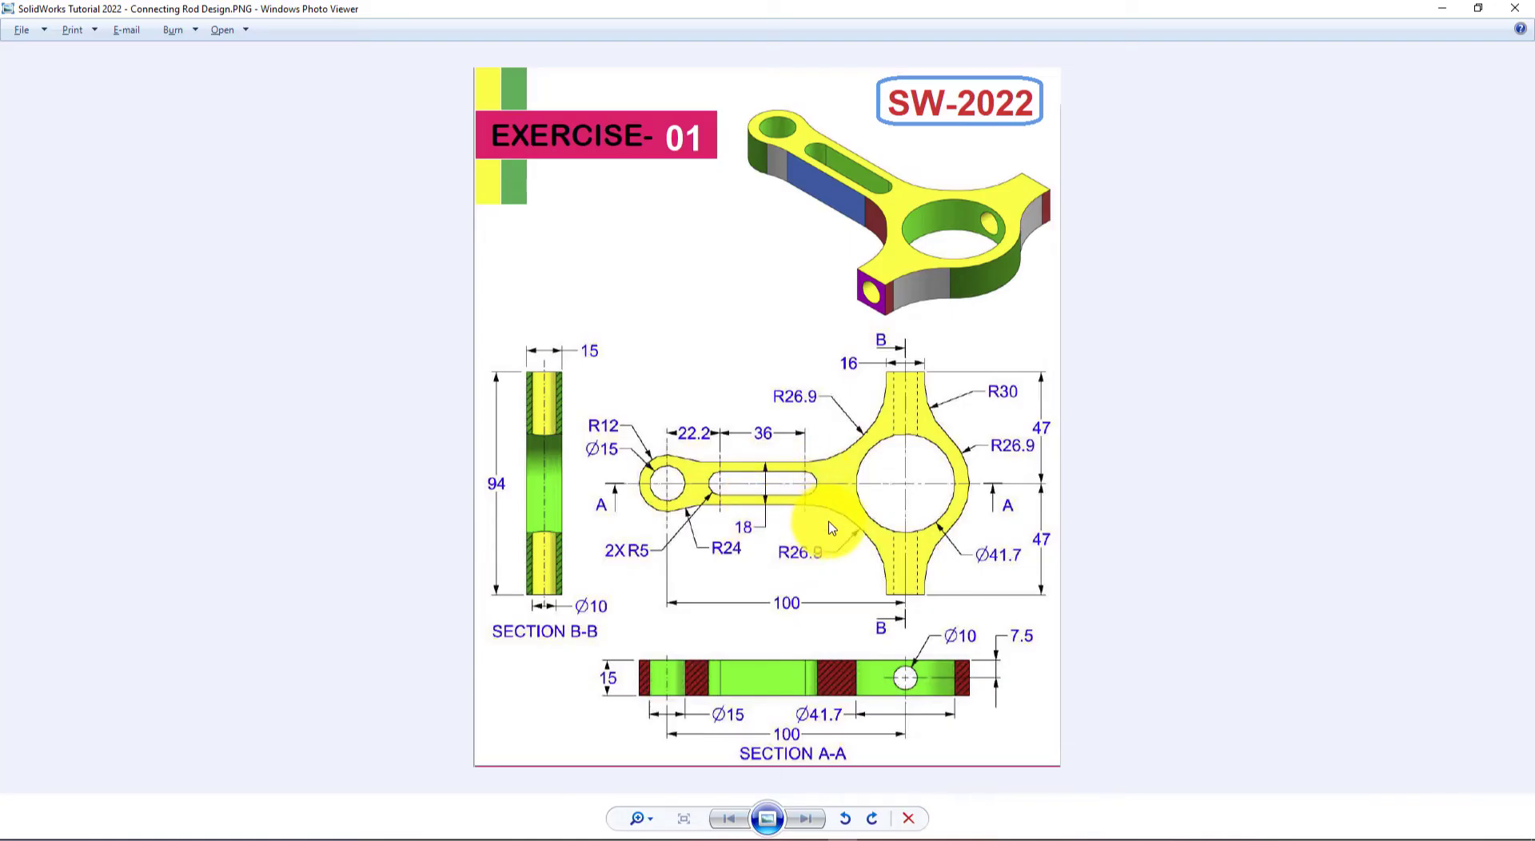
scroll(983, 456, "up", 1)
scroll(984, 458, "down", 1)
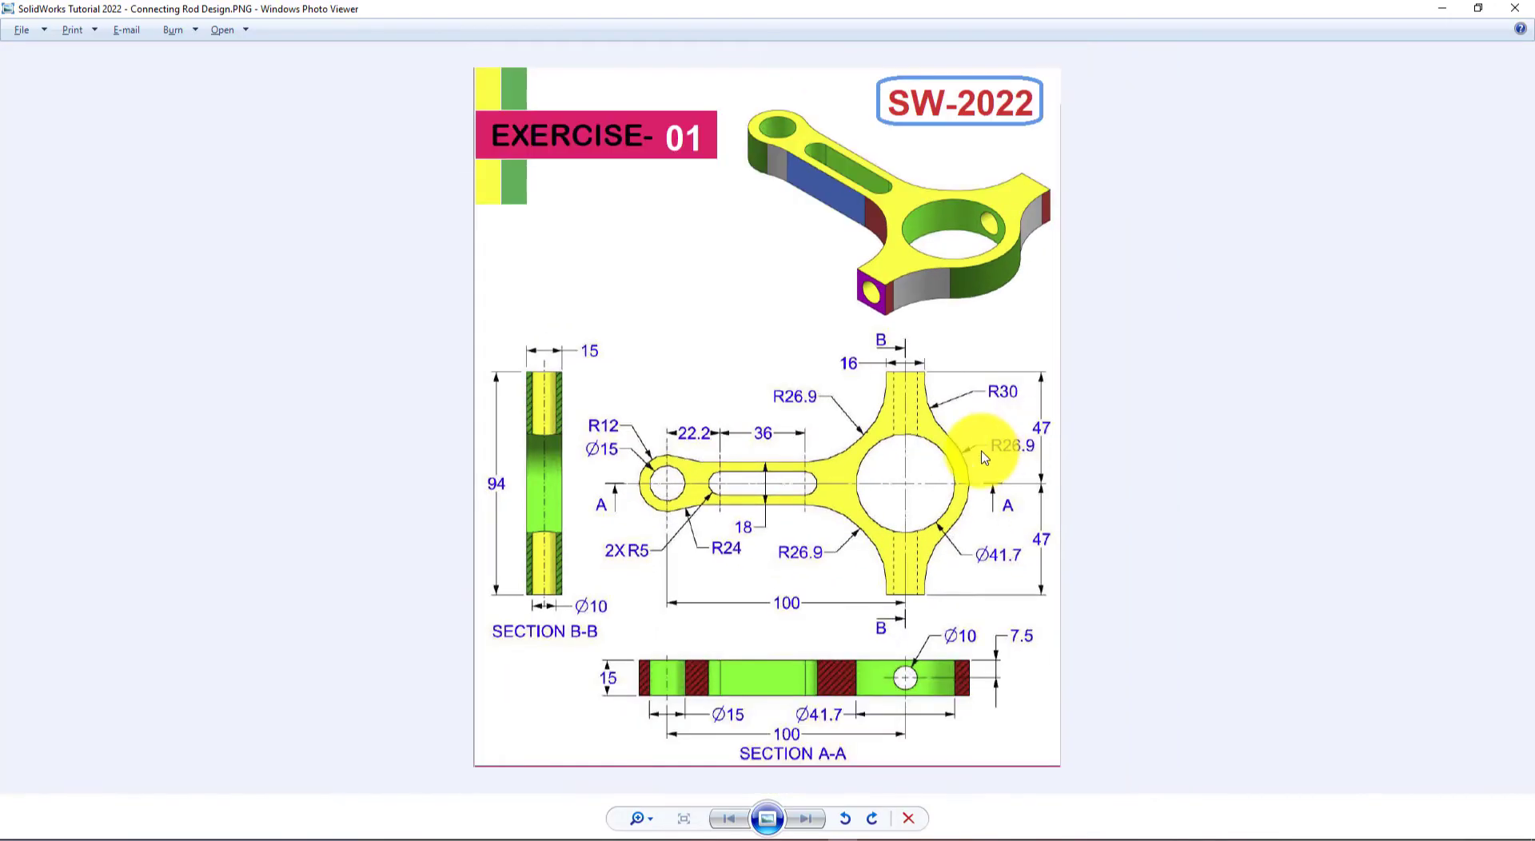
key("alt+Tab")
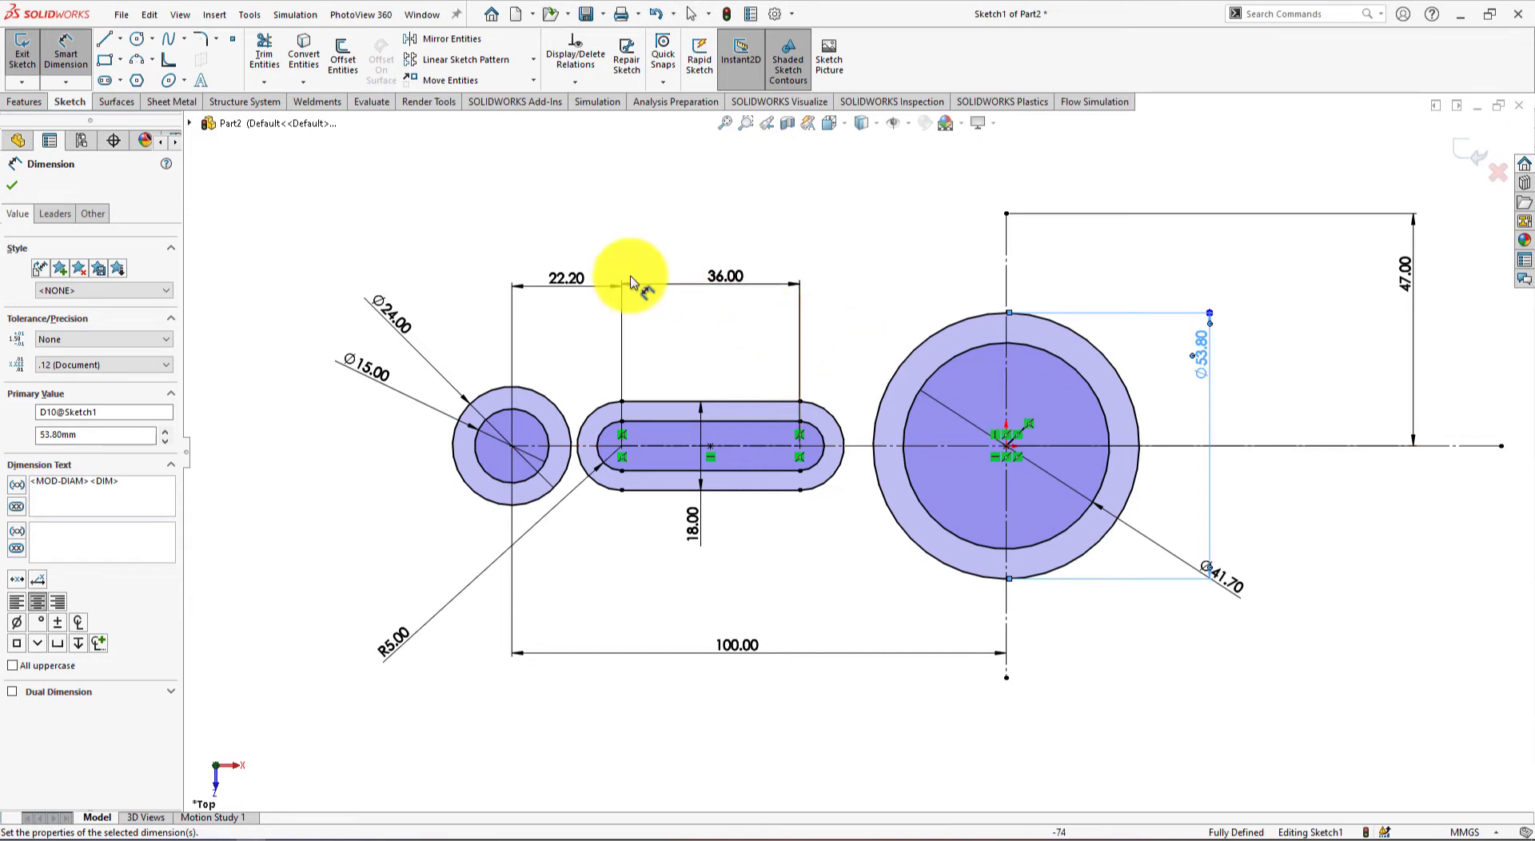
left_click(12, 184)
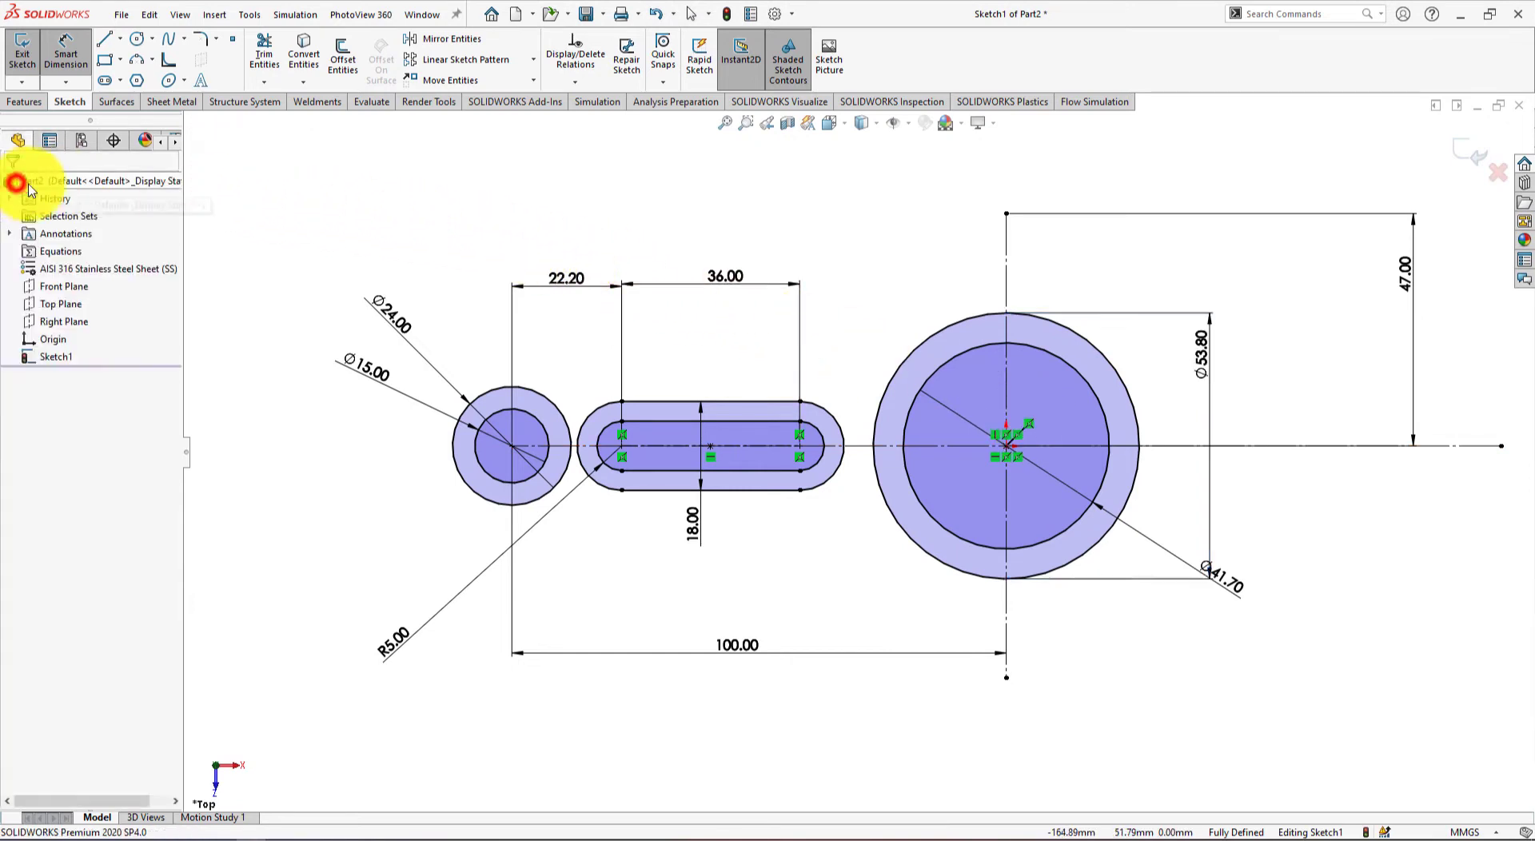
Offset the vertical centreline bi-directionally by 16/2 mm with dimensions added, checking the arm width on the reference drawing
left_click(343, 56)
left_click(1007, 274)
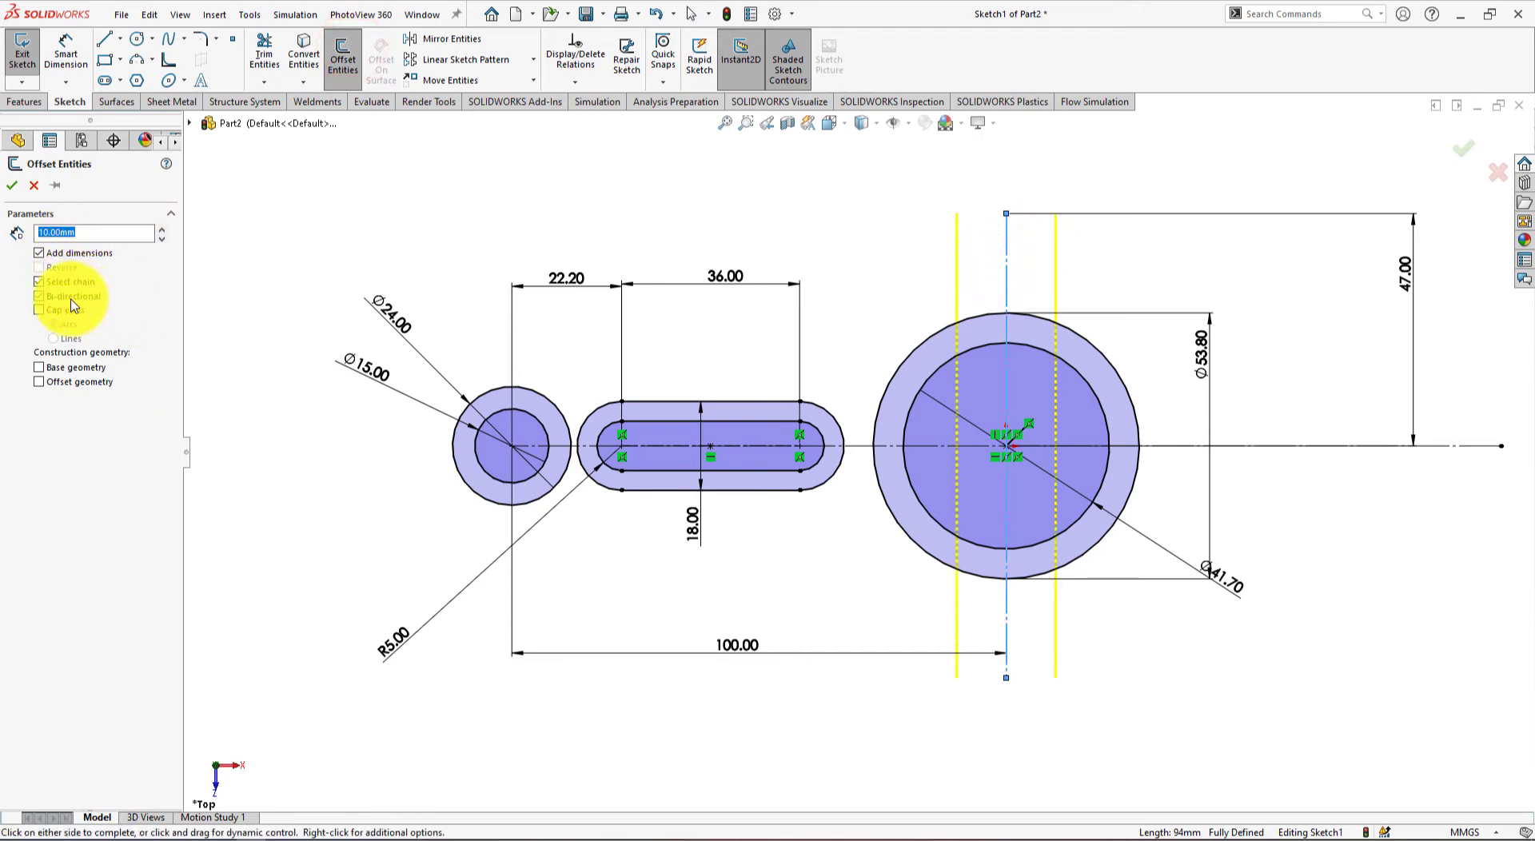
key("alt+Tab")
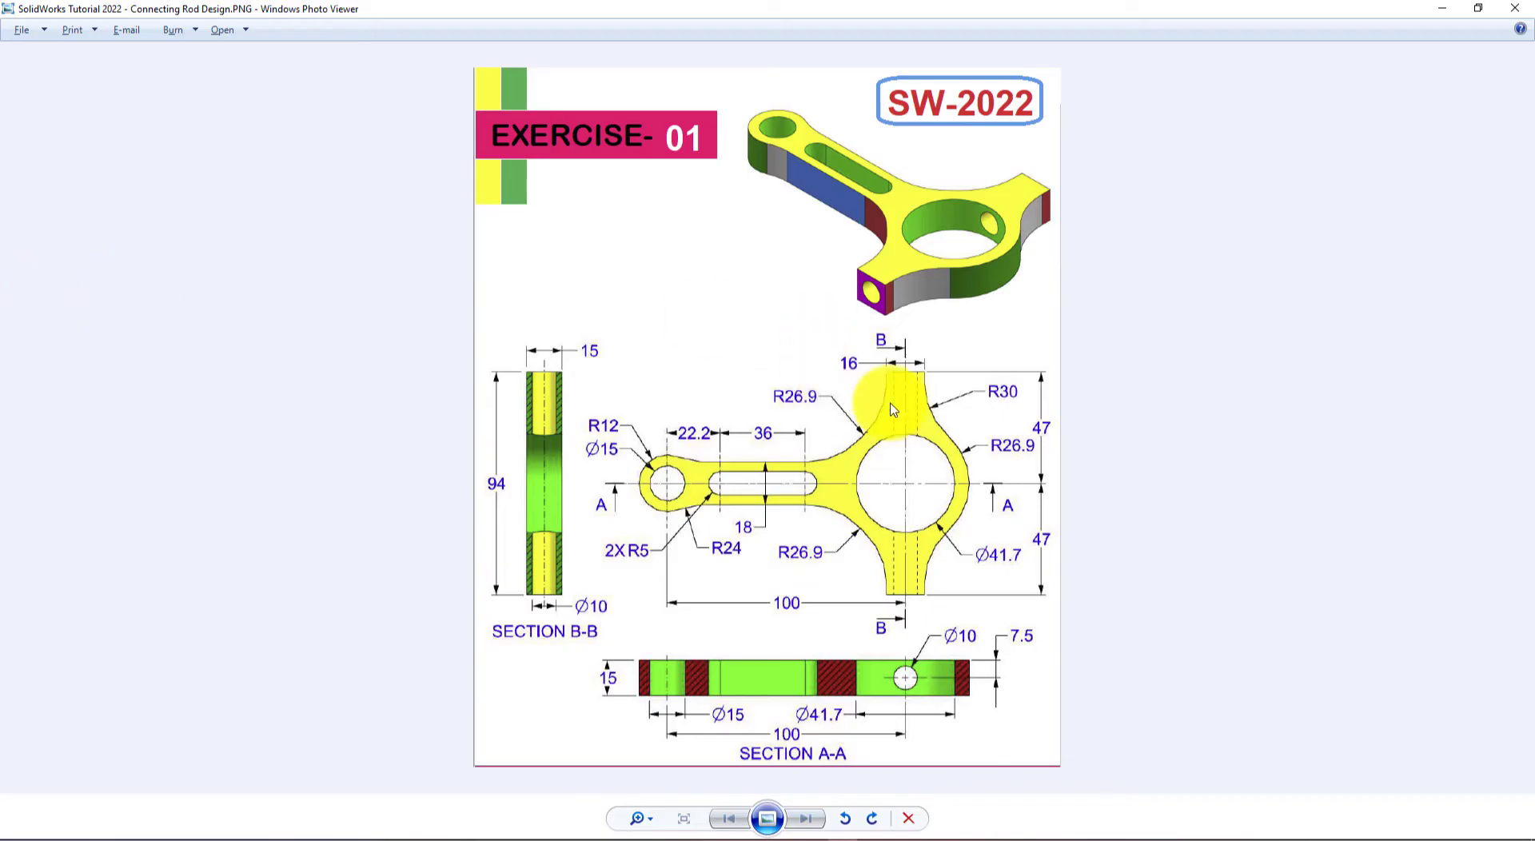
key("alt+Tab")
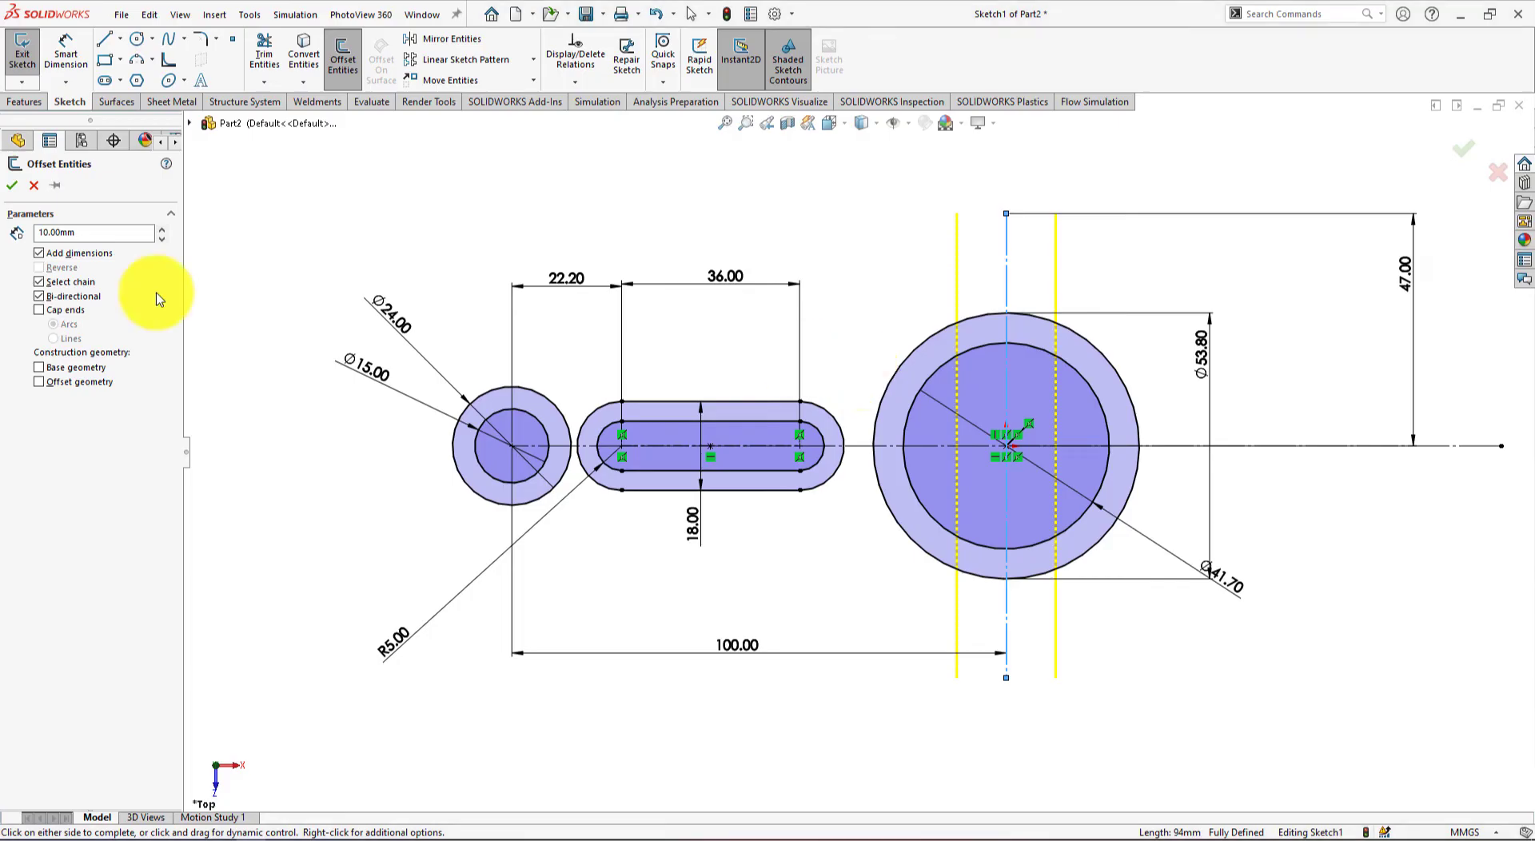
left_click_drag(108, 233, 13, 232)
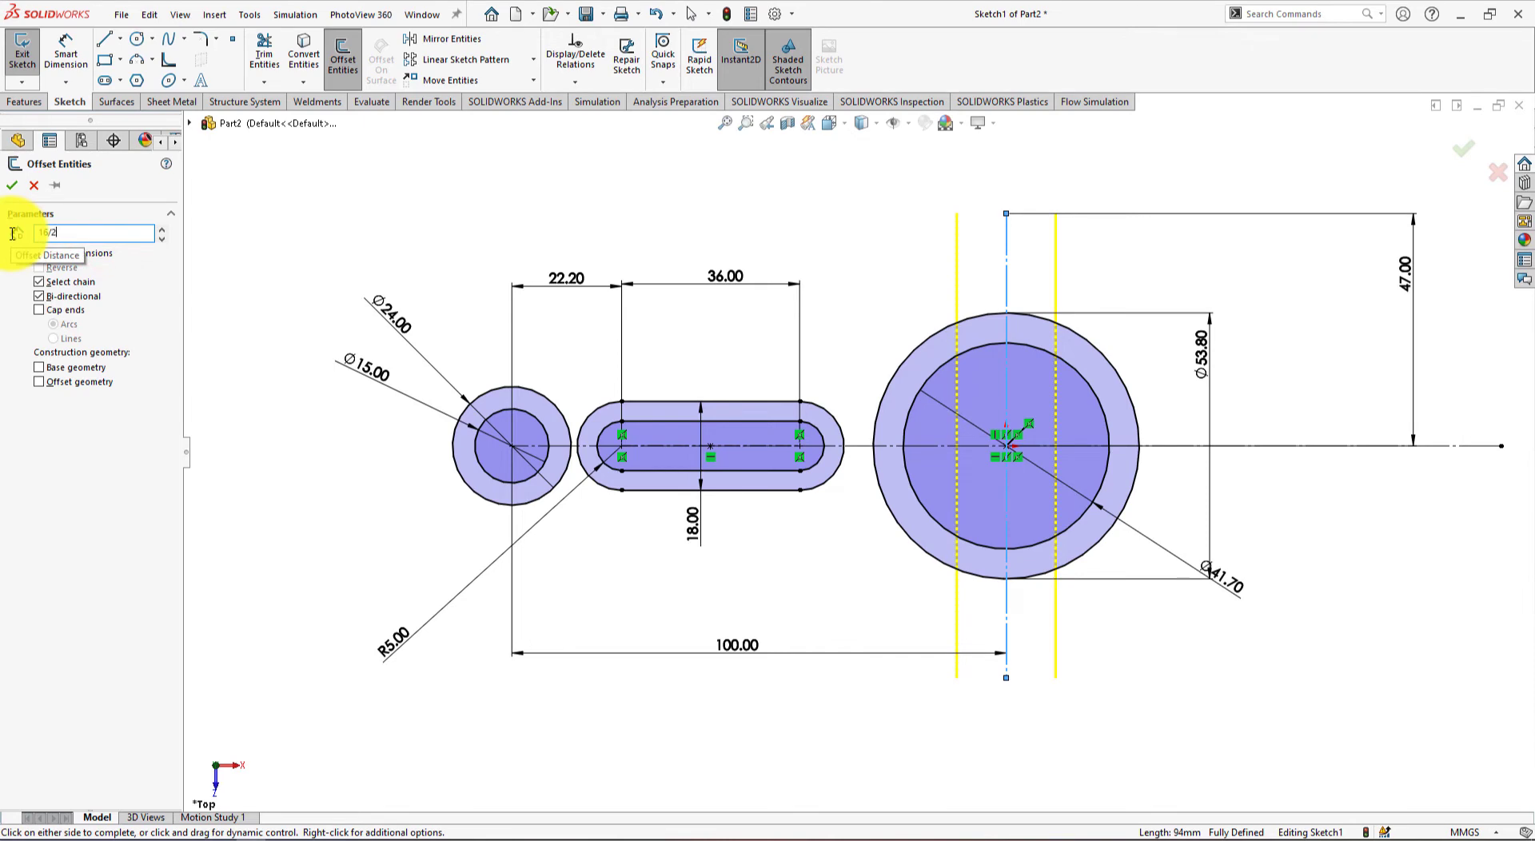
left_click(14, 188)
Close the cross-arm's upper end with a horizontal line between the top endpoints of the two offset lines
key("f")
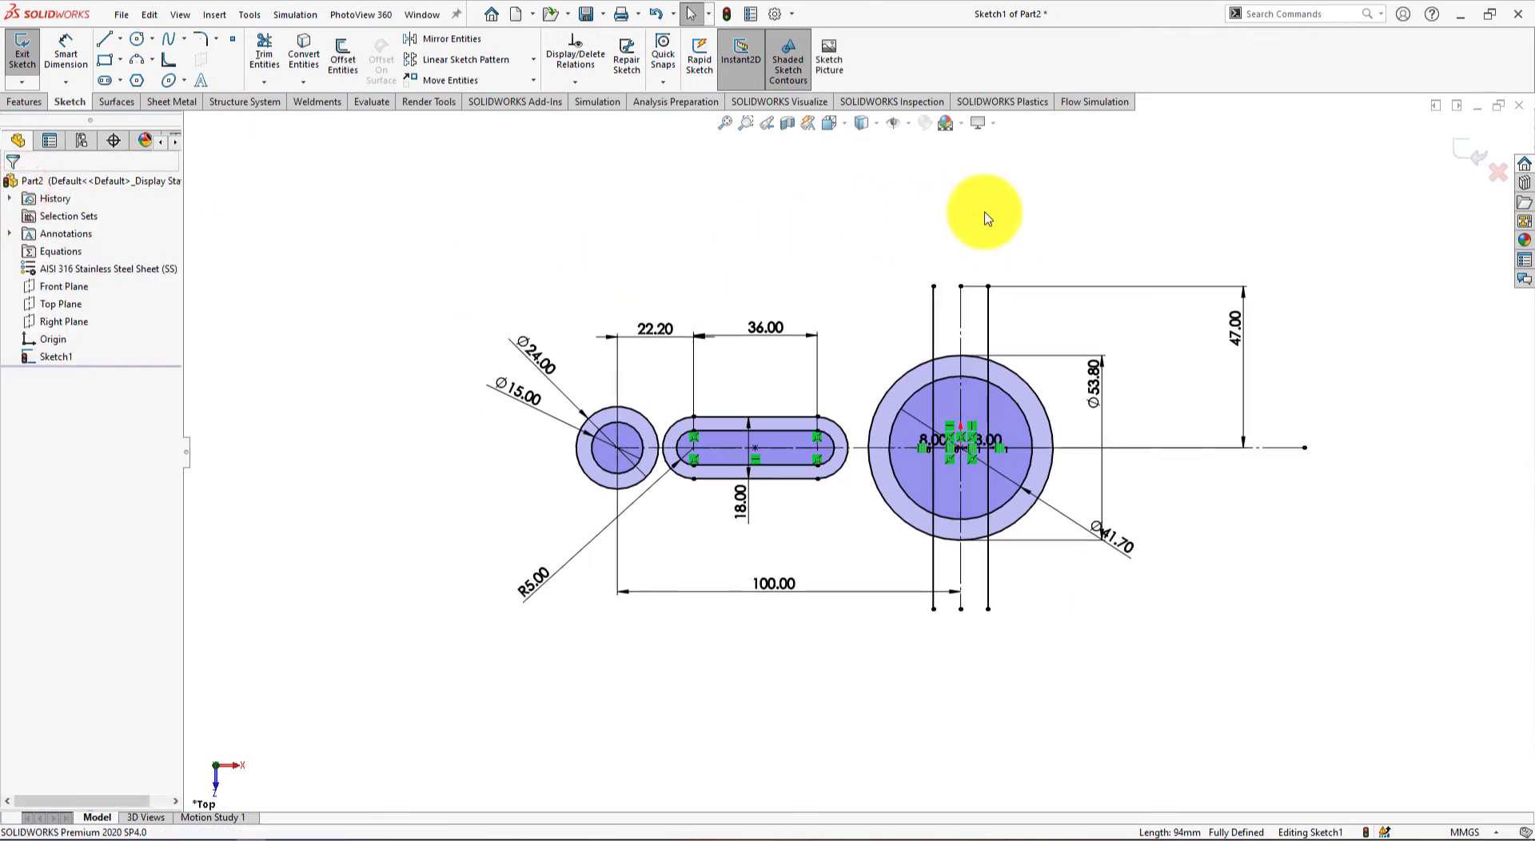
scroll(987, 217, "down", 1)
left_click(104, 39)
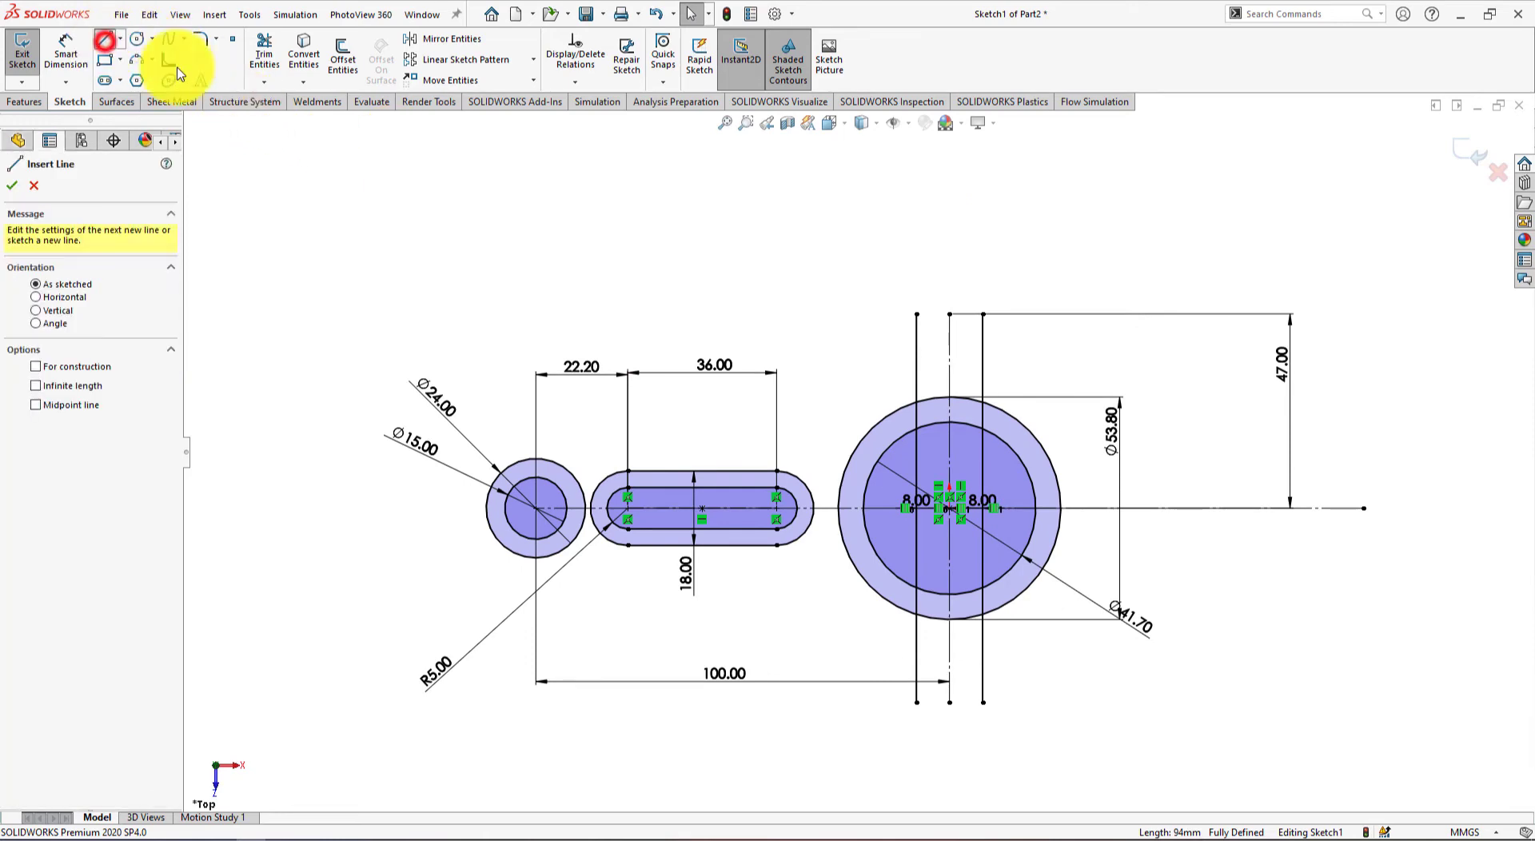
left_click(917, 314)
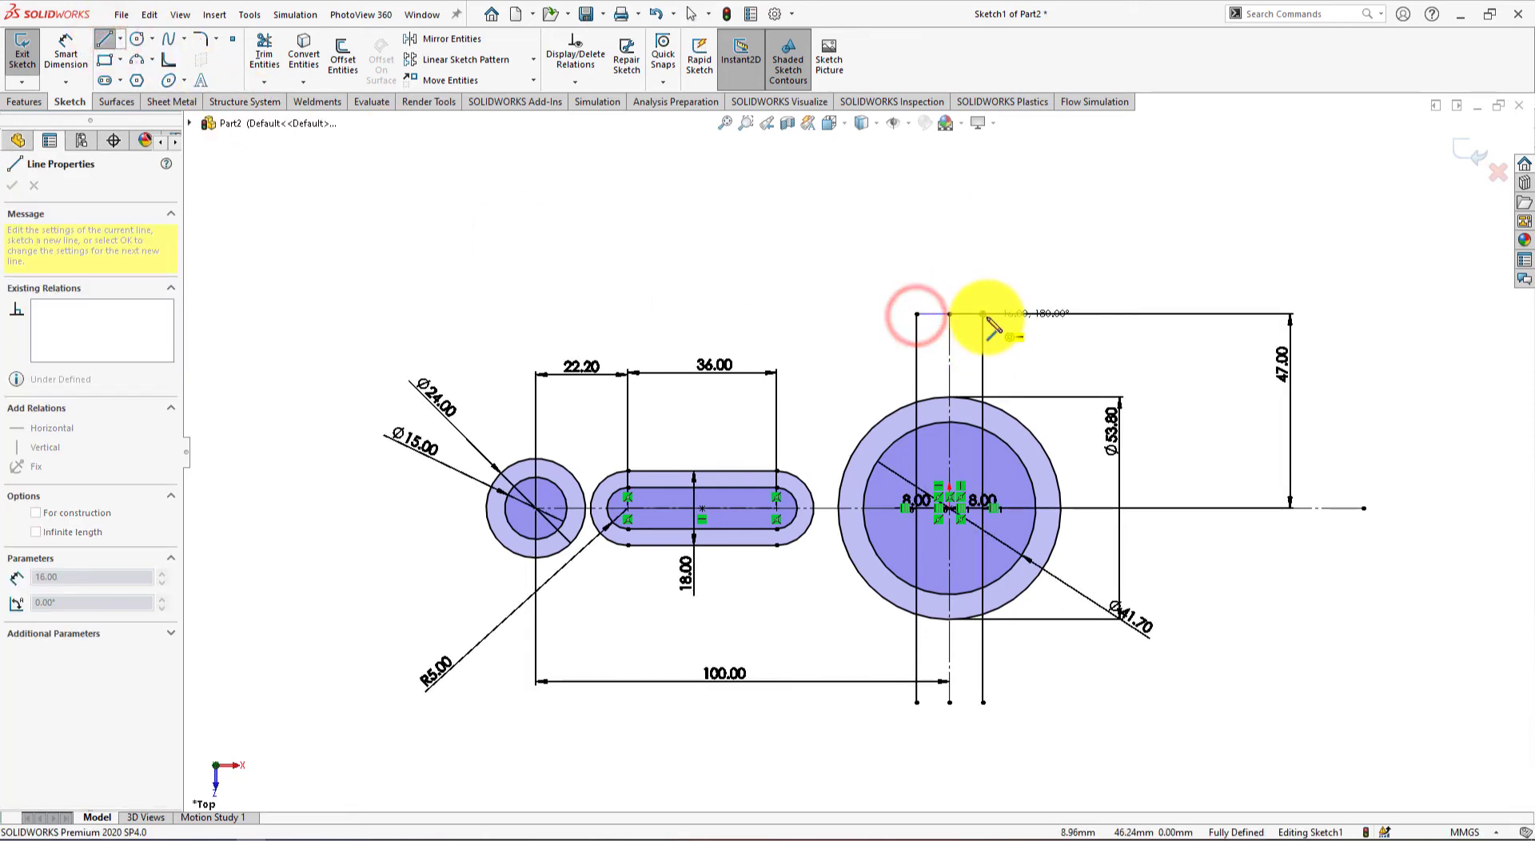
left_click(984, 314)
right_click(939, 250)
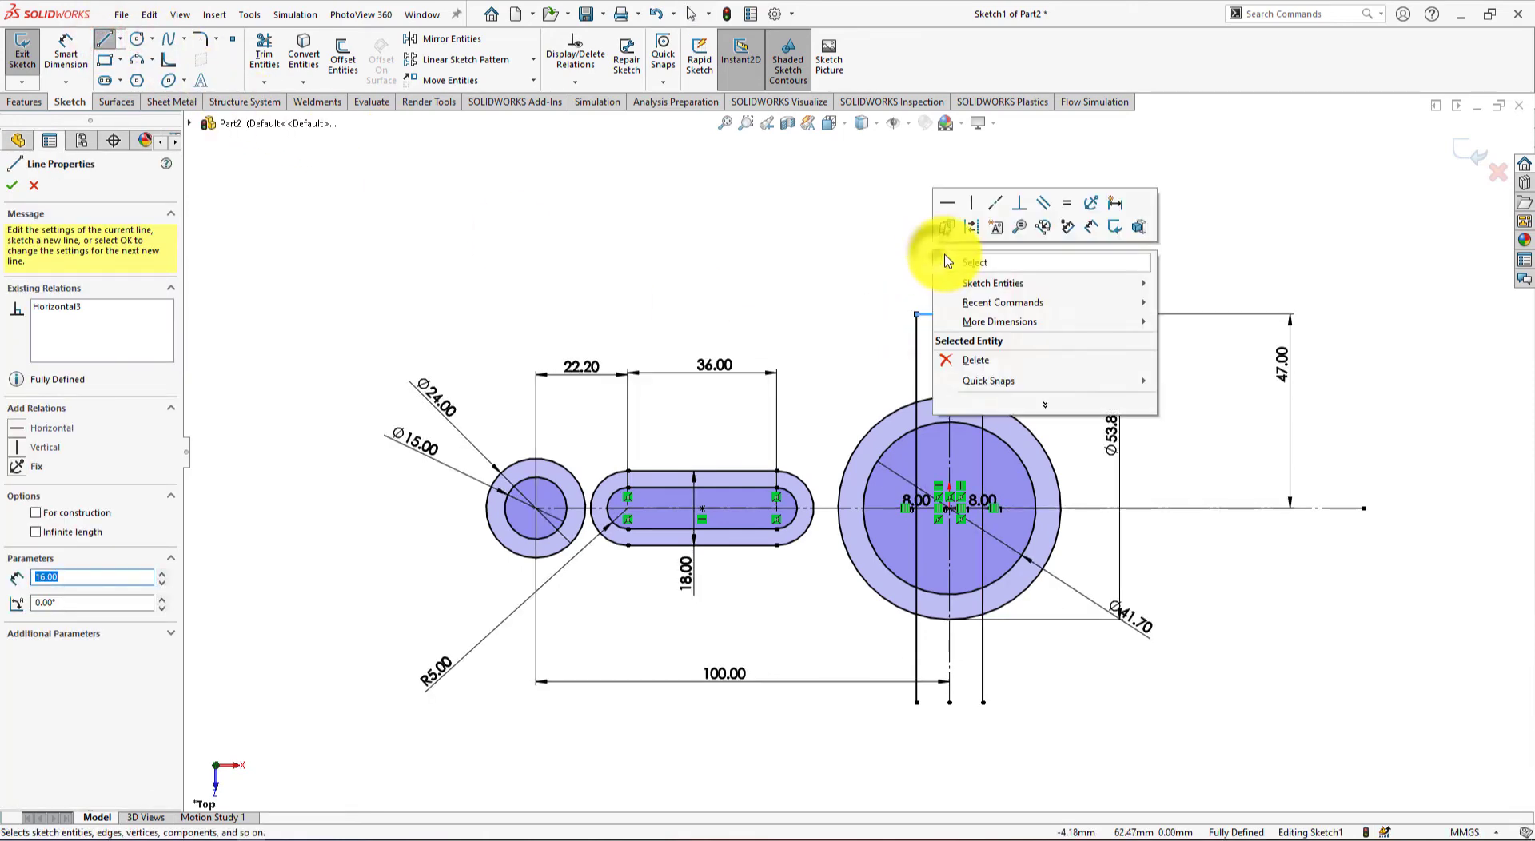
left_click(969, 264)
Check the reference drawing's fillet radii, sketch a circle about 54 mm in diameter beside the large ring, and move it above the slot
scroll(984, 276, "up", 1)
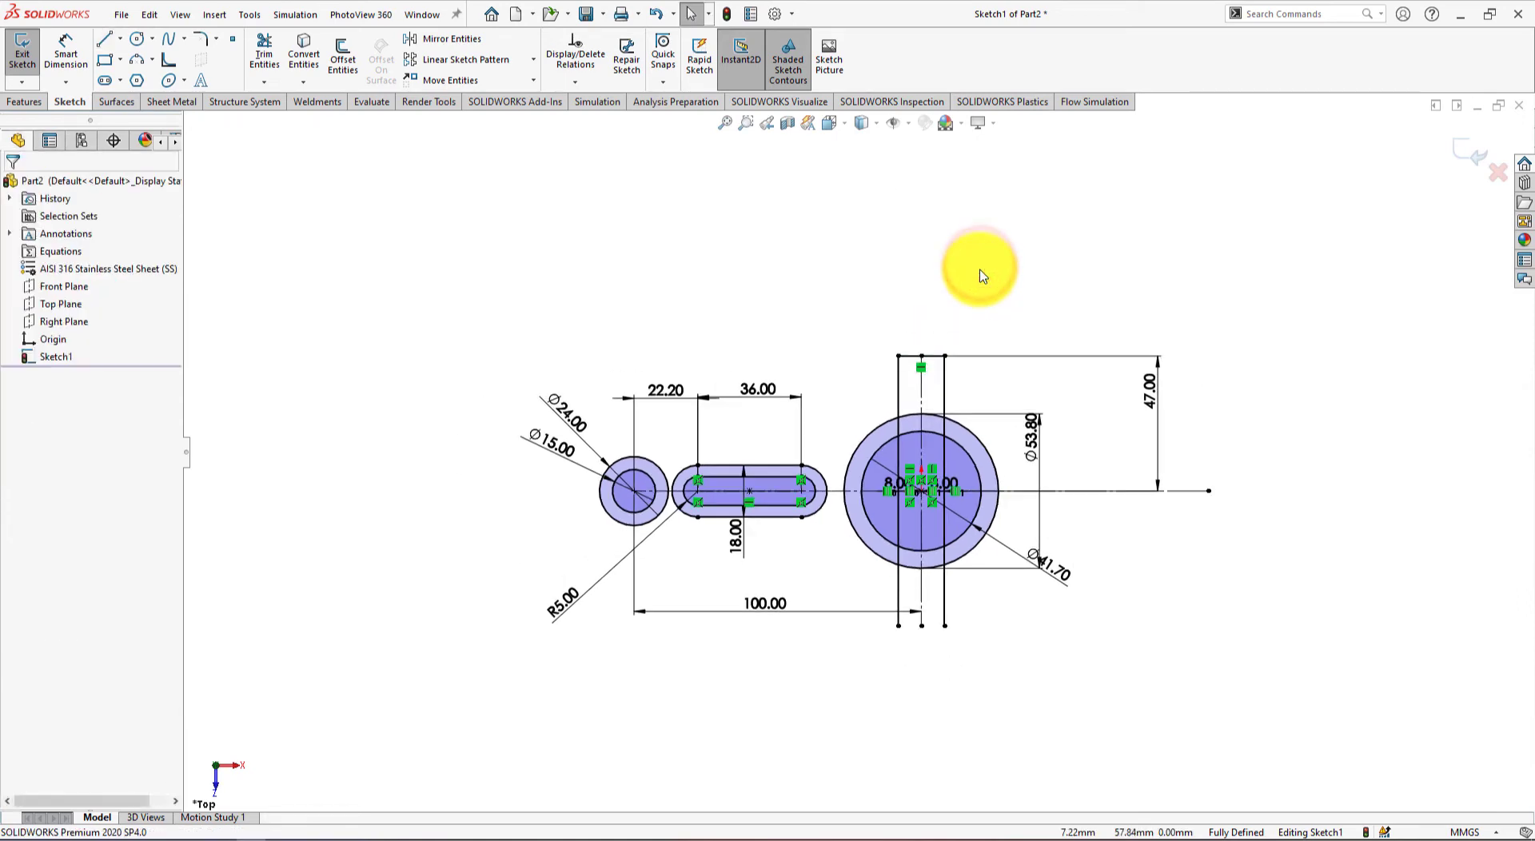
scroll(1071, 552, "up", 2)
scroll(1039, 552, "down", 3)
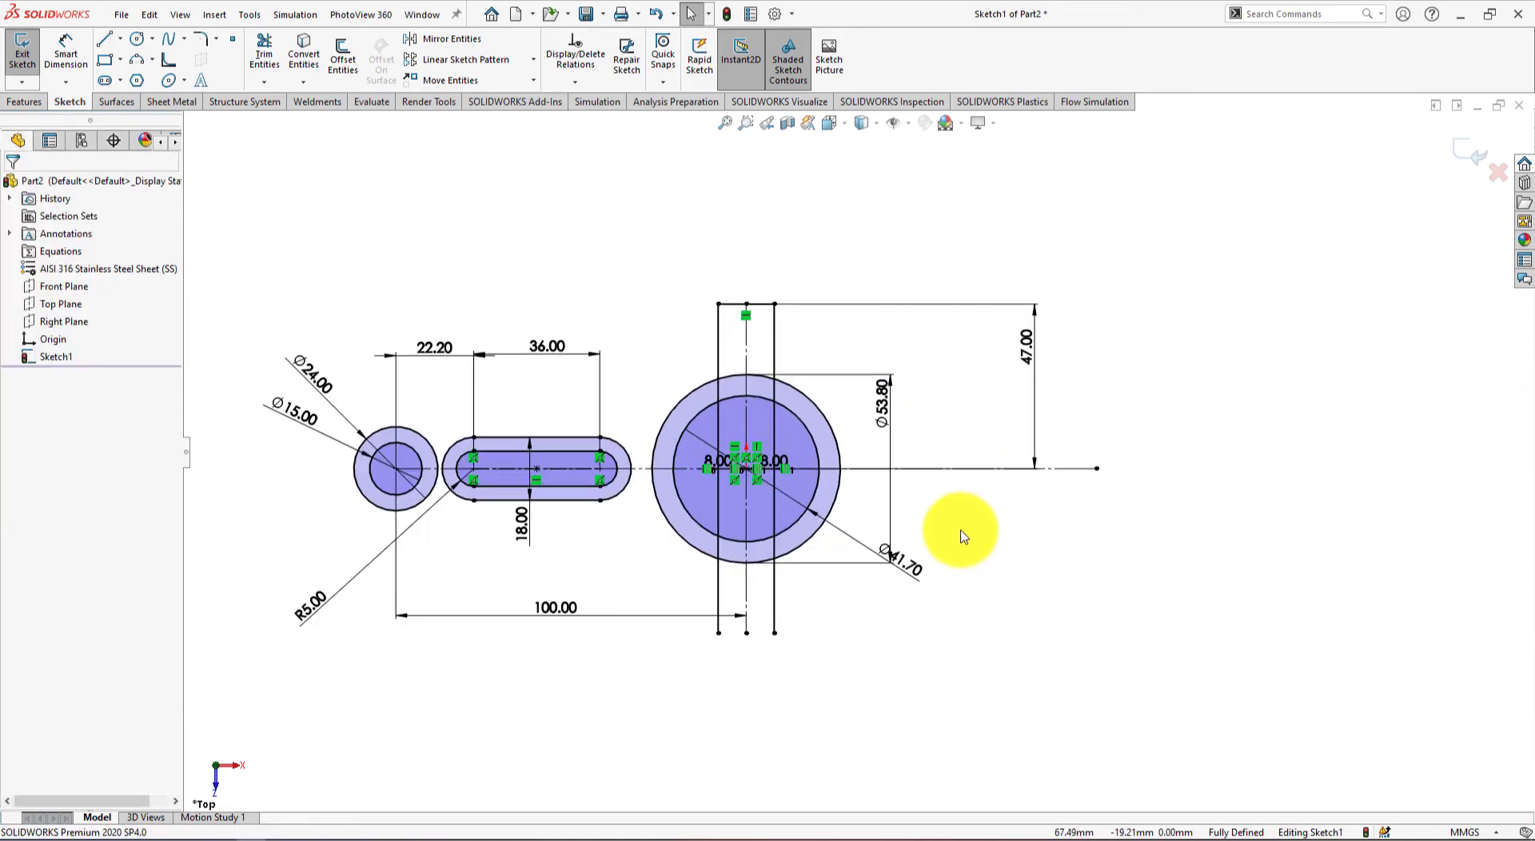
scroll(338, 314, "down", 1)
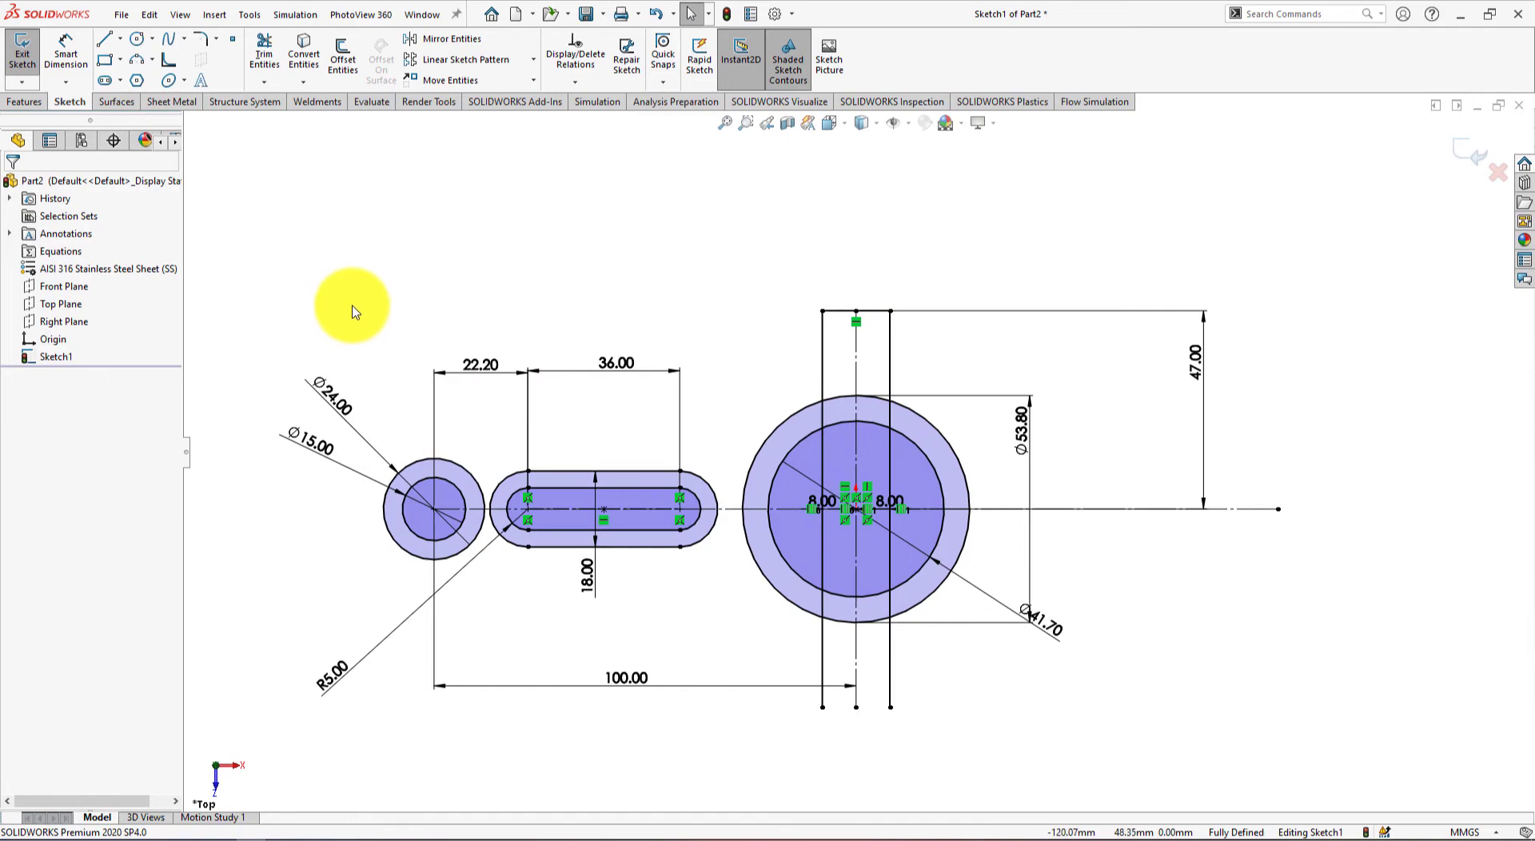
key("alt+Tab")
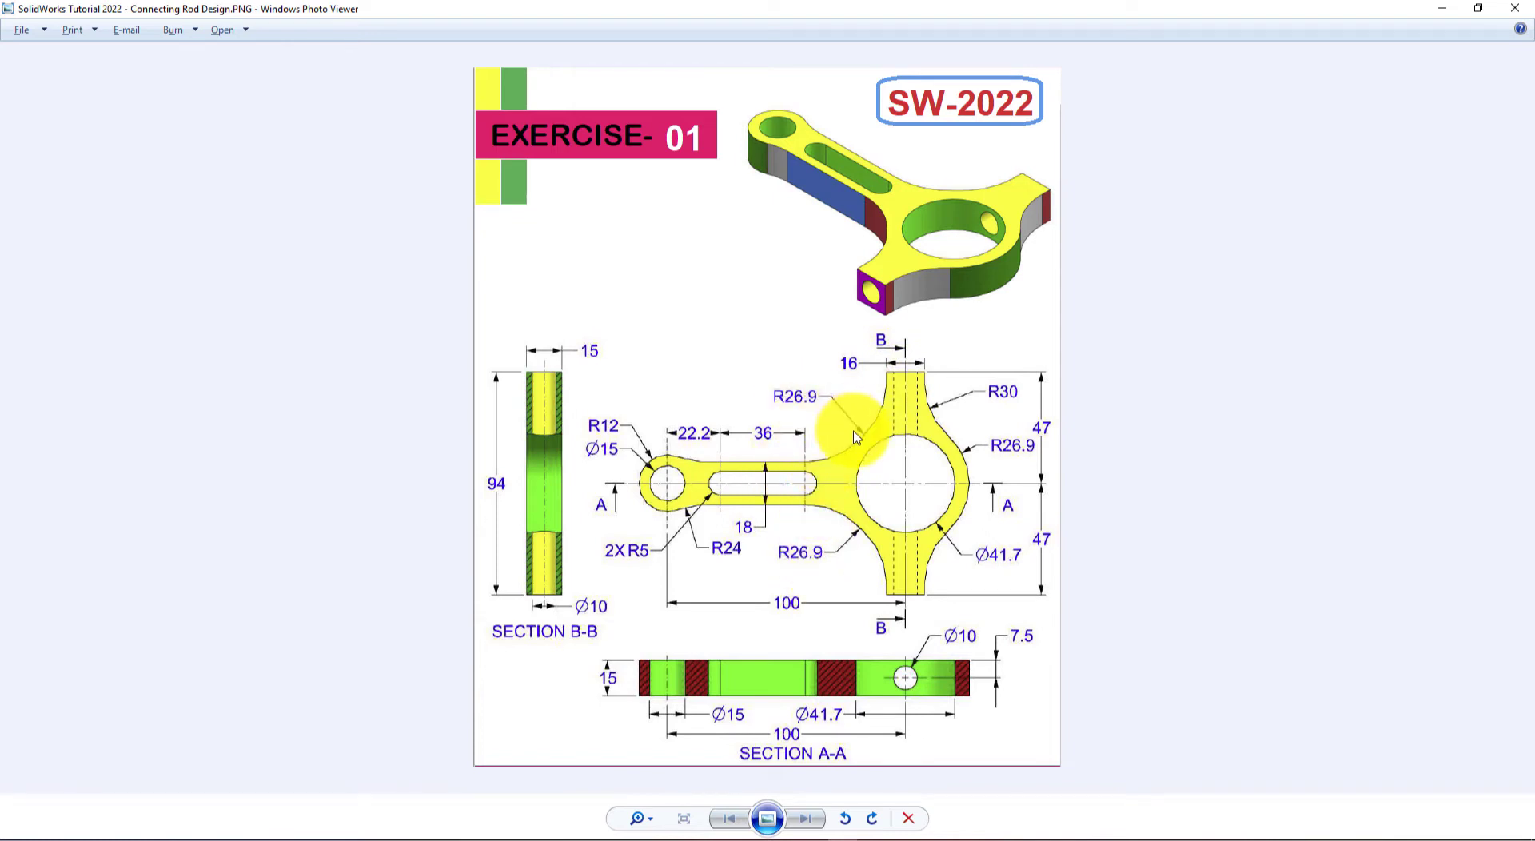
key("alt+Tab")
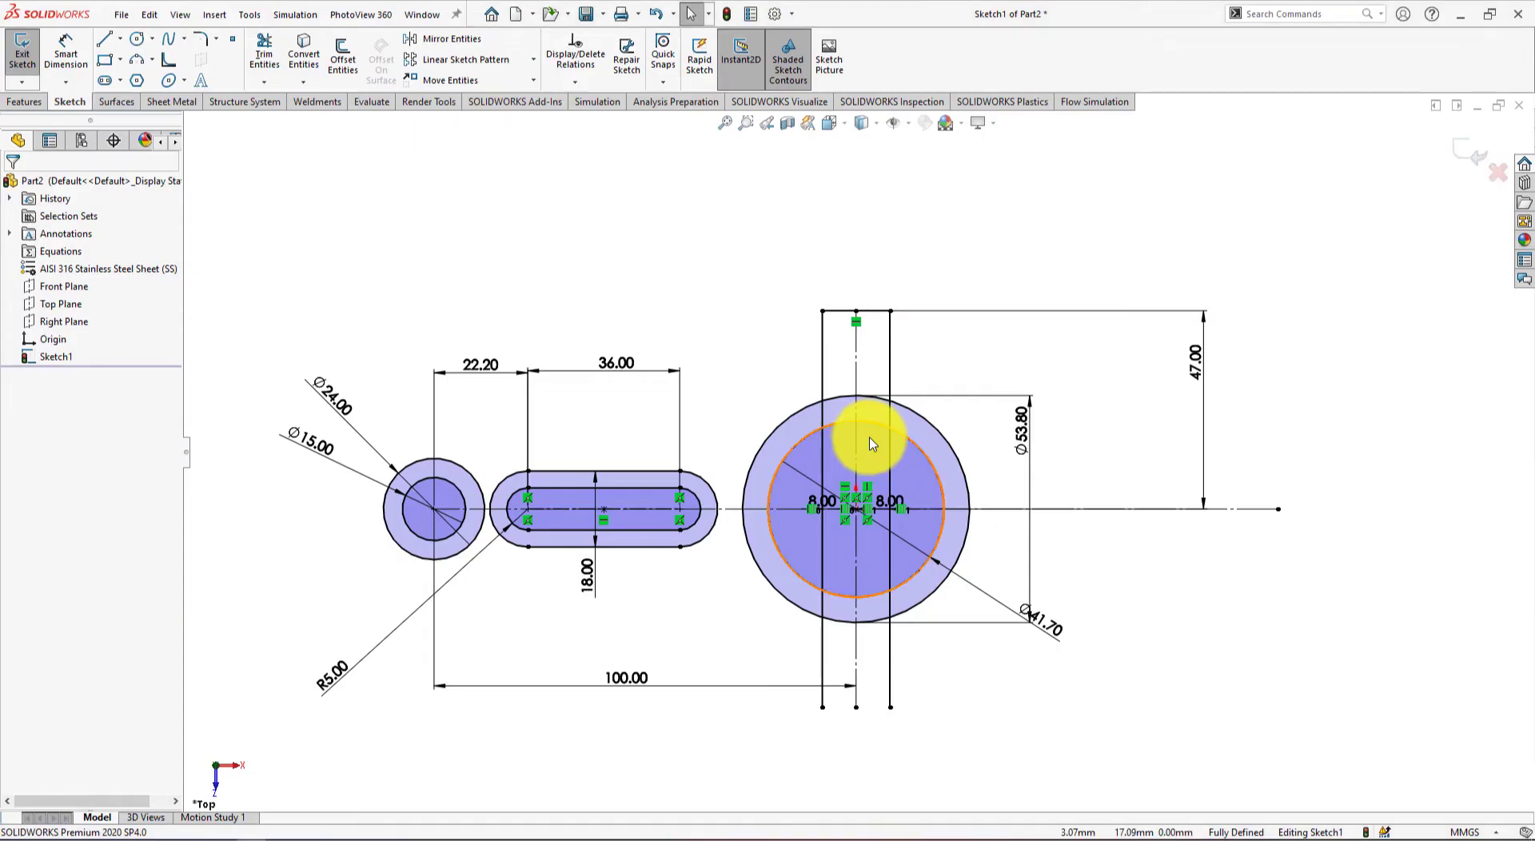
left_click(137, 38)
left_click(710, 399)
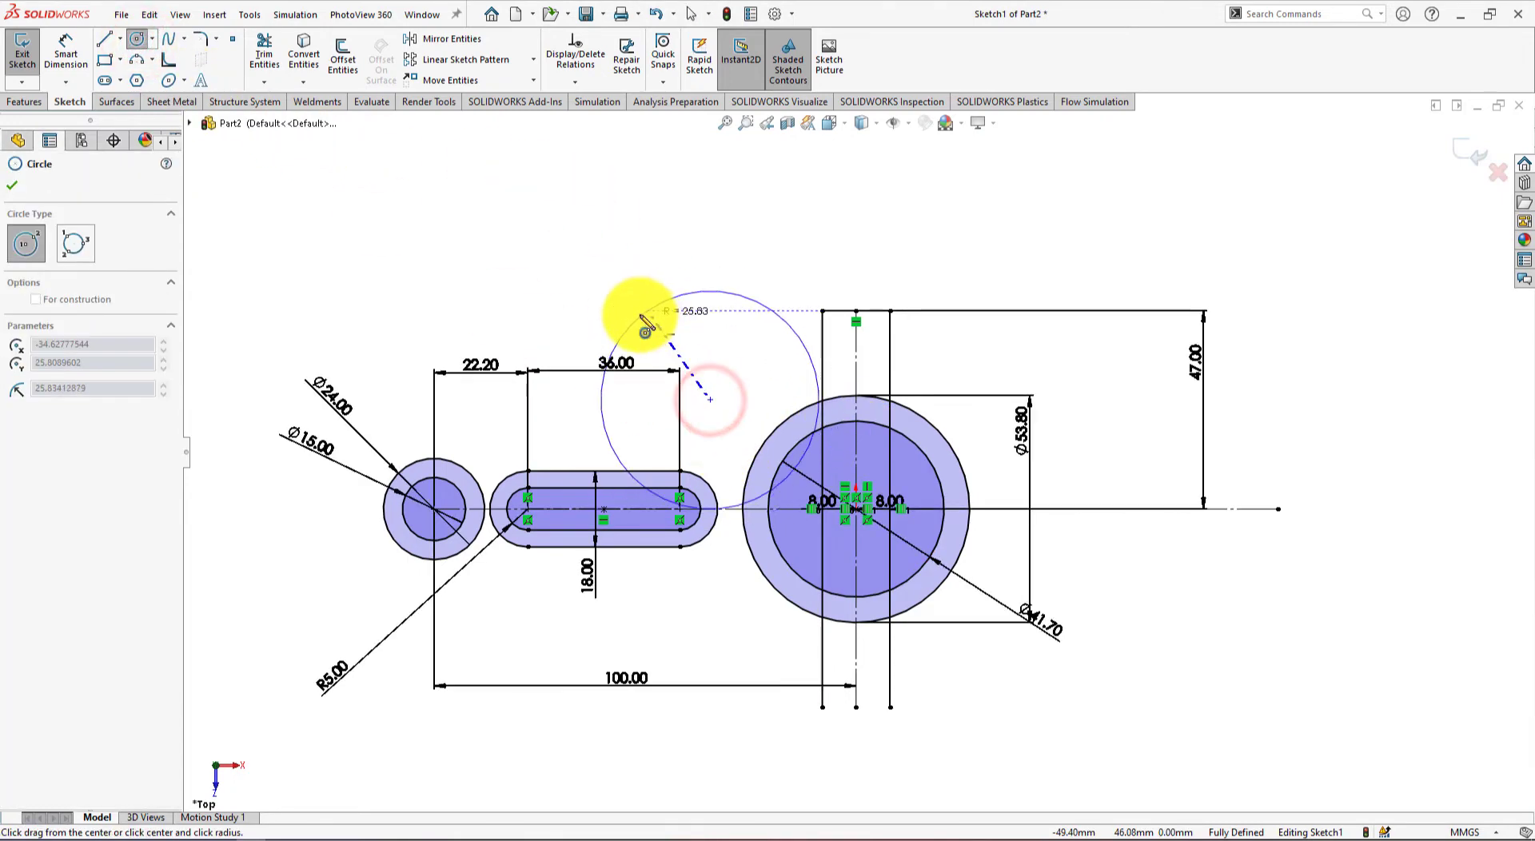
left_click(634, 314)
left_click(15, 186)
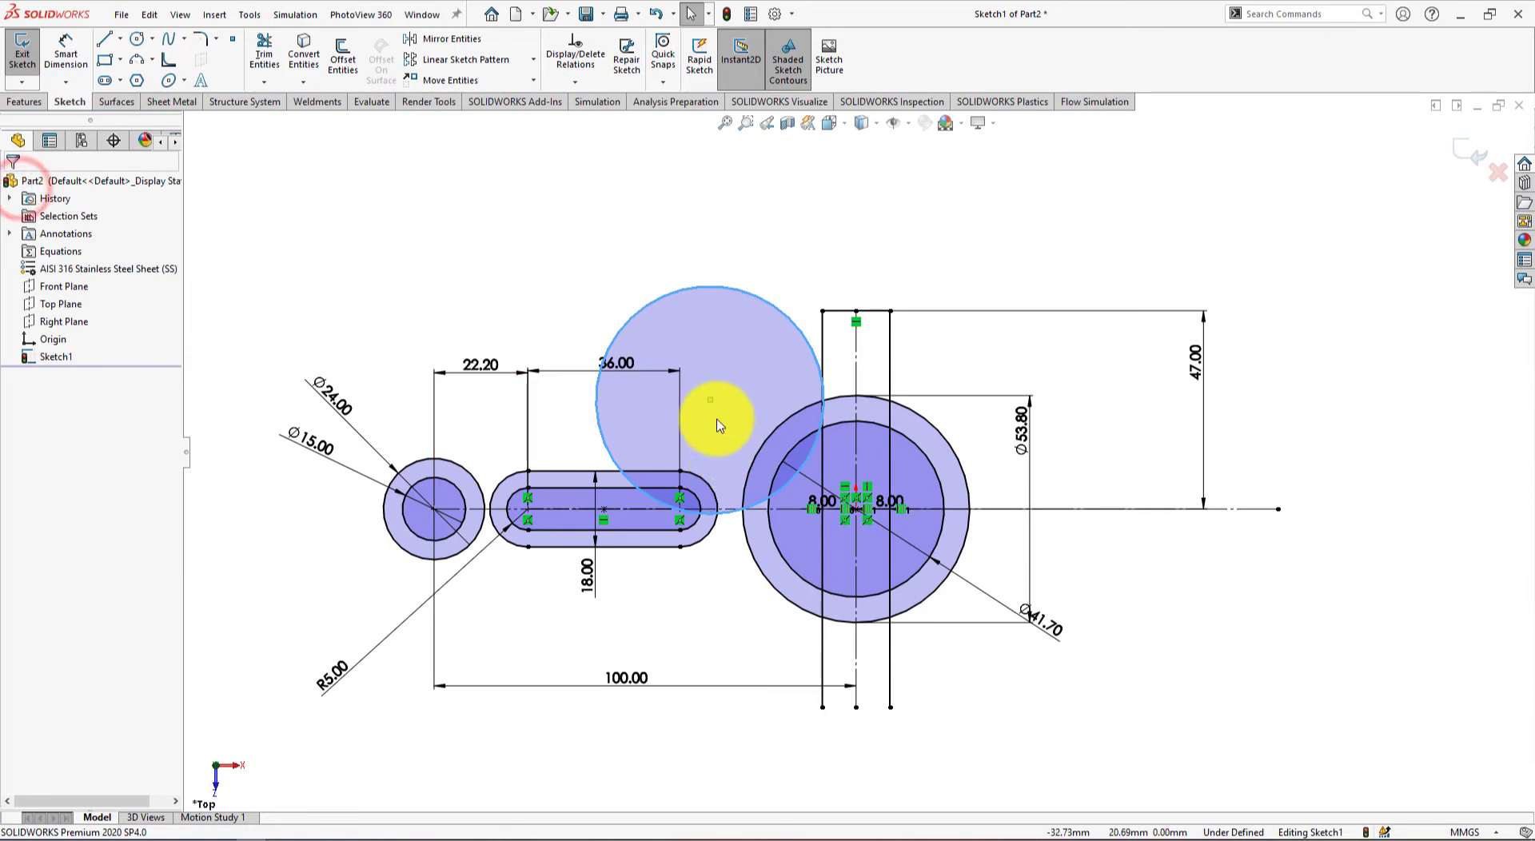
left_click_drag(710, 399, 643, 276)
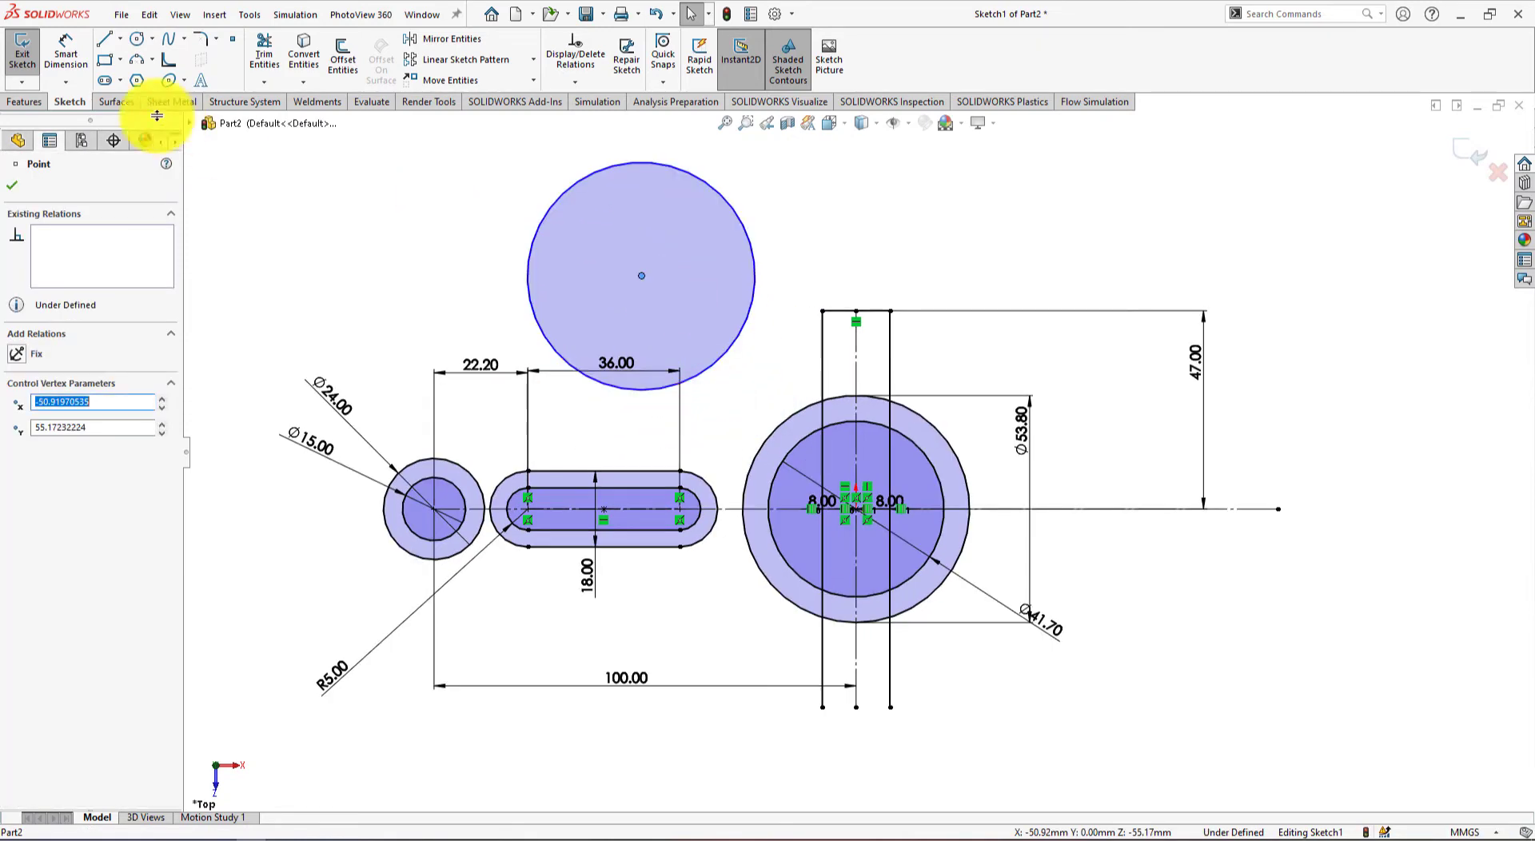
Dimension the new circle above the slot, entering its diameter as 2*26.9, and check it against the reference drawing
left_click(64, 44)
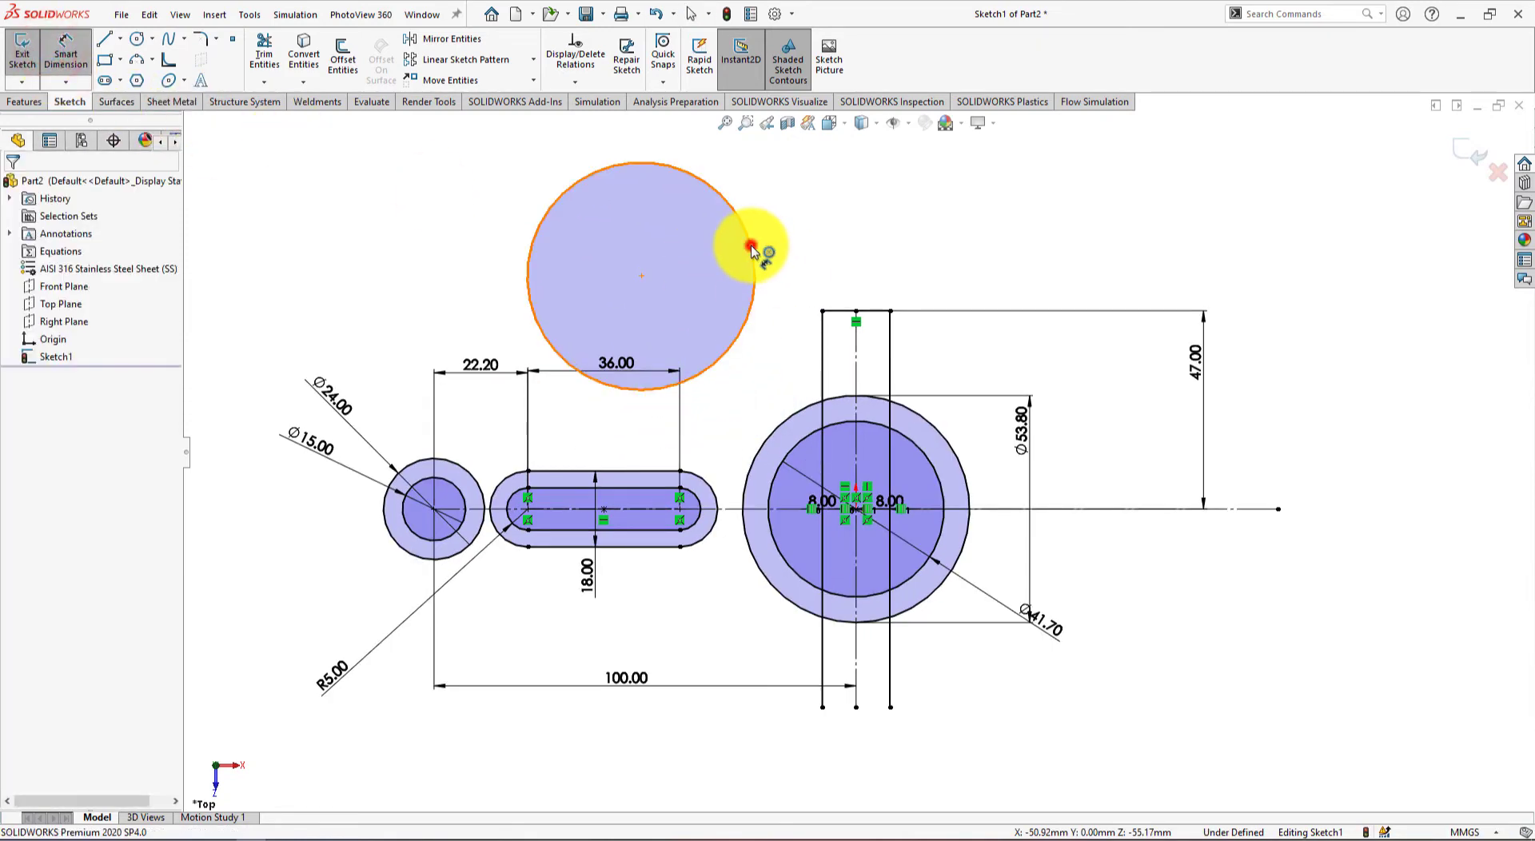
left_click(752, 248)
left_click(850, 206)
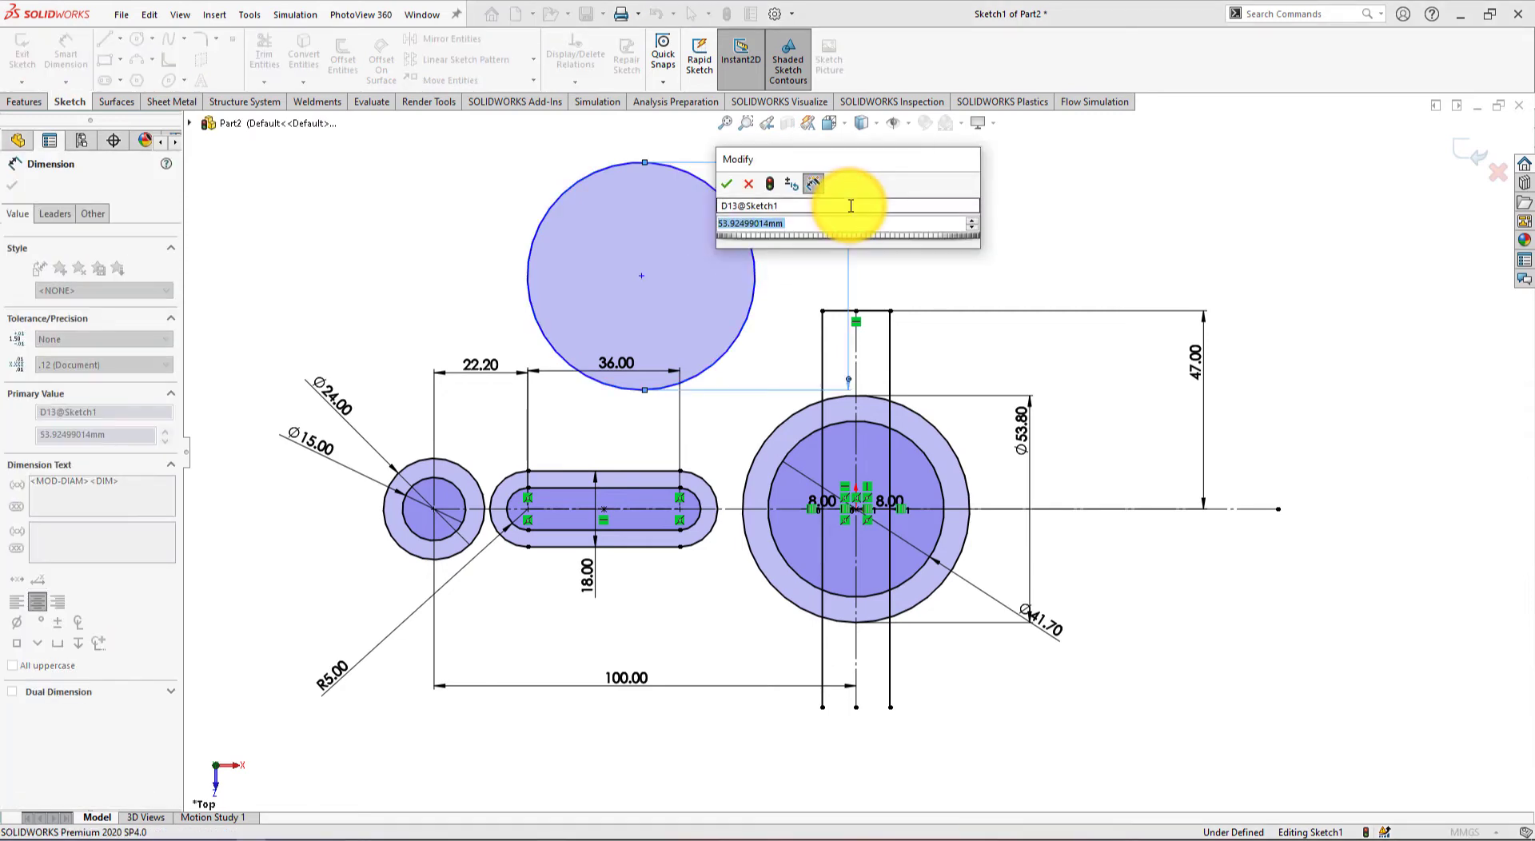
type("2*26.9")
key("Return")
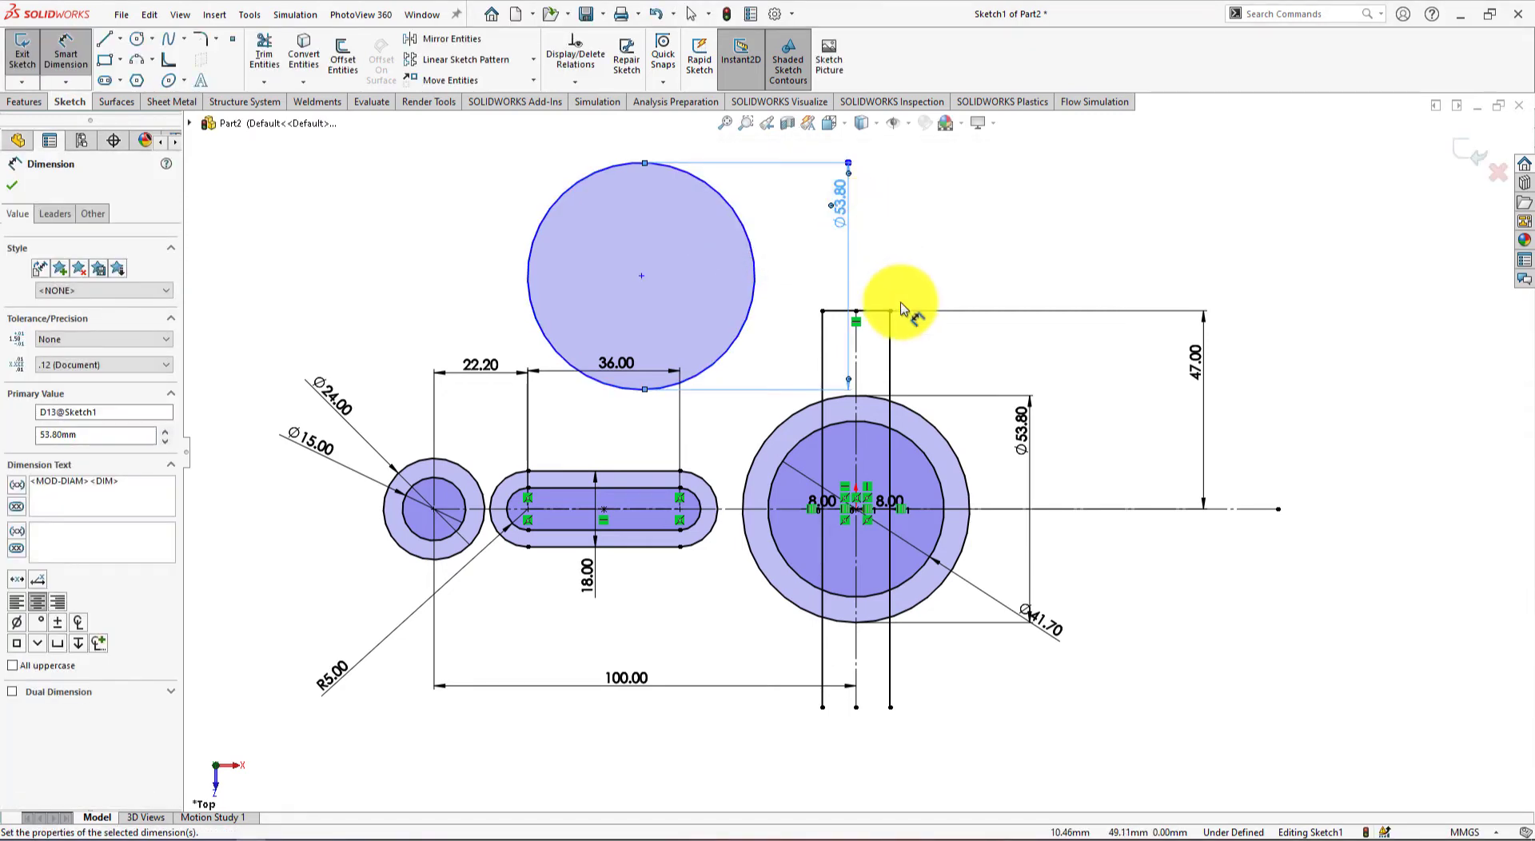
key("alt+Tab")
key("alt+Tab")
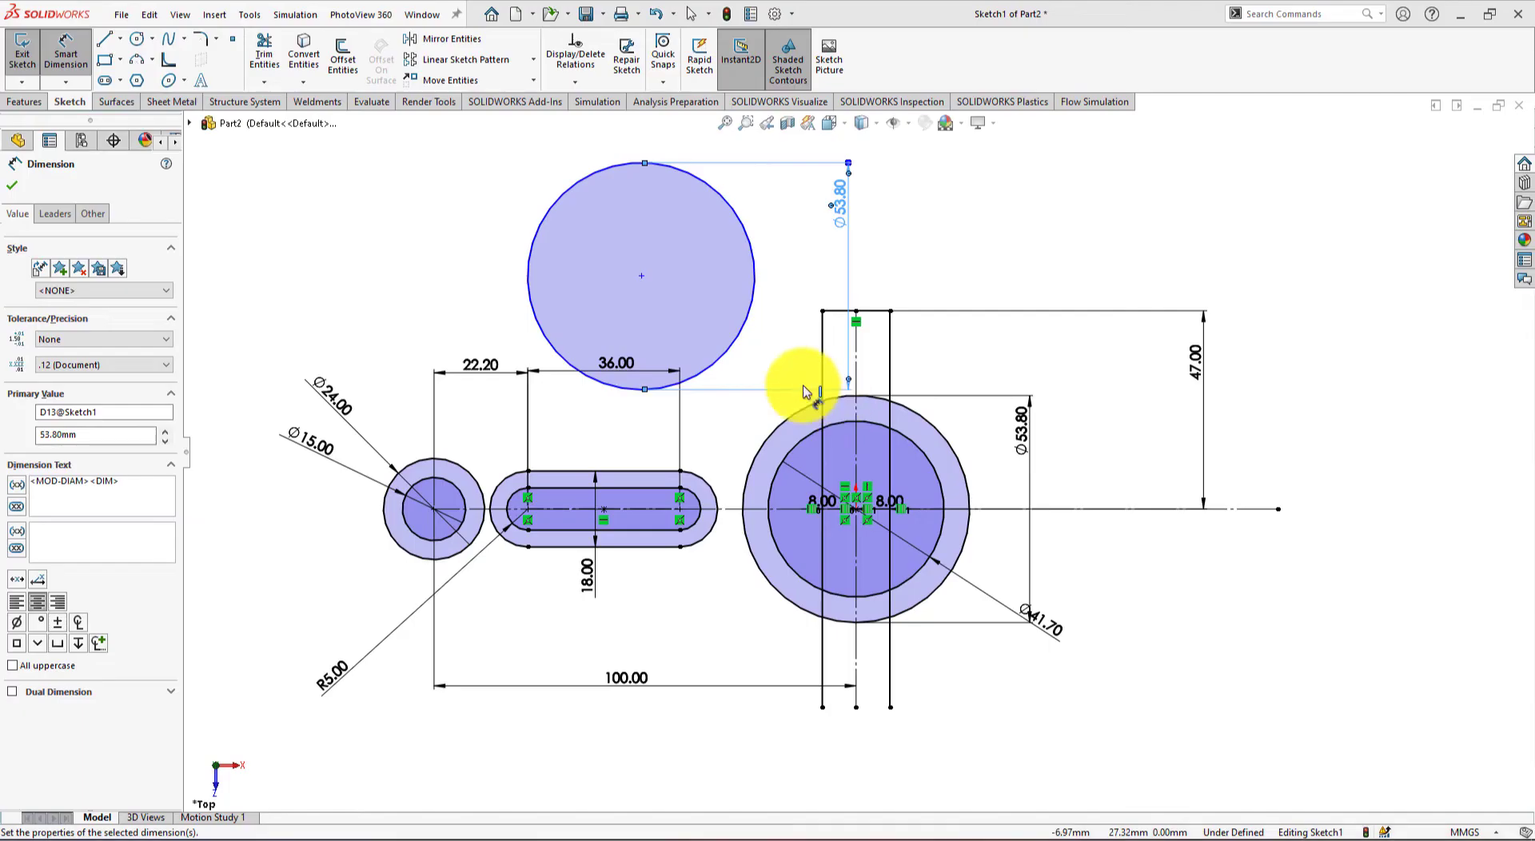
left_click(16, 188)
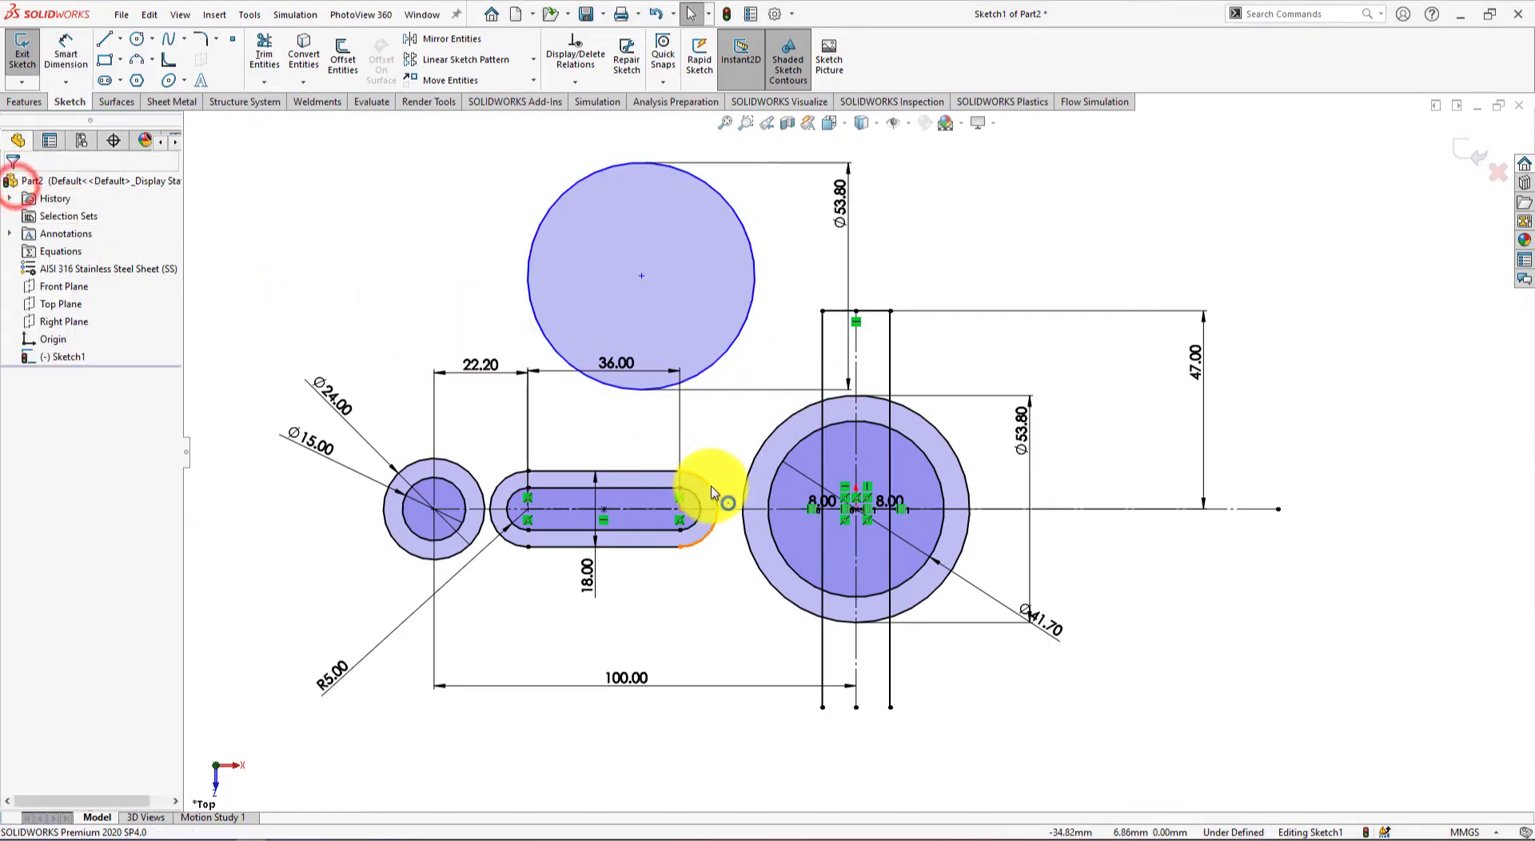
Make the circle above the slot tangent to the large ring's outer circle
scroll(736, 464, "down", 2)
left_click(774, 415)
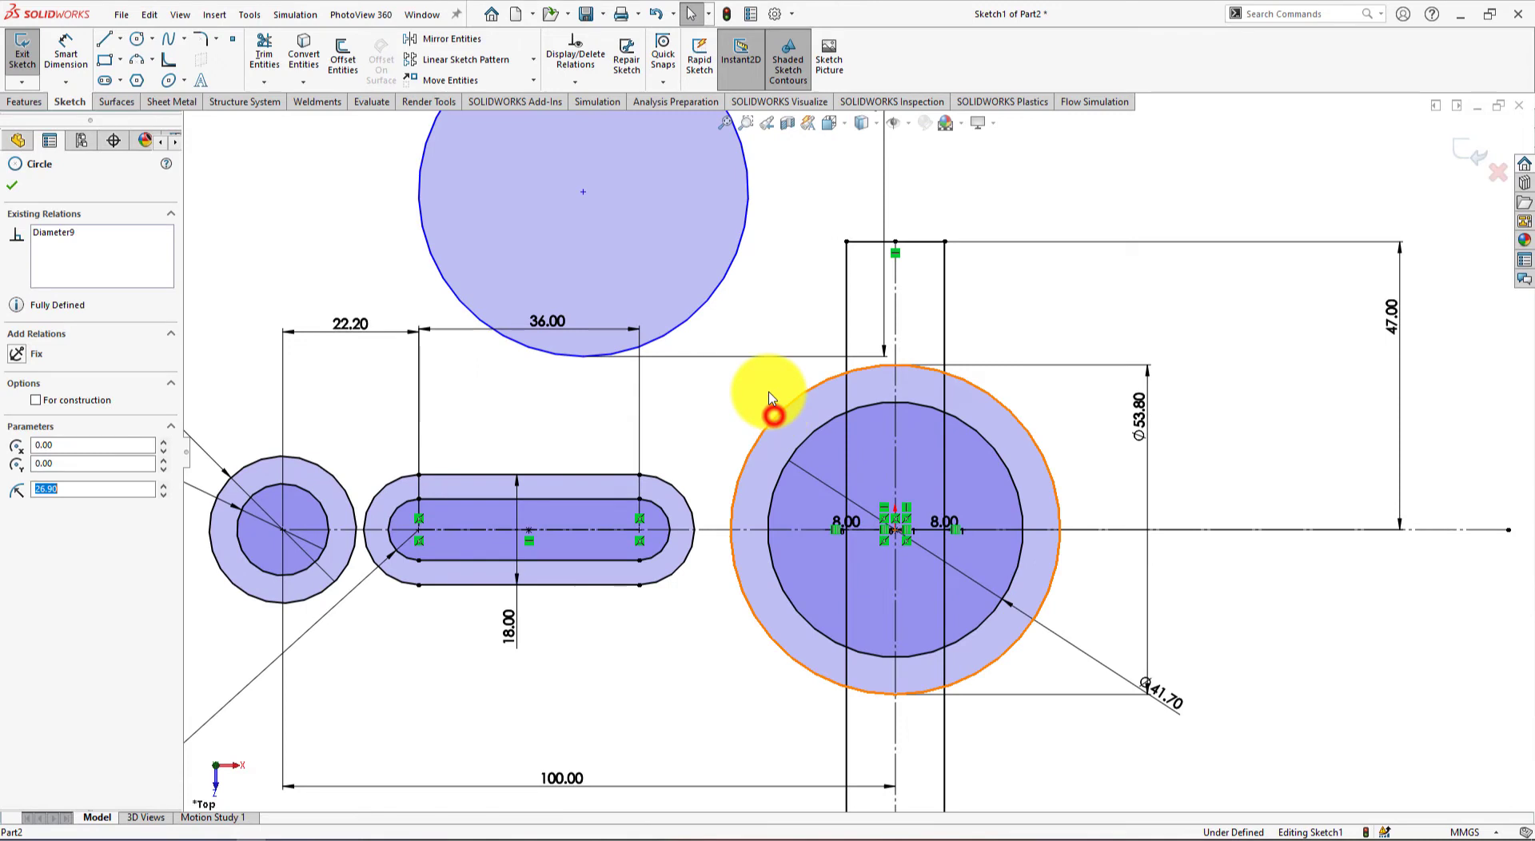
left_click(720, 289, "ctrl")
left_click(790, 216)
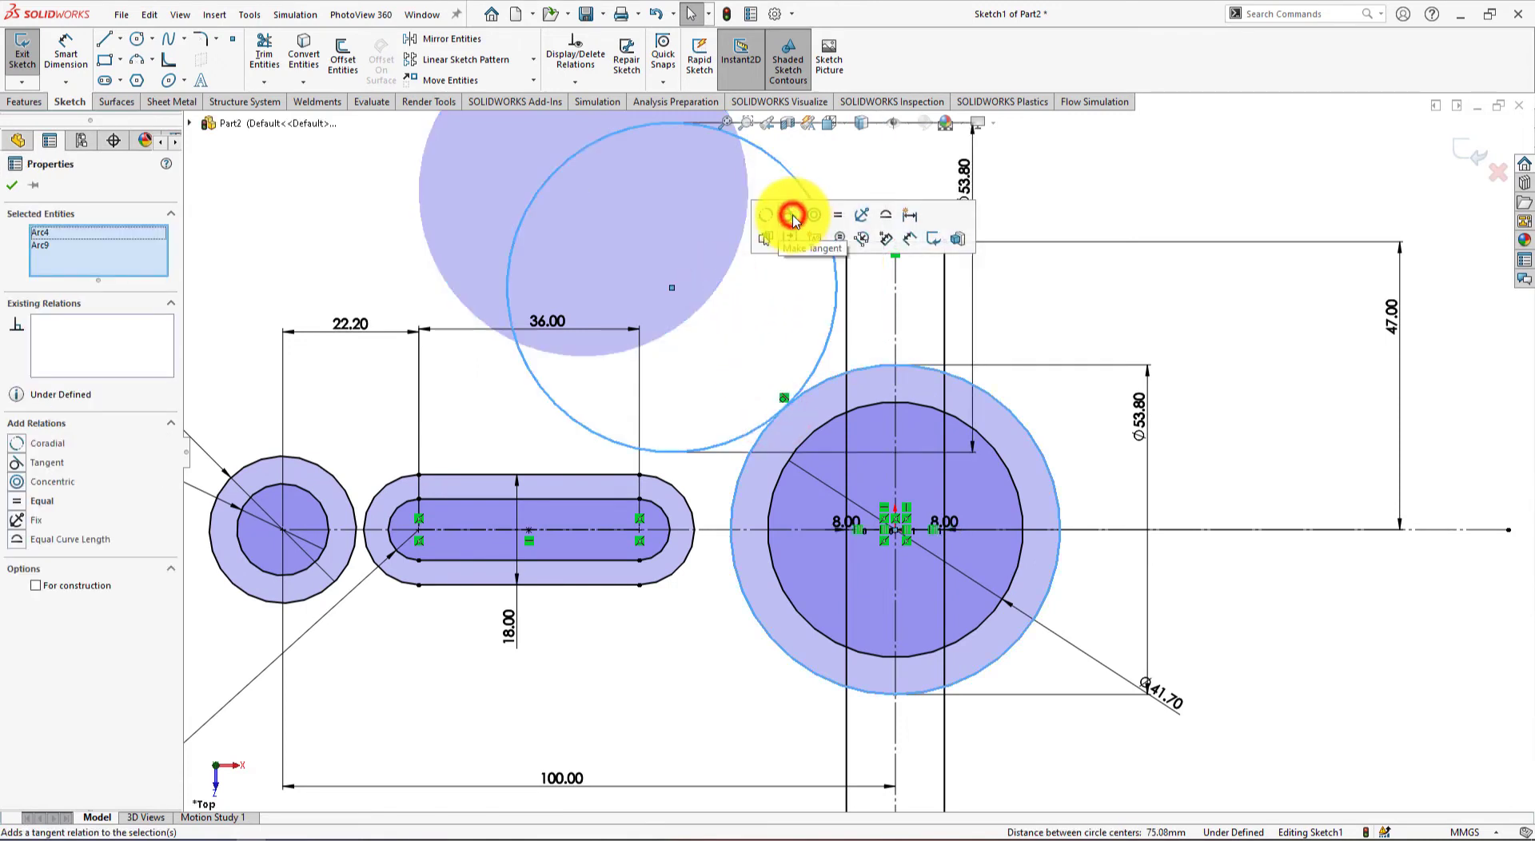
left_click(1295, 349)
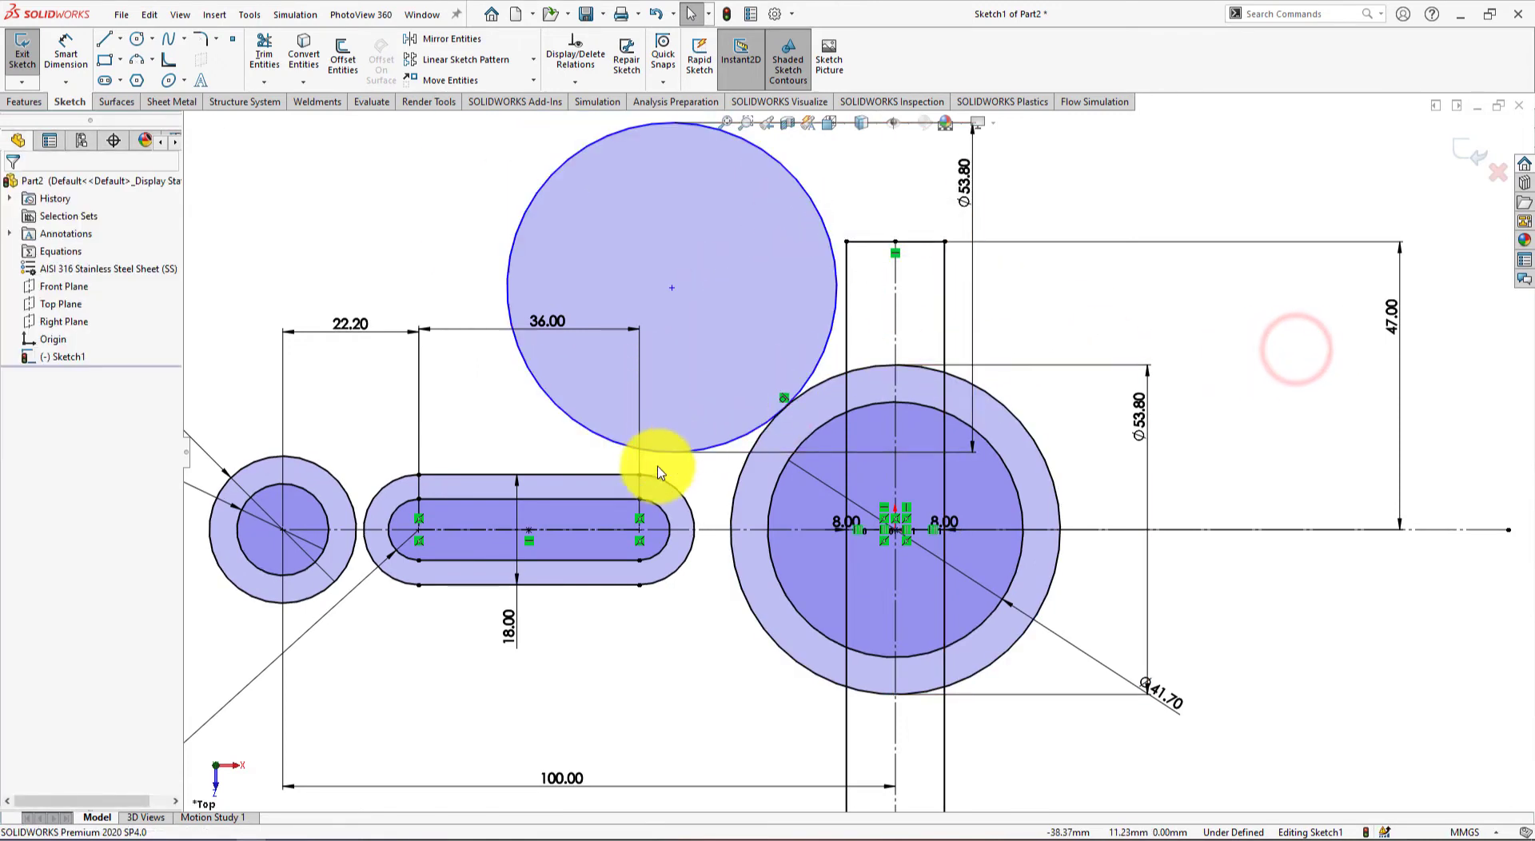
Make the same circle tangent to the outer slot's upper straight edge
left_click(608, 476)
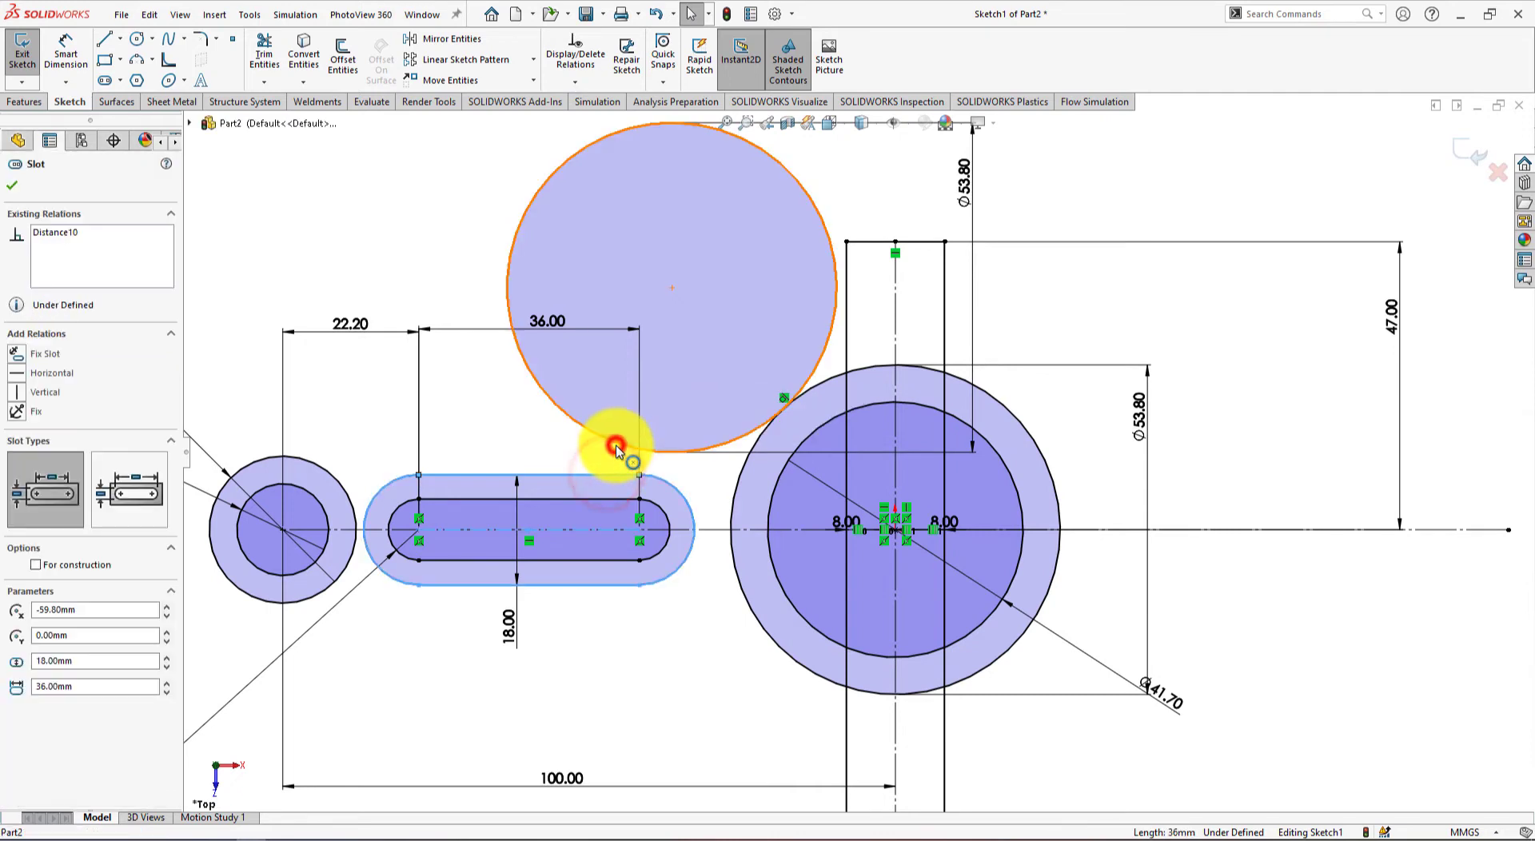
left_click(616, 447, "ctrl")
left_click(666, 372)
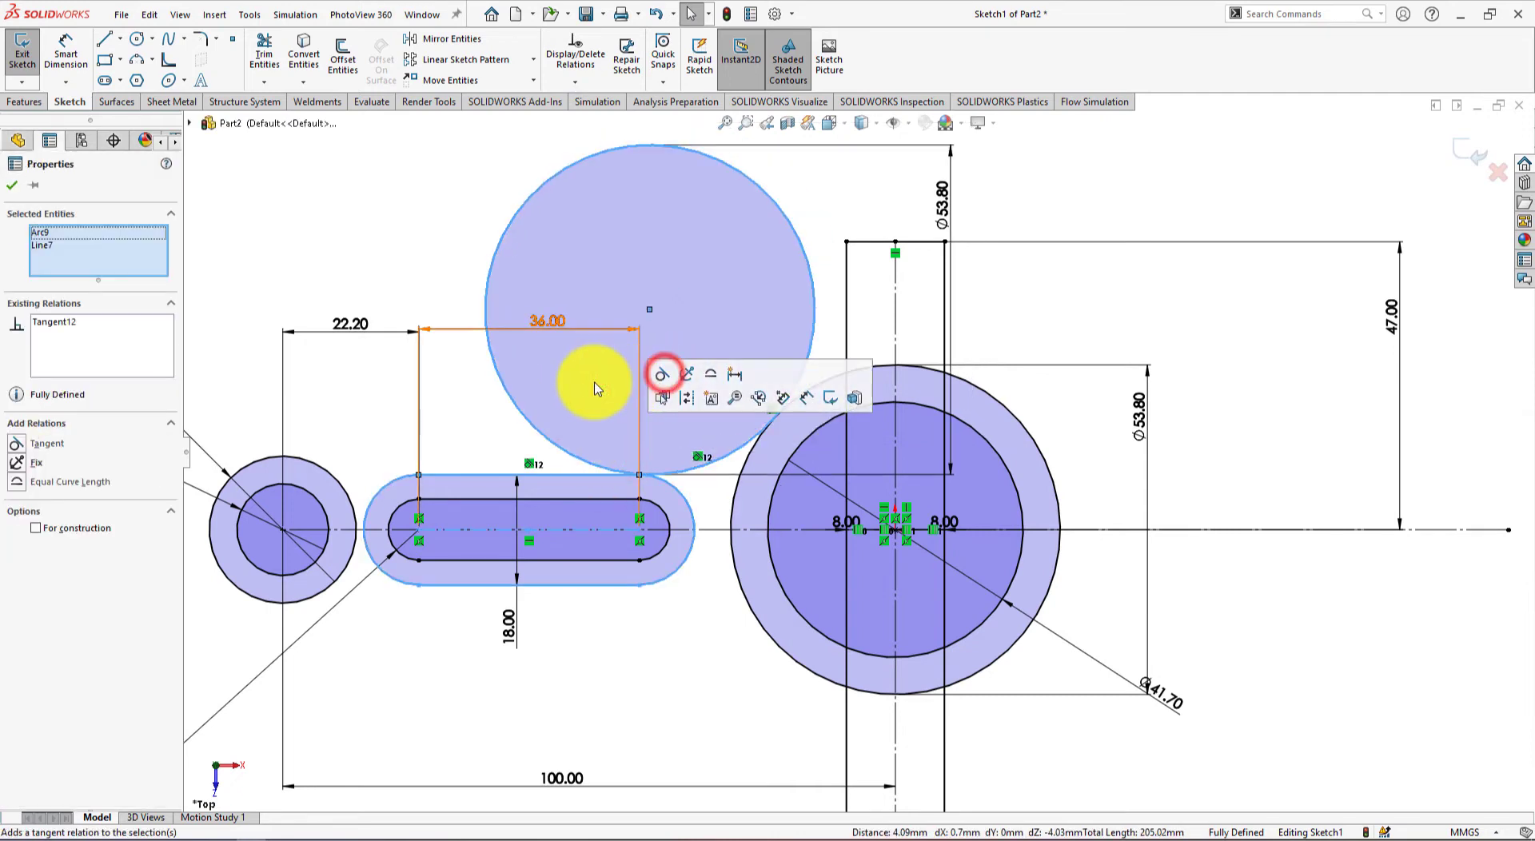
left_click(460, 408)
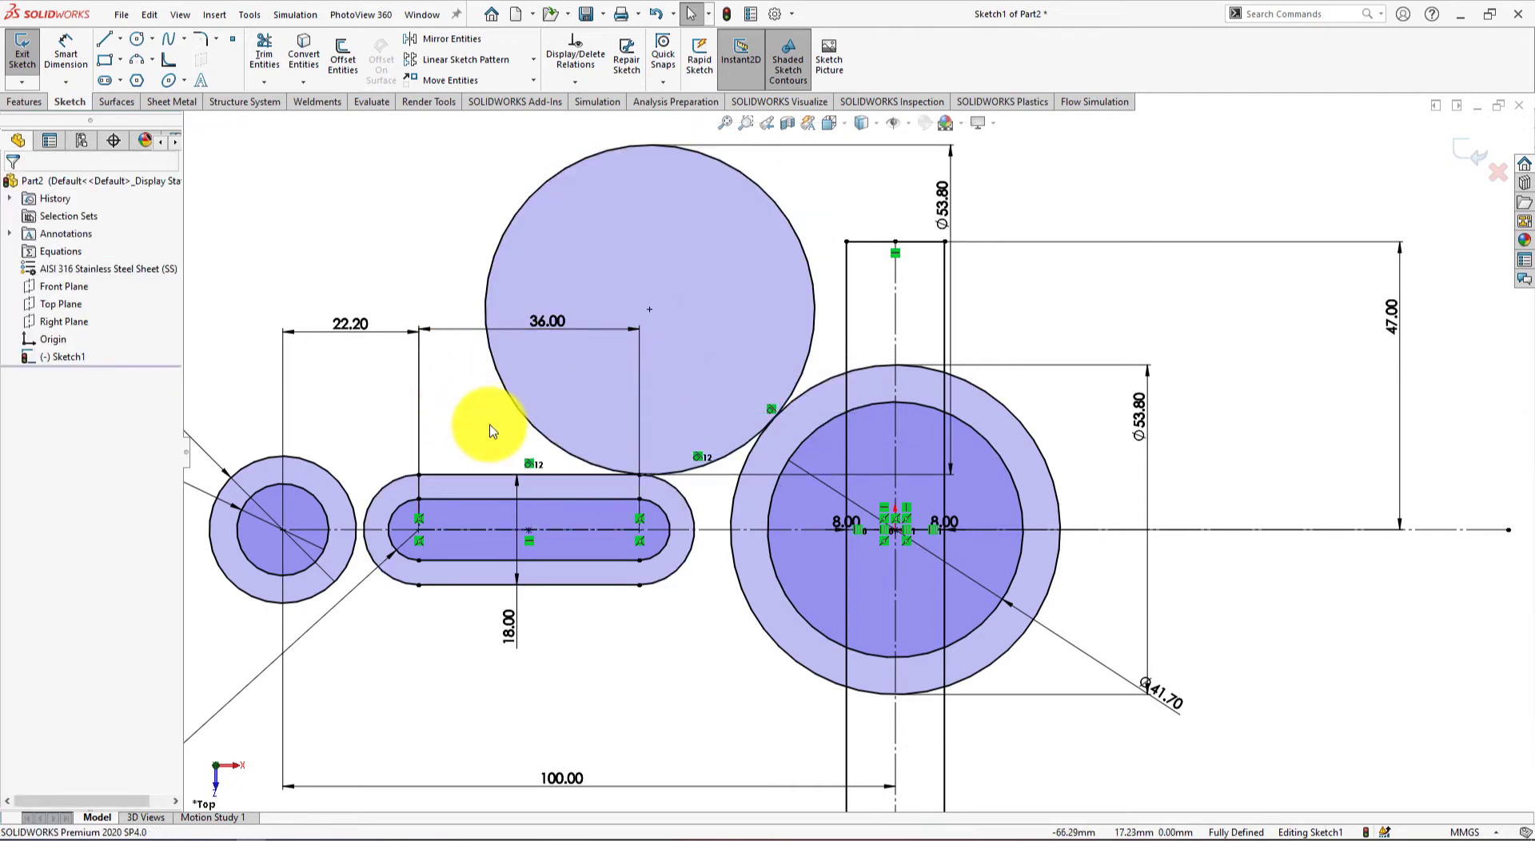
Check the reference drawing's radius beside the small ring and sketch a circle about 72.6 mm in diameter above that ring
scroll(520, 419, "up", 4)
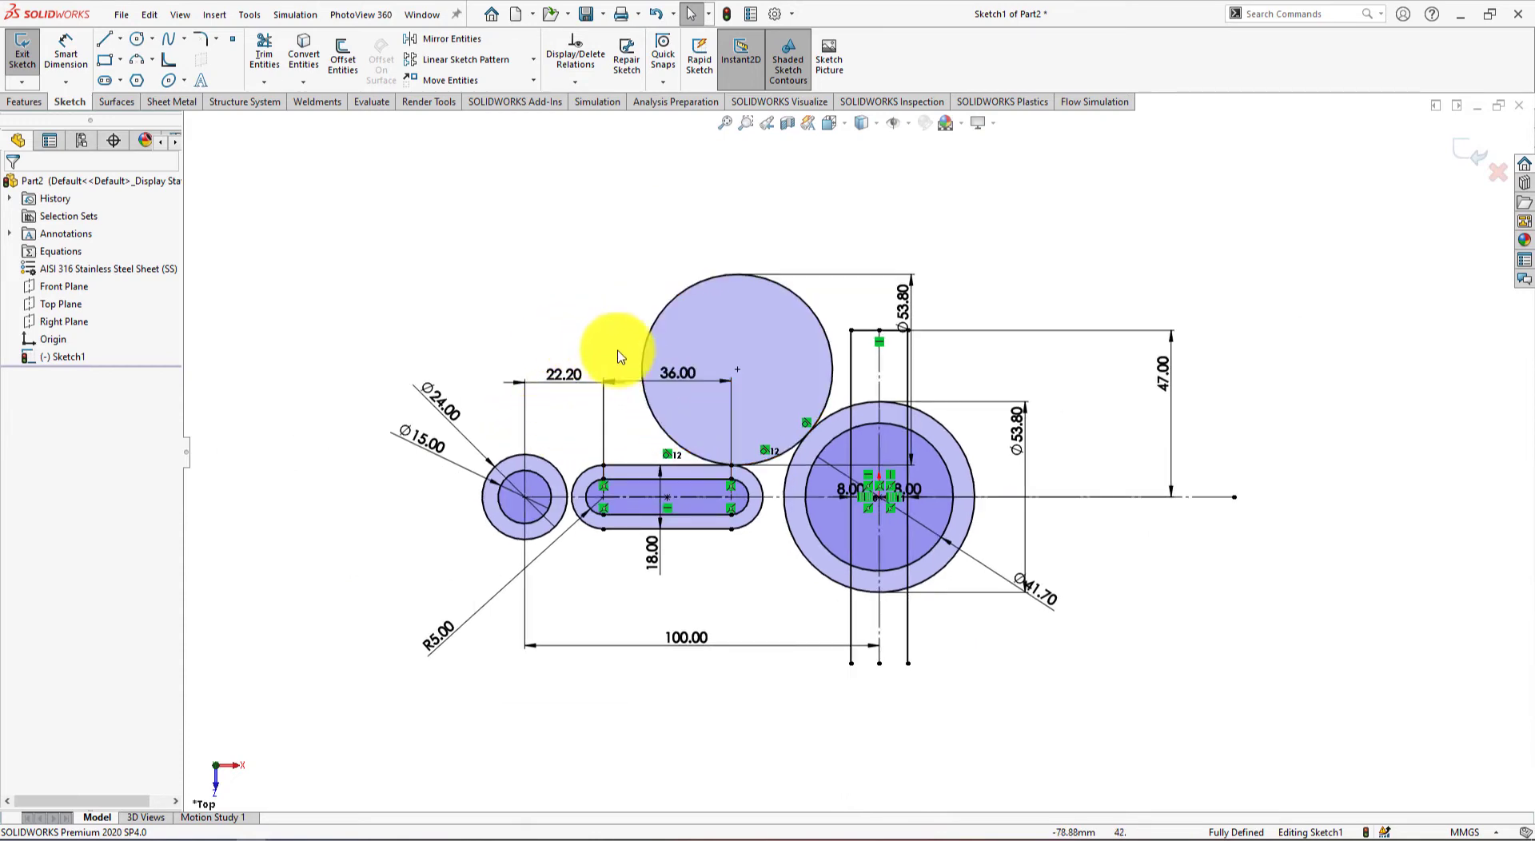
key("alt+Tab")
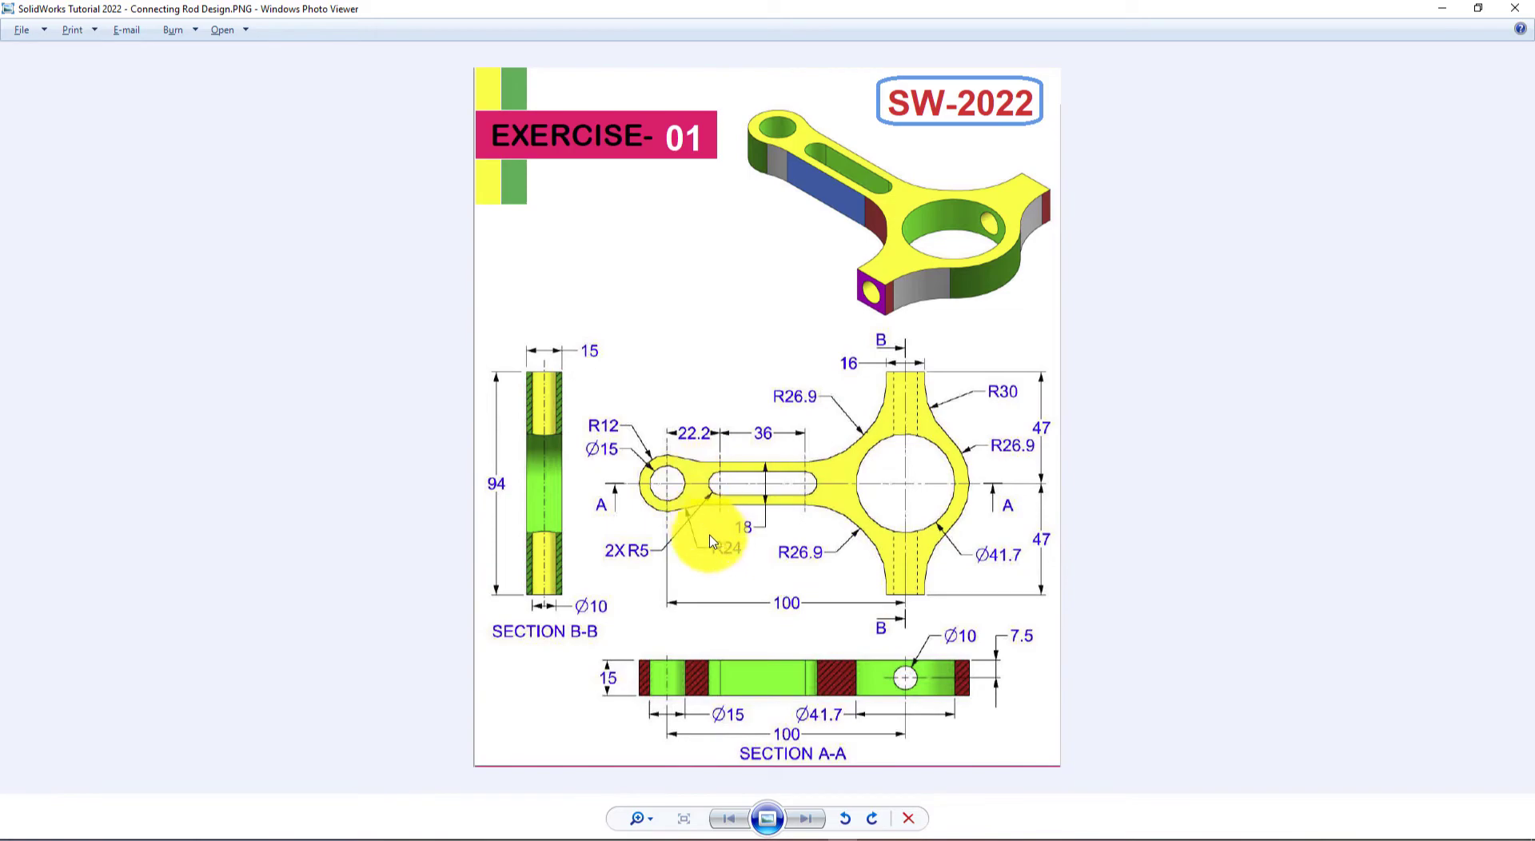
key("alt+Tab")
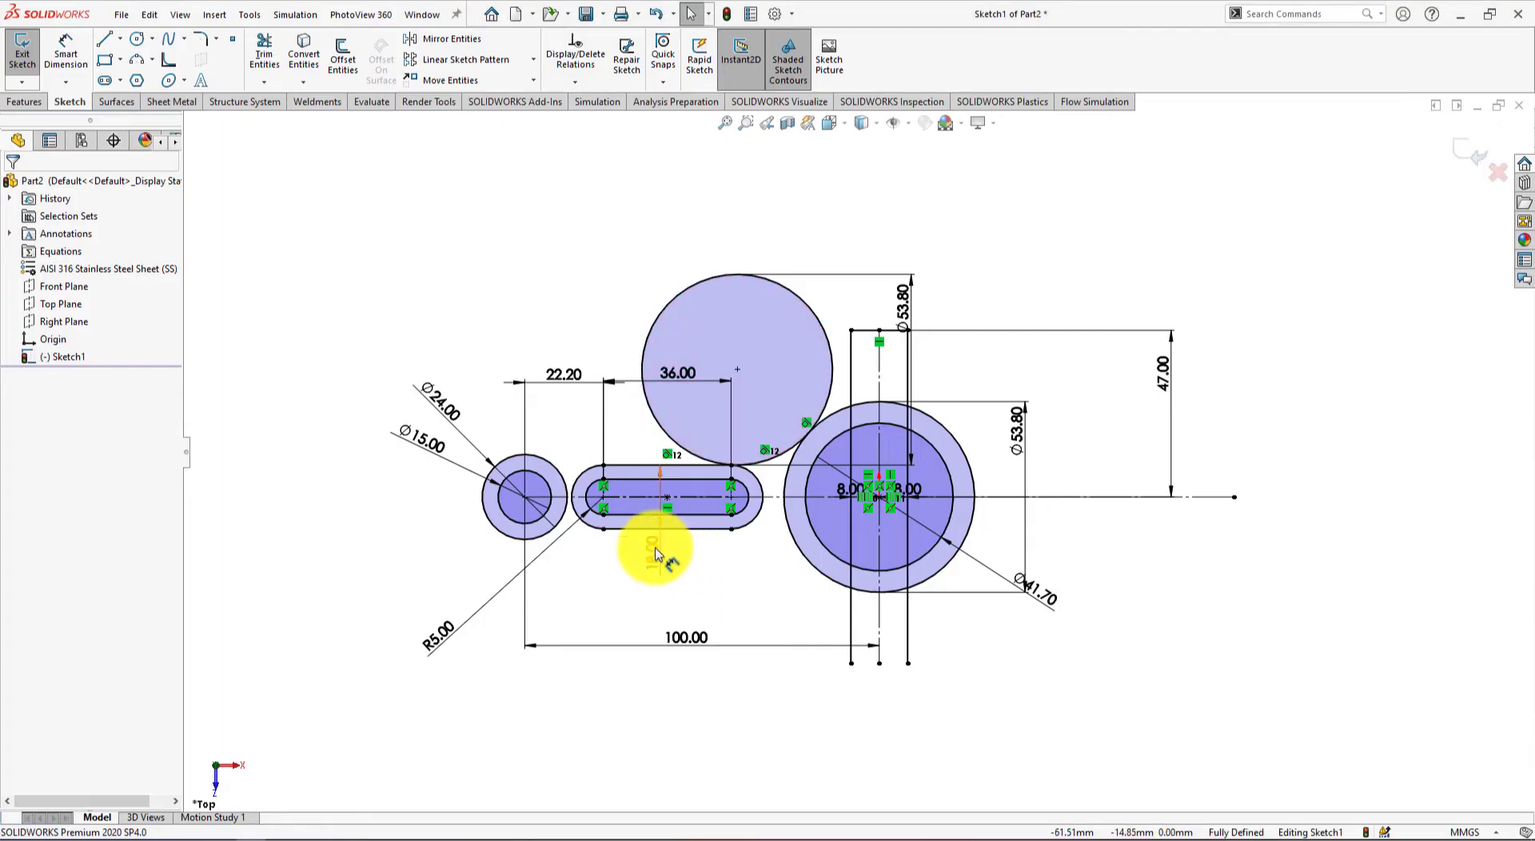
left_click(137, 40)
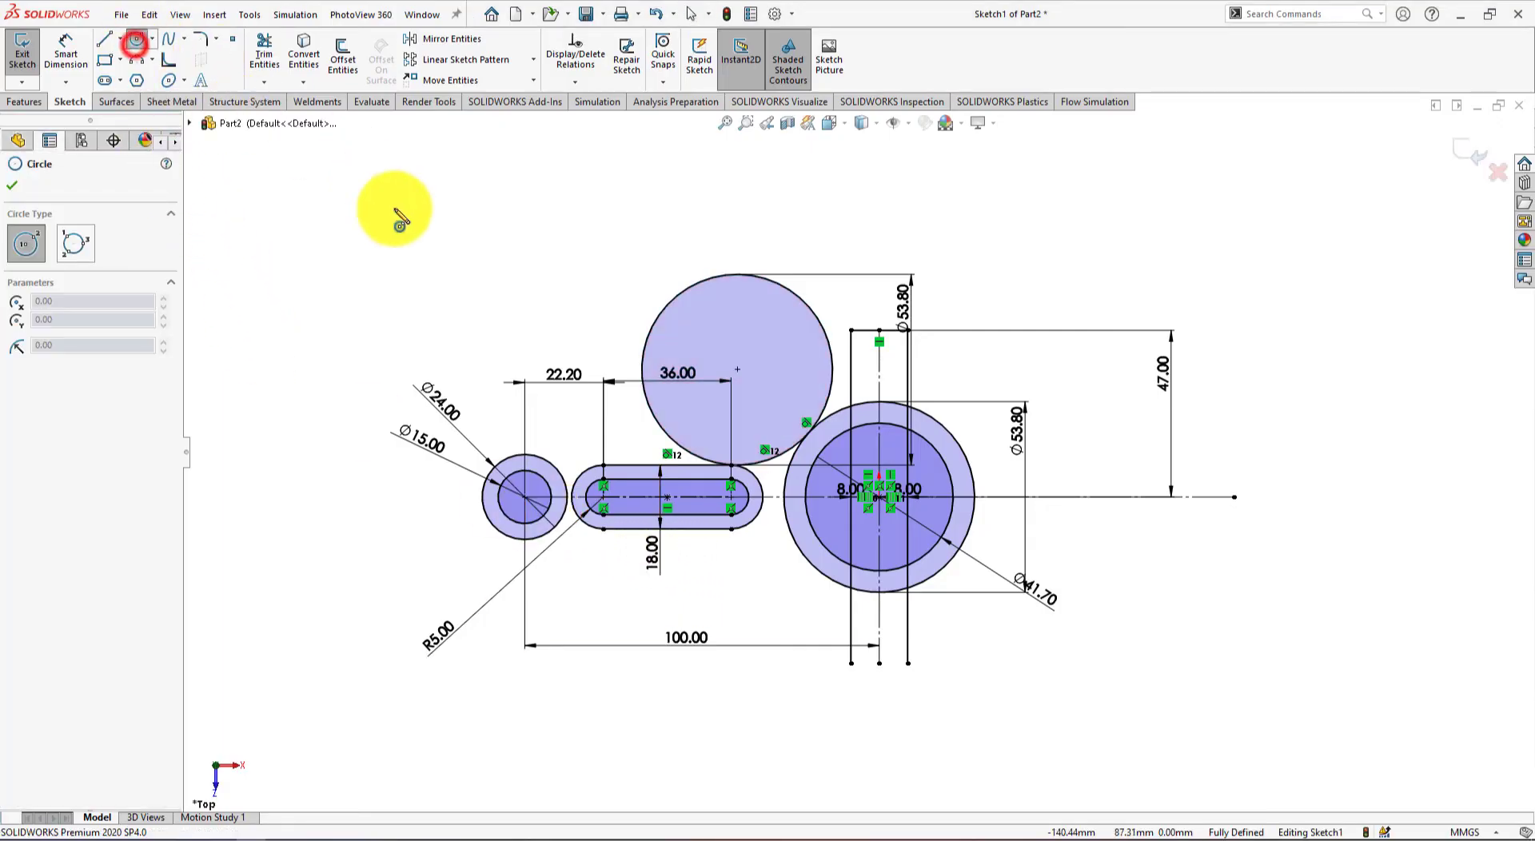
left_click(477, 284)
left_click(367, 242)
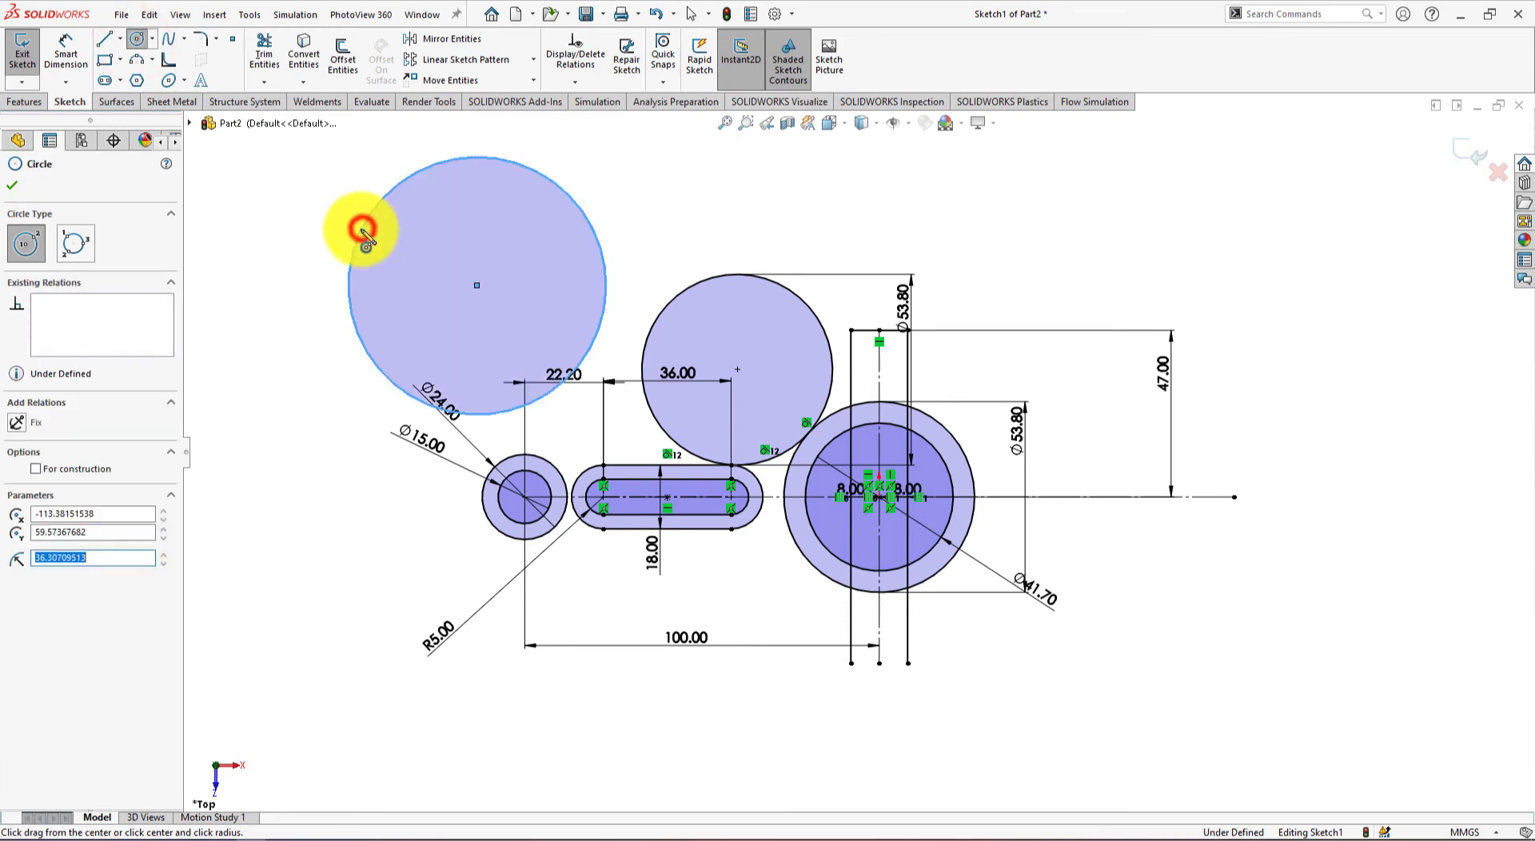
Dimension the circle above the small ring, entering its diameter as 2*24 after checking the radius on the reference drawing
left_click(64, 54)
left_click(600, 244)
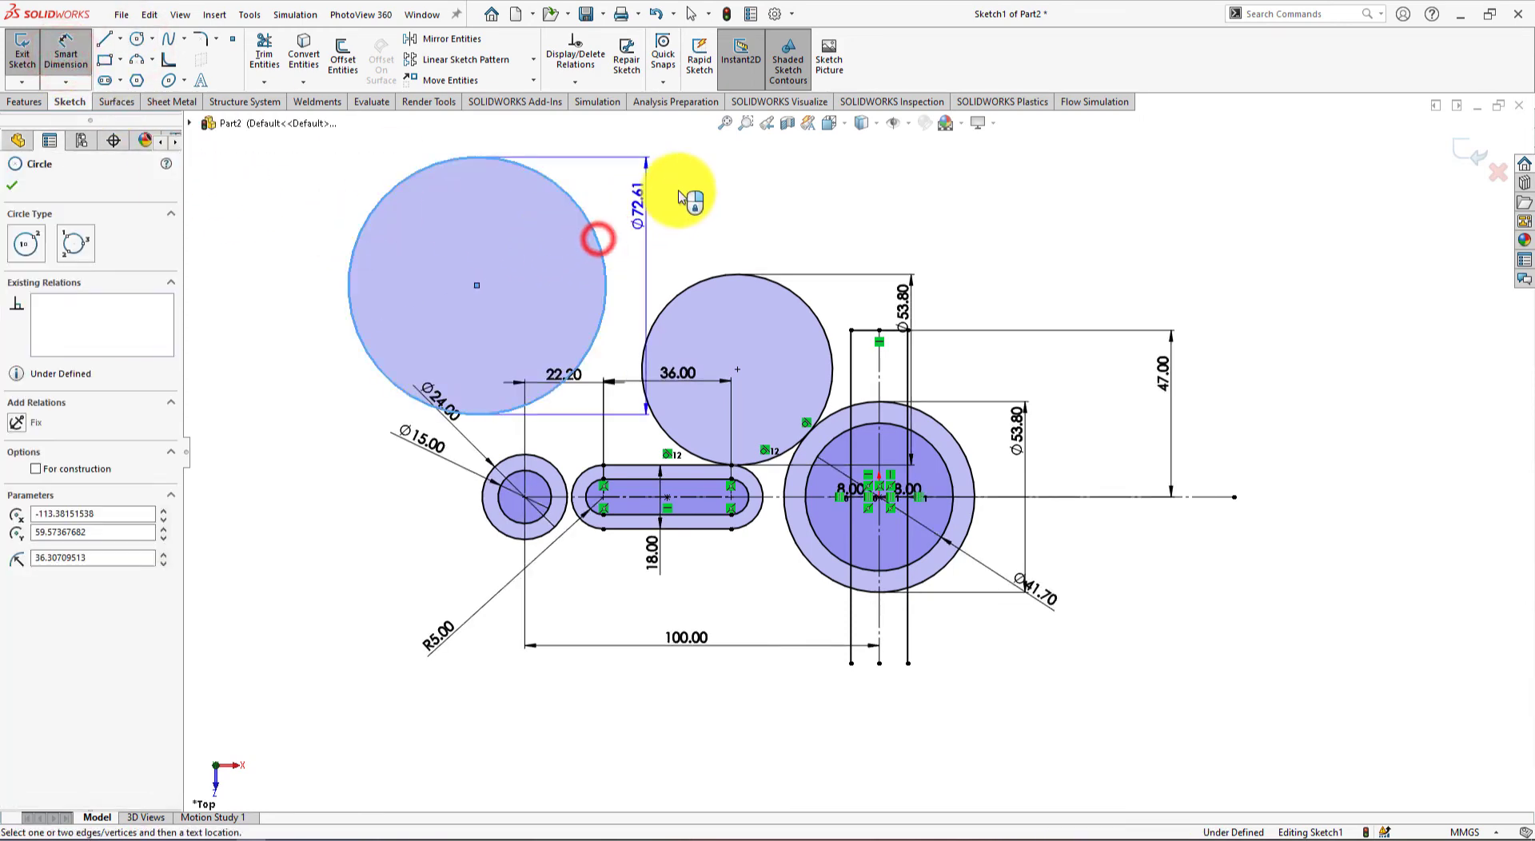
left_click(653, 175)
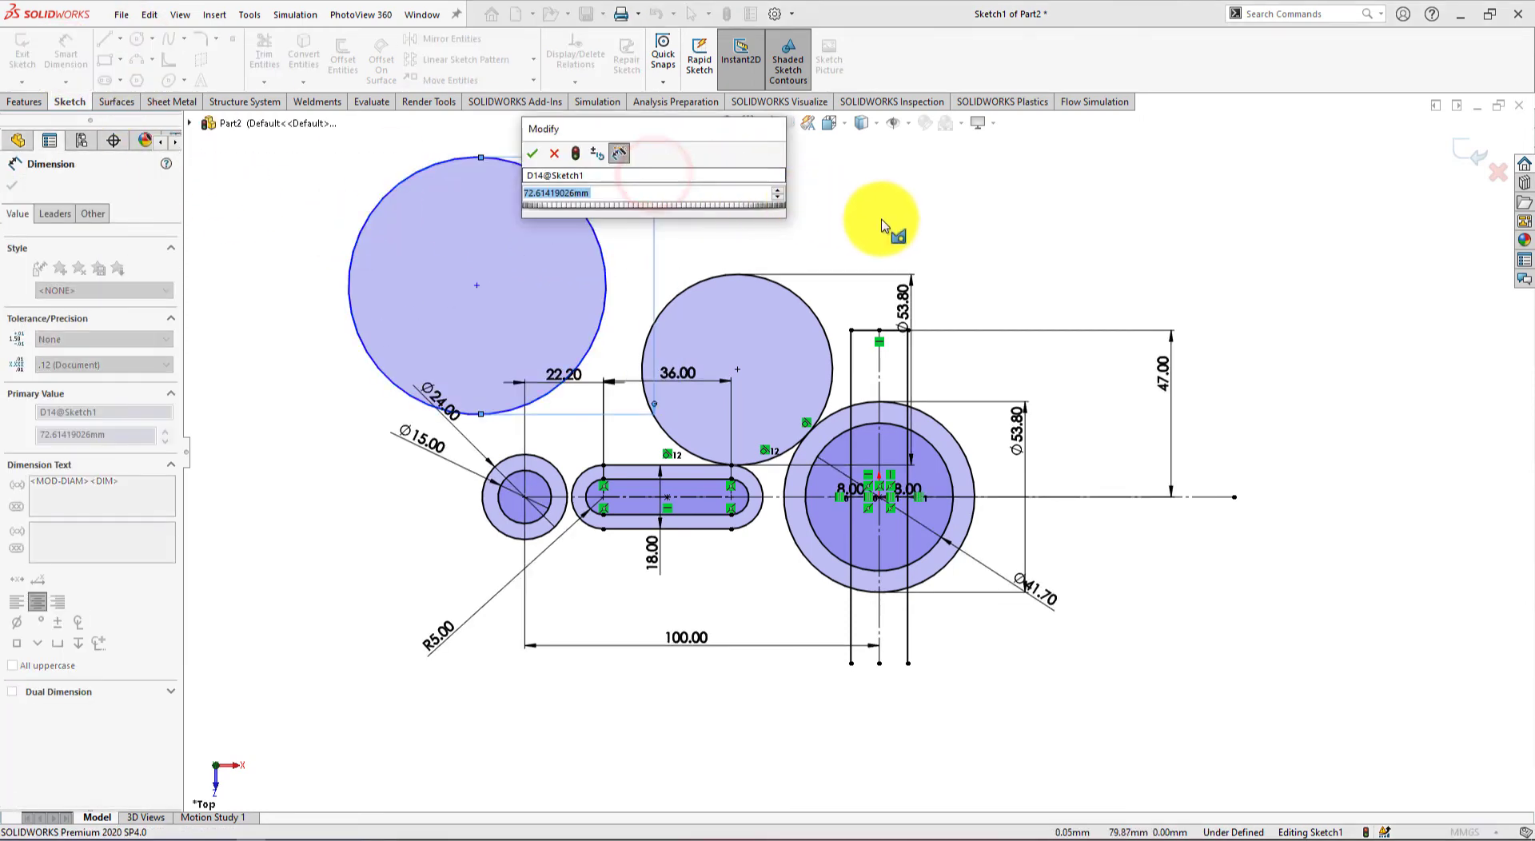
key("alt+Tab")
key("alt+Tab")
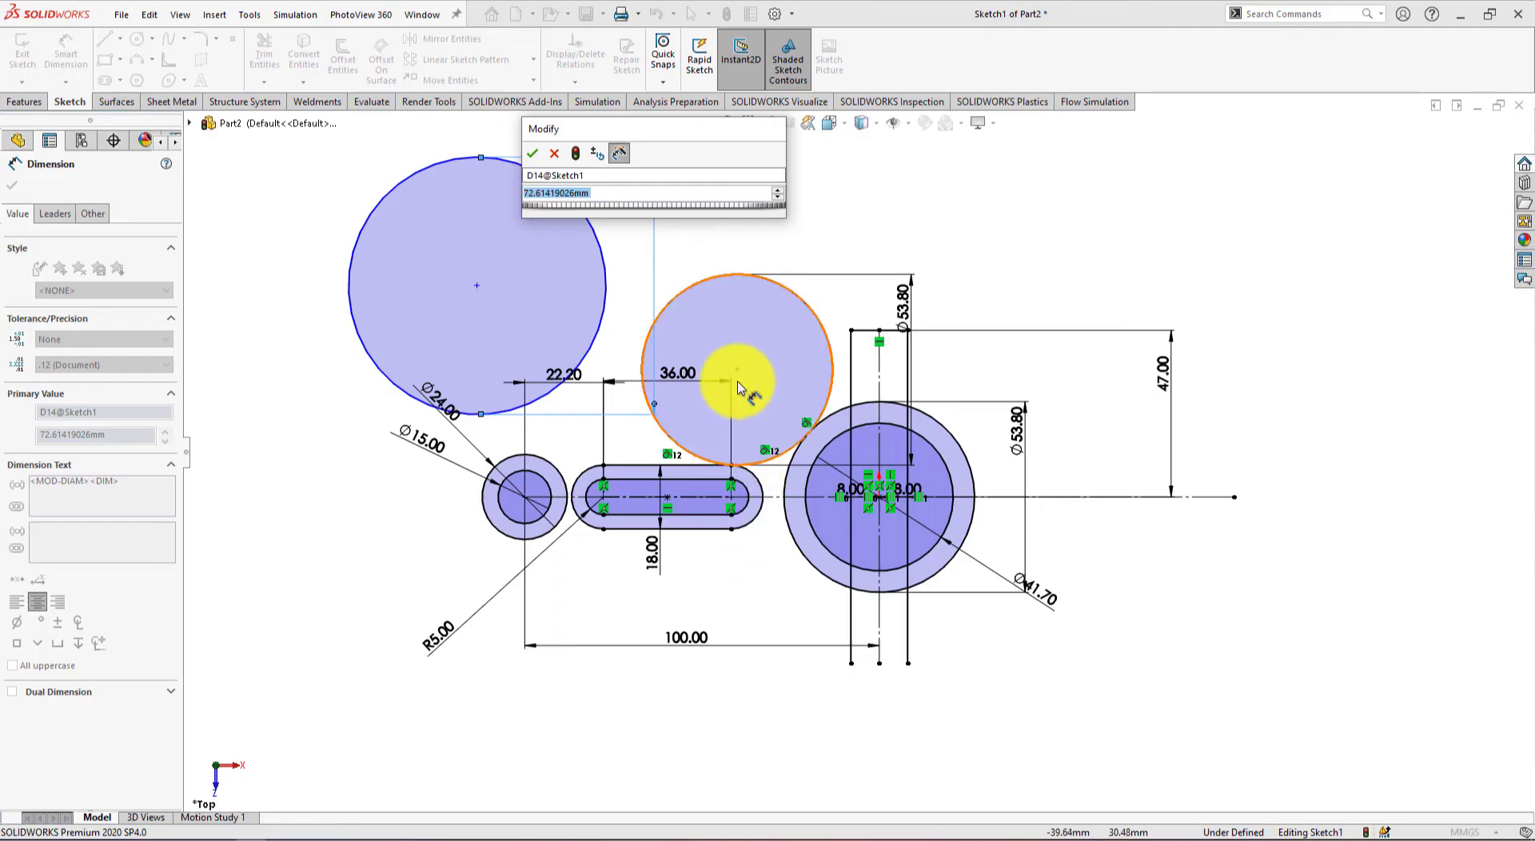
type("2")
type("24")
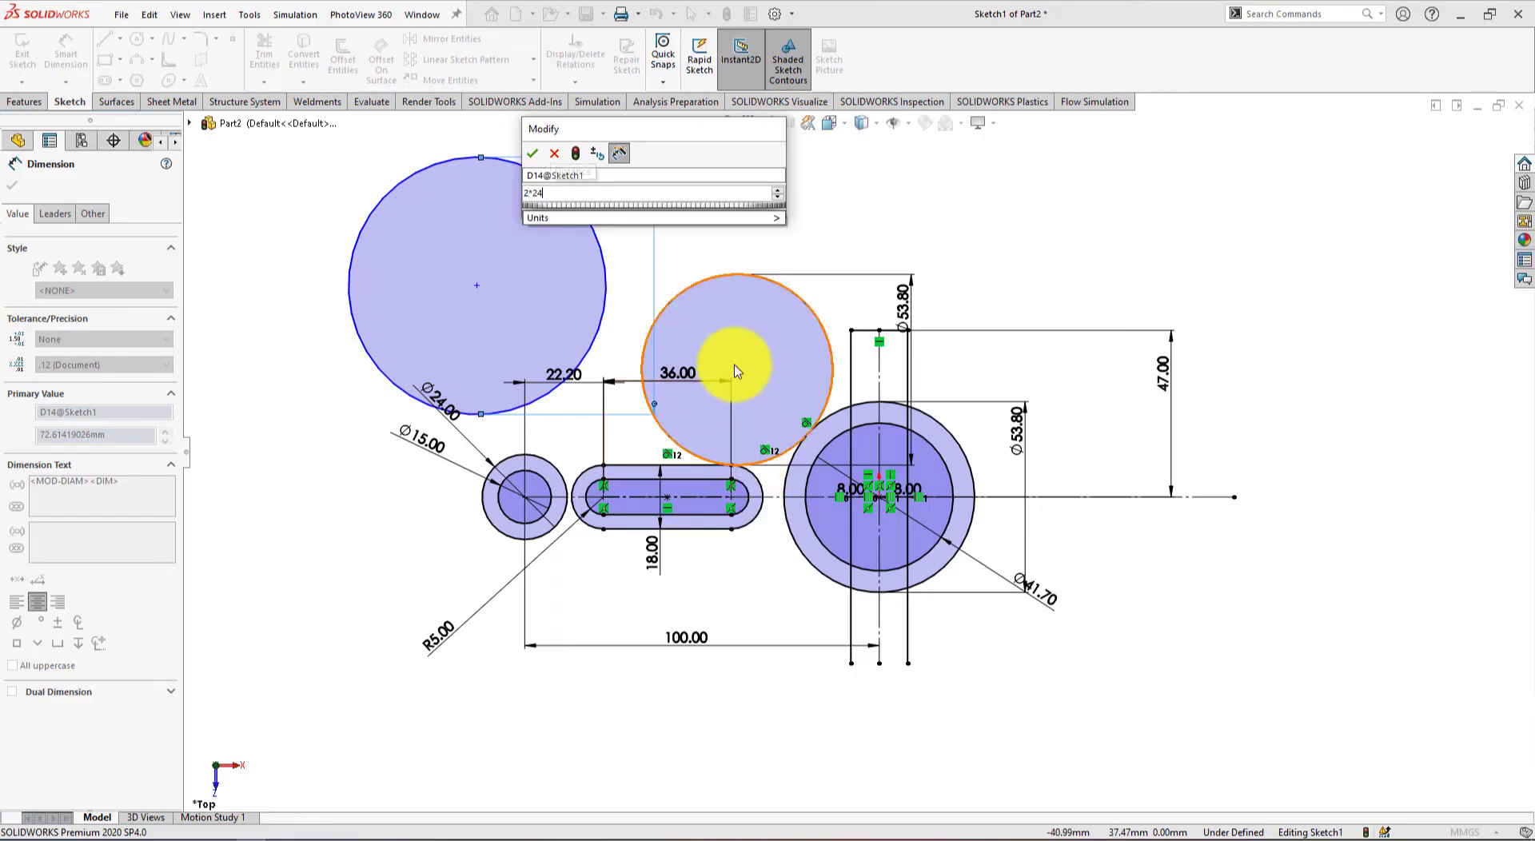
key("Return")
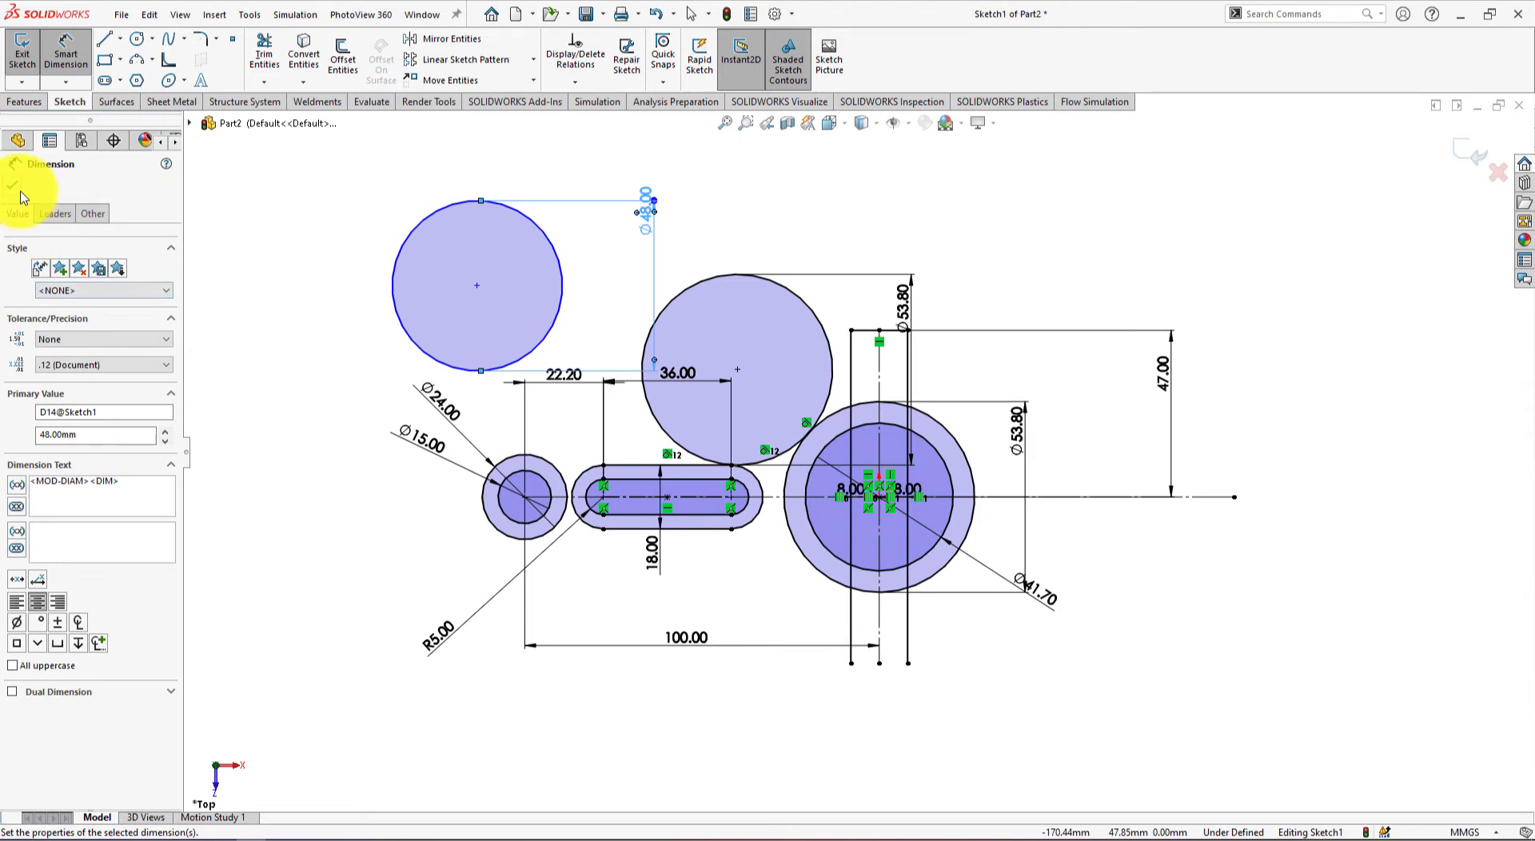
left_click(13, 187)
Make the 48 mm circle tangent to the small ring's outer circle
scroll(500, 489, "down", 2)
left_click(521, 454)
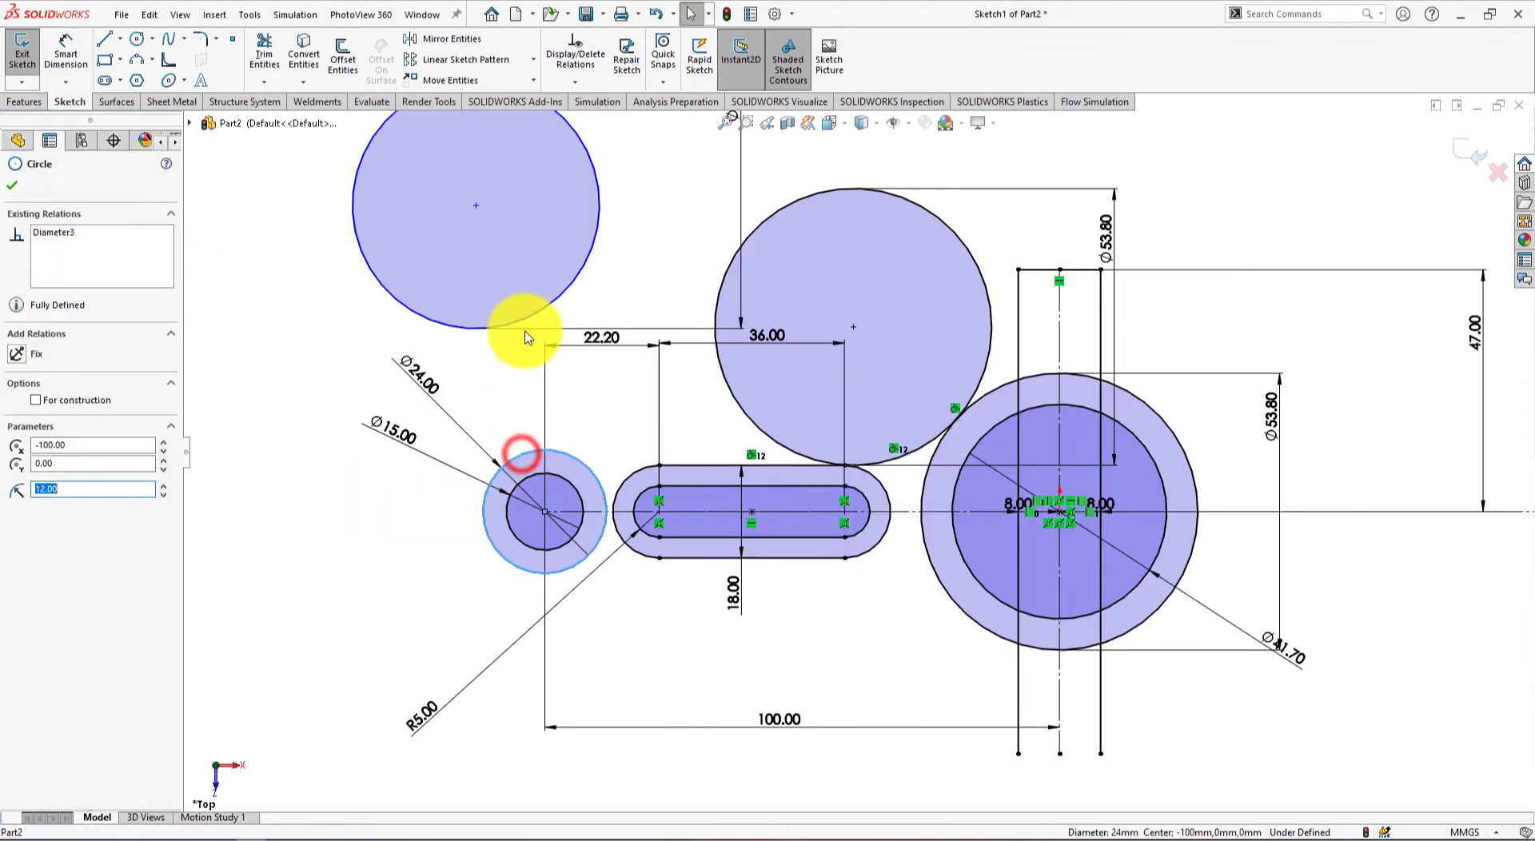
left_click(534, 318, "ctrl")
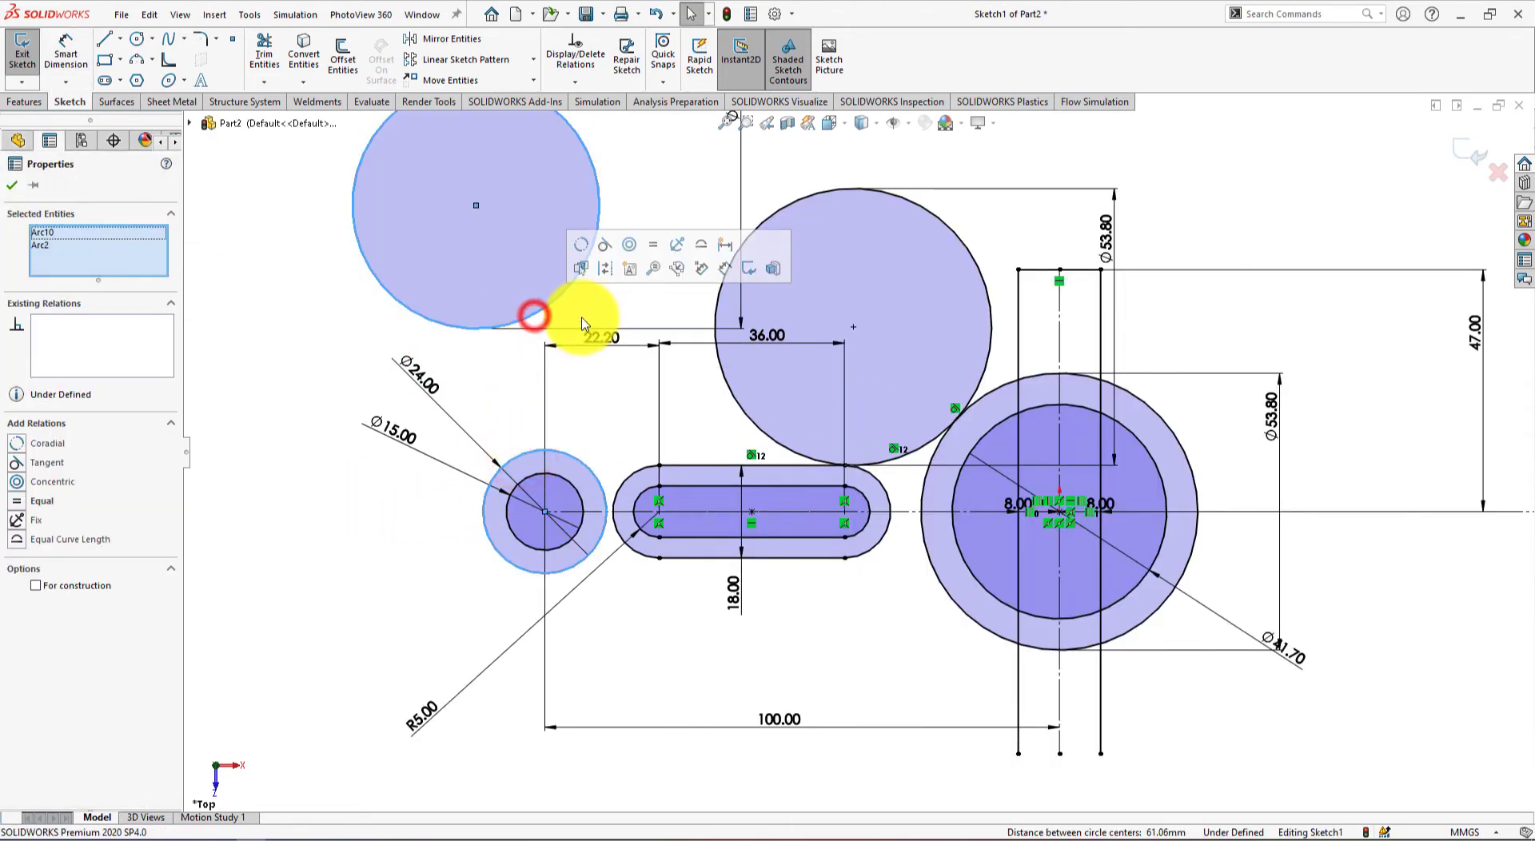
left_click(600, 245)
left_click(692, 414)
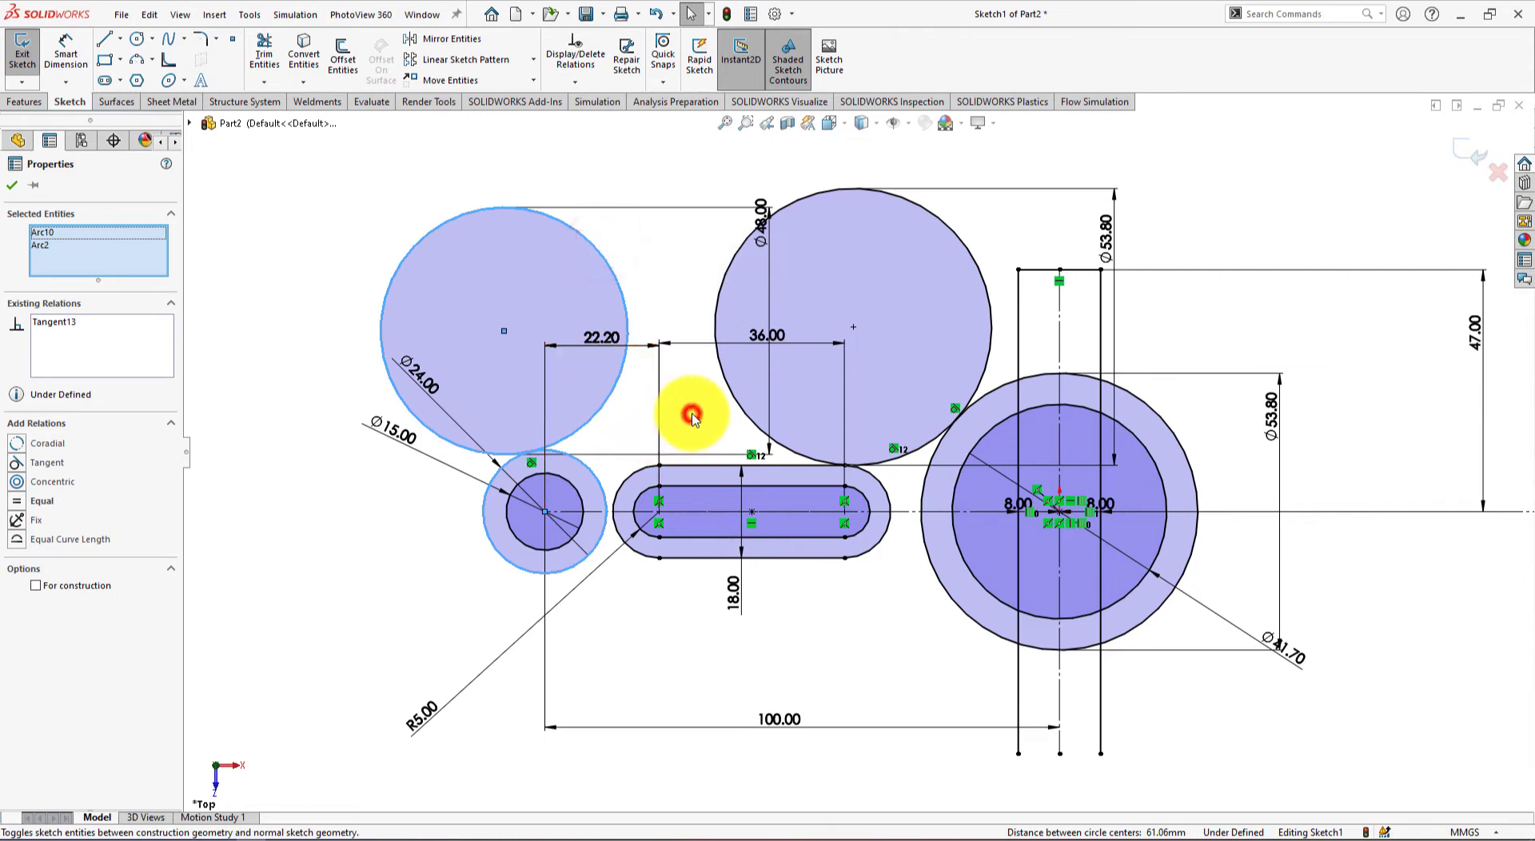
Make the 48 mm circle tangent to the outer slot's end arc nearest the small ring
left_click(594, 418)
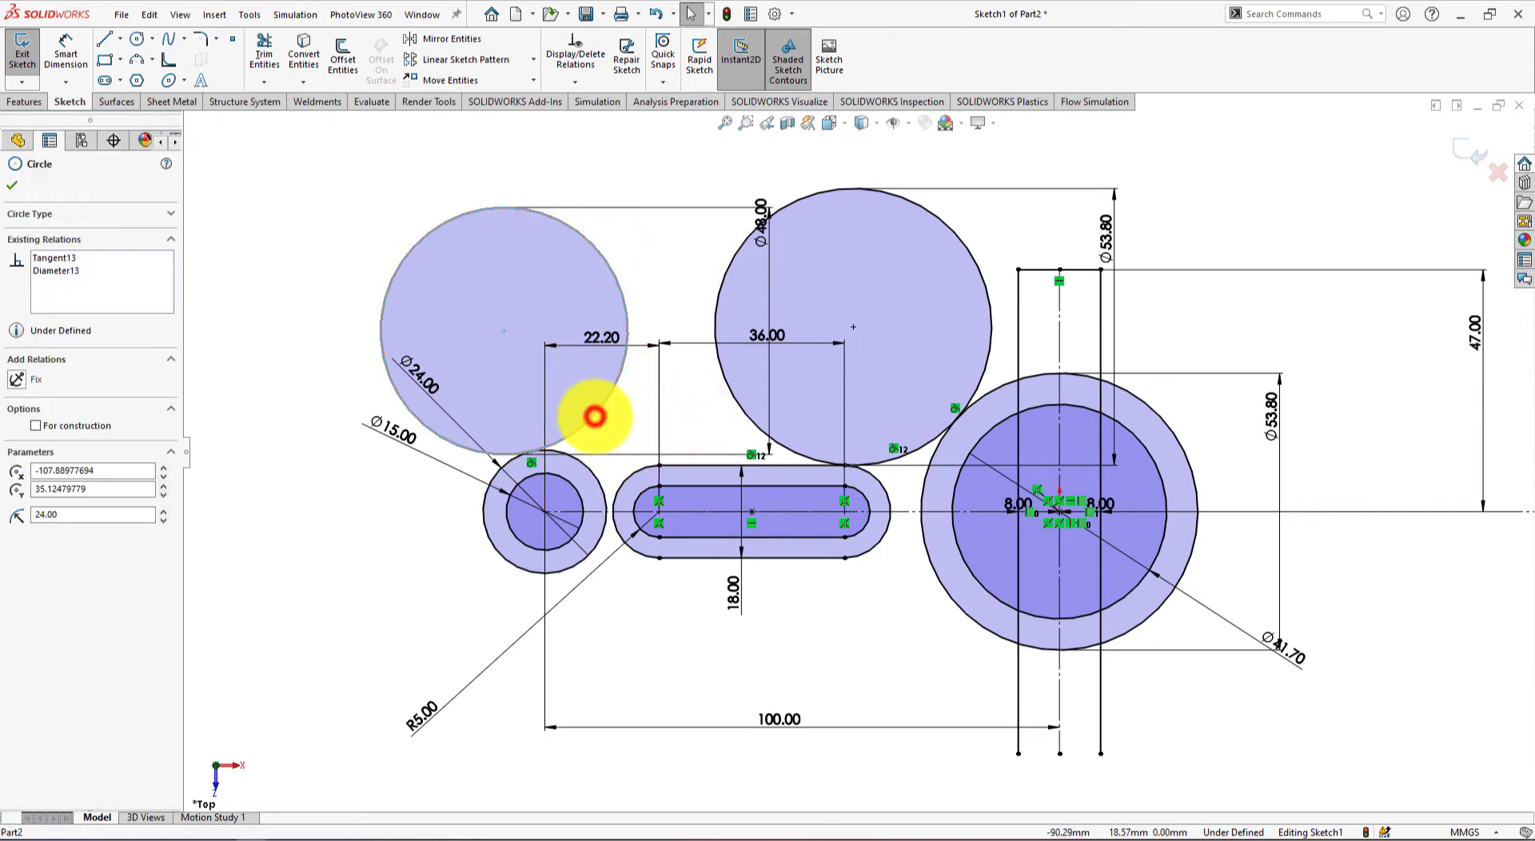
left_click(628, 480, "ctrl")
left_click(721, 409)
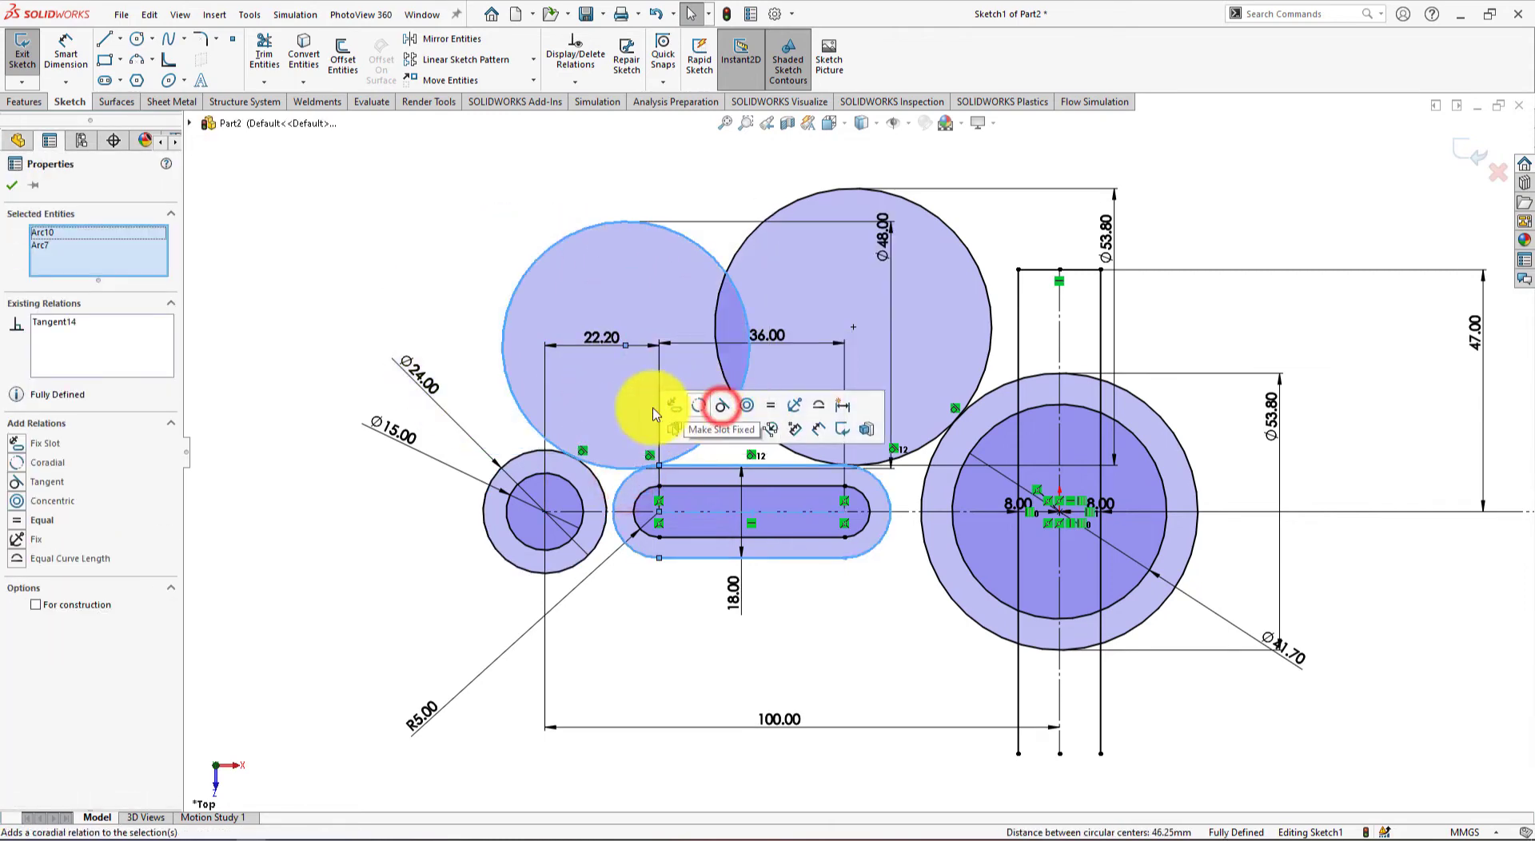
left_click(357, 297)
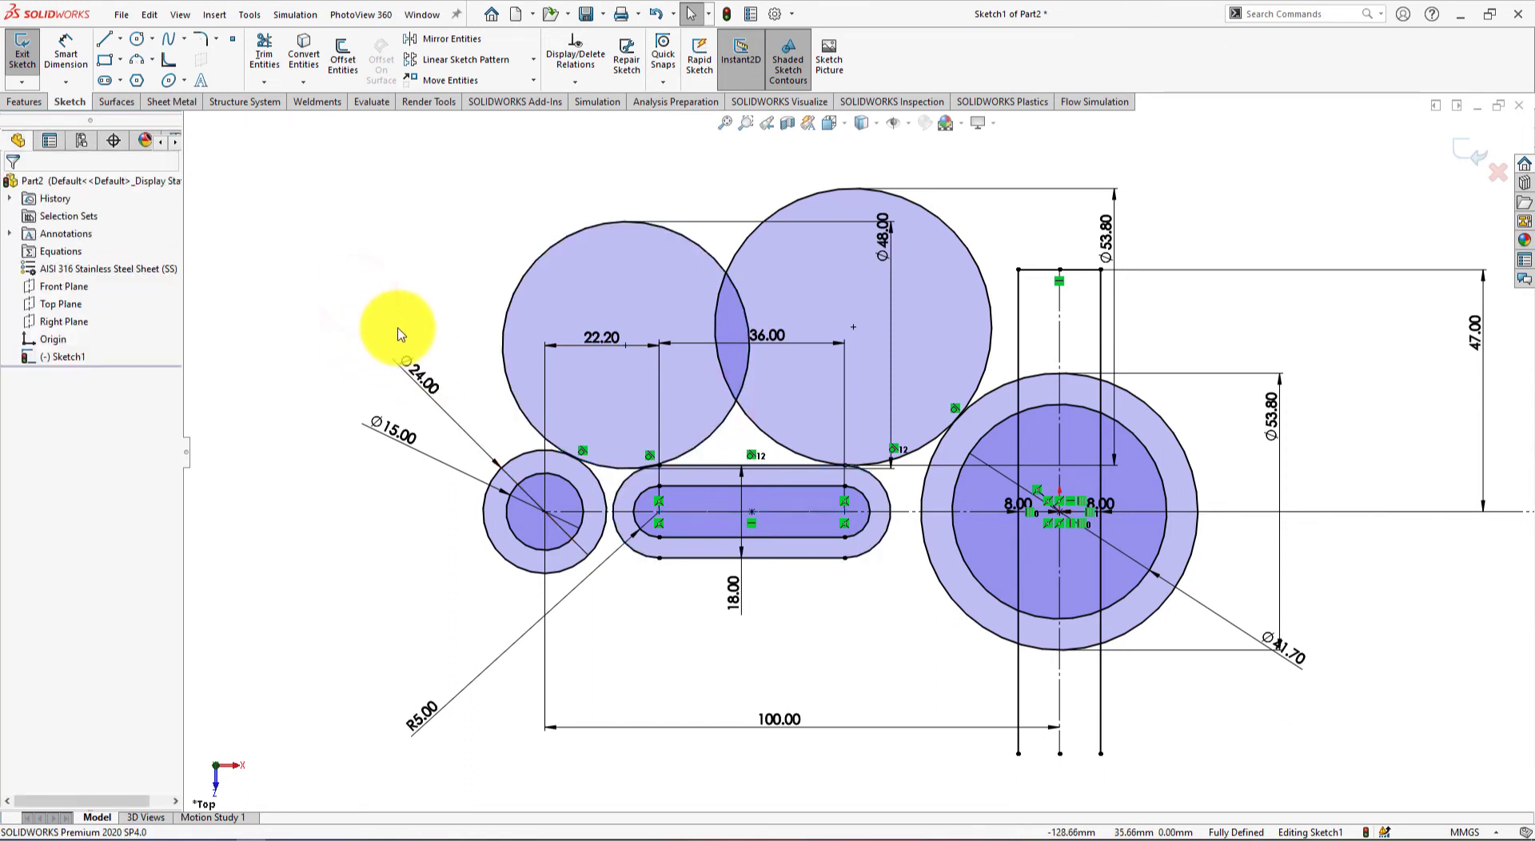
Check the outline on the reference drawing and try to power trim the 48 mm circle to its short blend arc
left_click(263, 54)
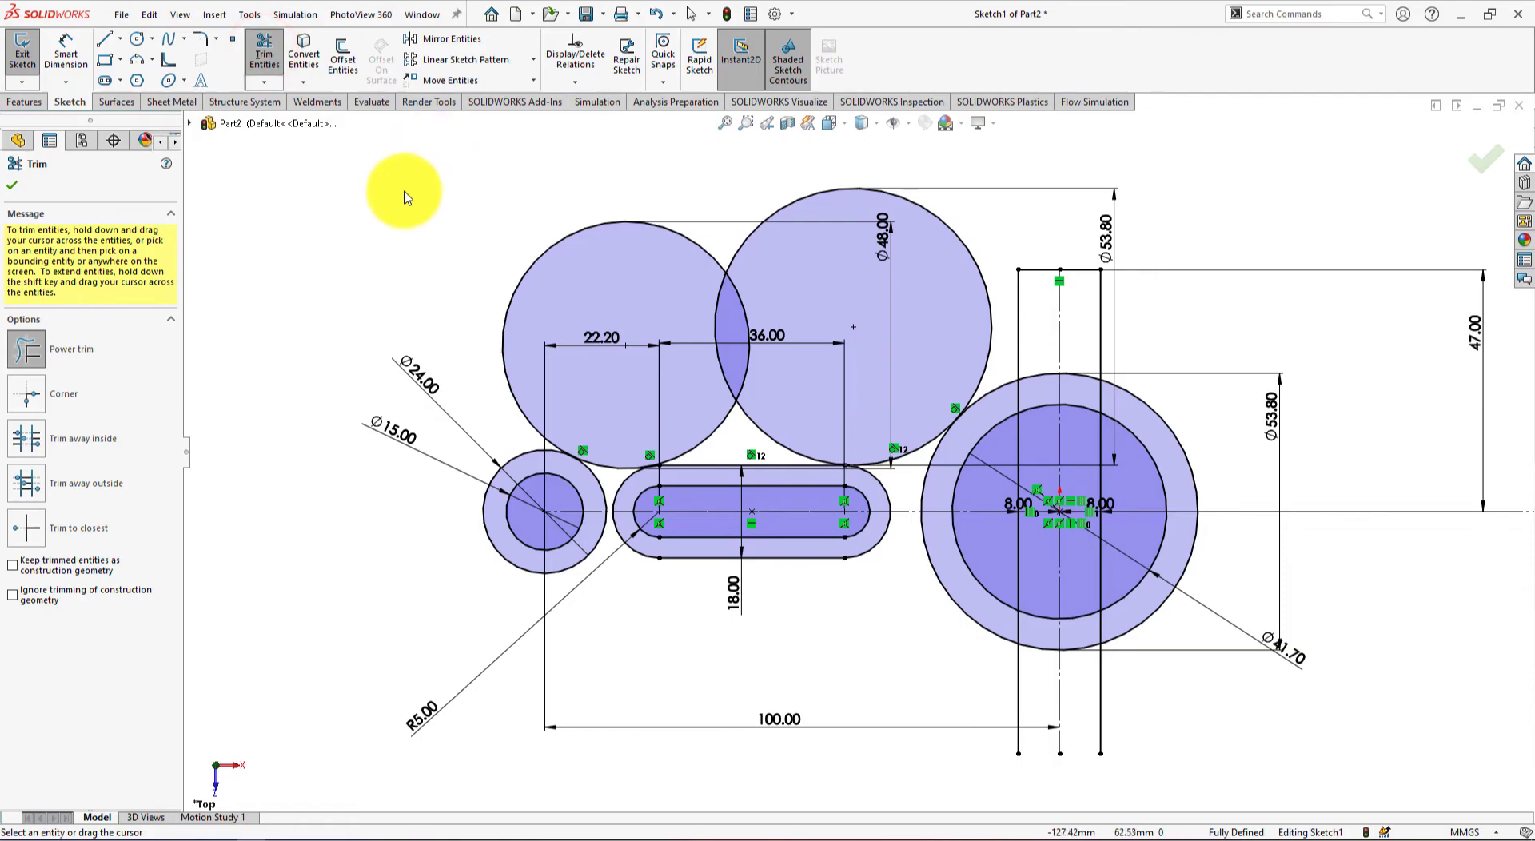
key("alt+Tab")
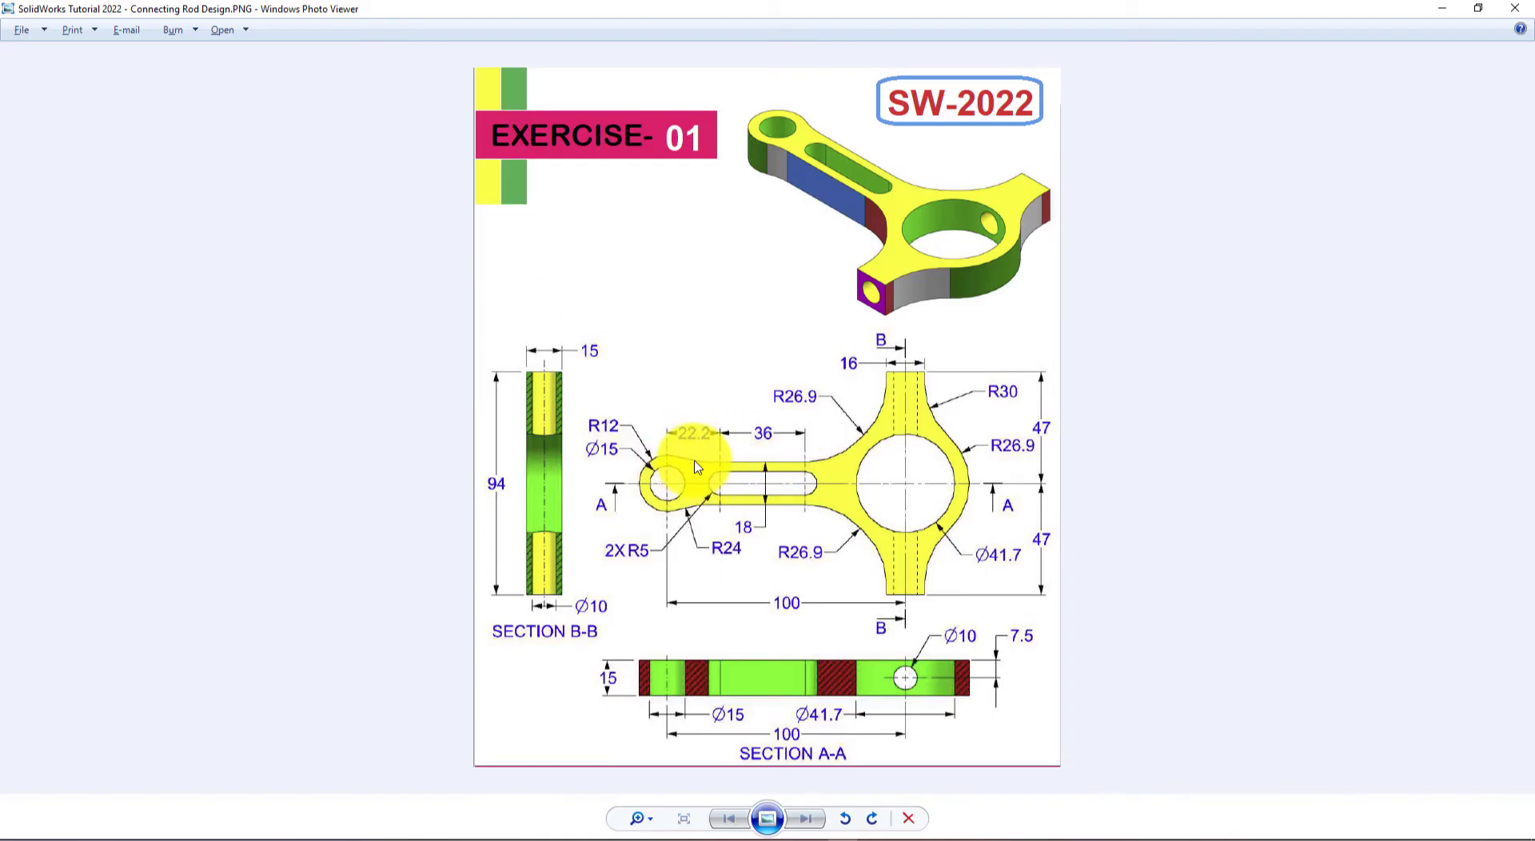
key("alt+Tab")
left_click(468, 356)
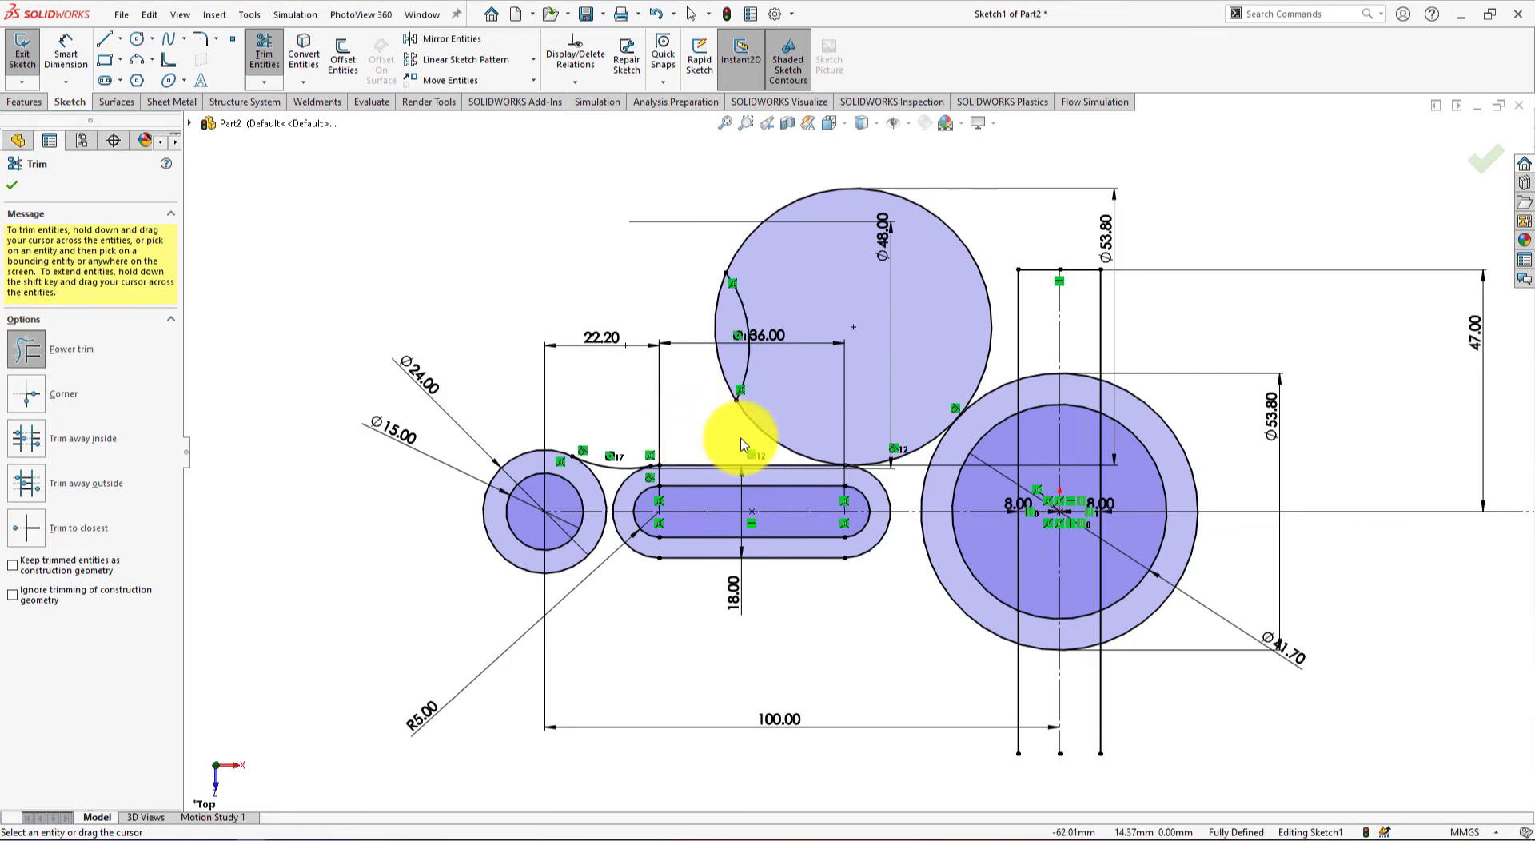
Check the reference drawing, try to trim the 53.8 mm circle above the slot, and undo that trim
key("alt+Tab")
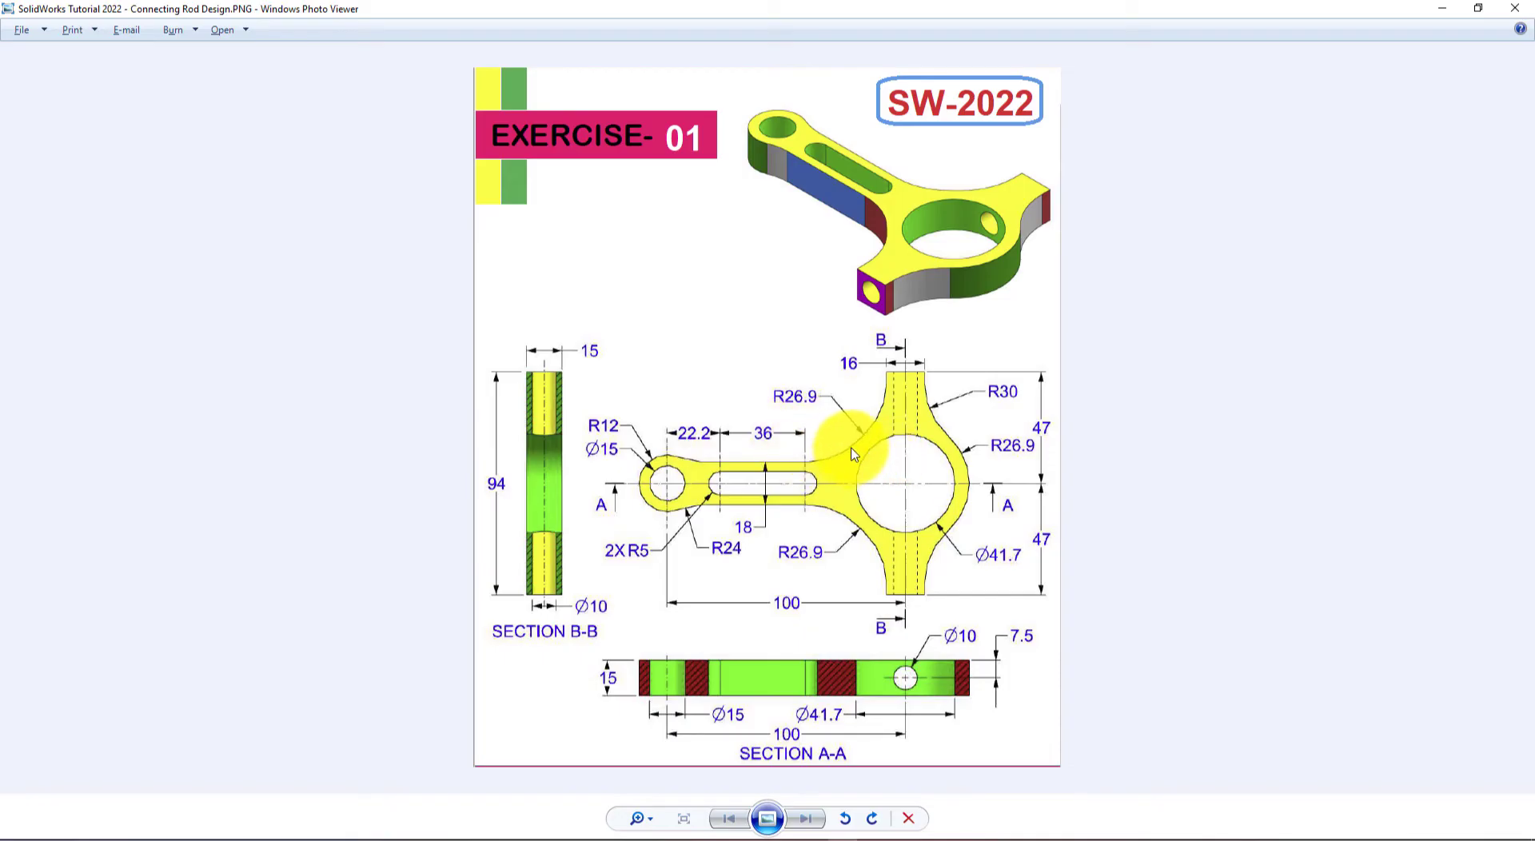
key("alt+Tab")
left_click(737, 436)
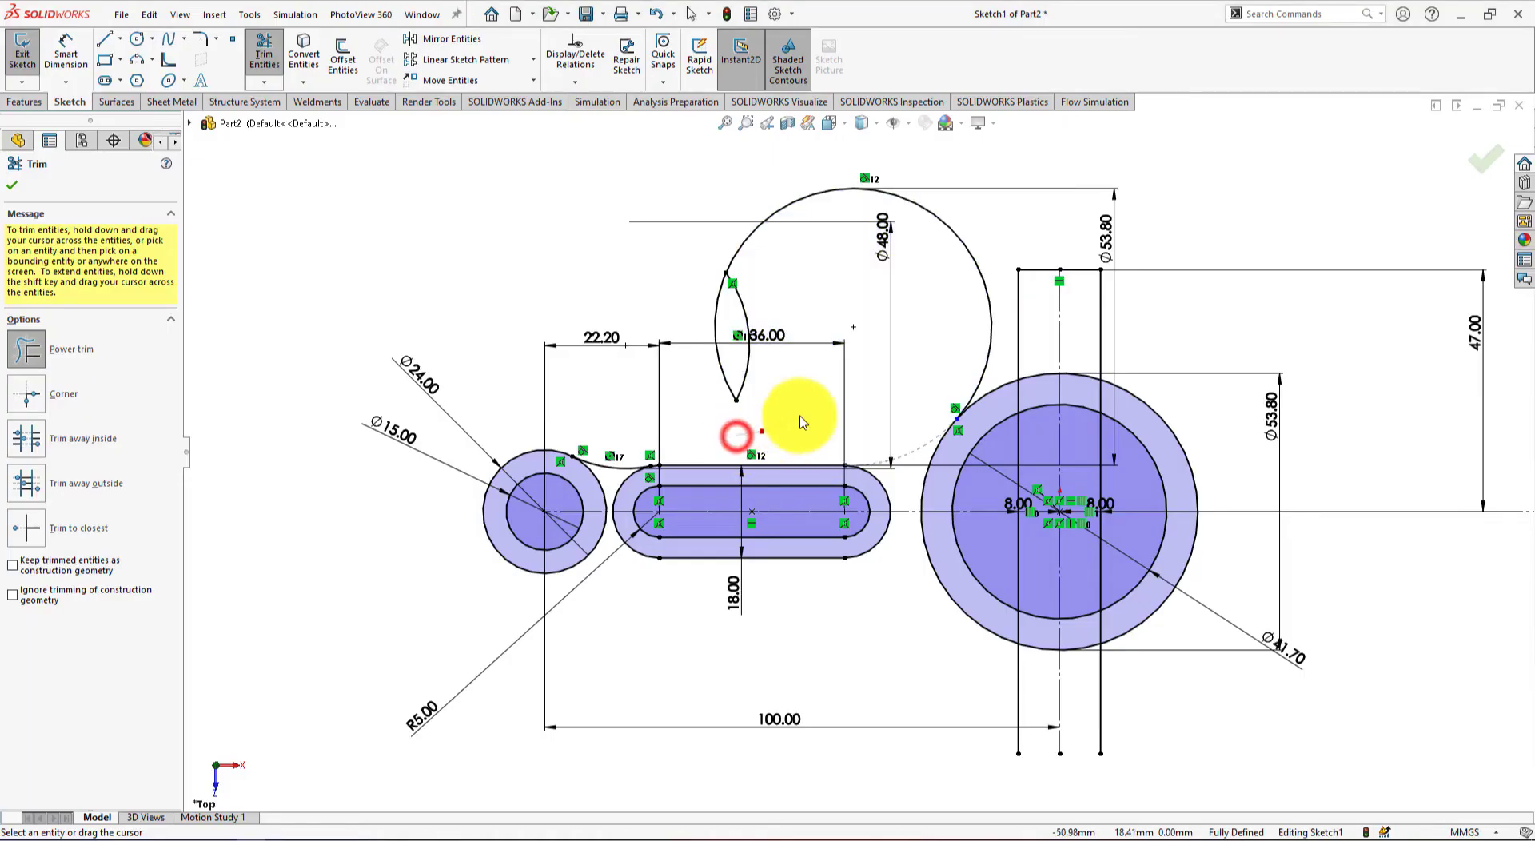
mouse_move(806, 369)
left_mouse_down()
mouse_move(703, 352)
mouse_move(783, 368)
left_mouse_up()
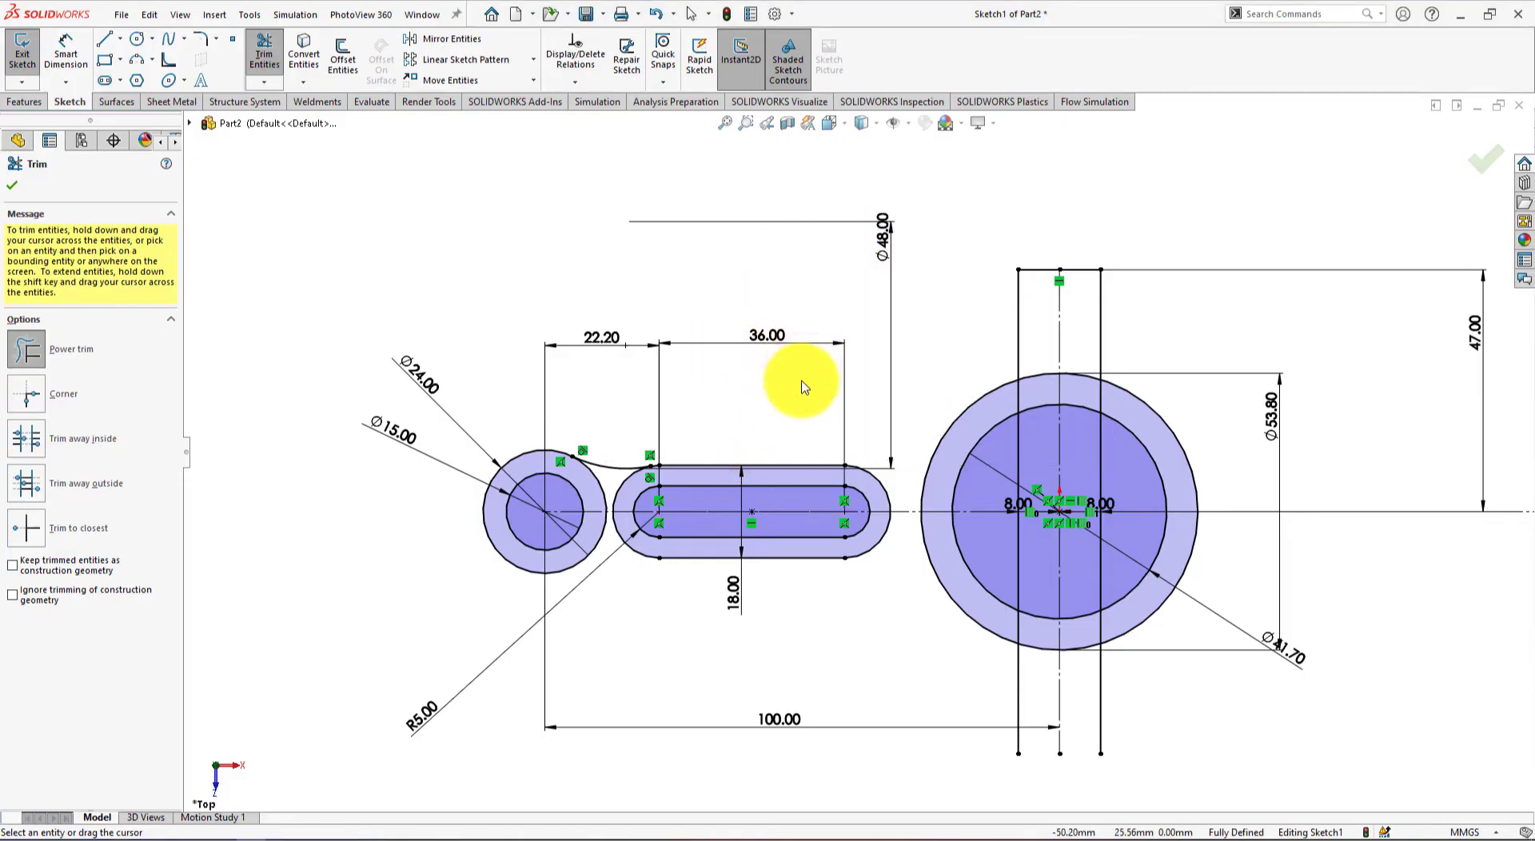
key("ctrl+z")
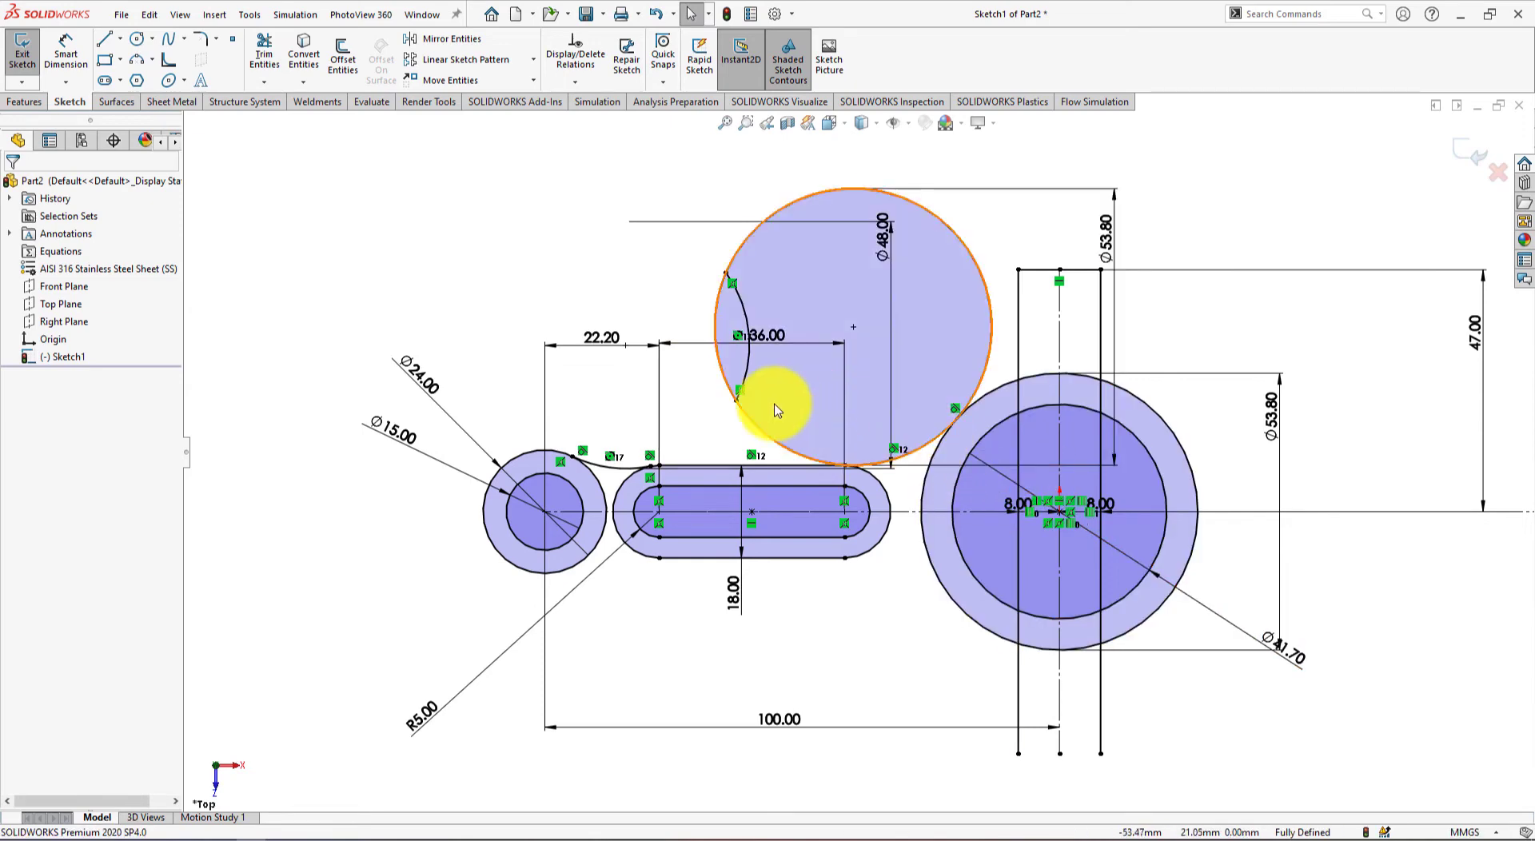
Examine where the 53.8 mm circle above the slot touches the outer slot and which edge its tangent relation uses
scroll(784, 451, "down", 5)
scroll(686, 440, "down", 8)
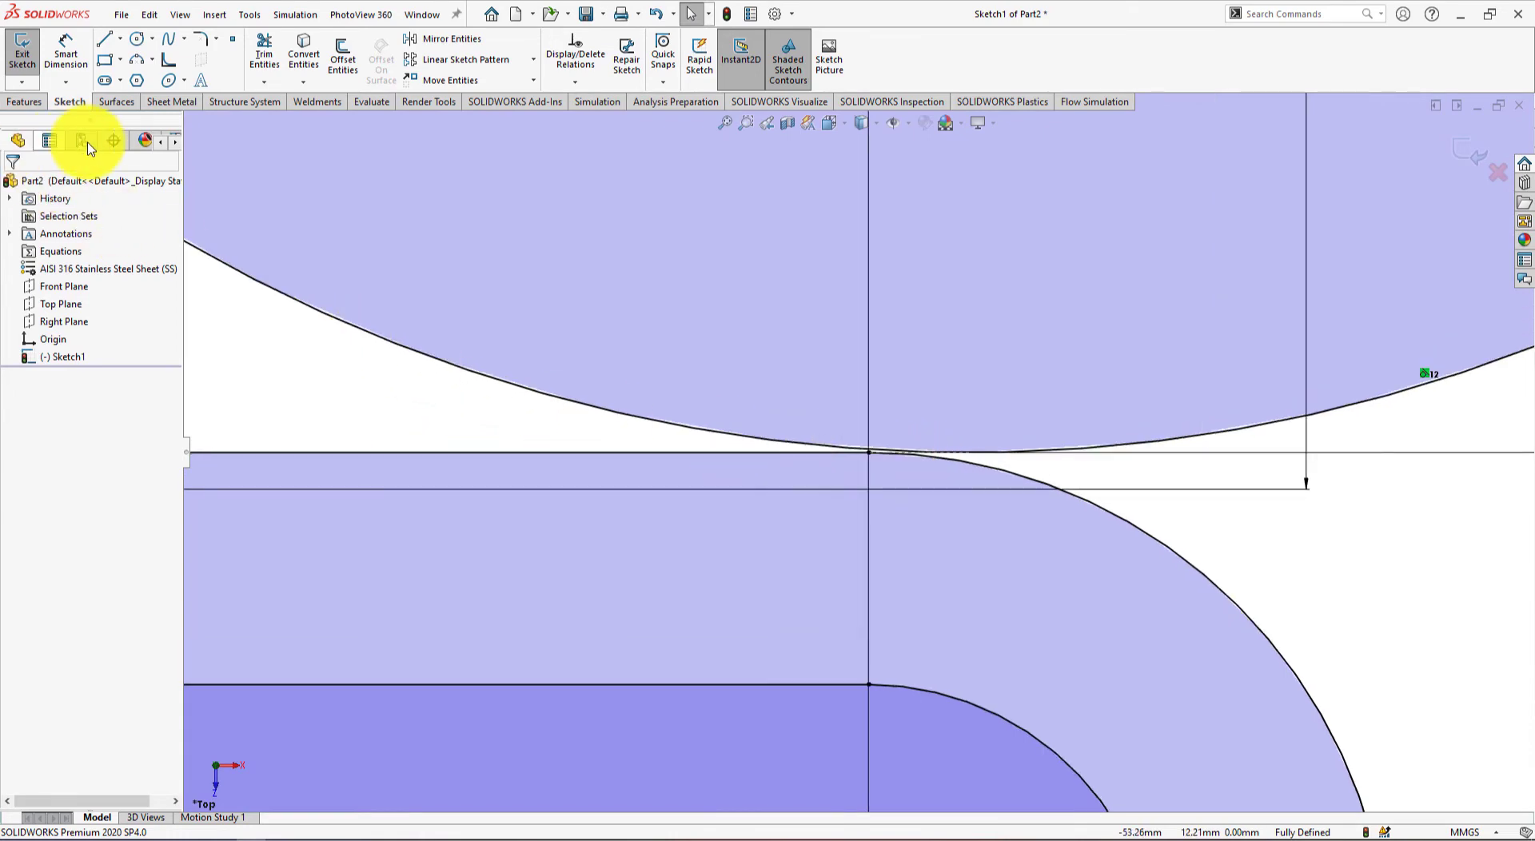
scroll(780, 412, "up", 6)
scroll(768, 412, "up", 3)
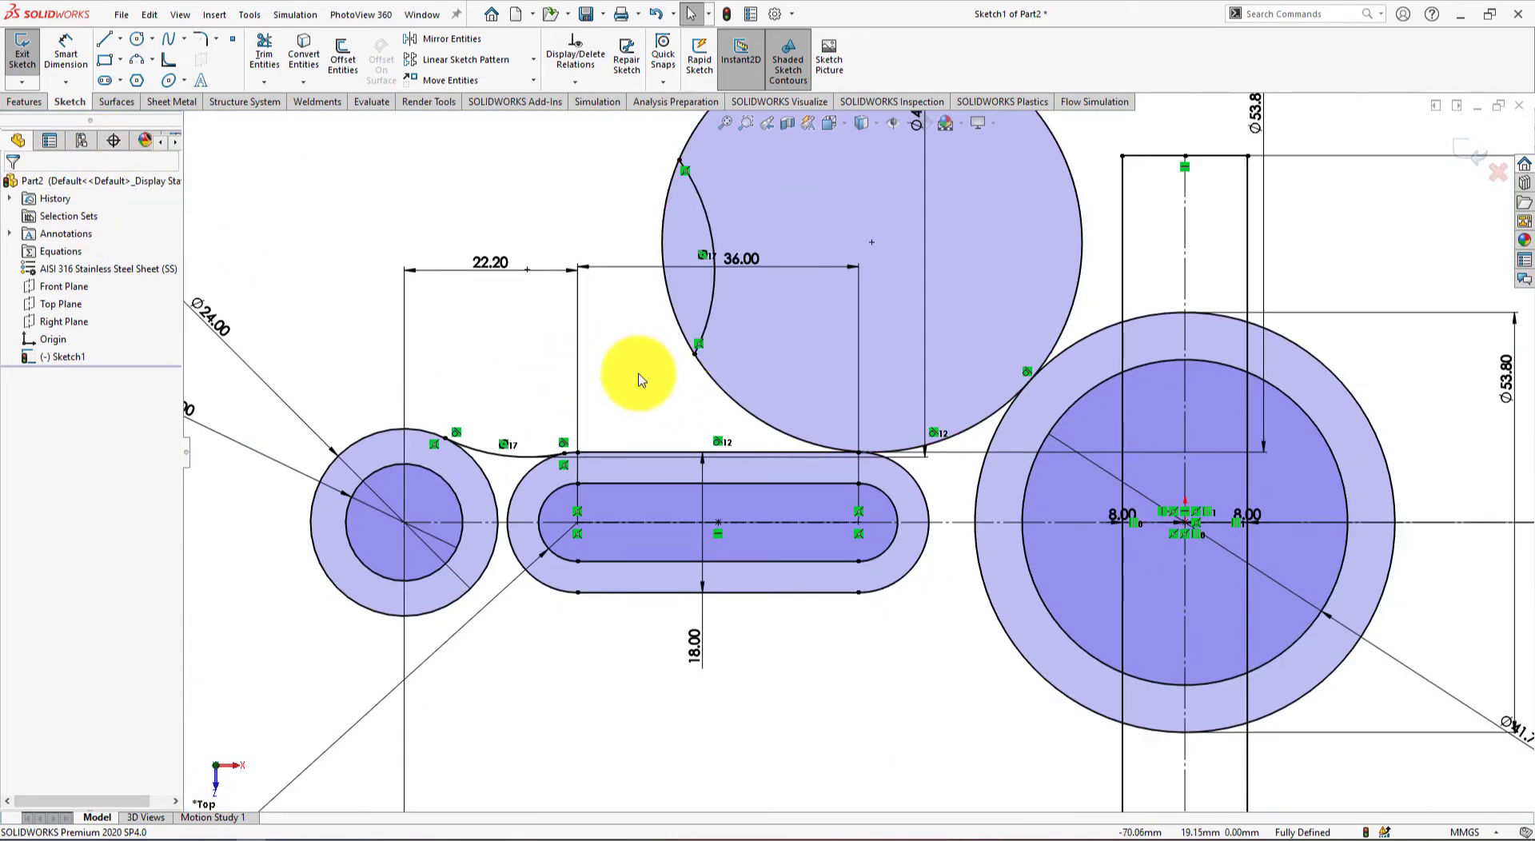
scroll(965, 464, "down", 3)
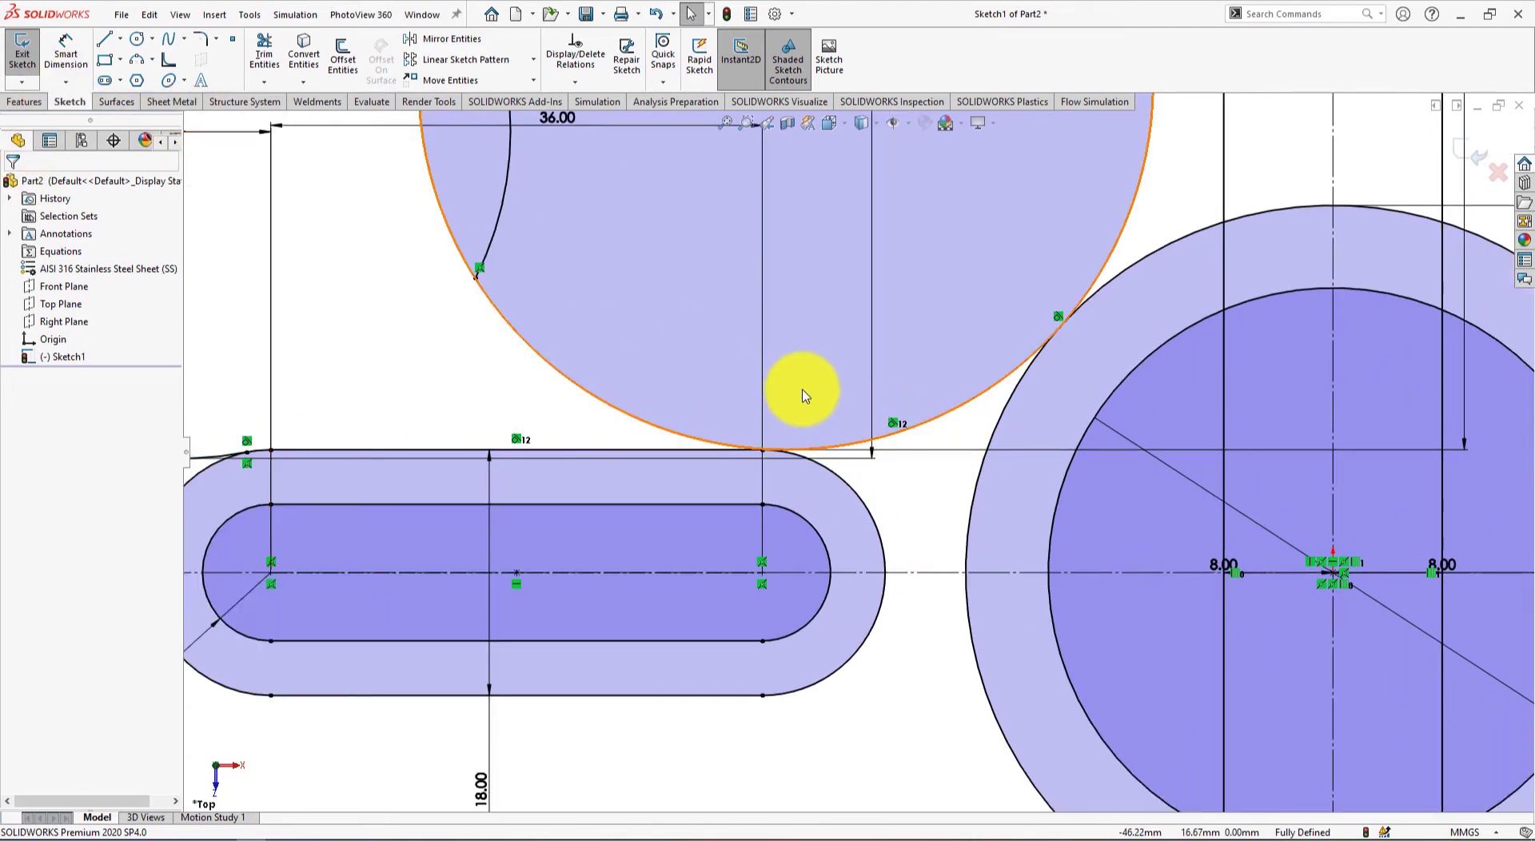
left_click(894, 423)
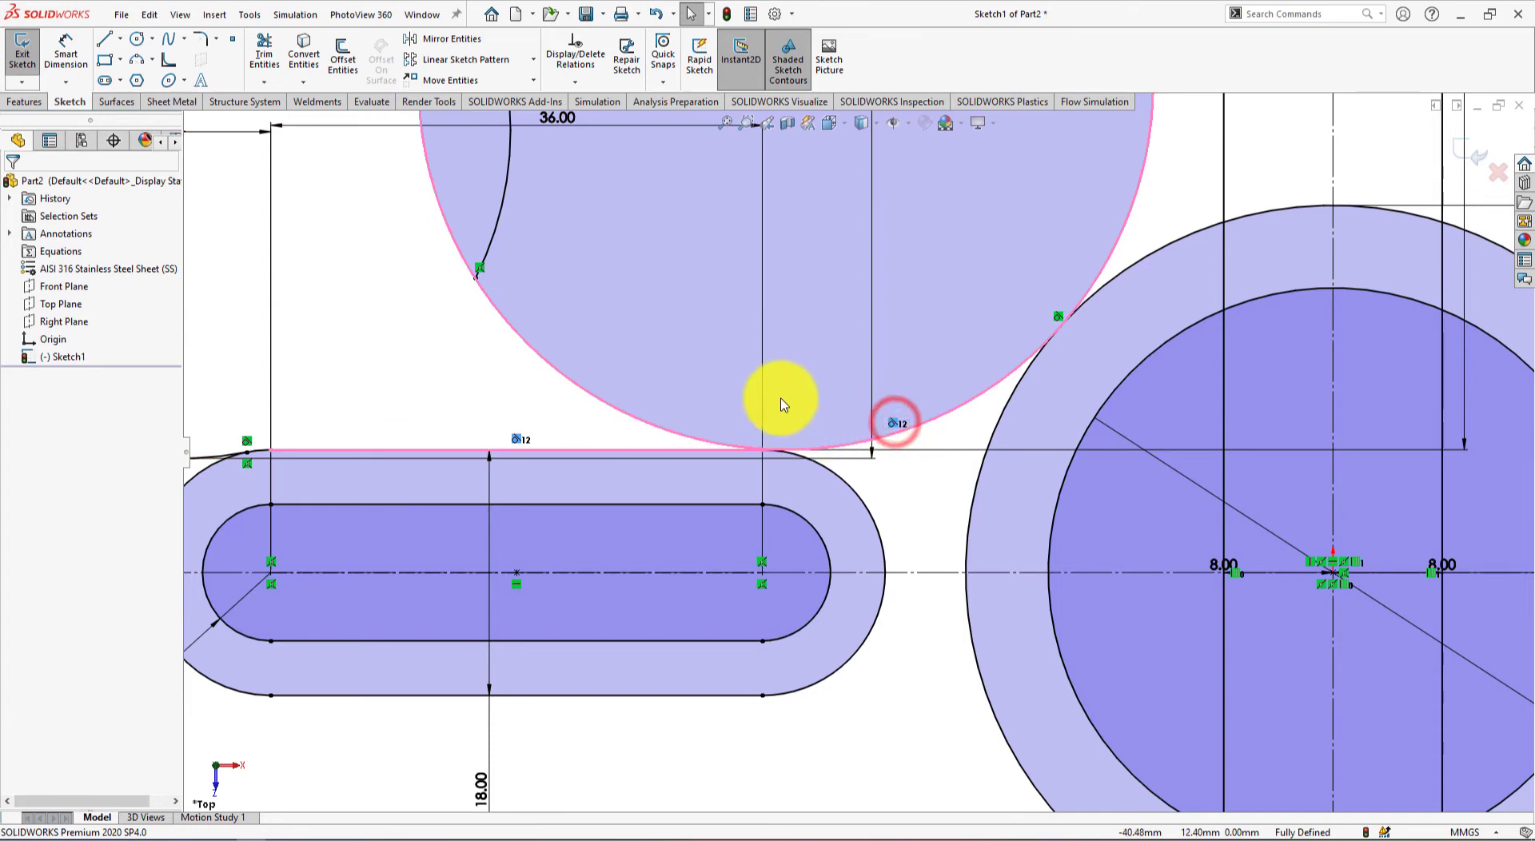
left_click(913, 494)
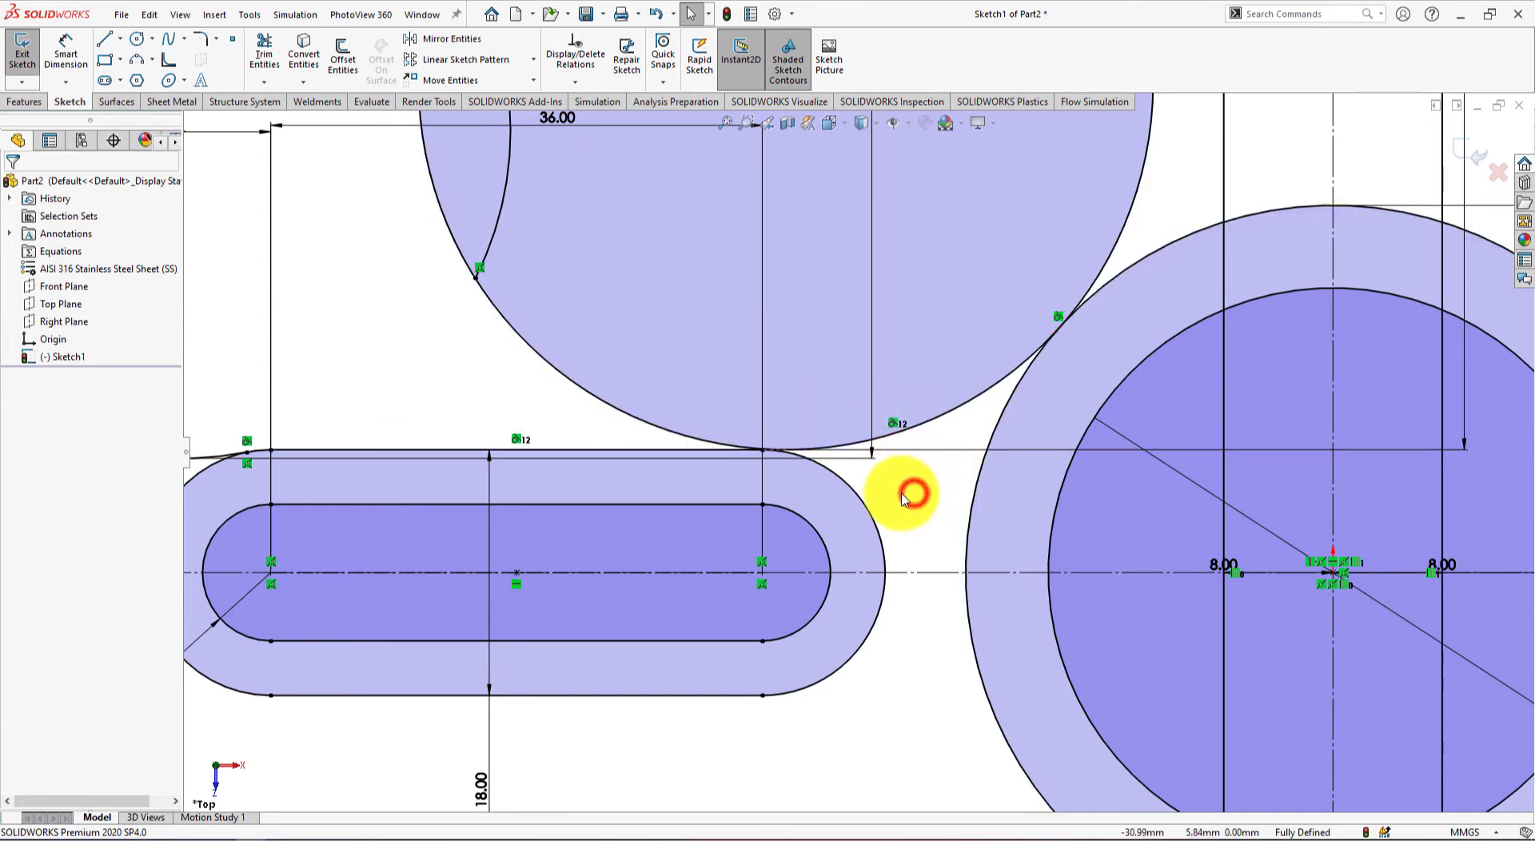
scroll(756, 450, "down", 4)
scroll(790, 454, "down", 4)
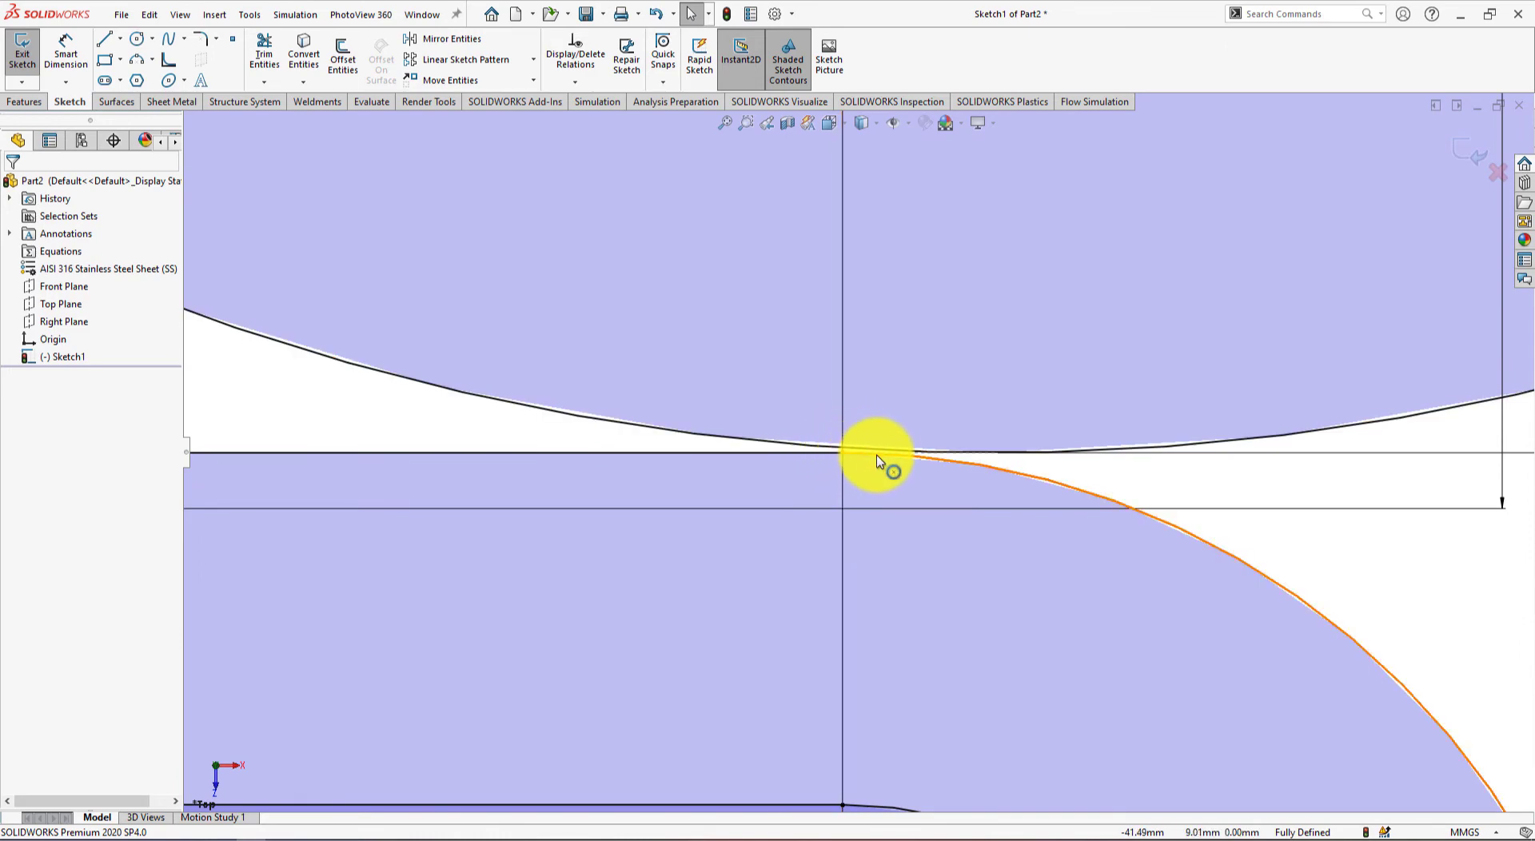
scroll(861, 424, "up", 5)
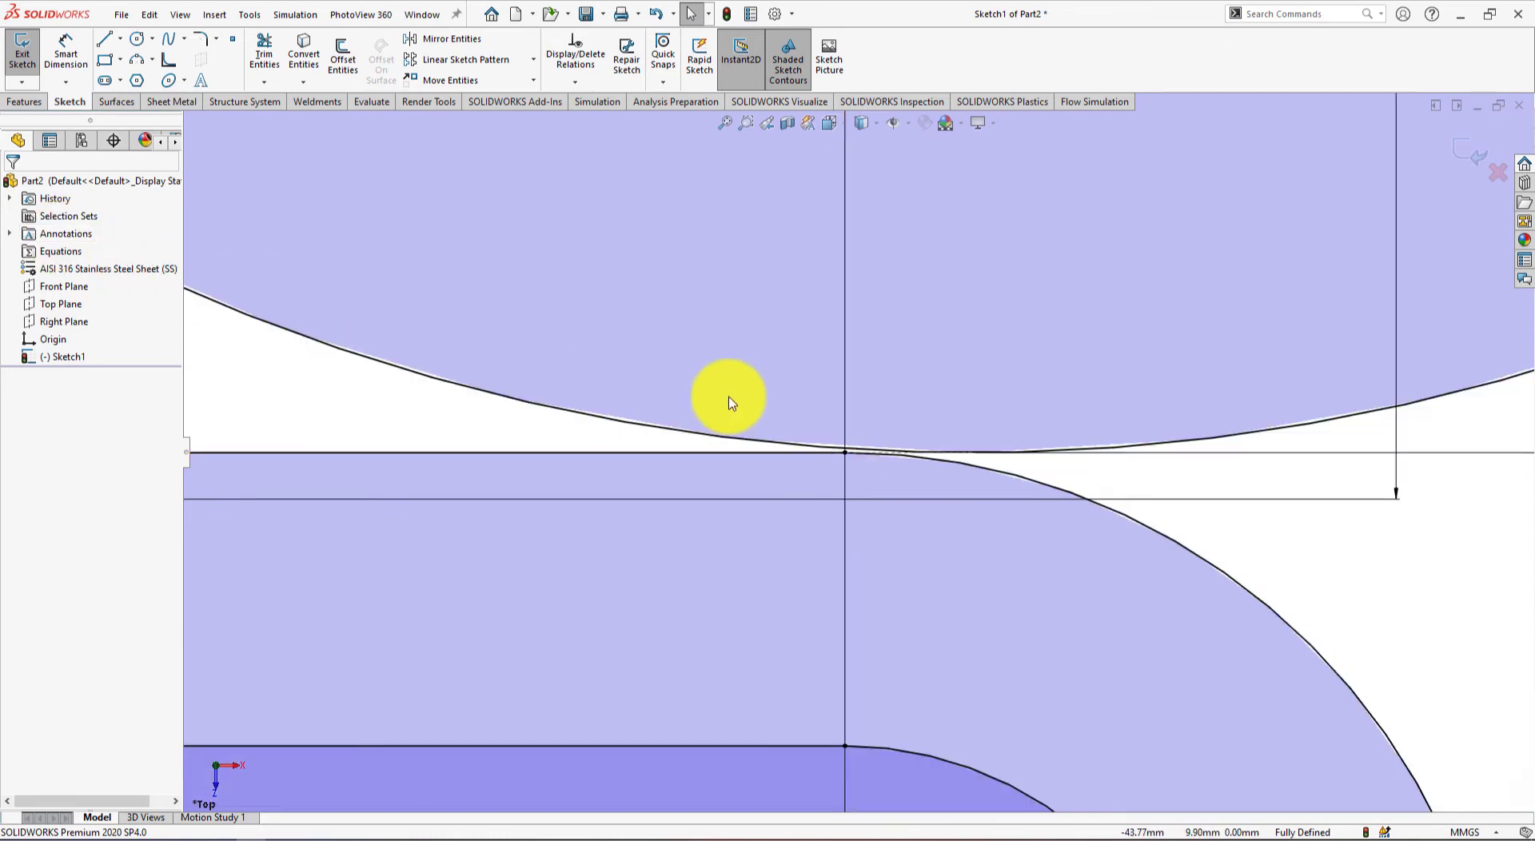
scroll(864, 424, "up", 3)
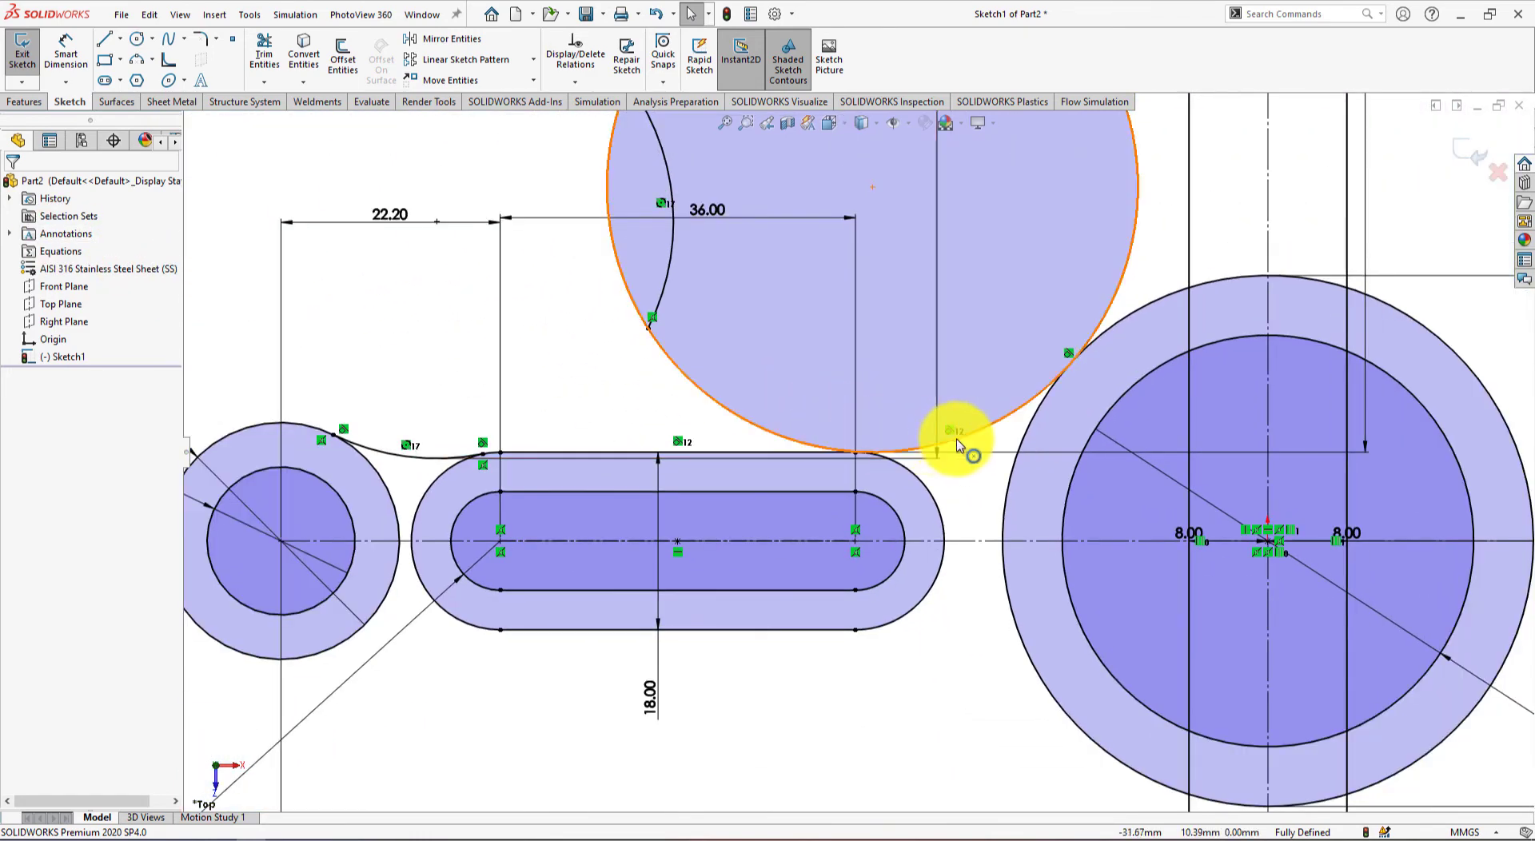
Undo the remaining circle trim and delete the tangent relation between the 53.8 mm blend circle and the slot's upper straight edge
key("ctrl+z")
key("ctrl+z")
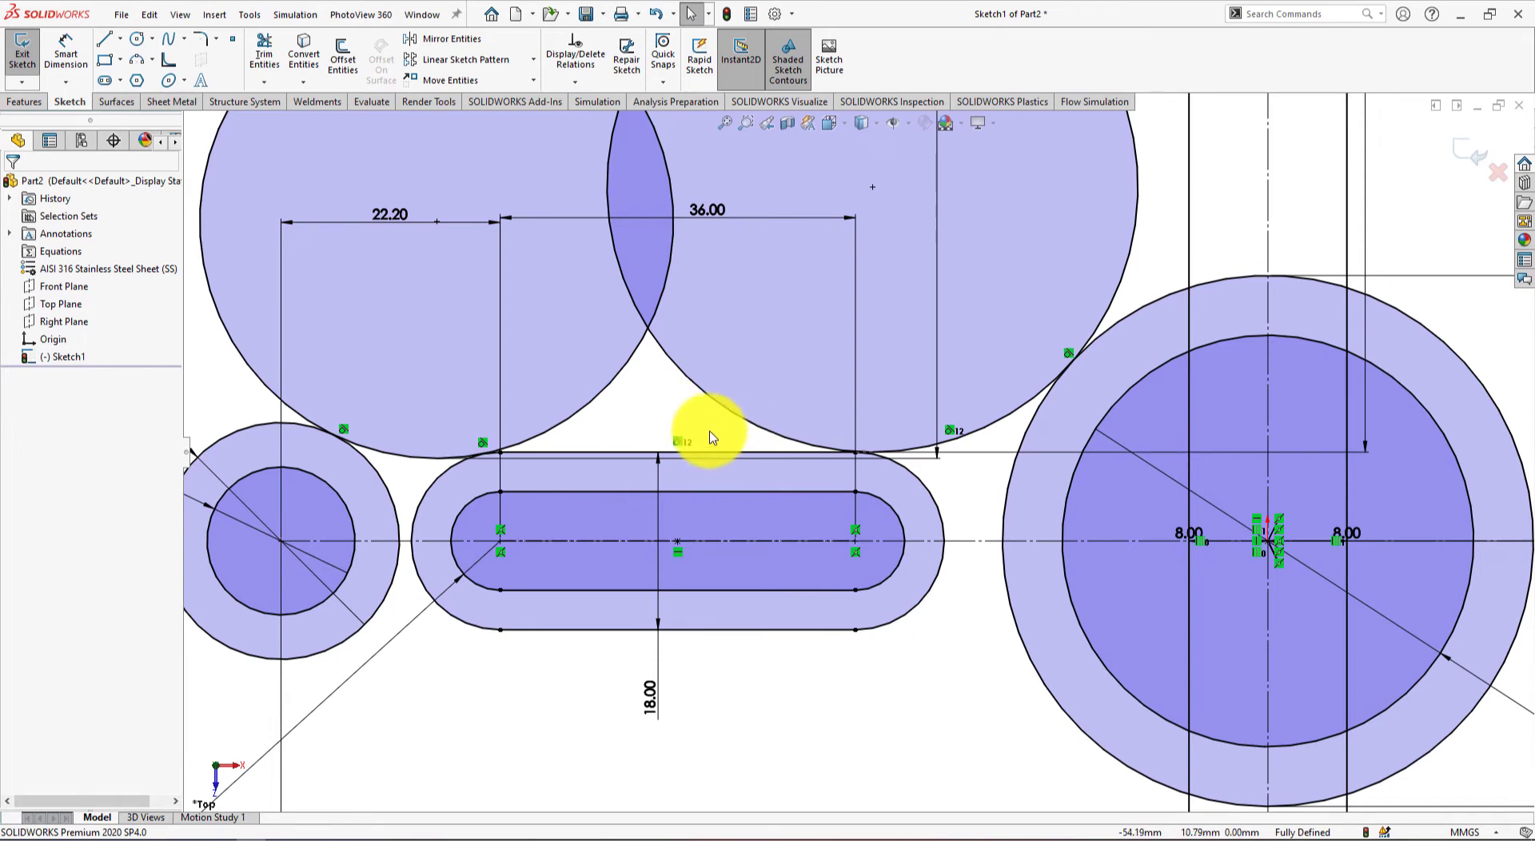
right_click(953, 429)
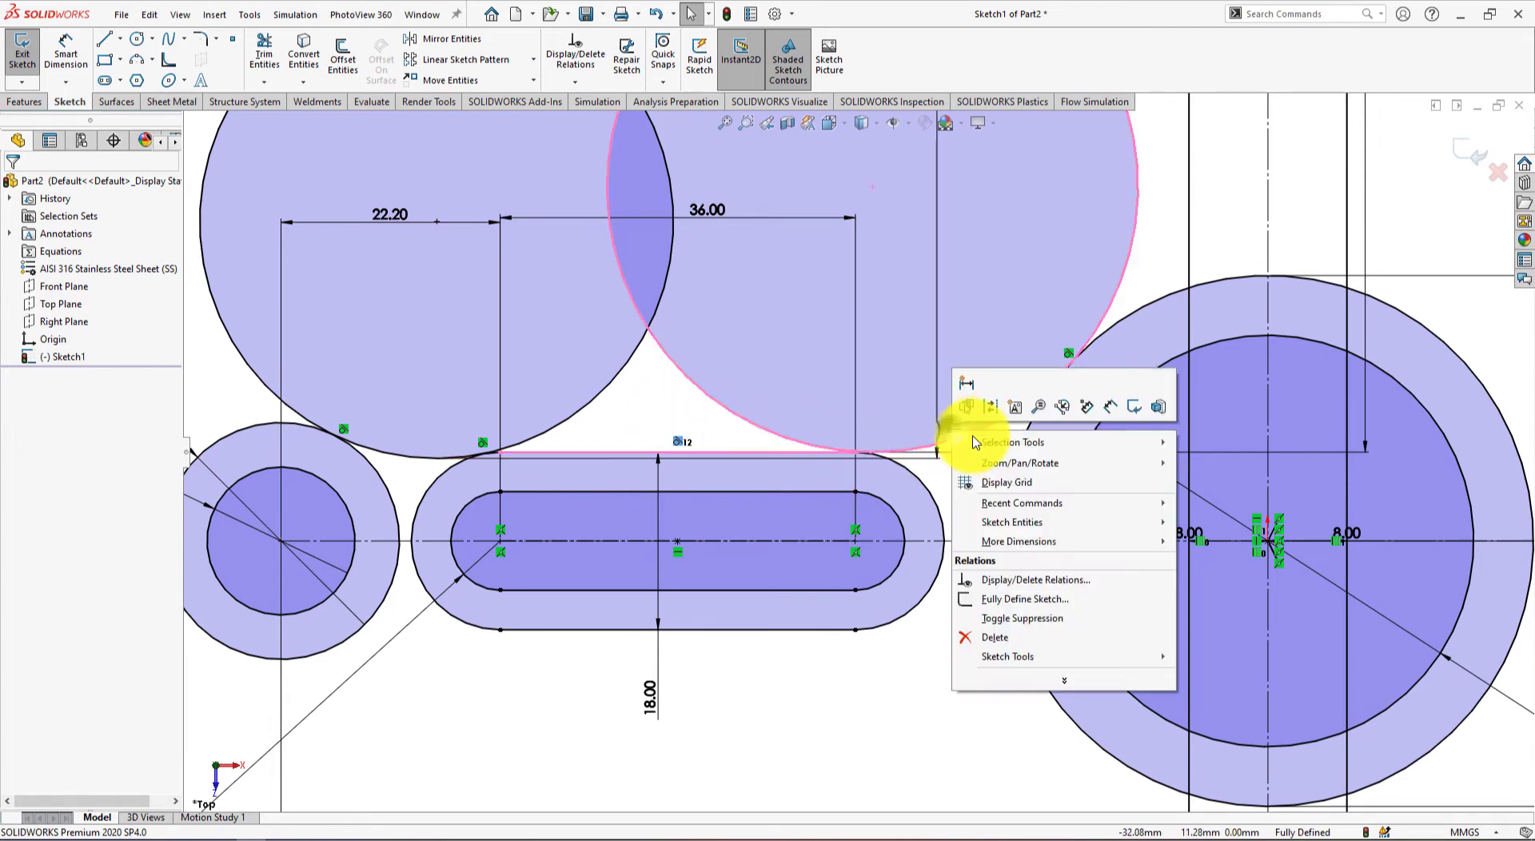
left_click(999, 637)
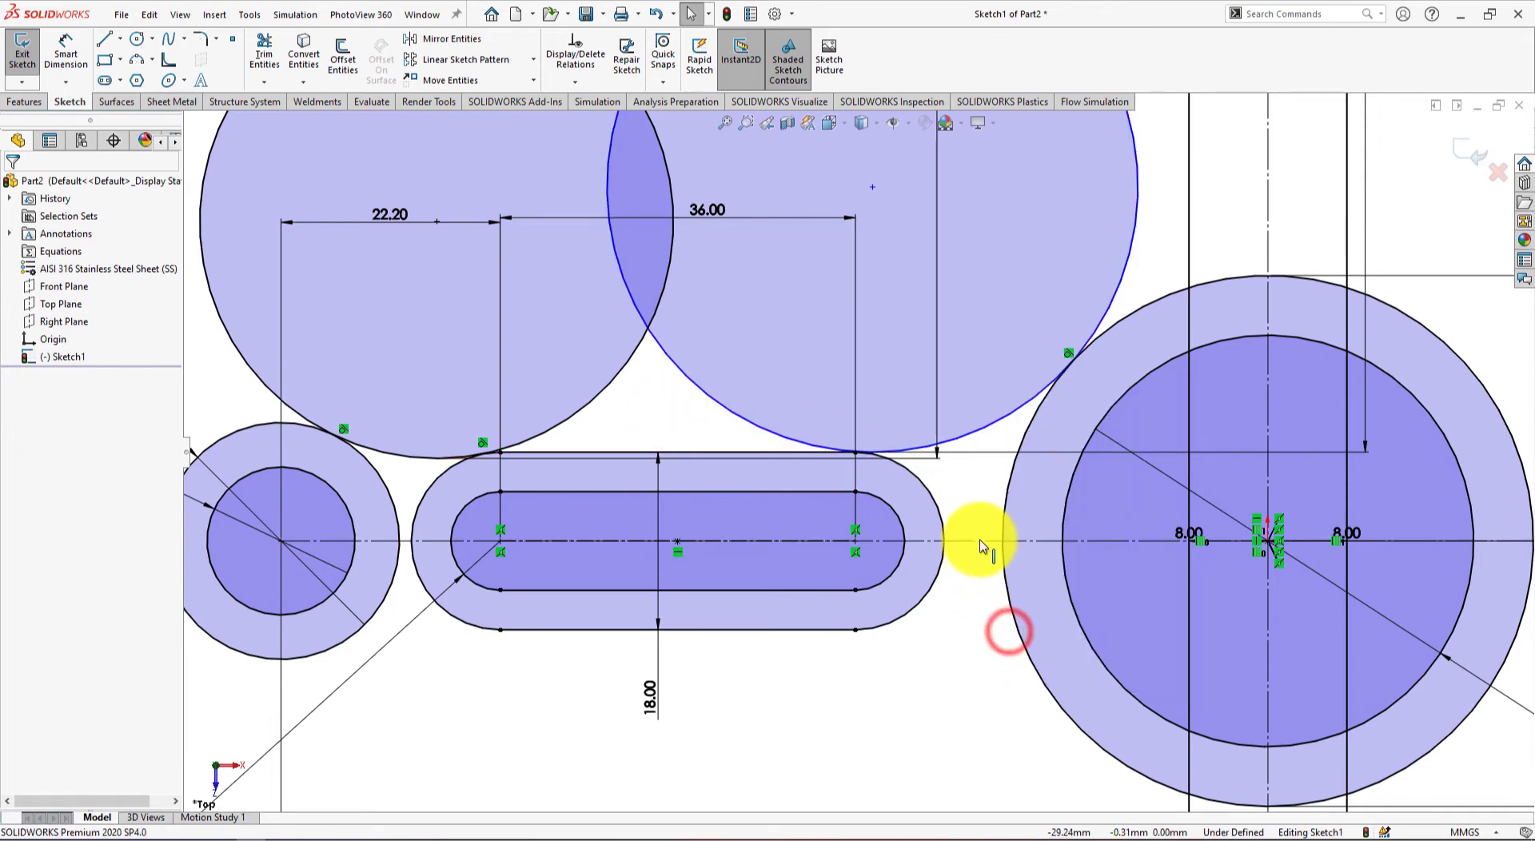
Make the 53.8 mm blend circle tangent to the outer slot's end arc nearest the large ring
left_click(938, 509)
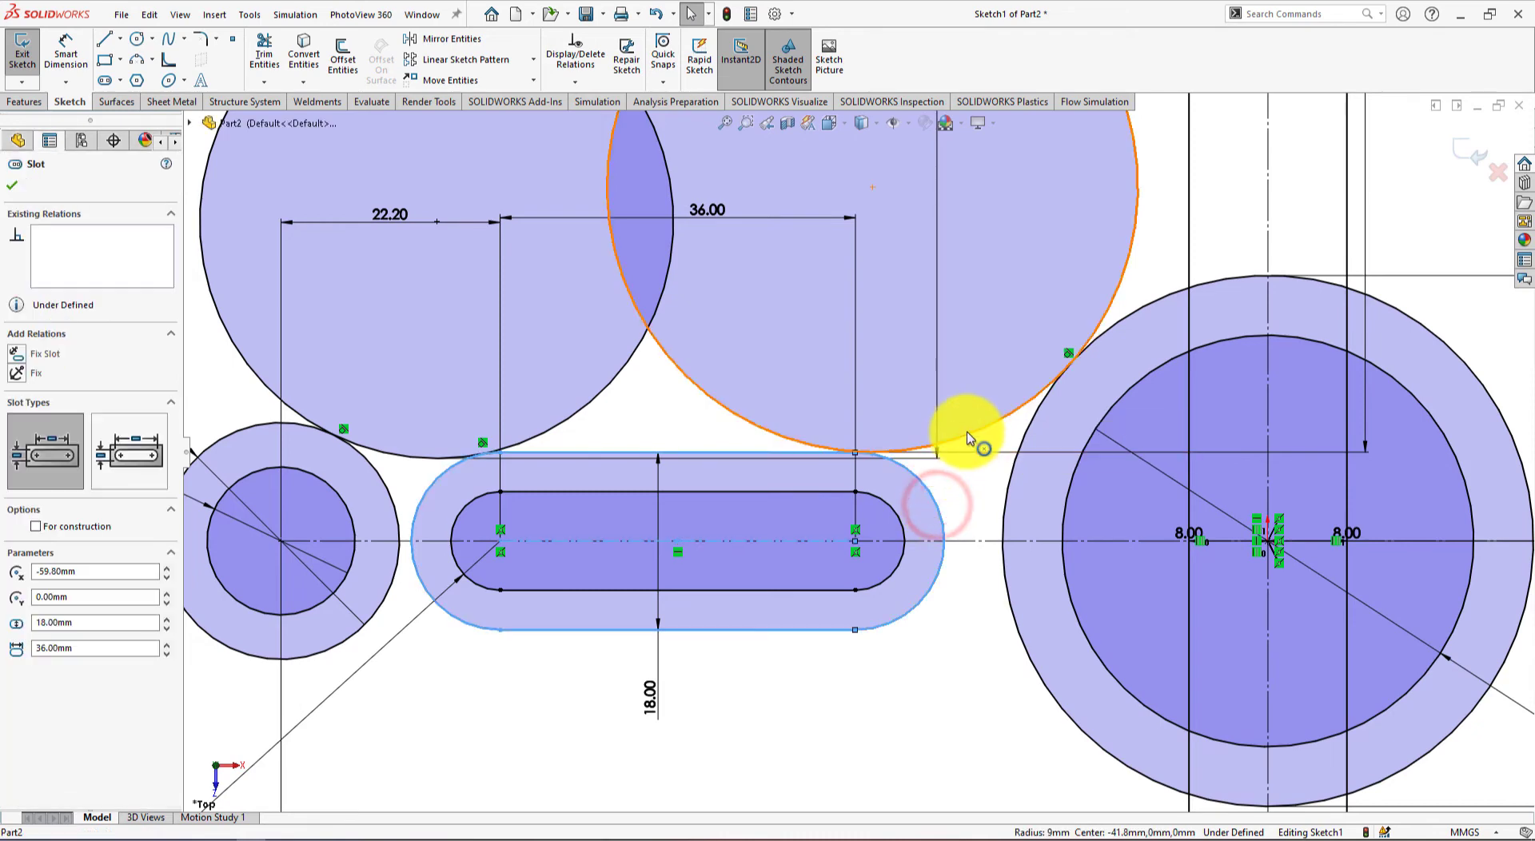
left_click(967, 433, "ctrl")
left_click(1036, 361)
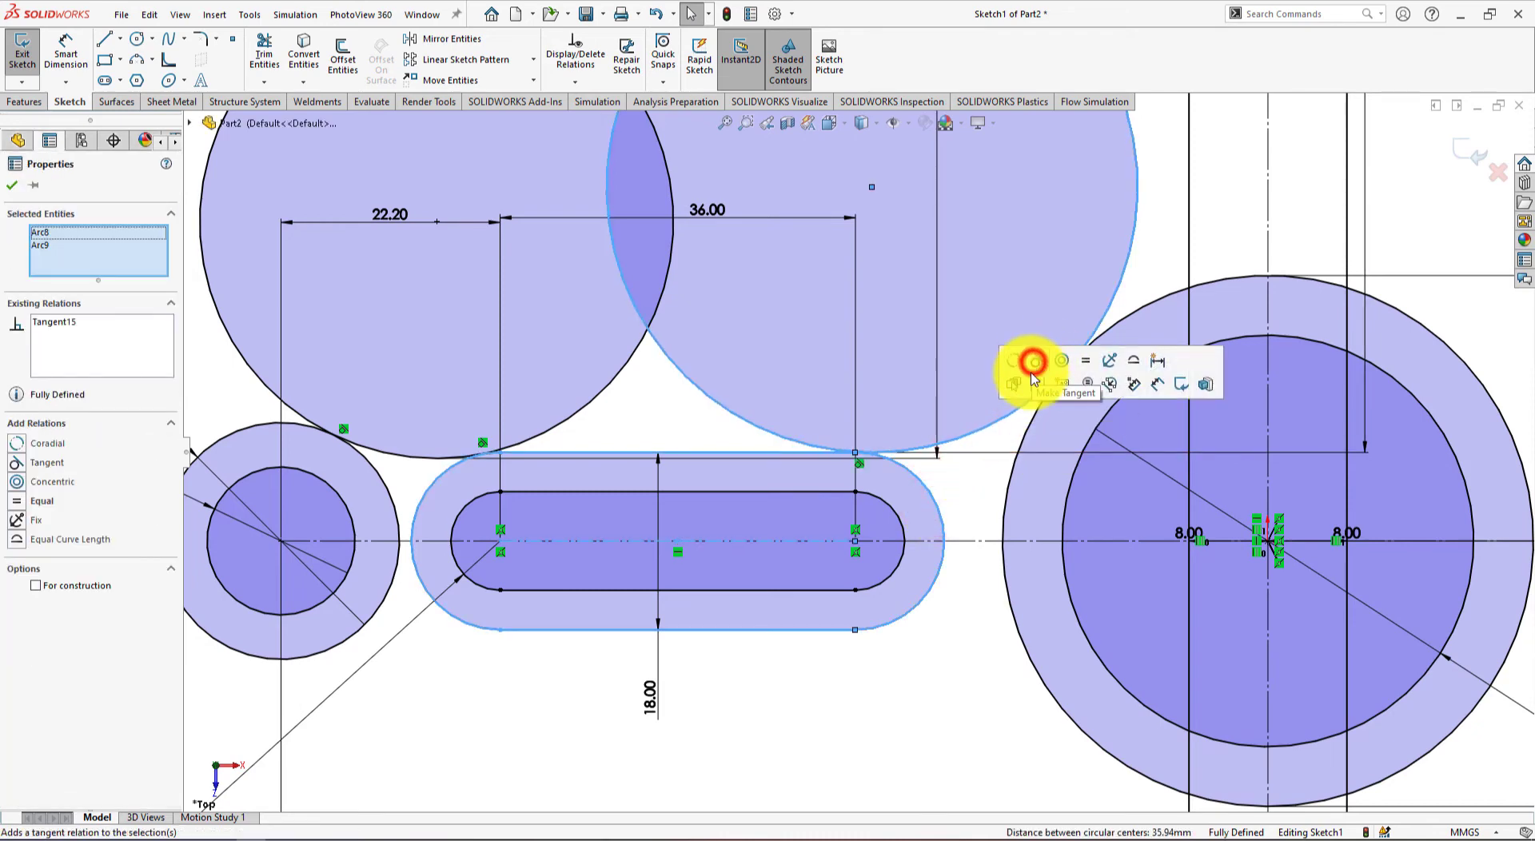
left_click(963, 627)
scroll(946, 611, "up", 4)
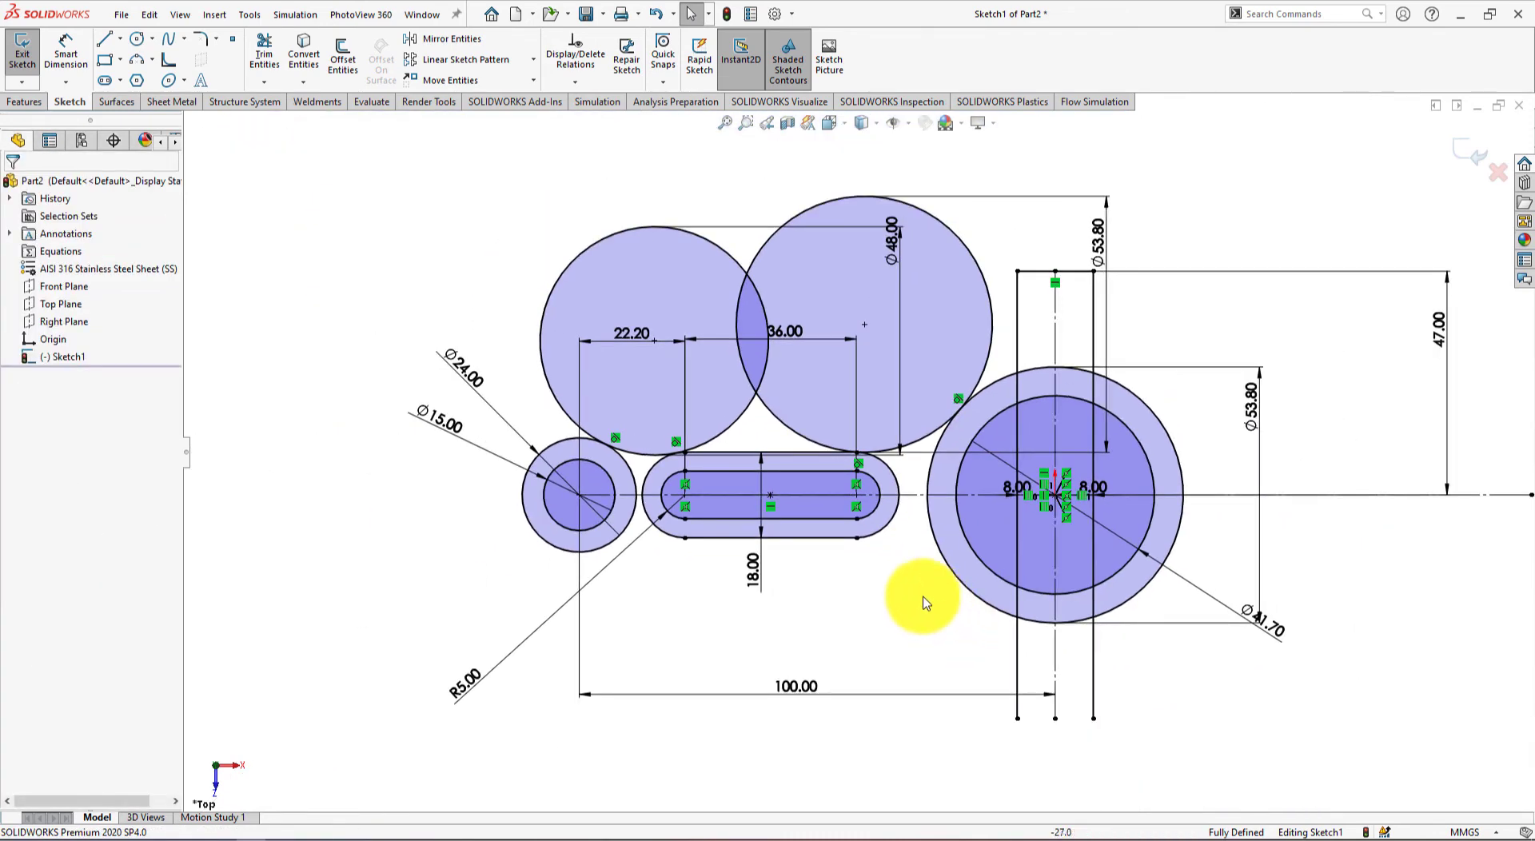
scroll(863, 565, "down", 3)
scroll(828, 512, "up", 3)
left_click(342, 250)
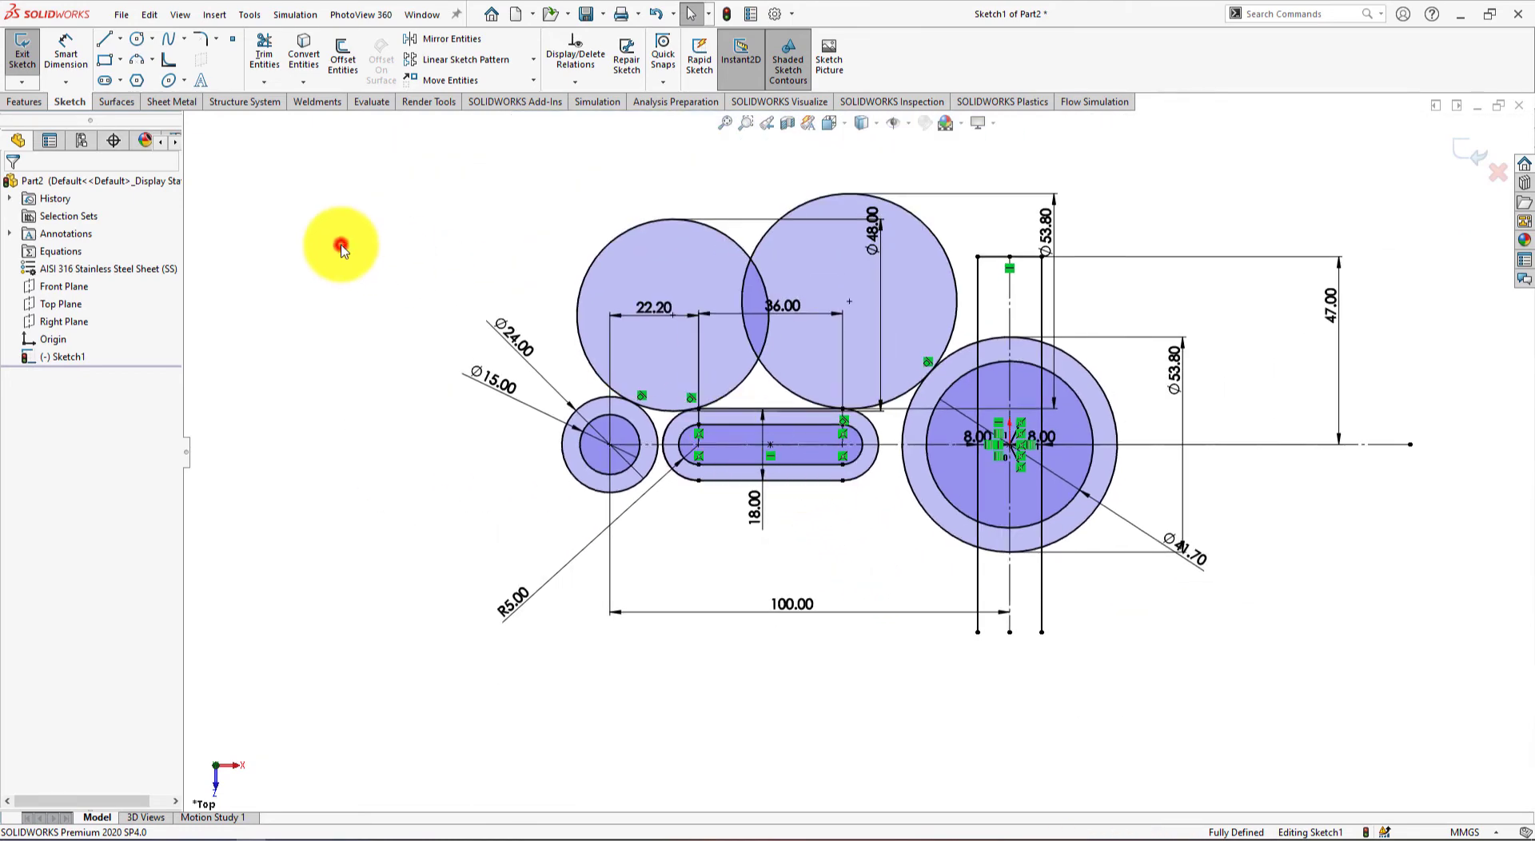
Power trim both circles above the slot, keeping only the short blend arcs joining the slot to the two rings
left_click(260, 50)
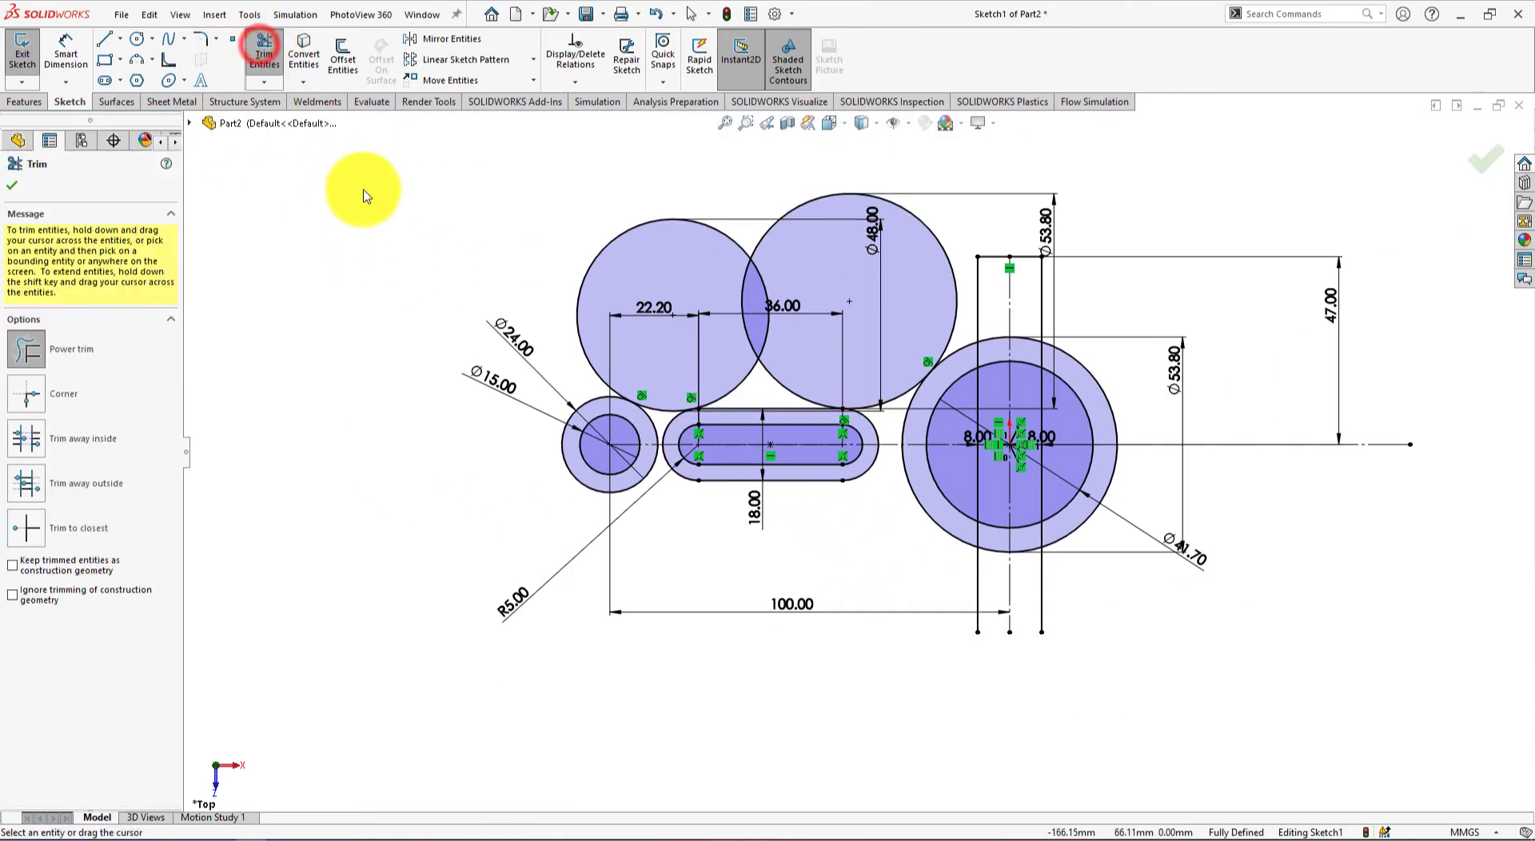
mouse_move(421, 247)
left_mouse_down()
mouse_move(594, 293)
mouse_move(727, 369)
mouse_move(787, 373)
mouse_move(755, 340)
left_mouse_up()
scroll(868, 370, "down", 5)
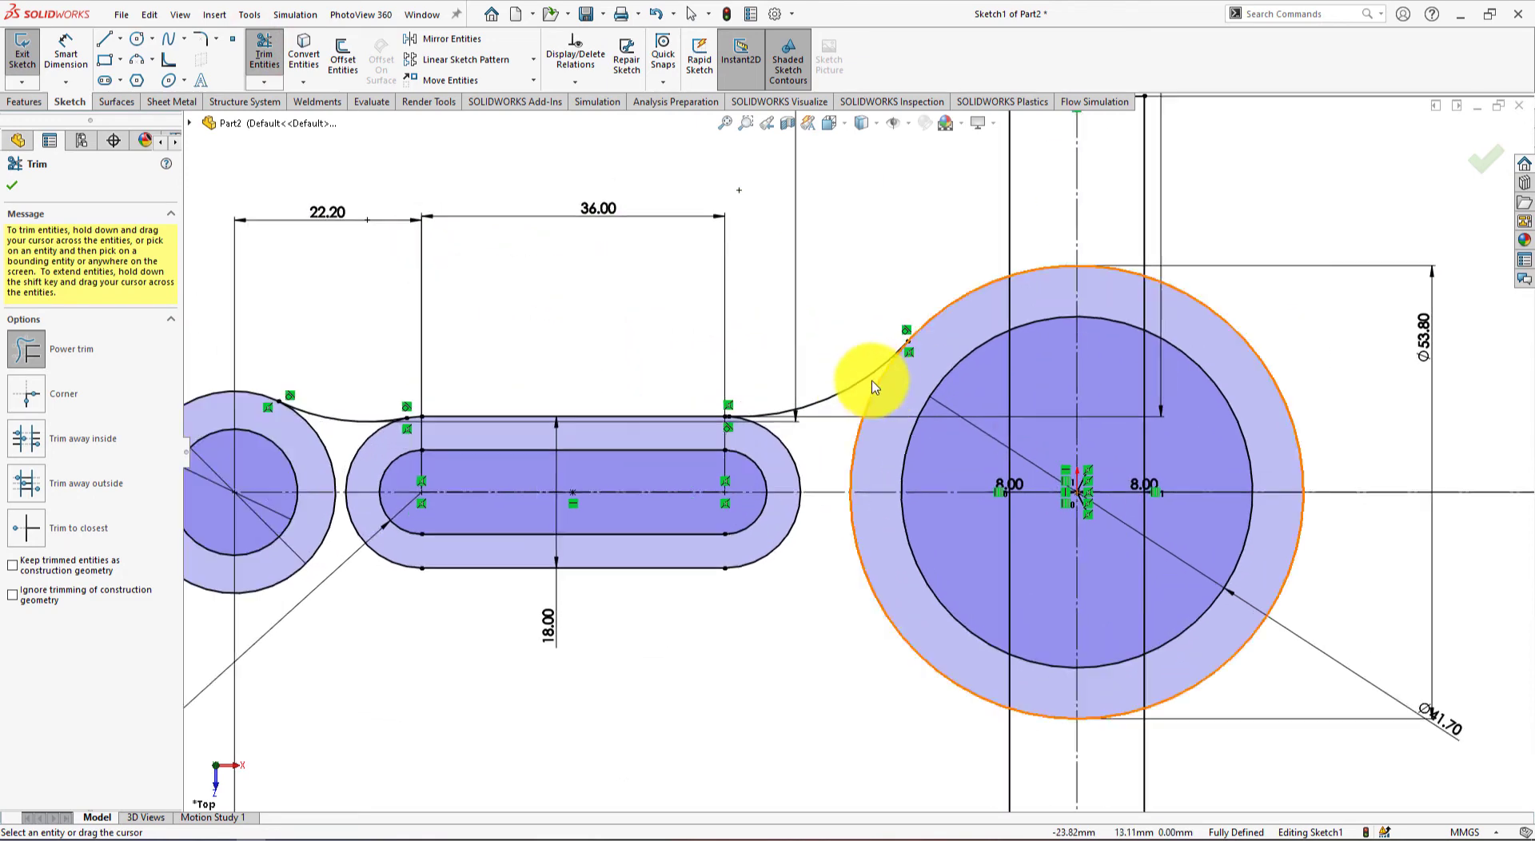
scroll(758, 435, "up", 4)
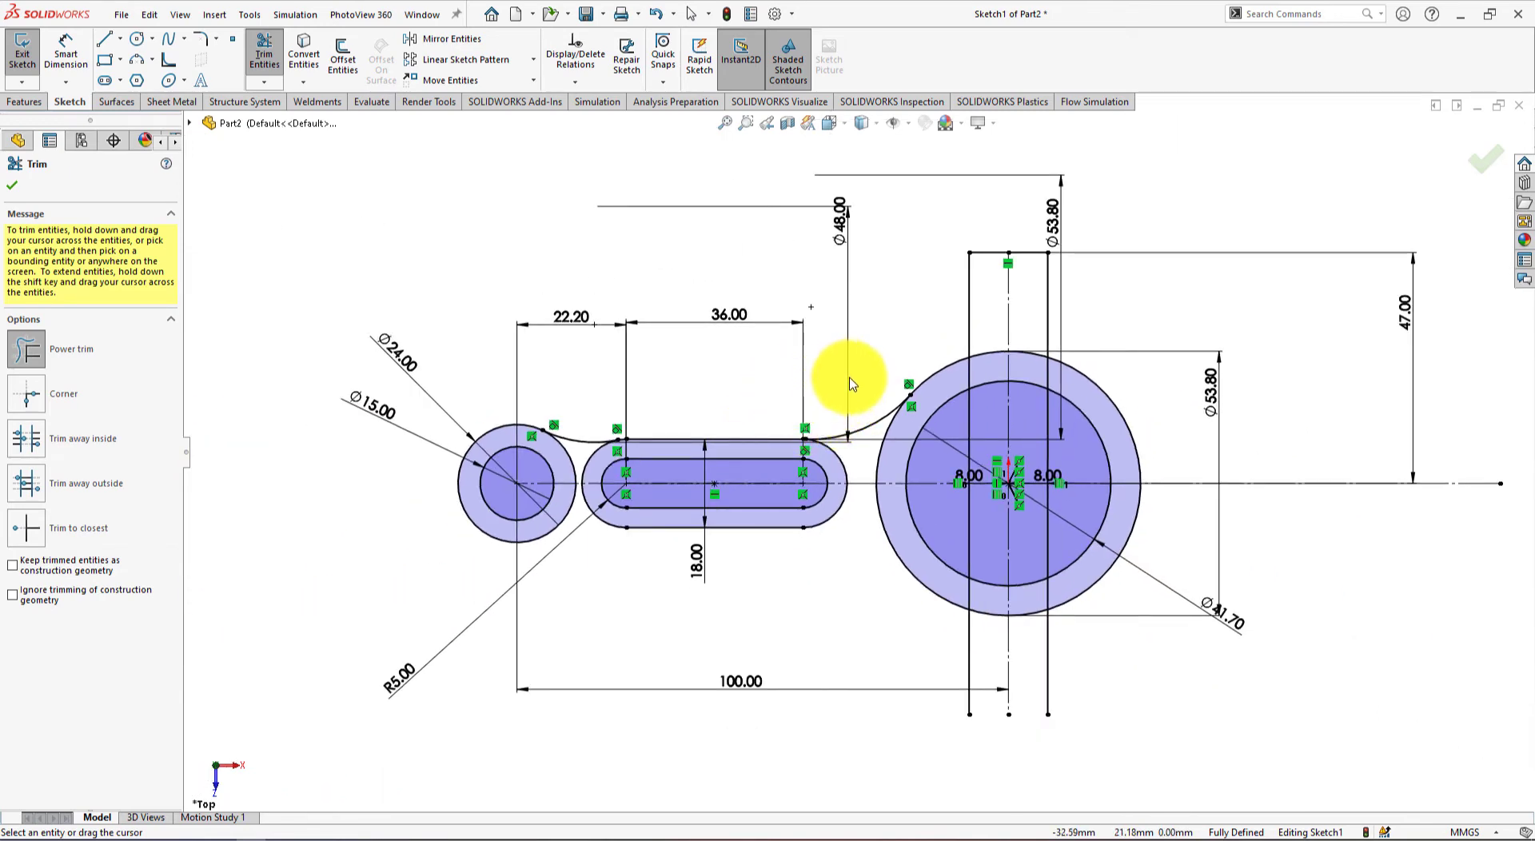
Check the arm's outer blend radius in the reference drawing and sketch a circle about 36 mm in diameter to the upper right of the large ring
key("alt+Tab")
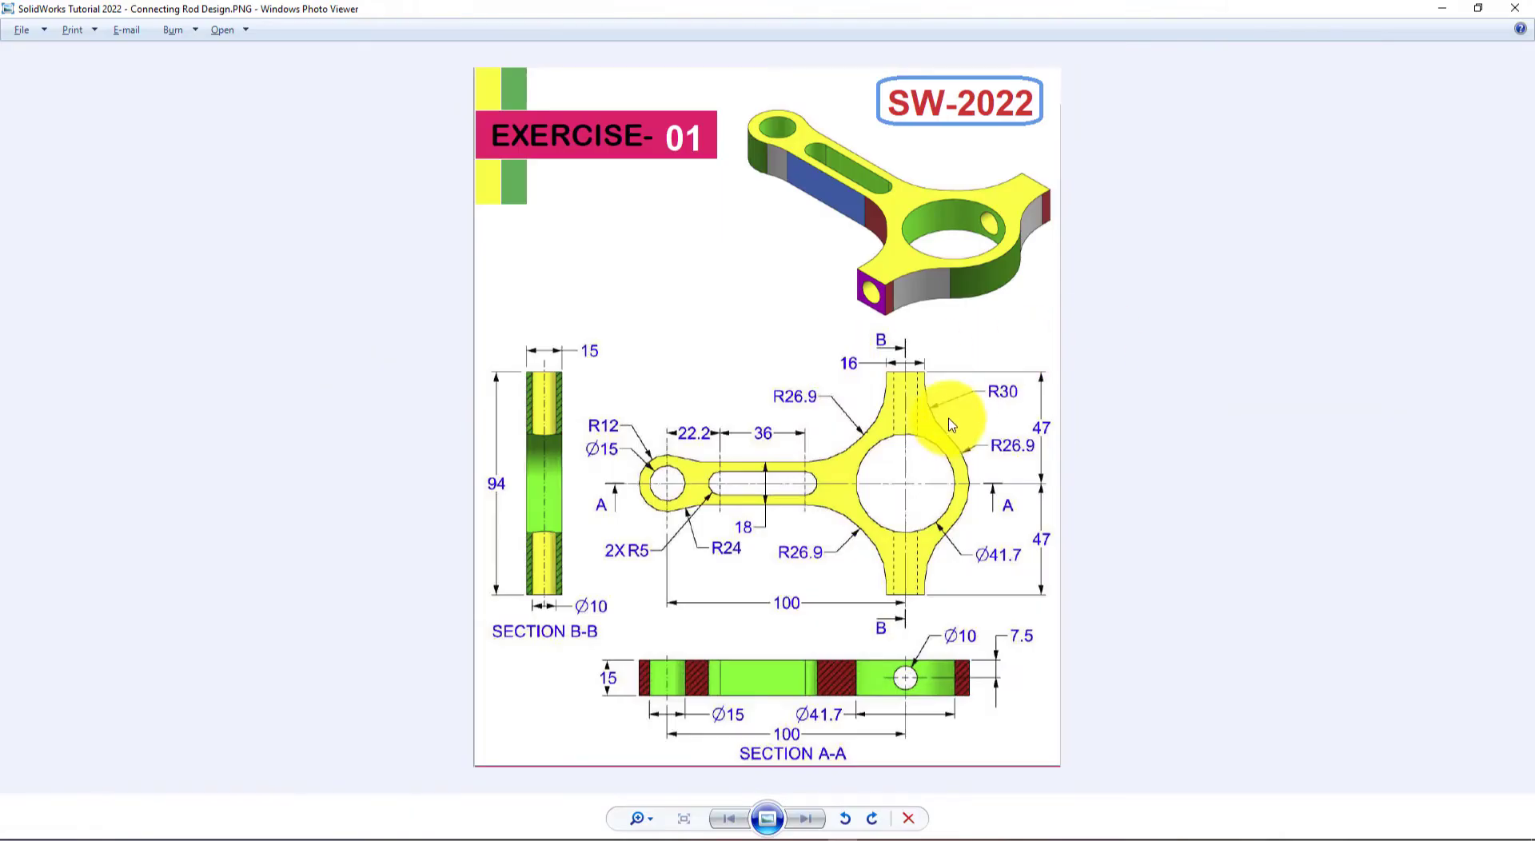
key("alt+Tab")
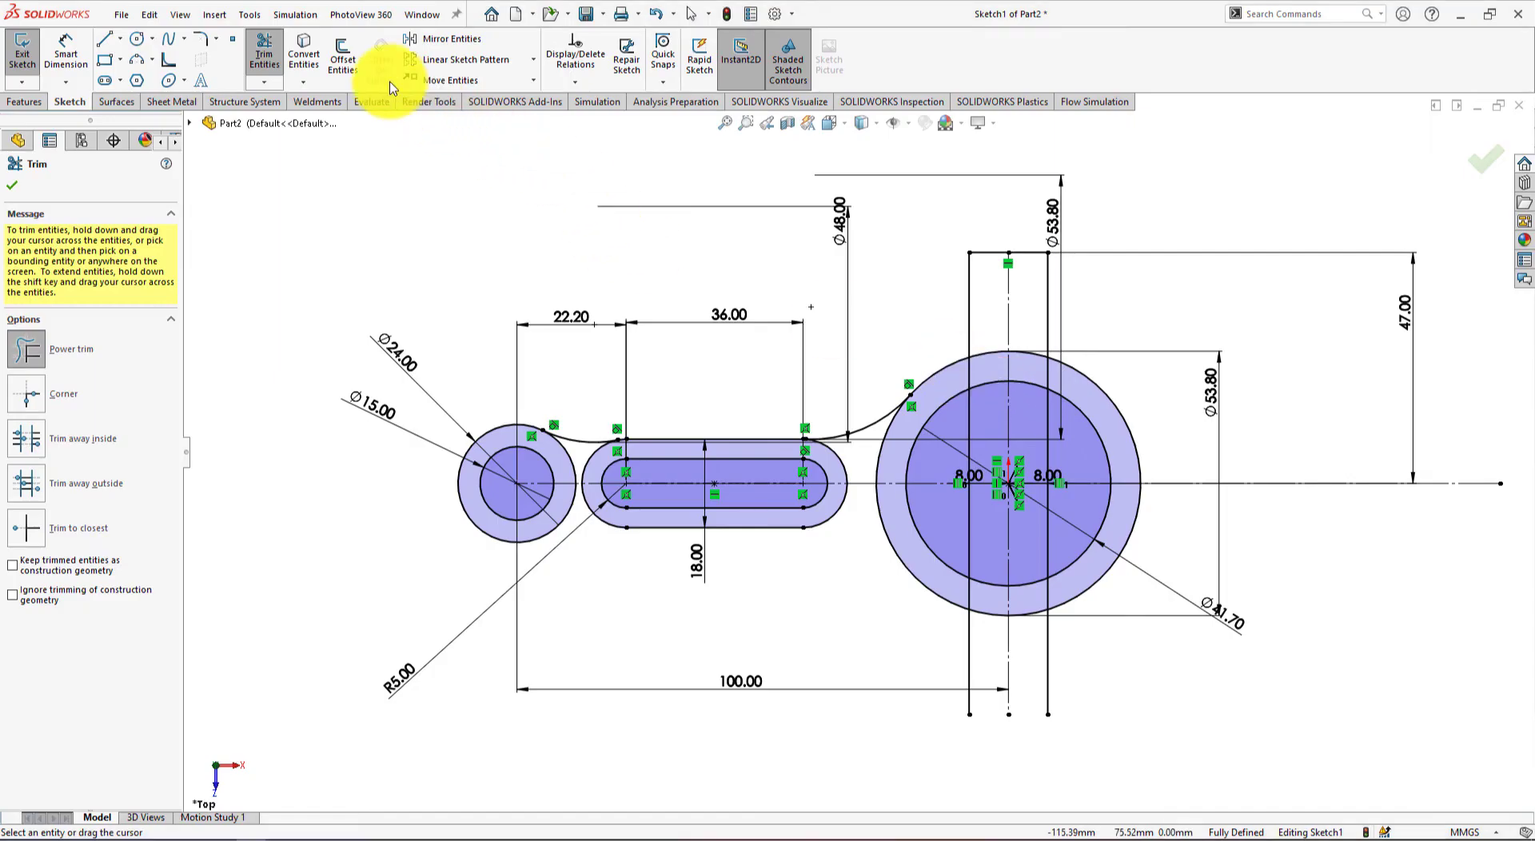
left_click(20, 104)
left_click(70, 104)
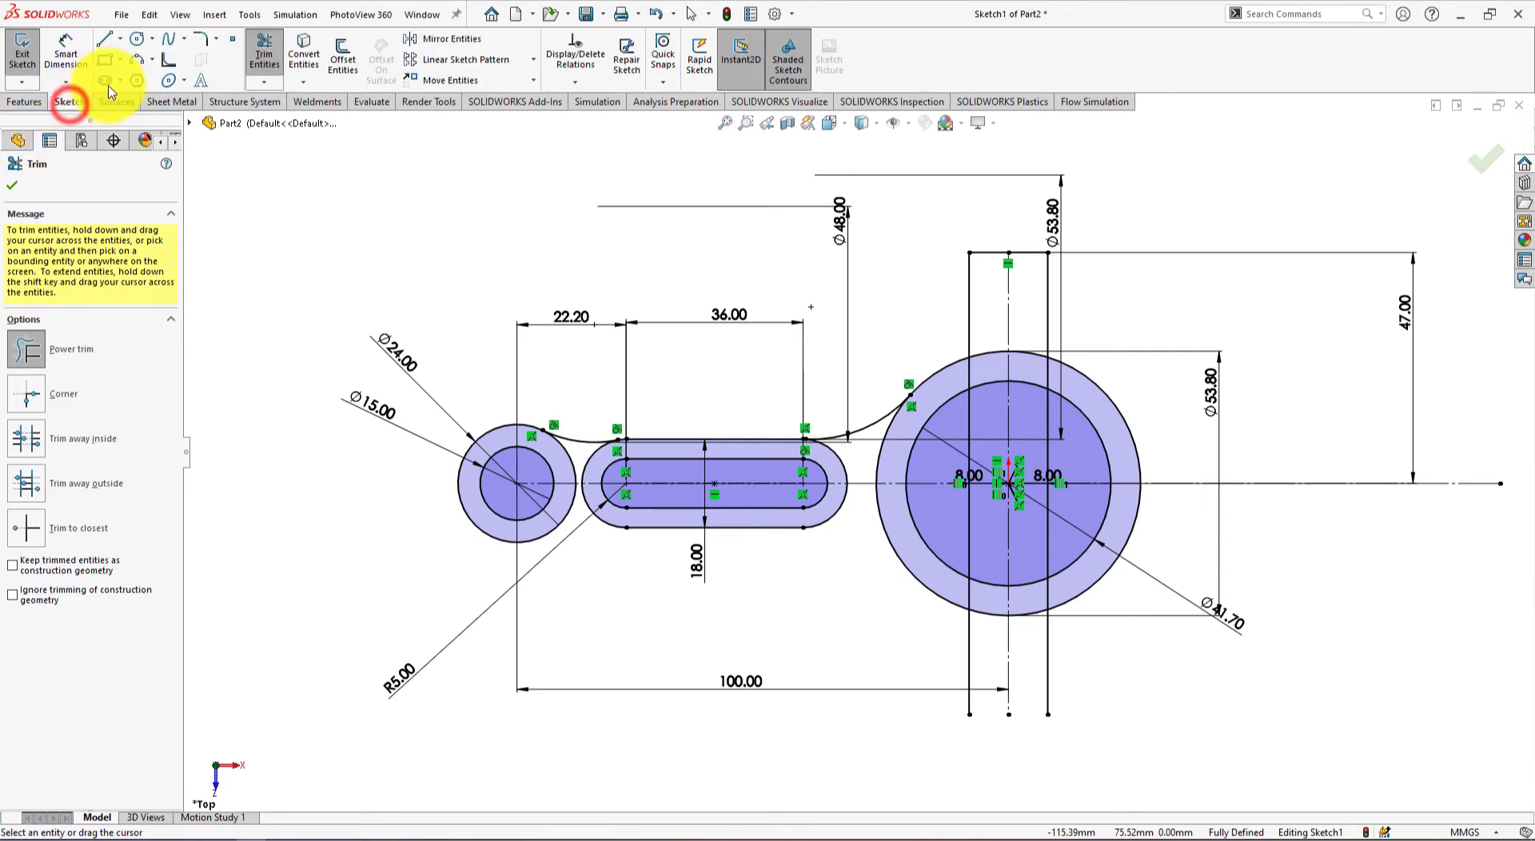
left_click(137, 38)
left_click(1236, 212)
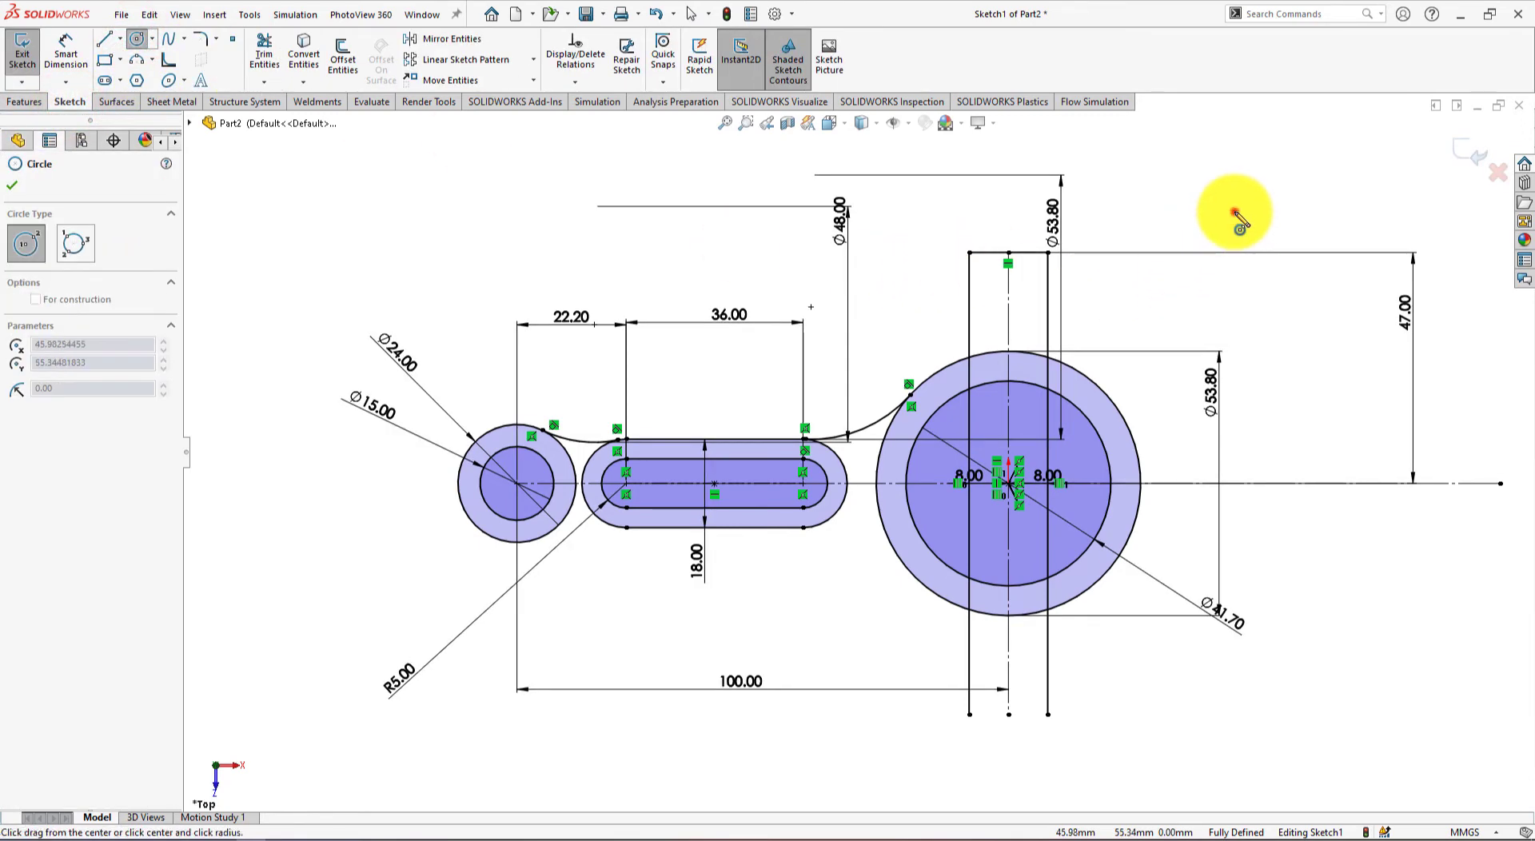
left_click(1274, 308)
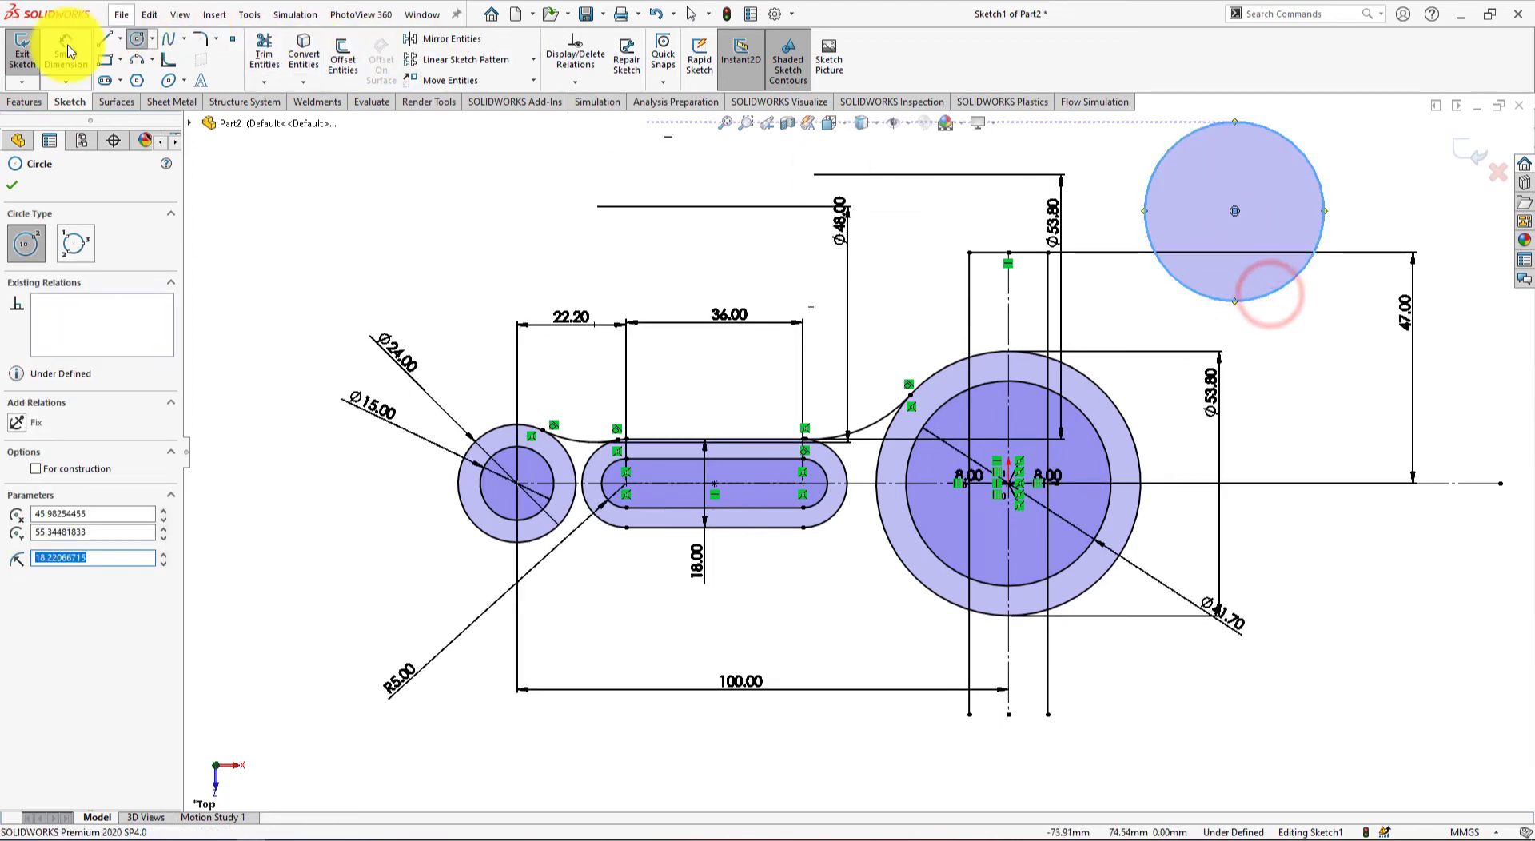
Dimension the new circle's diameter as 2*30 mm, matching the R30 blend in the reference drawing
left_click(65, 52)
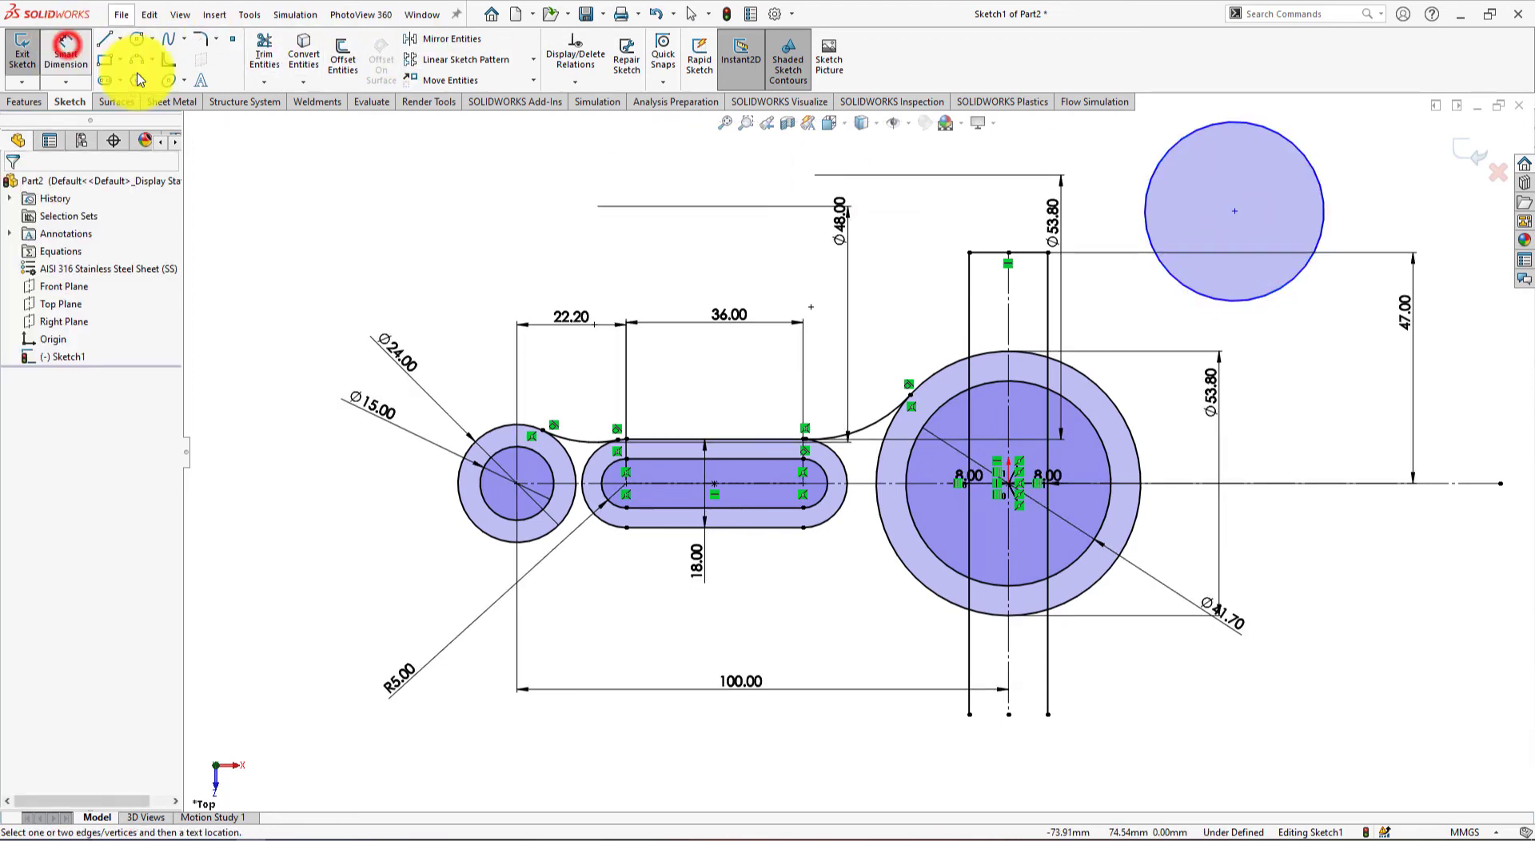
left_click(1324, 228)
left_click(1386, 184)
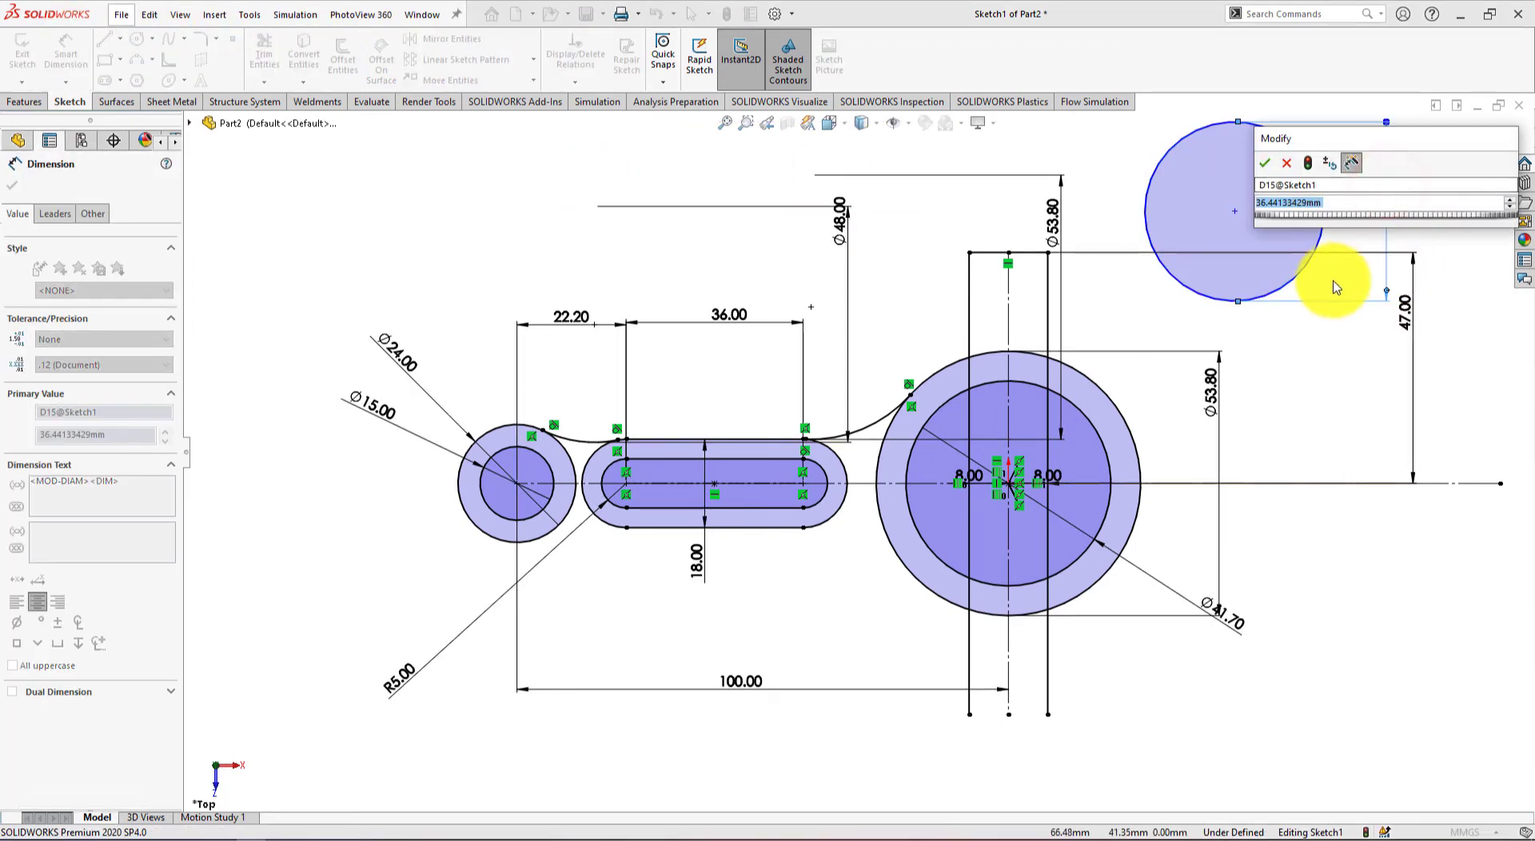
key("alt+Tab")
key("alt+Tab")
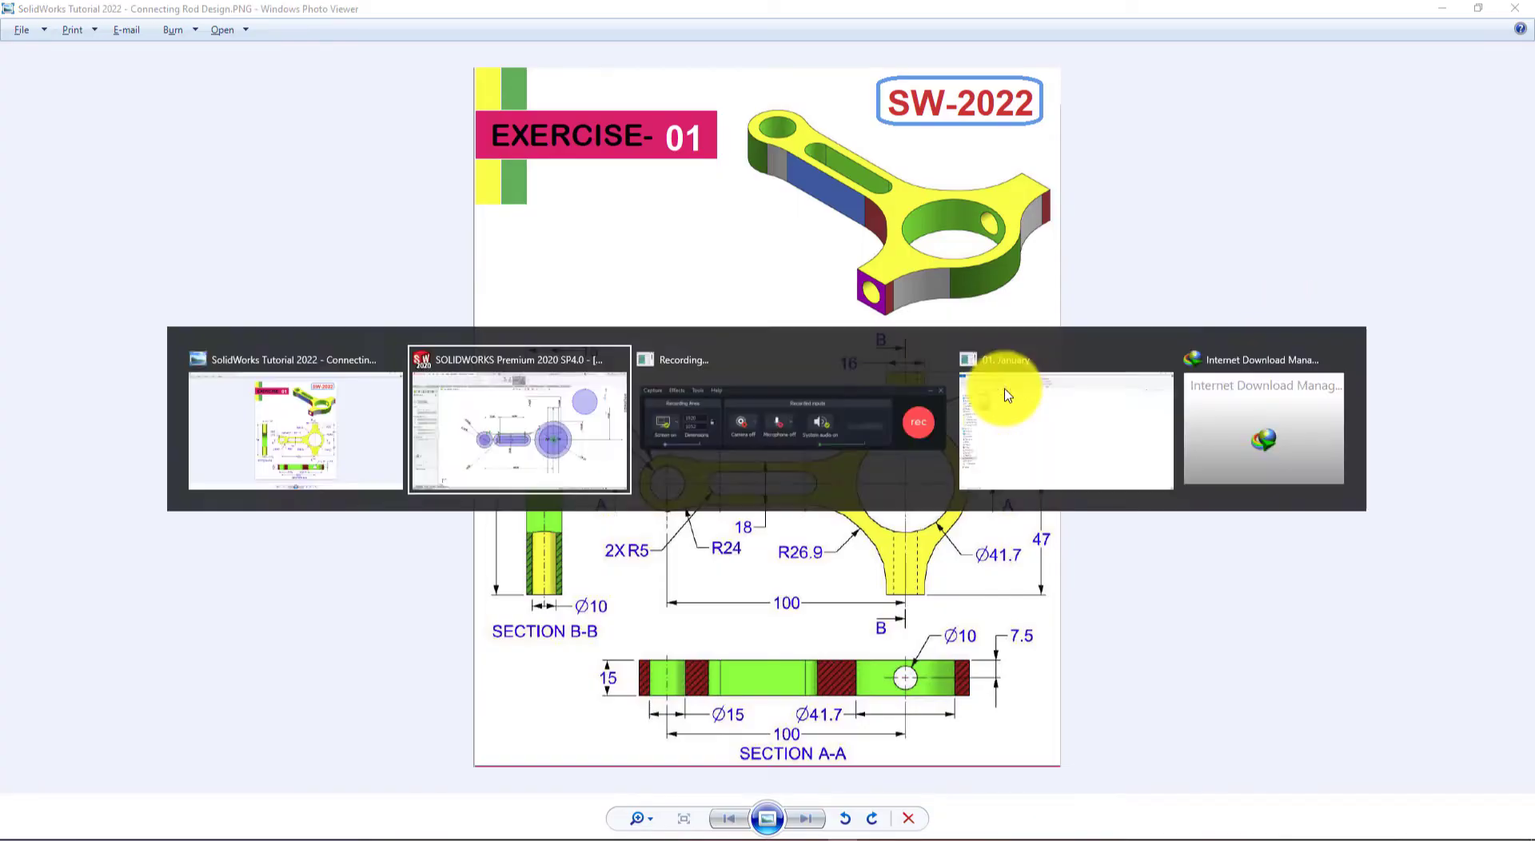
type("2*3")
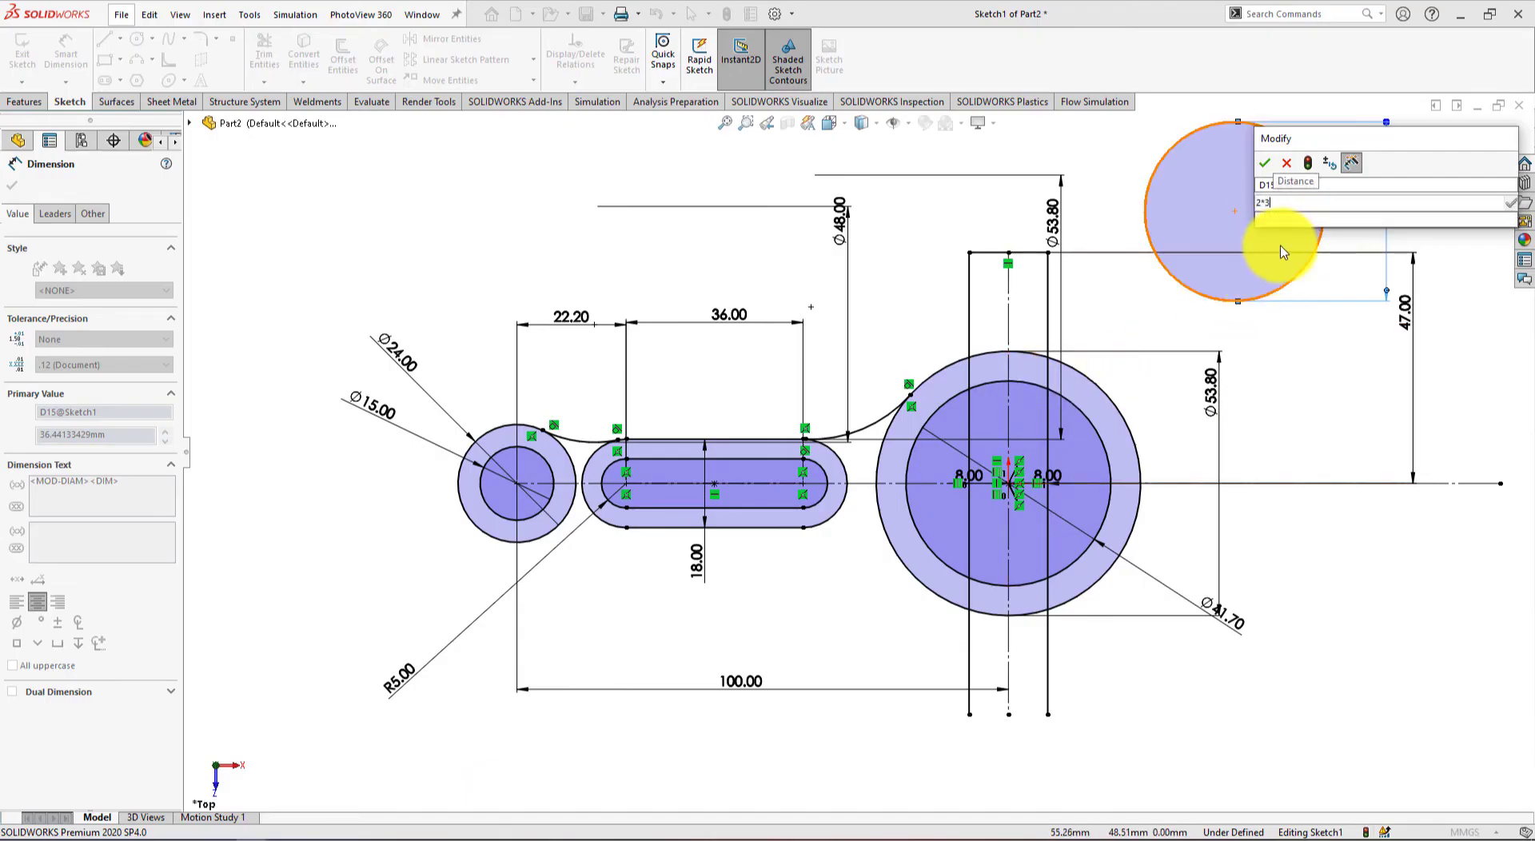
type("0")
key("Return")
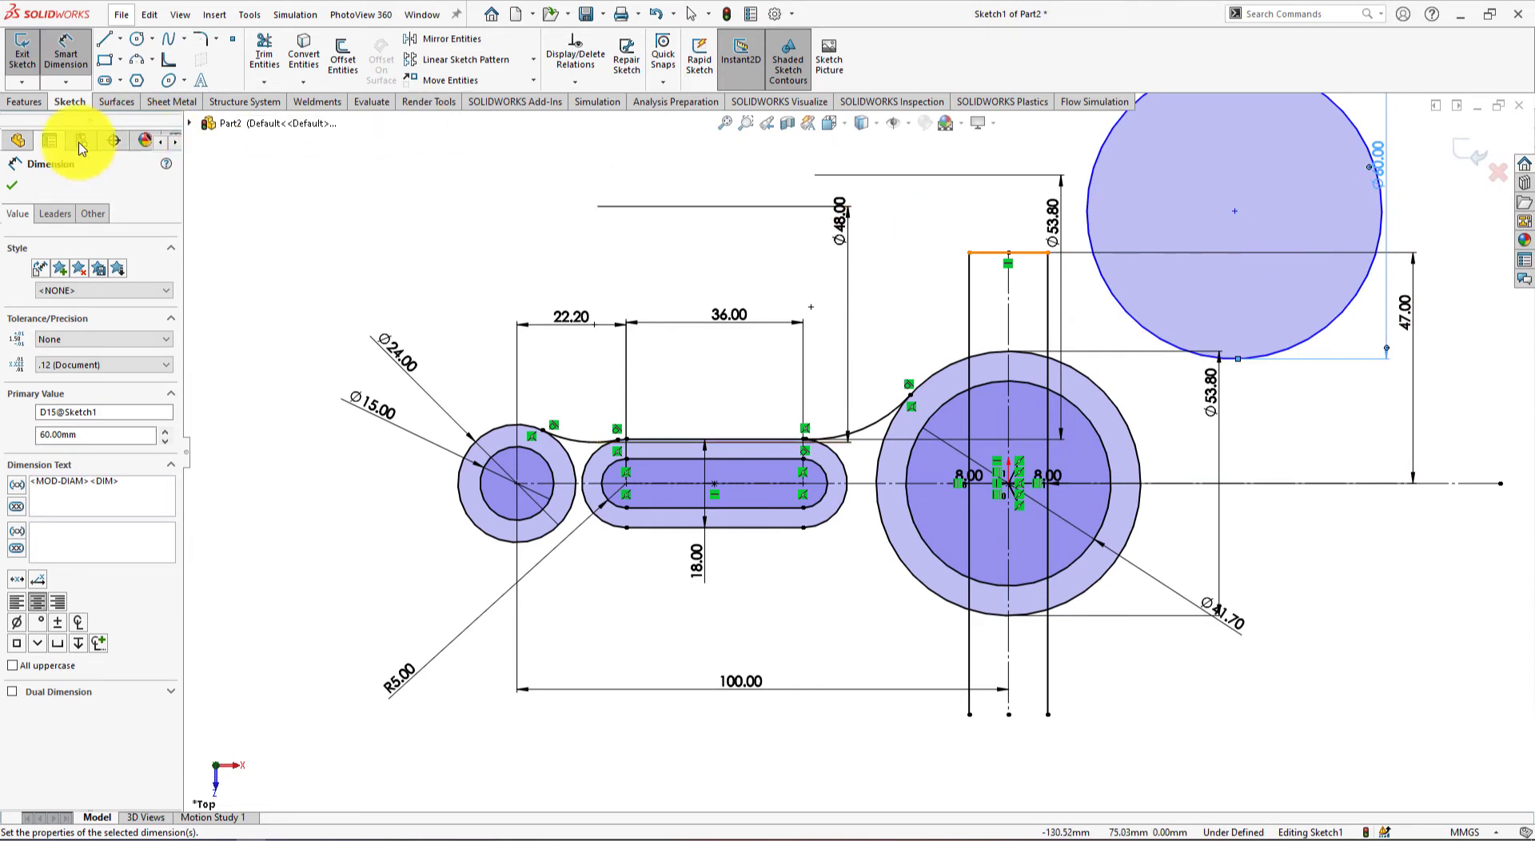
left_click(19, 188)
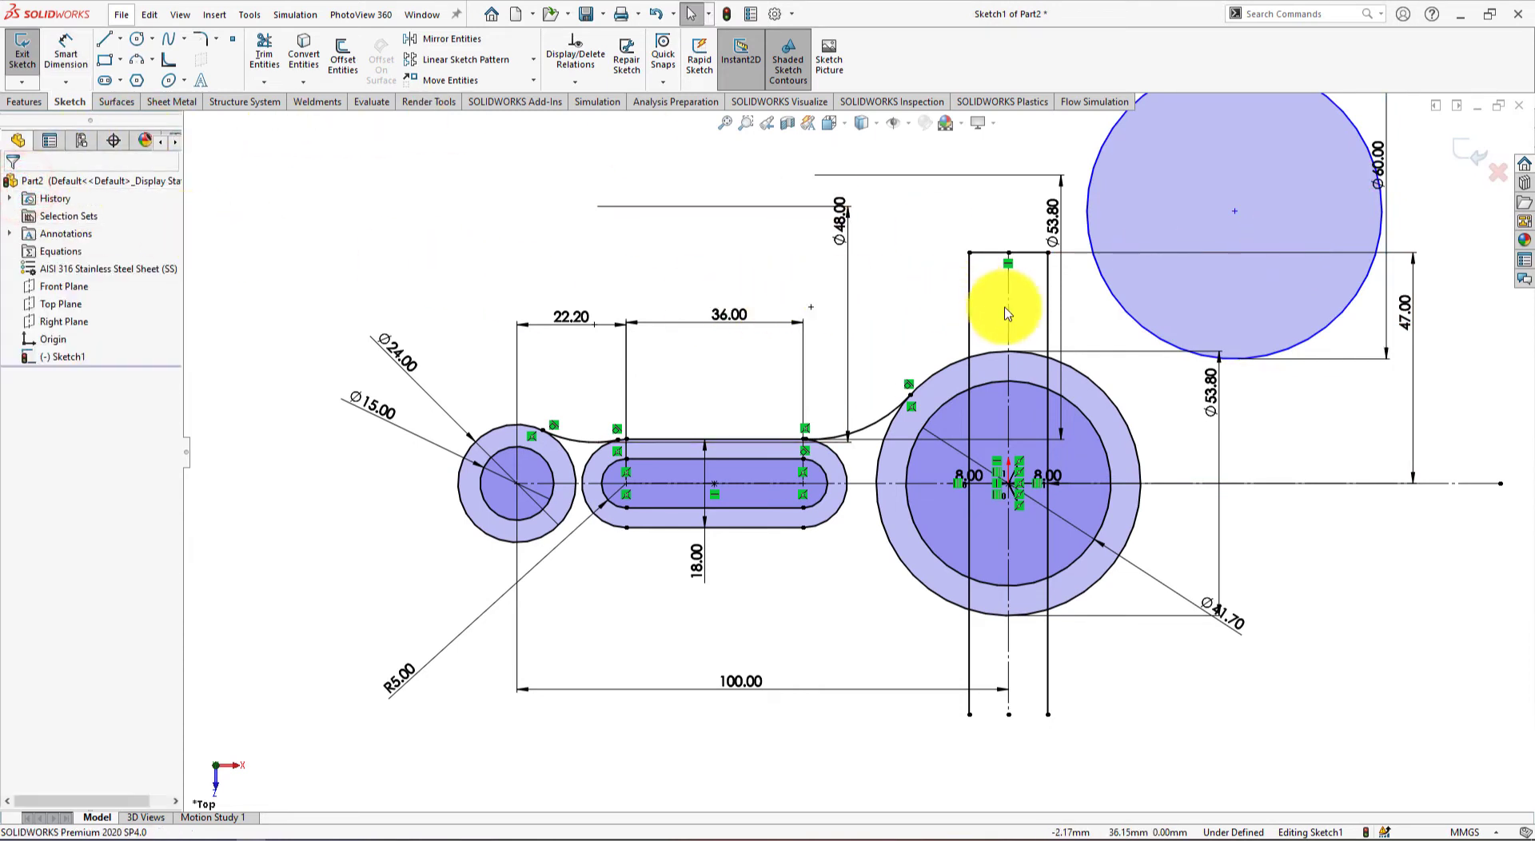
Make the 60 mm circle tangent to the vertical arm's right edge and to the large ring's 53.8 mm outer circle
left_click(1048, 311)
left_click(1106, 293, "ctrl")
left_click(1148, 216)
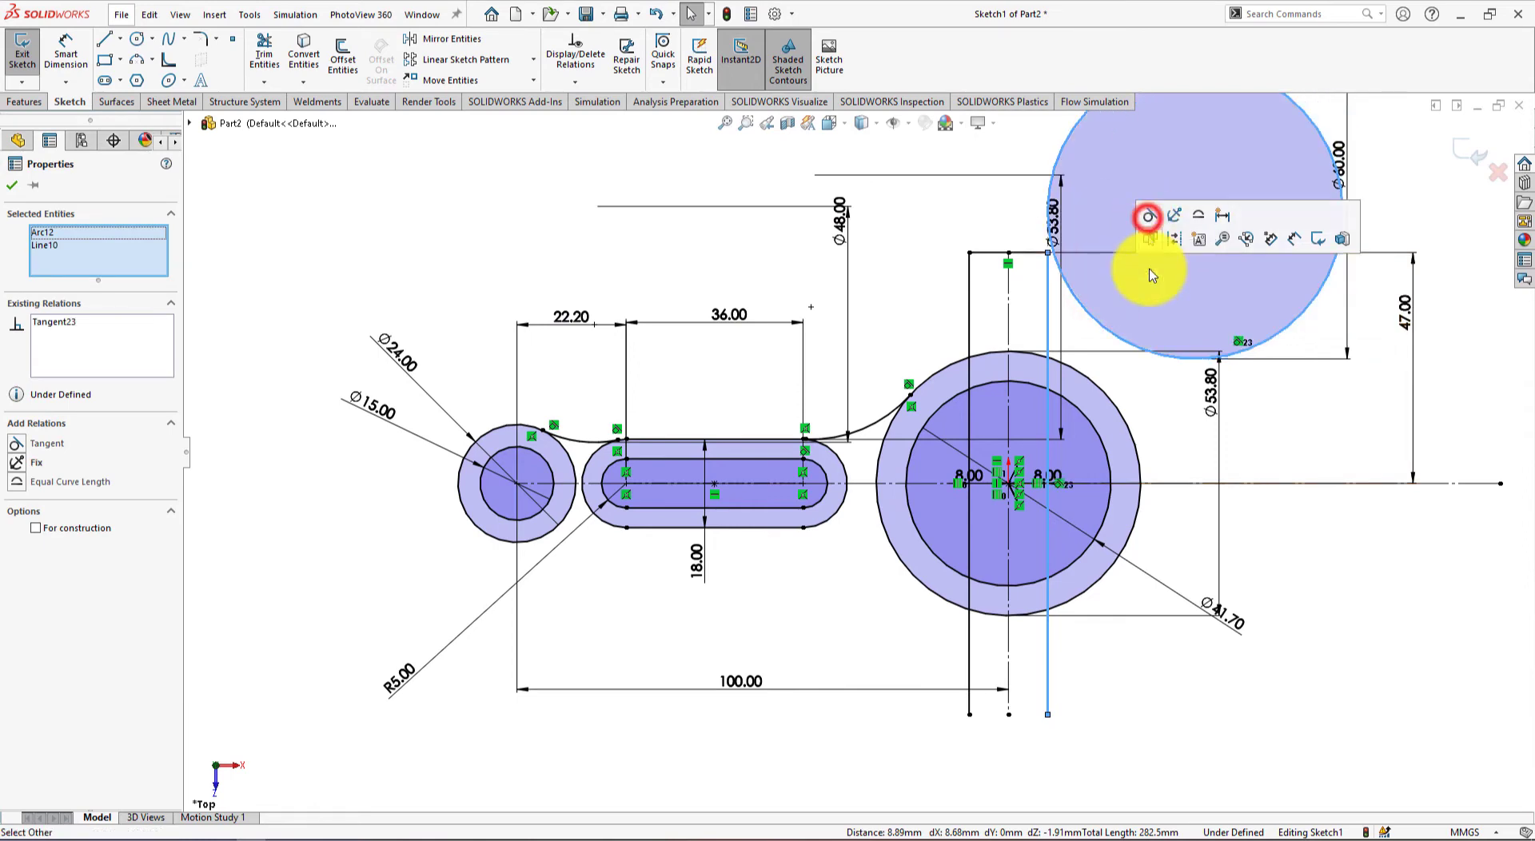
left_click(1364, 430)
left_click(1128, 436)
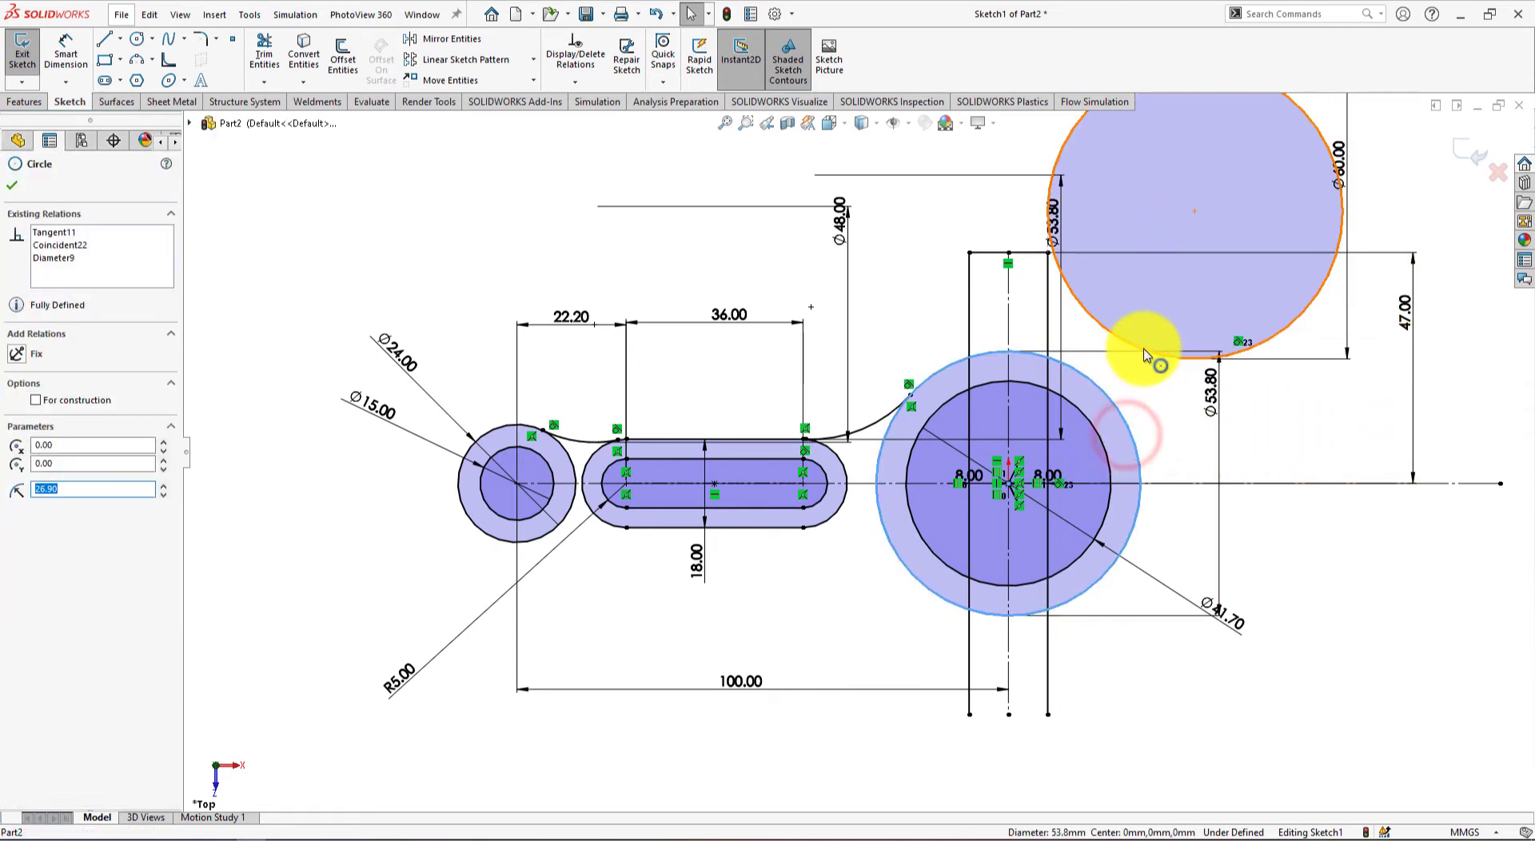
left_click(1144, 352, "ctrl")
left_click(1211, 282)
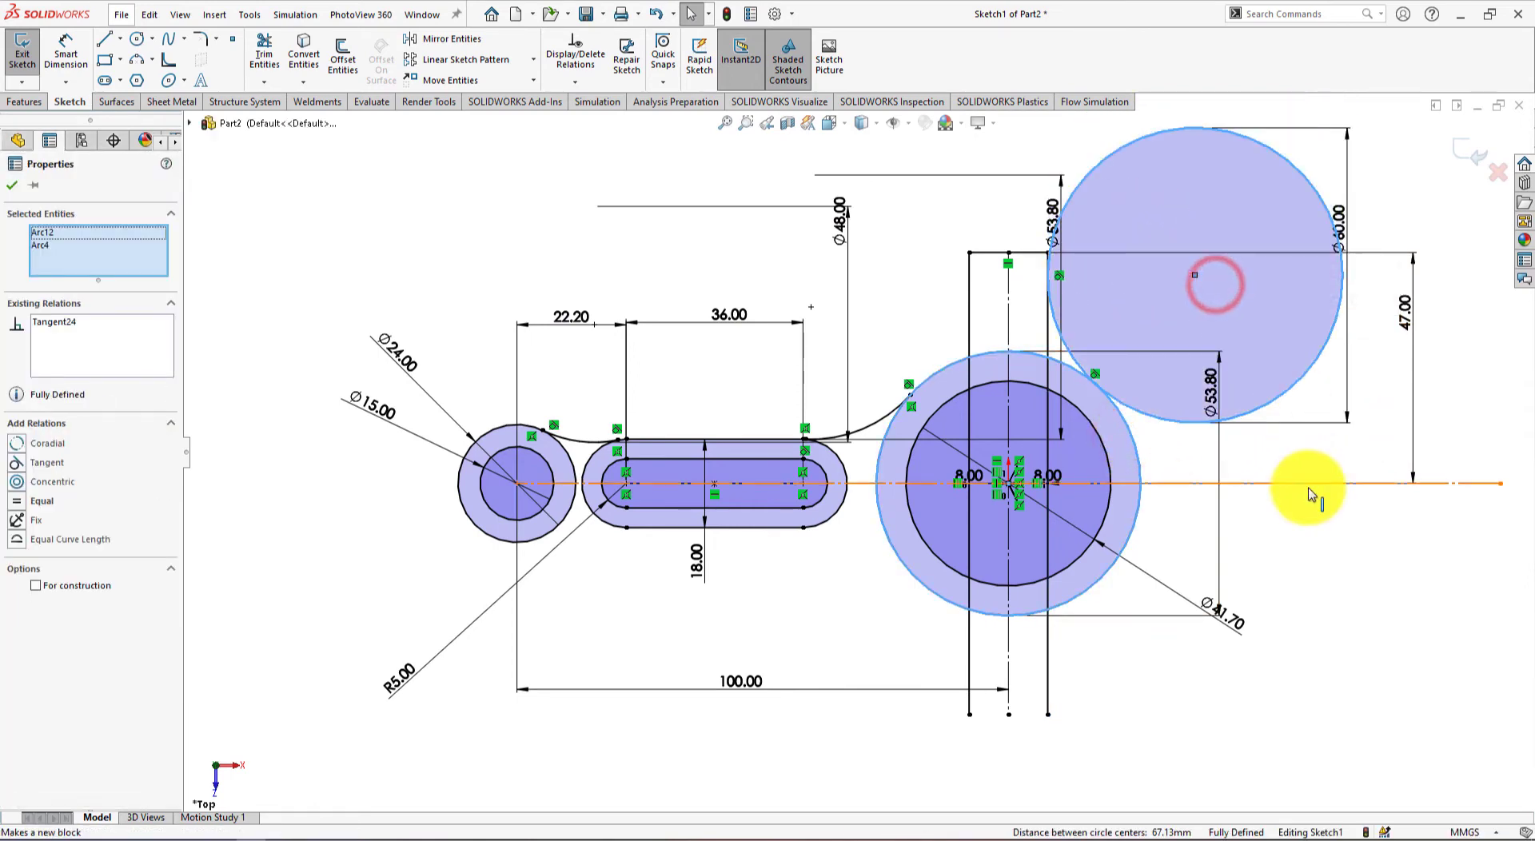
left_click(1321, 524)
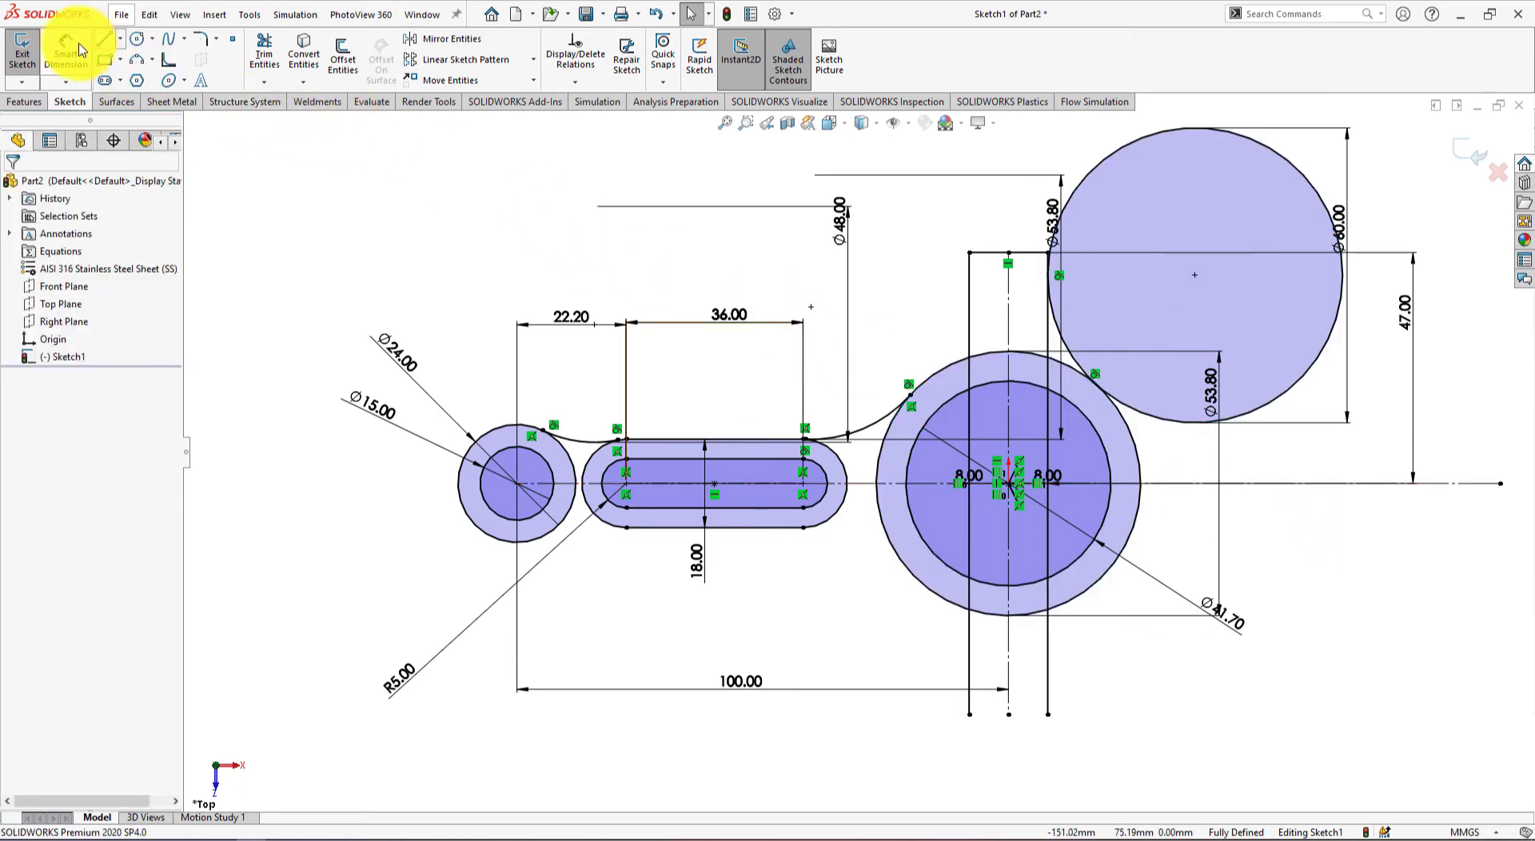
Power trim the 60 mm circle, keeping only the short blend arc between the arm's right edge and the large ring
left_click(264, 49)
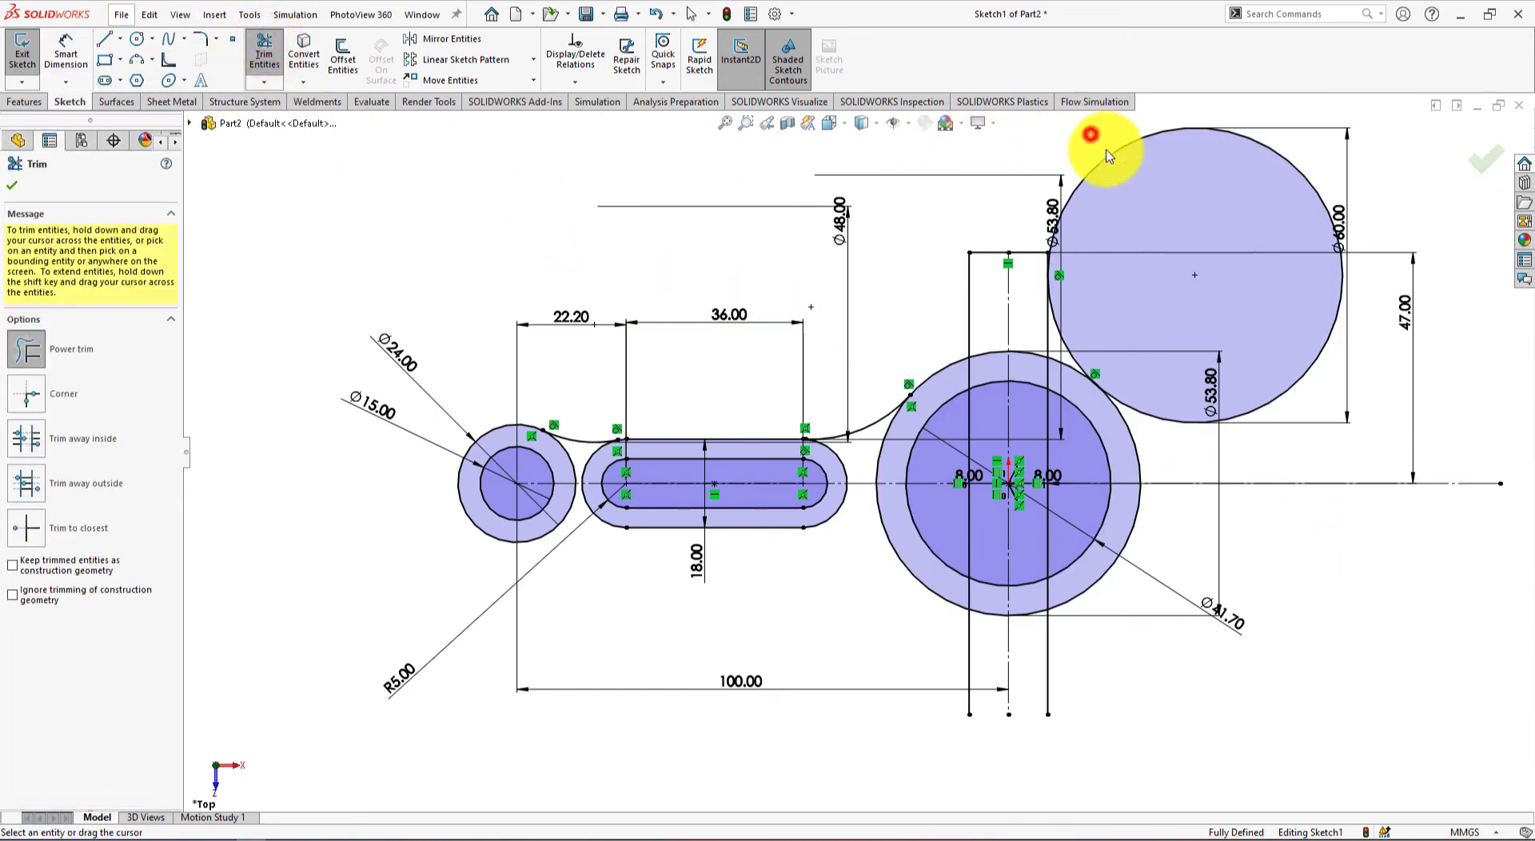
left_click_drag(1108, 155, 1268, 308)
scroll(1067, 360, "down", 3)
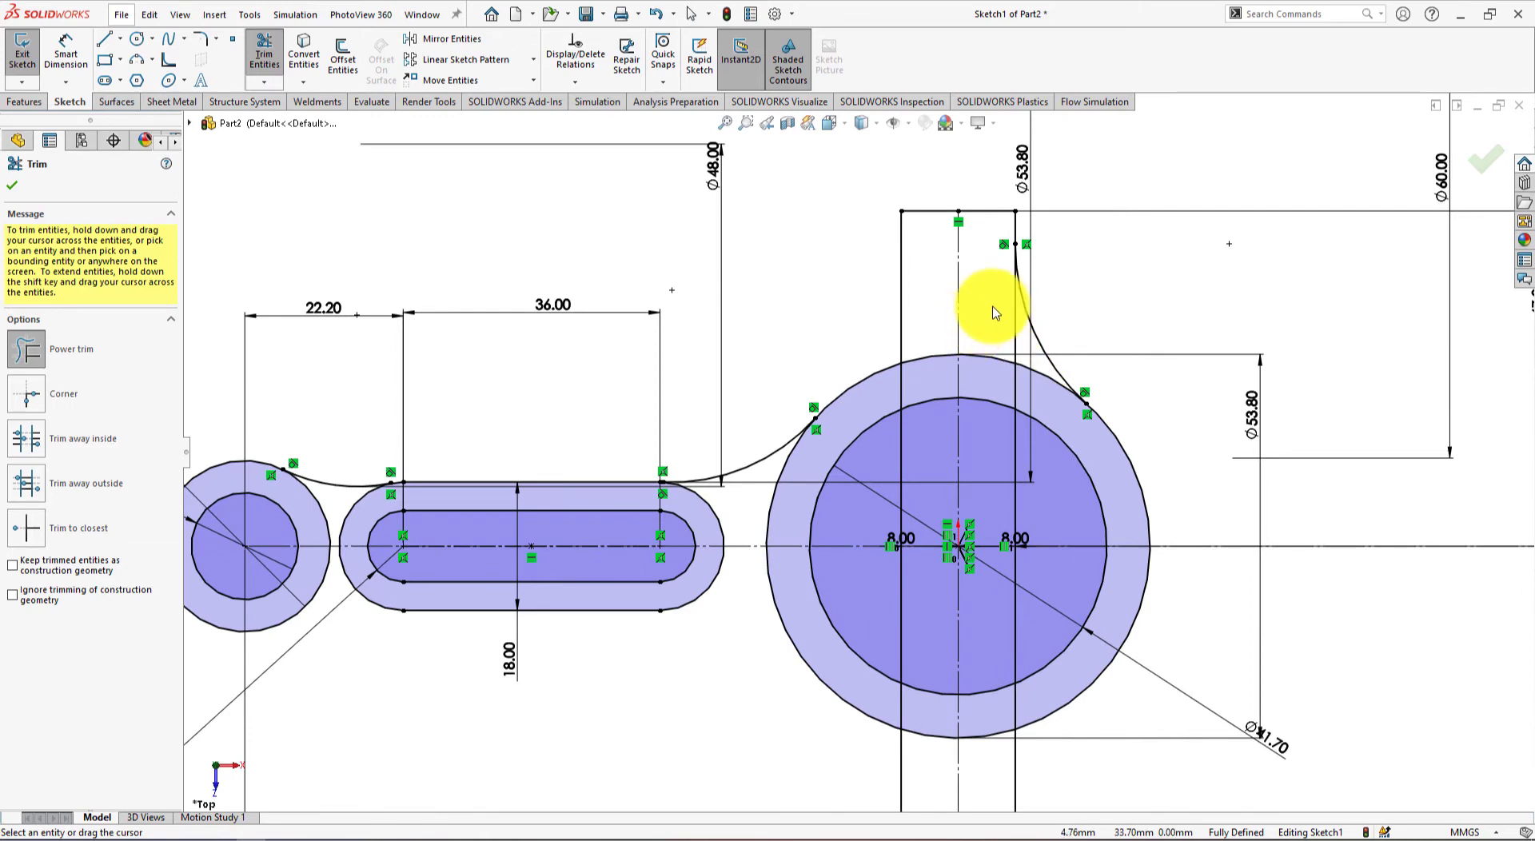
Trim the arm's right edge line from the blend arc's tangent point down through the ring to the inner circle's lower side
left_click_drag(994, 305, 1025, 336)
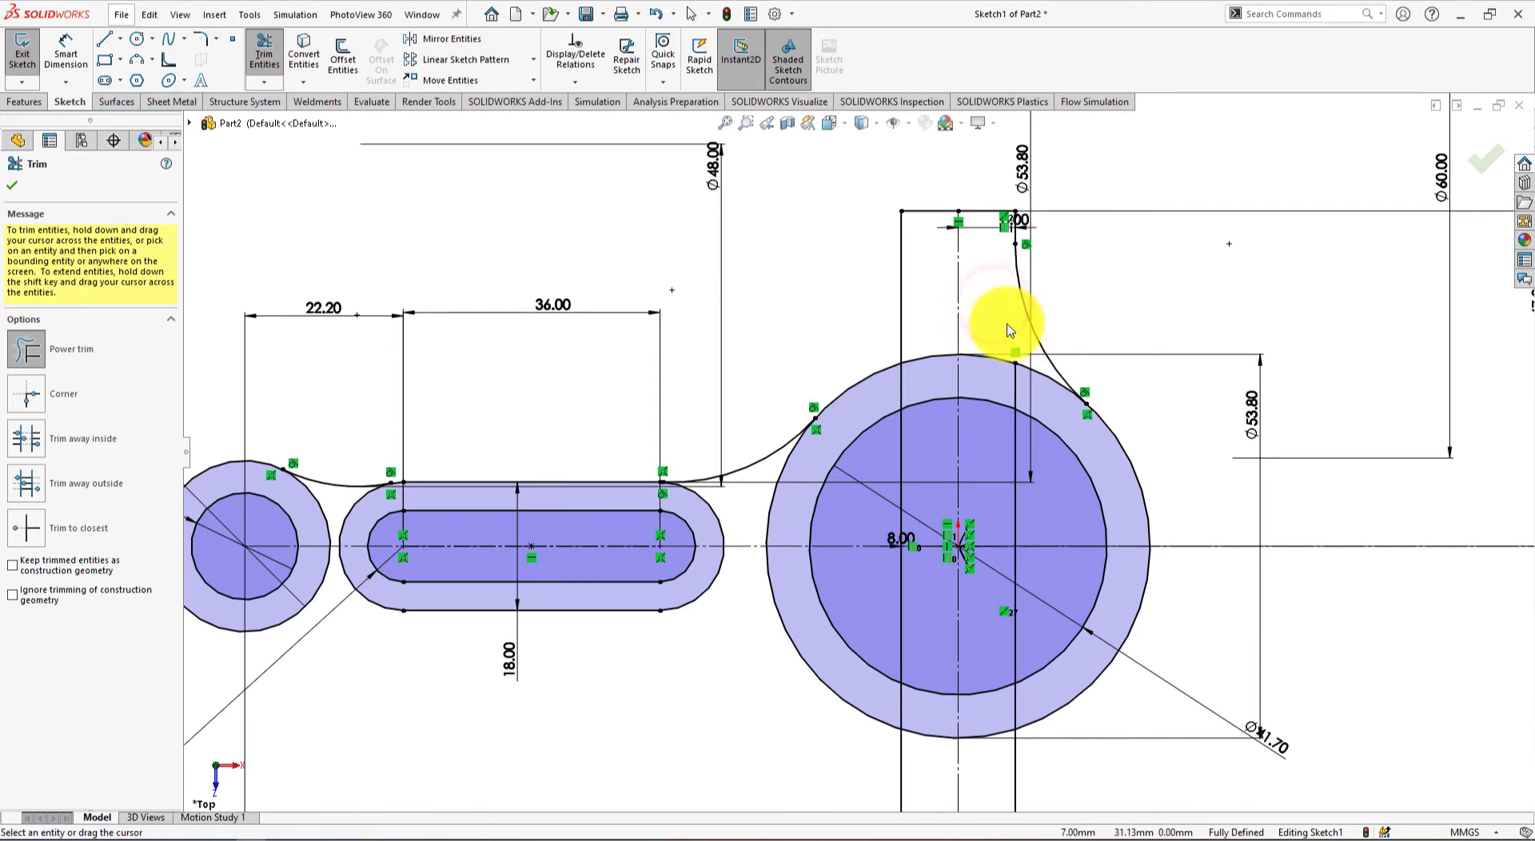
scroll(1064, 405, "up", 2)
scroll(1048, 402, "down", 4)
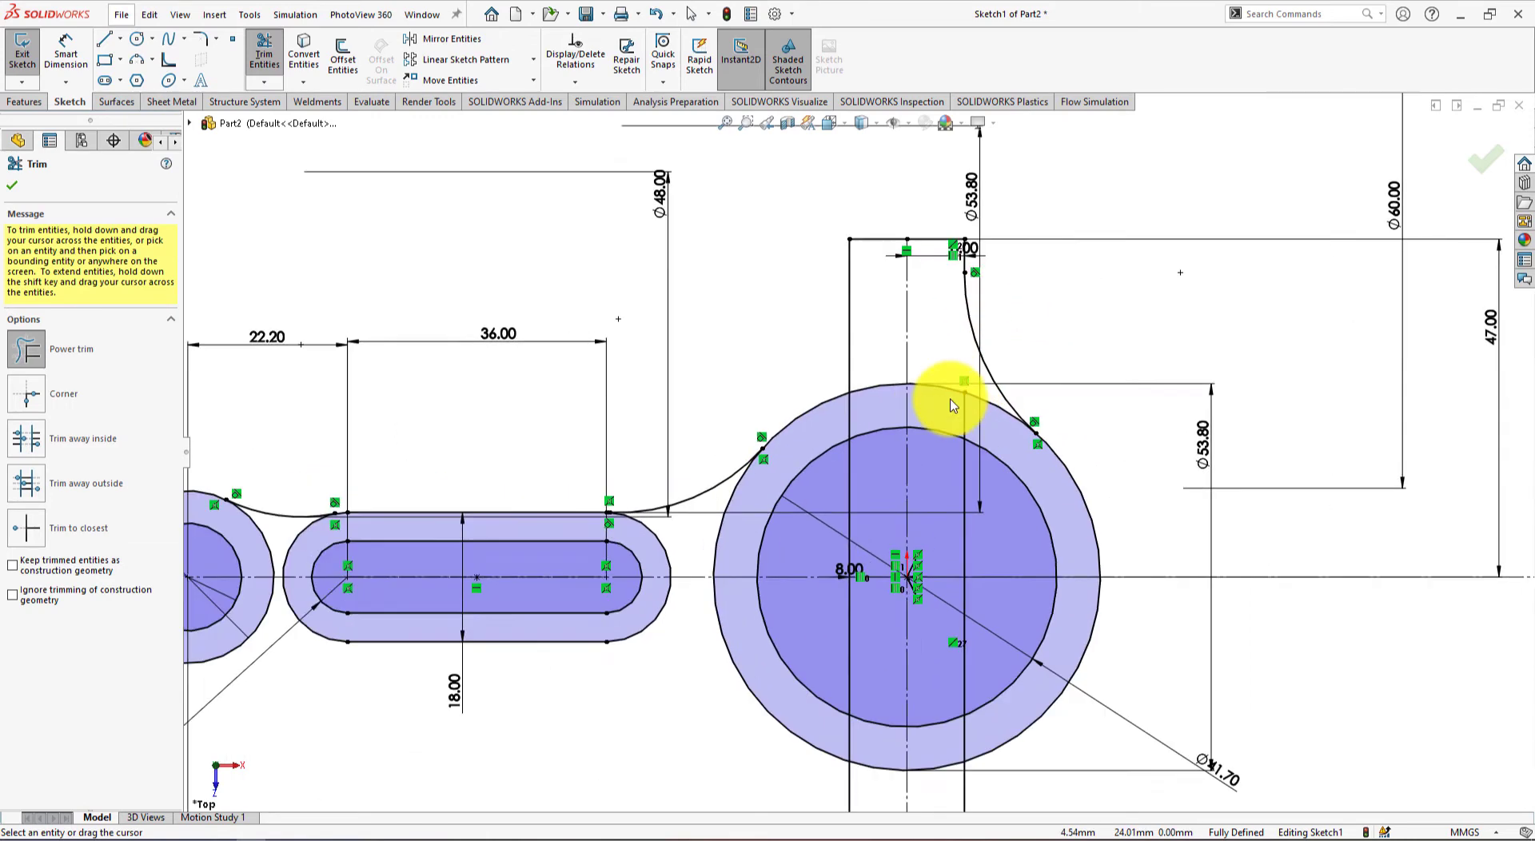
scroll(954, 406, "up", 3)
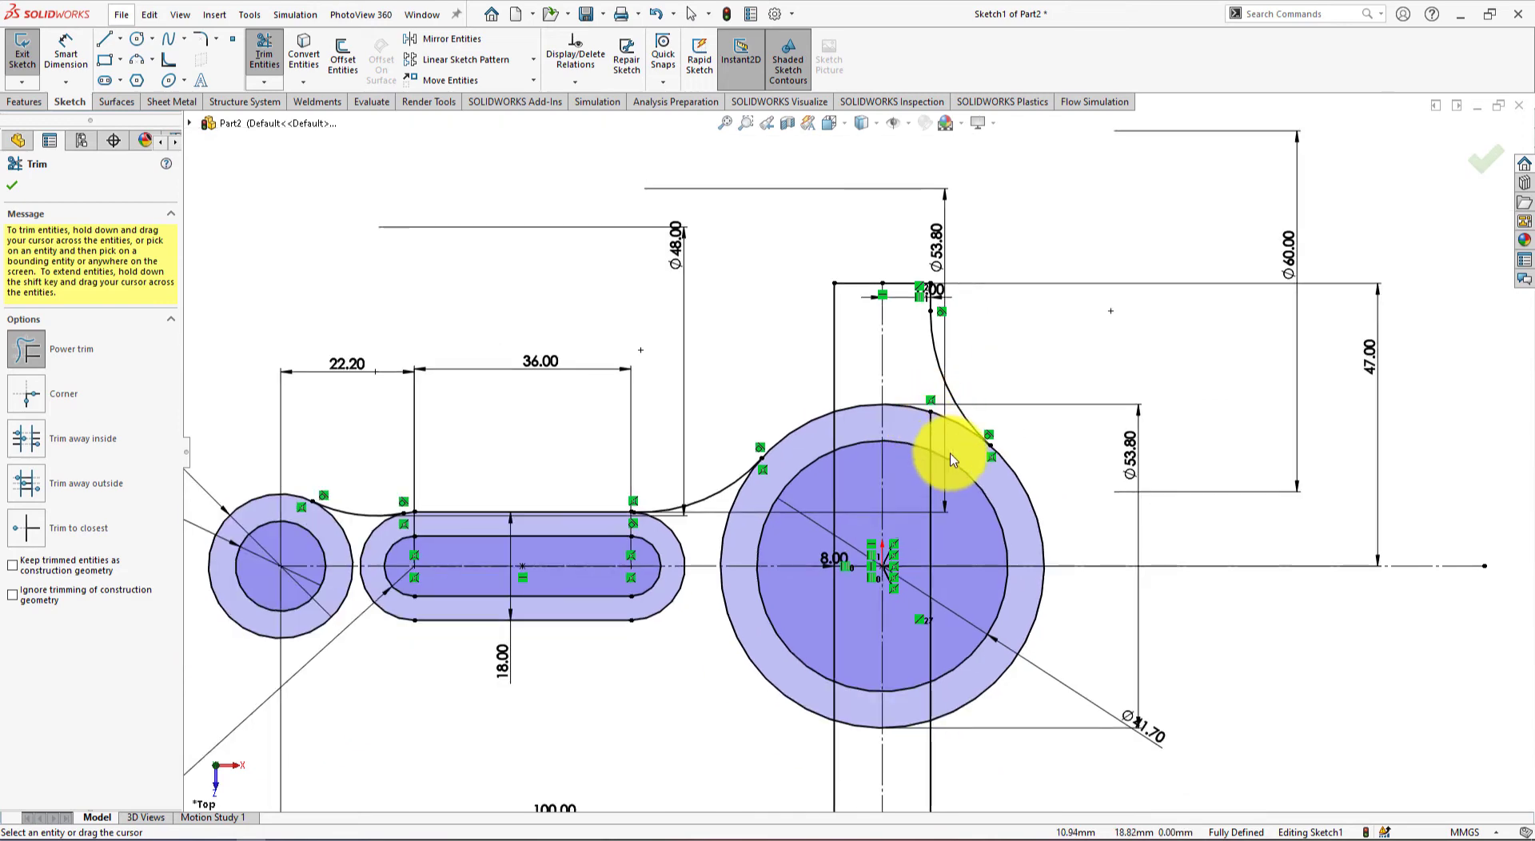
scroll(939, 462, "down", 2)
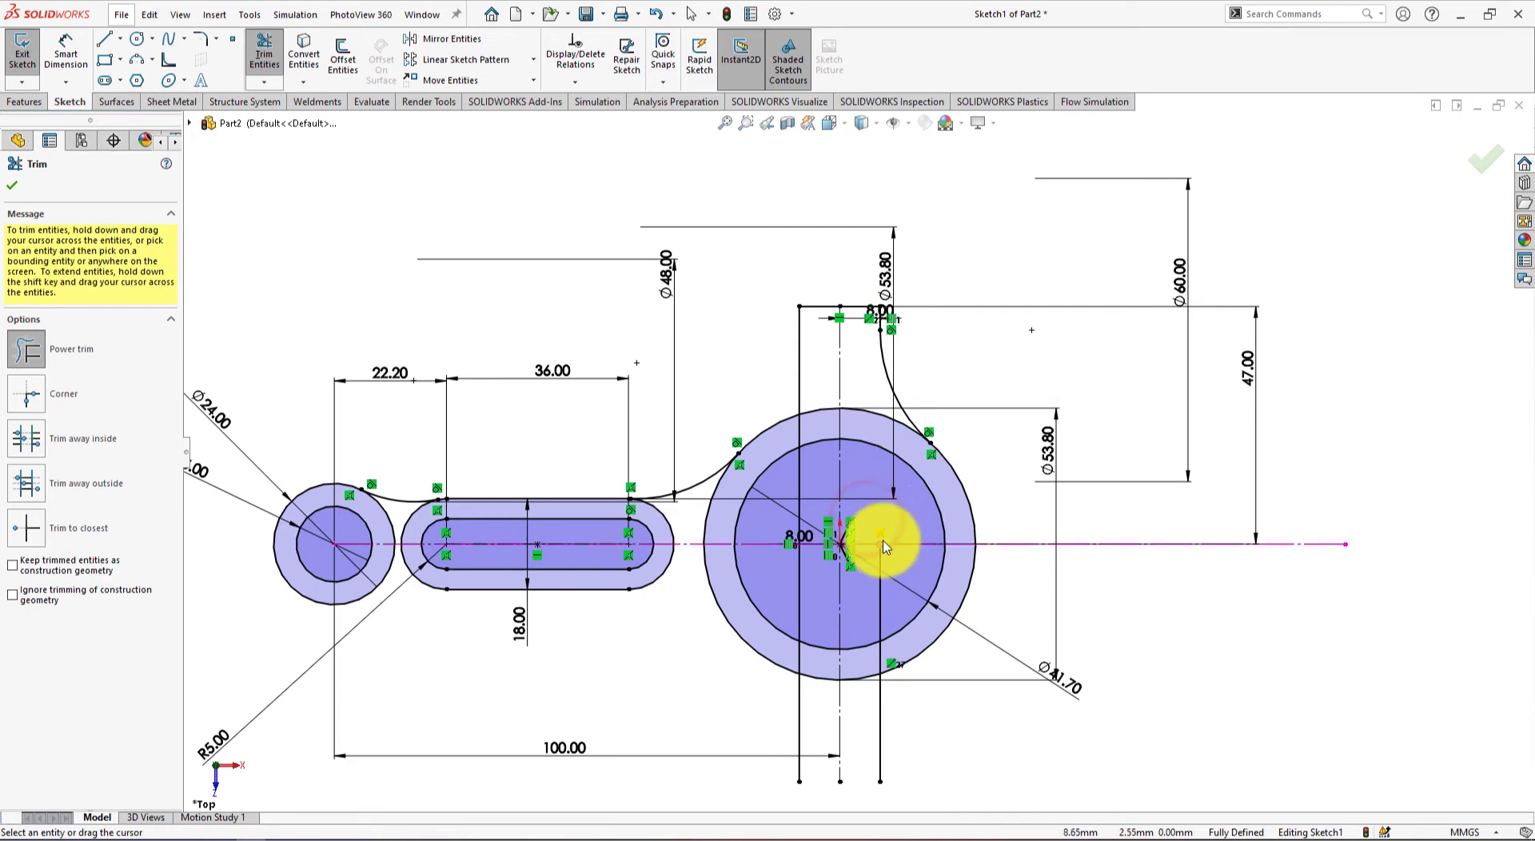
left_click_drag(886, 547, 866, 616)
scroll(881, 613, "up", 3)
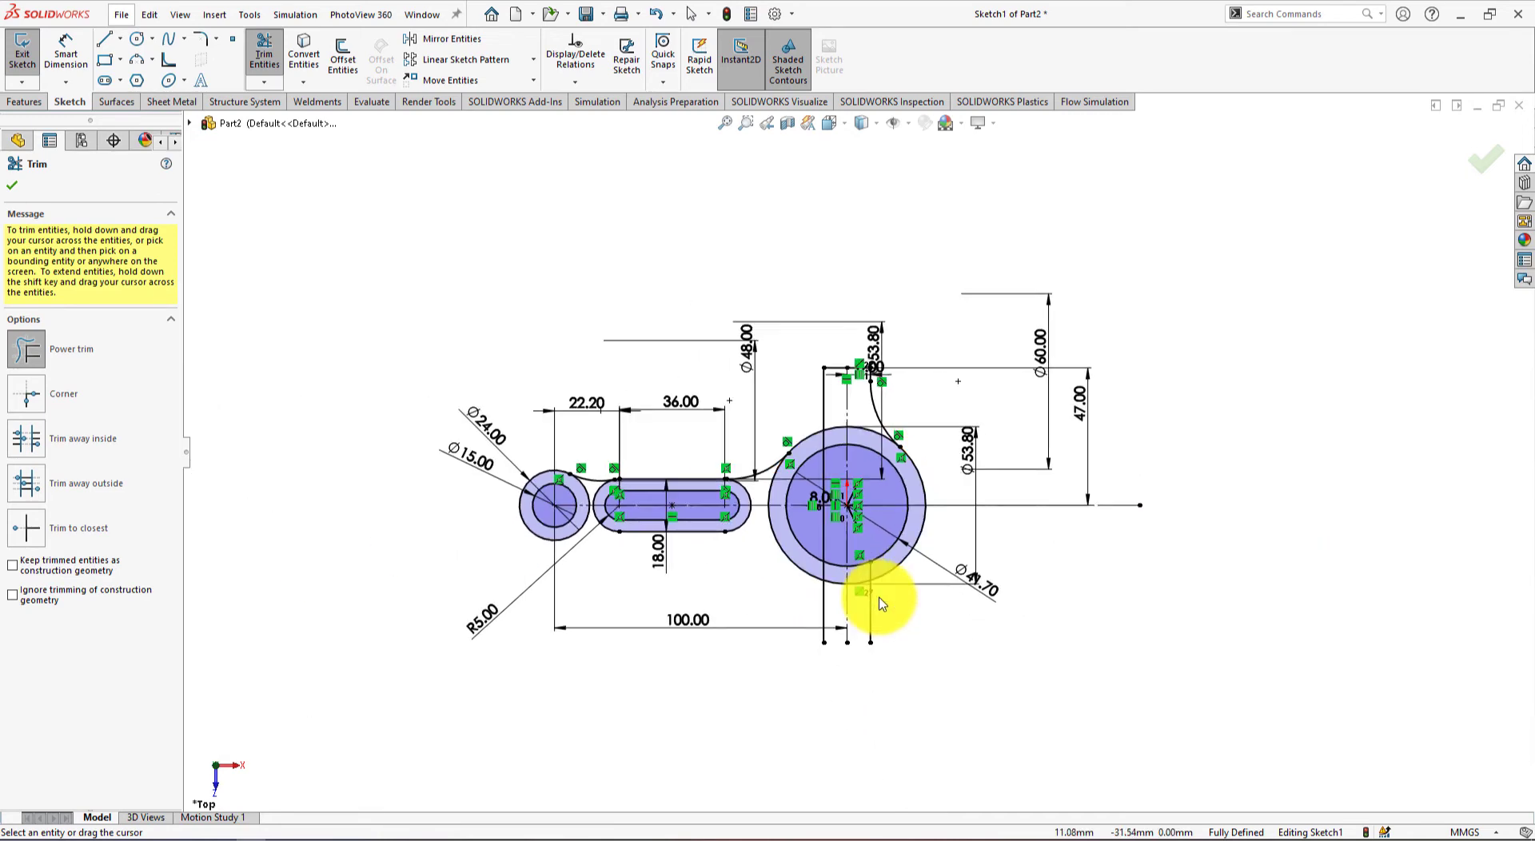
scroll(756, 566, "down", 3)
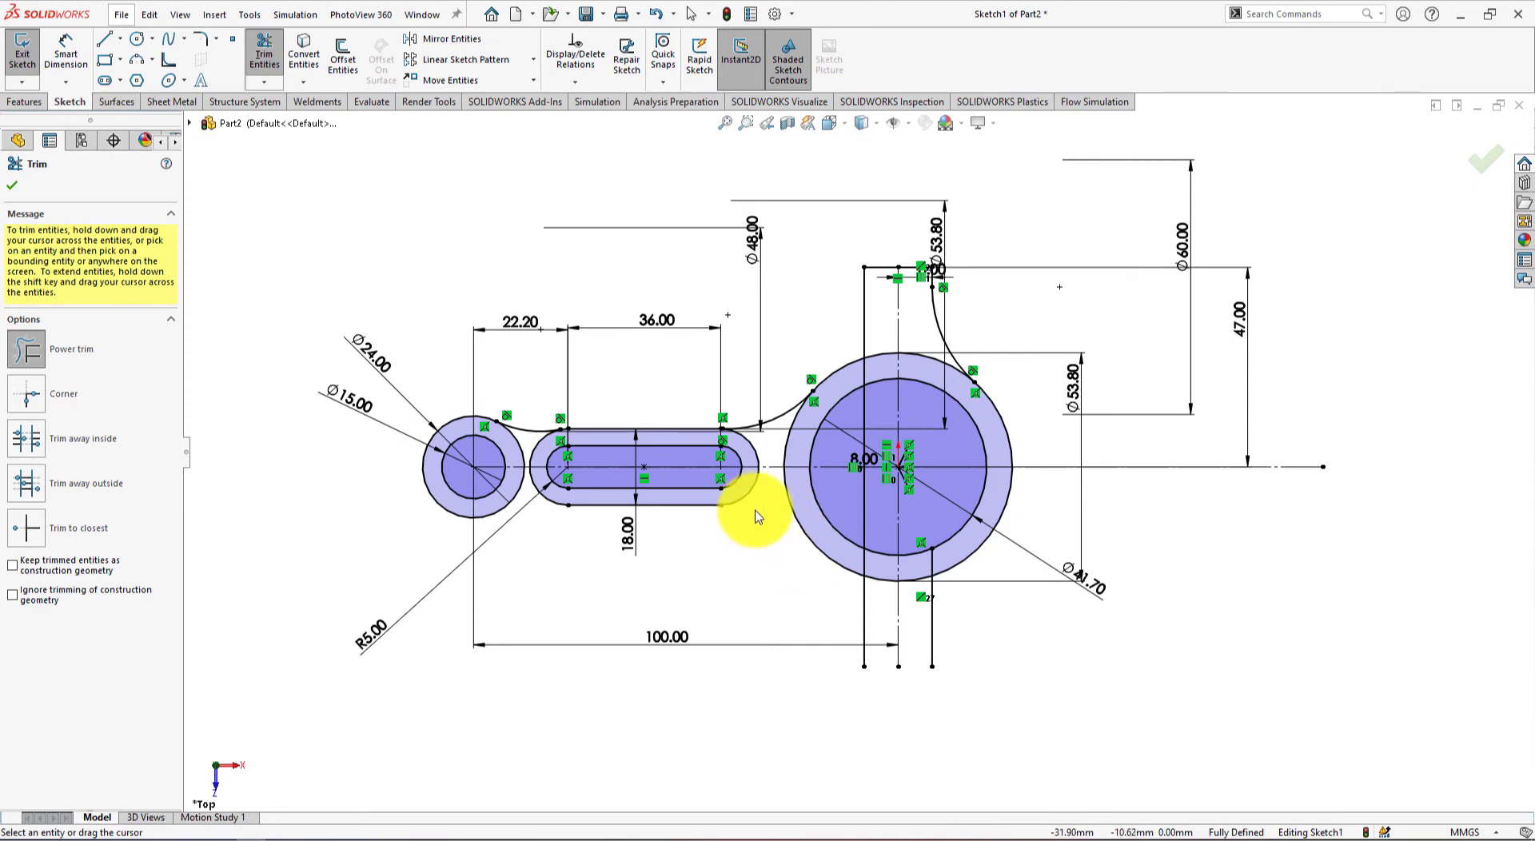
scroll(476, 432, "down", 2)
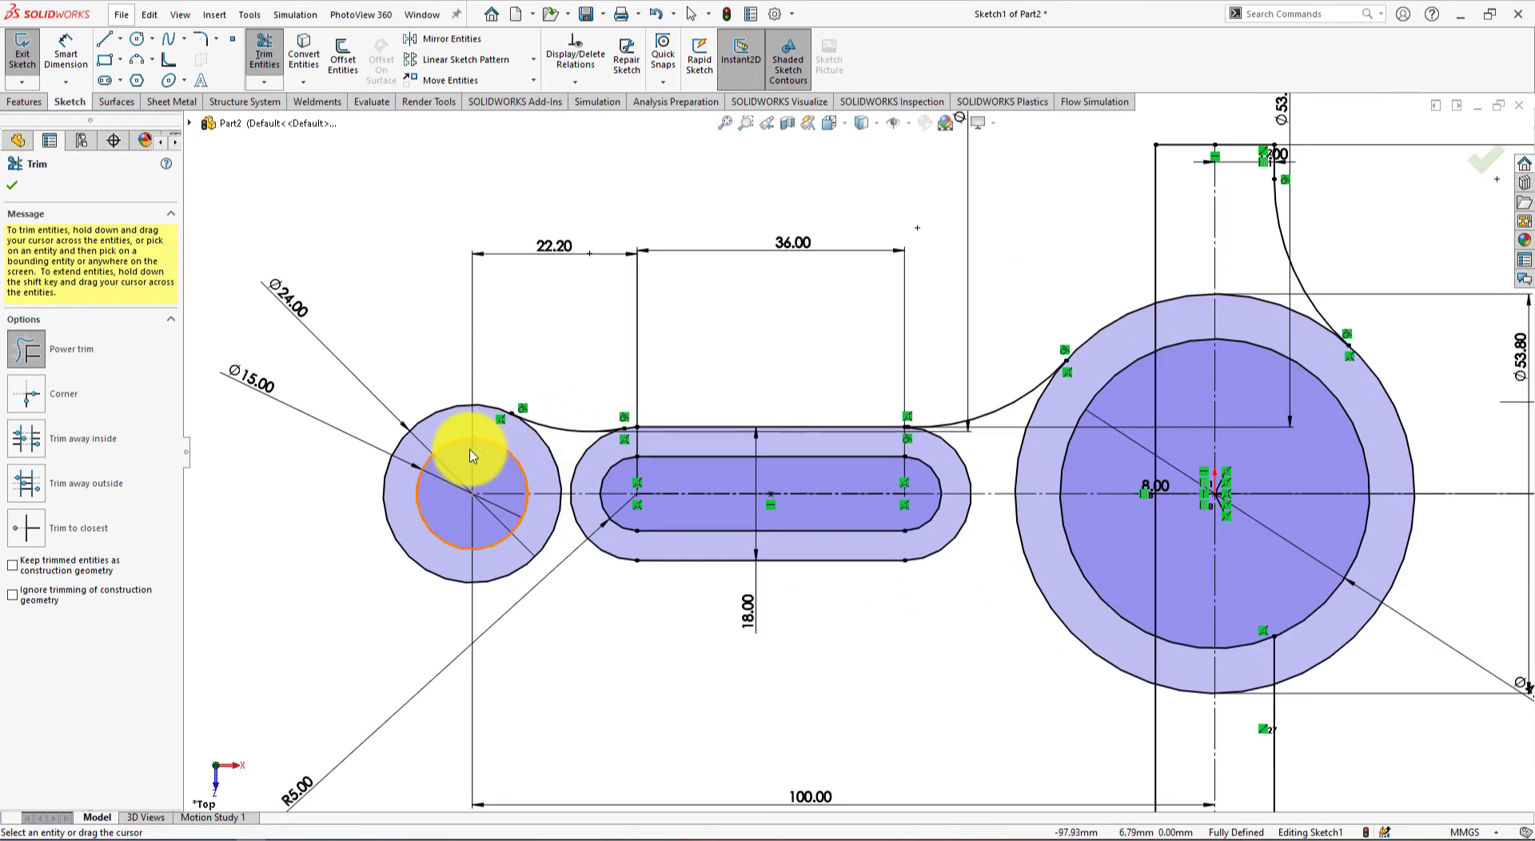
left_click(17, 189)
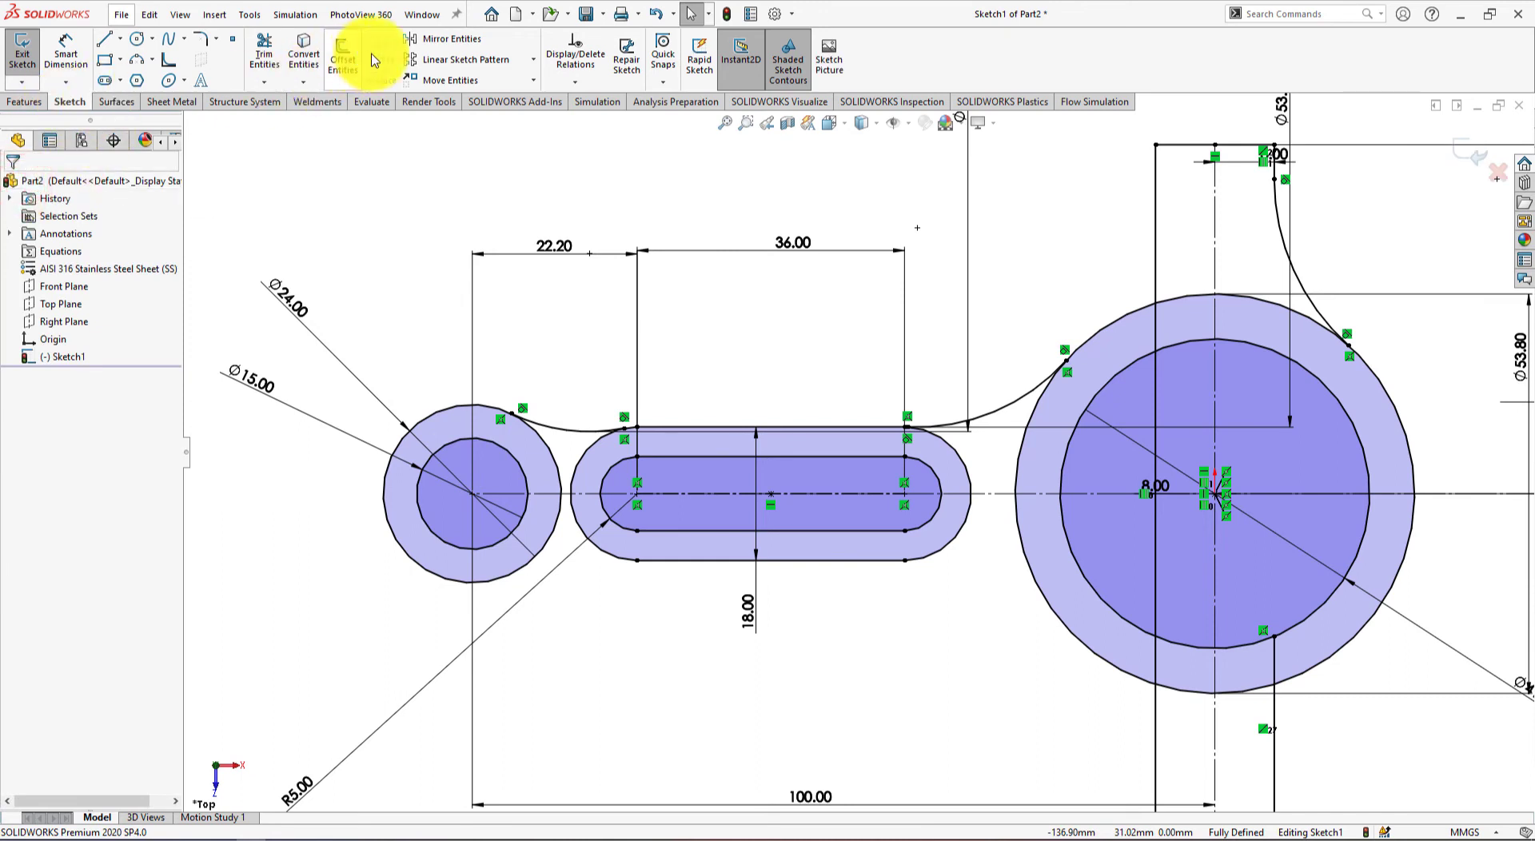
Mirror the three blend arcs and the arm's upper end line about the horizontal centerline, keeping the originals
left_click(448, 40)
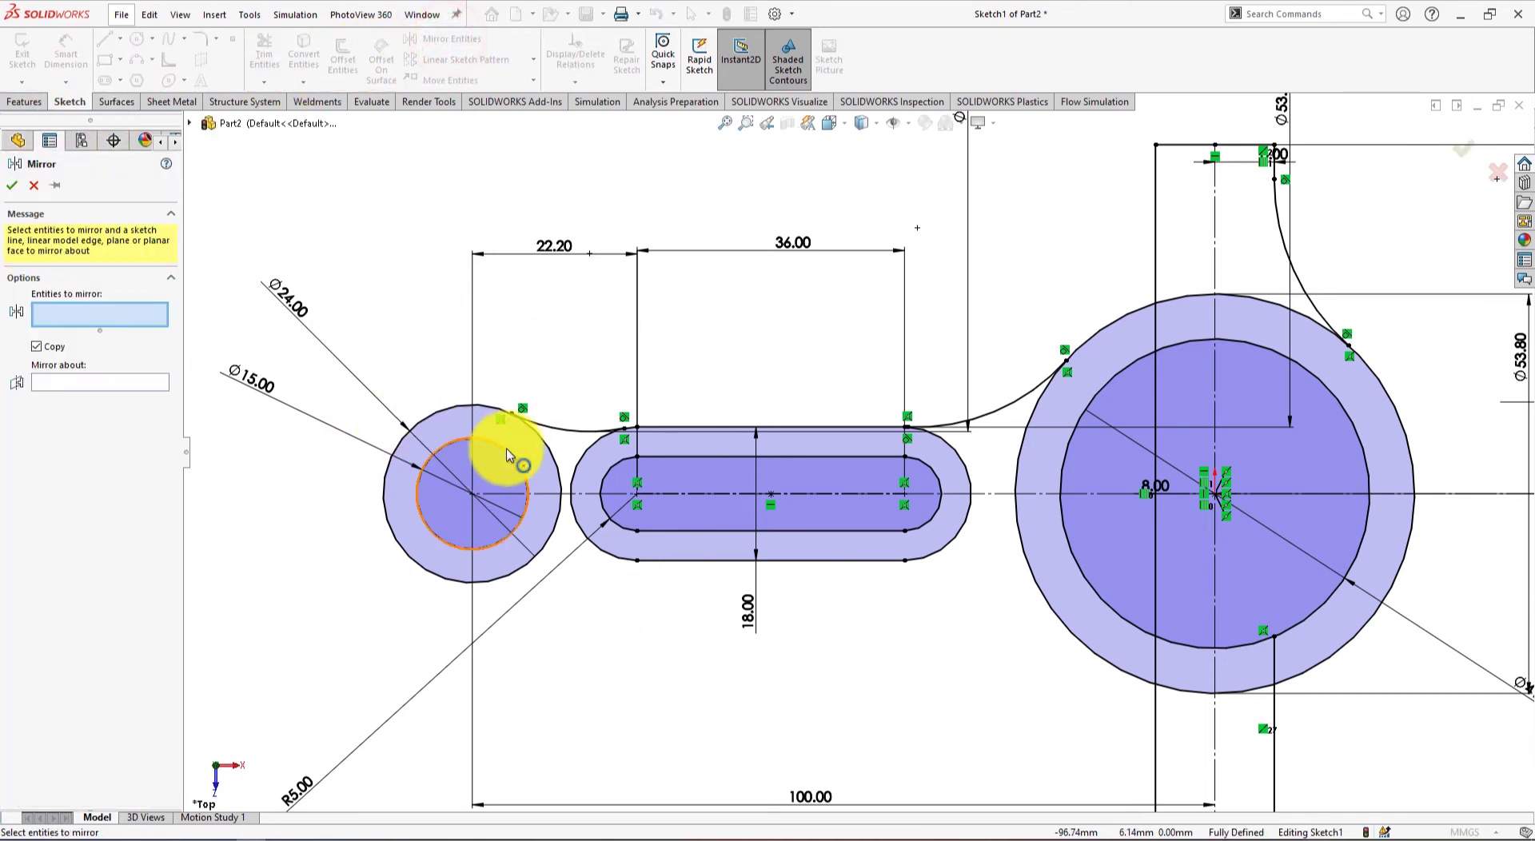
left_click(553, 432)
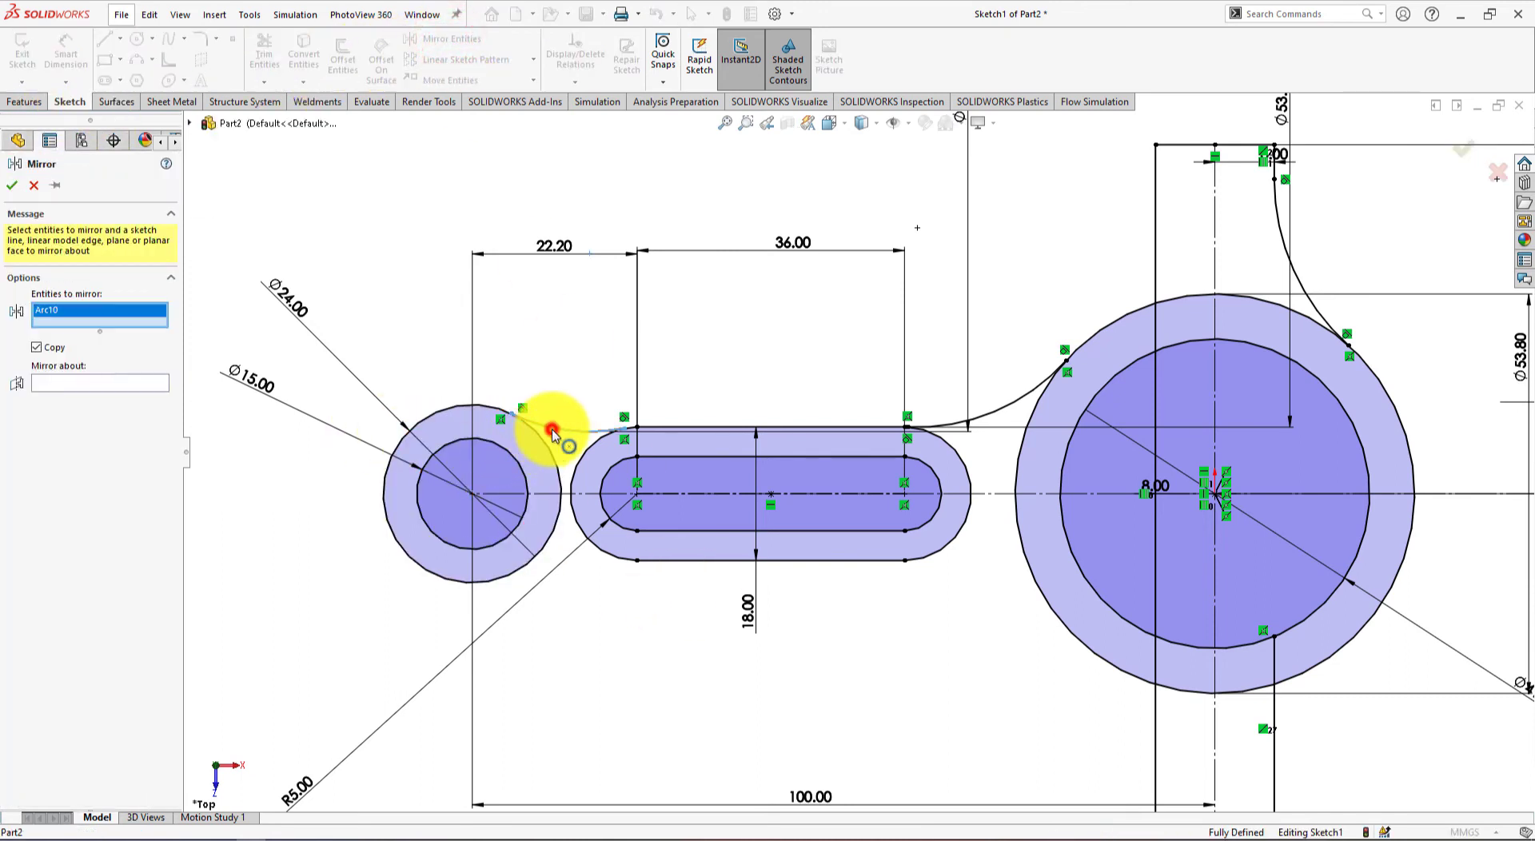
left_click(1000, 417)
scroll(1224, 377, "up", 4)
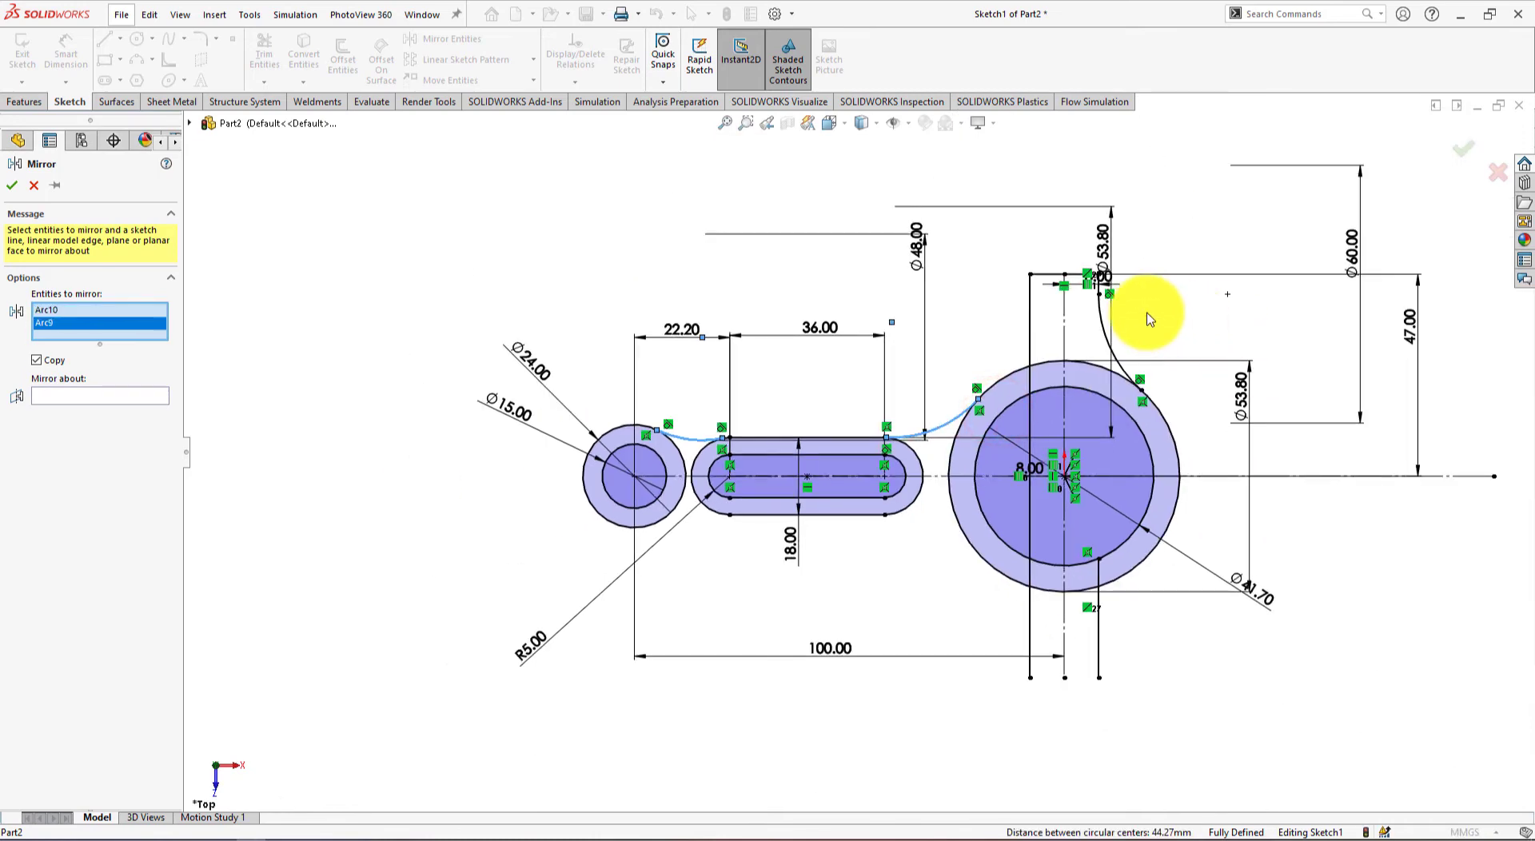
scroll(1120, 352, "down", 3)
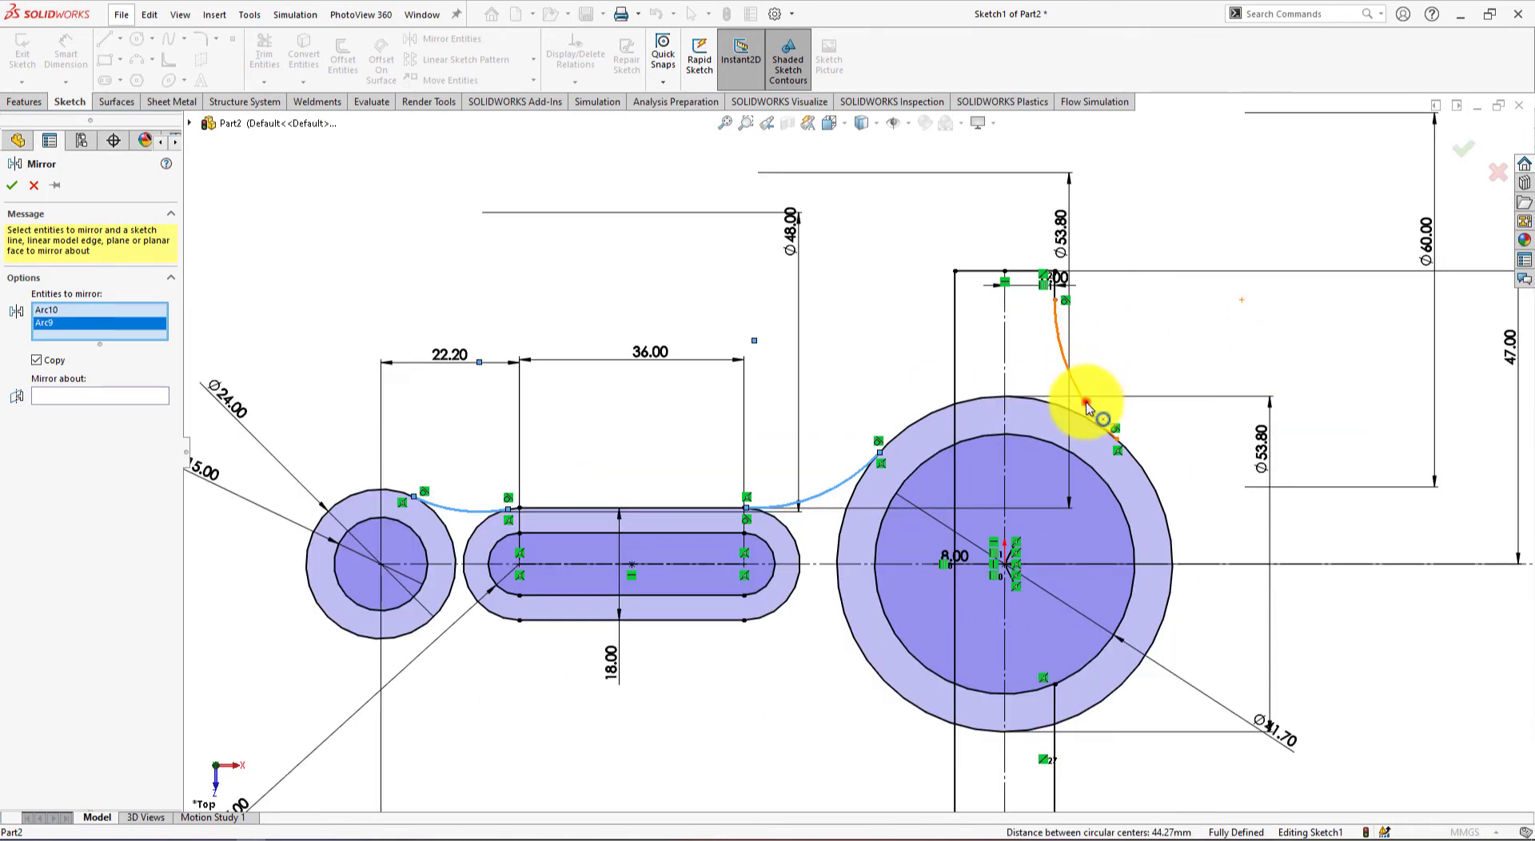
left_click(1088, 407)
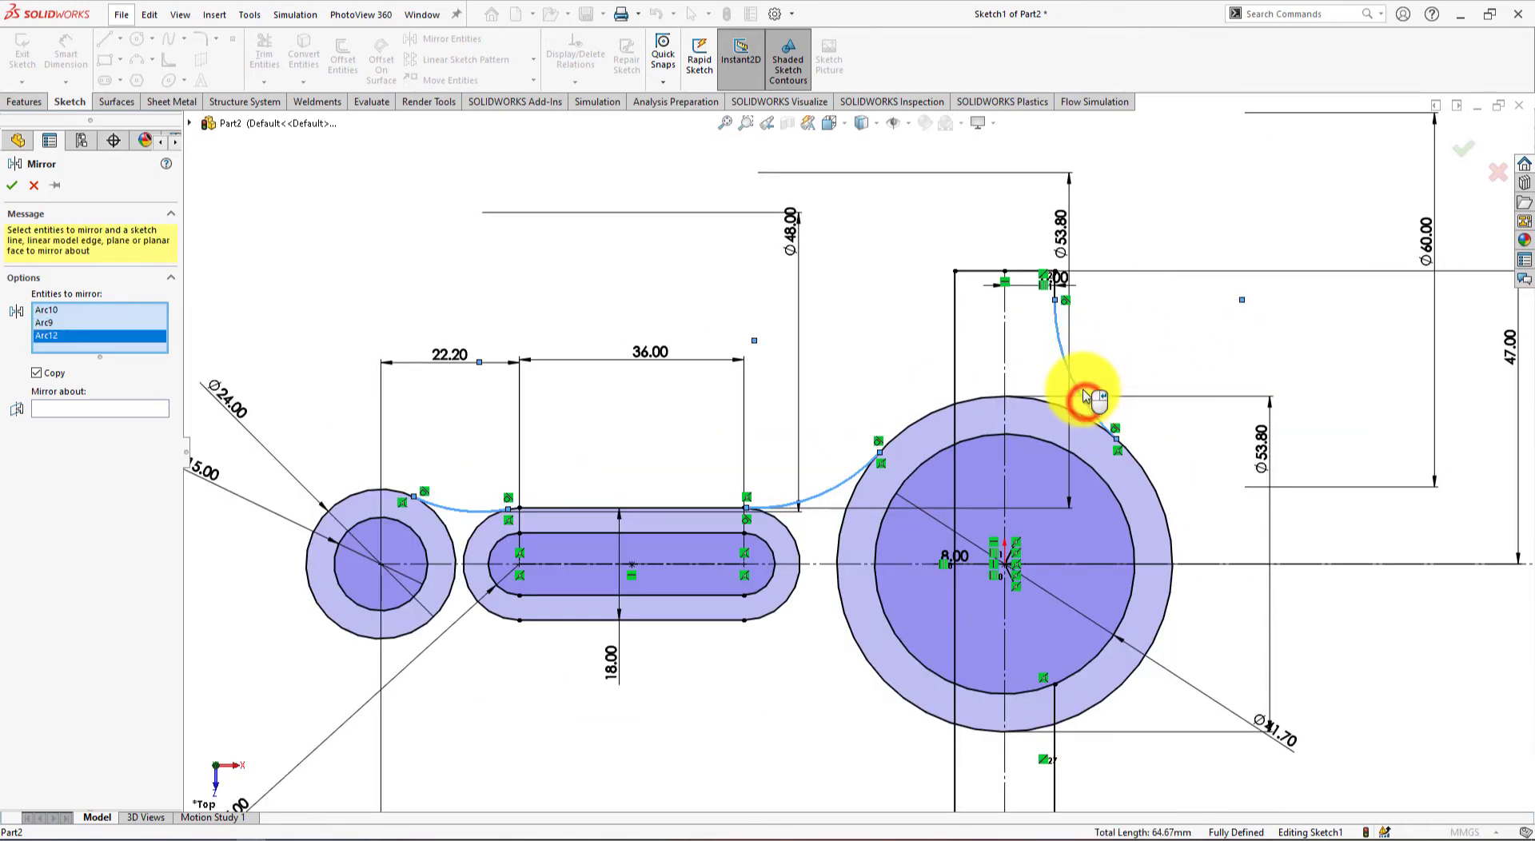
left_click(985, 275)
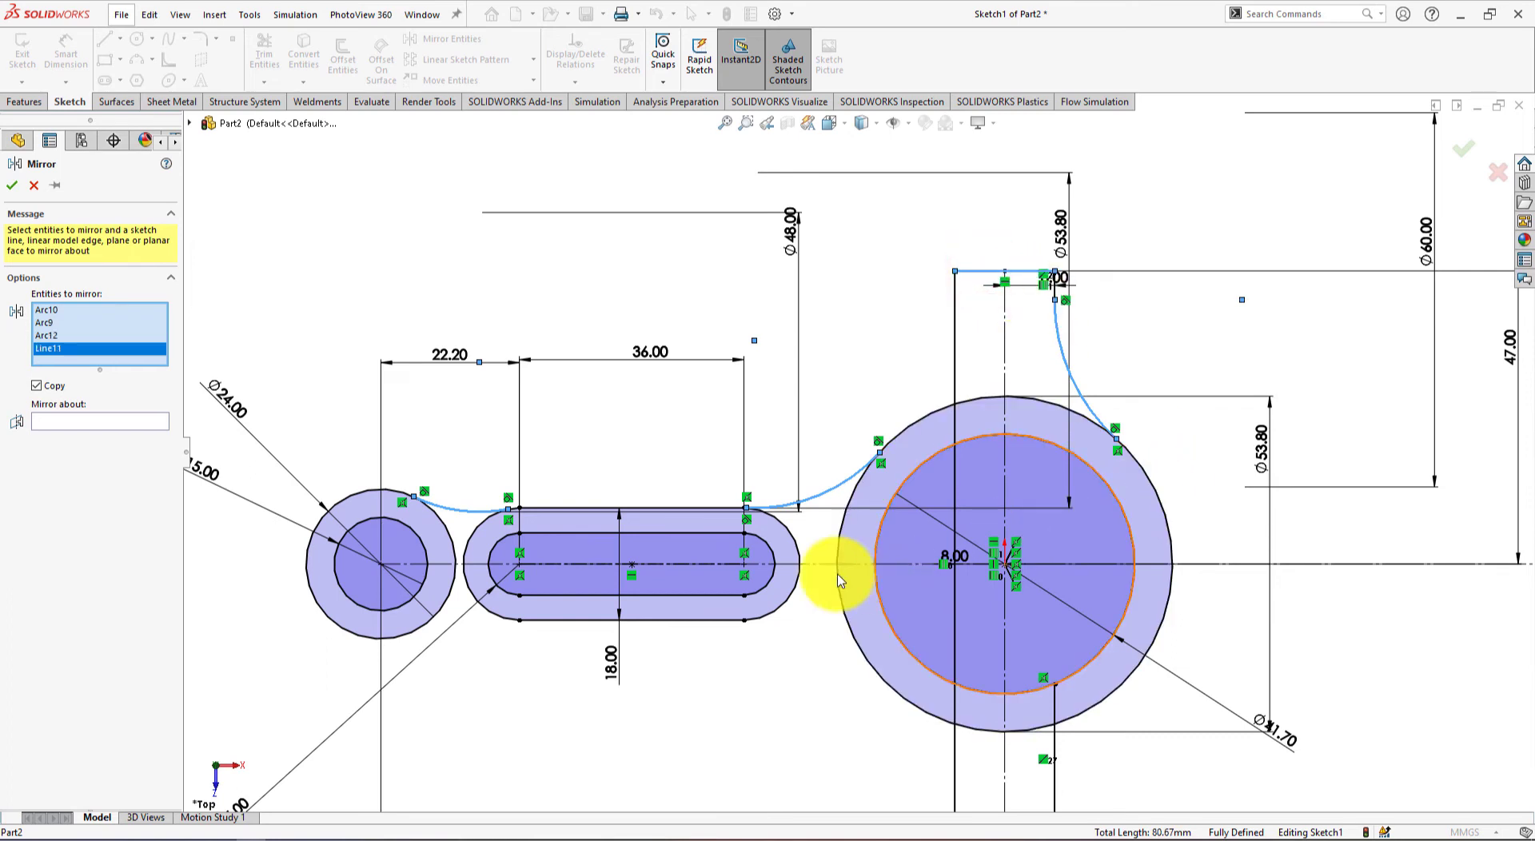
left_click(83, 423)
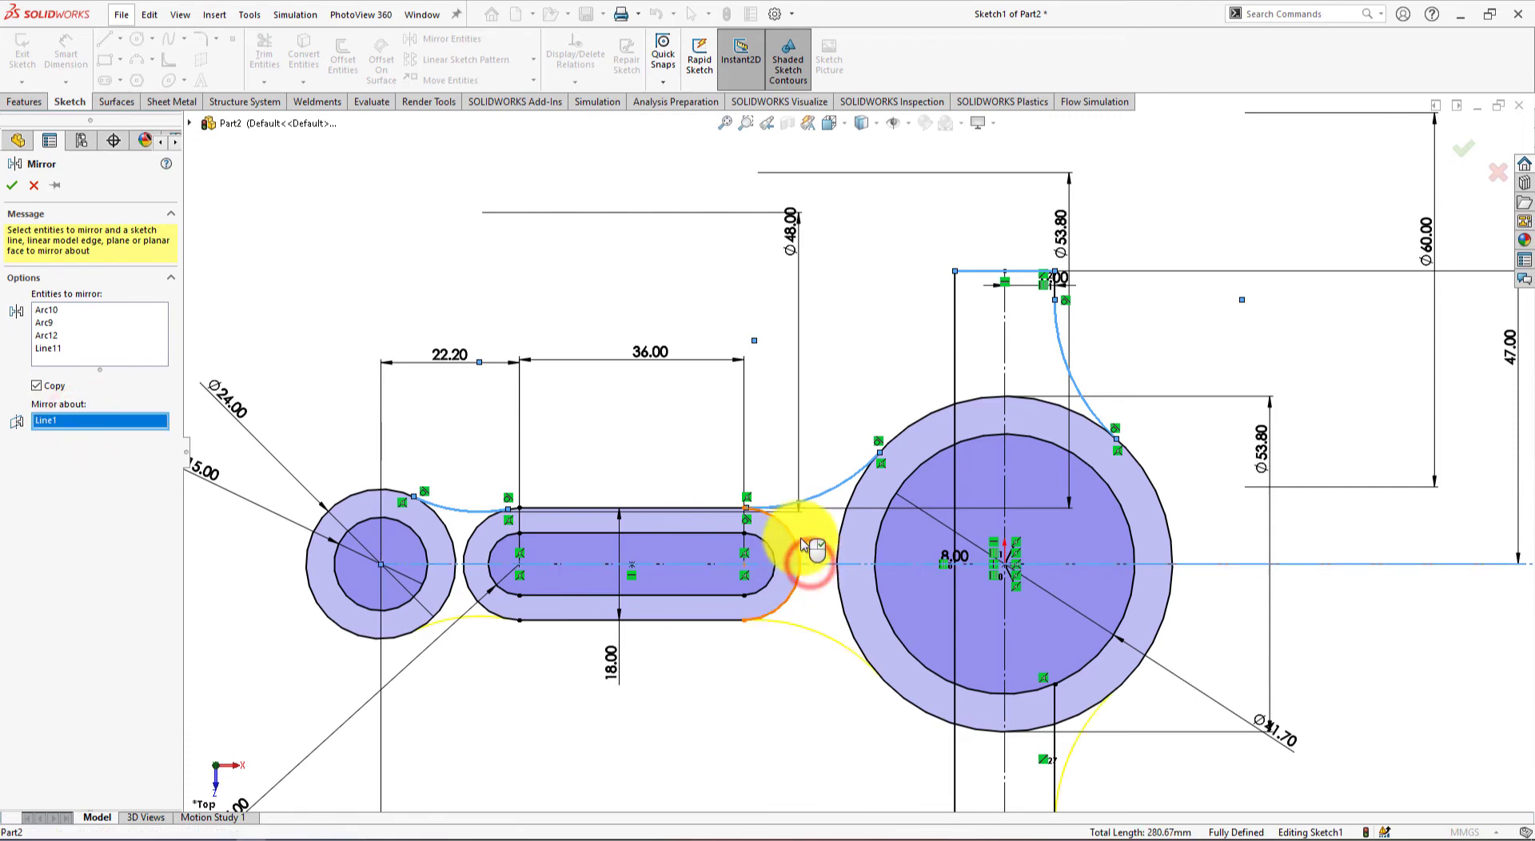
scroll(806, 548, "up", 3)
left_click(10, 184)
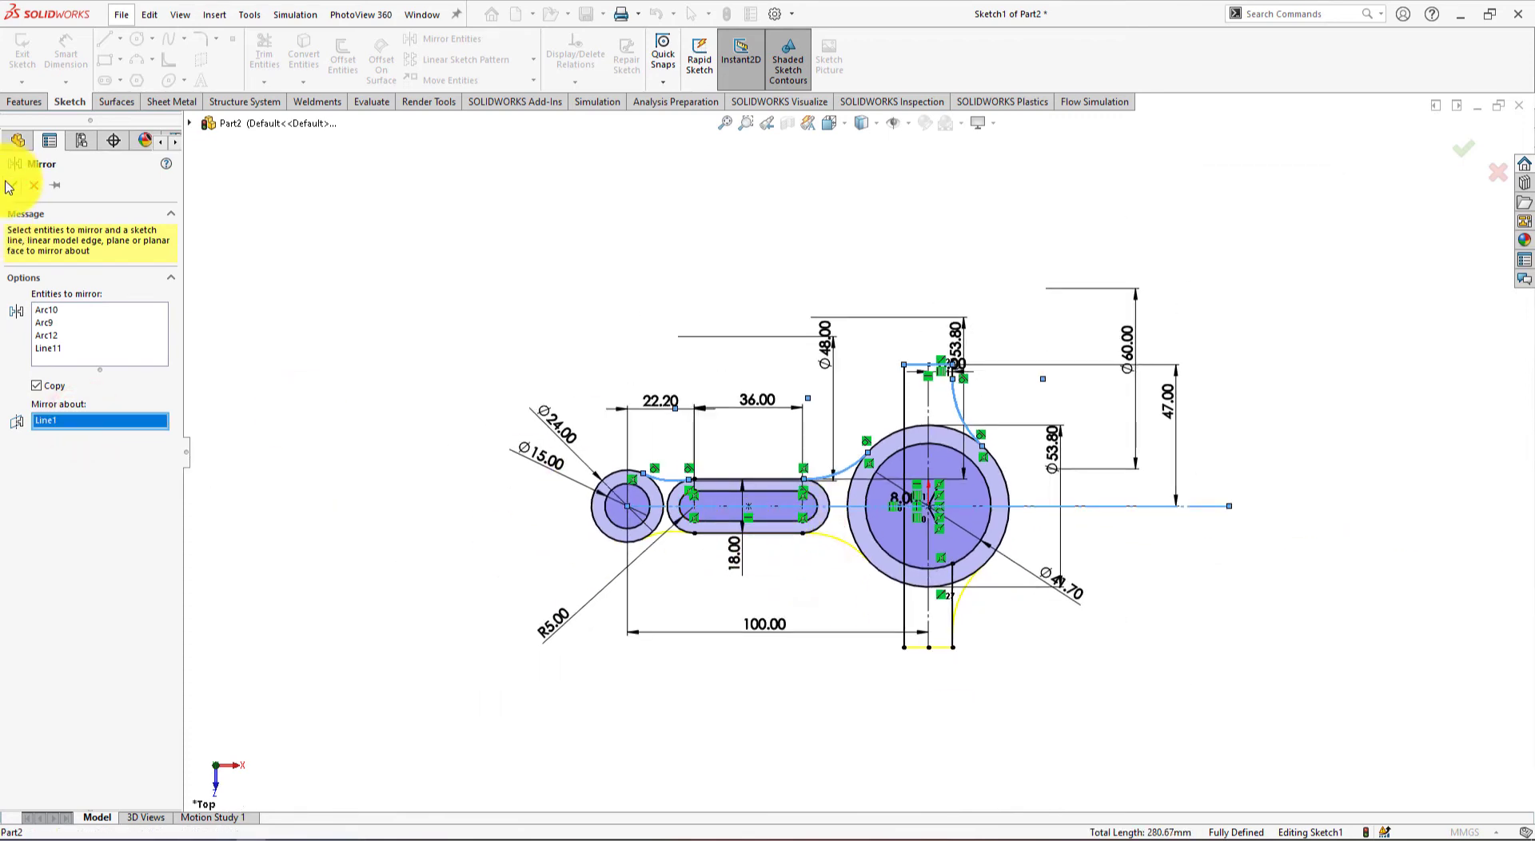
left_click(381, 264)
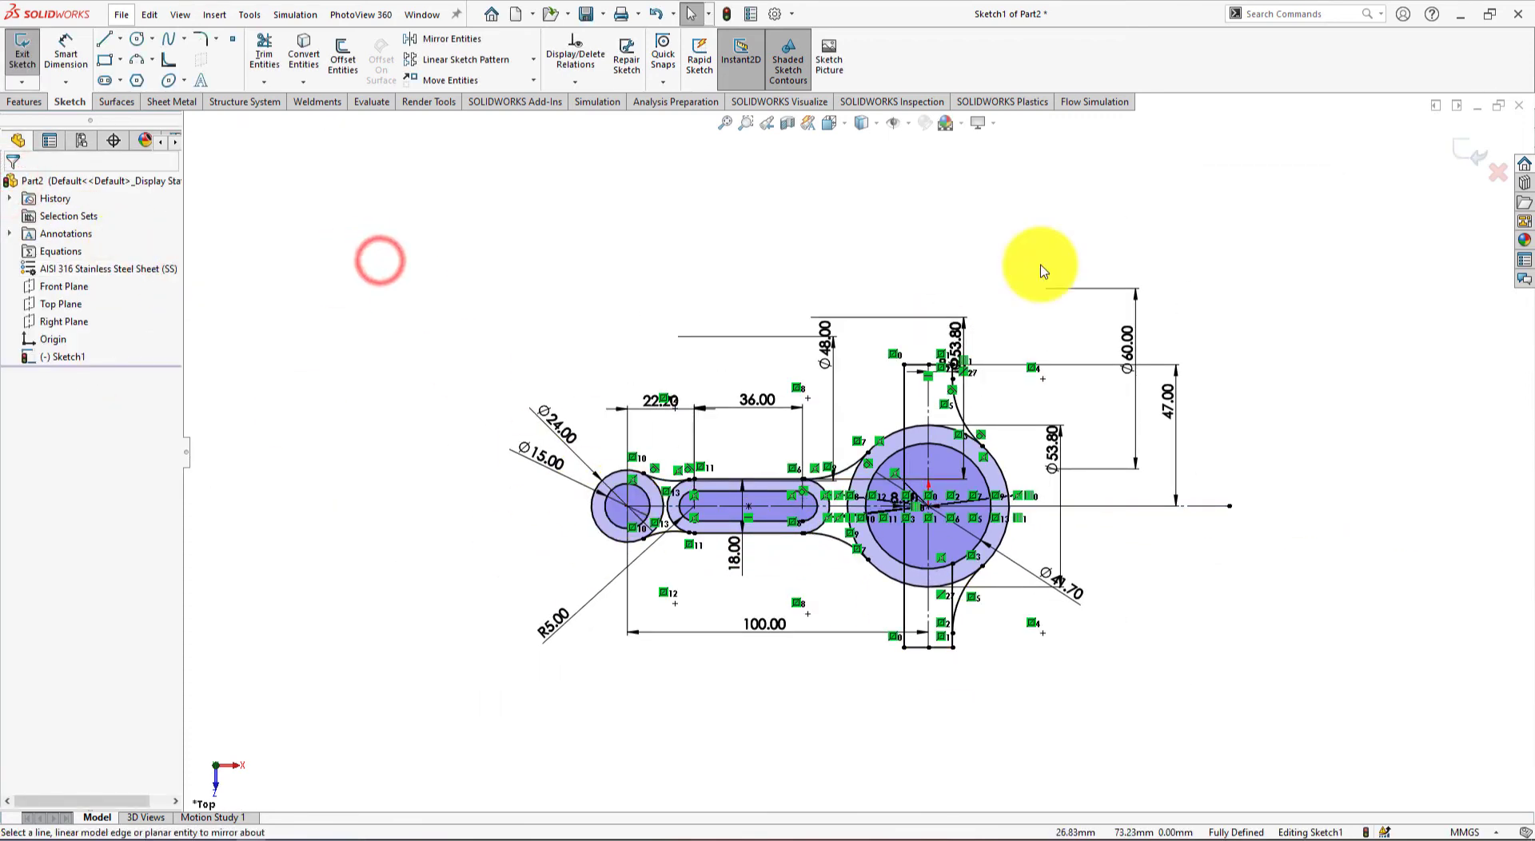
Hide the sketch relation symbols in the graphics area
left_click(908, 124)
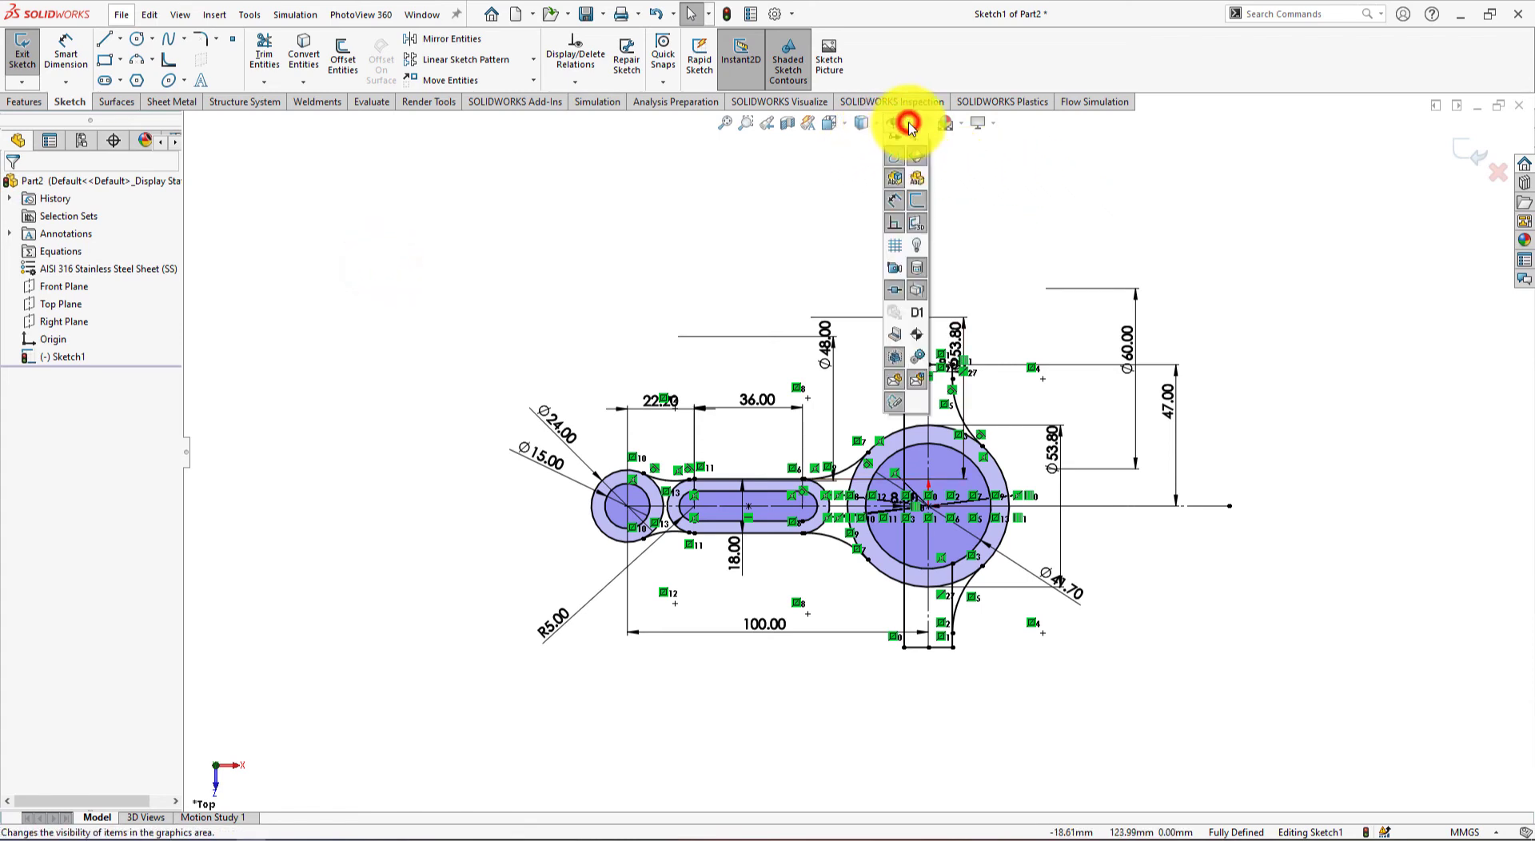
left_click(896, 303)
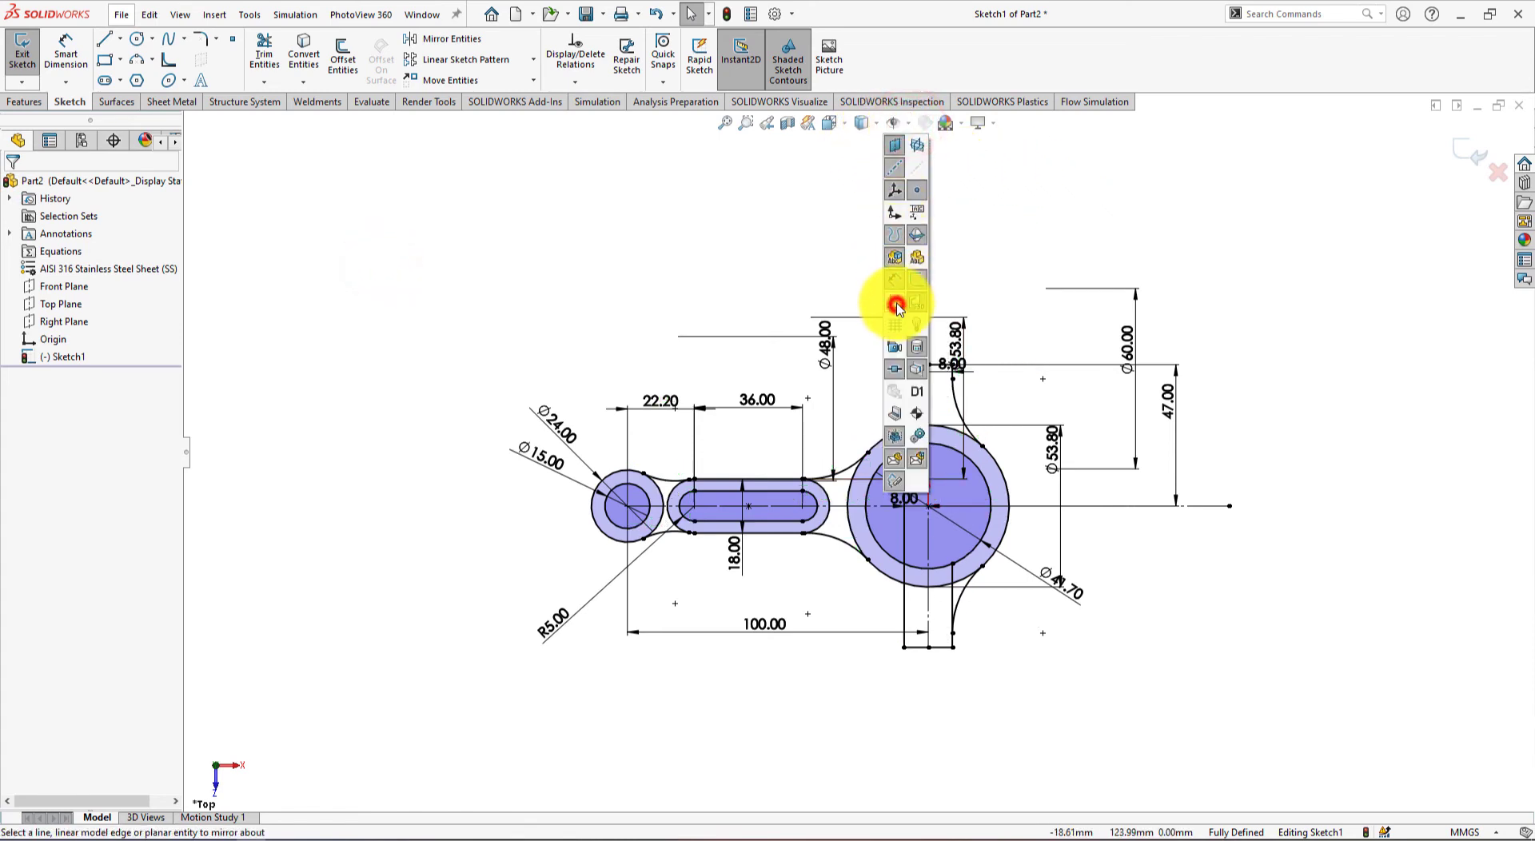
left_click(679, 164)
scroll(924, 429, "down", 3)
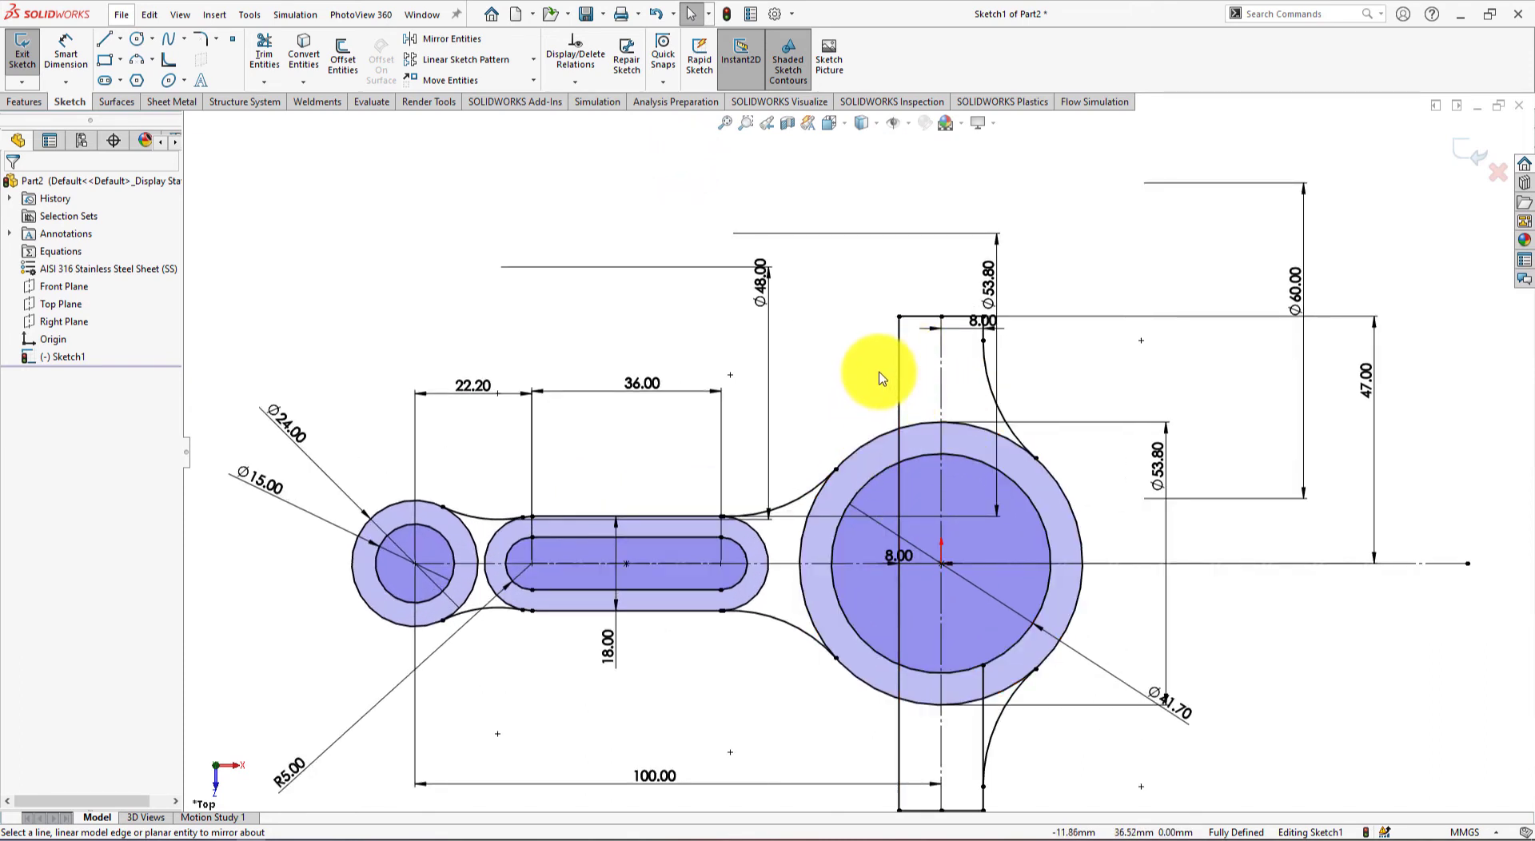
Check the R26.9 blend in the reference drawing and sketch a circle about 60.6 mm in diameter above the slot, left of the arm
key("alt+Tab")
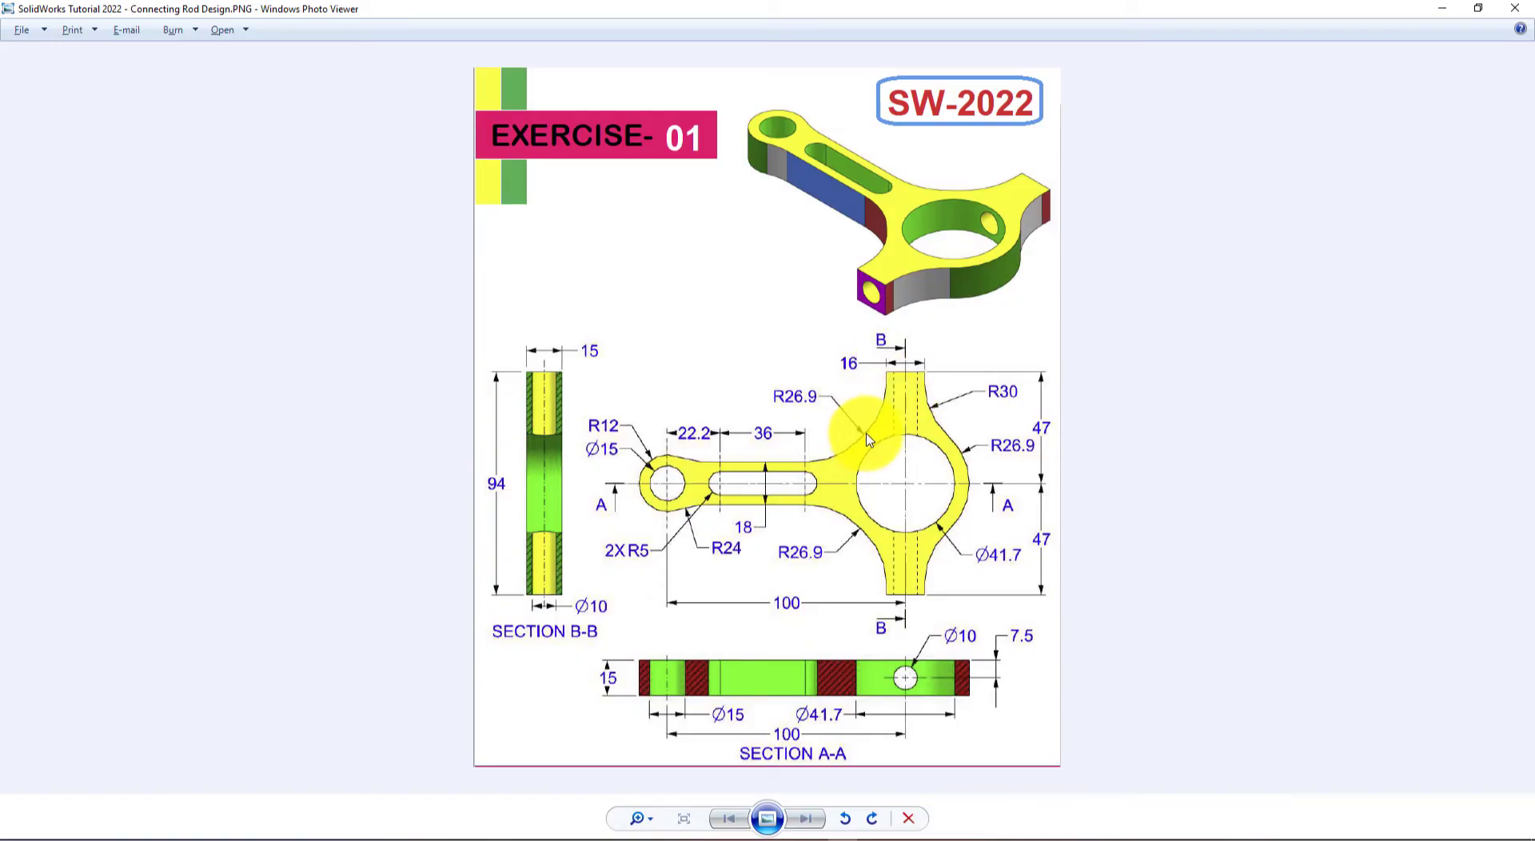
key("alt+Tab")
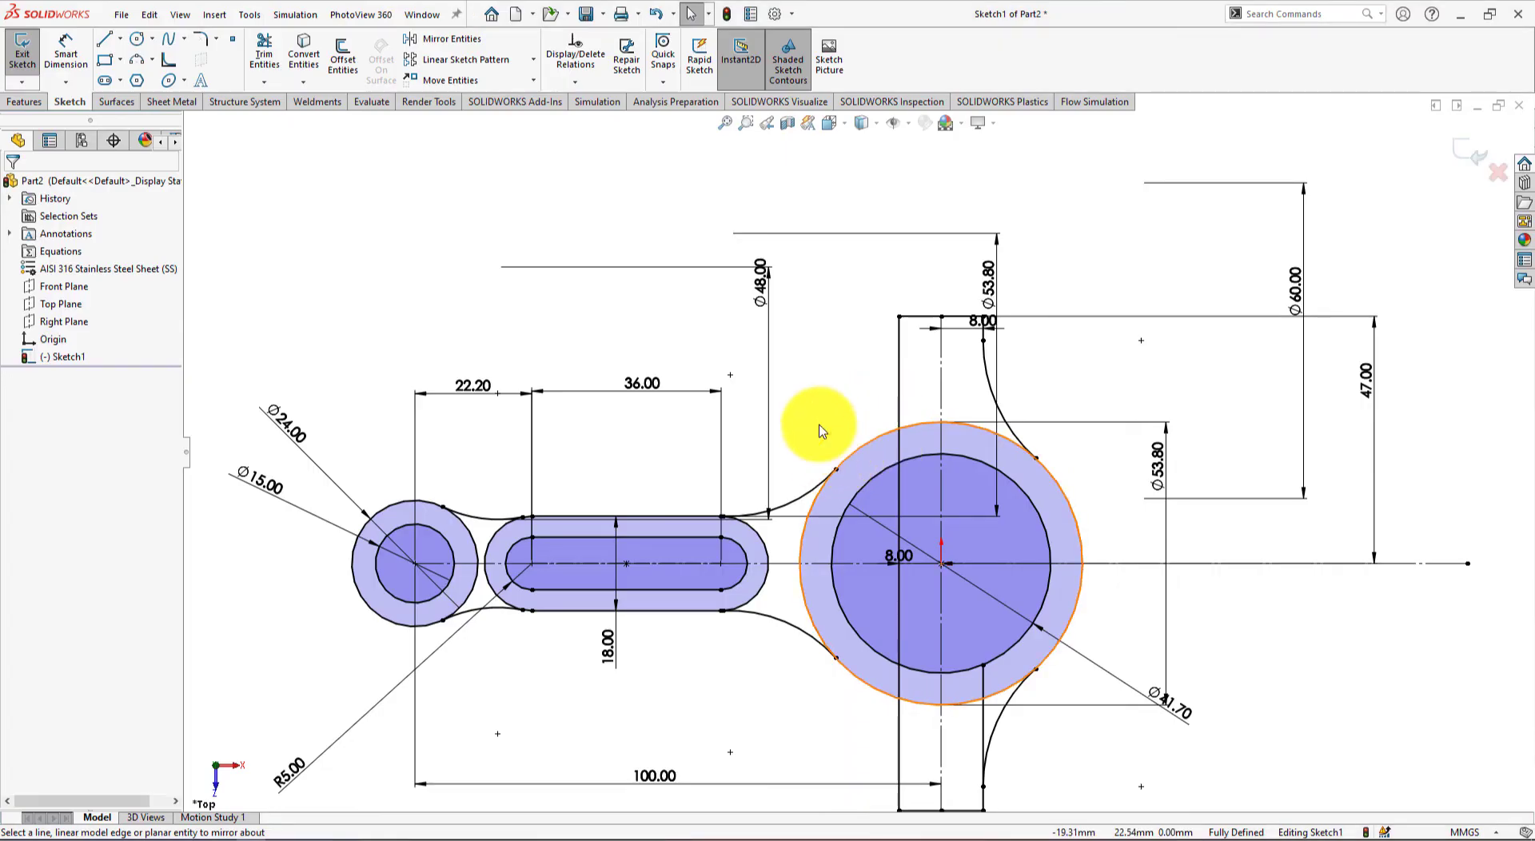
left_click(137, 44)
scroll(799, 429, "up", 3)
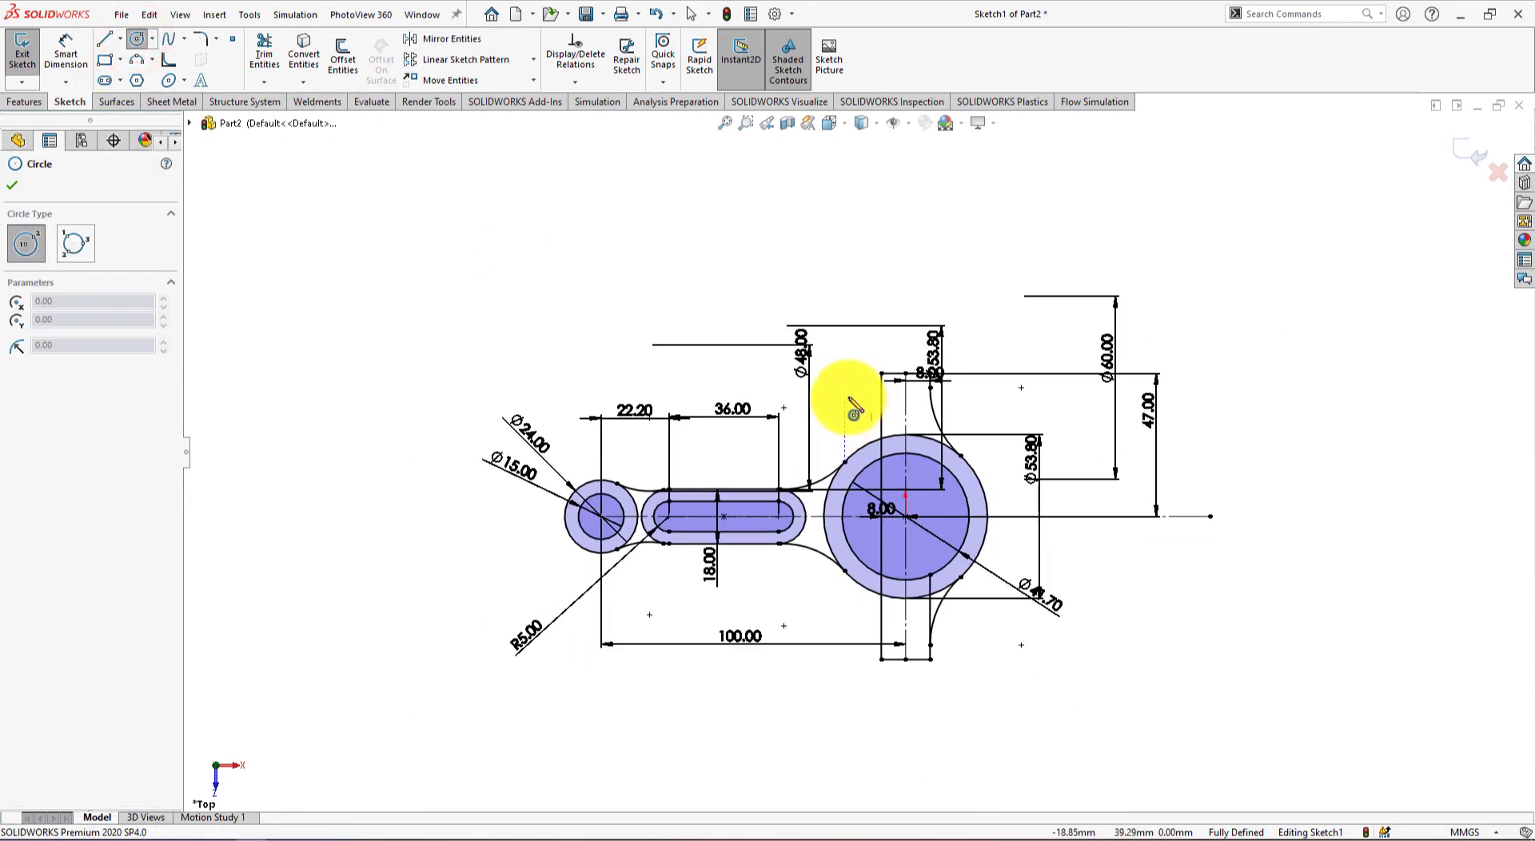
left_click(802, 284)
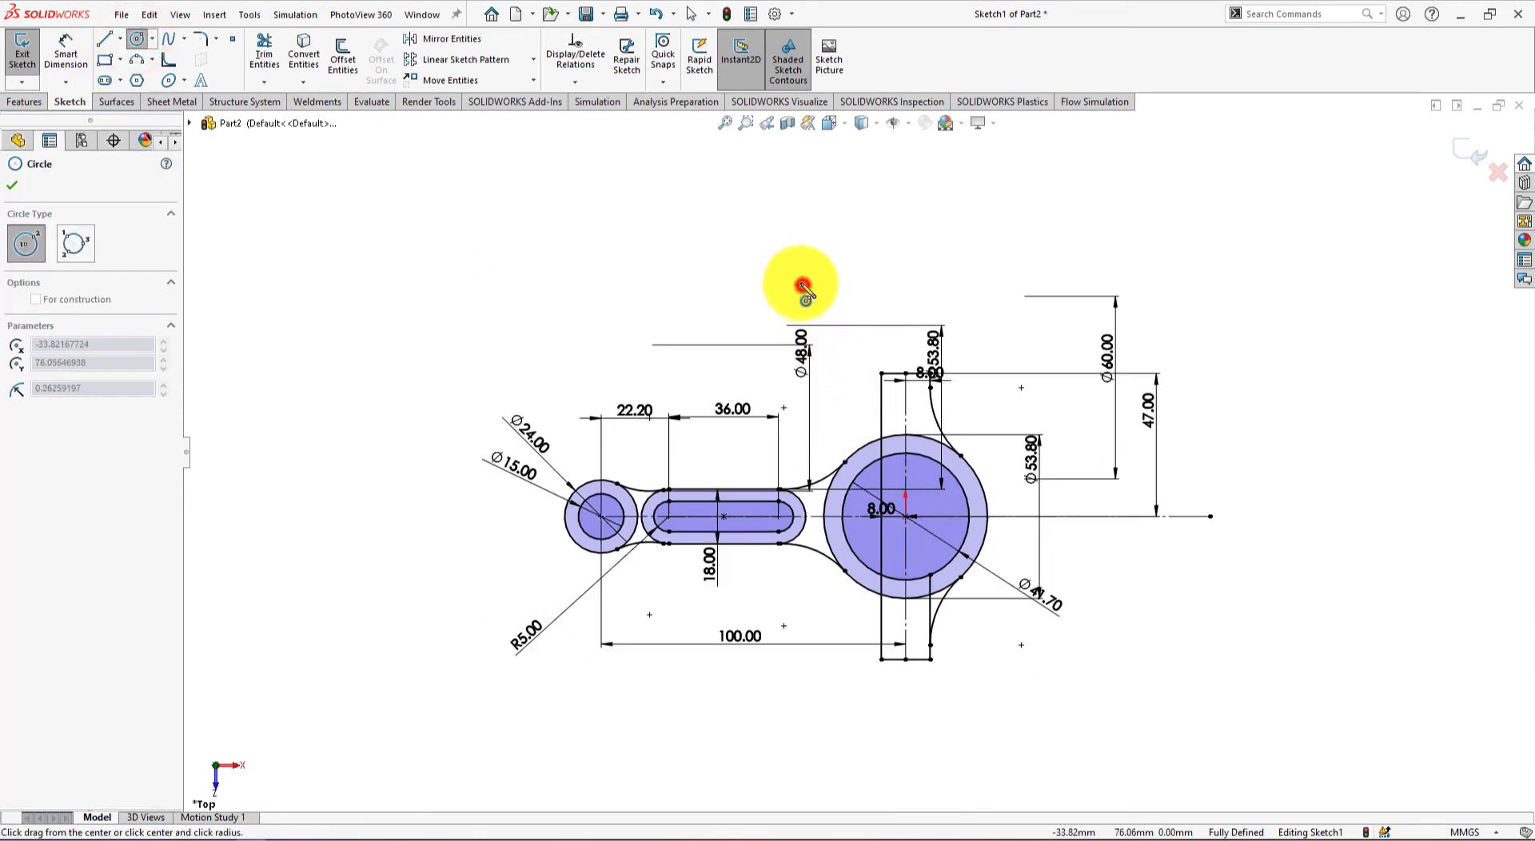
left_click(713, 269)
Dimension the new circle's diameter as 53.8 mm
left_click(63, 49)
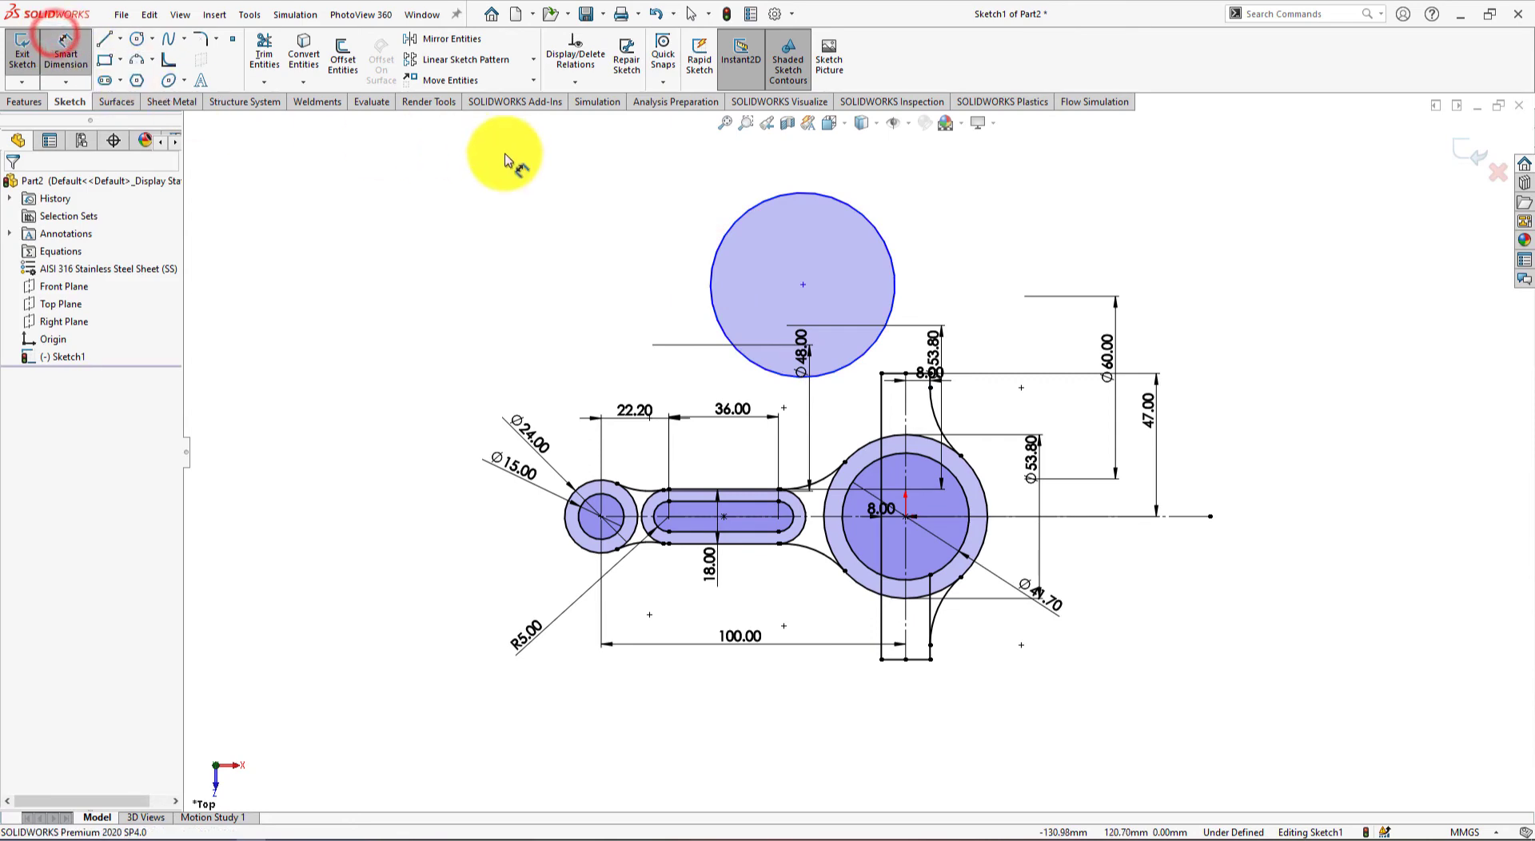
left_click(731, 227)
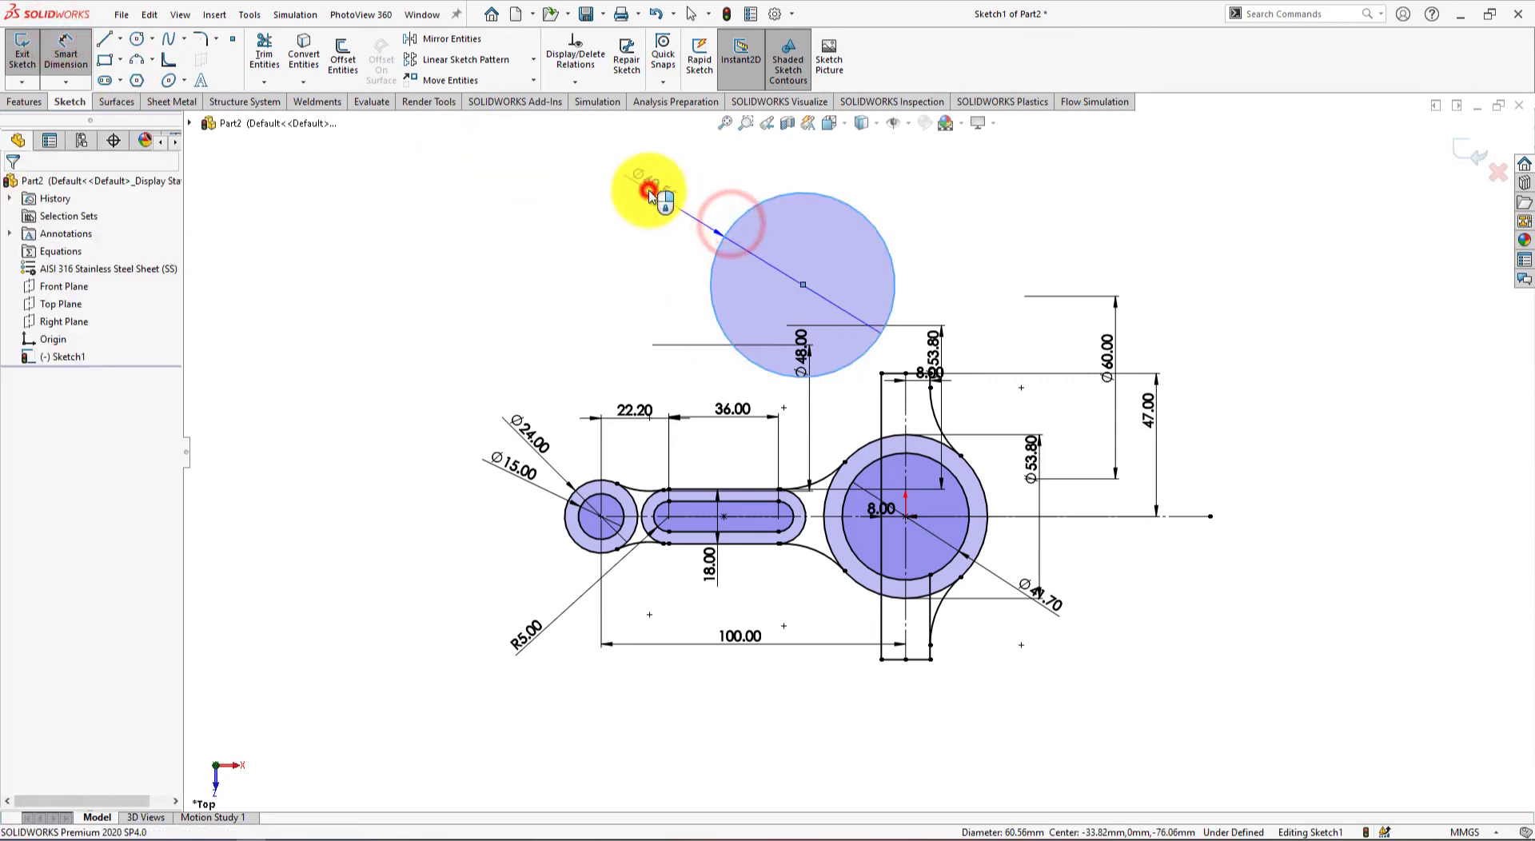
left_click(647, 189)
key("alt+Tab")
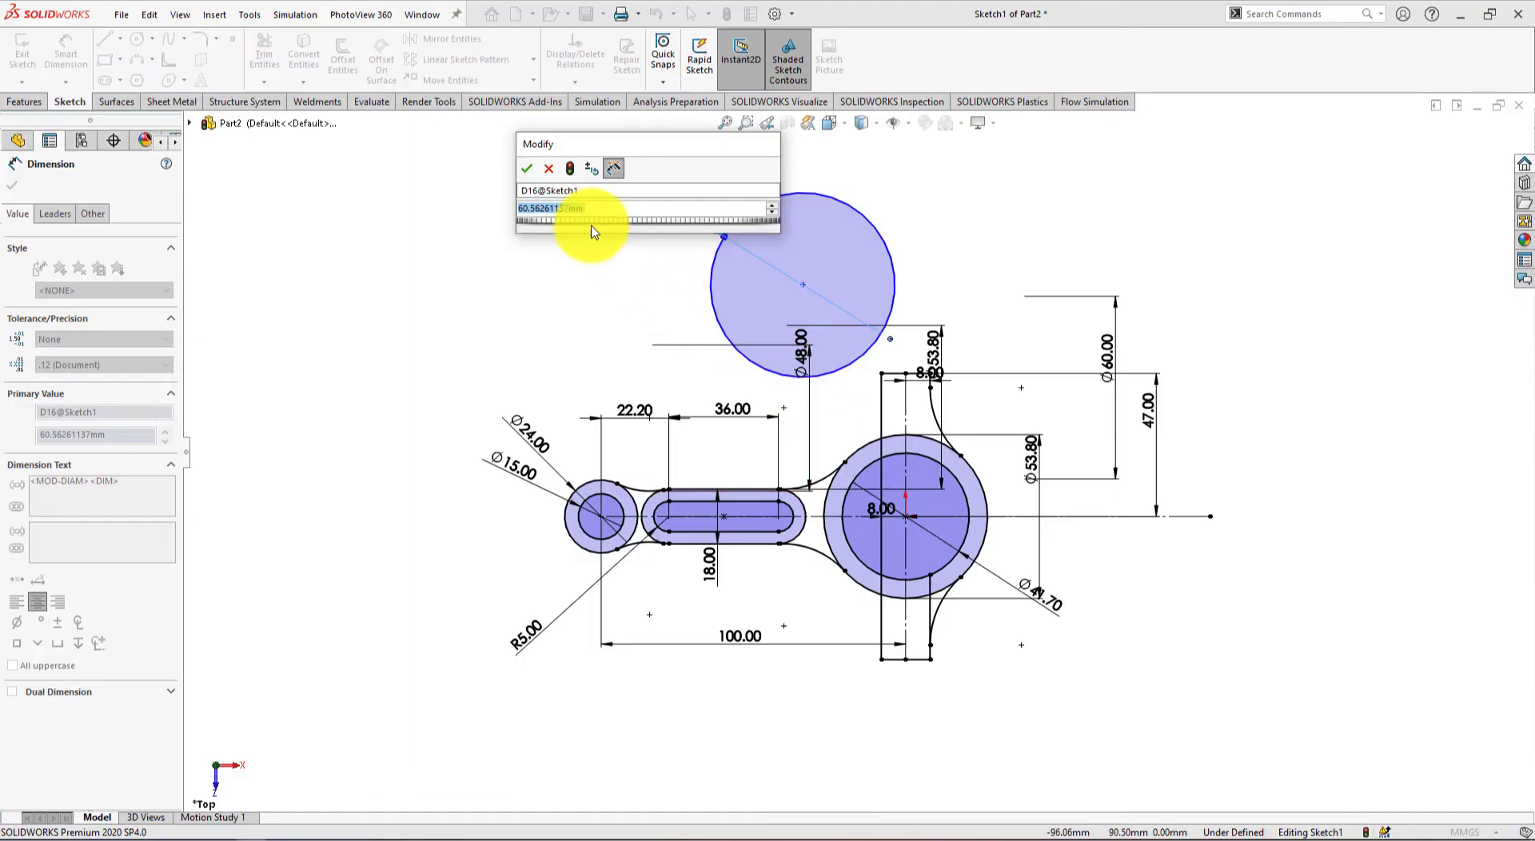
type("26.9")
key("Return")
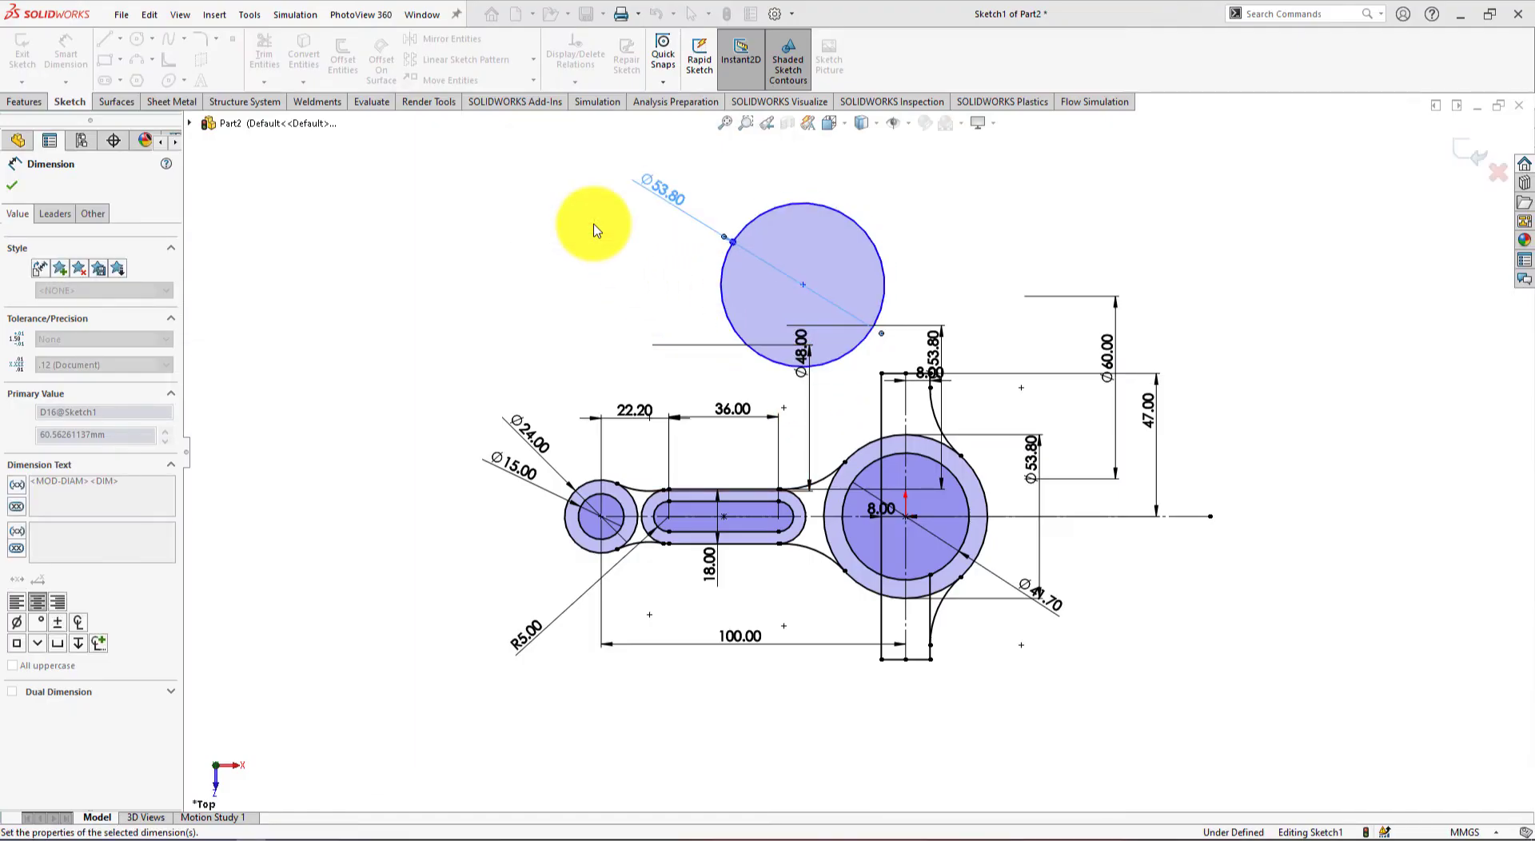
left_click(13, 190)
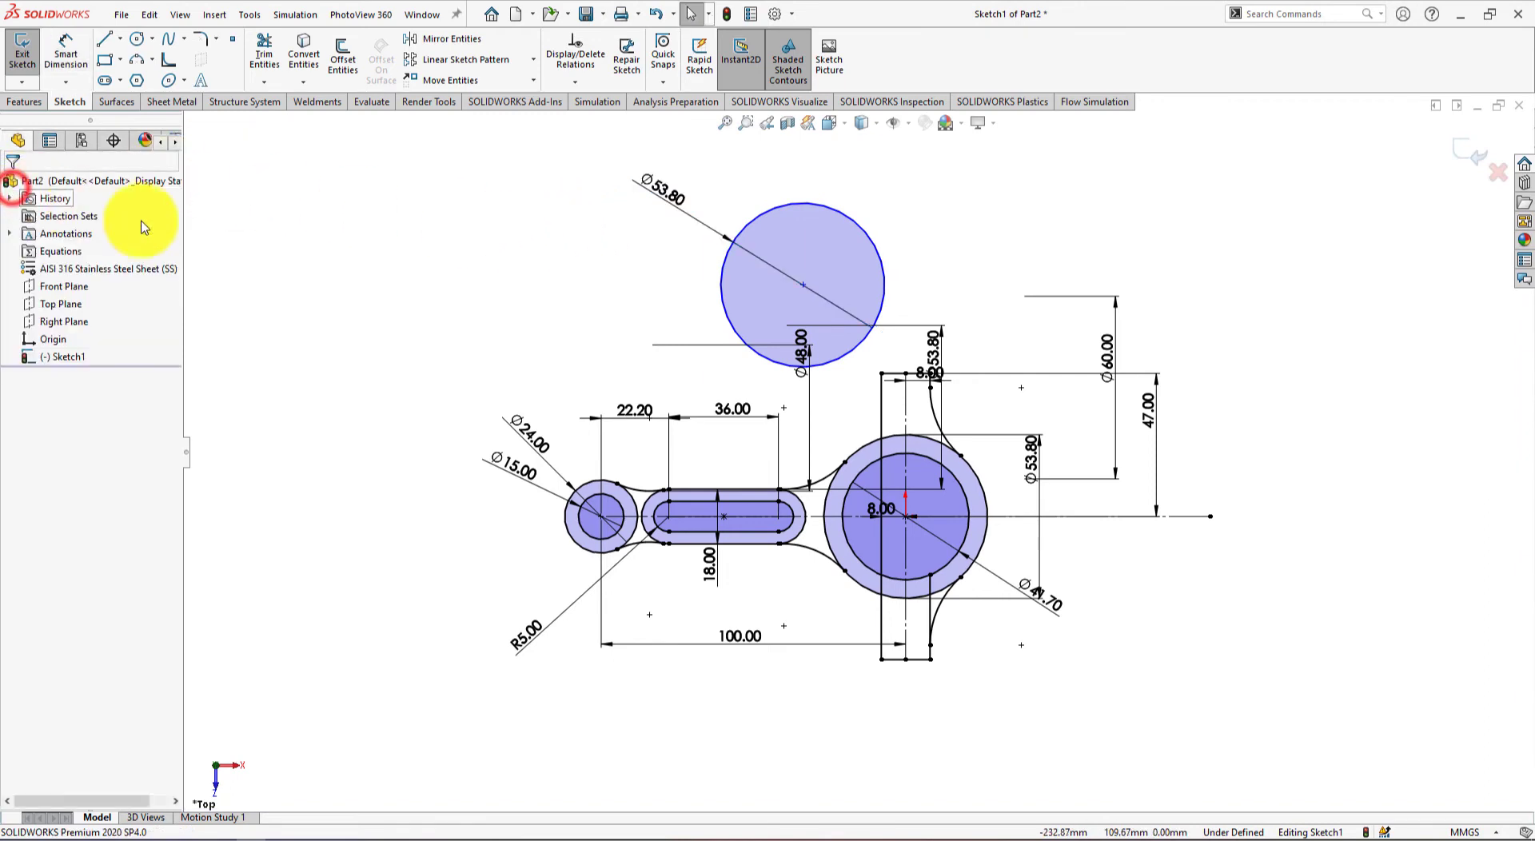
Make the new 53.8 mm circle tangent to the vertical arm's left edge line
scroll(856, 438, "down", 2)
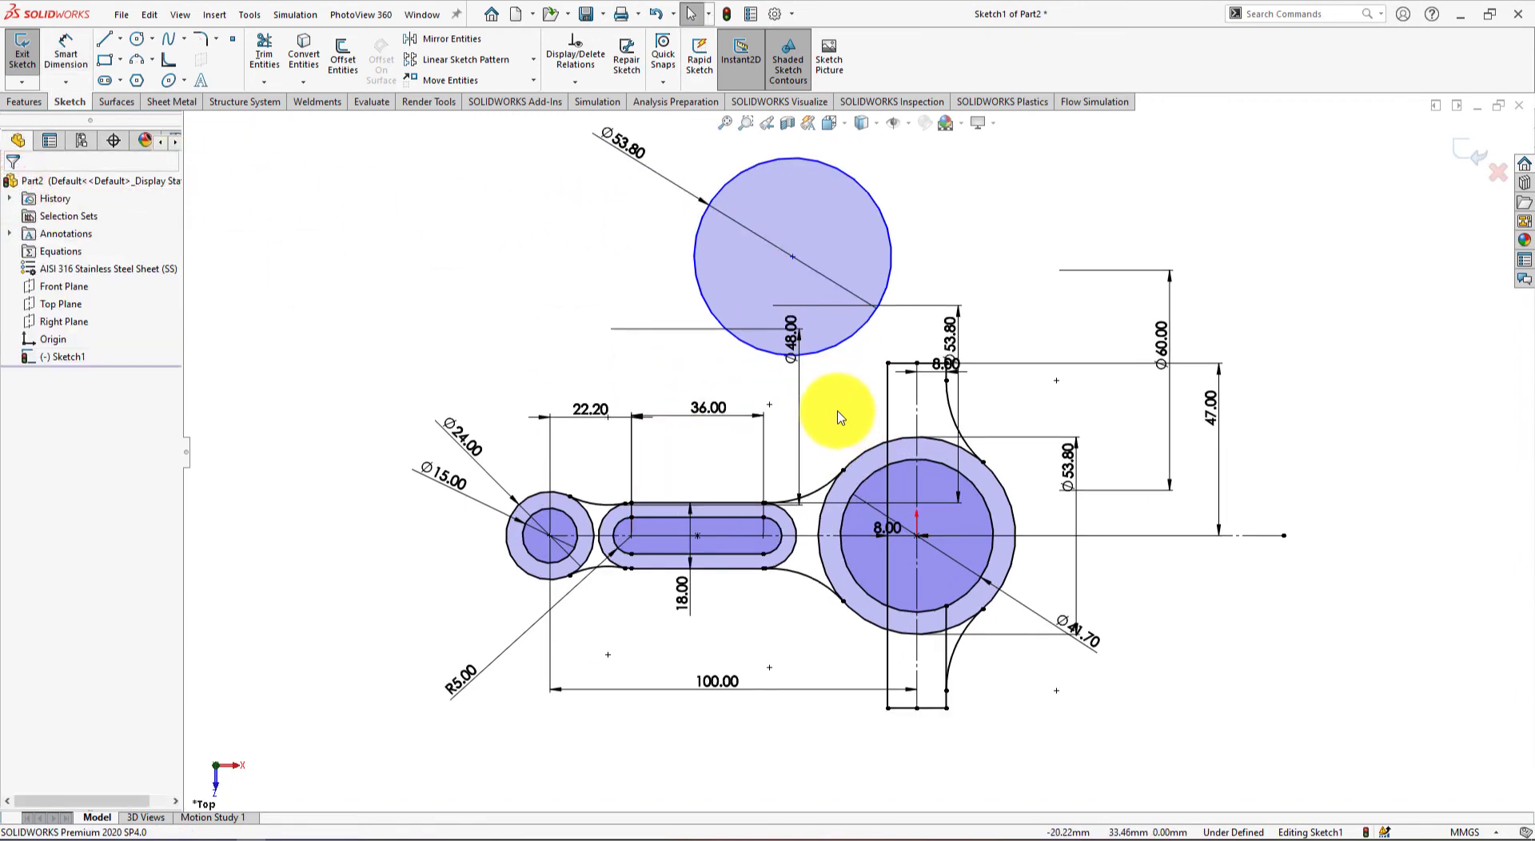
left_click(888, 396)
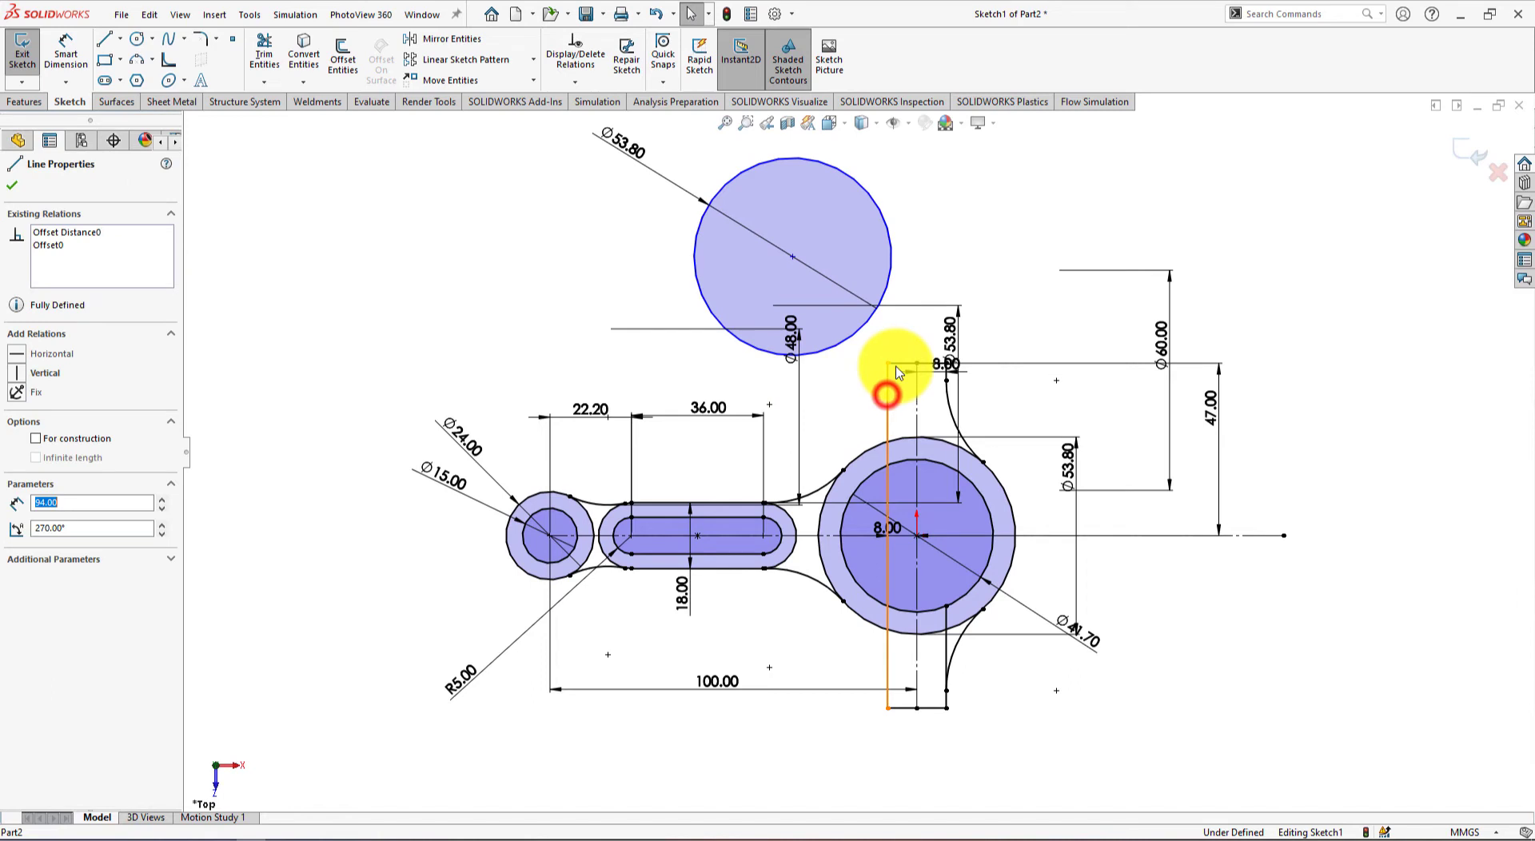
left_click(892, 275, "ctrl")
left_click(935, 198)
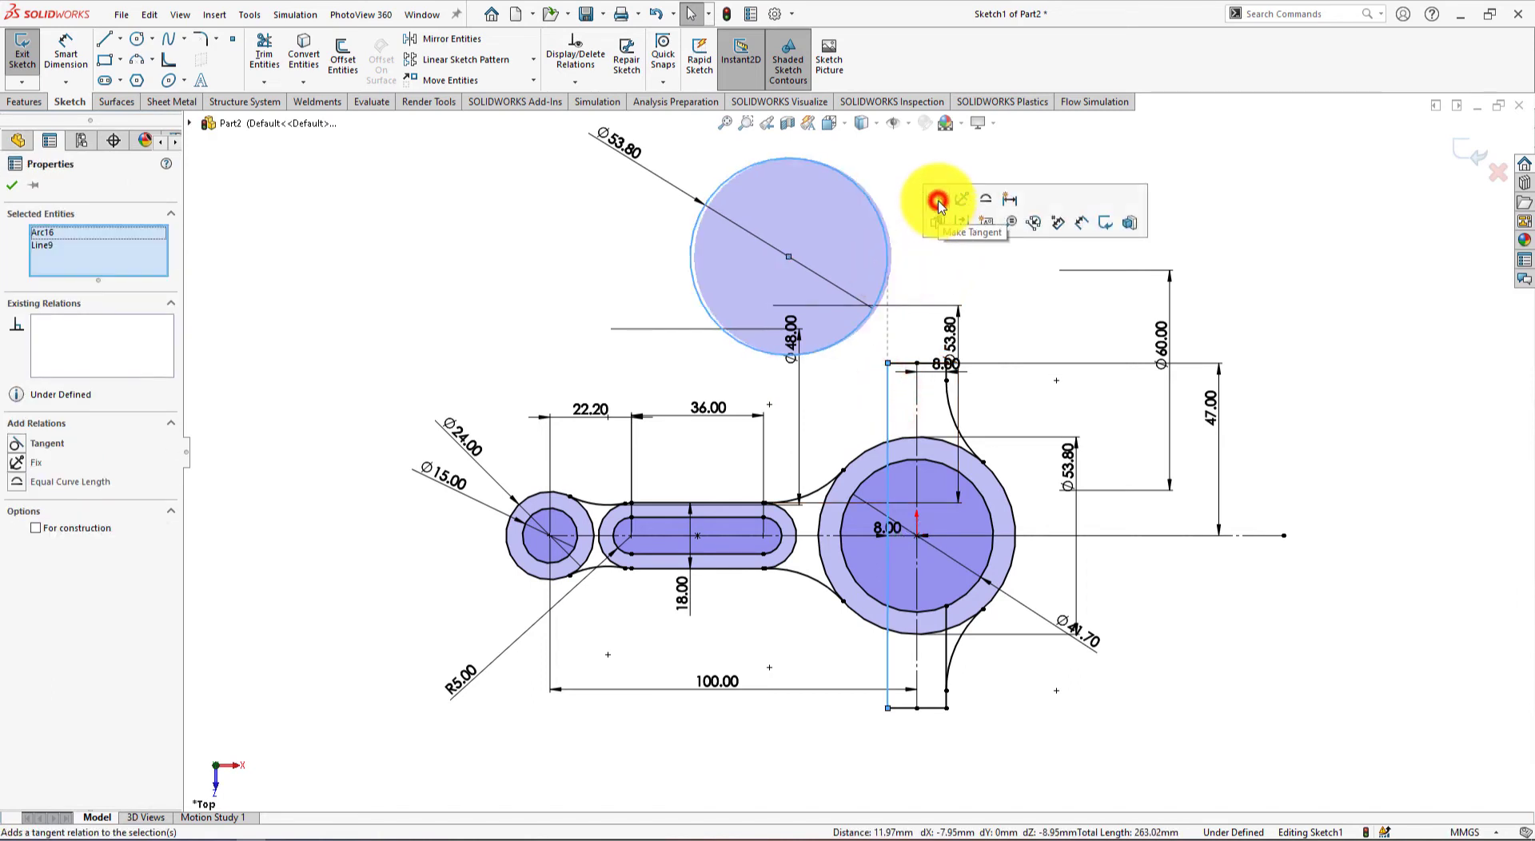
left_click(1334, 470)
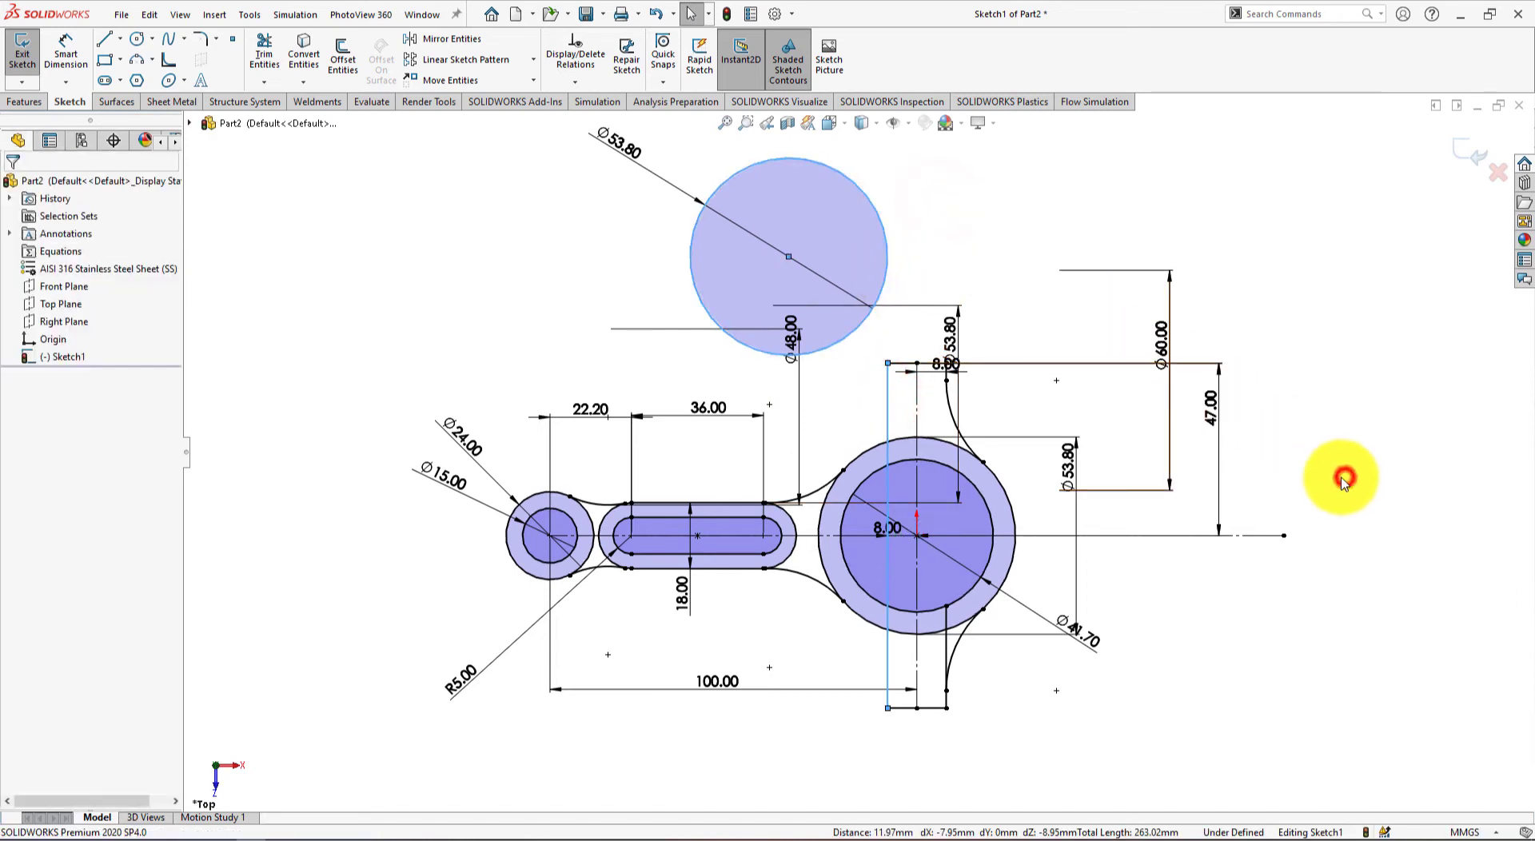
Make the new 53.8 mm circle tangent to the large ring's outer circle
left_click(860, 462)
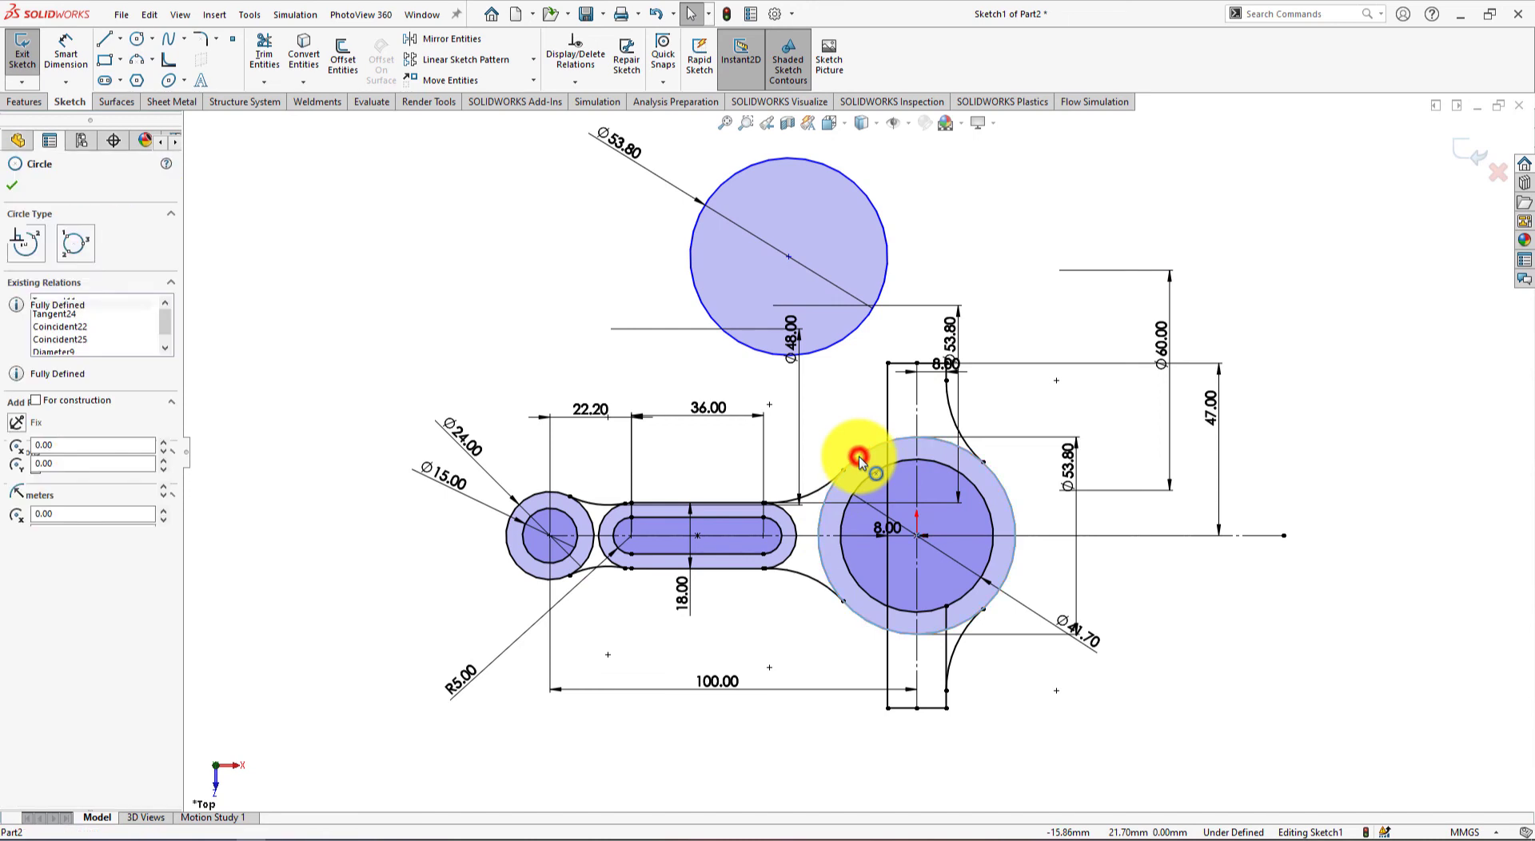
left_click(823, 348)
left_click(883, 340)
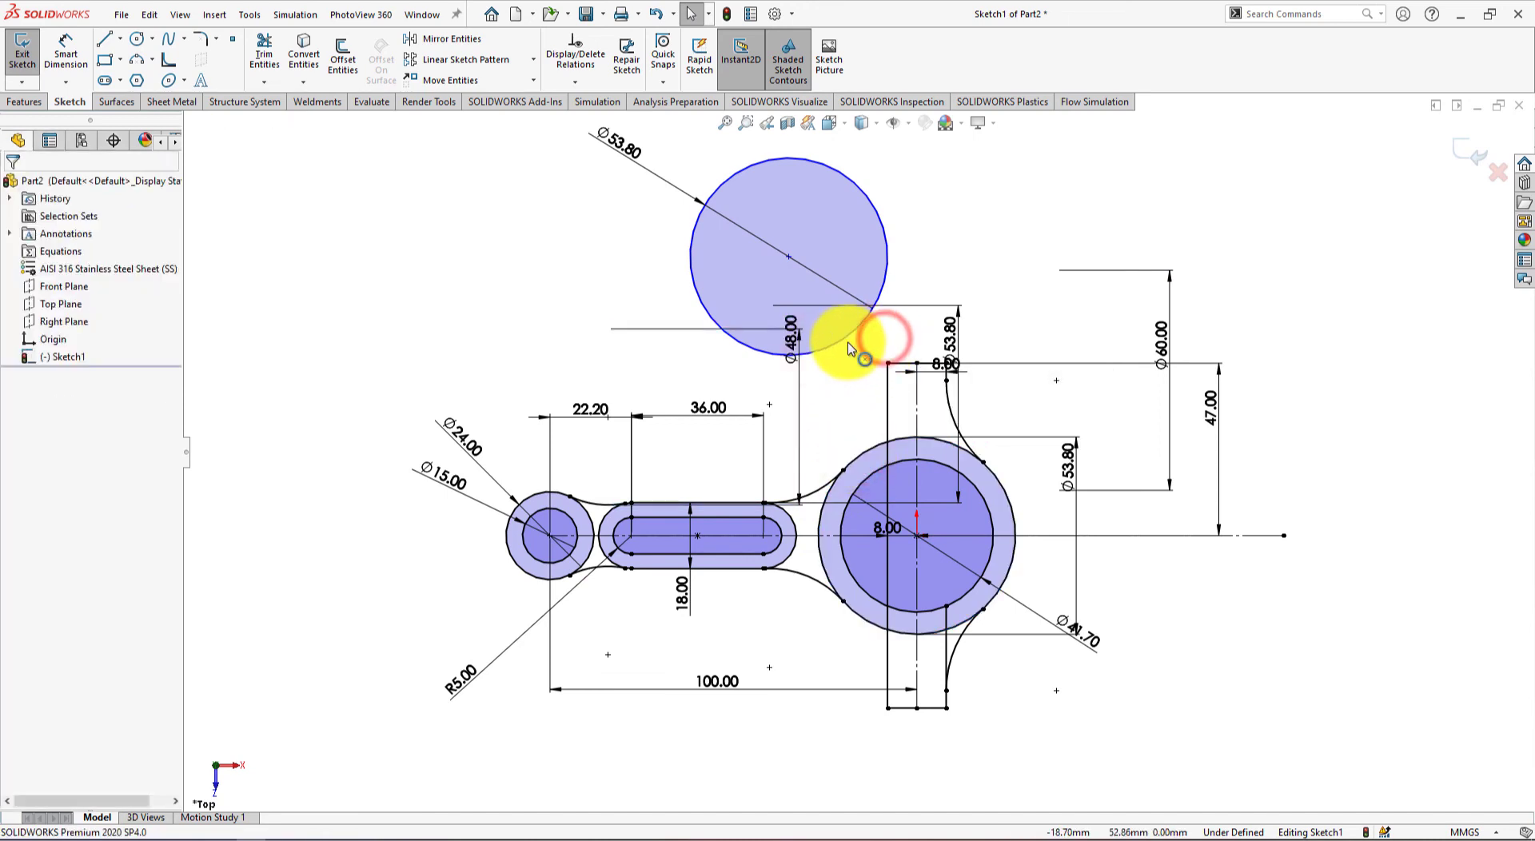
left_click(846, 345)
left_click(873, 452, "ctrl")
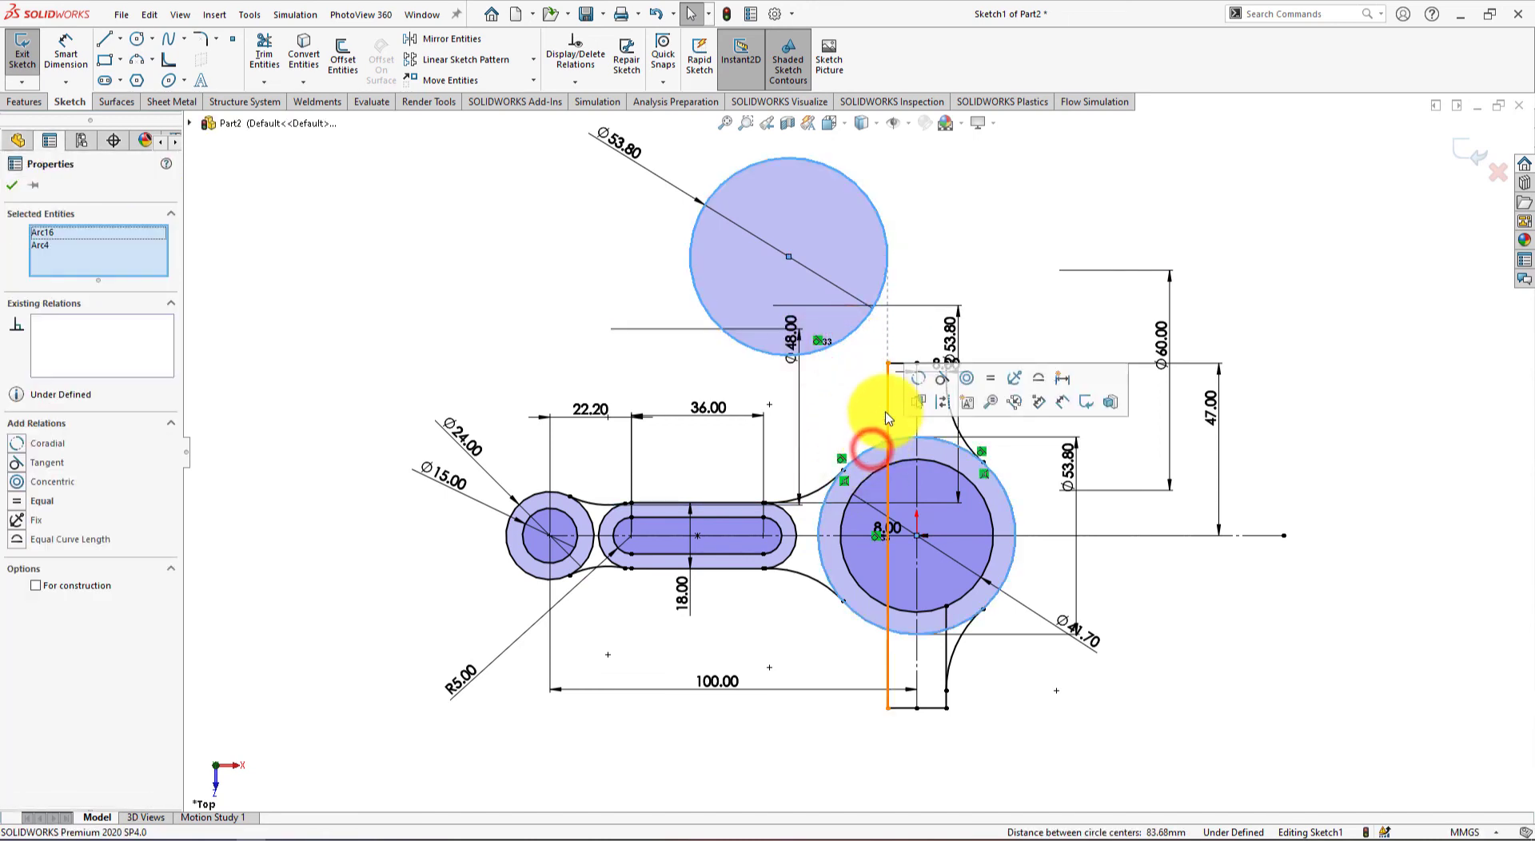
left_click(944, 382)
left_click(1326, 457)
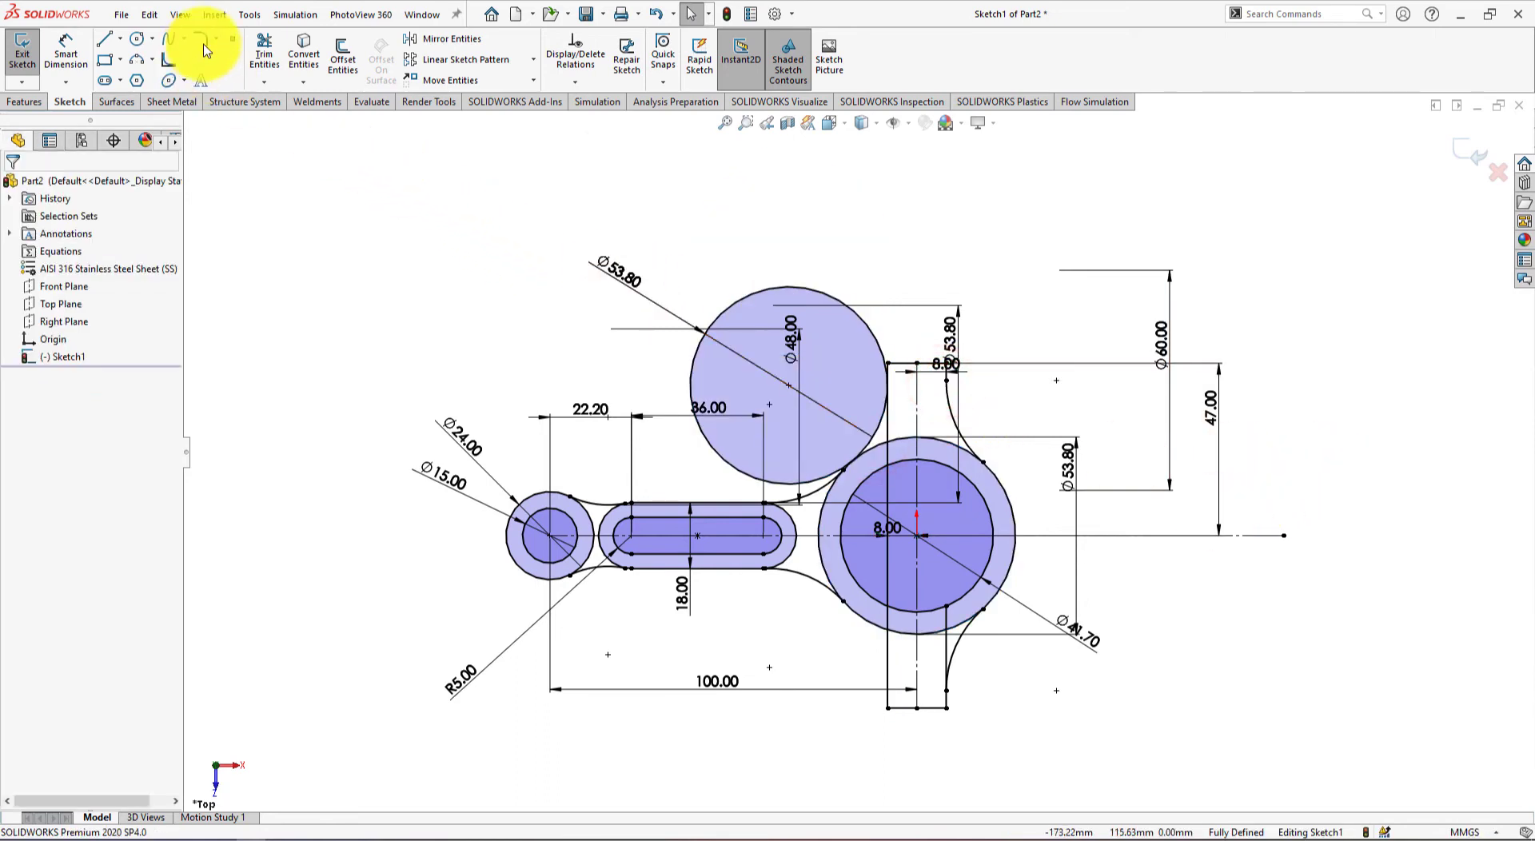
Power trim the new circle to the short blend arc between arm and ring, and mirror that arc about the horizontal centerline, keeping the original
left_click(264, 48)
left_click_drag(911, 230, 840, 376)
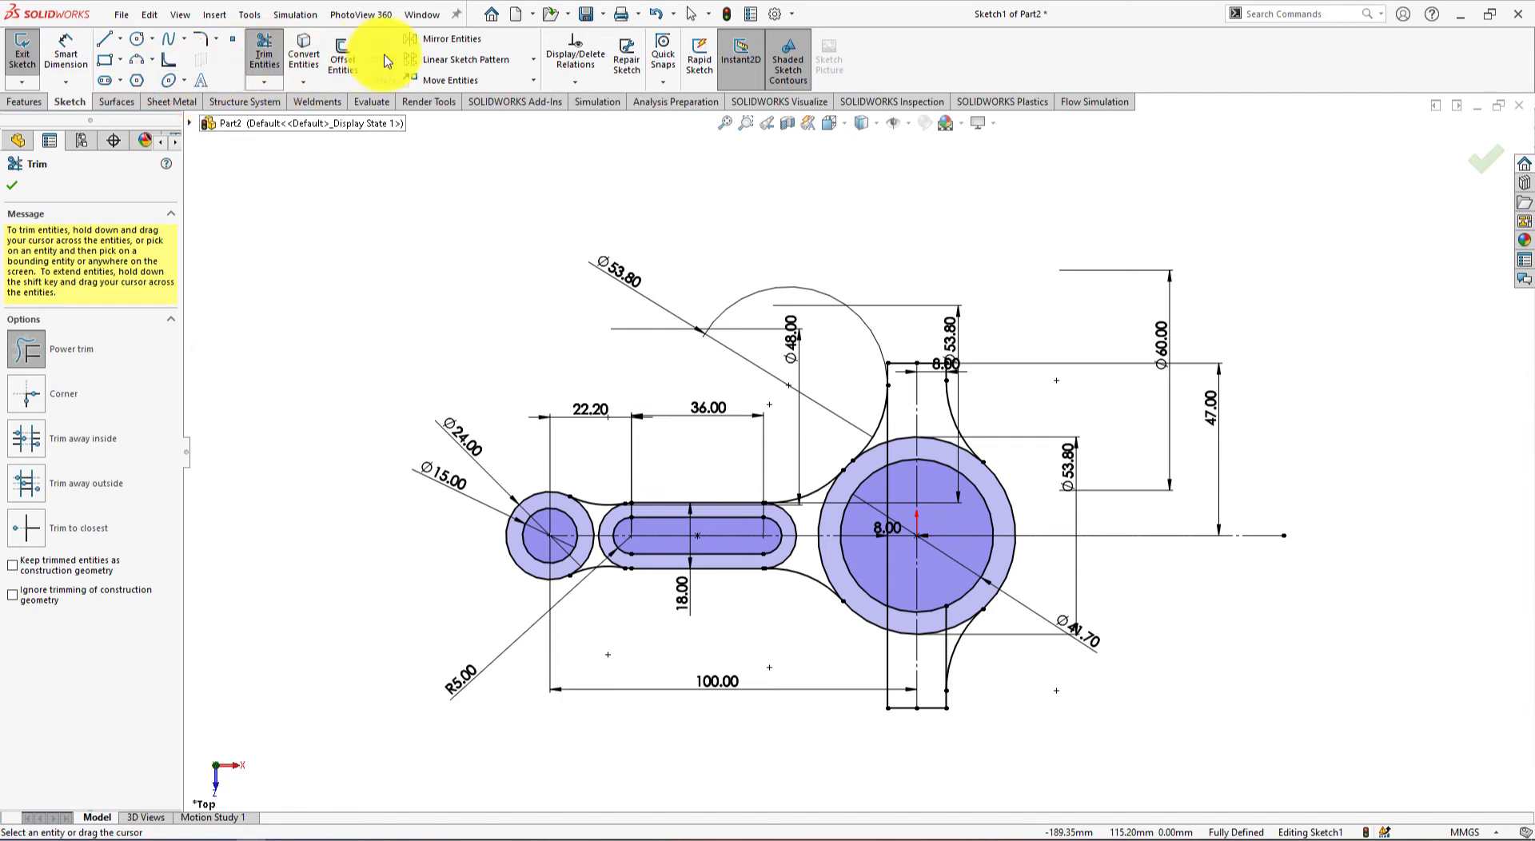
left_click(433, 41)
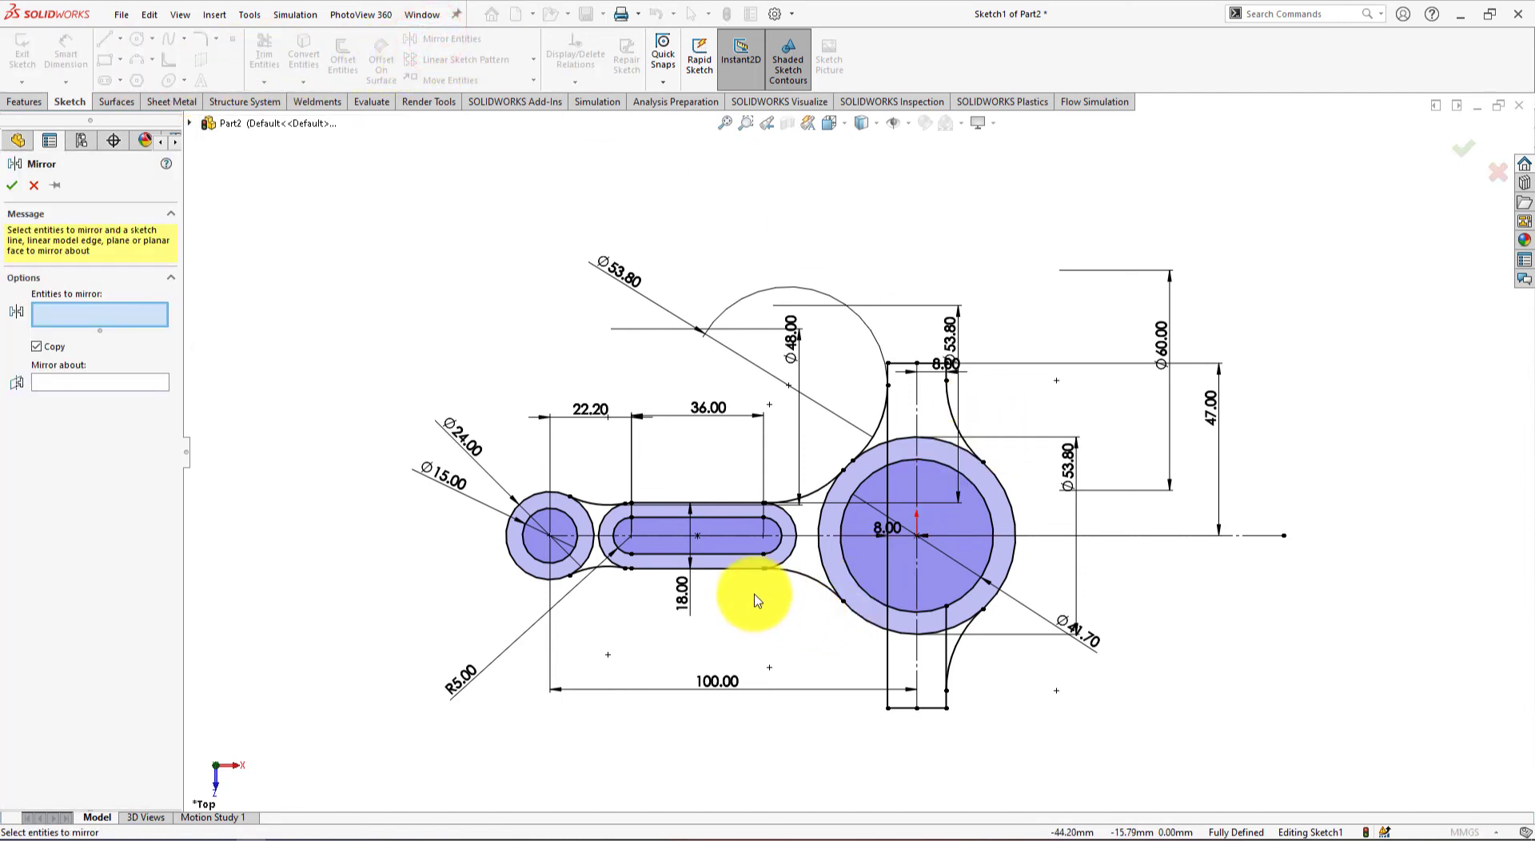
left_click(875, 436)
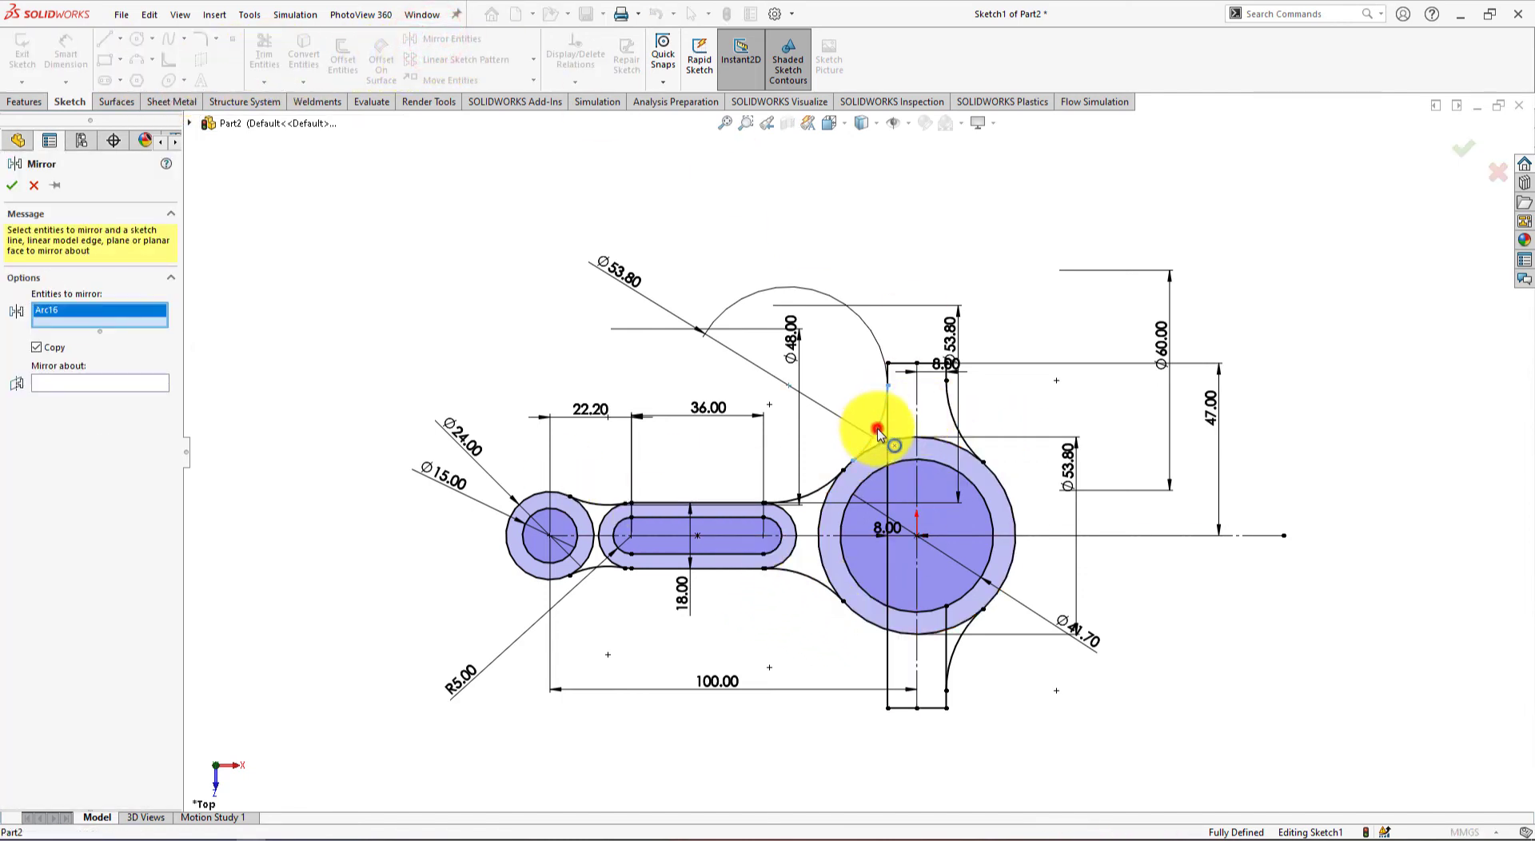
left_click(143, 386)
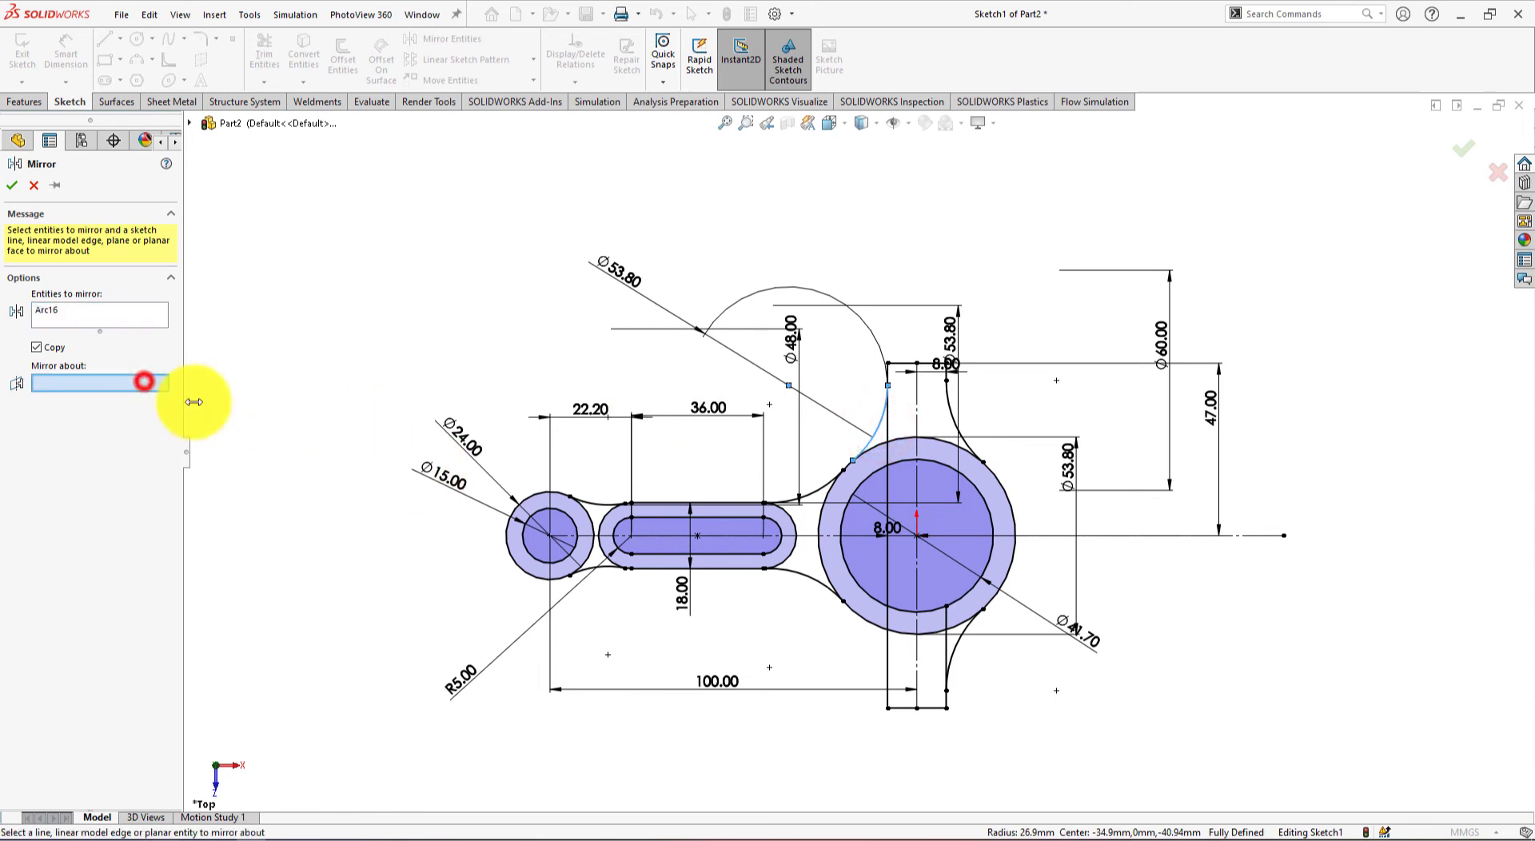
left_click(805, 536)
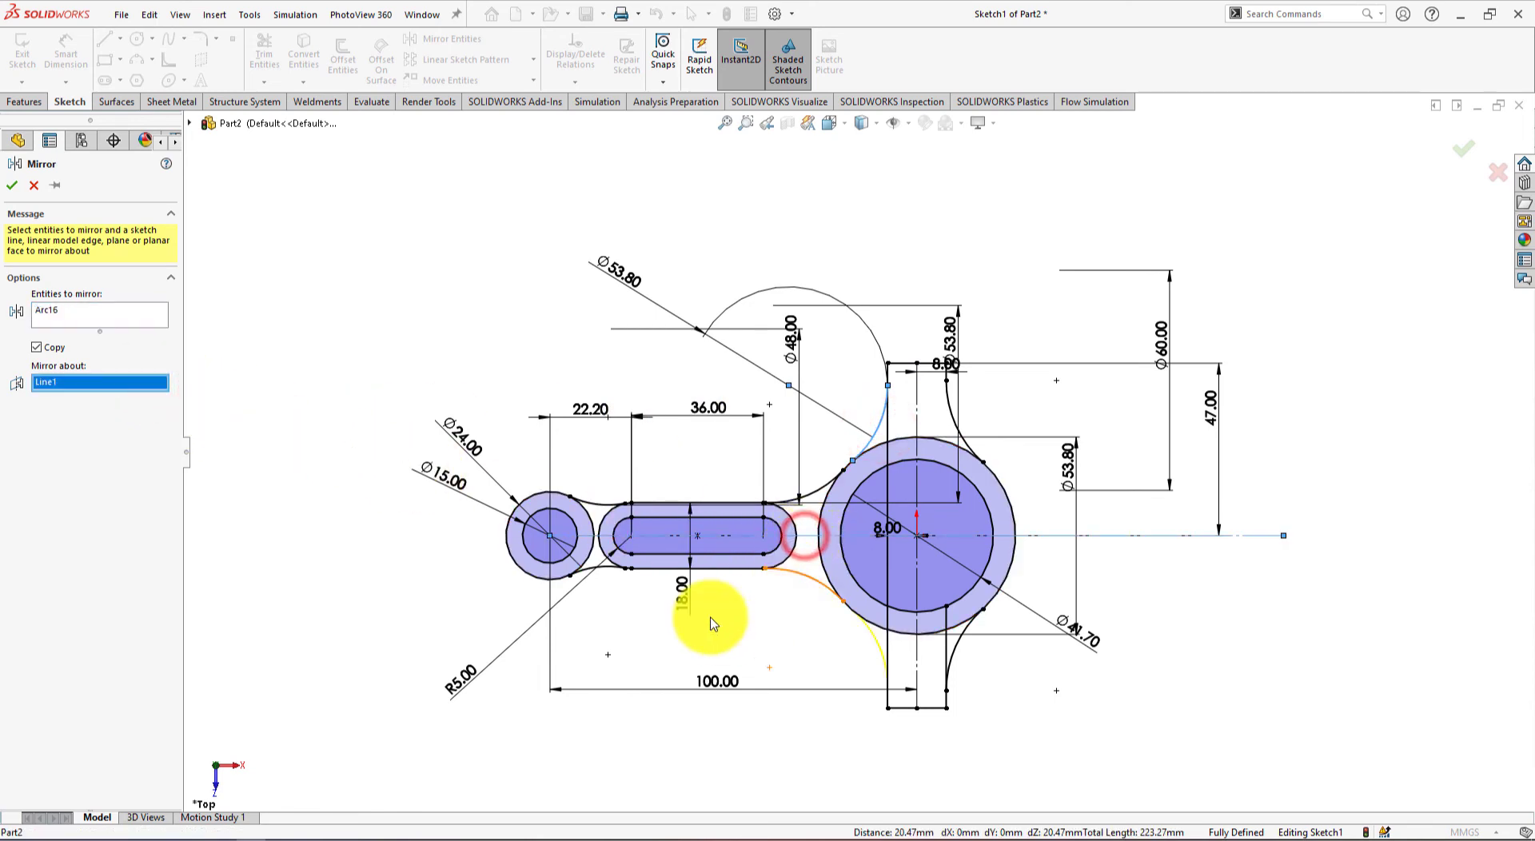
left_click(10, 185)
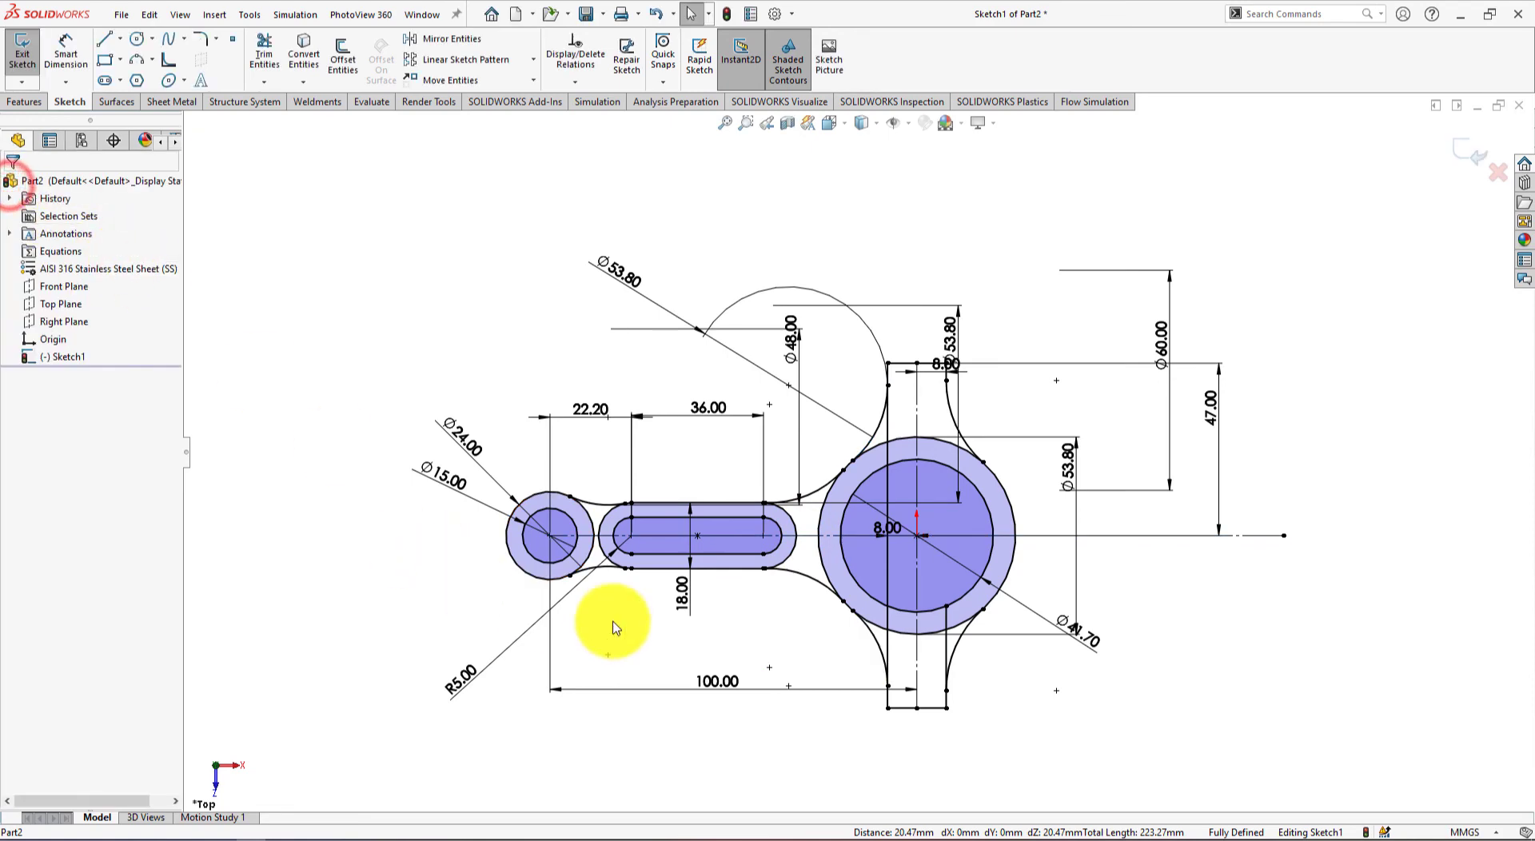
Power trim the outer slot's end arcs and the parts of the small and large outer circles lying between the blend arcs
key("f")
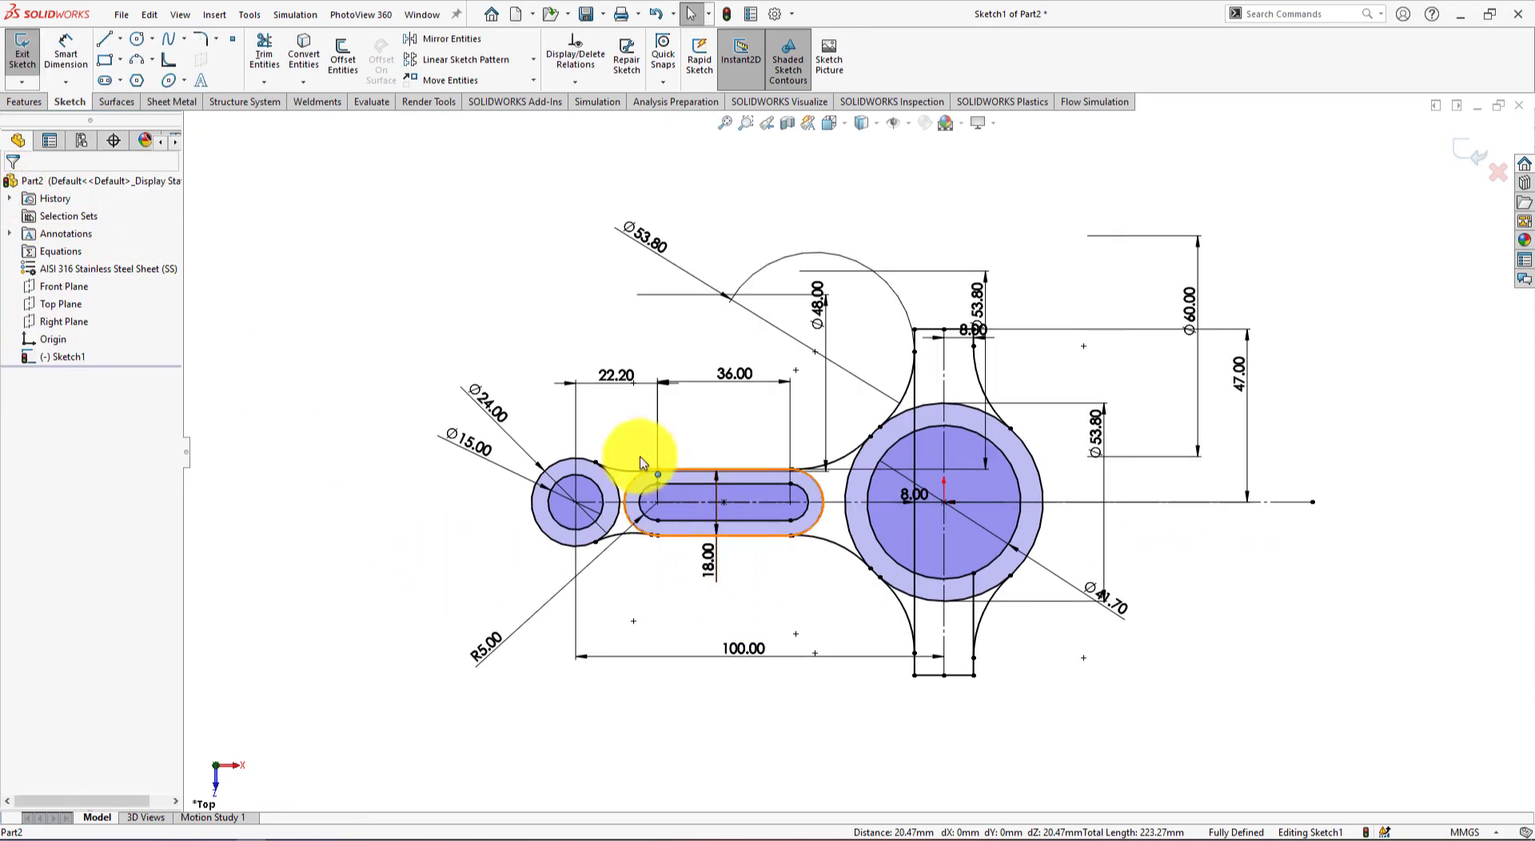
left_click(266, 52)
scroll(600, 476, "down", 6)
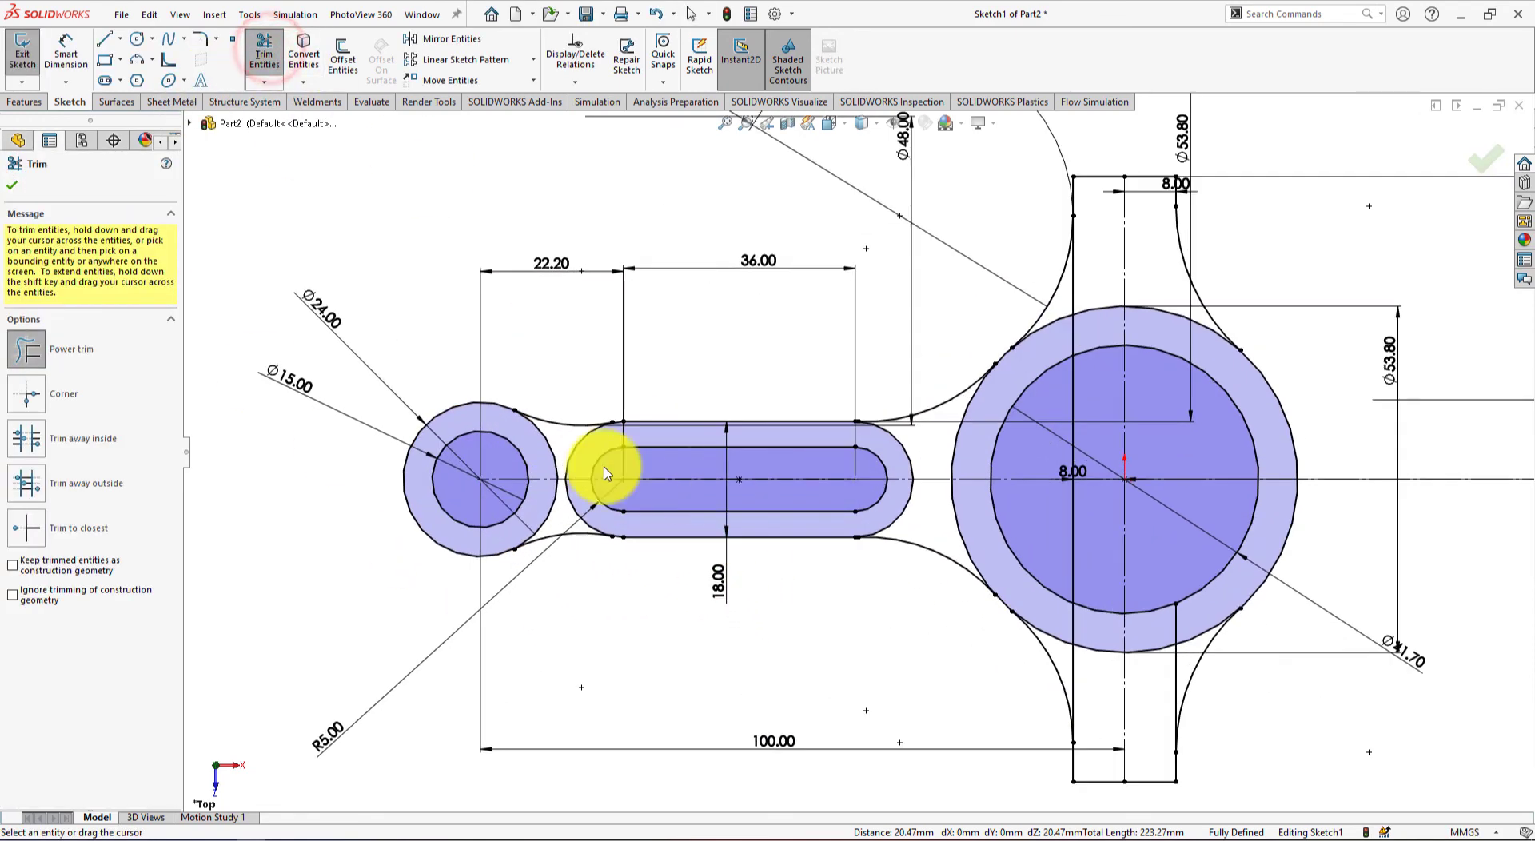
left_click_drag(613, 448, 563, 444)
left_click(792, 428)
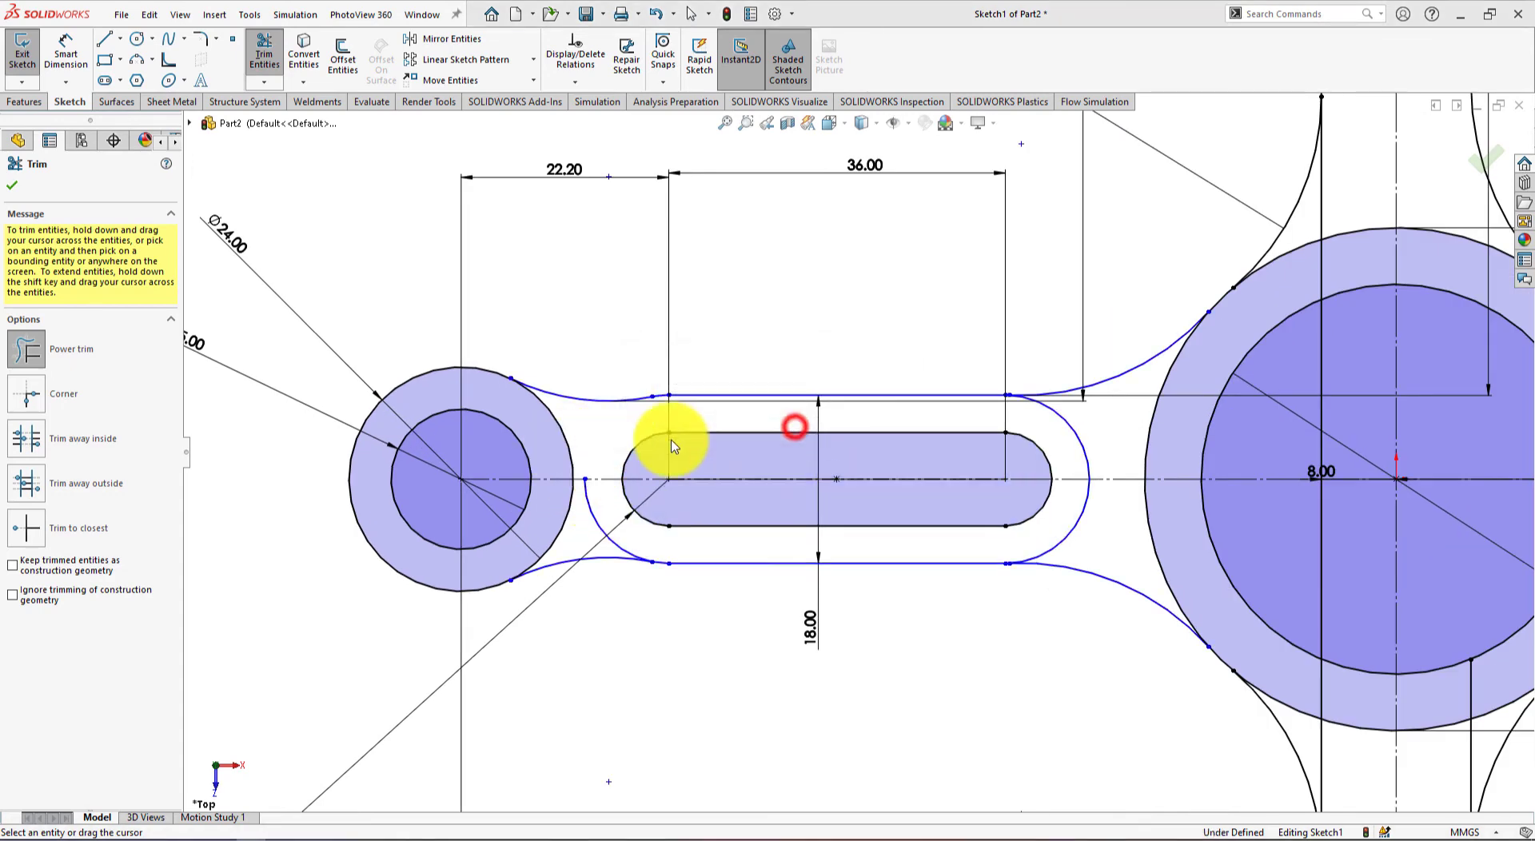
mouse_move(587, 456)
left_mouse_down()
mouse_move(578, 507)
mouse_move(555, 510)
mouse_move(589, 521)
left_mouse_up()
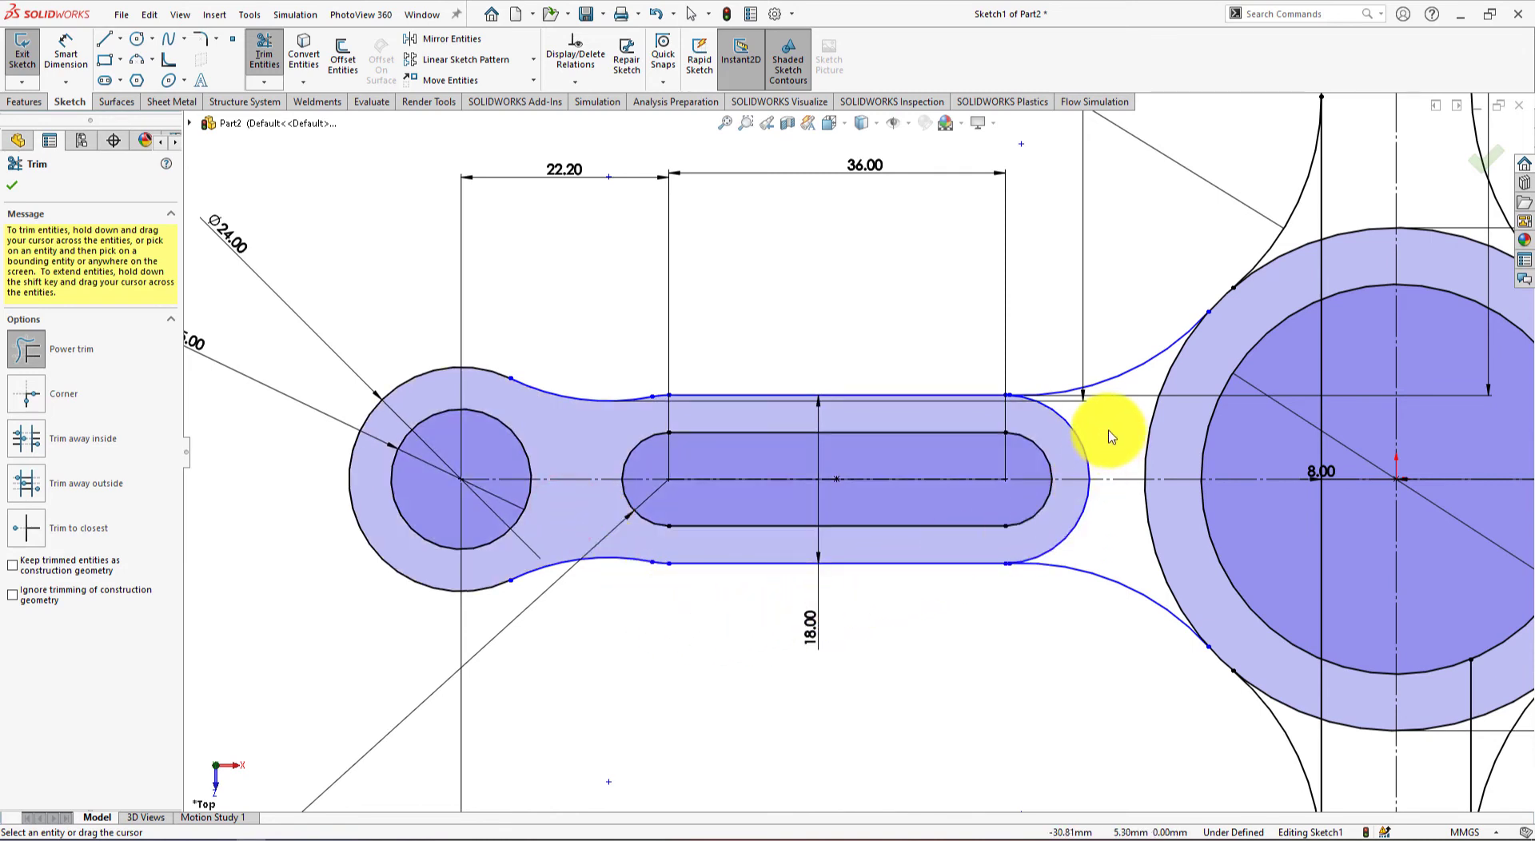
left_click_drag(1100, 438, 1079, 442)
mouse_move(1117, 534)
left_mouse_down()
mouse_move(1070, 539)
mouse_move(1141, 487)
mouse_move(1149, 435)
mouse_move(1149, 456)
left_mouse_up()
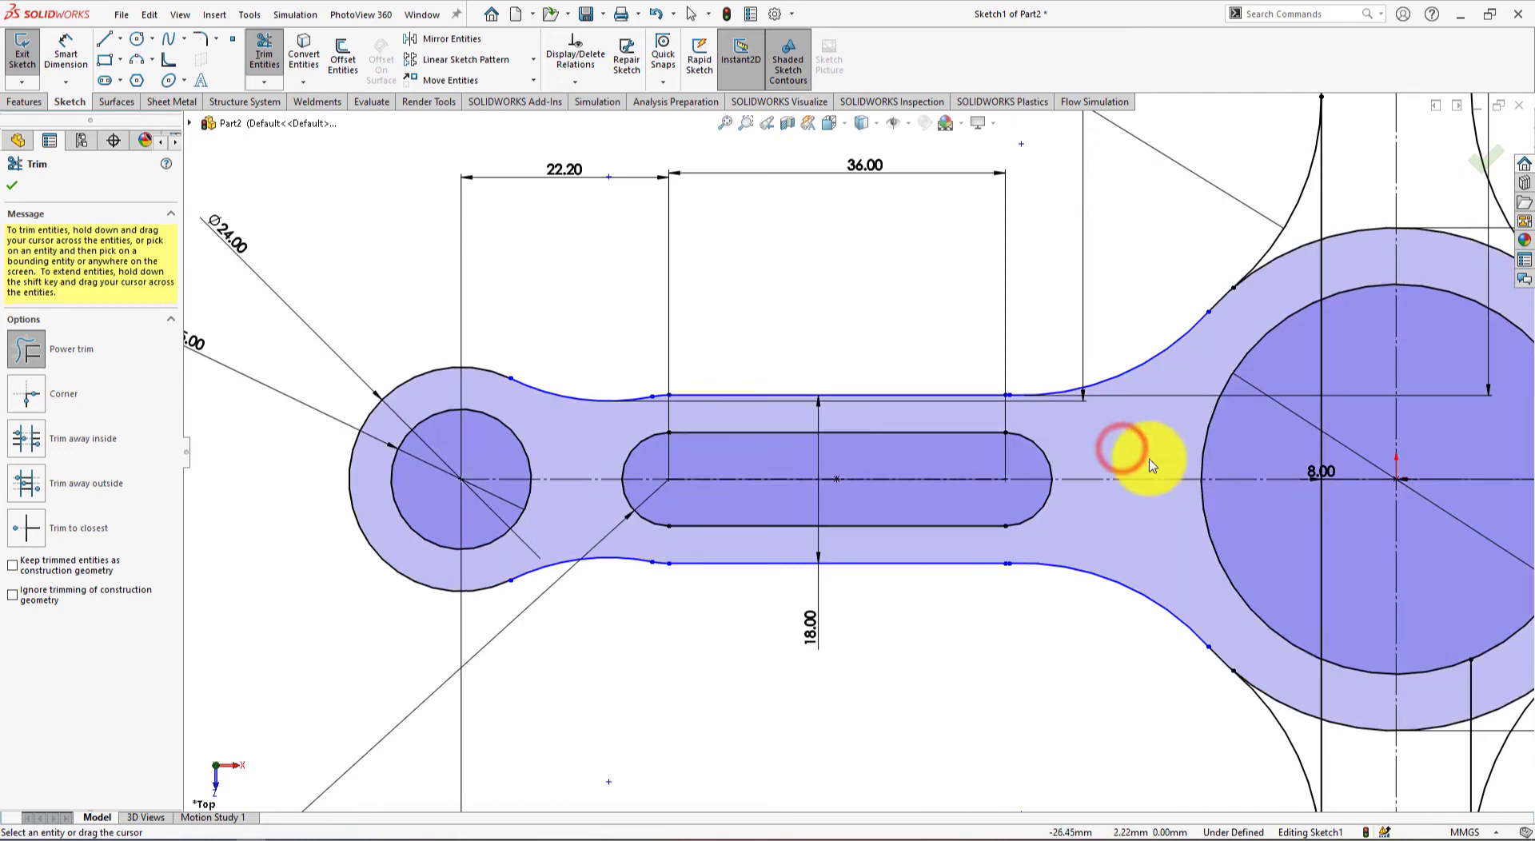
Power trim the vertical arm lines inside the large ring and the ring's outer circle portions that lie across the arms
scroll(1199, 523, "up", 3)
scroll(1192, 516, "down", 3)
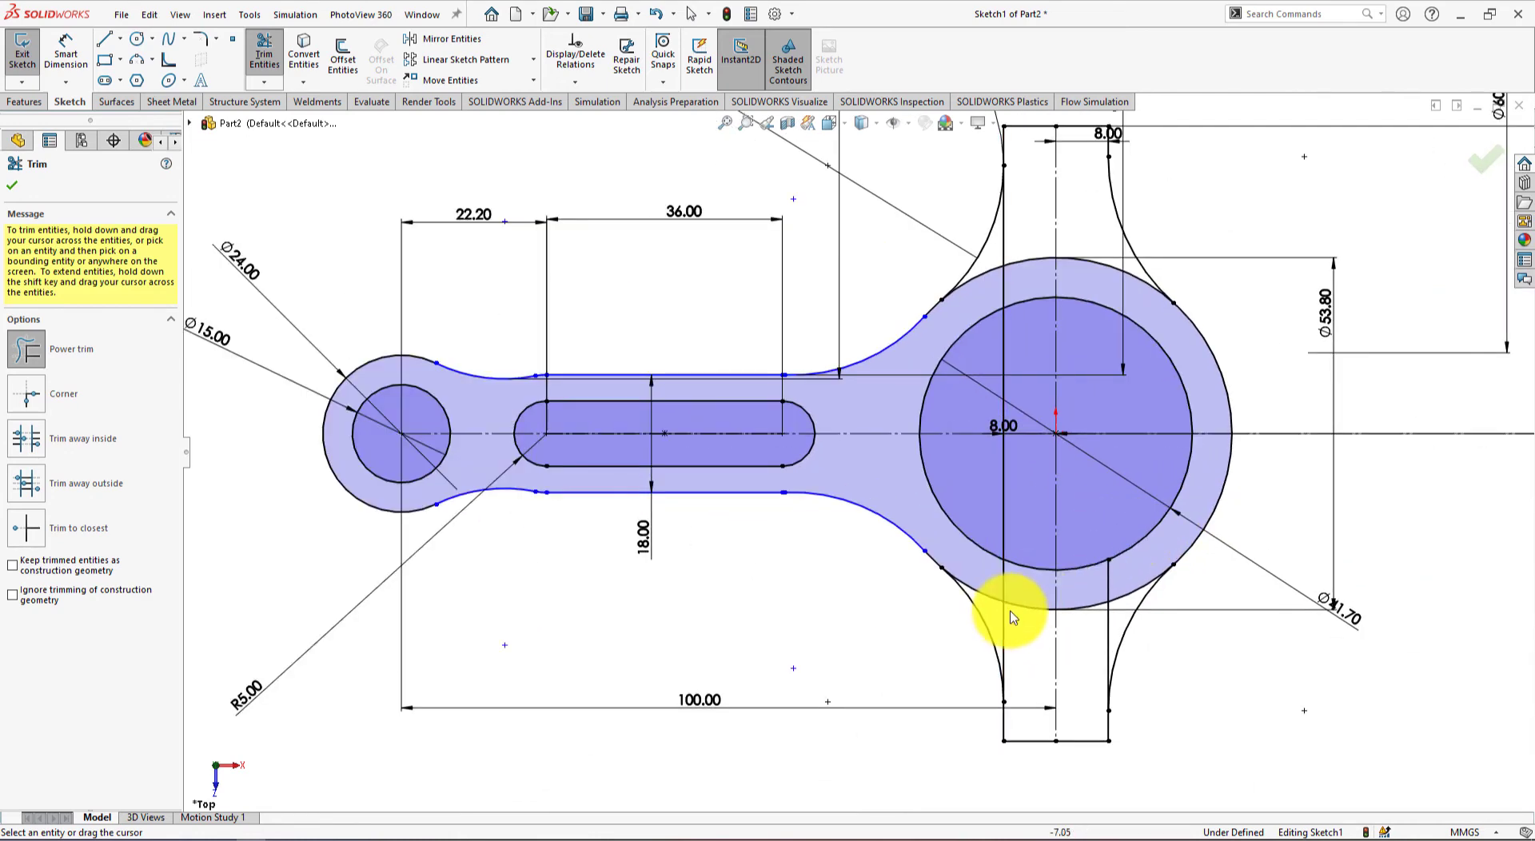
scroll(1011, 612, "down", 2)
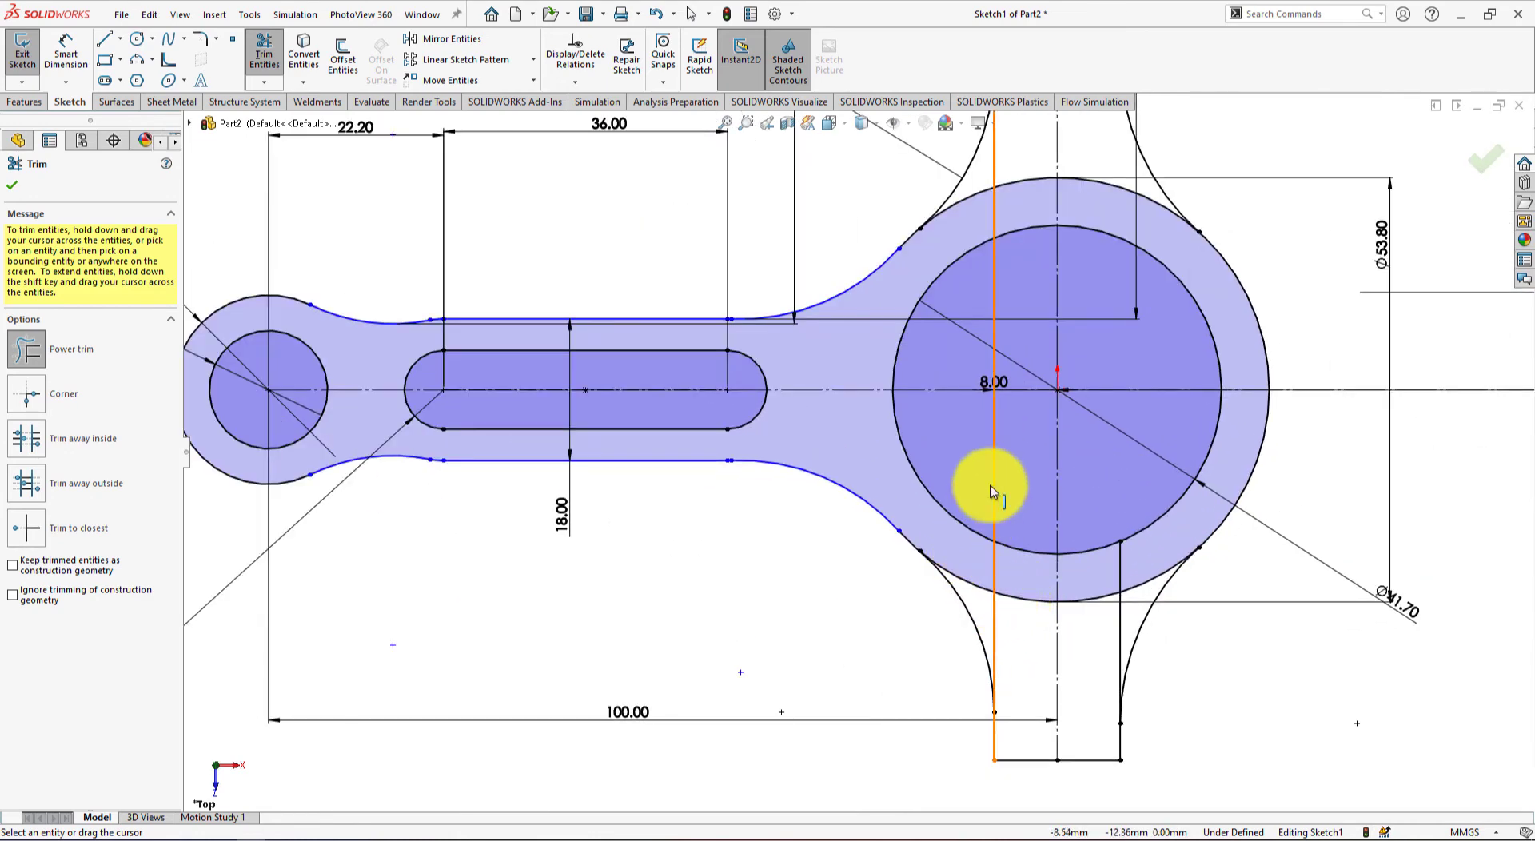
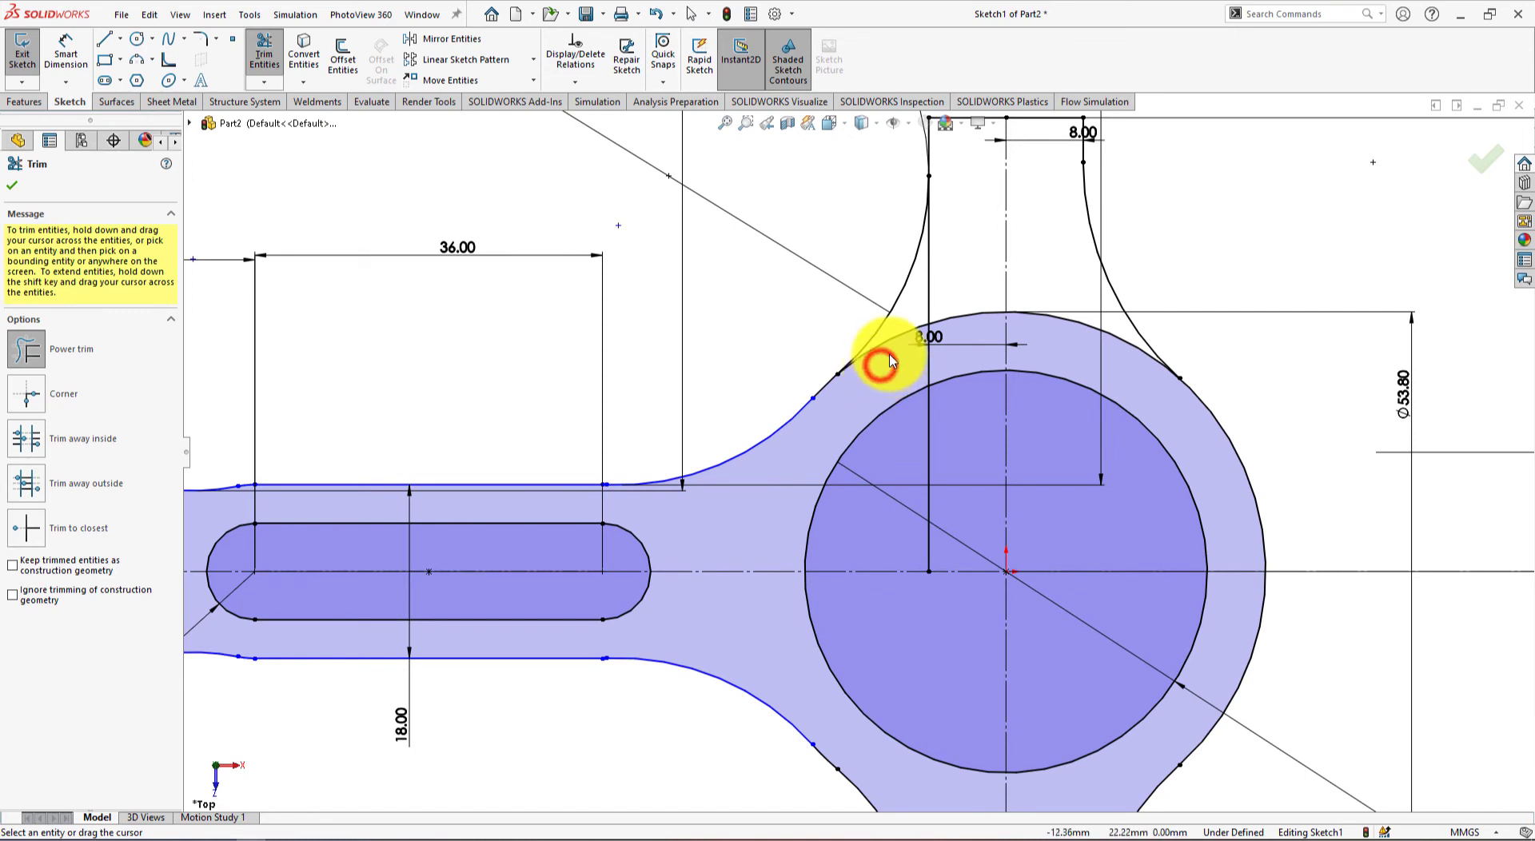
mouse_move(890, 357)
left_mouse_down()
mouse_move(914, 318)
mouse_move(932, 352)
left_mouse_up()
key("z")
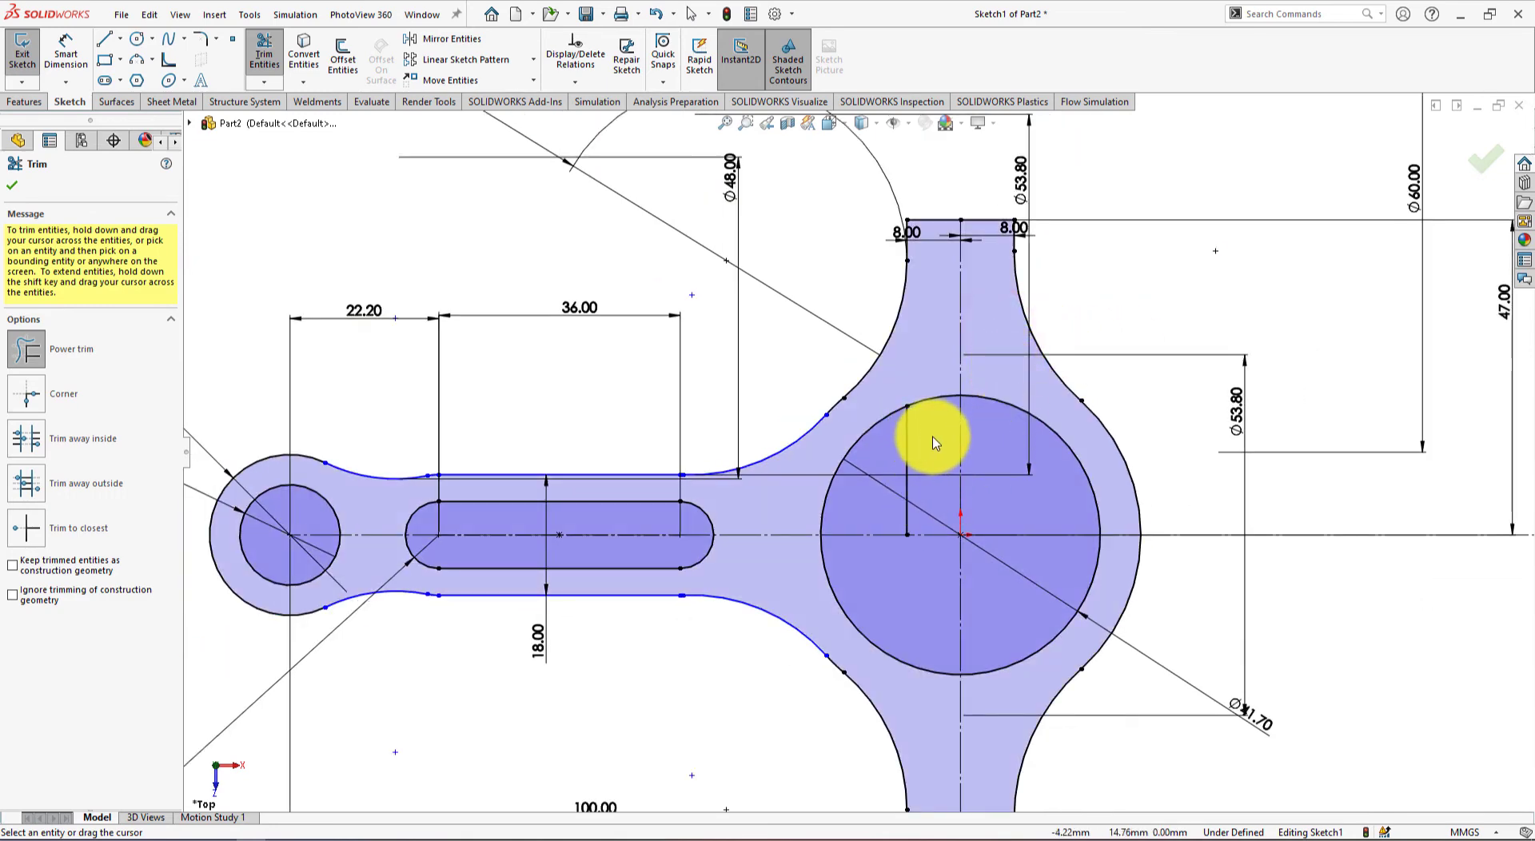
left_click_drag(933, 437, 909, 454)
scroll(916, 464, "up", 2)
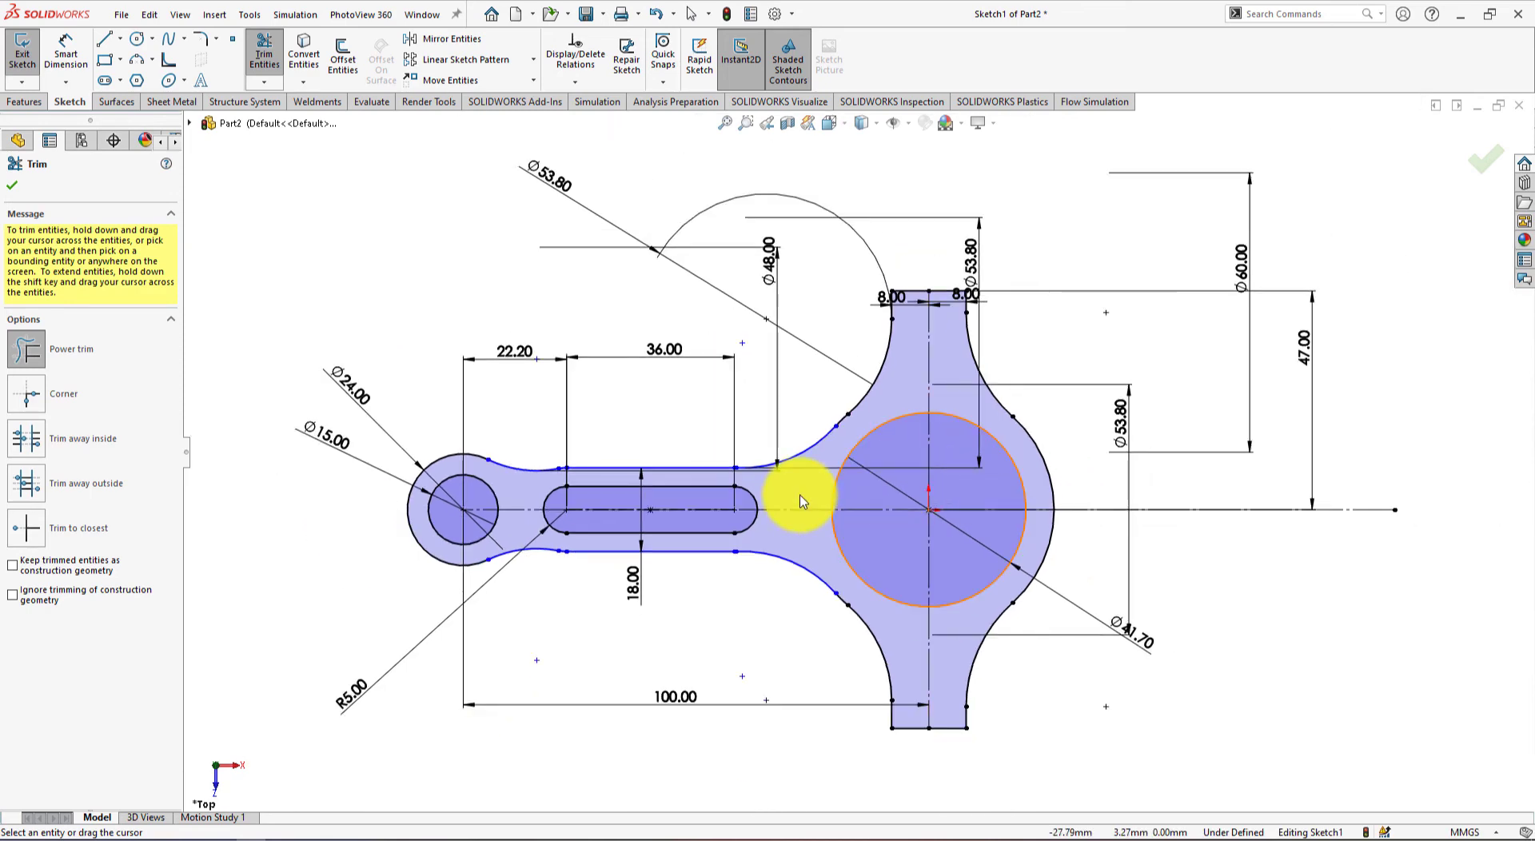
Inspect the trimmed outline along the rod's straight edges and blend arcs, and finish the trimming
scroll(744, 514, "up", 3)
scroll(672, 474, "down", 4)
scroll(685, 432, "down", 3)
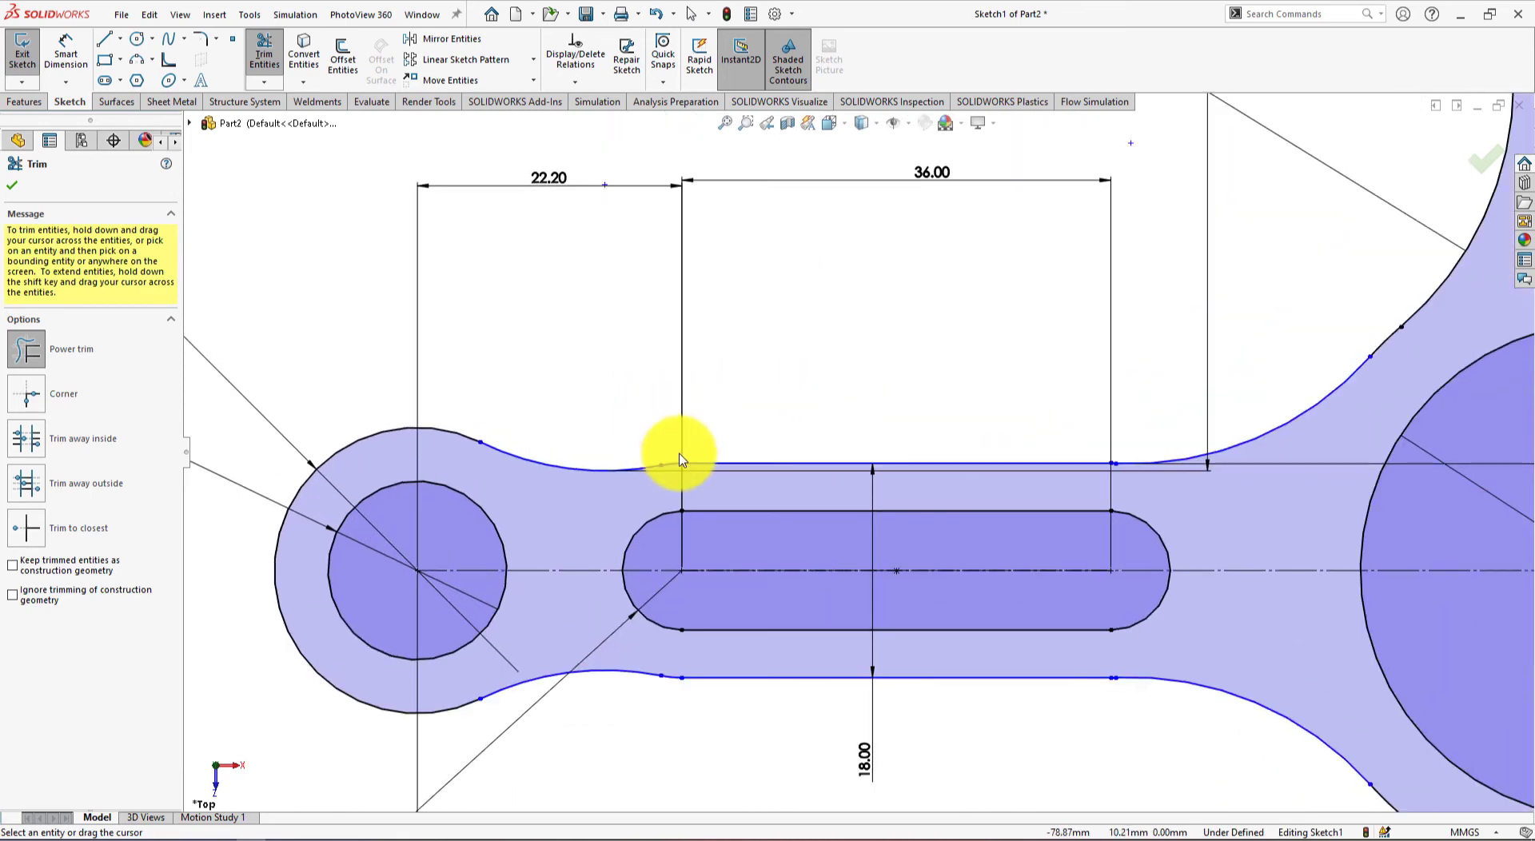
scroll(754, 487, "up", 2)
scroll(933, 536, "up", 1)
scroll(1087, 608, "up", 2)
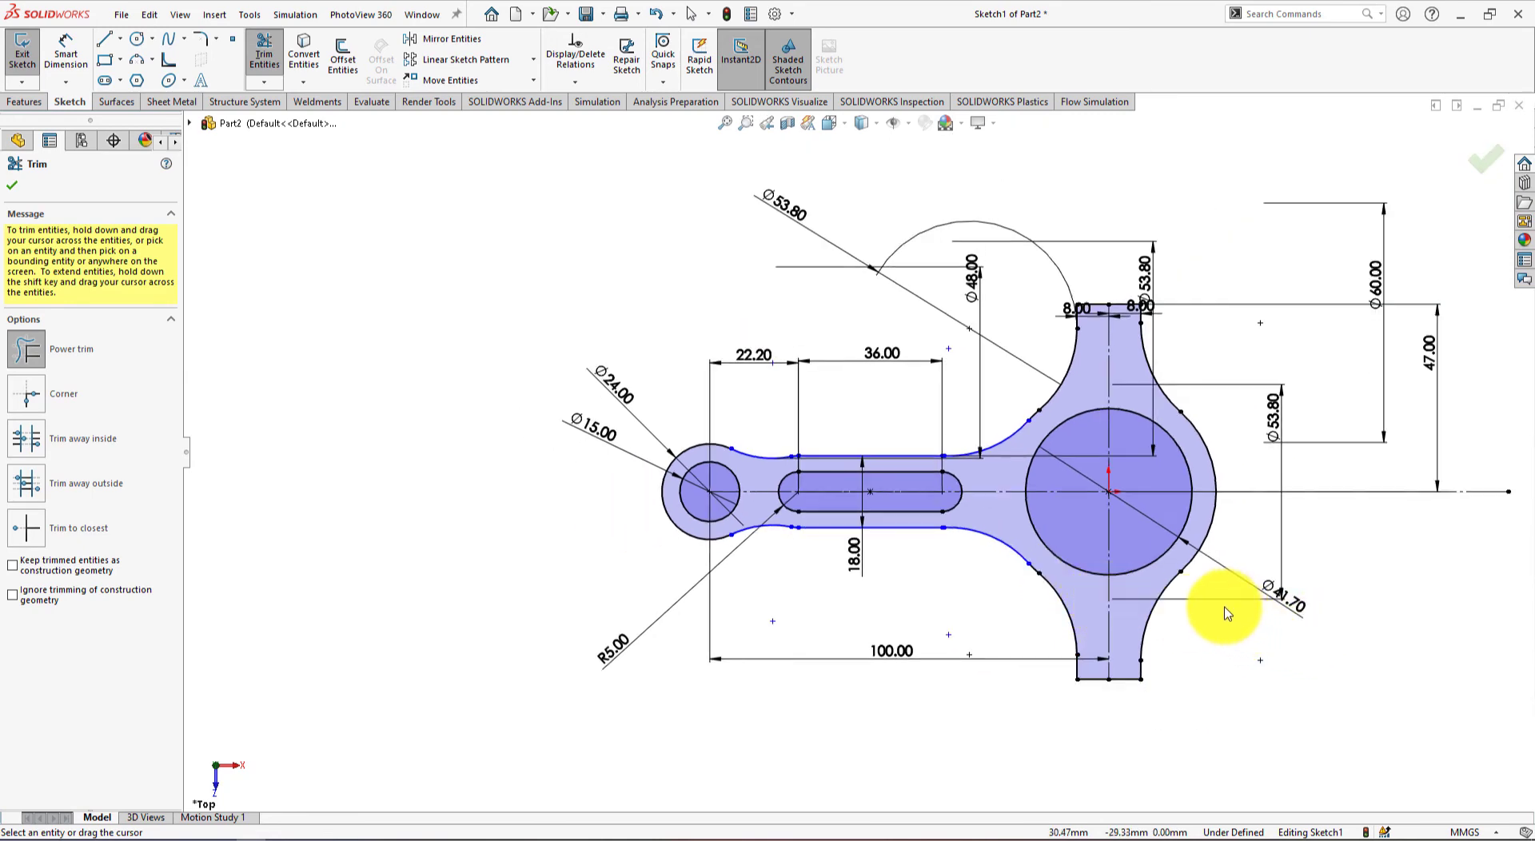
scroll(990, 472, "down", 3)
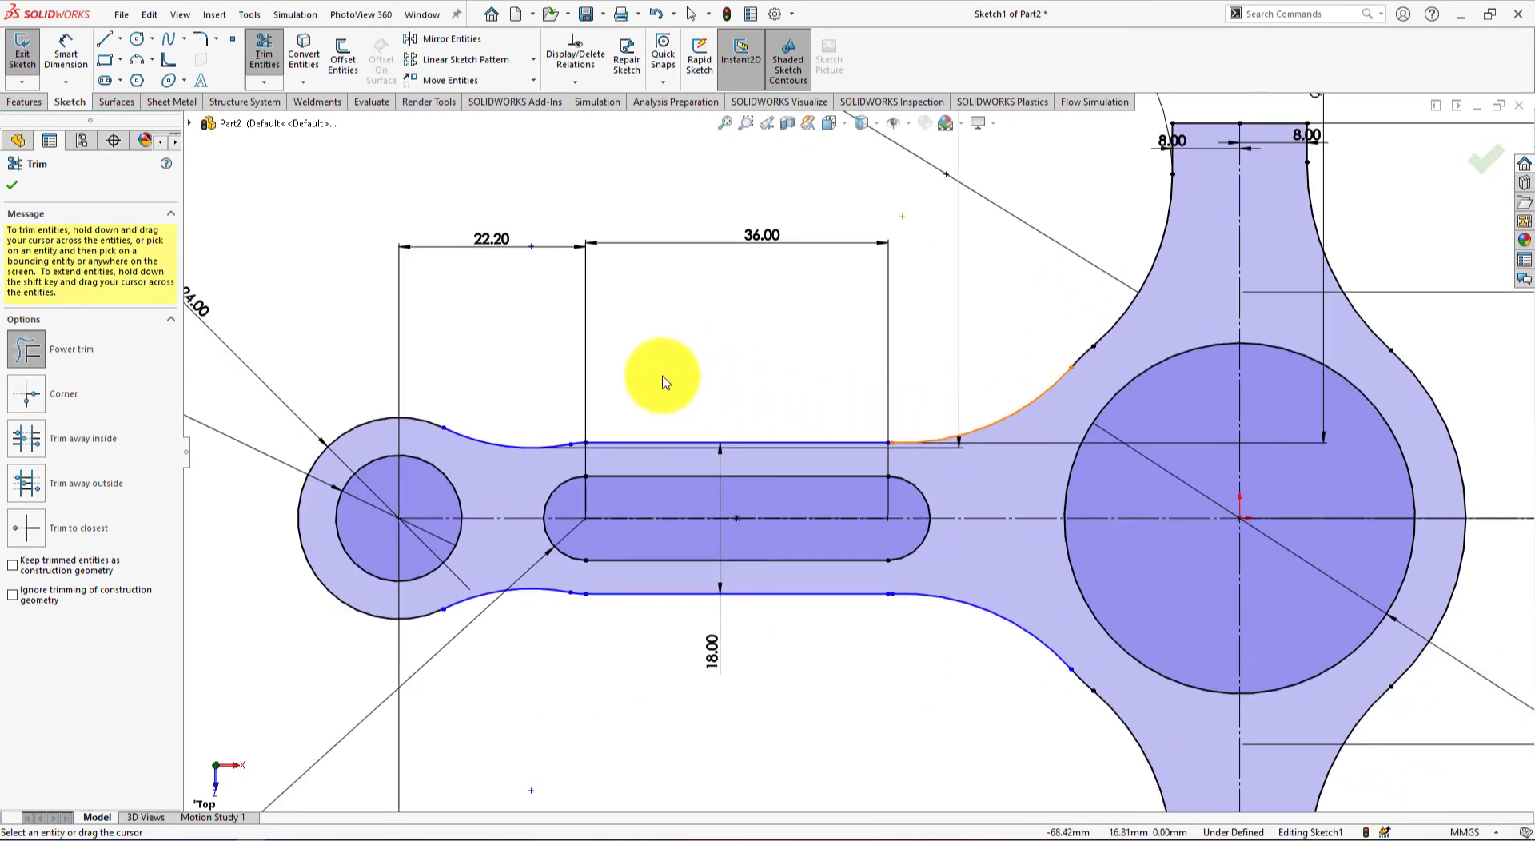
scroll(584, 365, "down", 1)
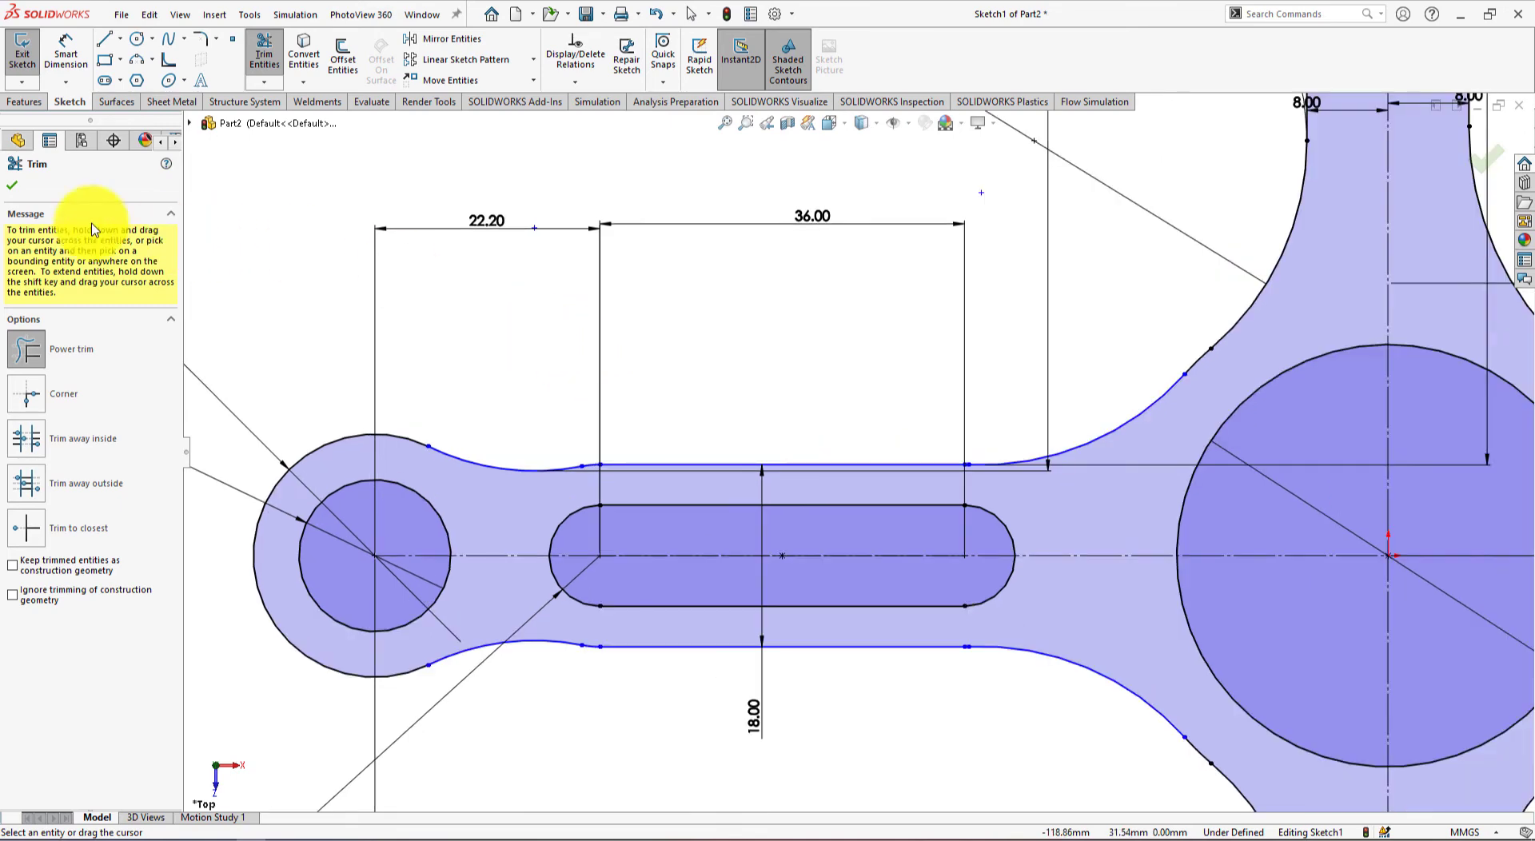
left_click(12, 185)
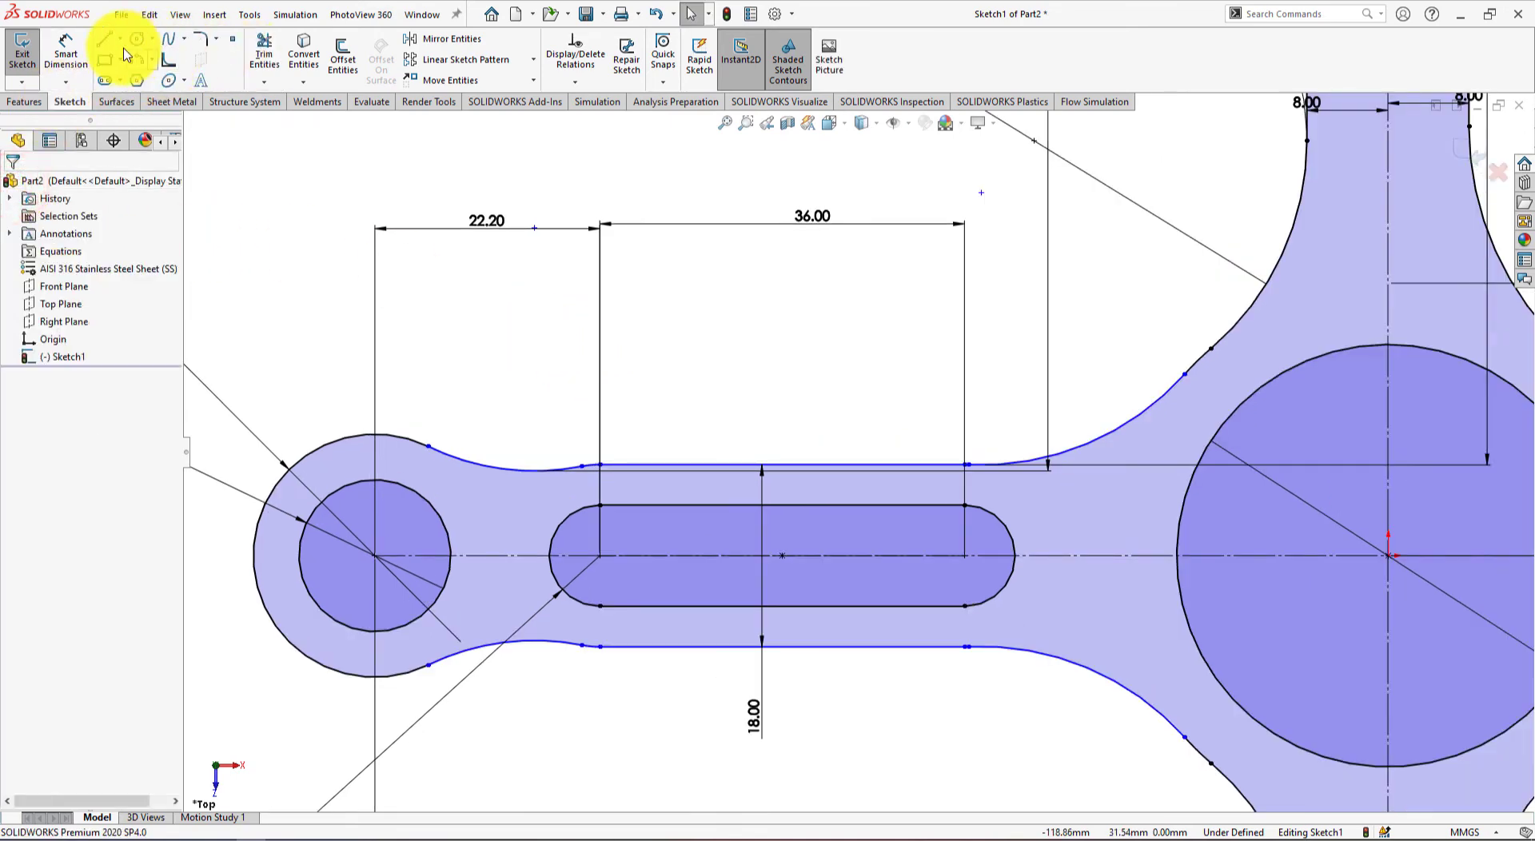
Dimension the radius of the short arc at the small-ring end of the rod's upper straight edge
left_click(64, 50)
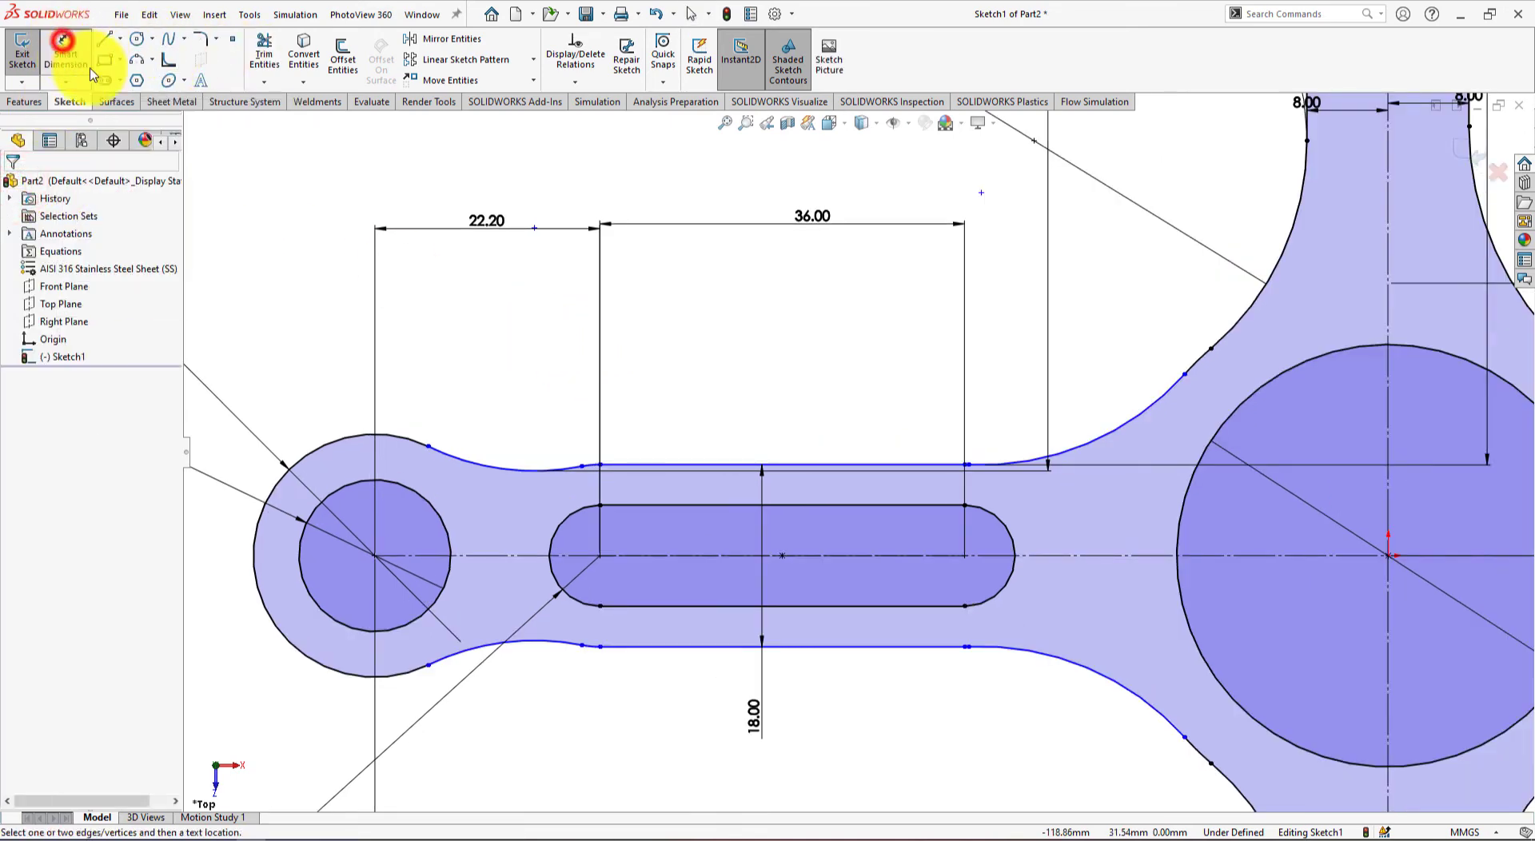
left_click(592, 465)
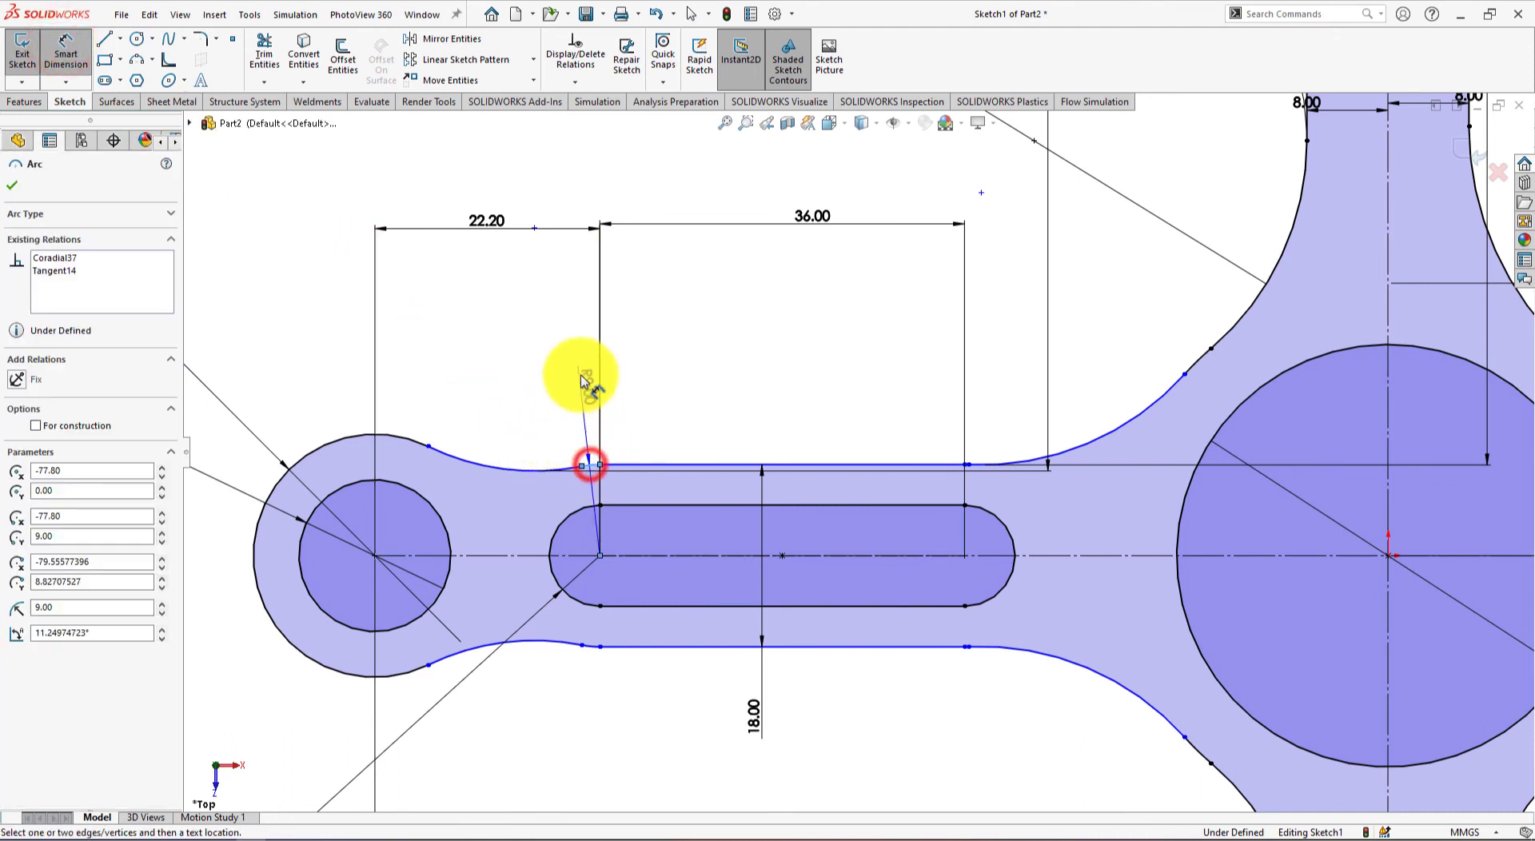
left_click(577, 366)
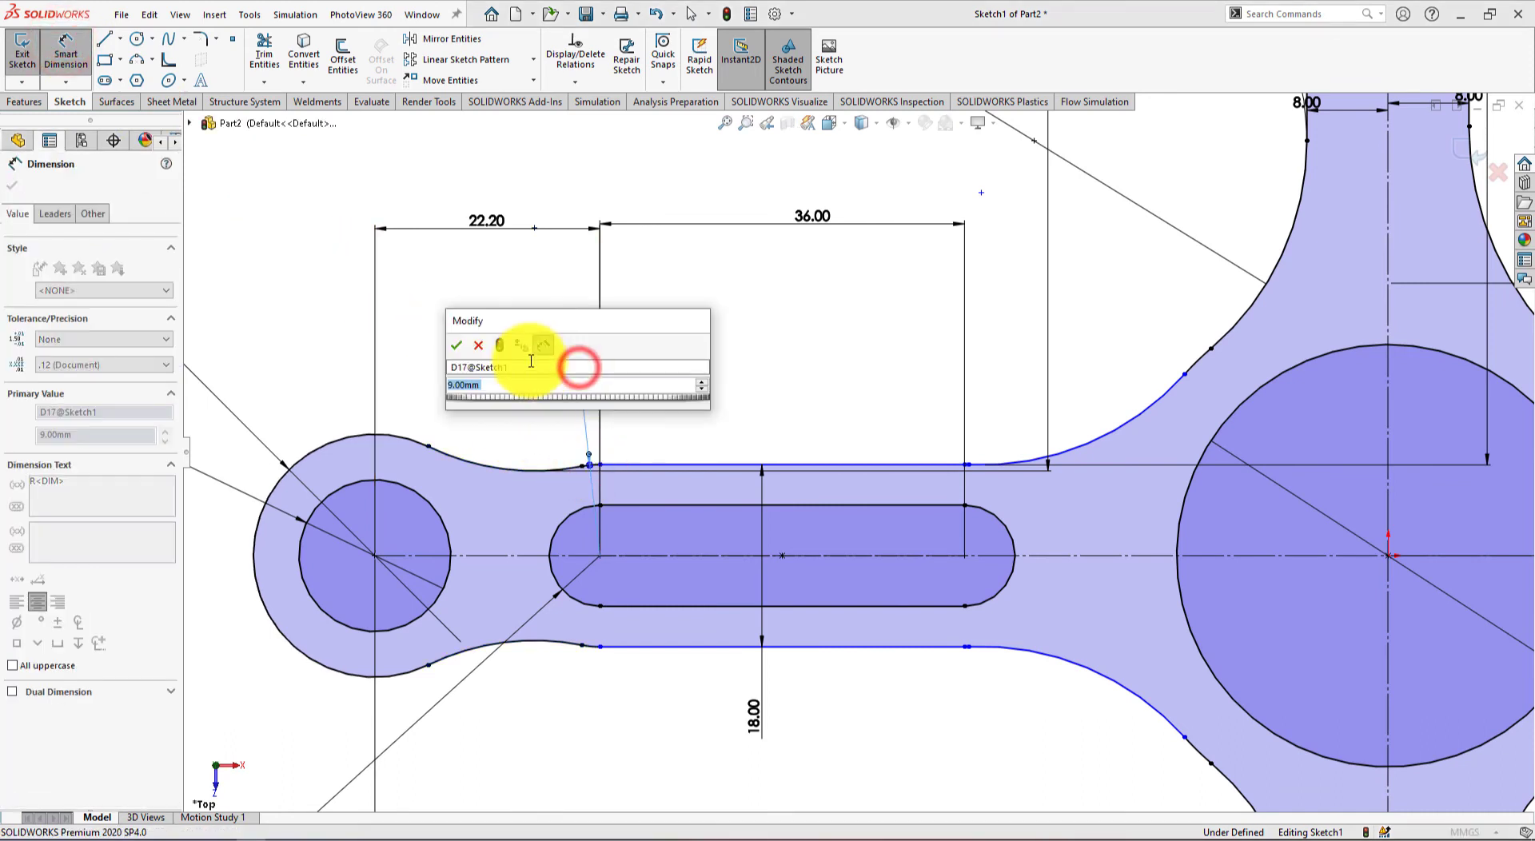
left_click(455, 345)
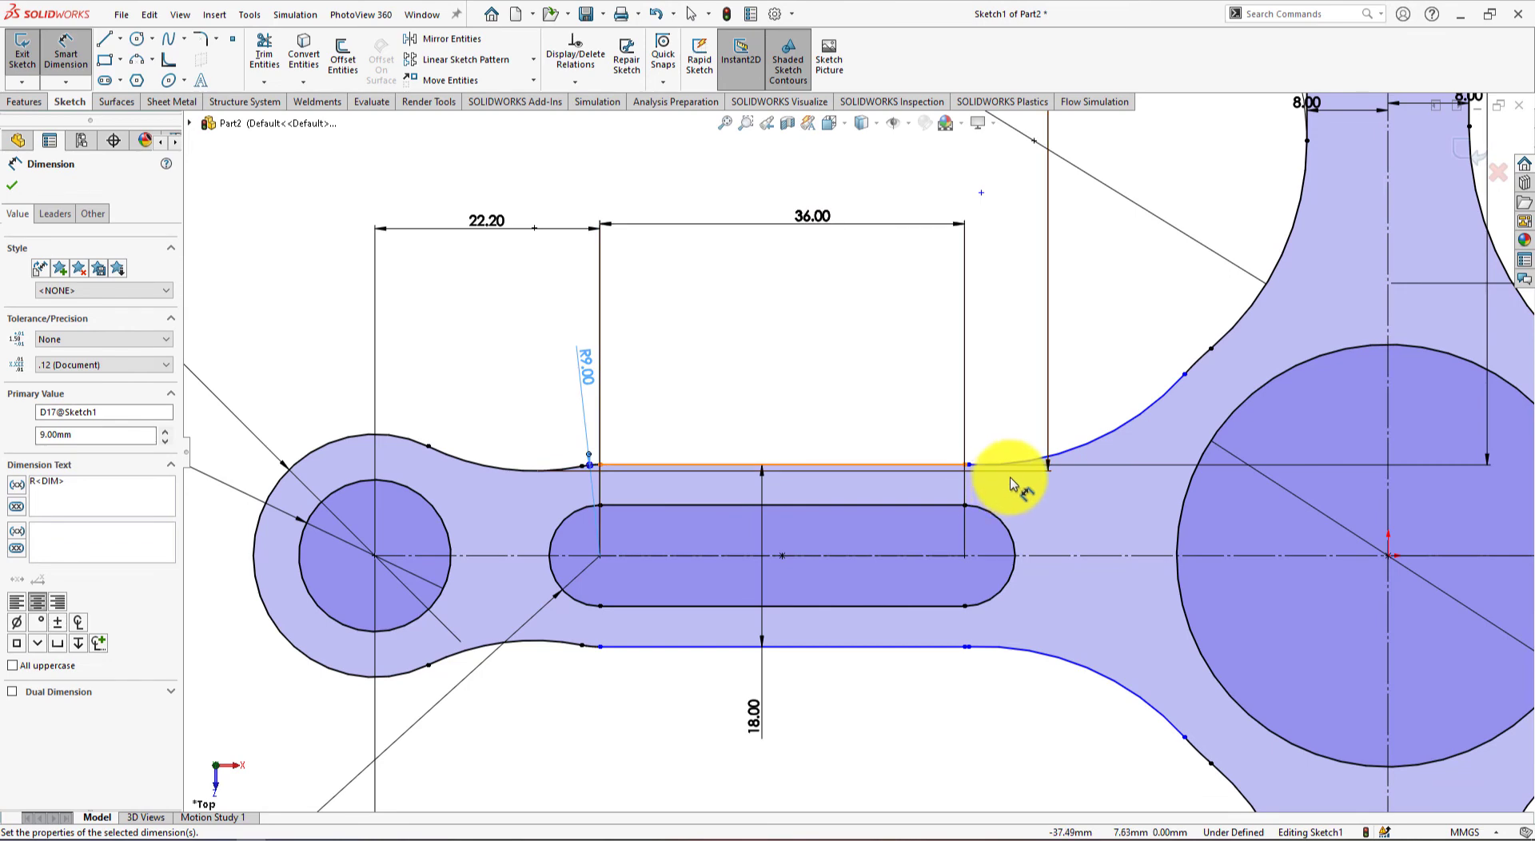
Try to dimension the radius of the upper blend arc between the rod and the large ring
scroll(1043, 487, "down", 2)
scroll(1081, 565, "up", 4)
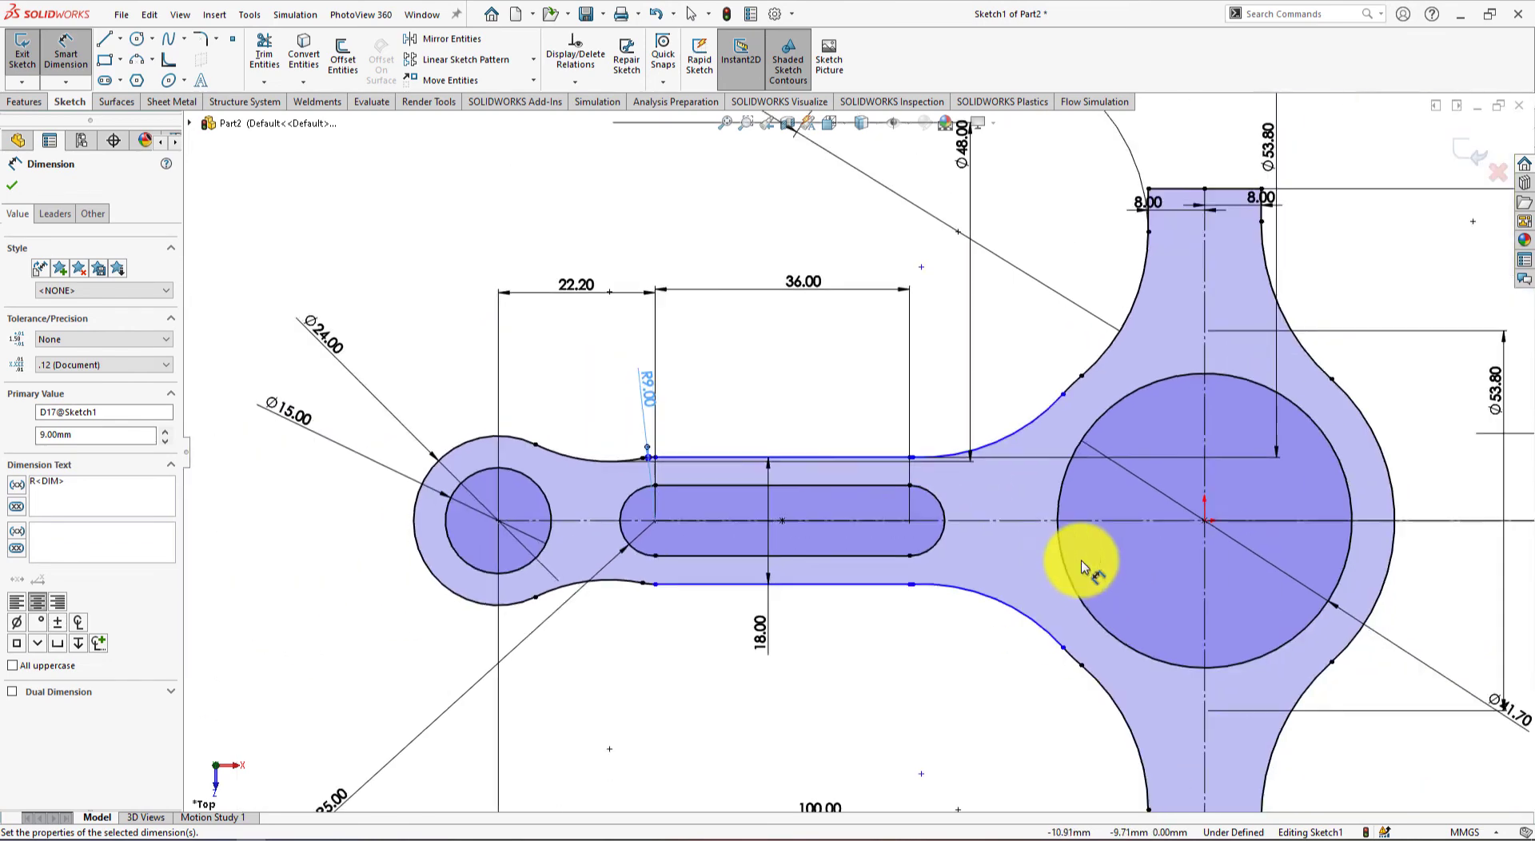
left_click(976, 442)
left_click(951, 384)
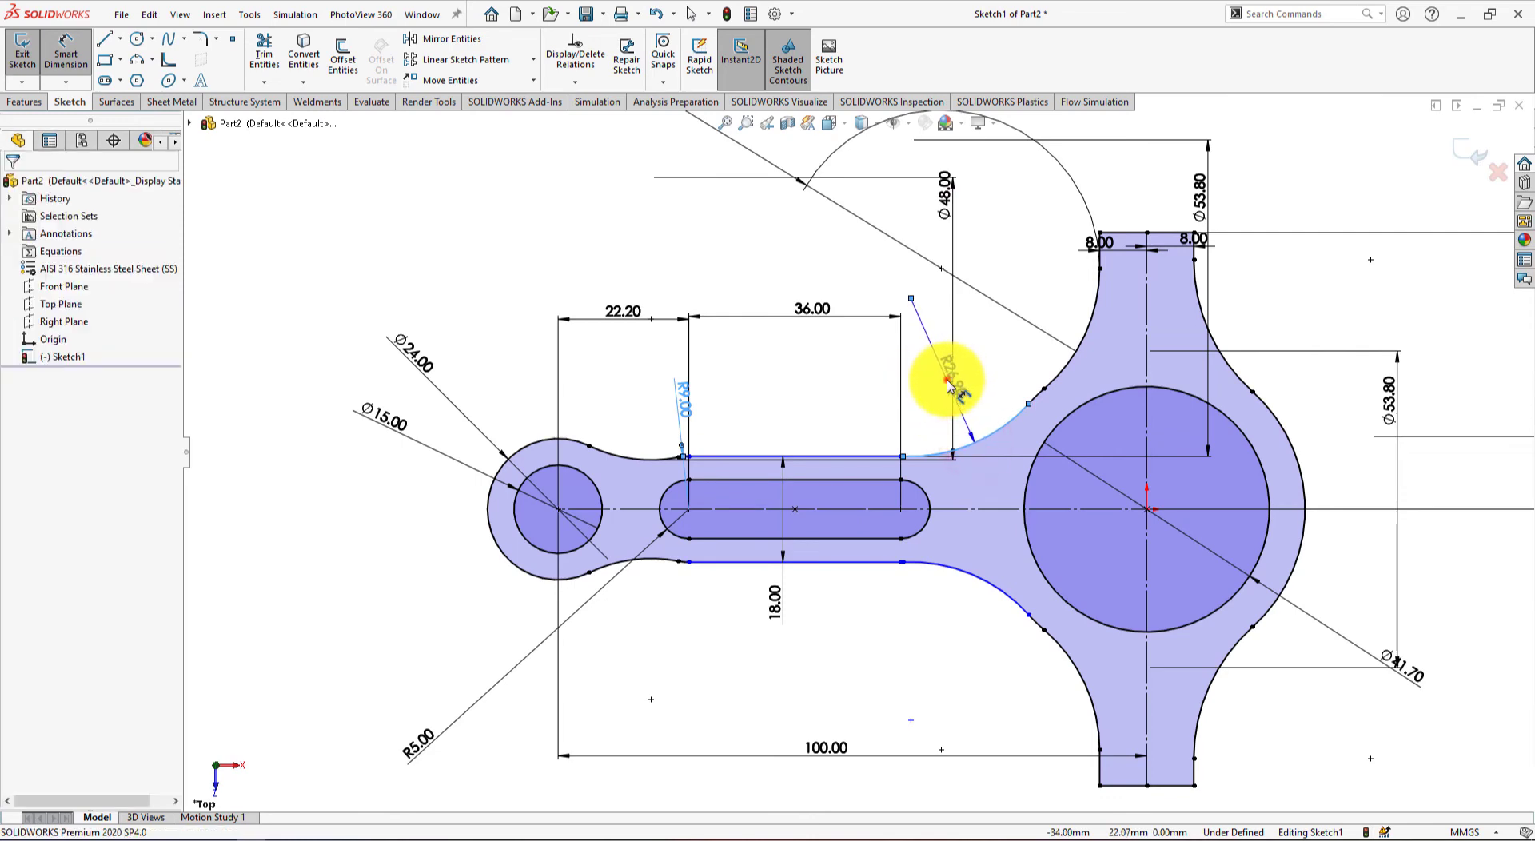
left_click(663, 320)
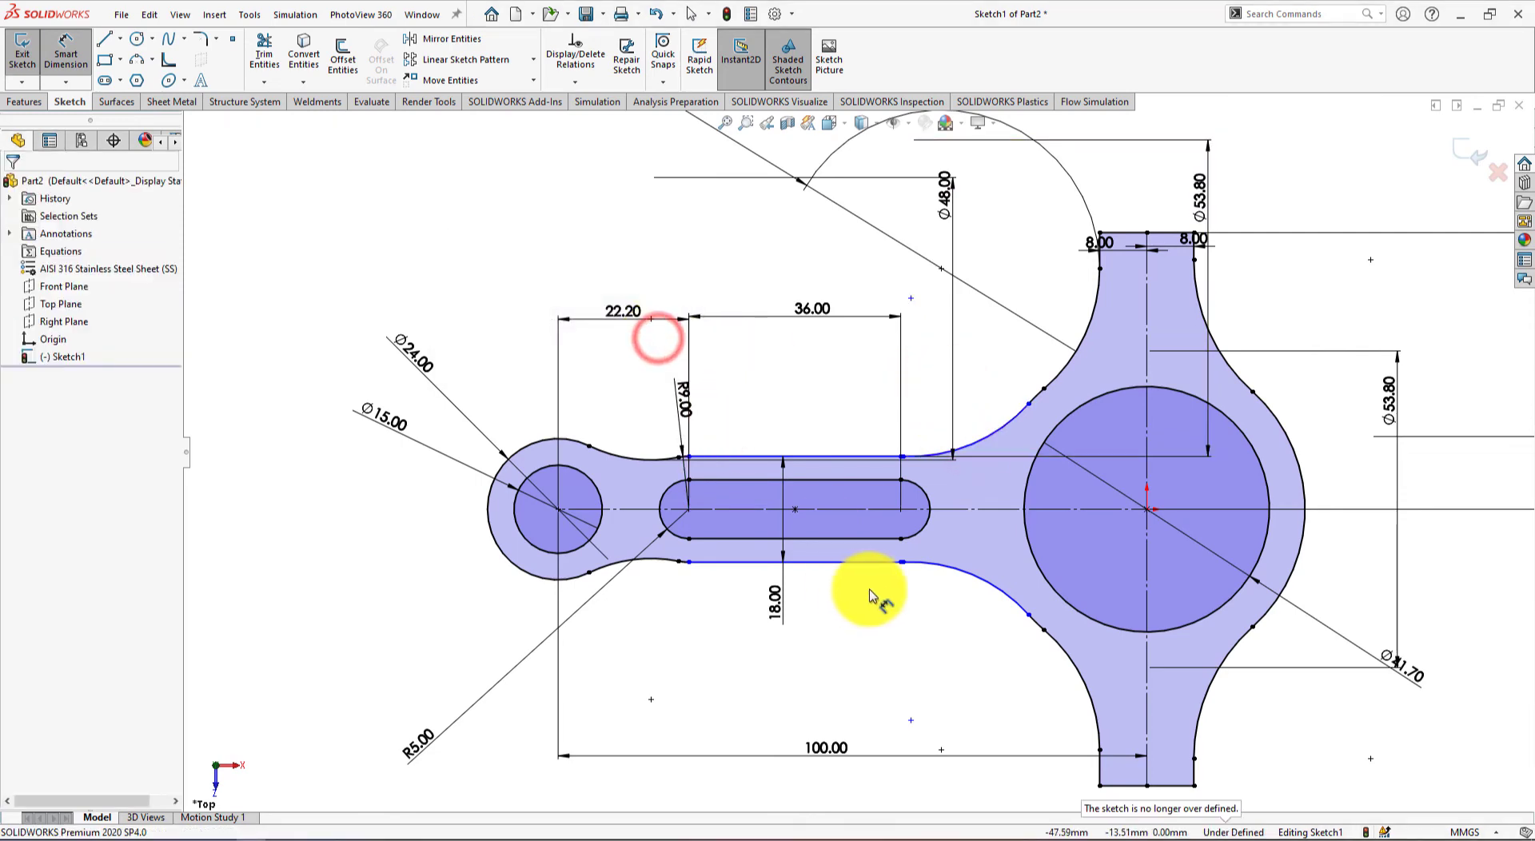
Leave dimensioning and examine the rod's outline for the remaining under-defined edges and loose junctions
scroll(848, 552, "down", 2)
scroll(854, 589, "down", 2)
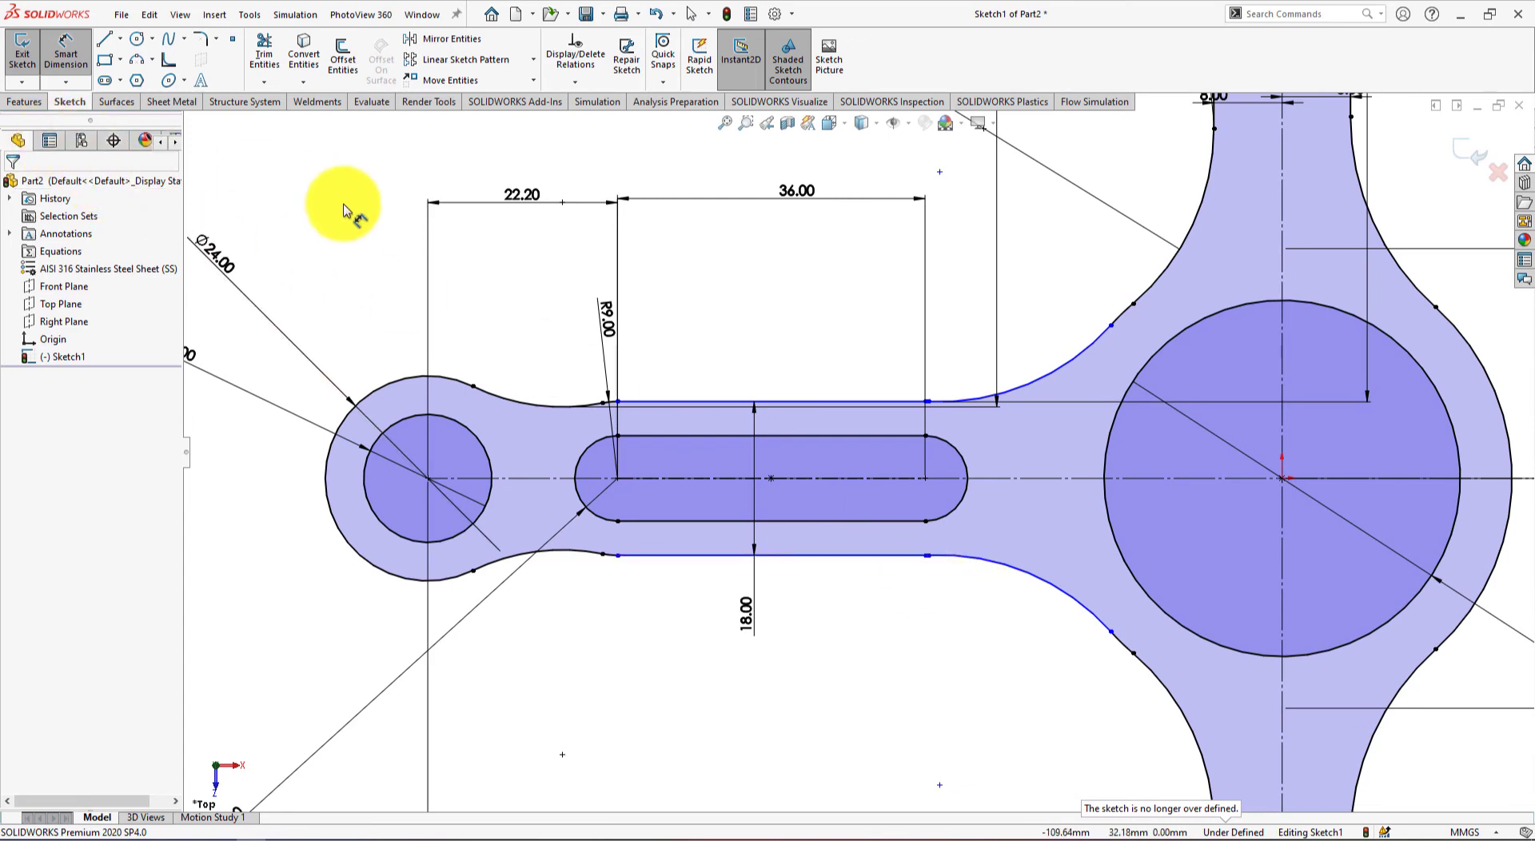
left_click(60, 47)
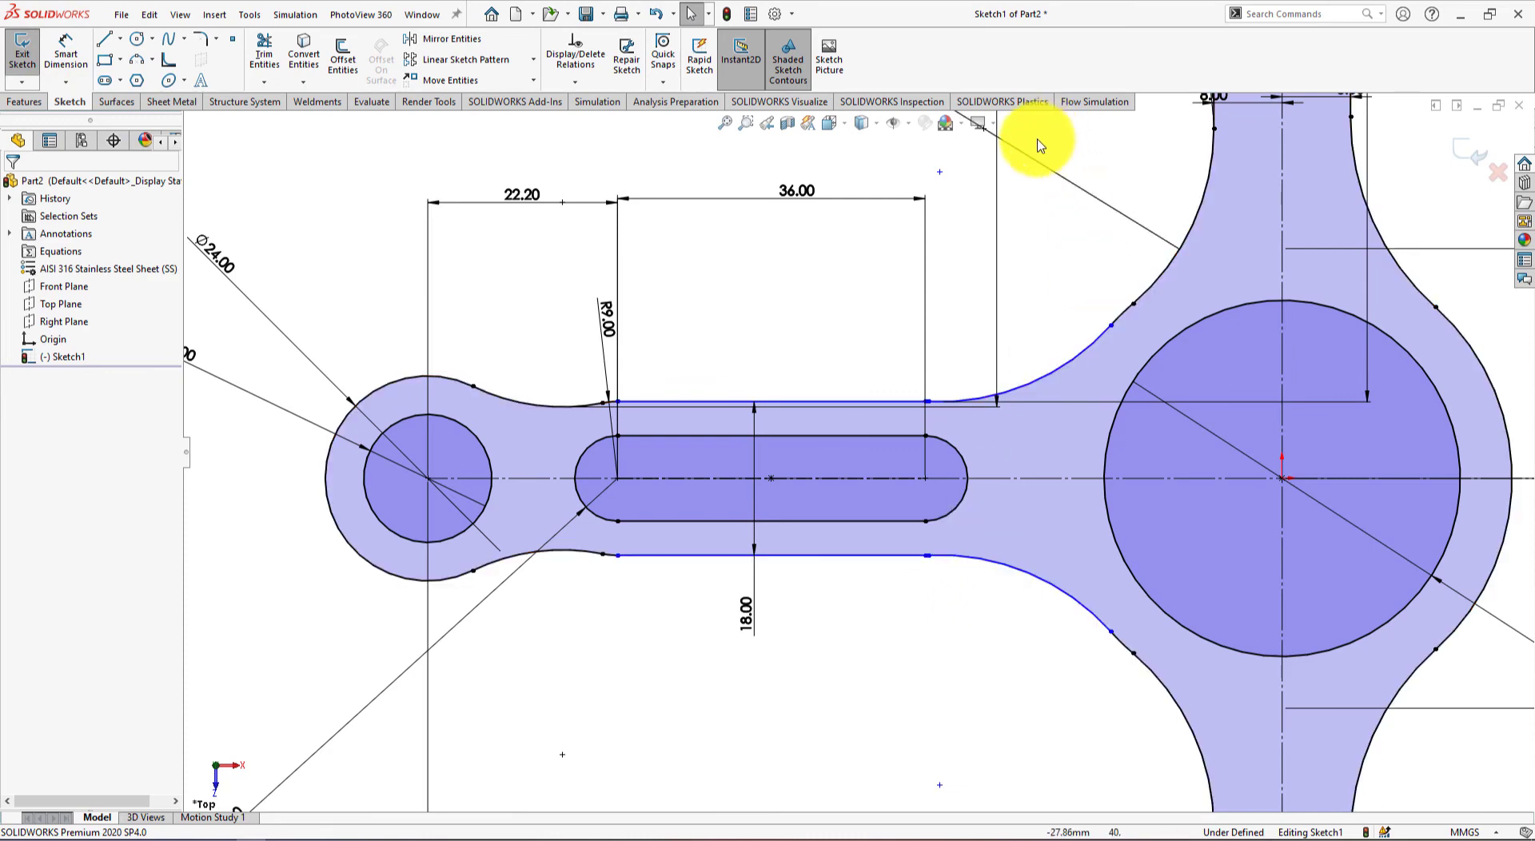
key("f")
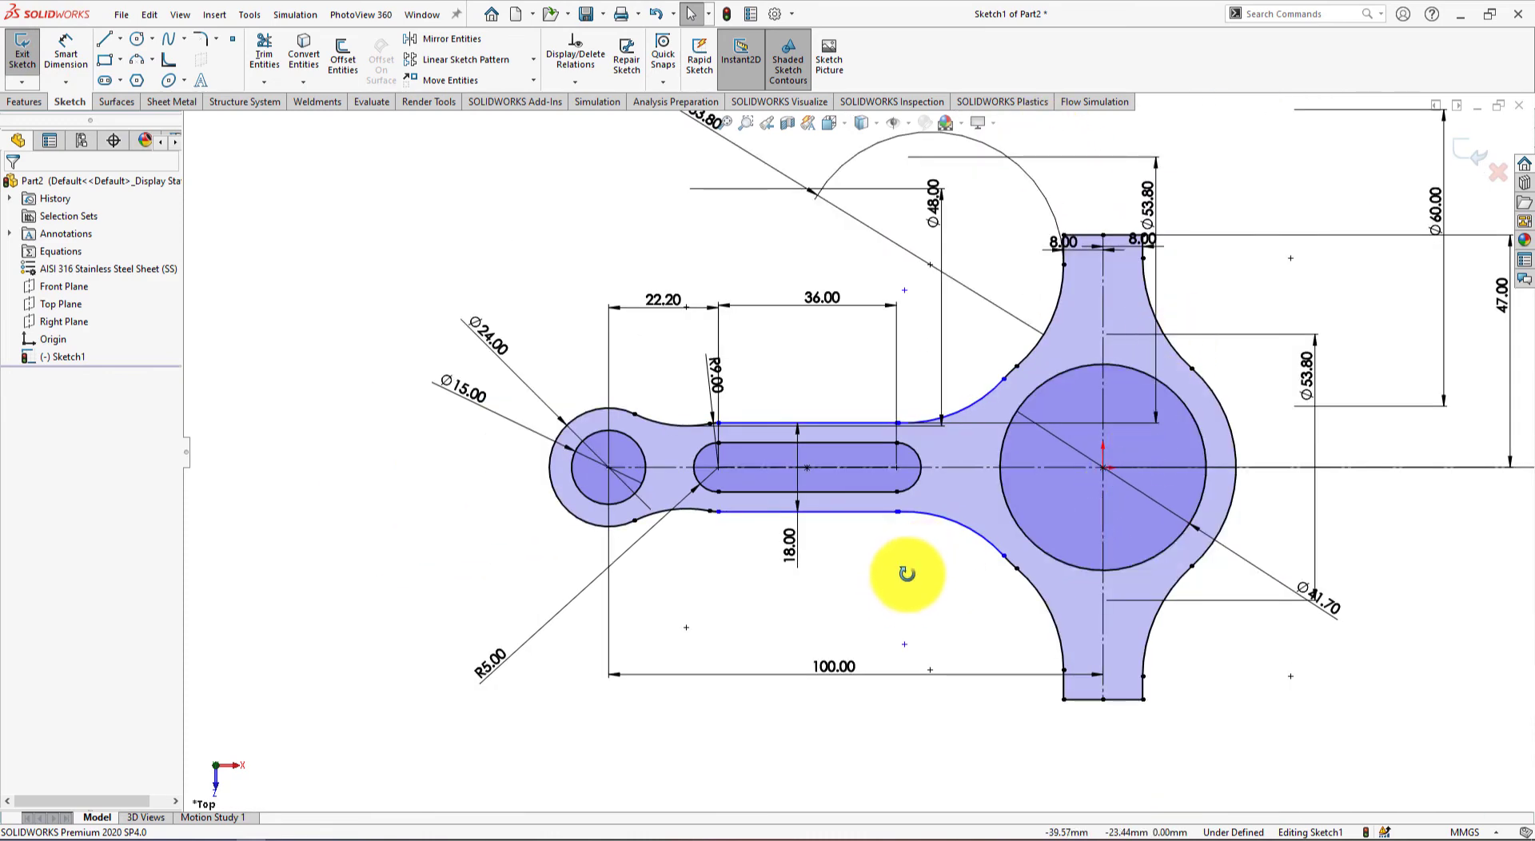
mouse_move(901, 573)
middle_mouse_down()
mouse_move(898, 457)
mouse_move(957, 537)
middle_mouse_up()
scroll(954, 538, "down", 5)
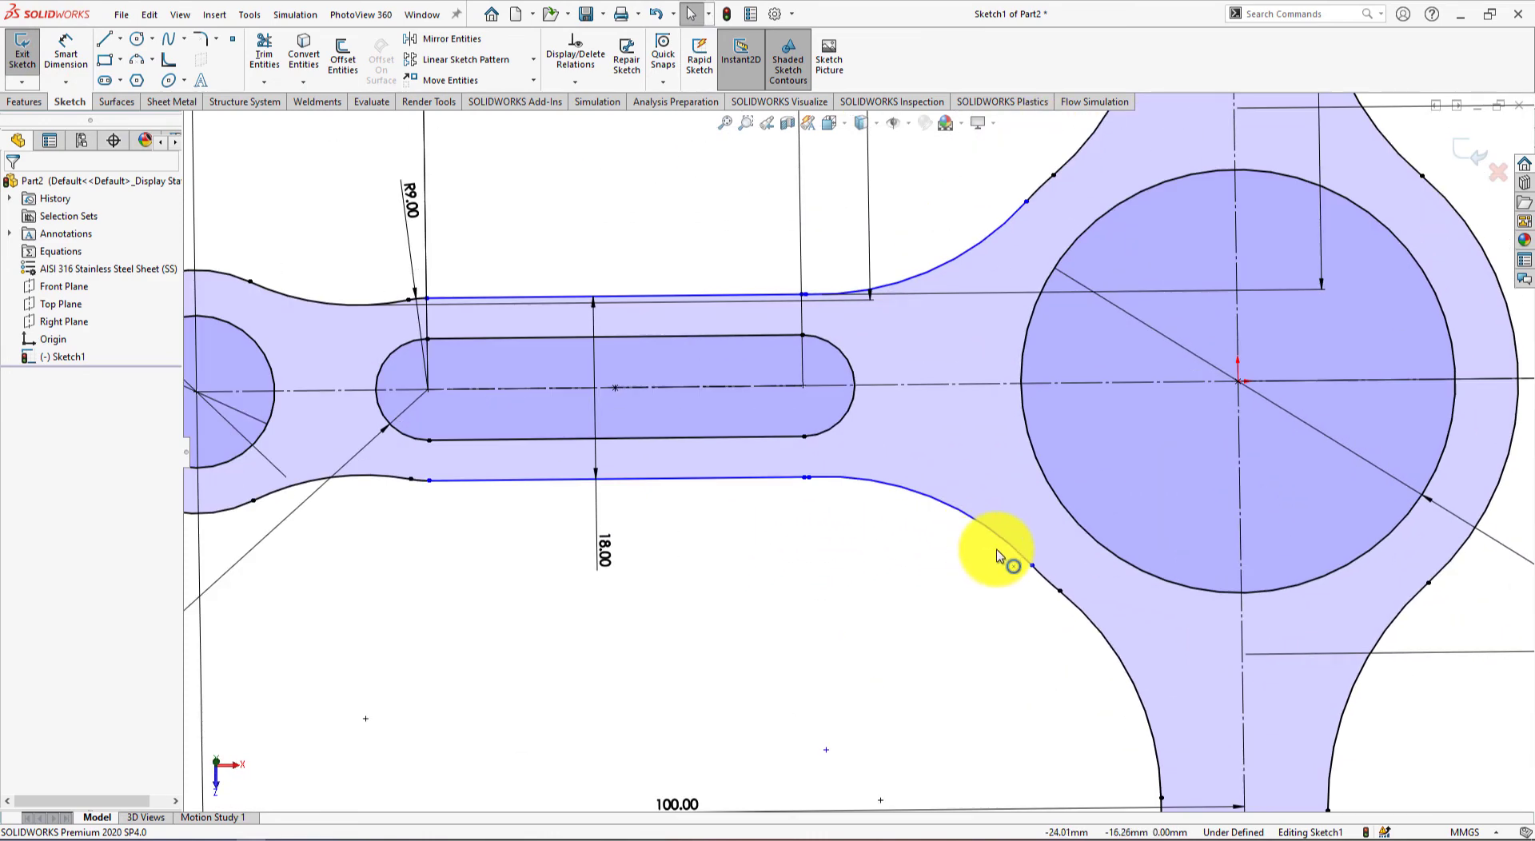
scroll(1018, 549, "up", 2)
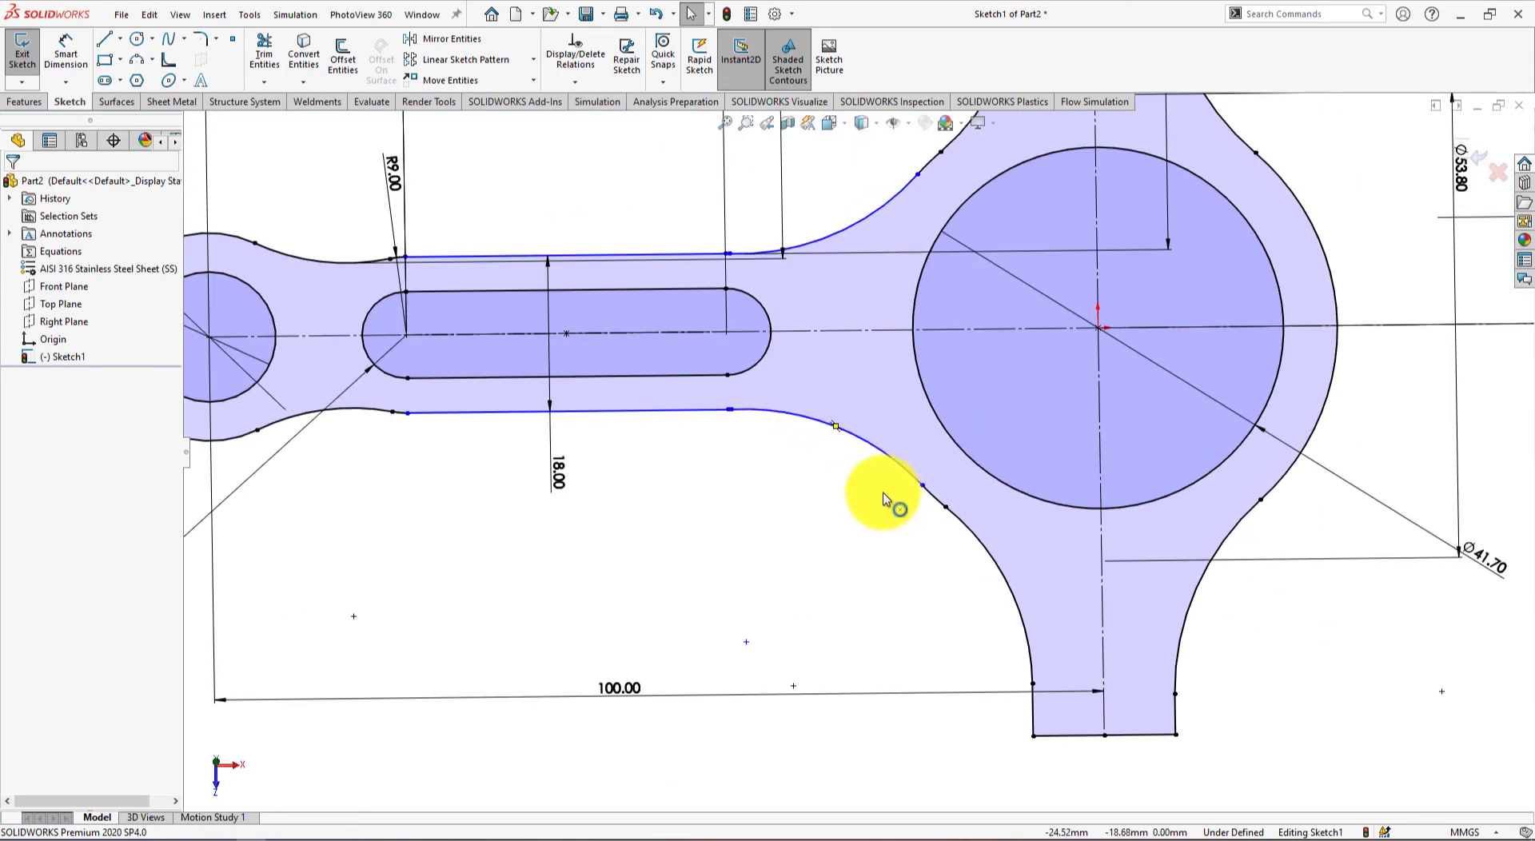
scroll(920, 488, "down", 3)
scroll(768, 394, "up", 5)
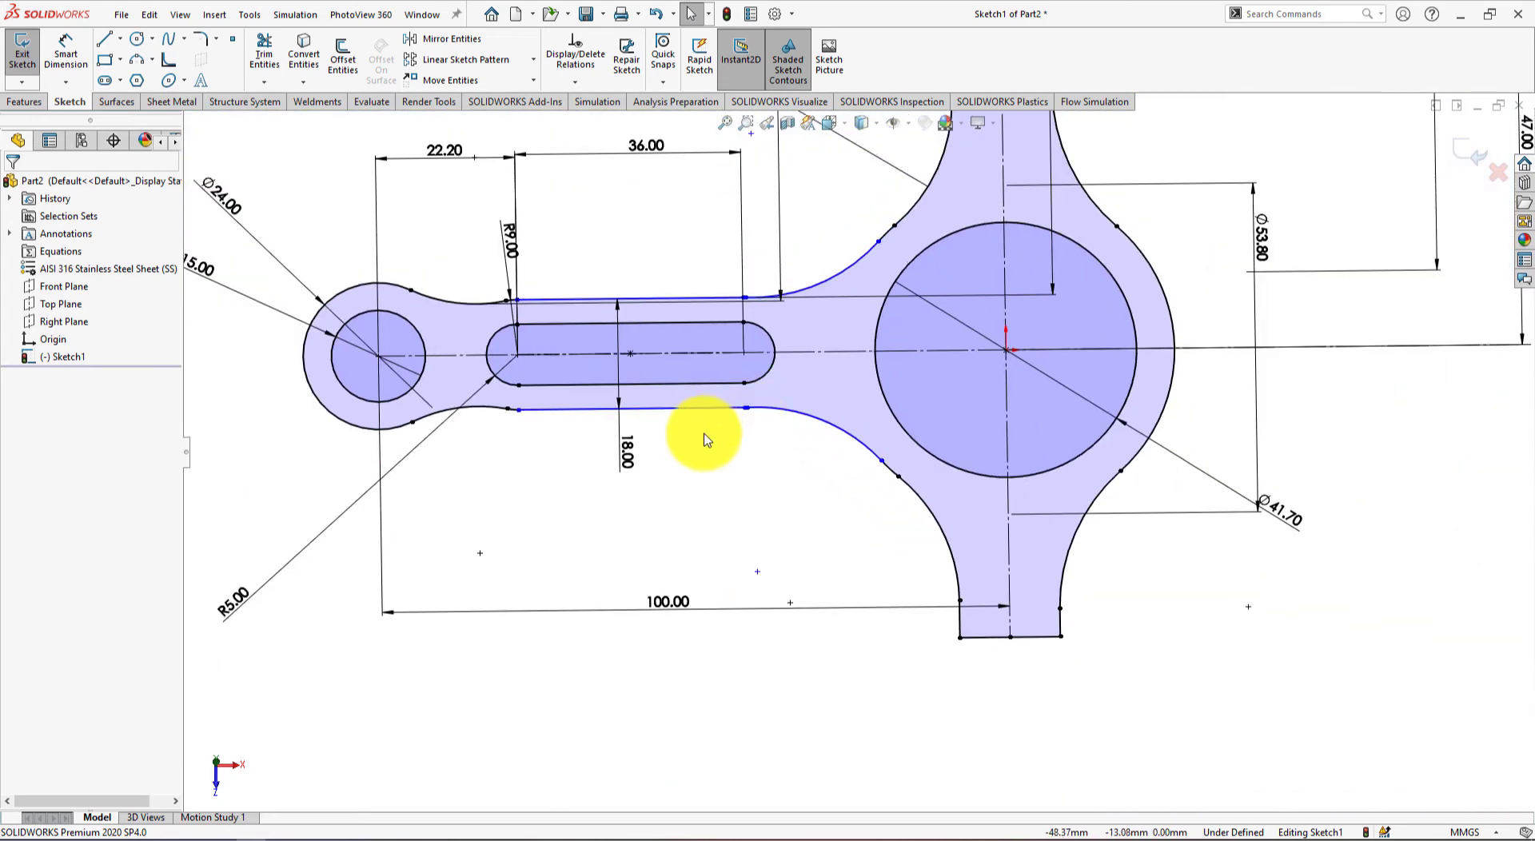
Dimension the radius of the tiny arc joining the rod's lower straight edge to the large-ring blend
scroll(719, 405, "down", 4)
scroll(775, 411, "down", 5)
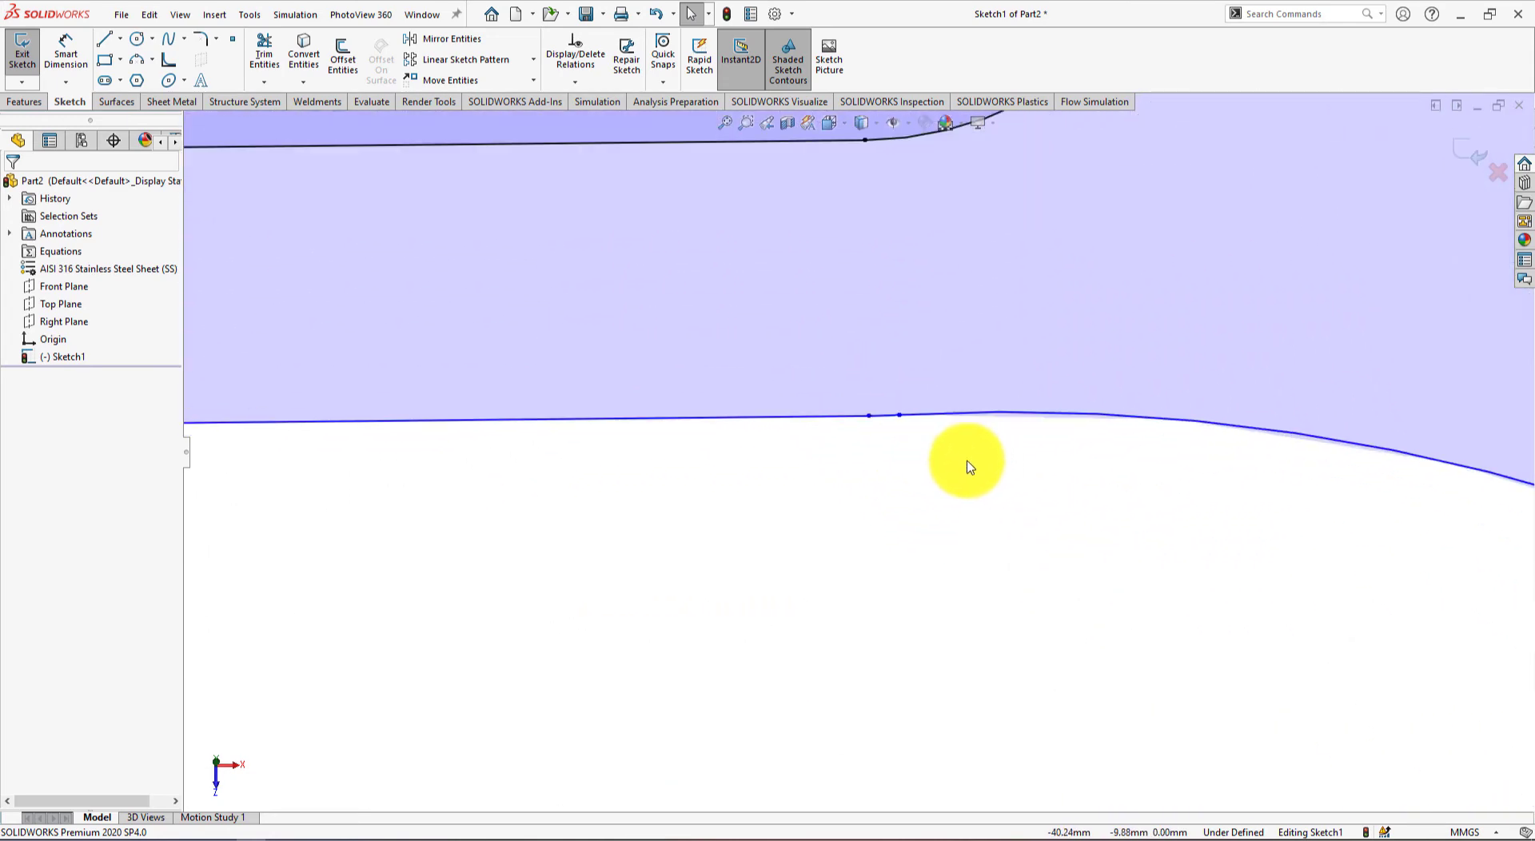
left_click(87, 48)
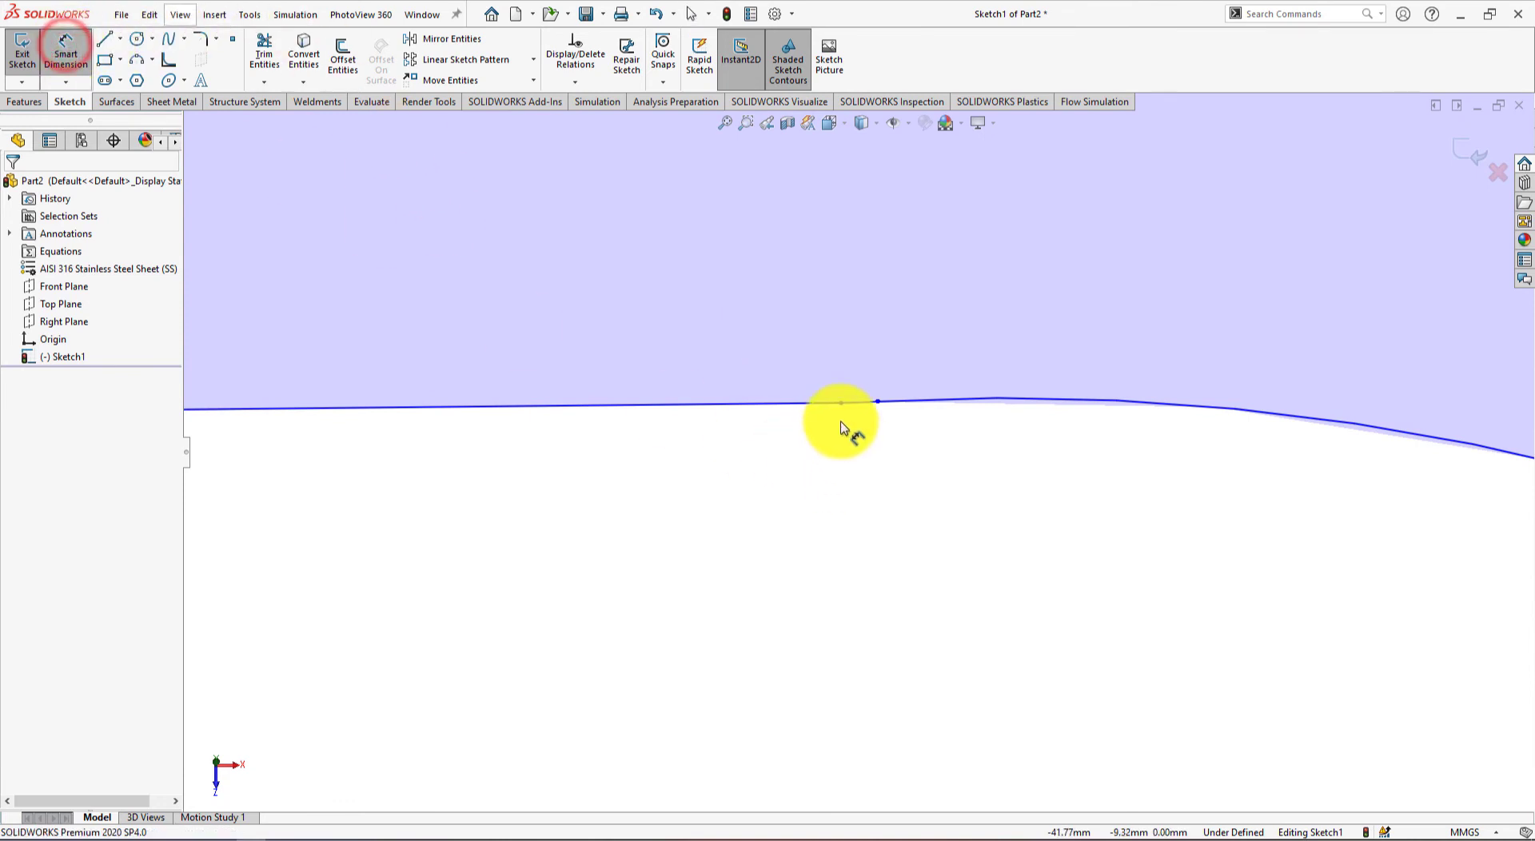
left_click(859, 410)
left_click(867, 517)
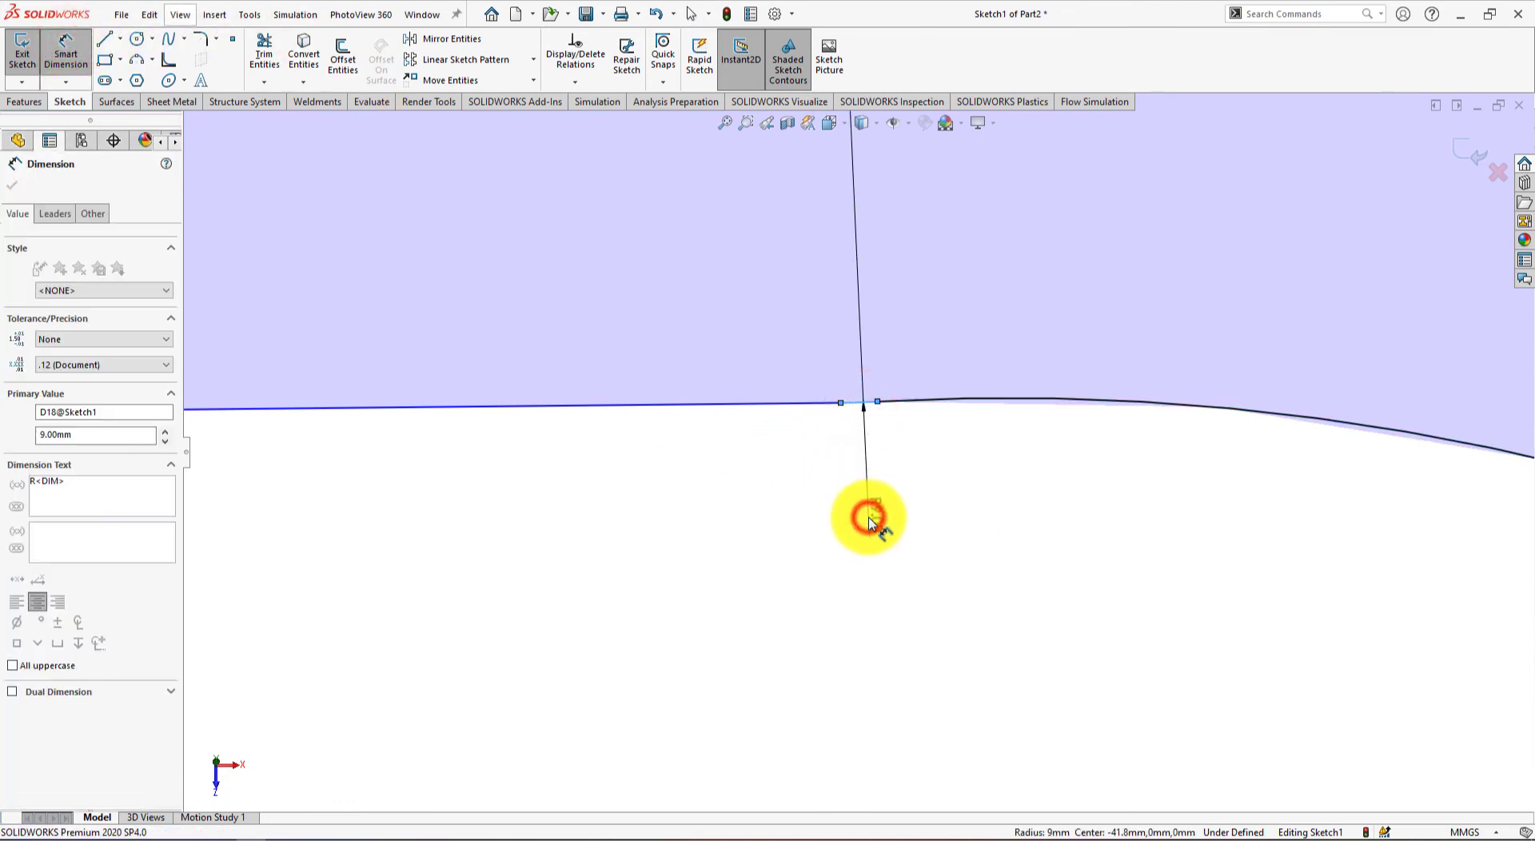
left_click(747, 493)
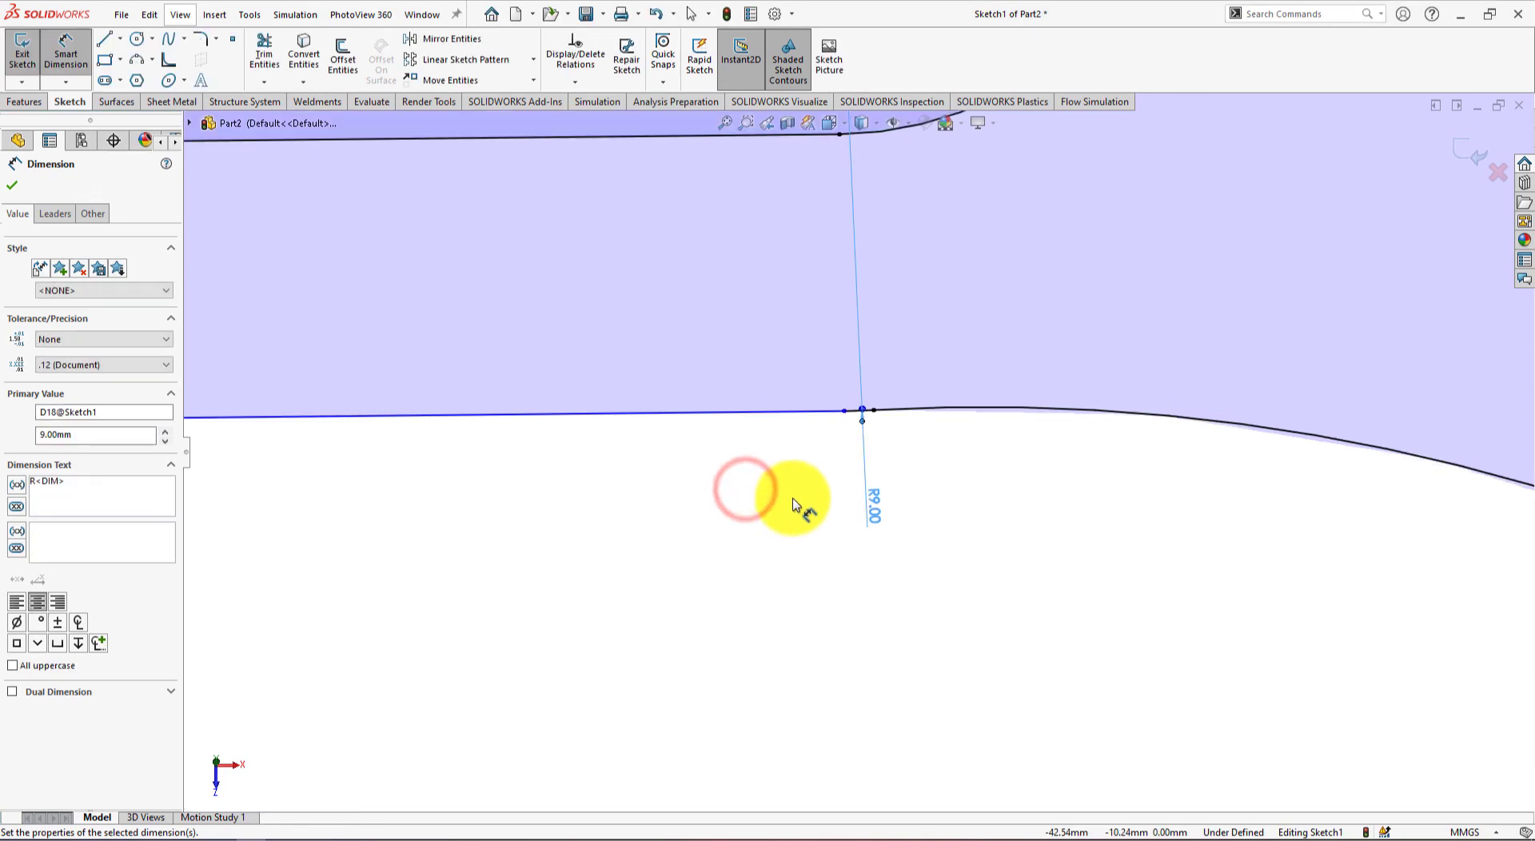
scroll(800, 500, "up", 3)
scroll(802, 499, "up", 2)
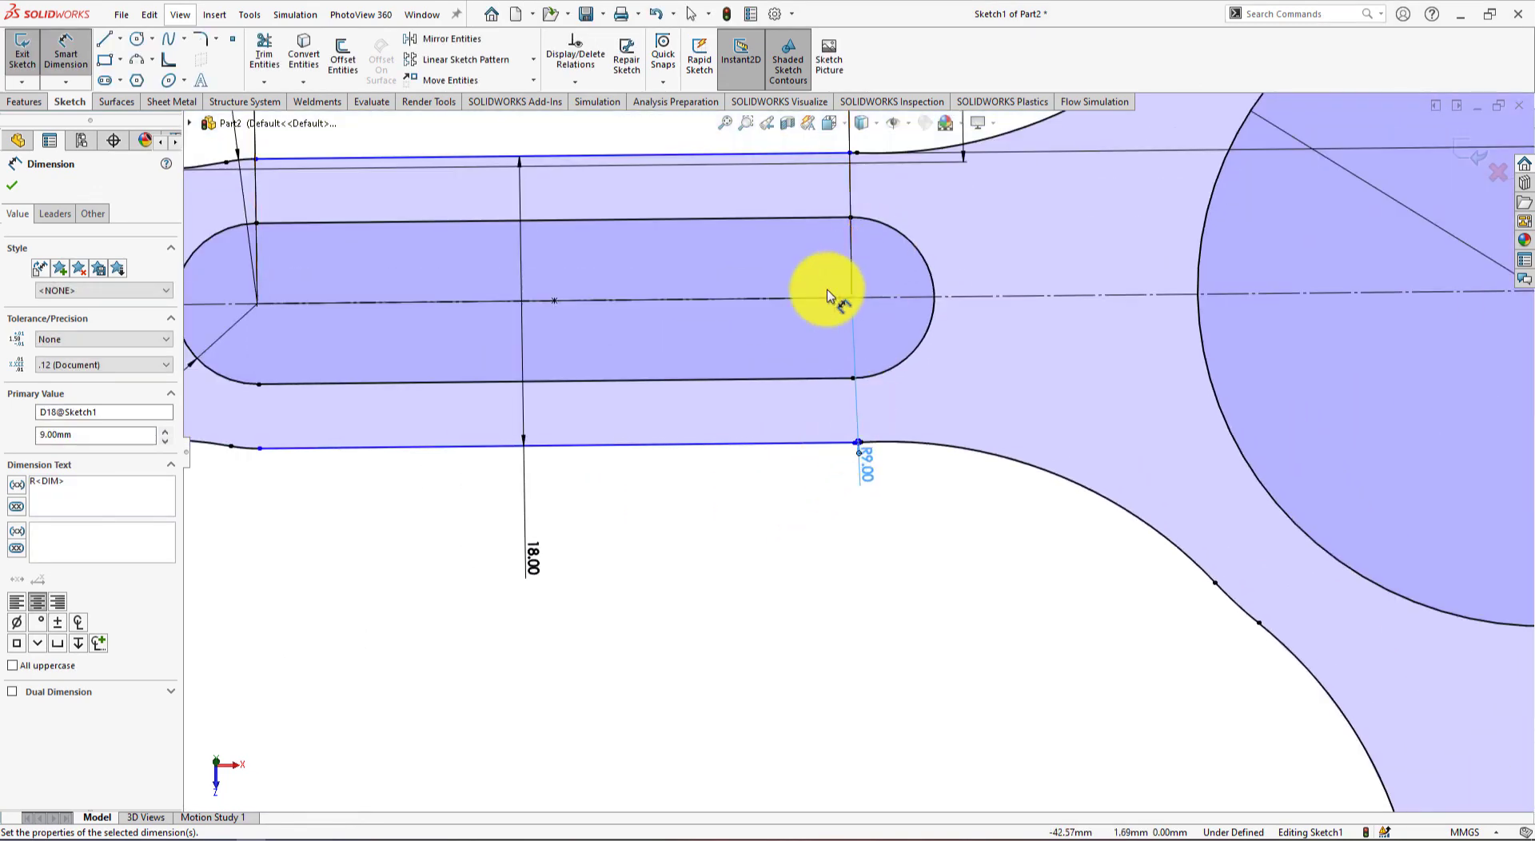
scroll(745, 453, "down", 2)
scroll(756, 442, "up", 2)
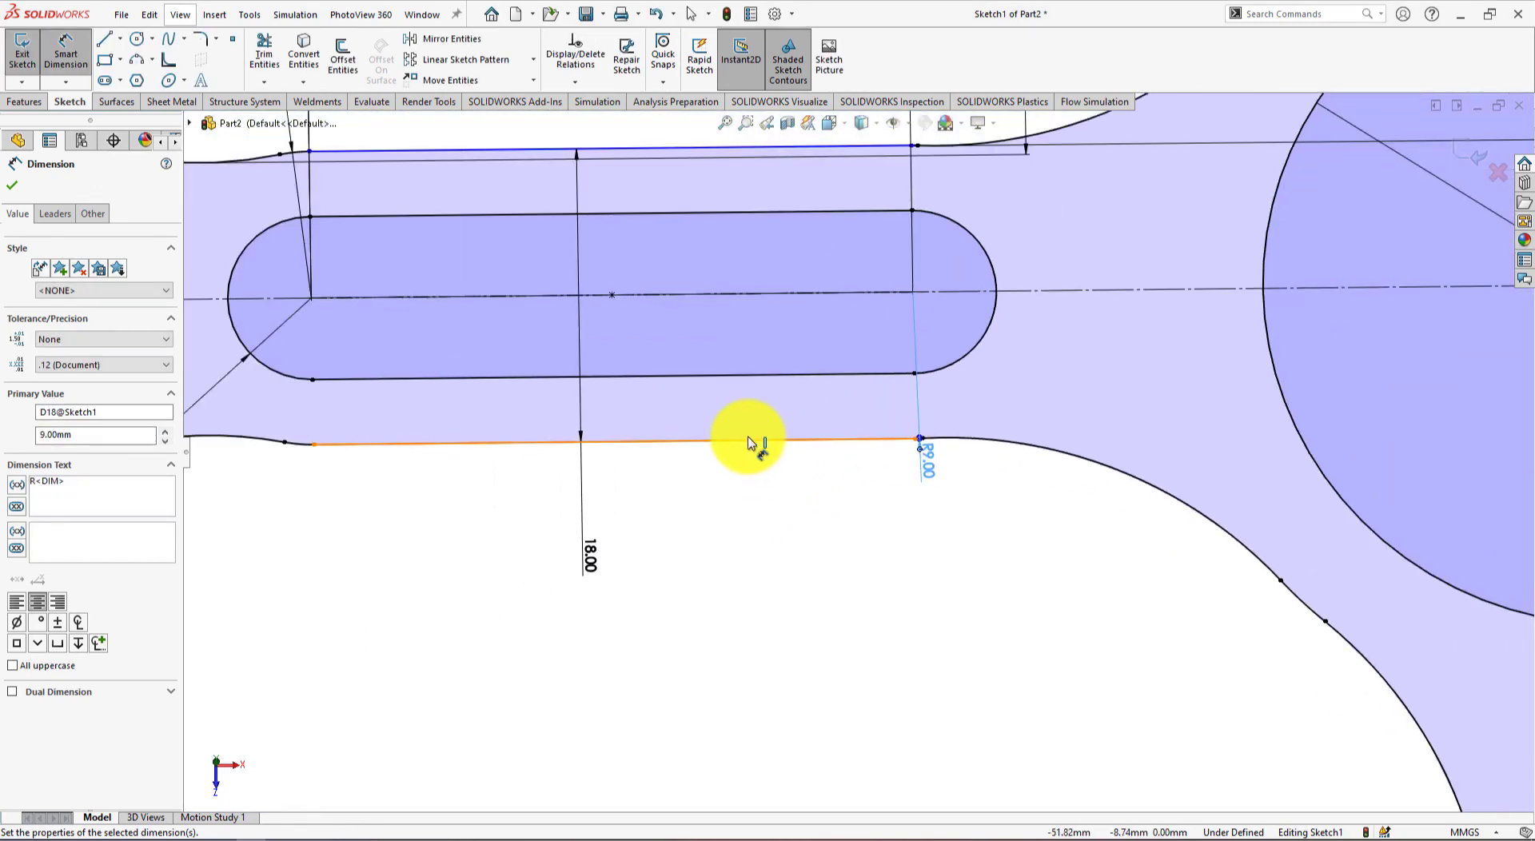
left_click(11, 184)
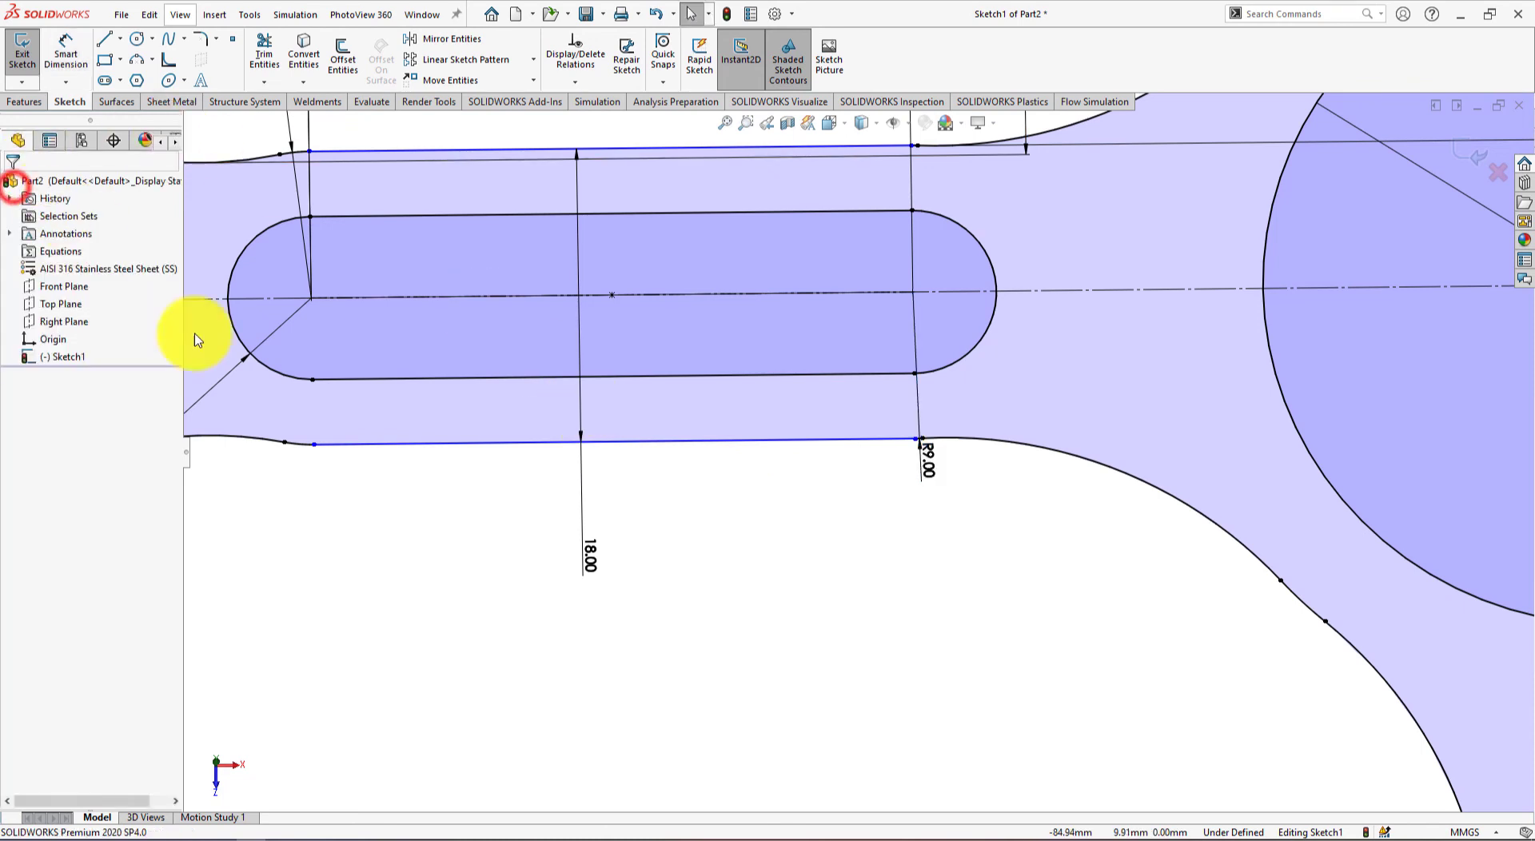
Make the rod's lower straight edge tangent to the tiny arc at its large-ring end
scroll(901, 421, "down", 4)
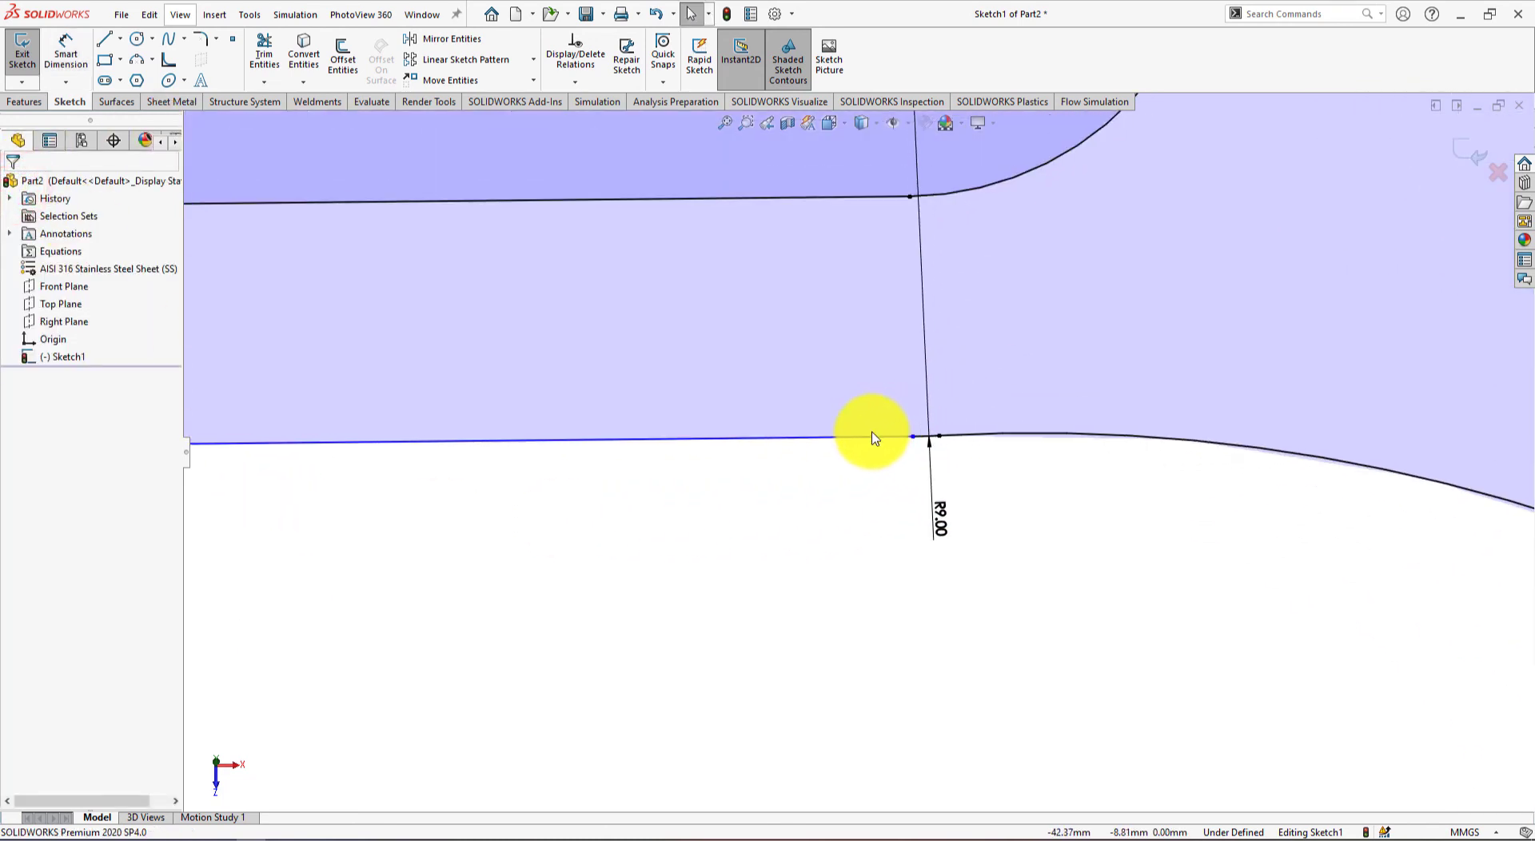
left_click(879, 438)
left_click(918, 437, "ctrl")
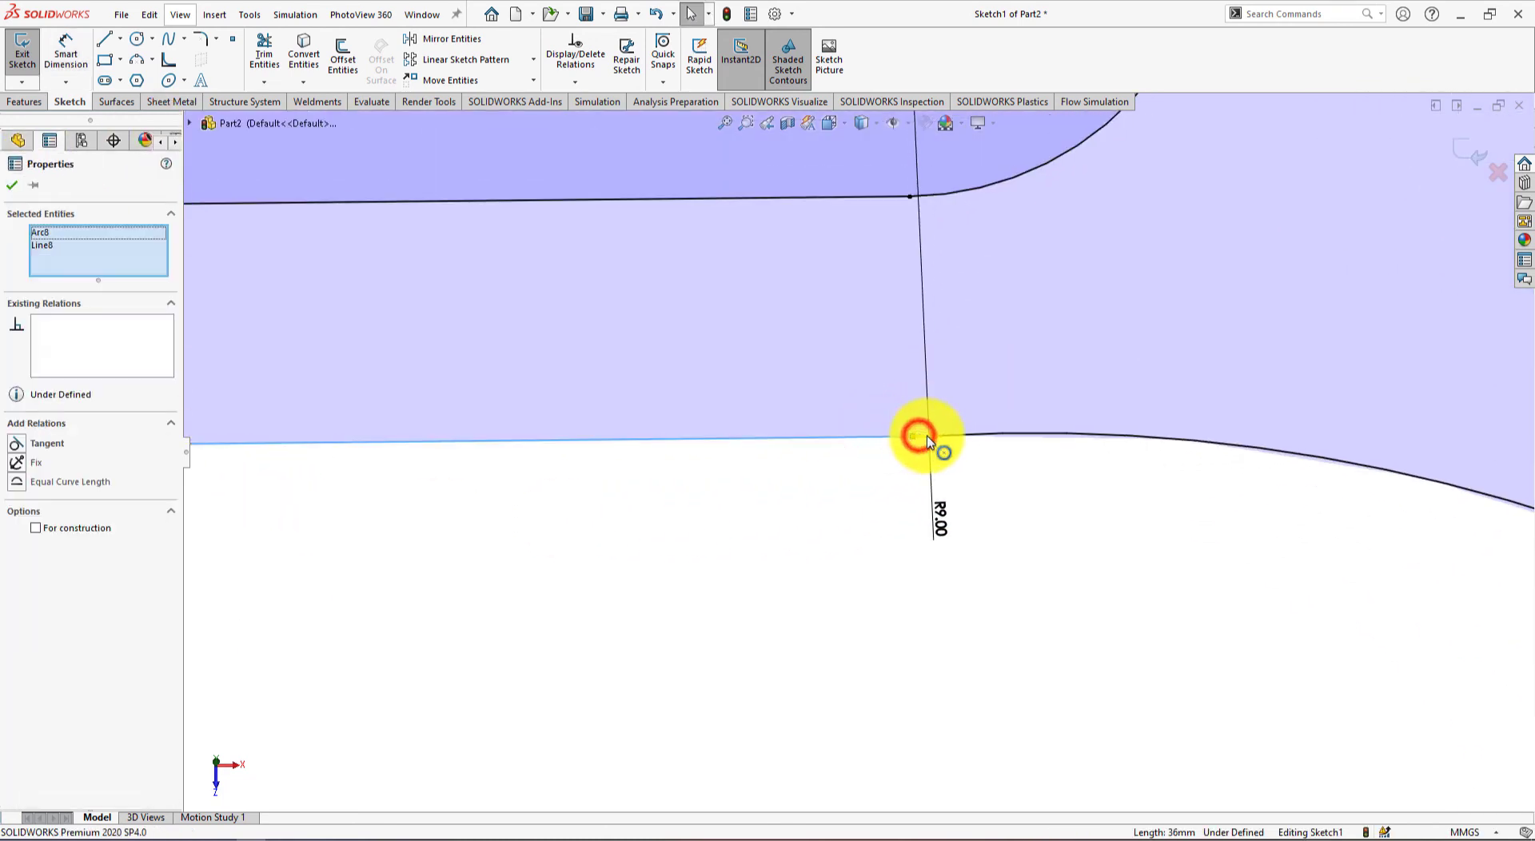
left_click(850, 542)
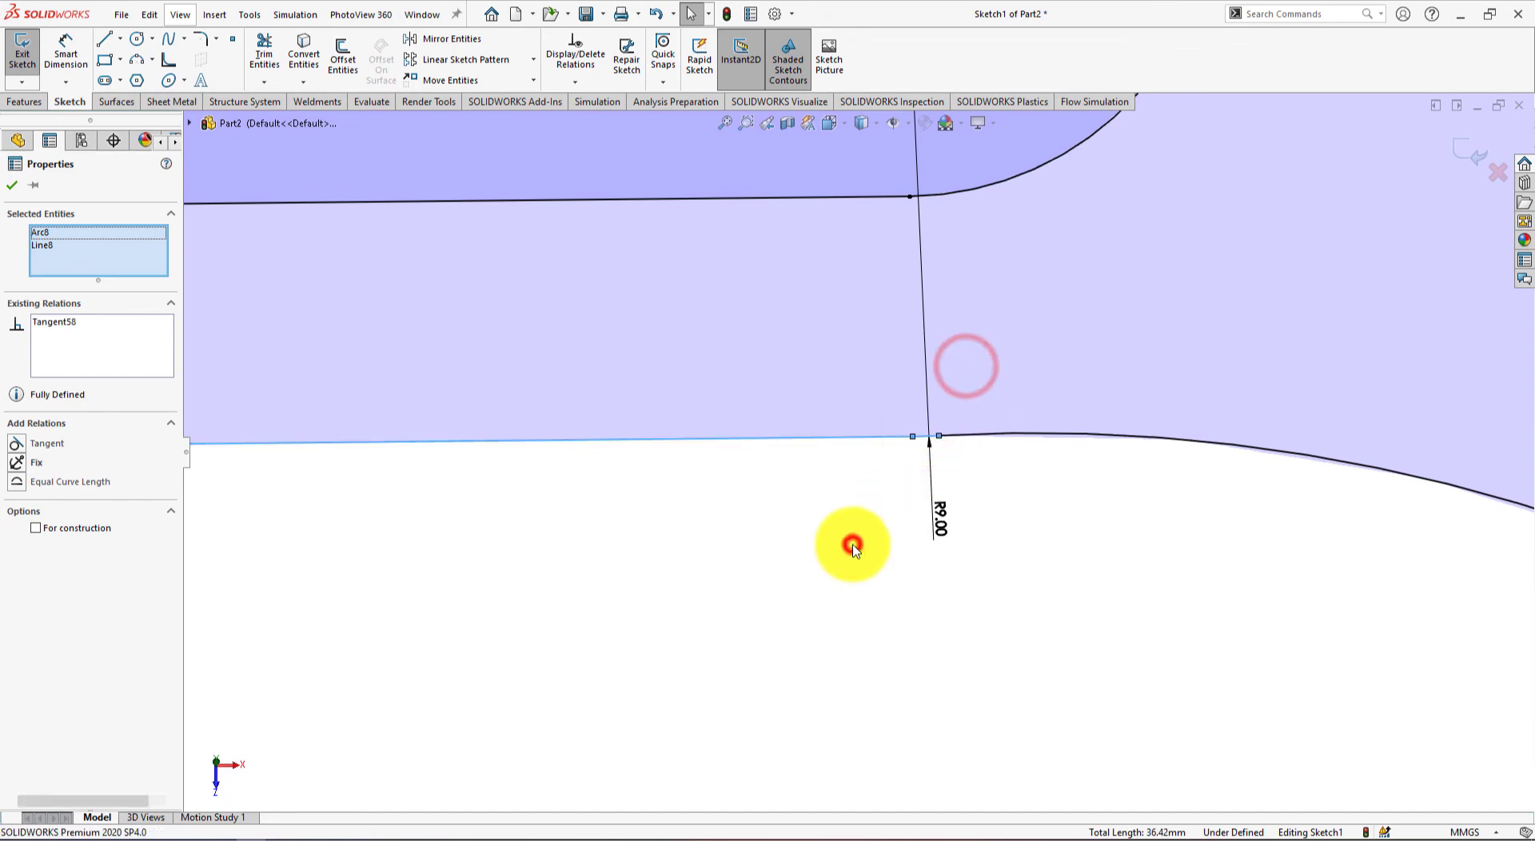
Make the rod's lower straight edge tangent to the tiny arc at its small-ring end
scroll(850, 512, "up", 4)
scroll(851, 491, "up", 5)
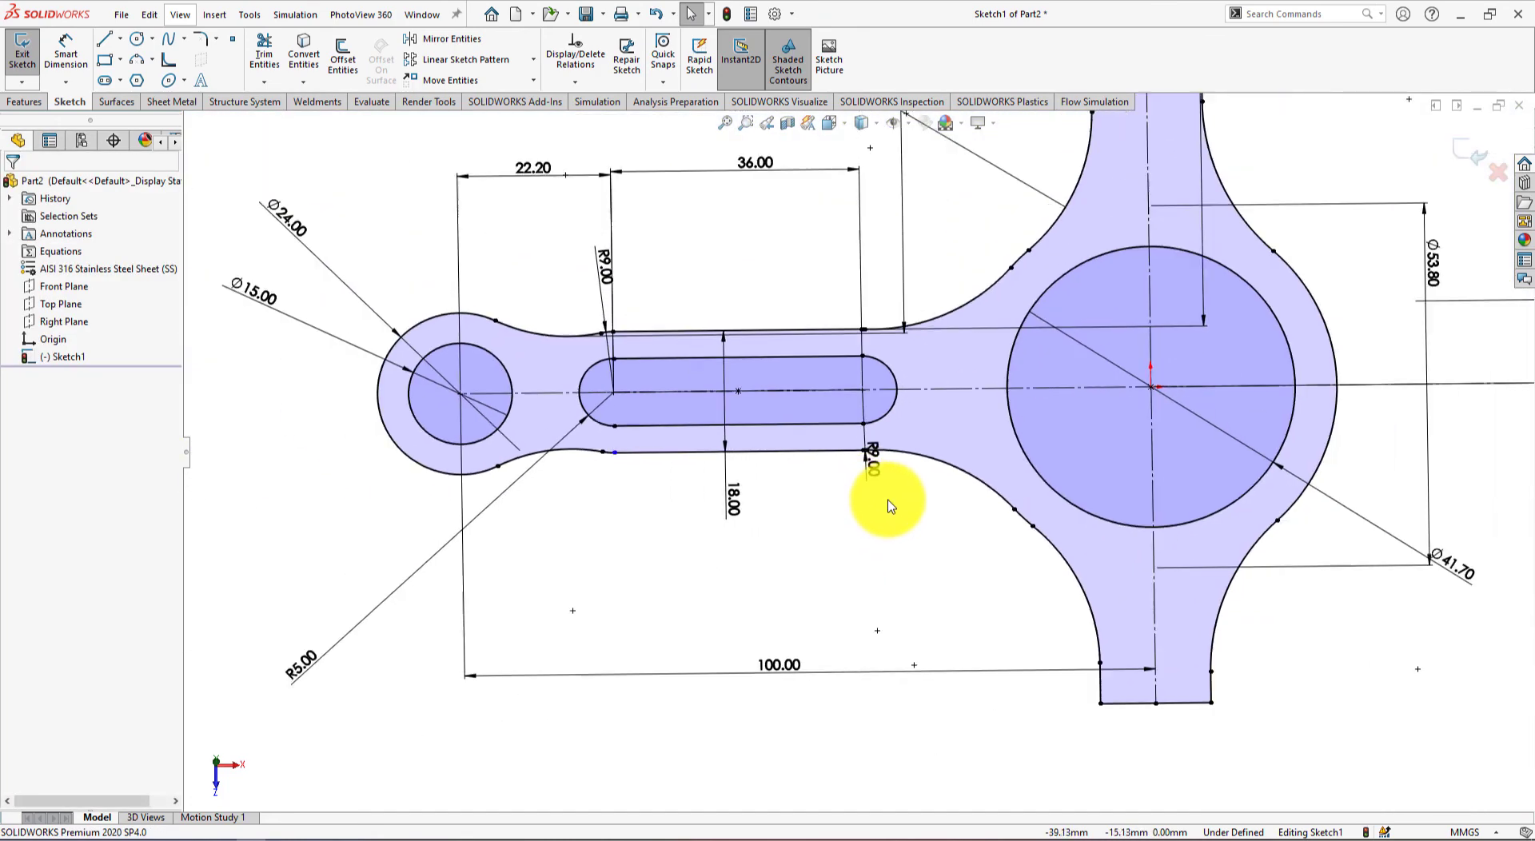
mouse_move(894, 546)
middle_mouse_down()
mouse_move(840, 339)
mouse_move(856, 473)
mouse_move(901, 521)
mouse_move(750, 445)
middle_mouse_up()
scroll(750, 445, "down", 8)
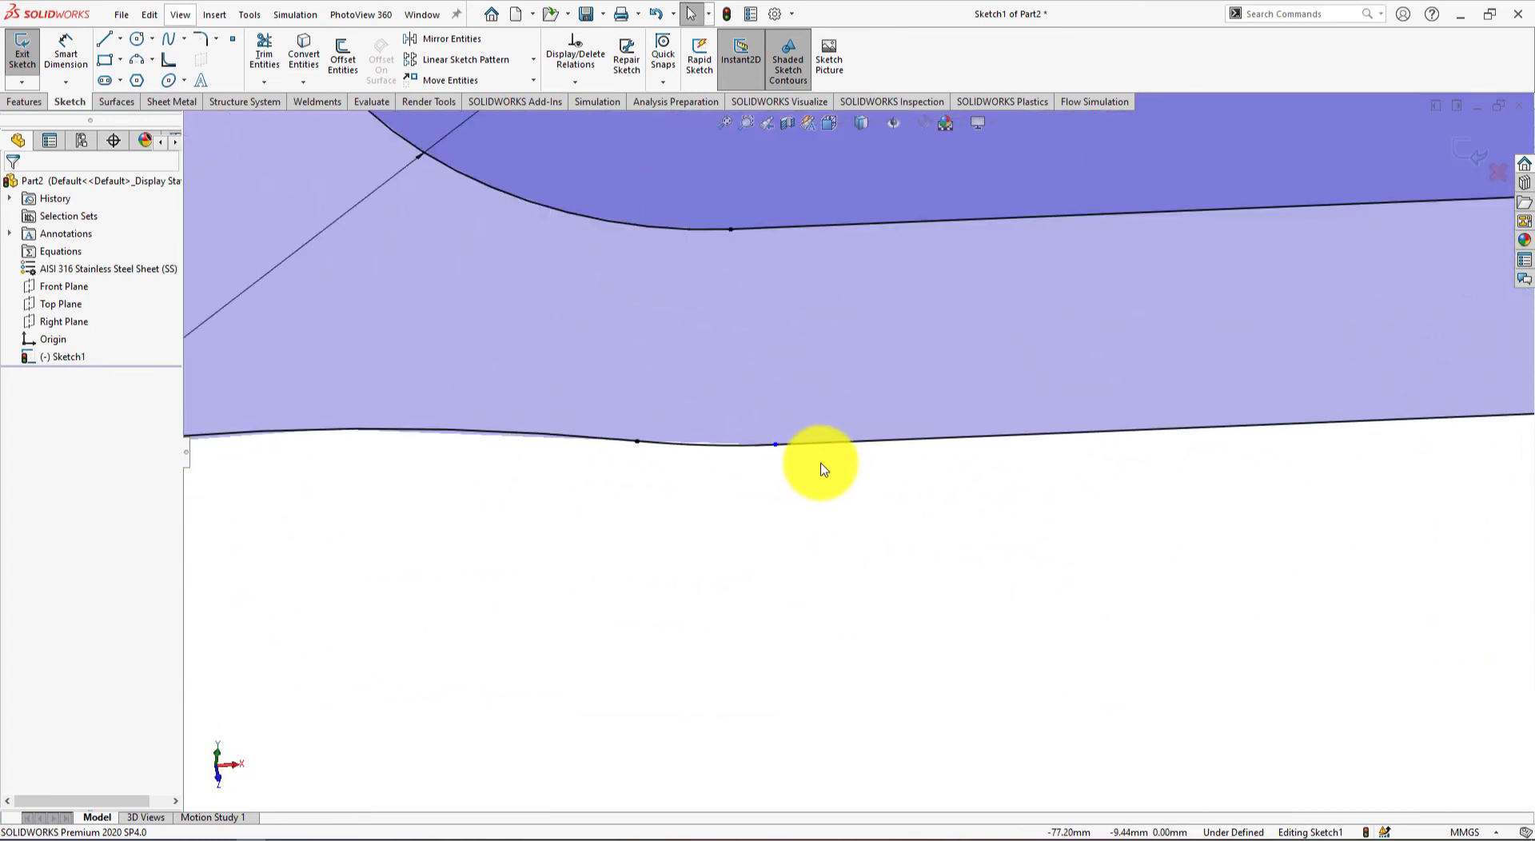
left_click(775, 445)
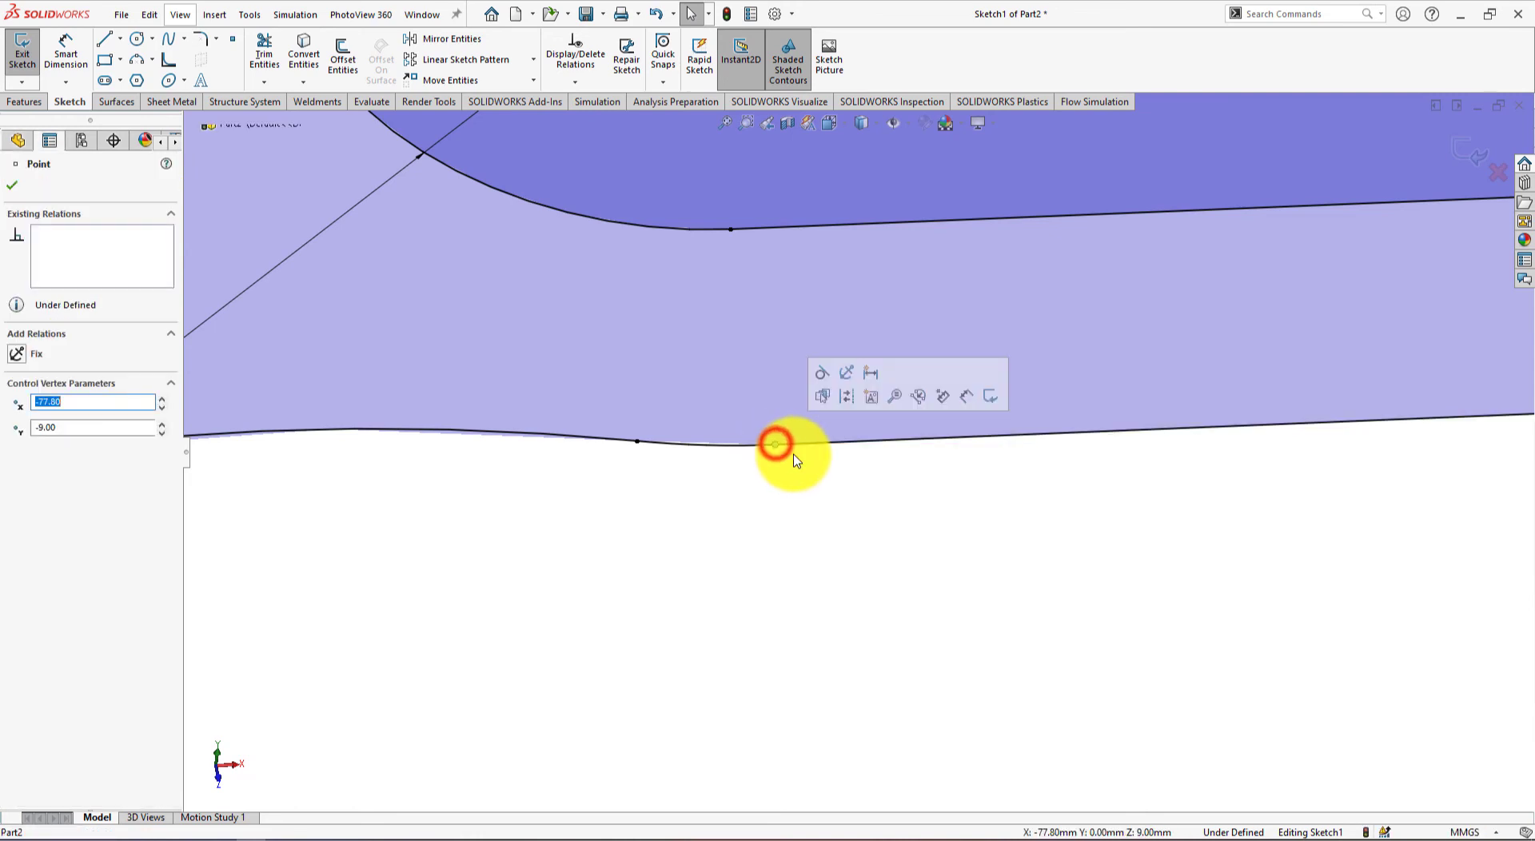
left_click(787, 484)
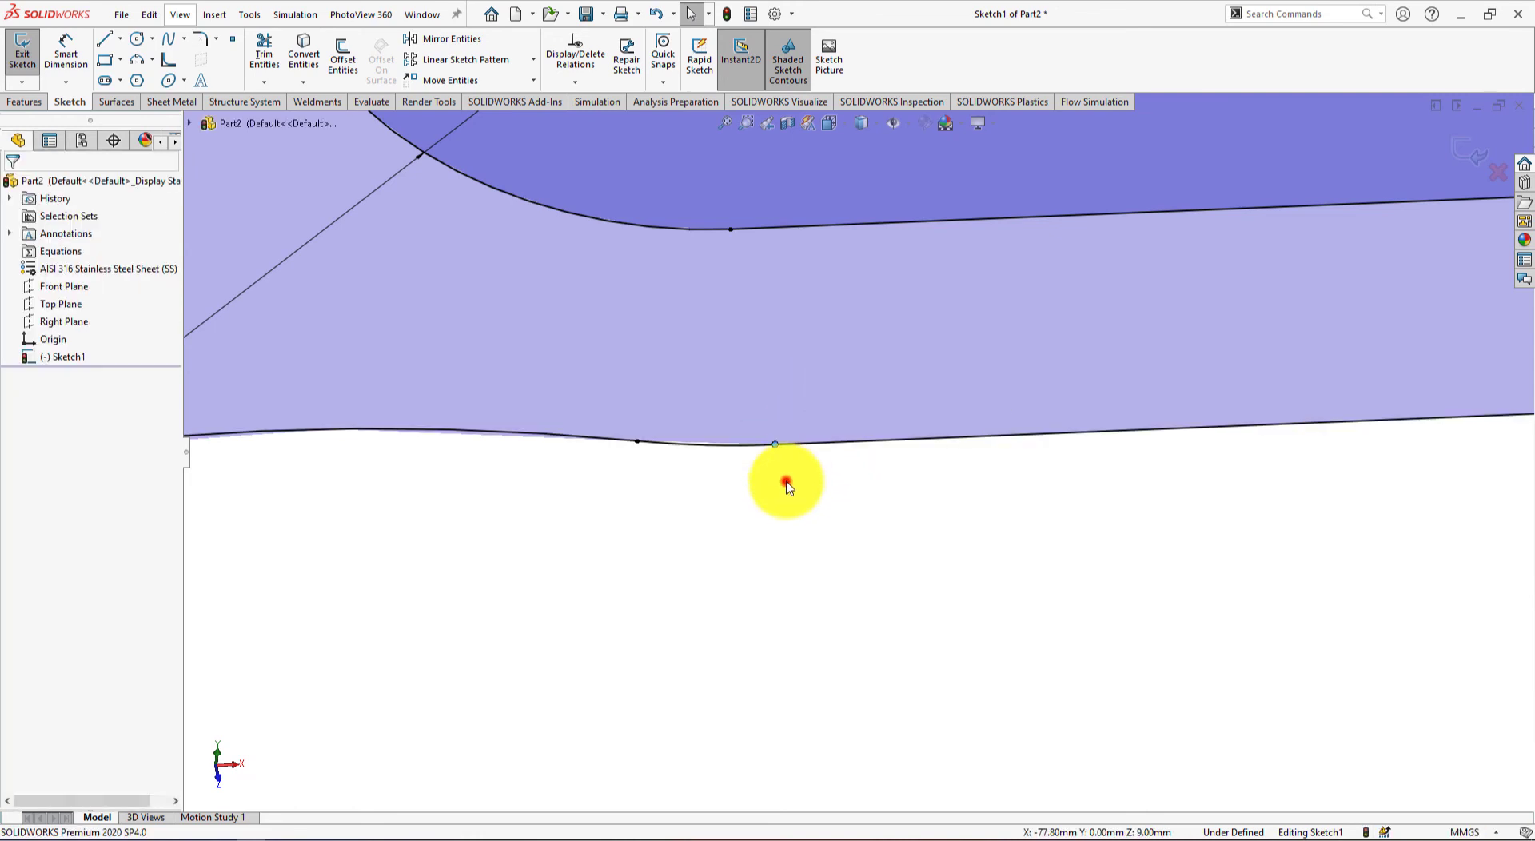
left_click(748, 445)
left_click(793, 467)
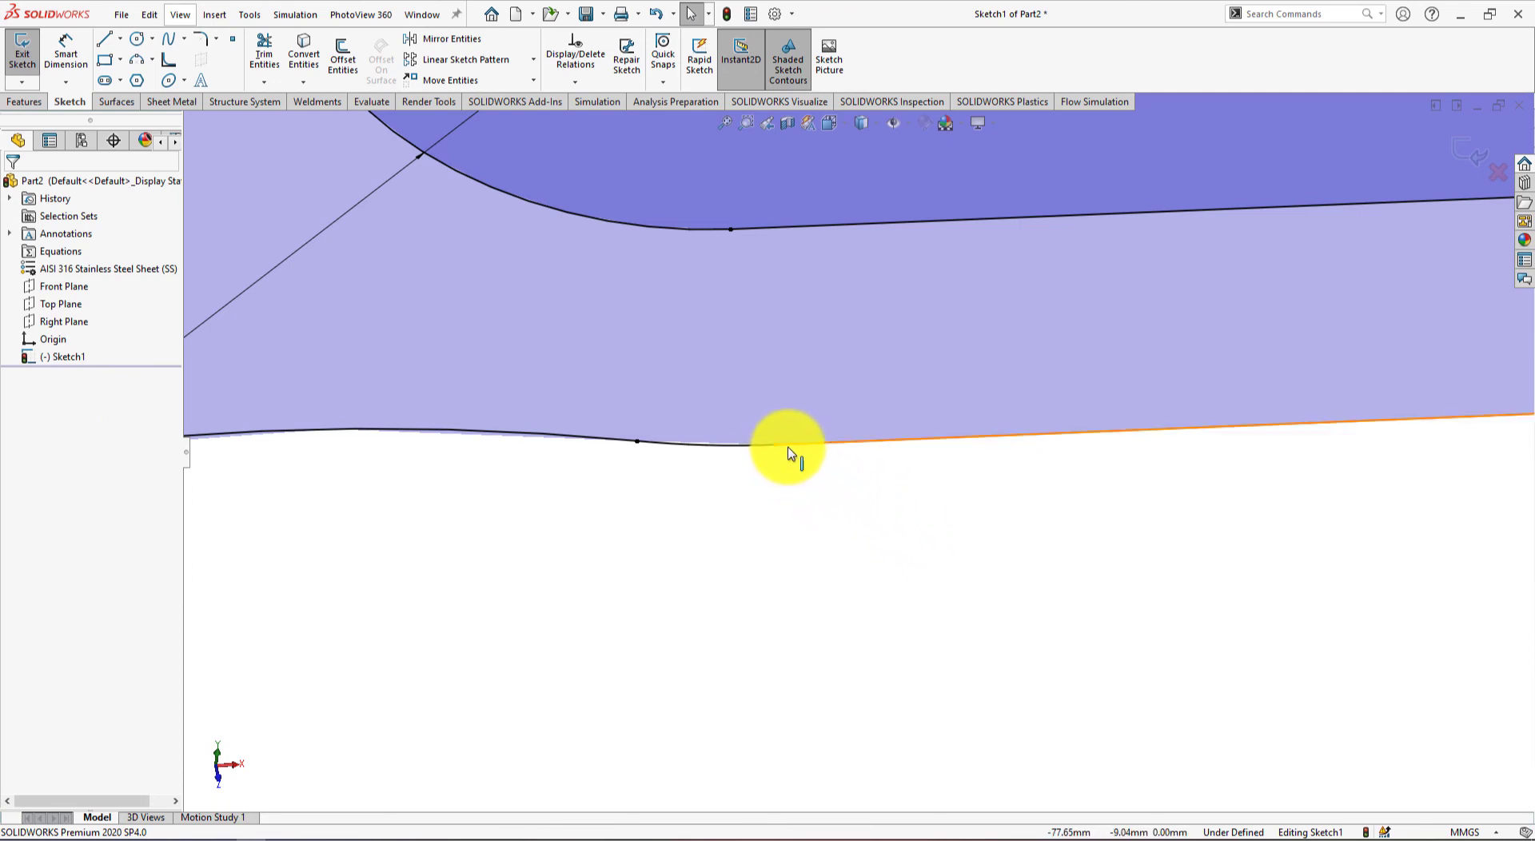
left_click(787, 445)
left_click(757, 445, "ctrl")
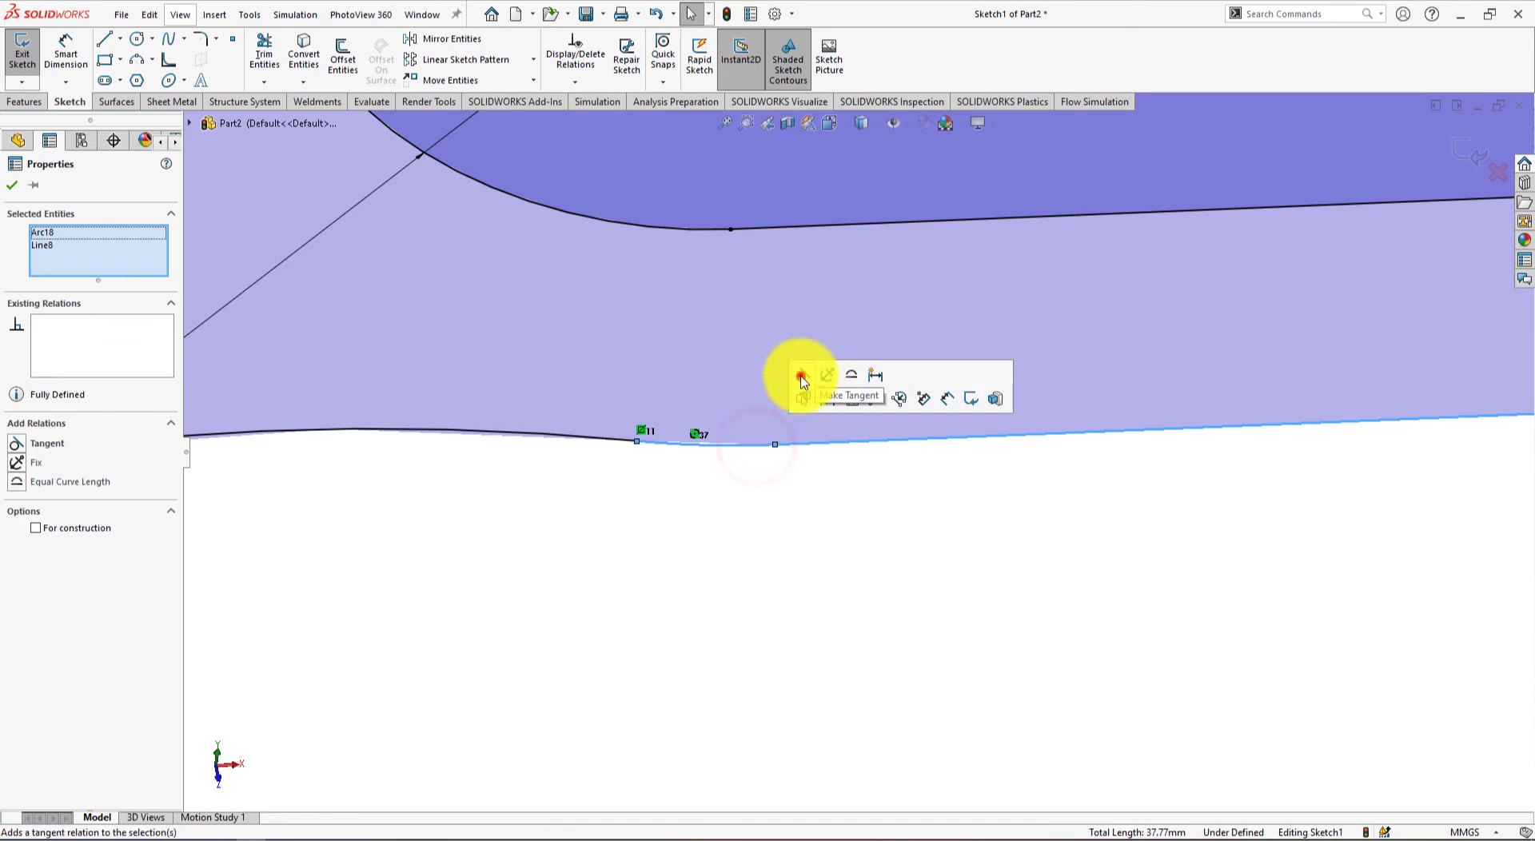
left_click(801, 376)
left_click(846, 514)
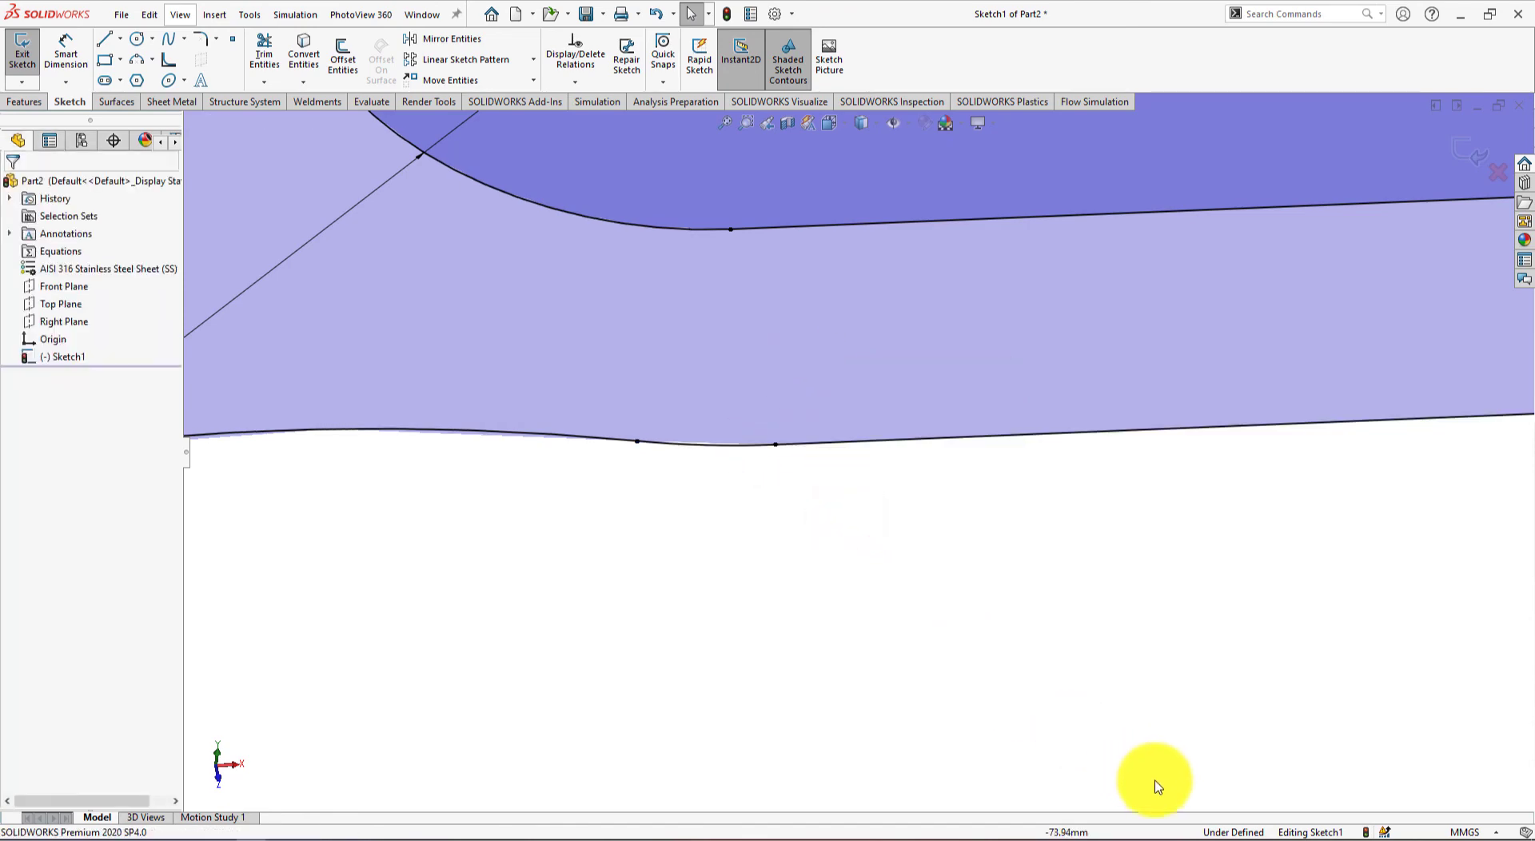
Extrude the connecting rod base sketch as a blind boss 15 mm deep, following the thickness in the reference drawing
scroll(1056, 606, "up", 5)
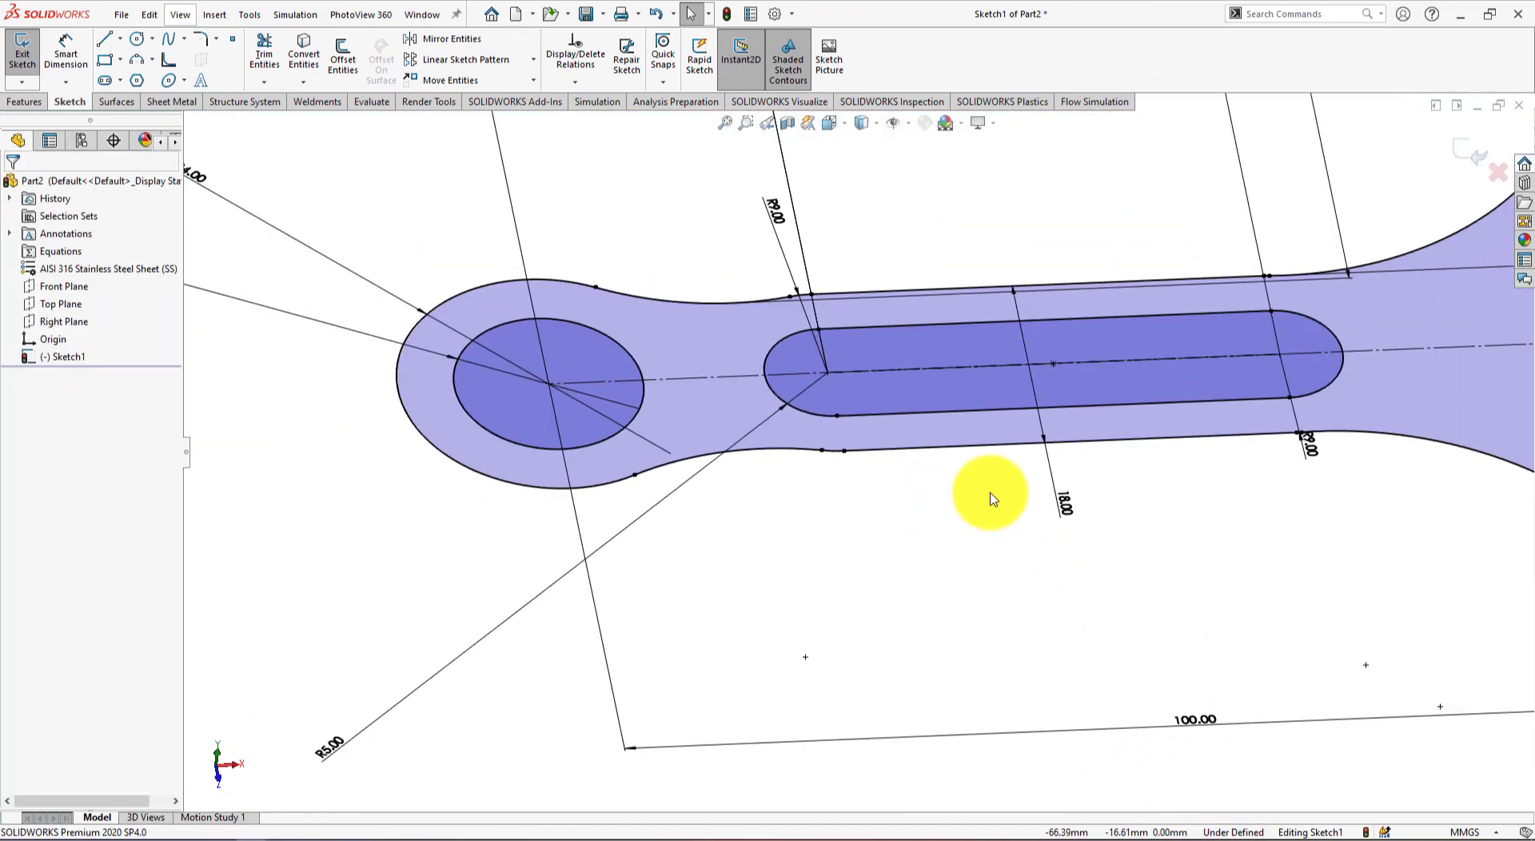
scroll(850, 274, "down", 6)
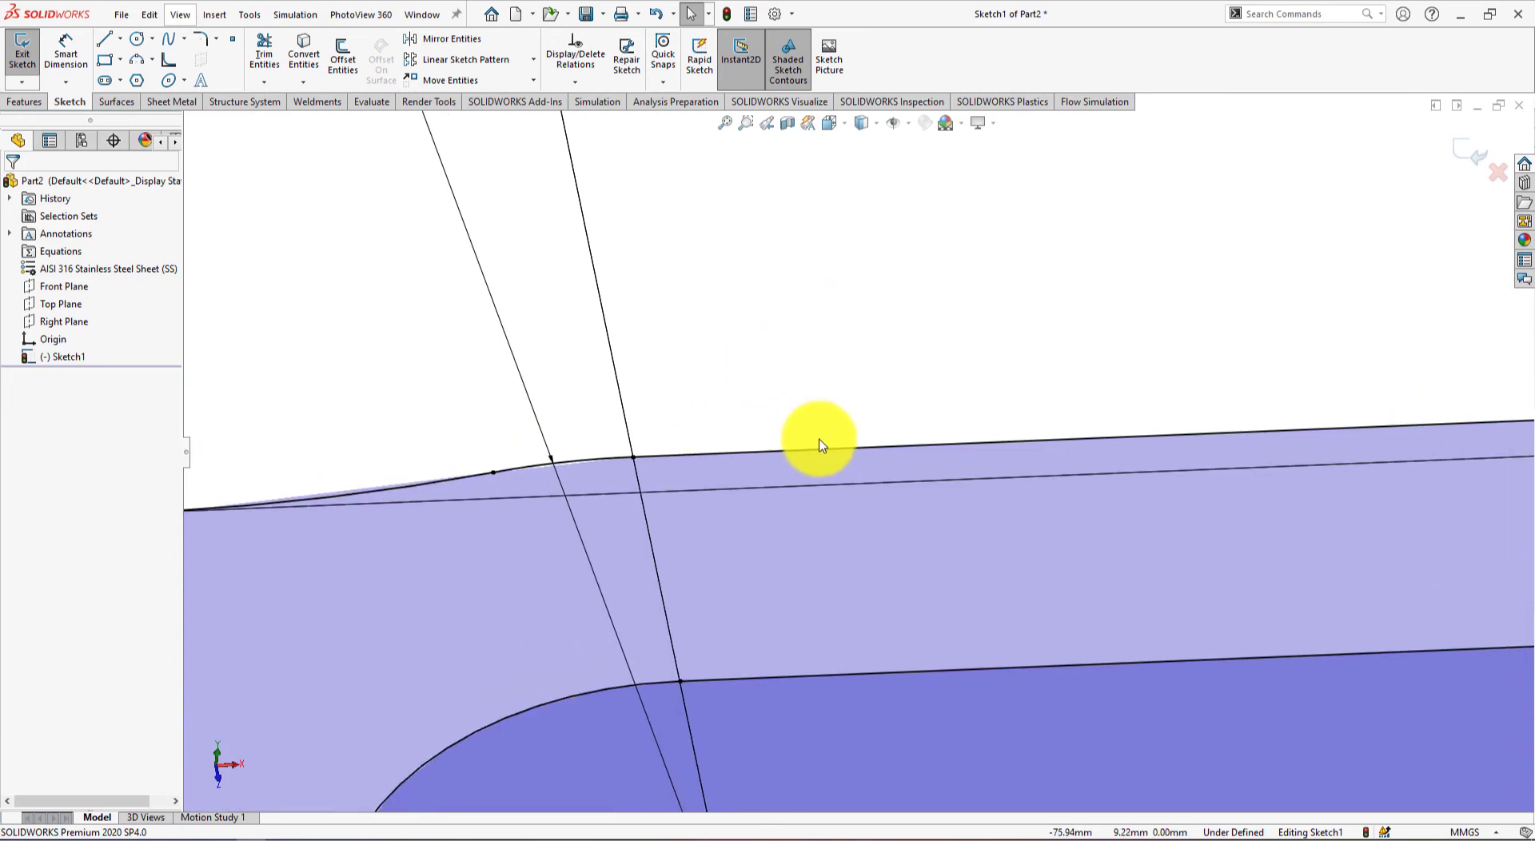
key("ctrl+5")
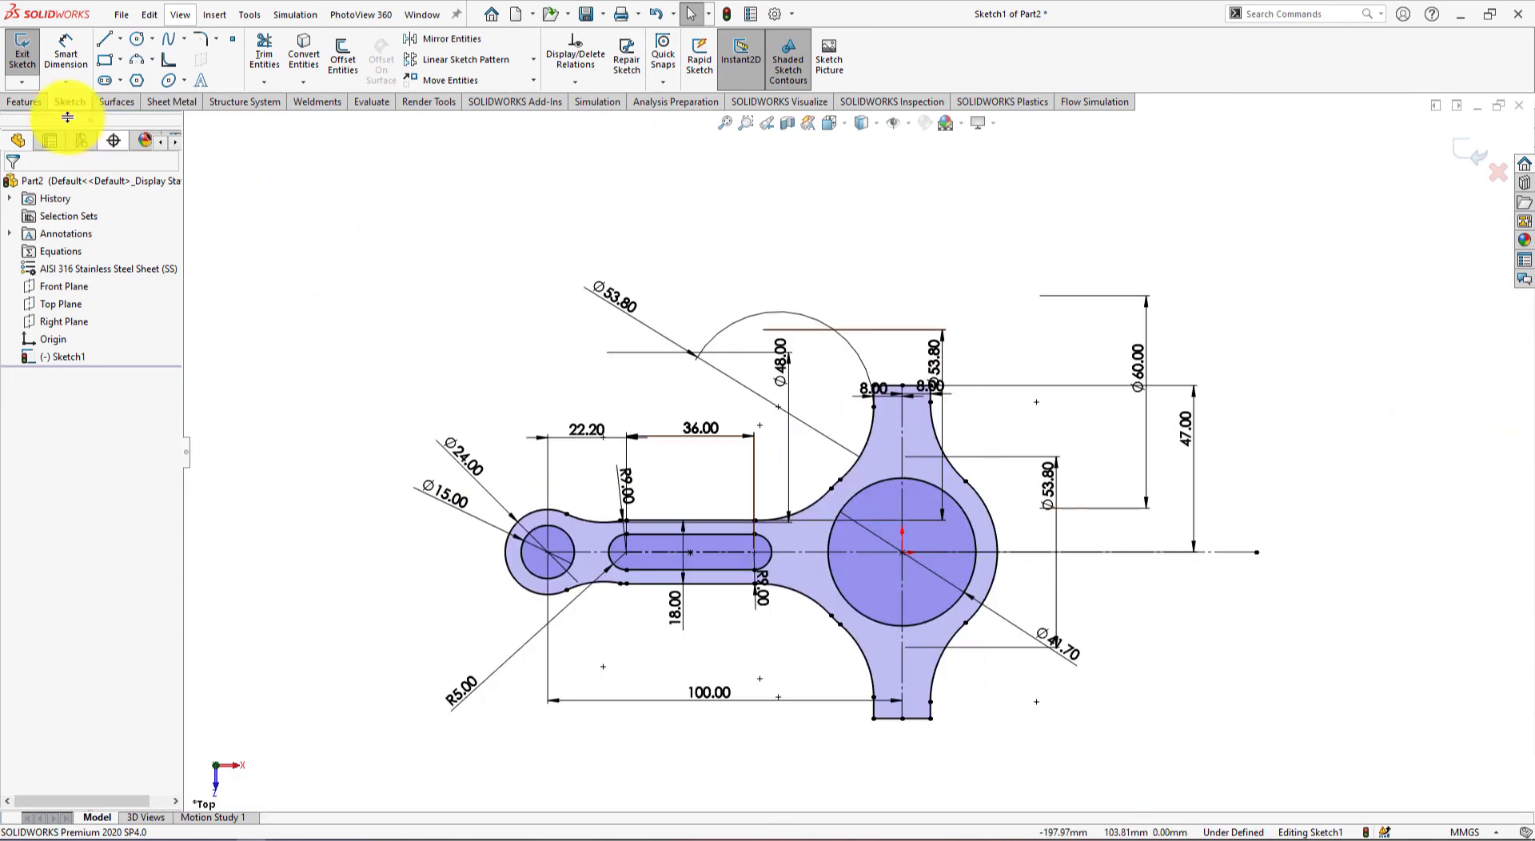
left_click(21, 102)
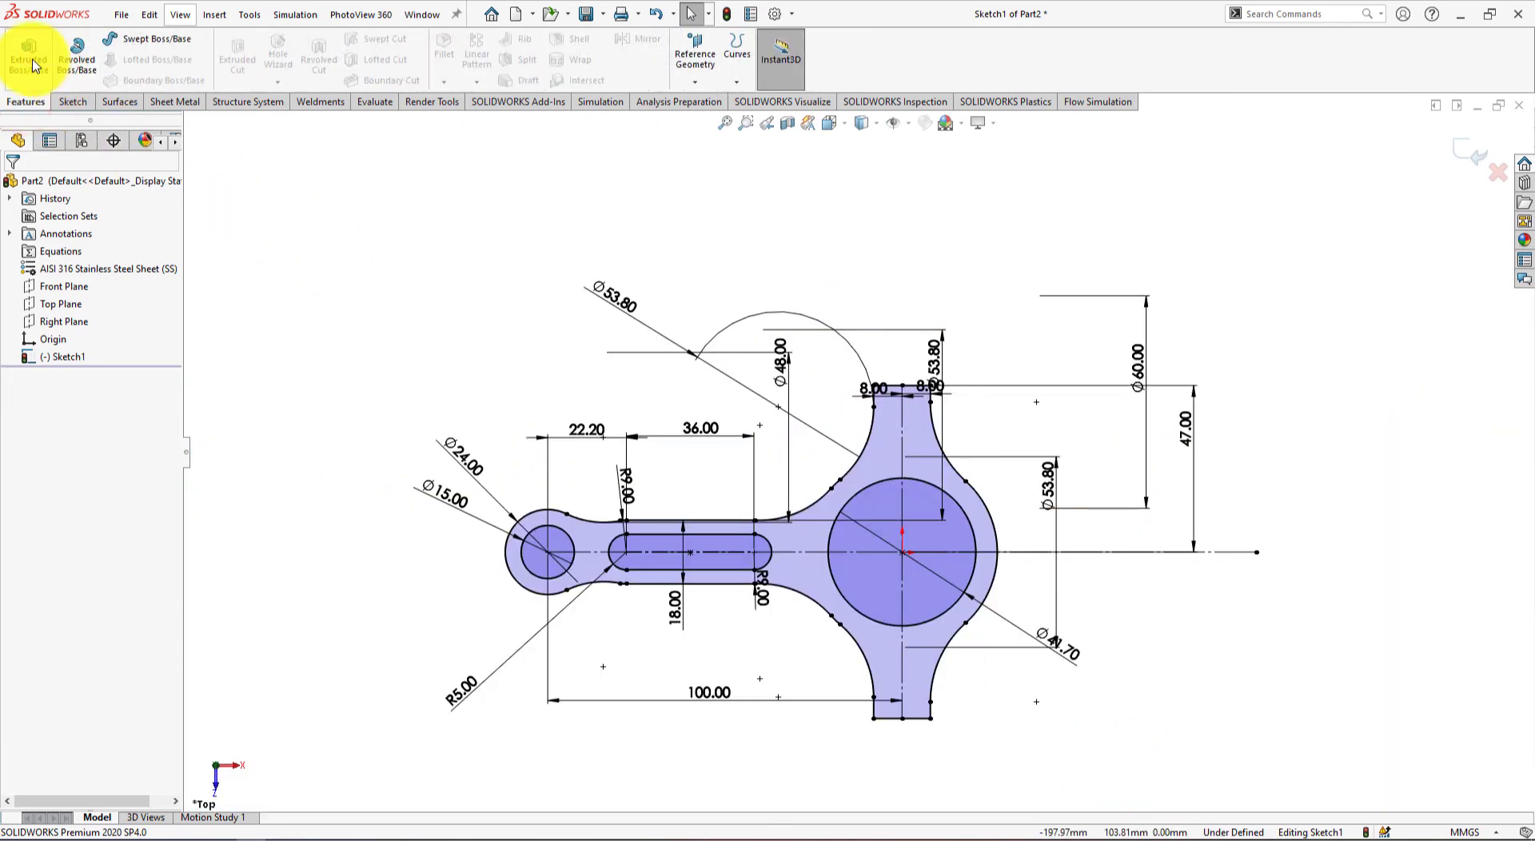
left_click(32, 61)
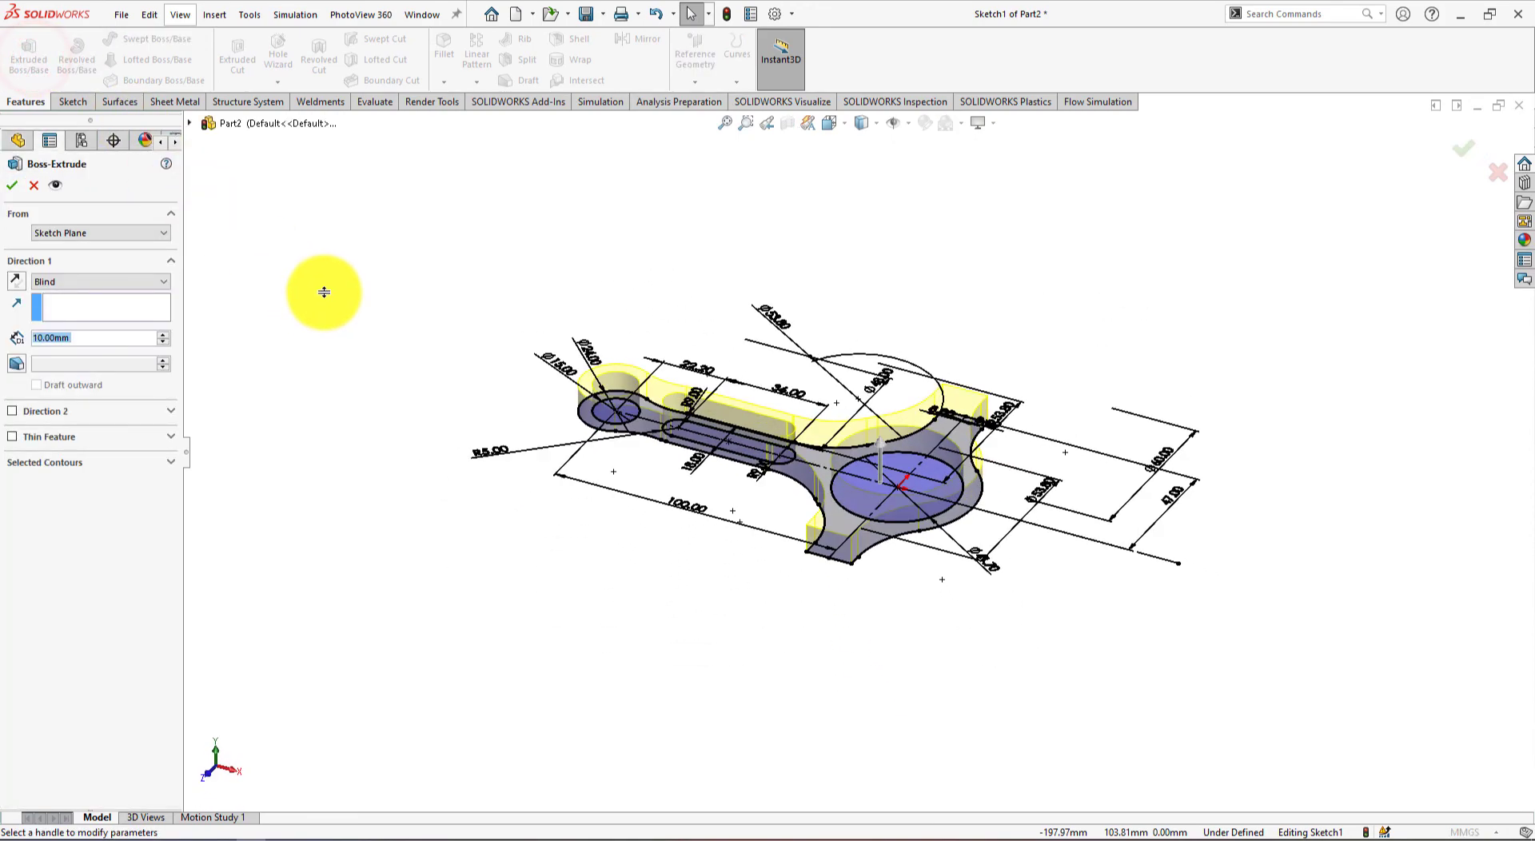
key("alt+Tab")
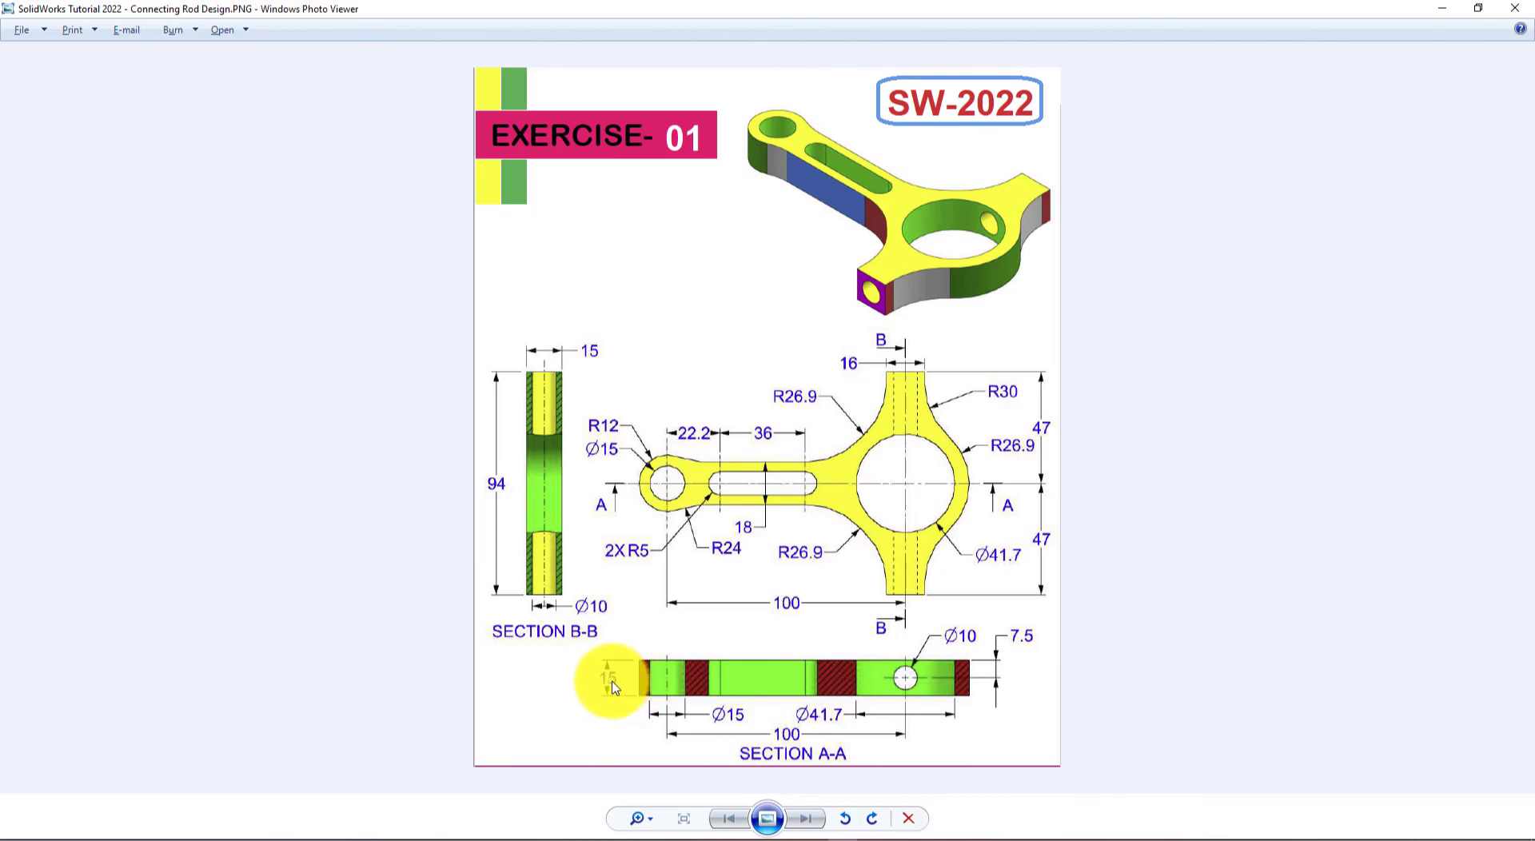
key("alt+Tab")
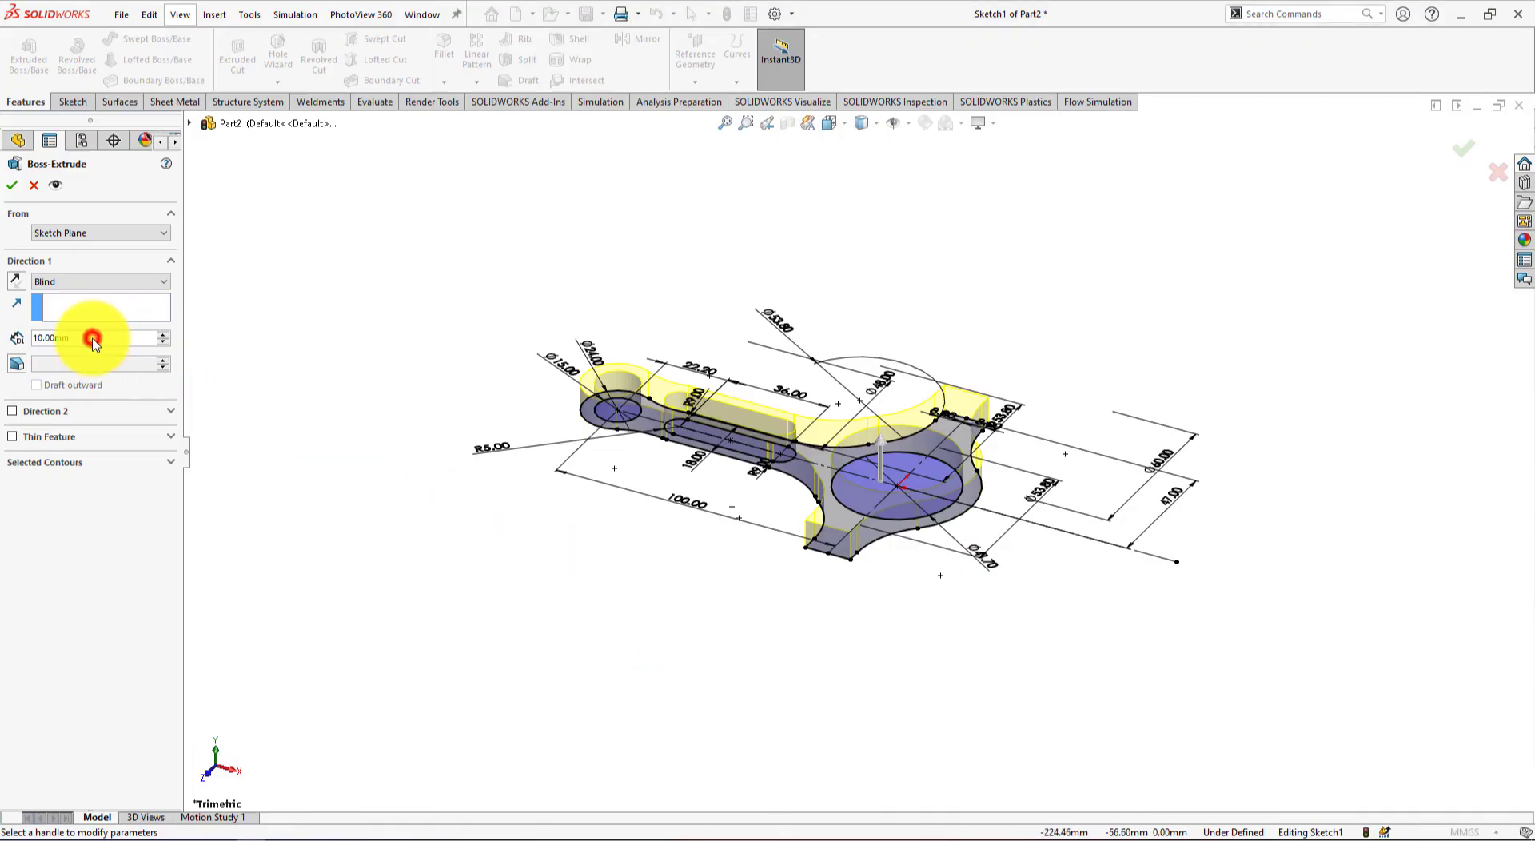
type("1")
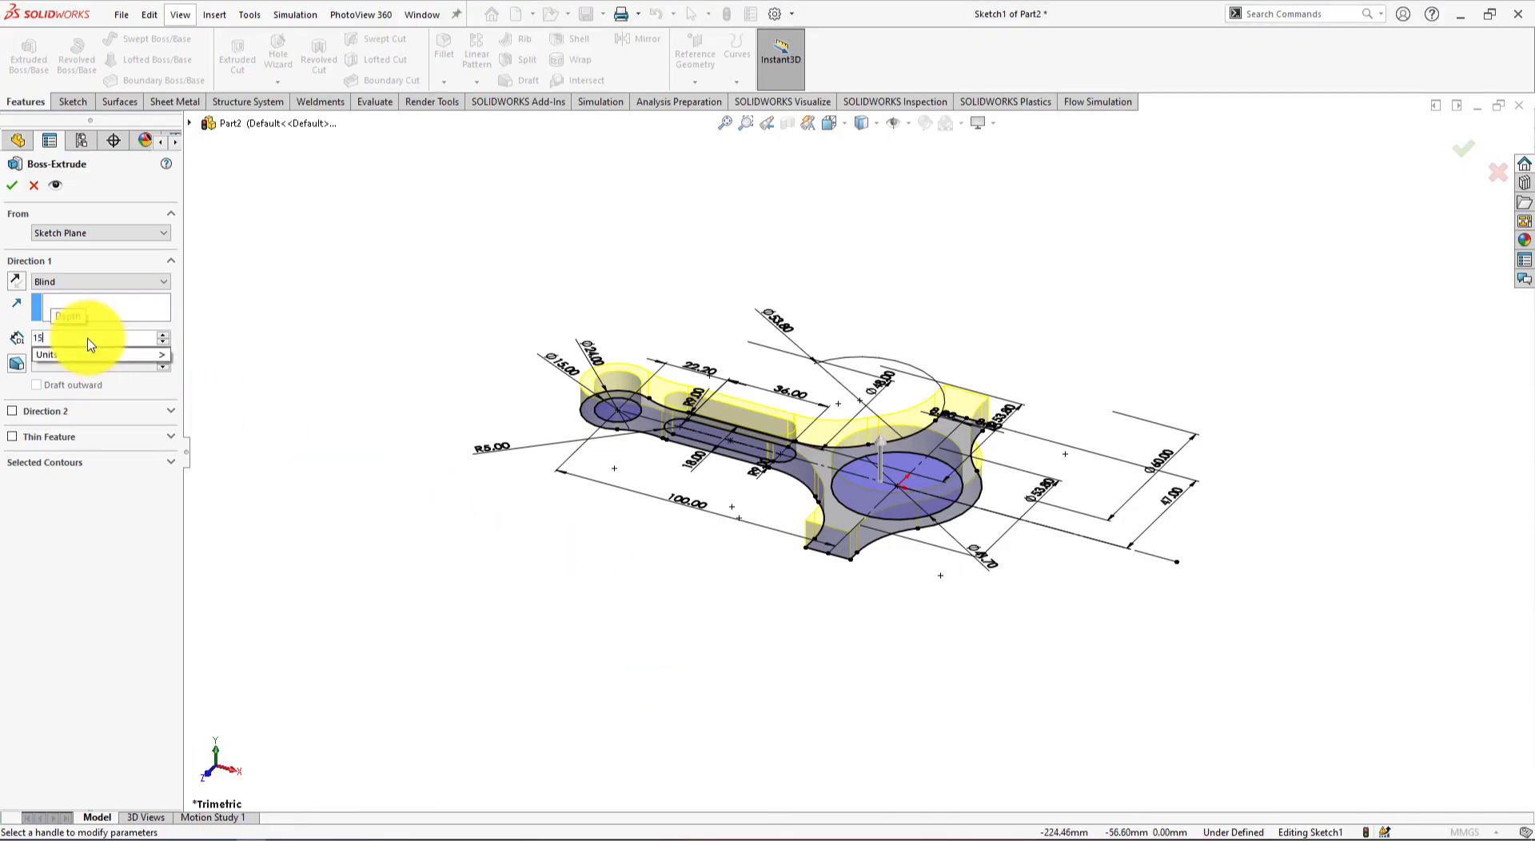
type("5")
key("Return")
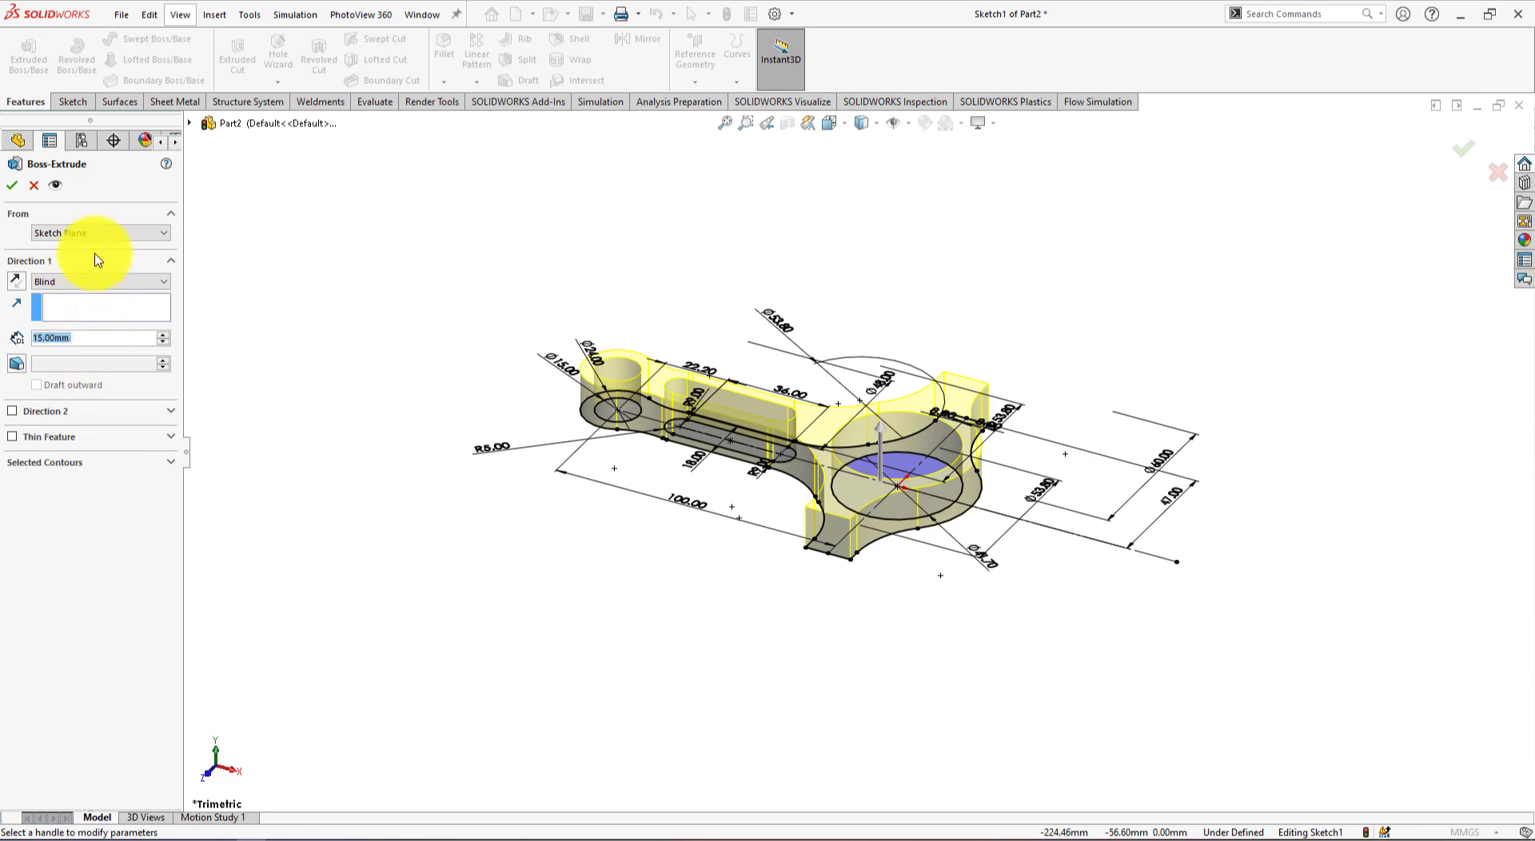
left_click(518, 567)
Start a sketch on the flat end face of the large ring's front arm and draw a circle of about 5.5 mm radius above the origin
key("z")
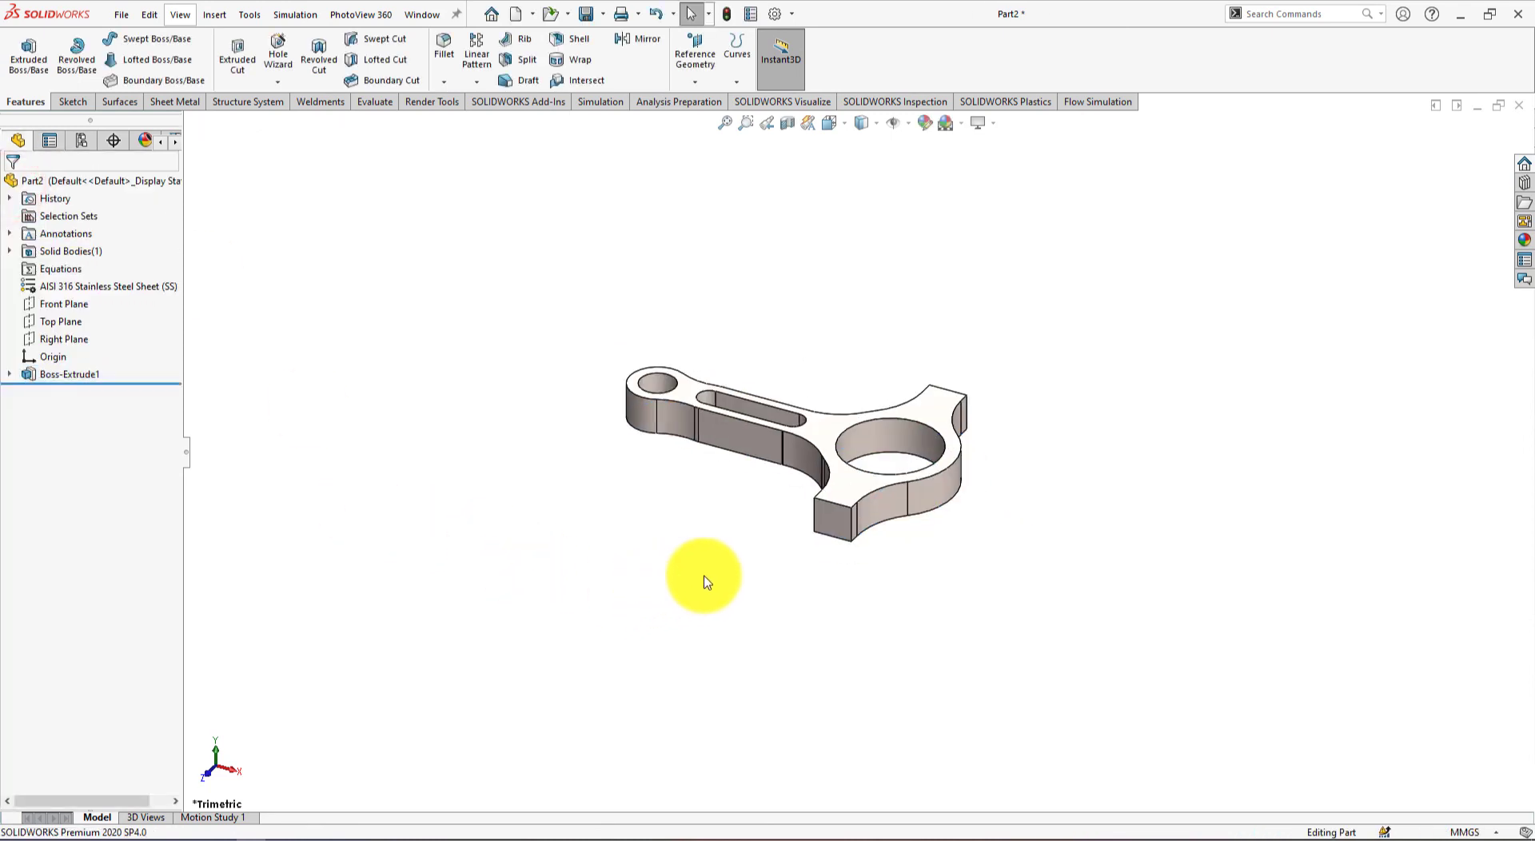
key("space")
left_click(1352, 628)
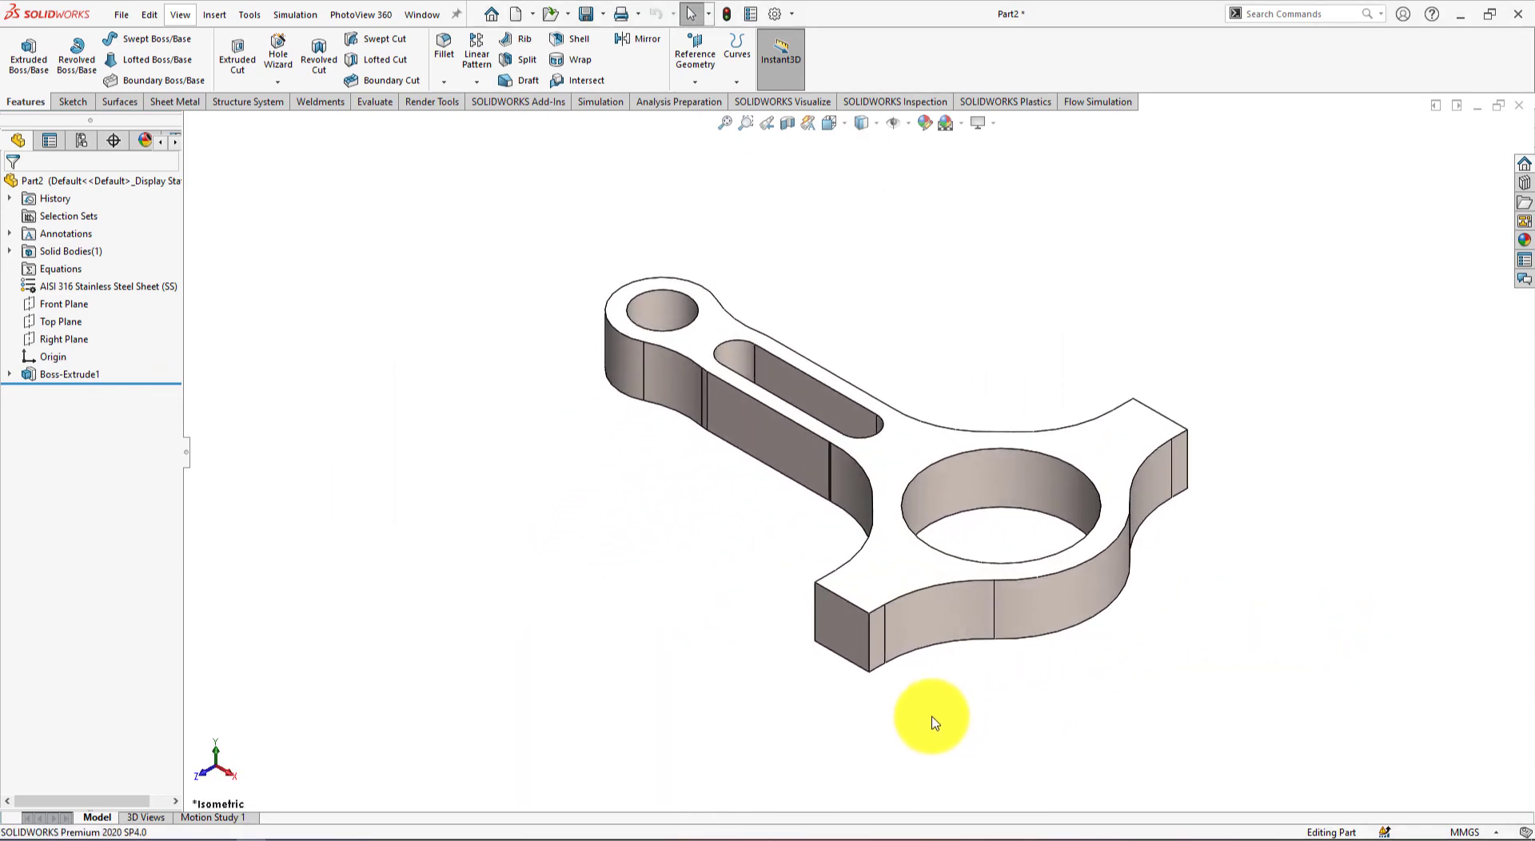
key("alt+Tab")
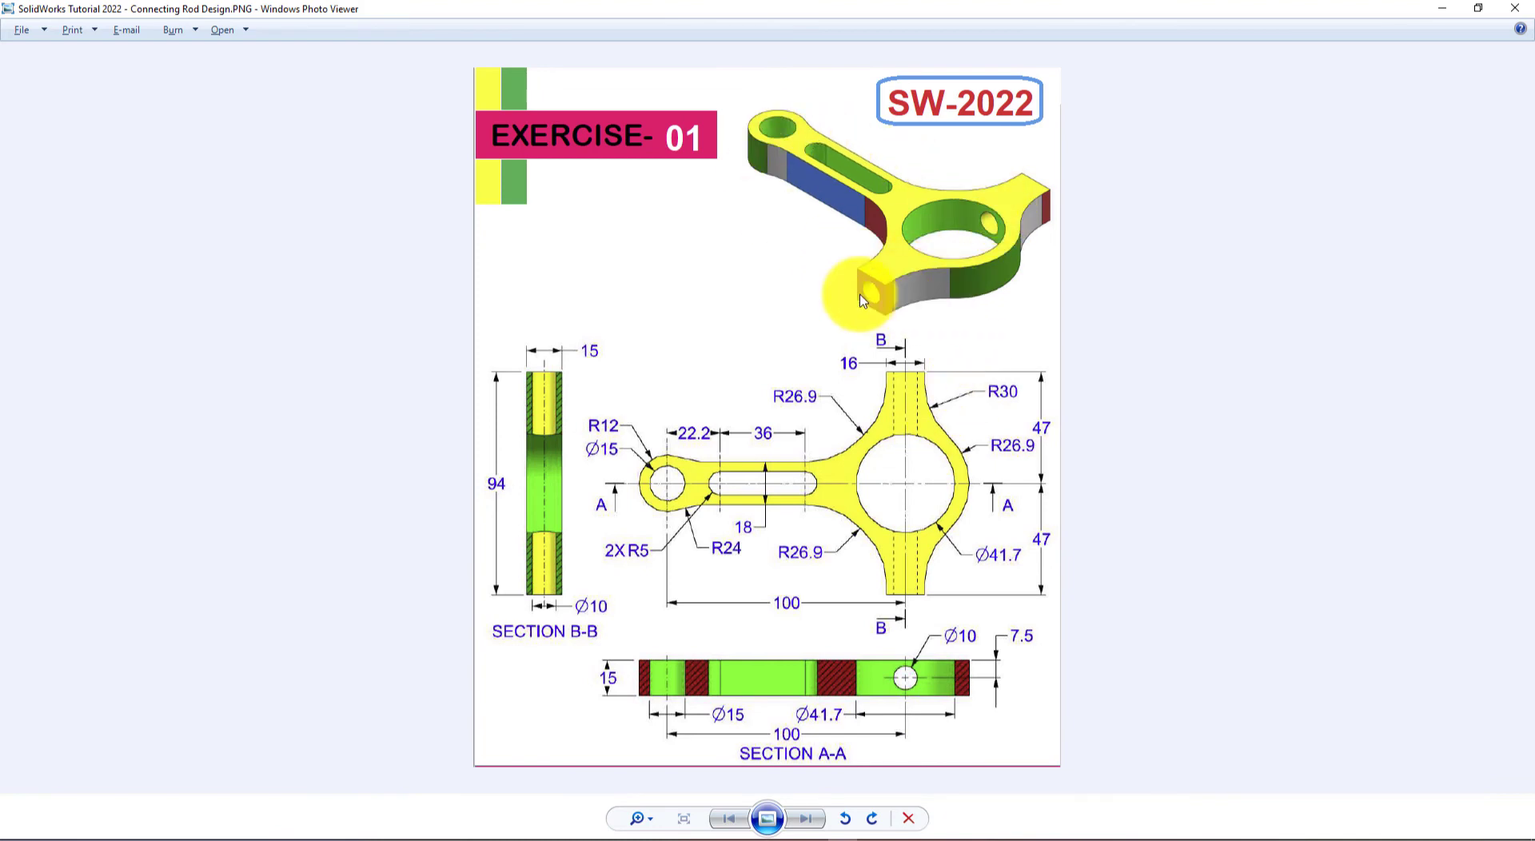
key("alt+Tab")
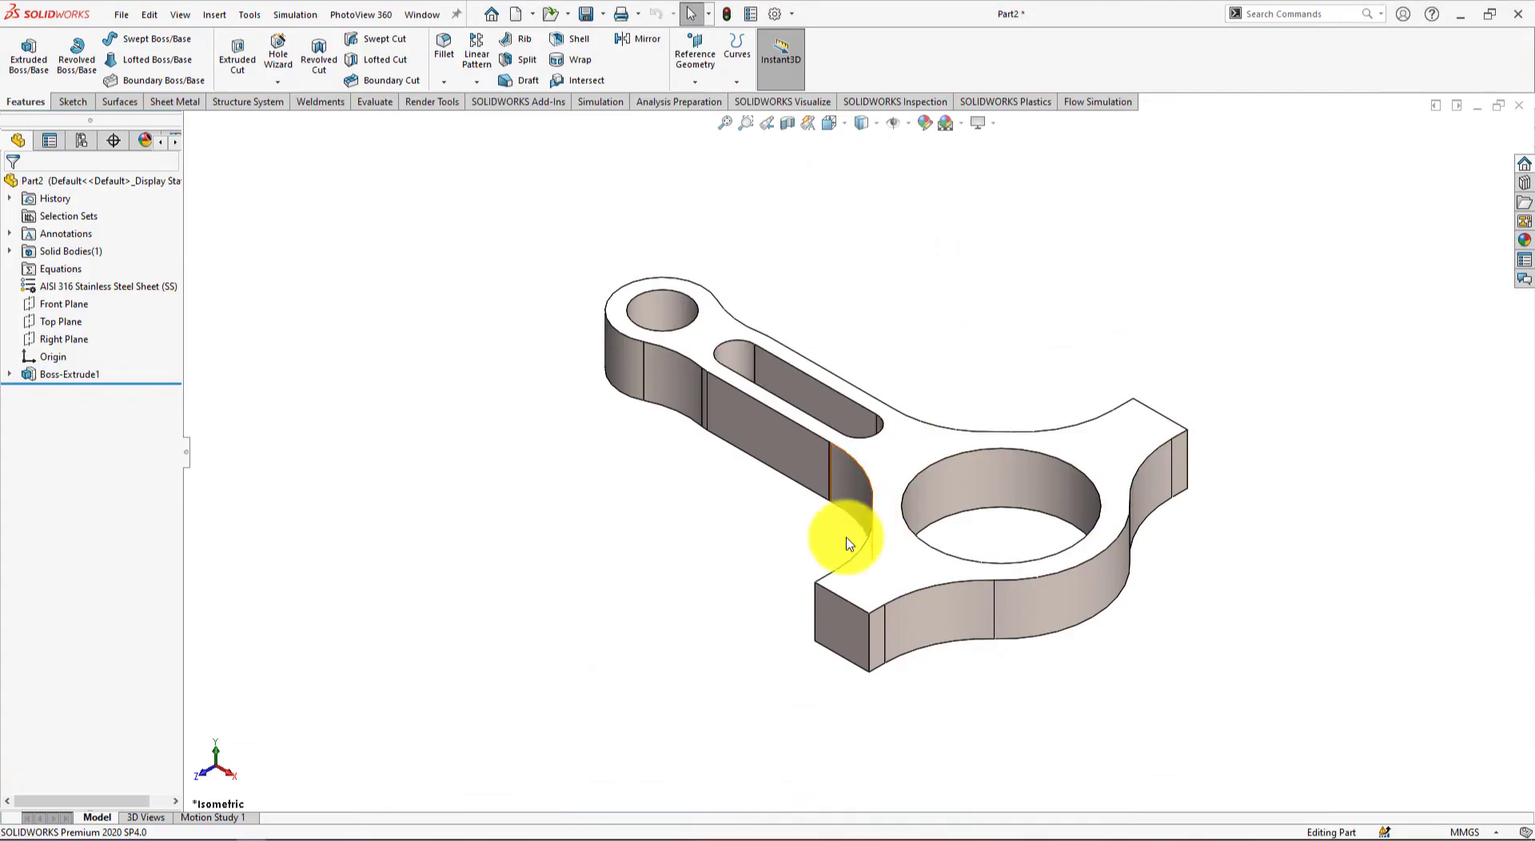
left_click(838, 611)
left_click(910, 563)
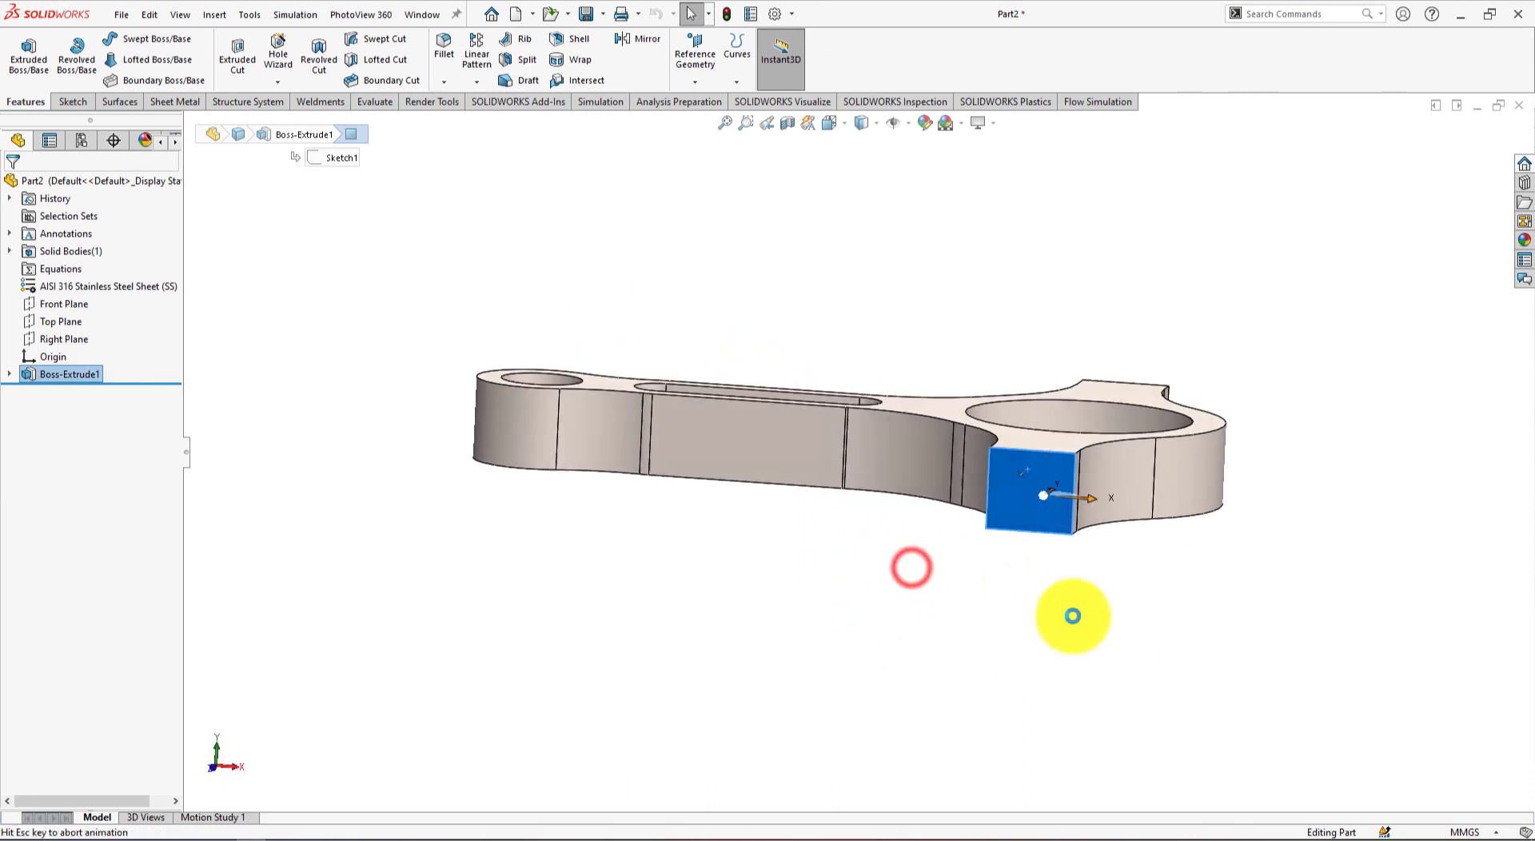
scroll(1266, 363, "down", 1)
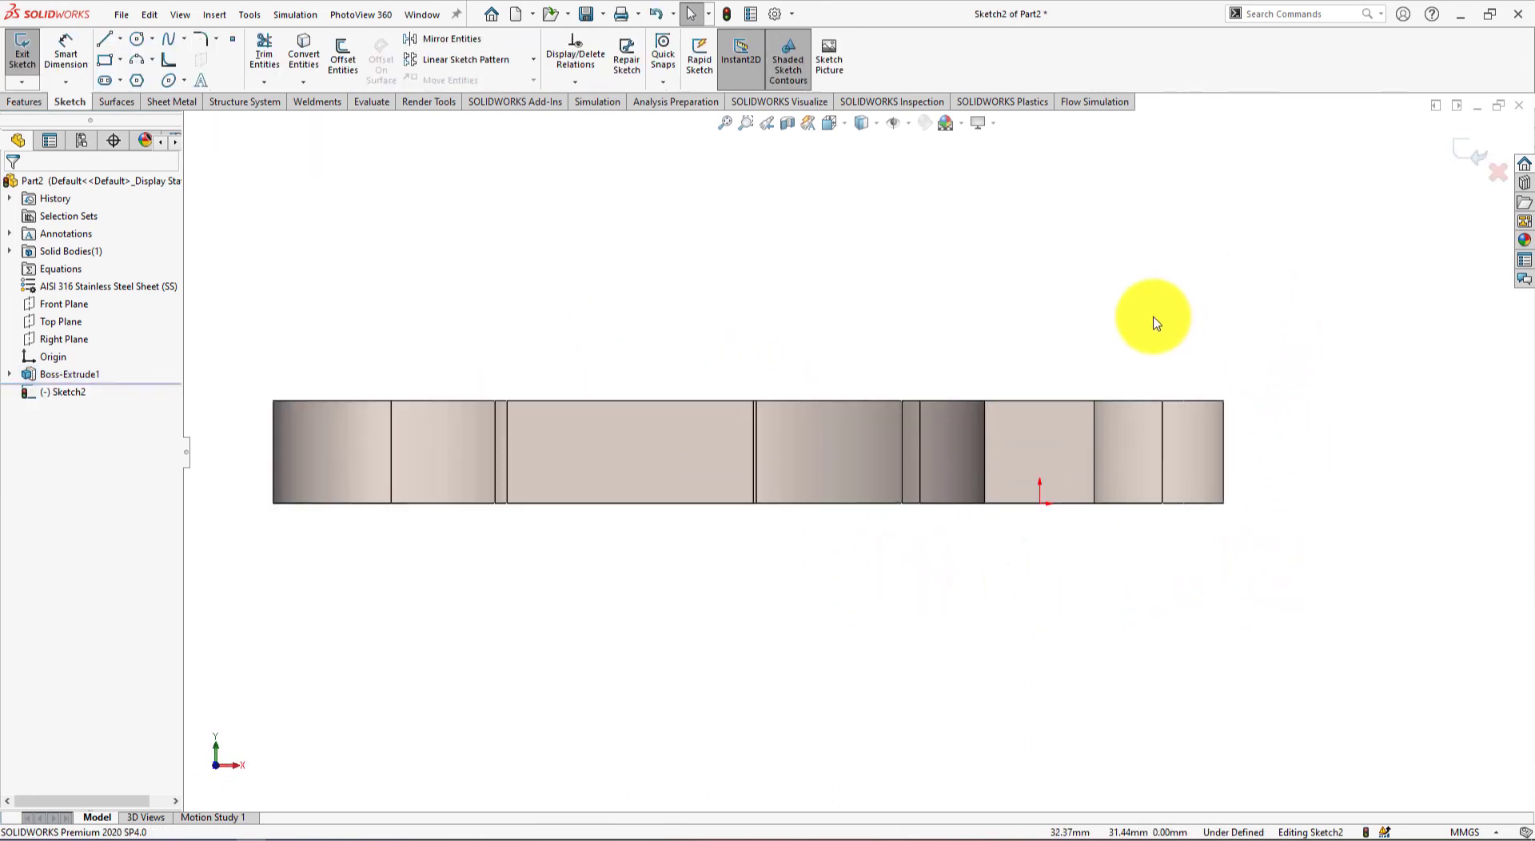
left_click(137, 39)
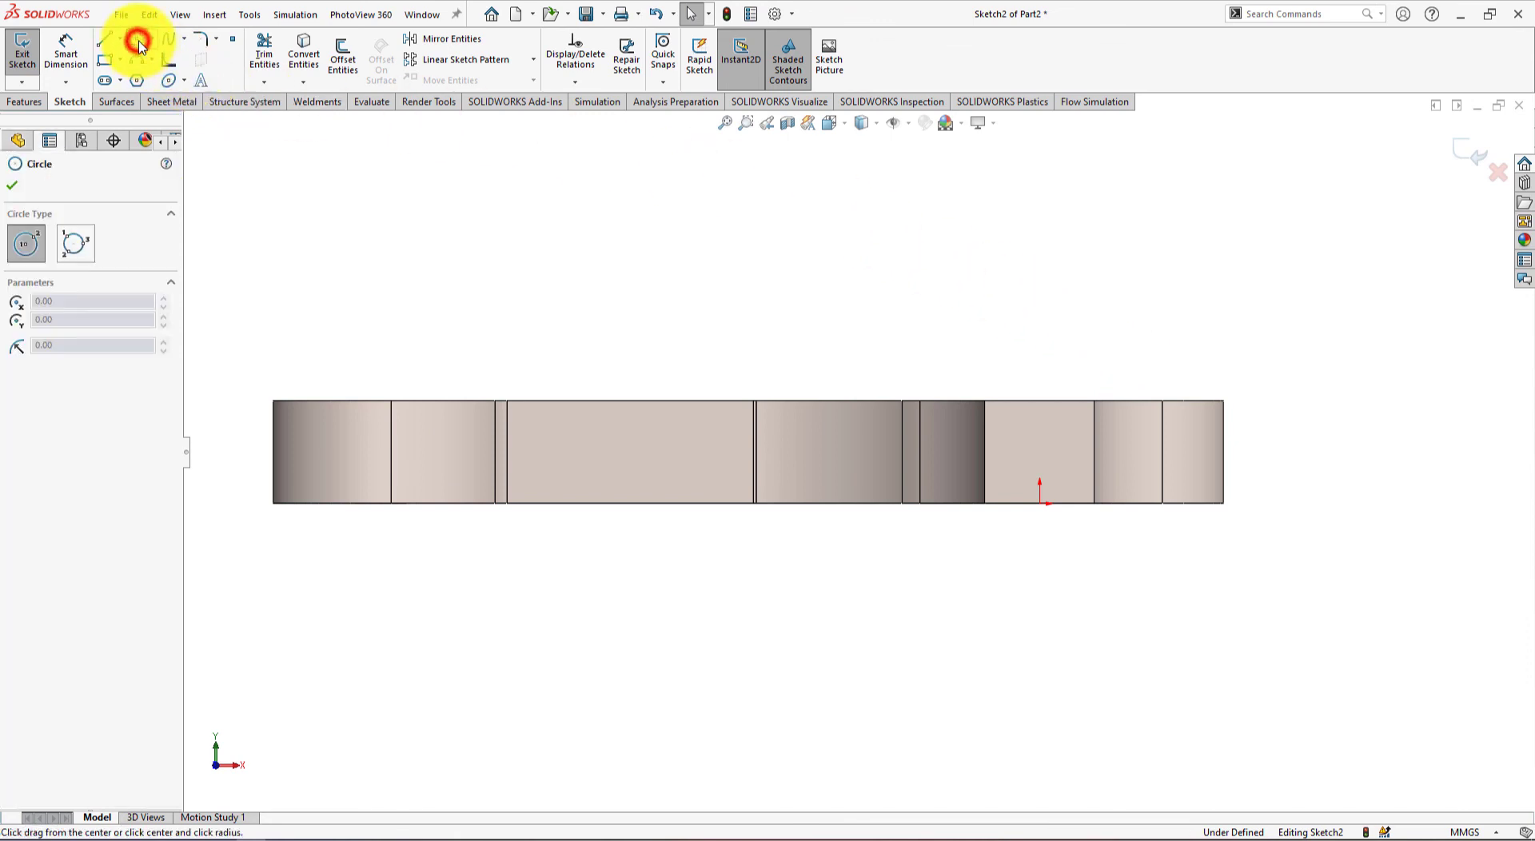
left_click(1040, 455)
left_click(1004, 436)
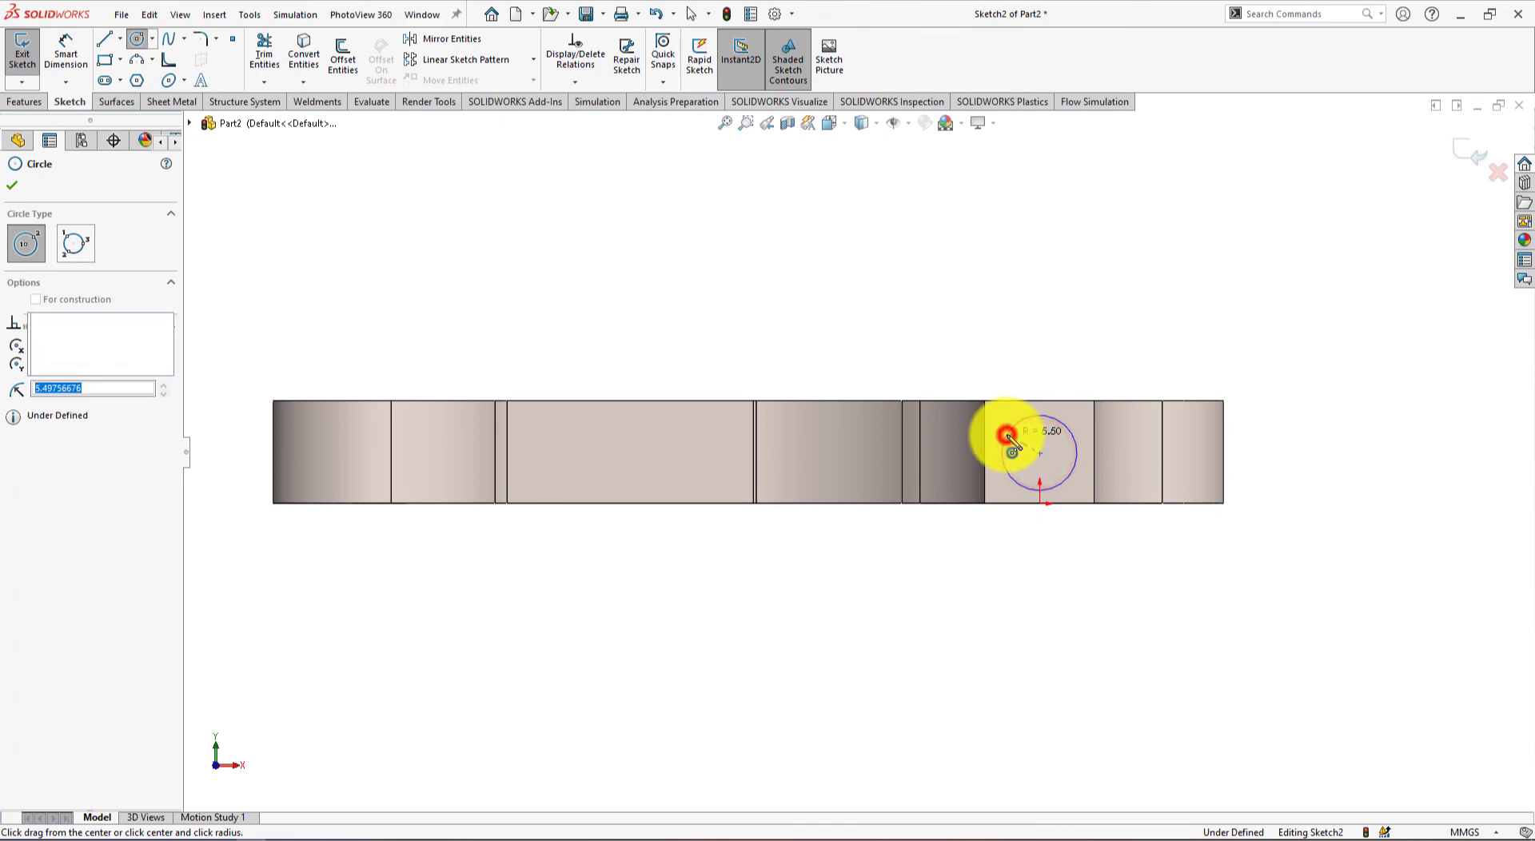
Dimension the circle on the arm's end face to a 10 mm diameter, as given in the reference drawing
left_click(67, 56)
key("alt+Tab")
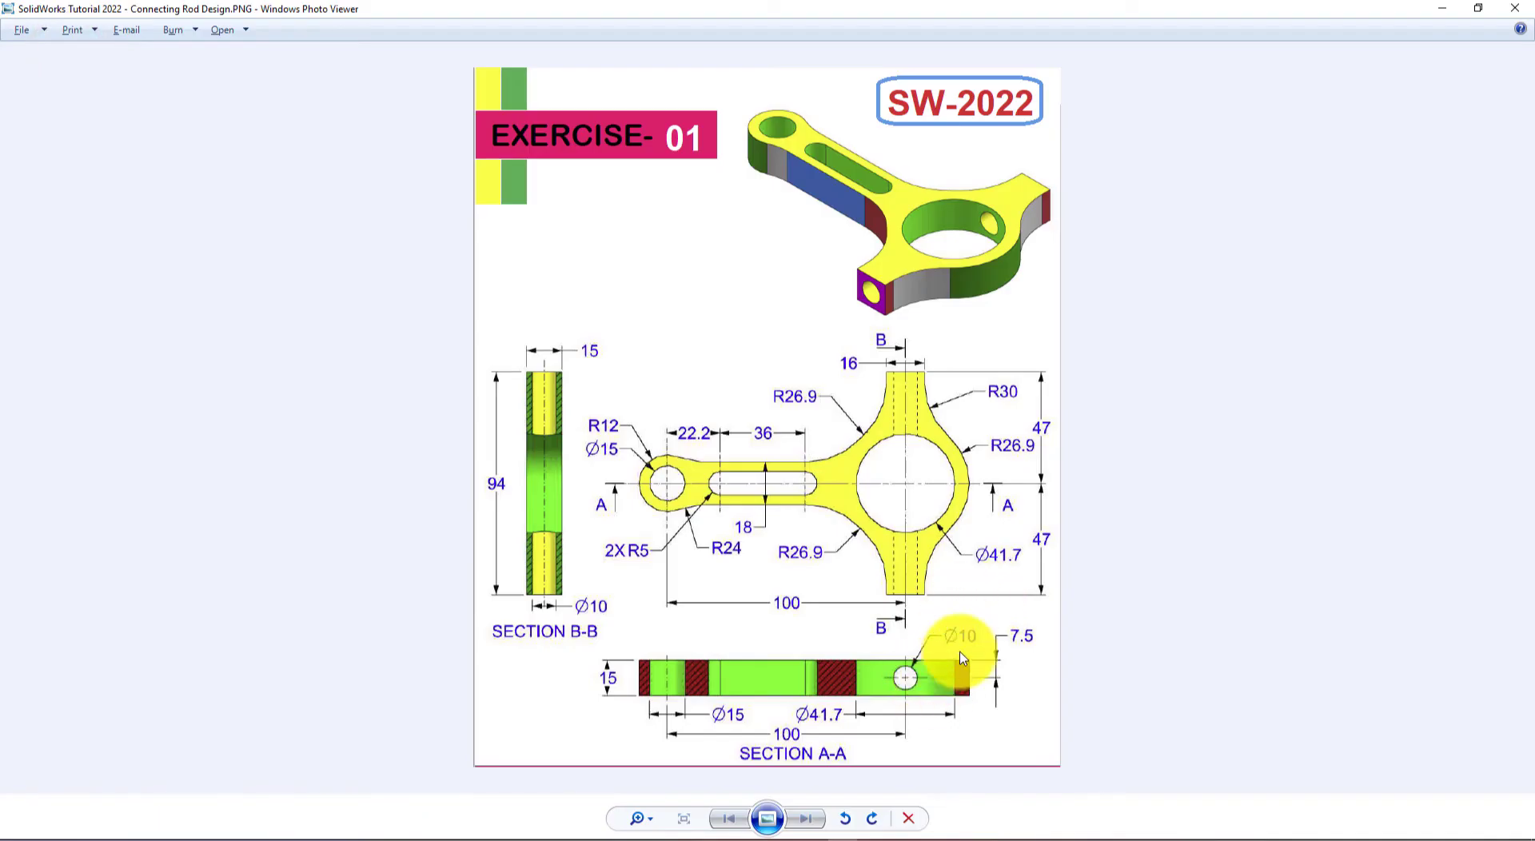
key("alt+Tab")
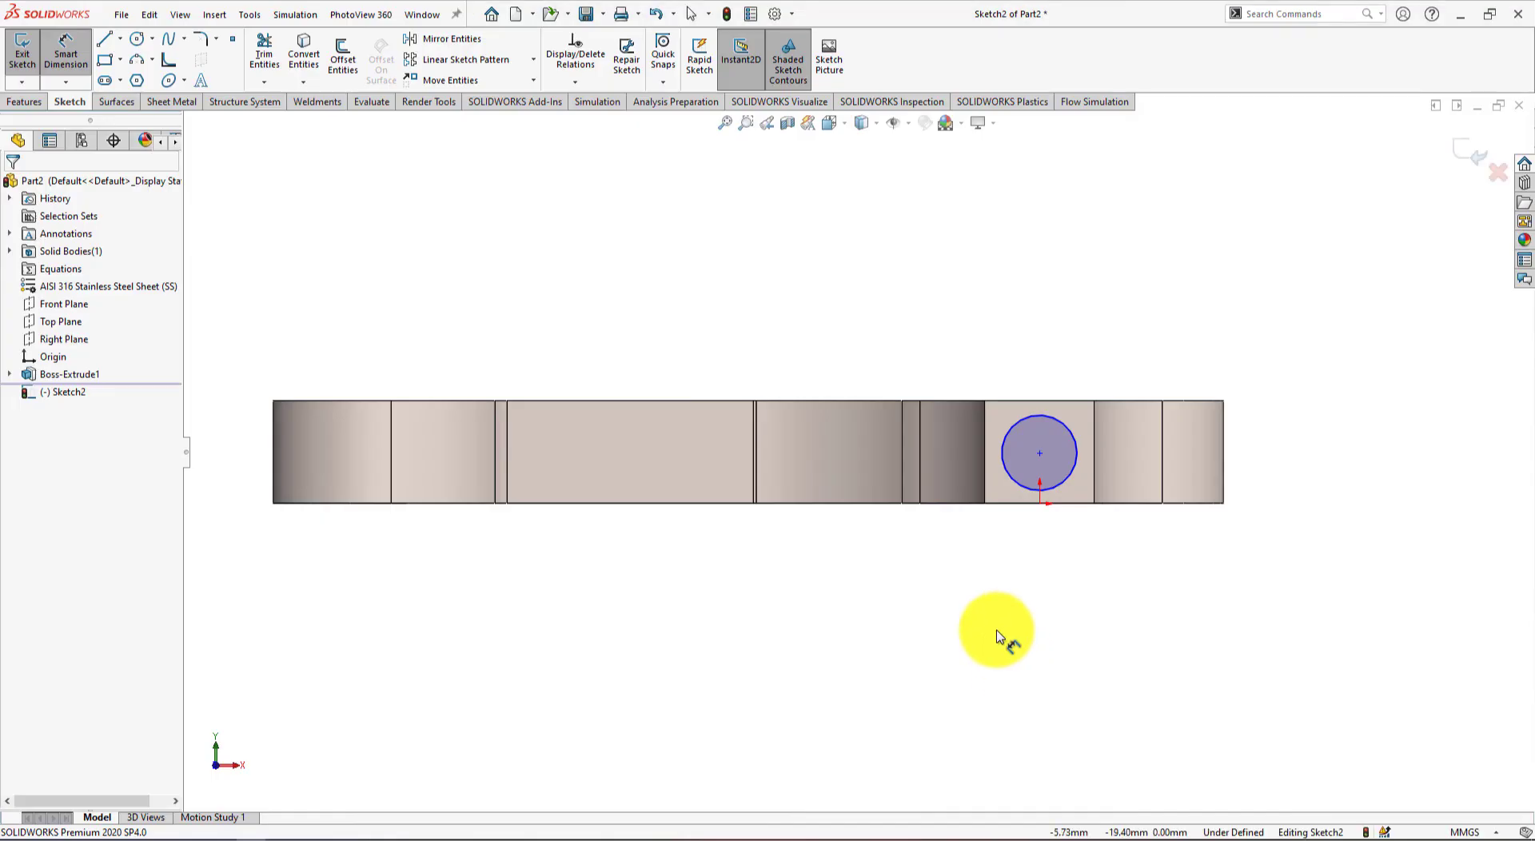
left_click(1022, 428)
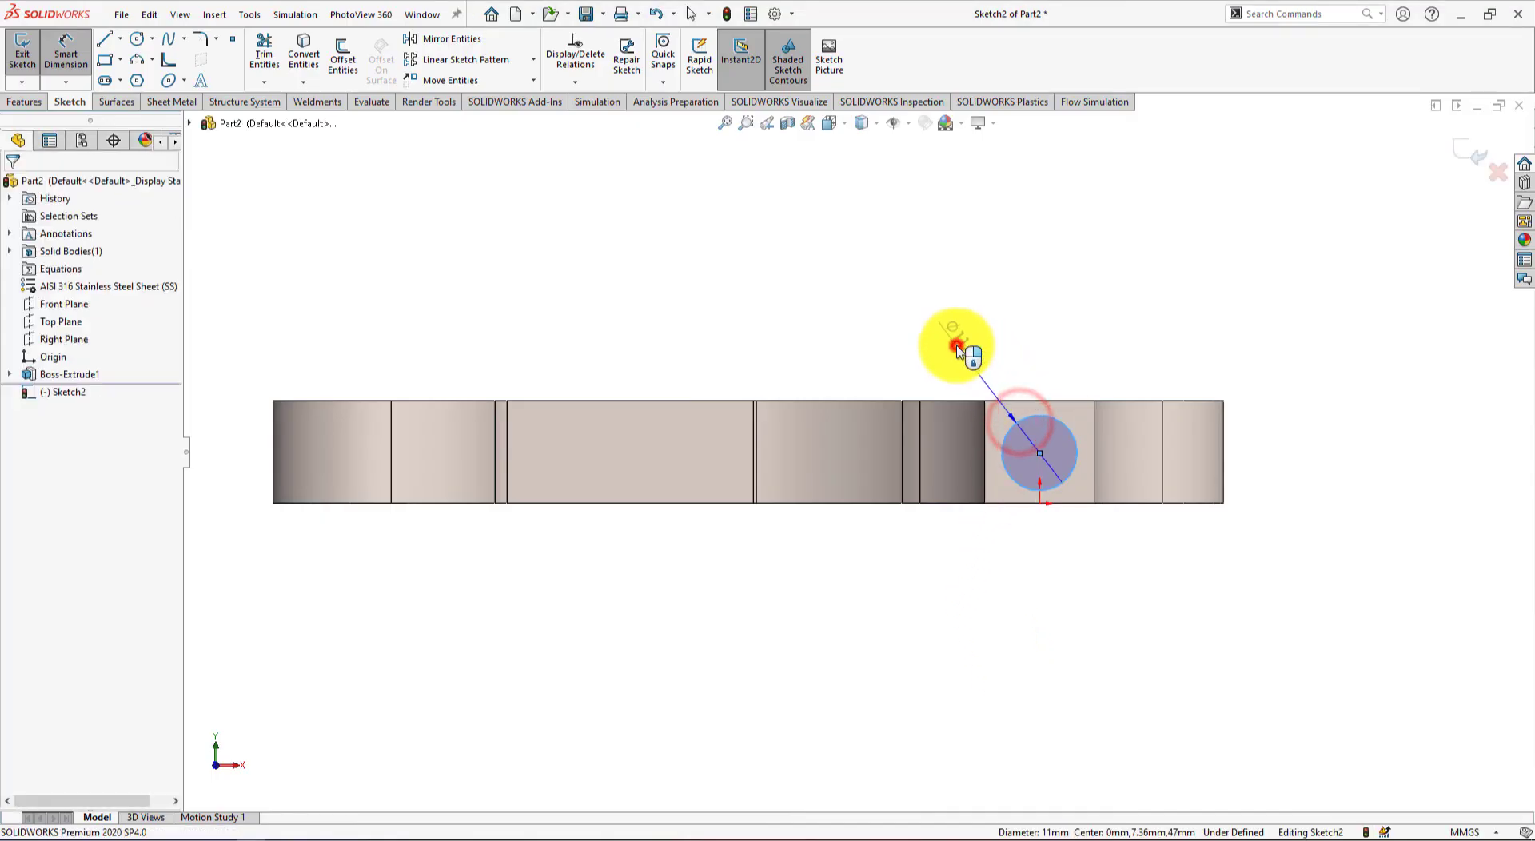
left_click(961, 350)
type("10")
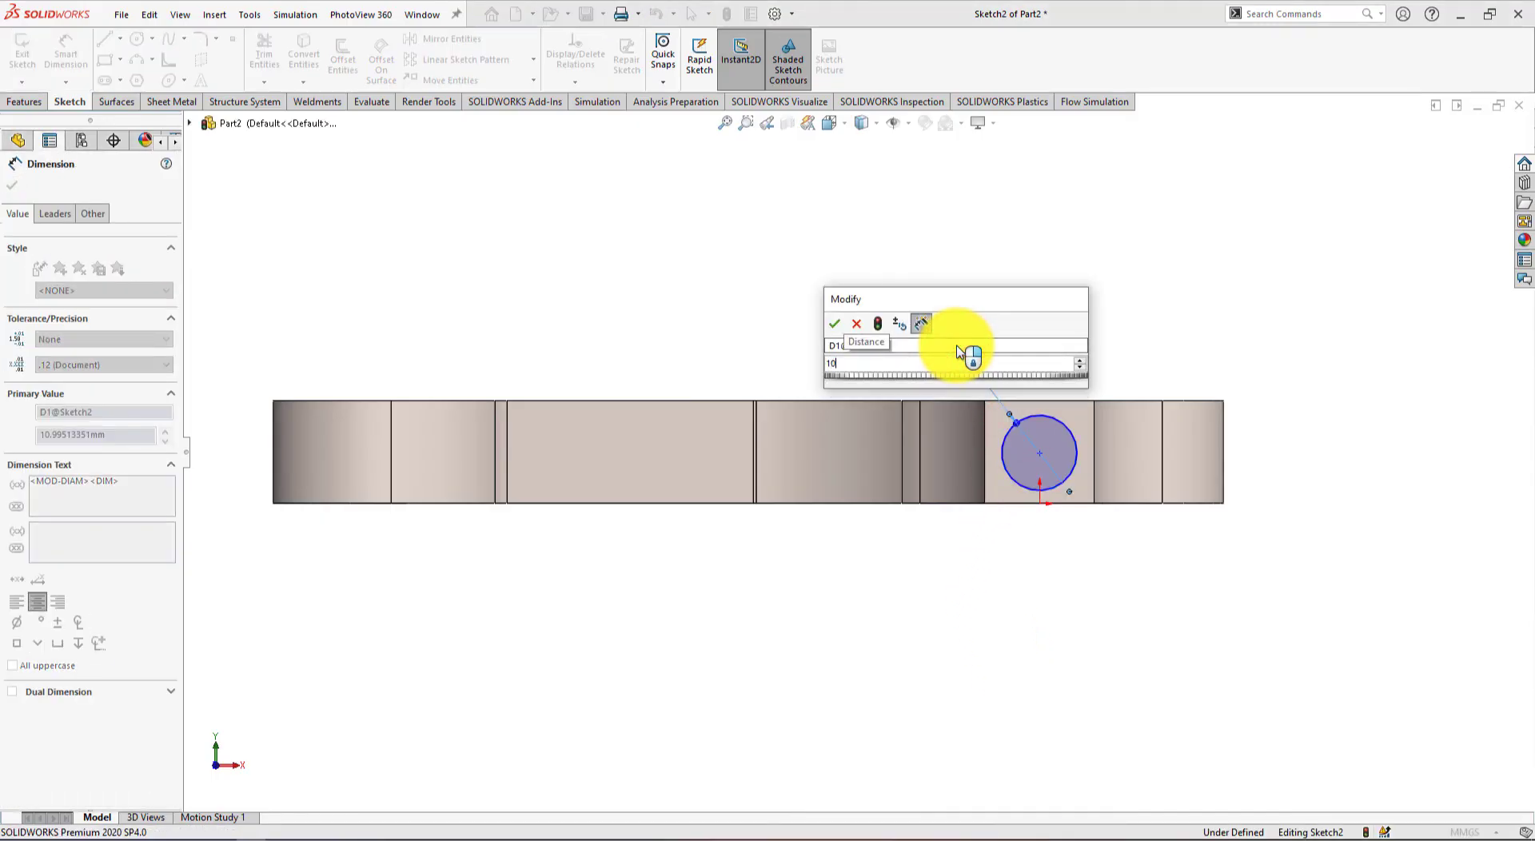
key("Return")
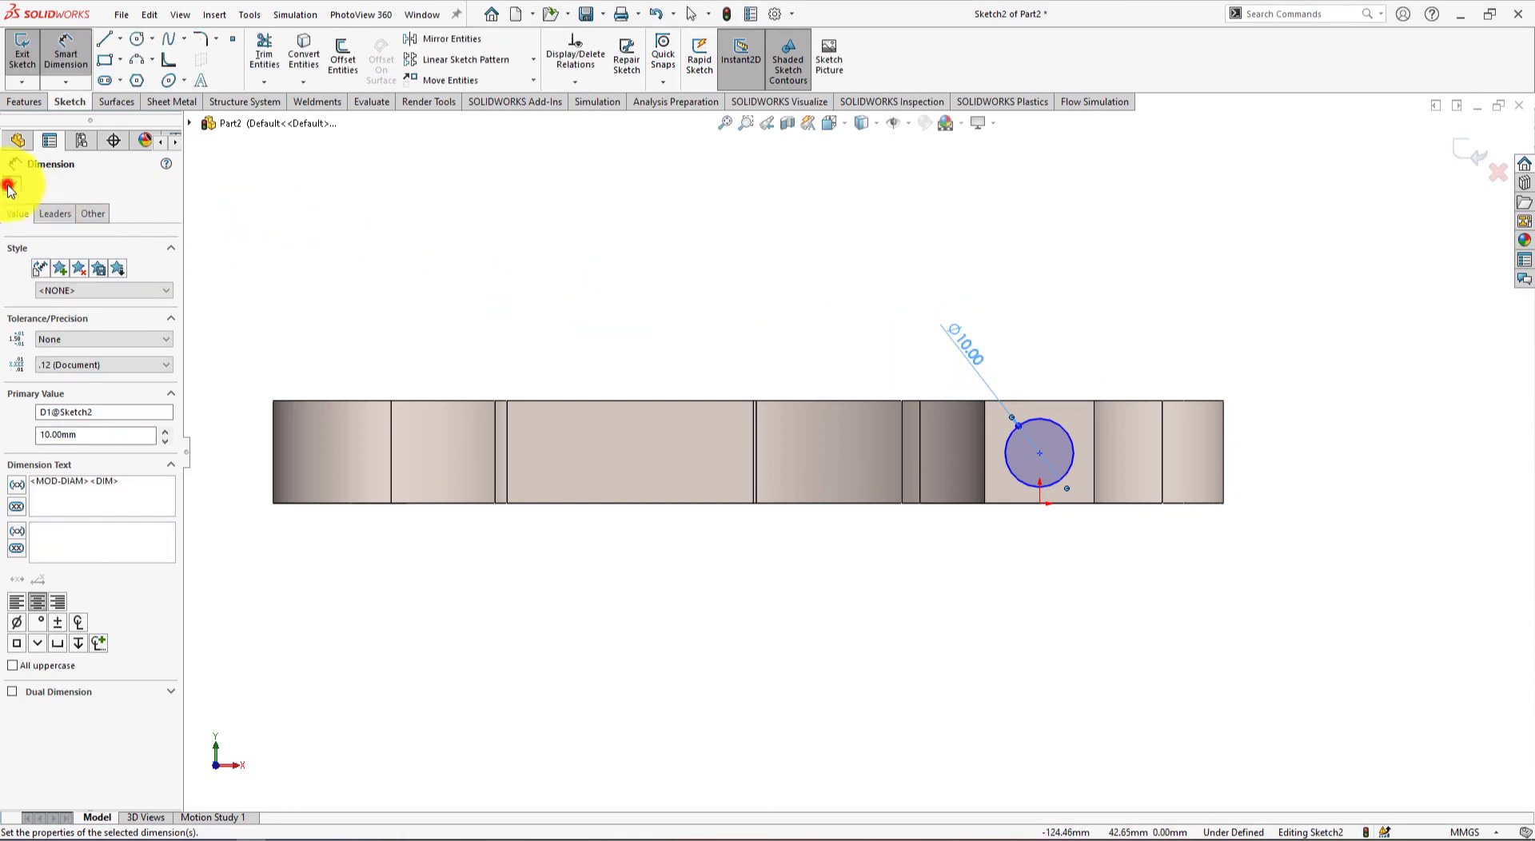
left_click(9, 187)
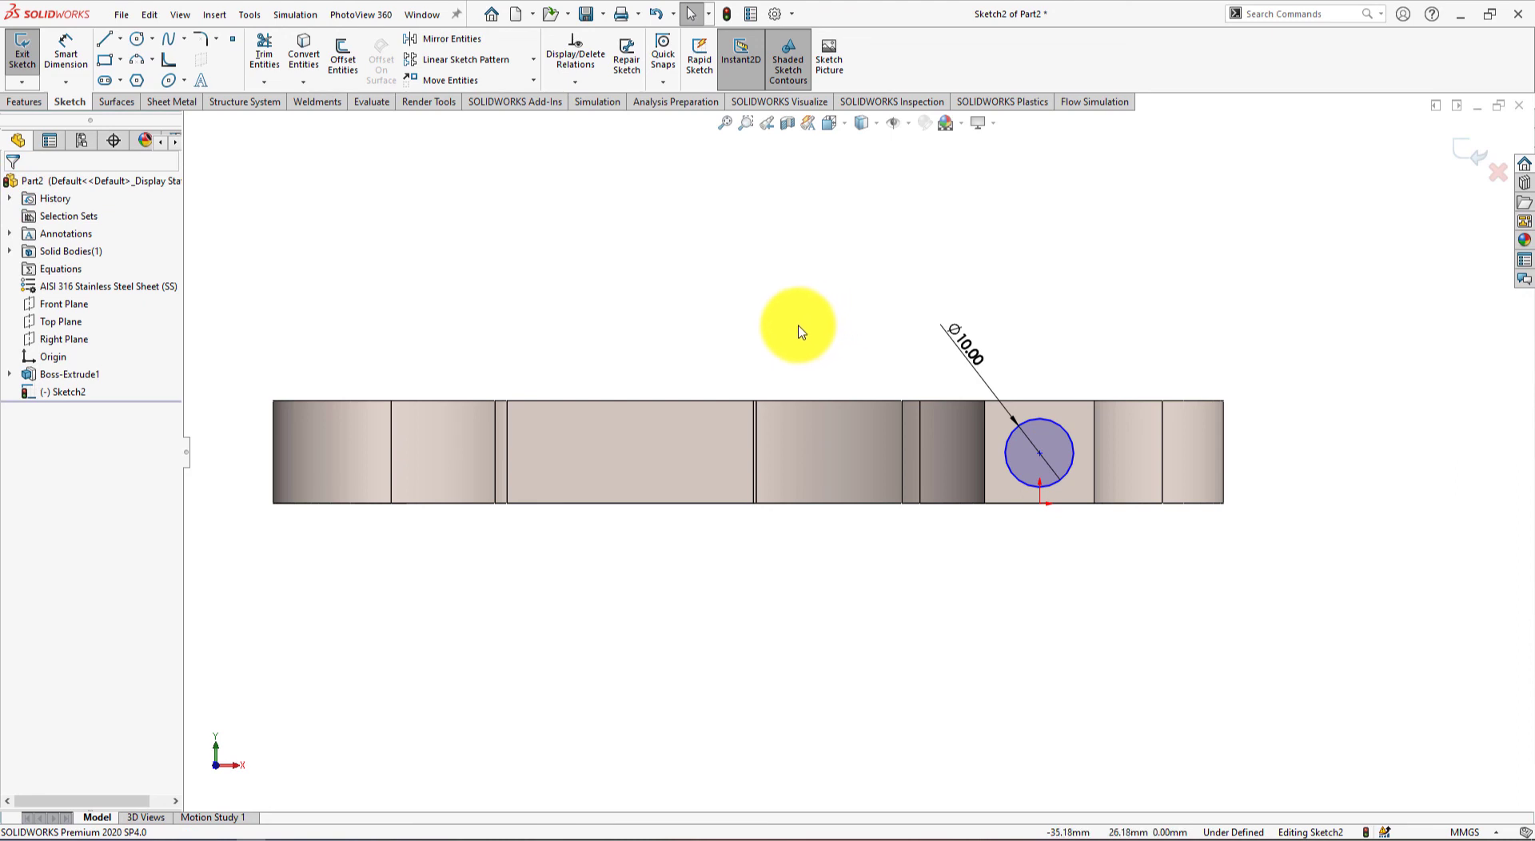
Make the circle's centre vertical with the origin and horizontal with the midpoint of the end face's side edge
left_click(1040, 503)
left_click(1040, 455, "ctrl")
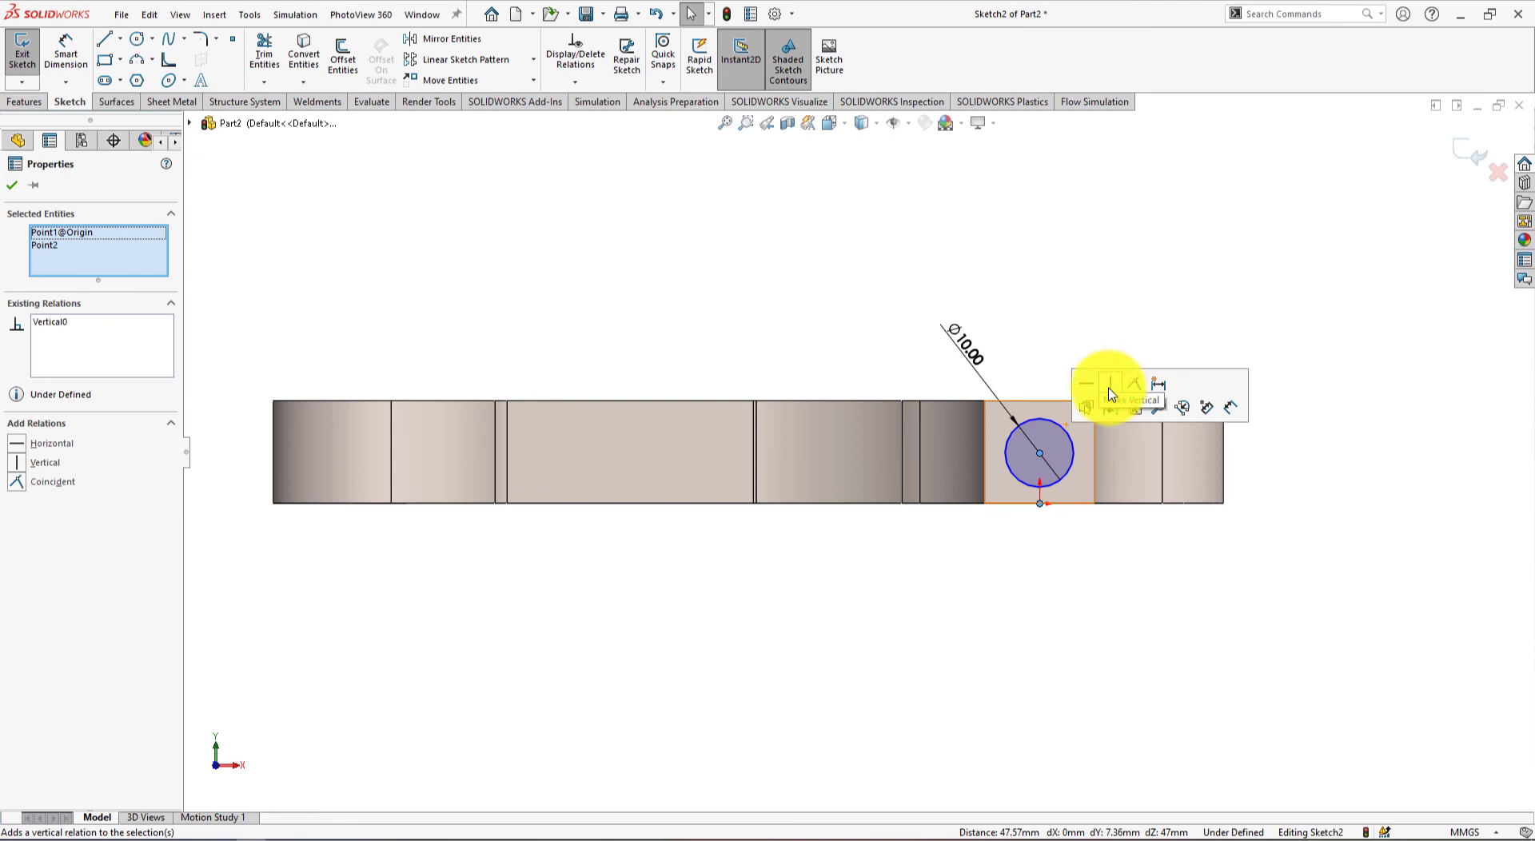
left_click(1187, 575)
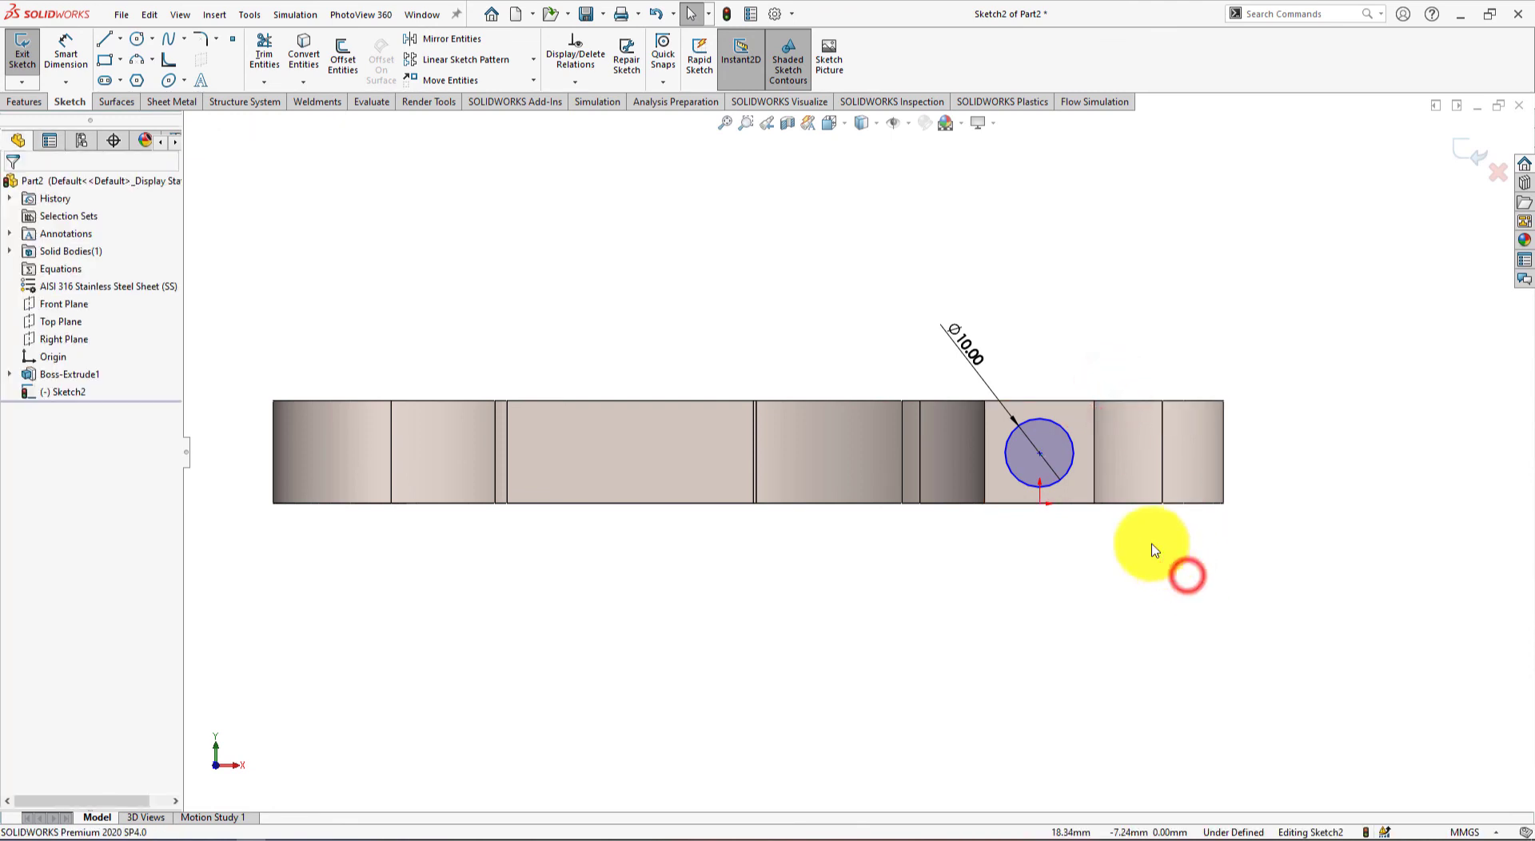
left_click(1043, 458)
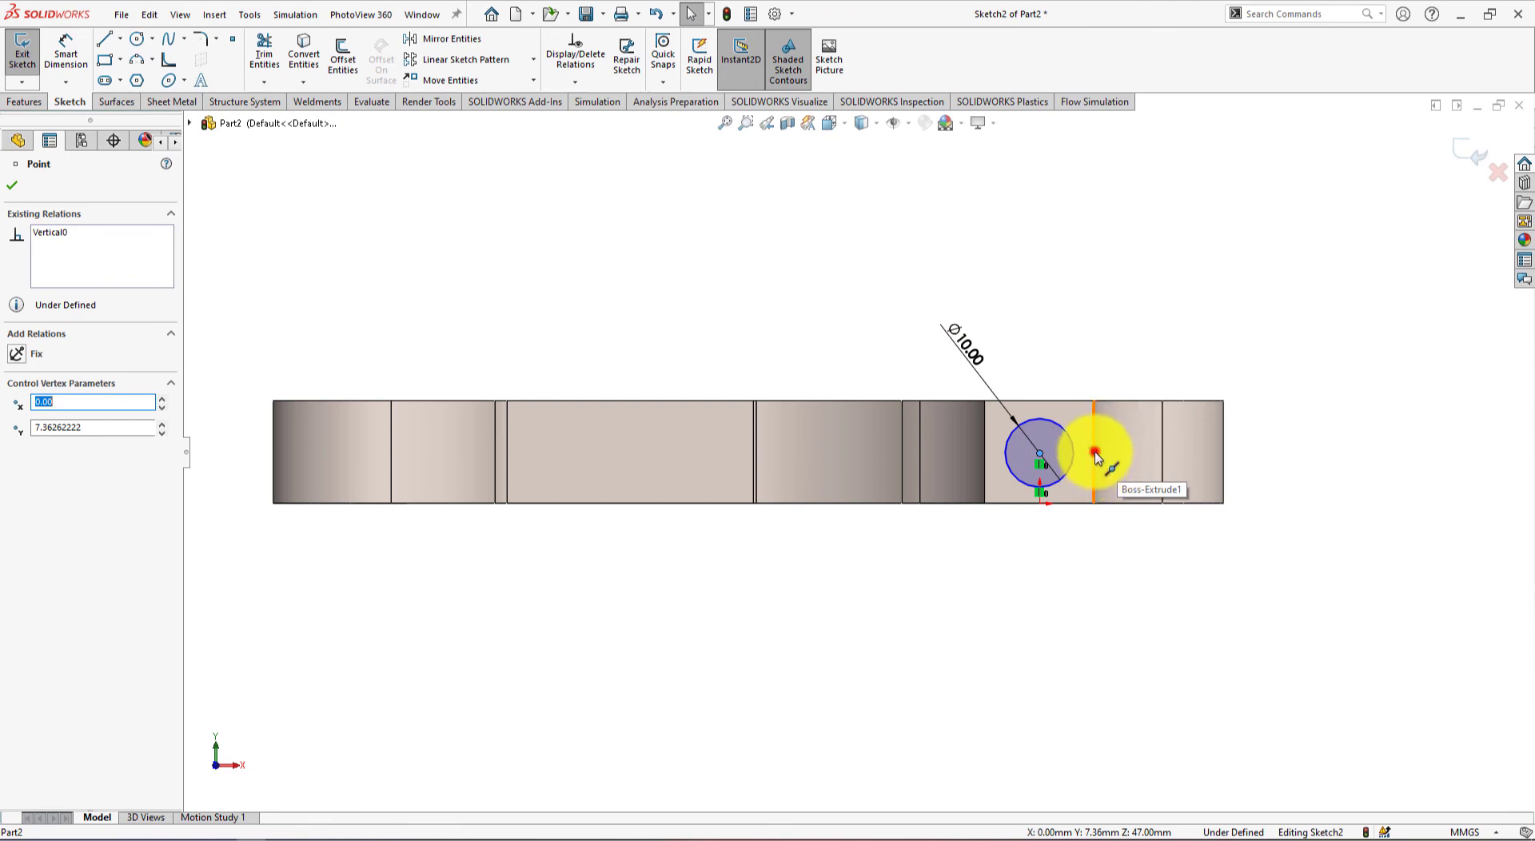
left_click(1096, 453, "ctrl")
left_click(1144, 386)
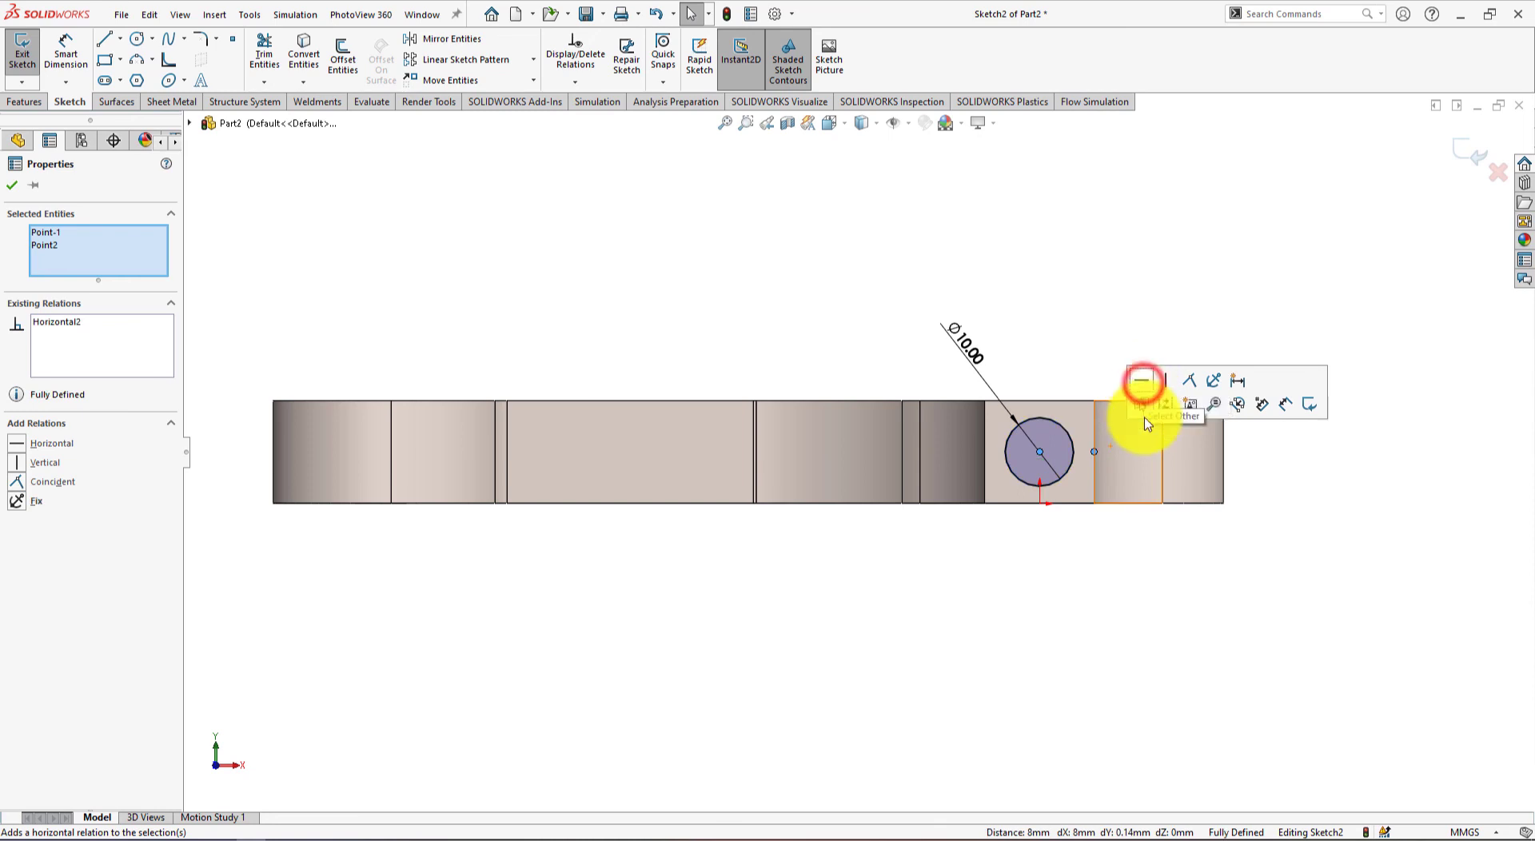
left_click(1120, 627)
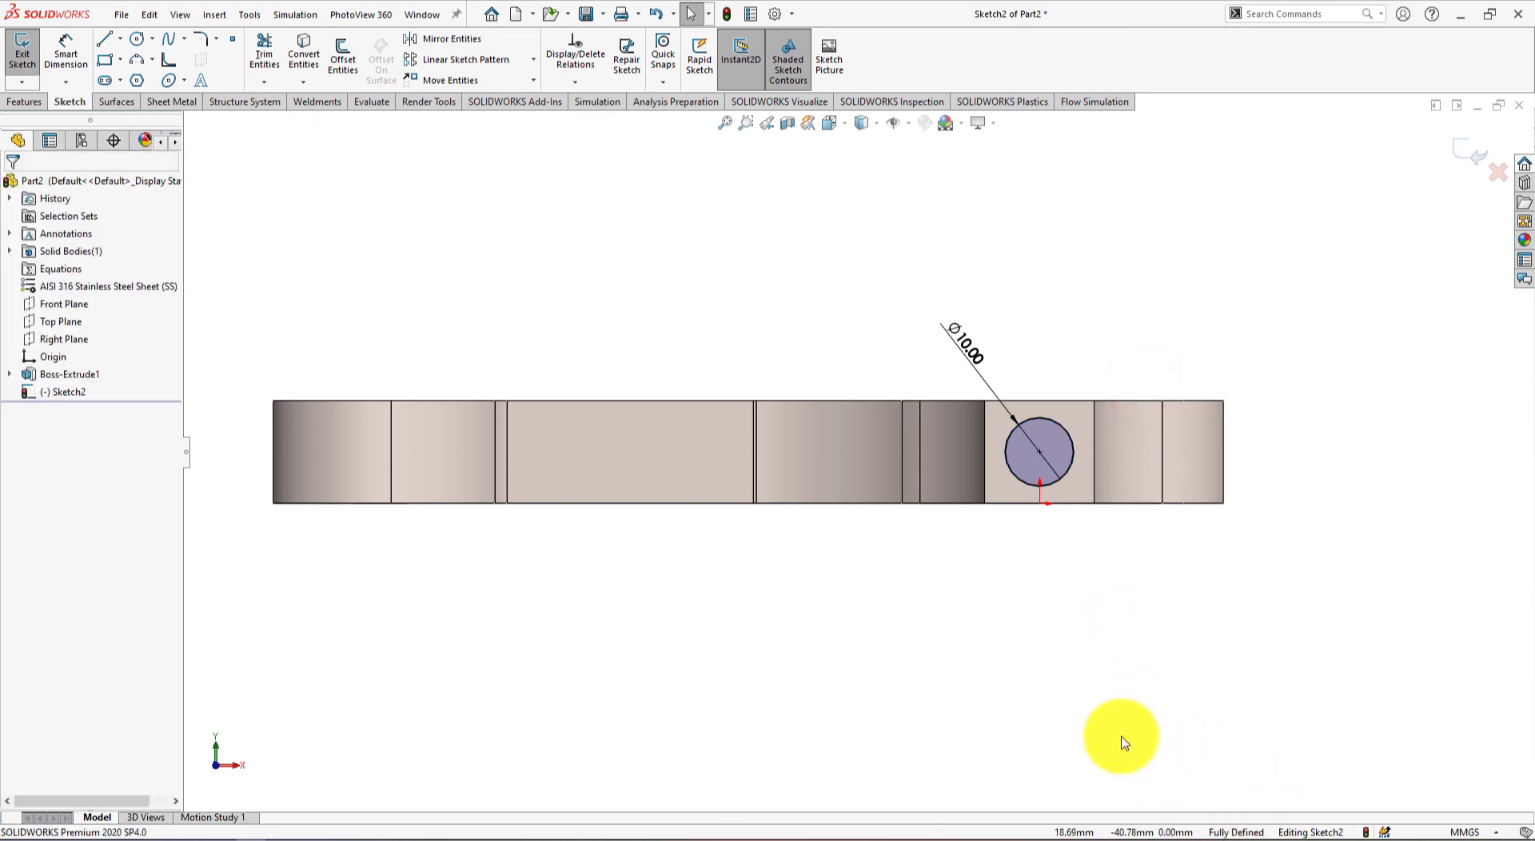
Cut the 10 mm circle on the arm's end face Through All, so the hole passes through both arms of the large ring
middle_click_drag(1018, 615, 1010, 692)
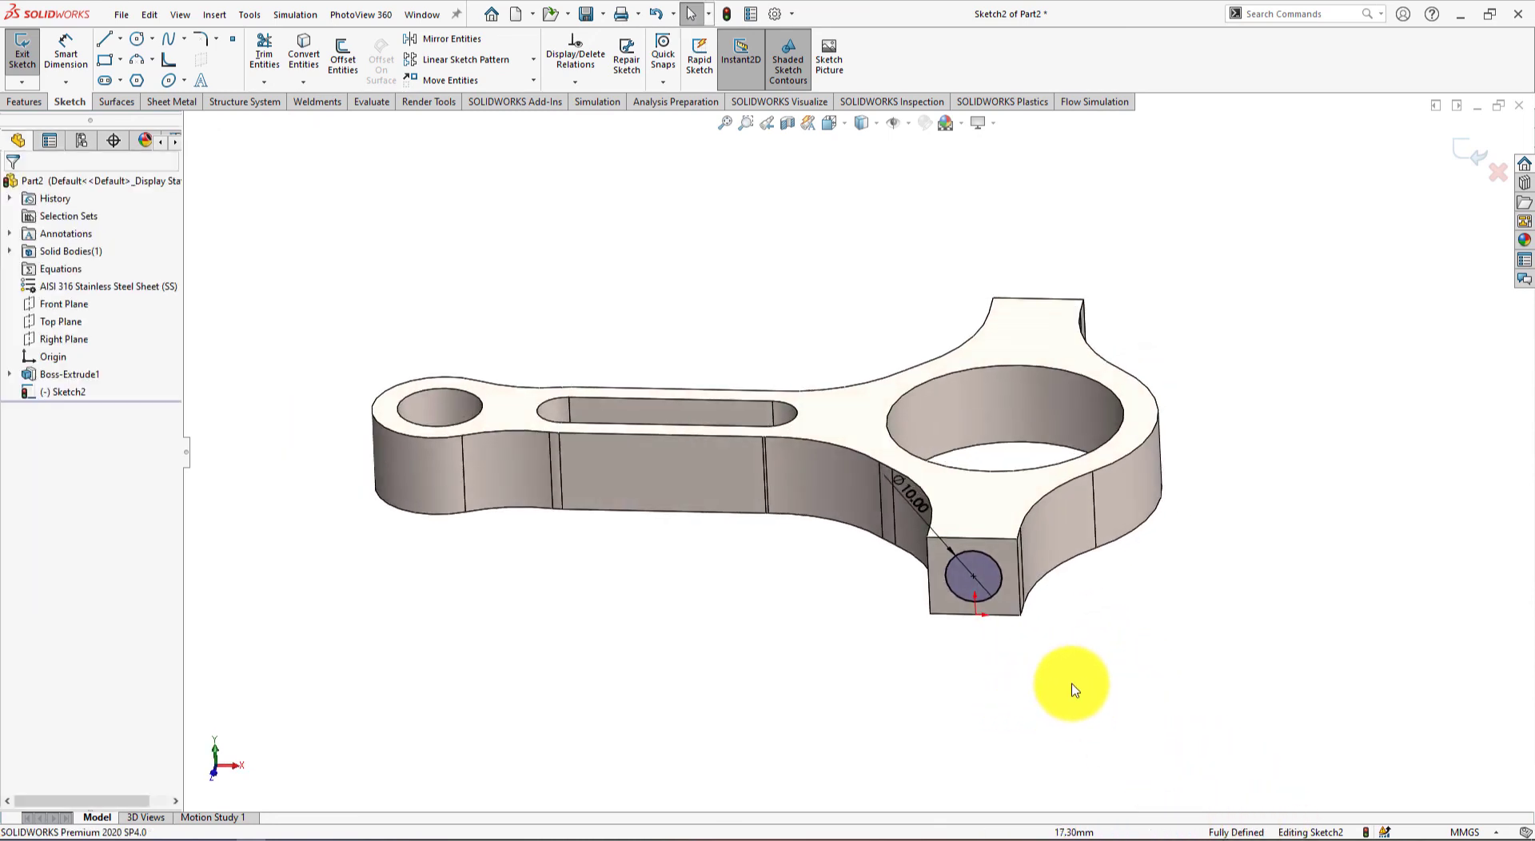
left_click(20, 102)
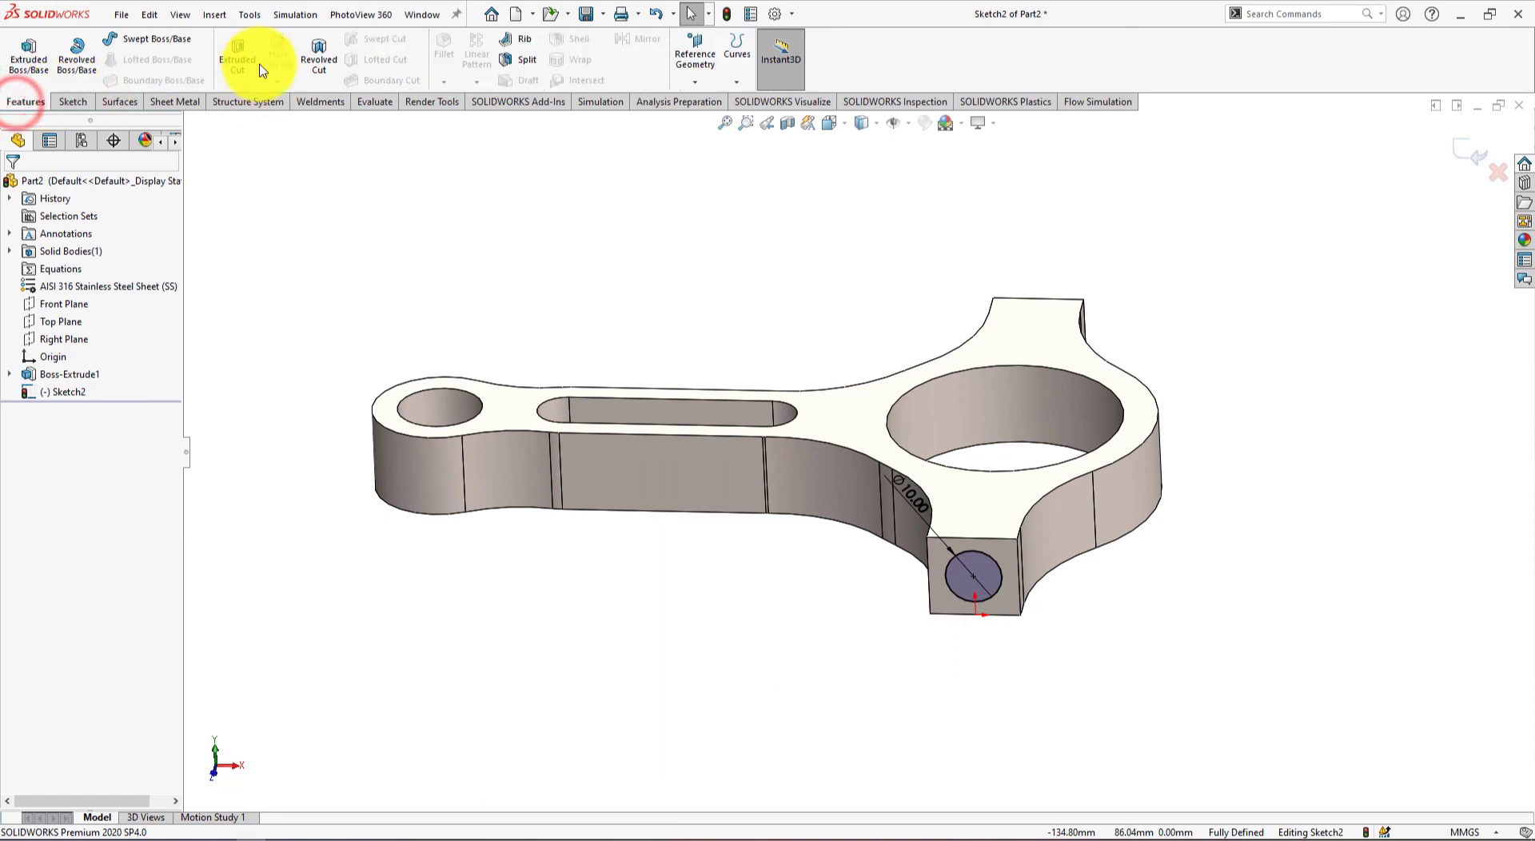
left_click(230, 60)
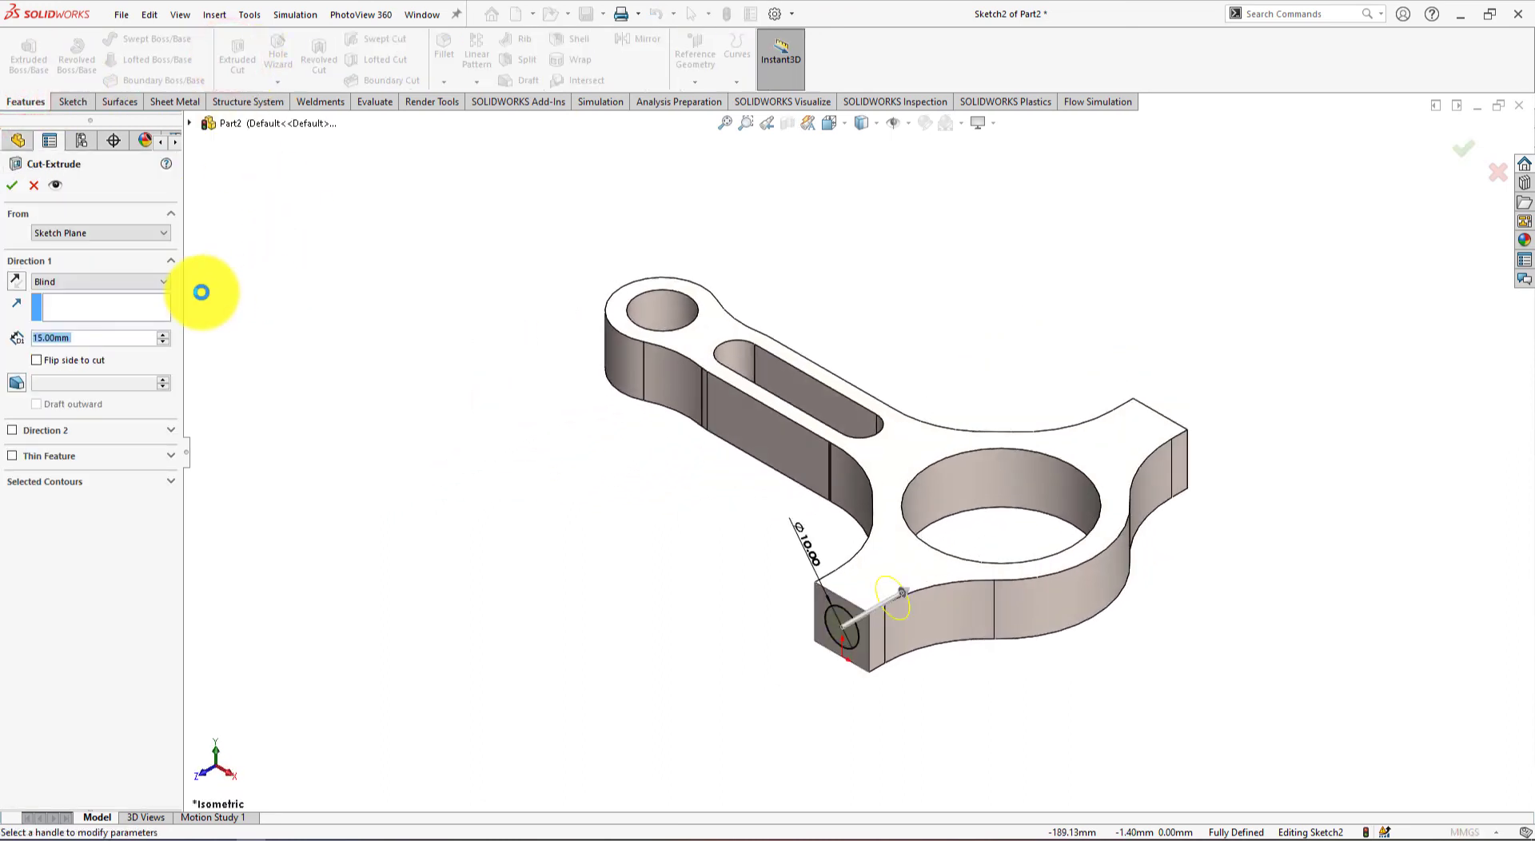
left_click(94, 290)
left_click(93, 299)
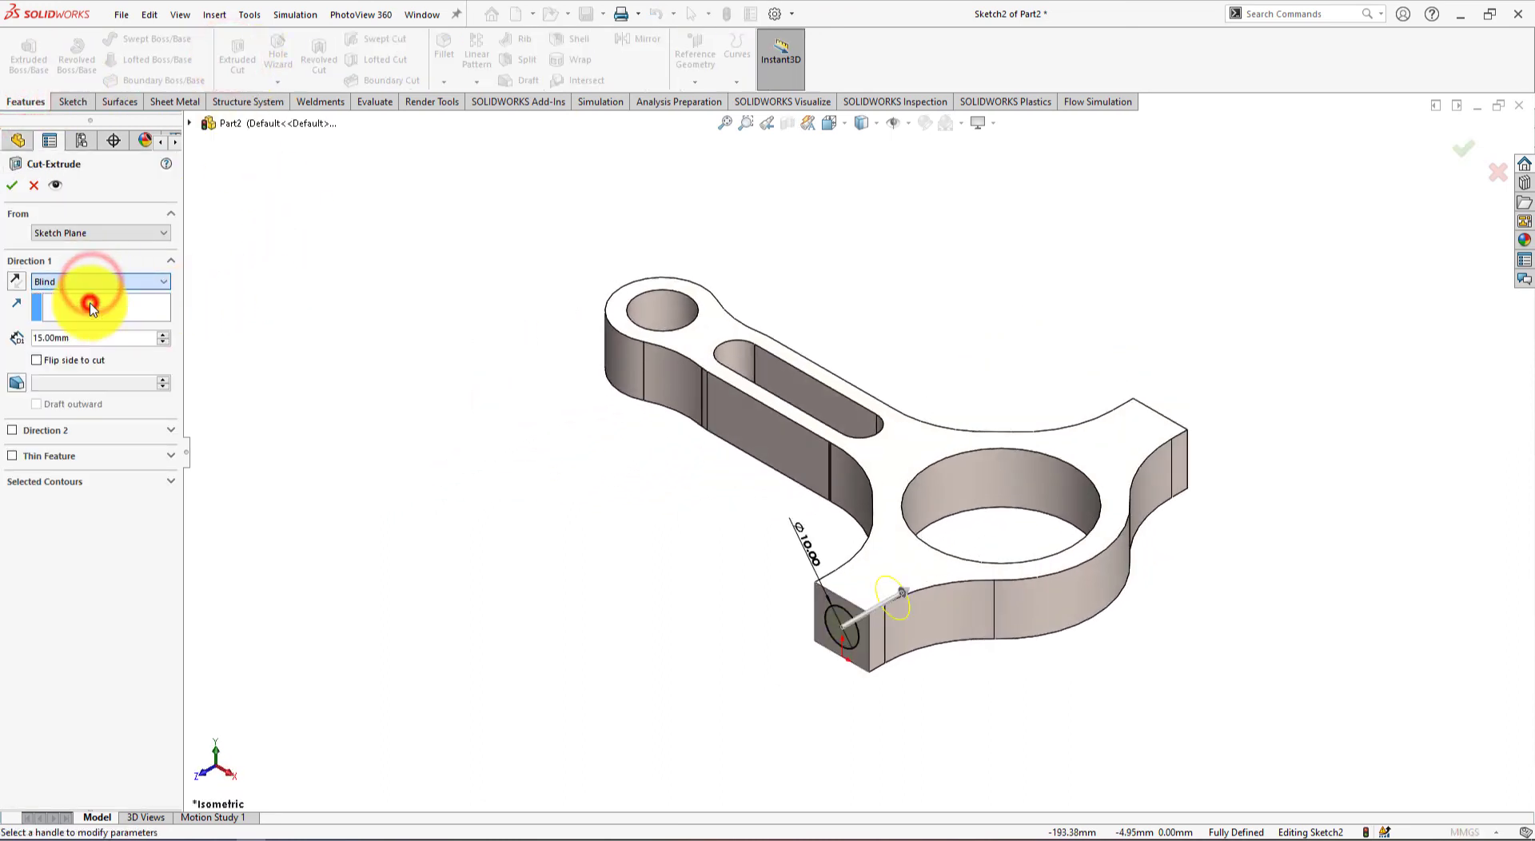
middle_click_drag(393, 345, 261, 411)
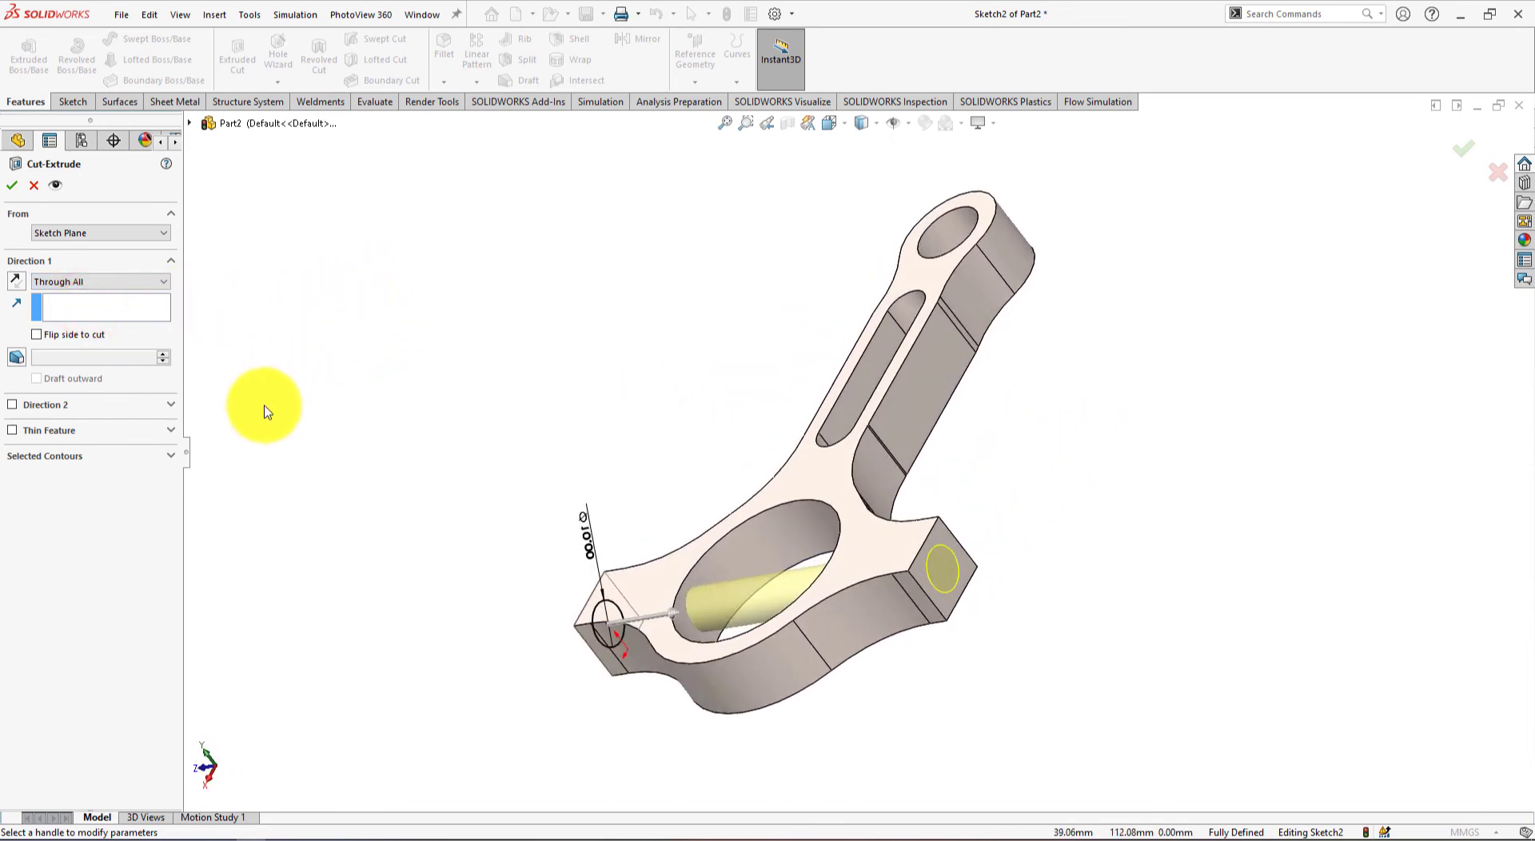
left_click(12, 187)
Set the connecting rod to the isometric view and compare it with the Exercise-01 reference drawing
key("space")
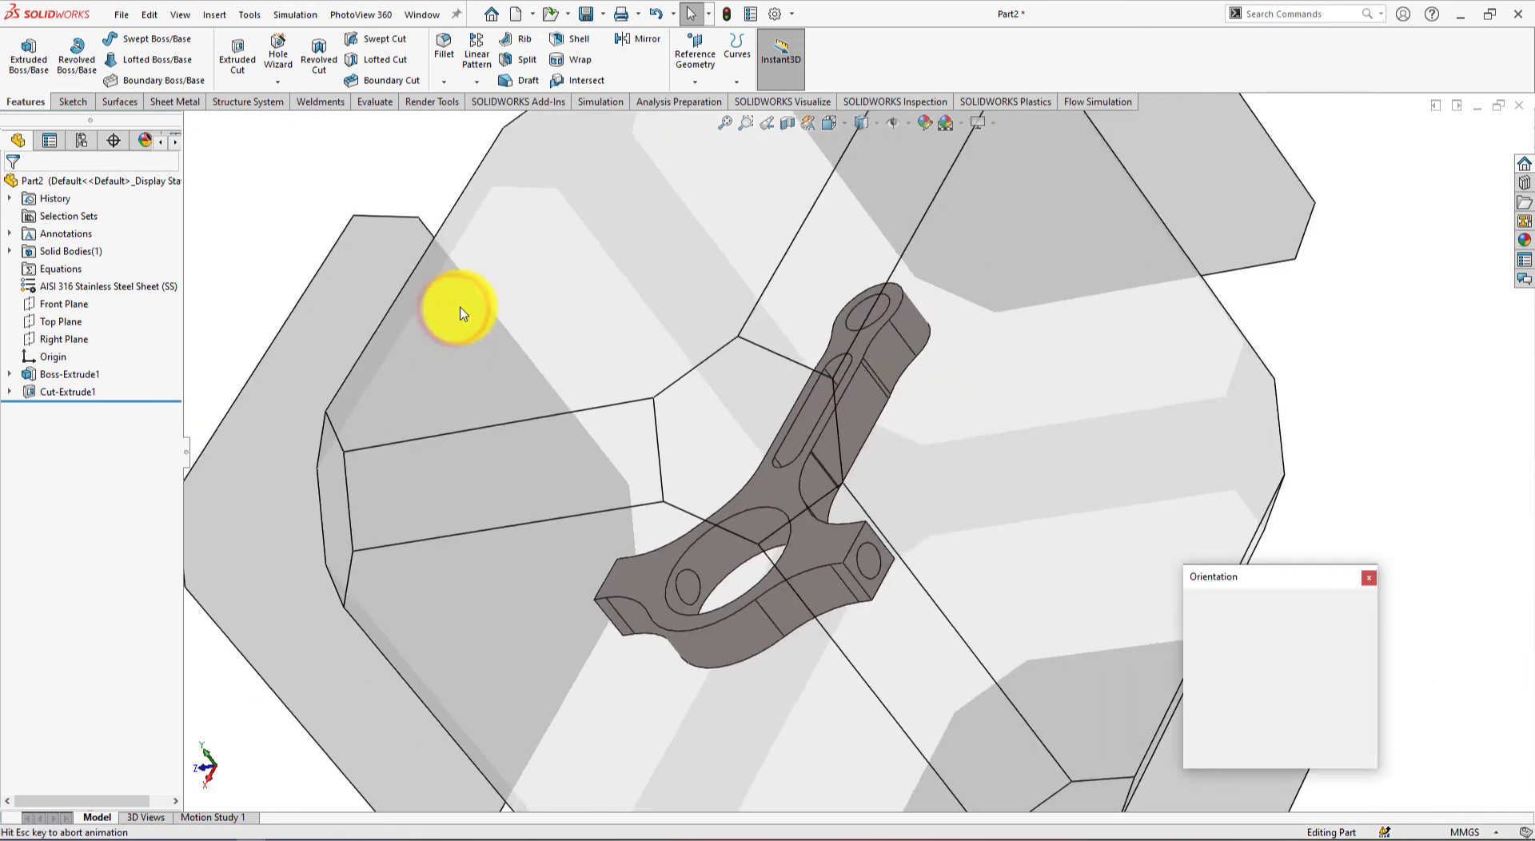
left_click(1361, 630)
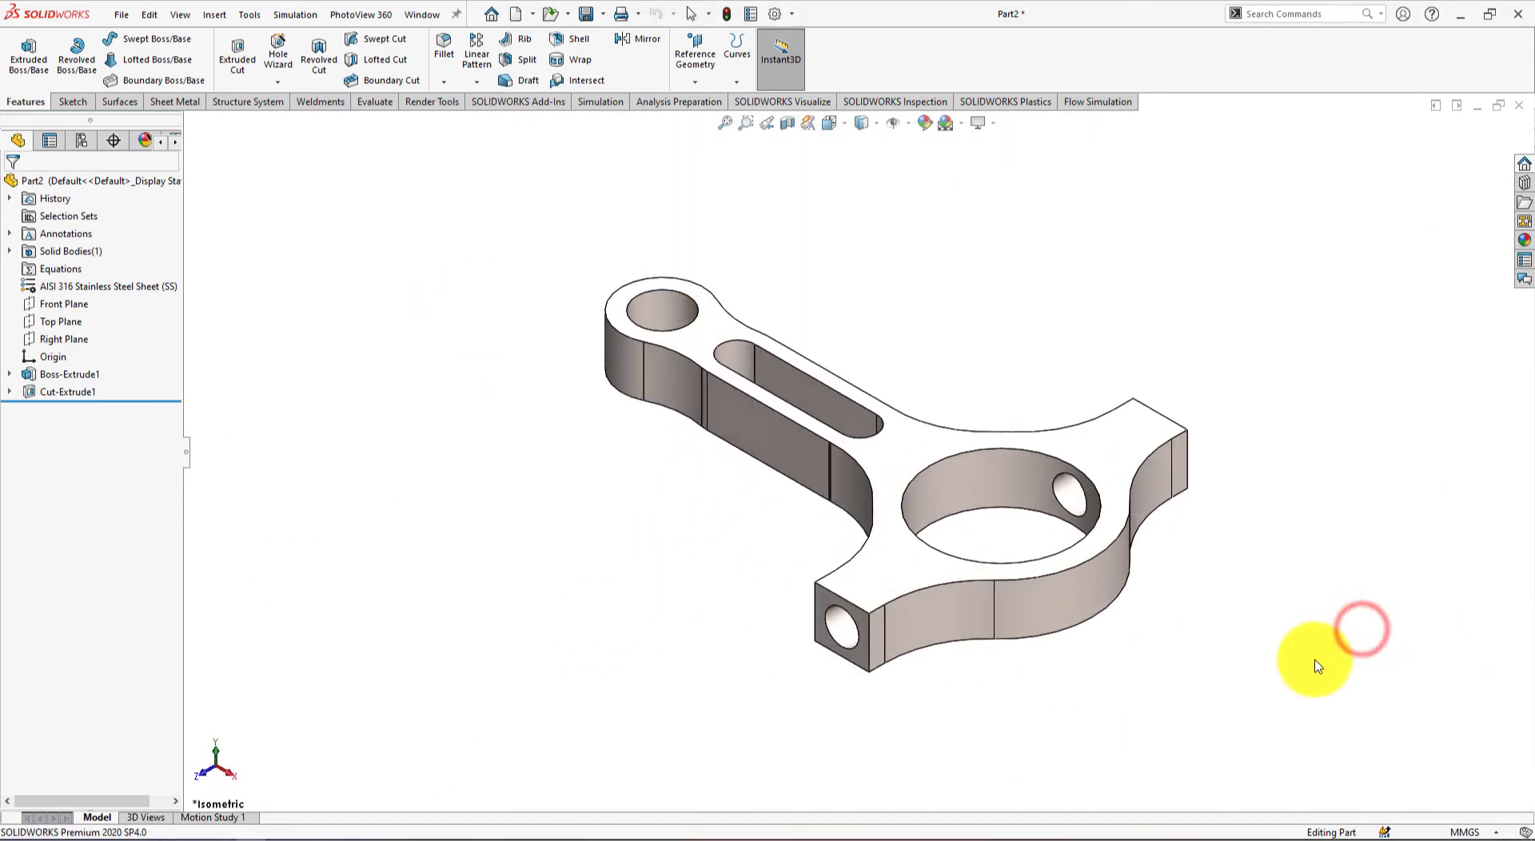
left_click(845, 835)
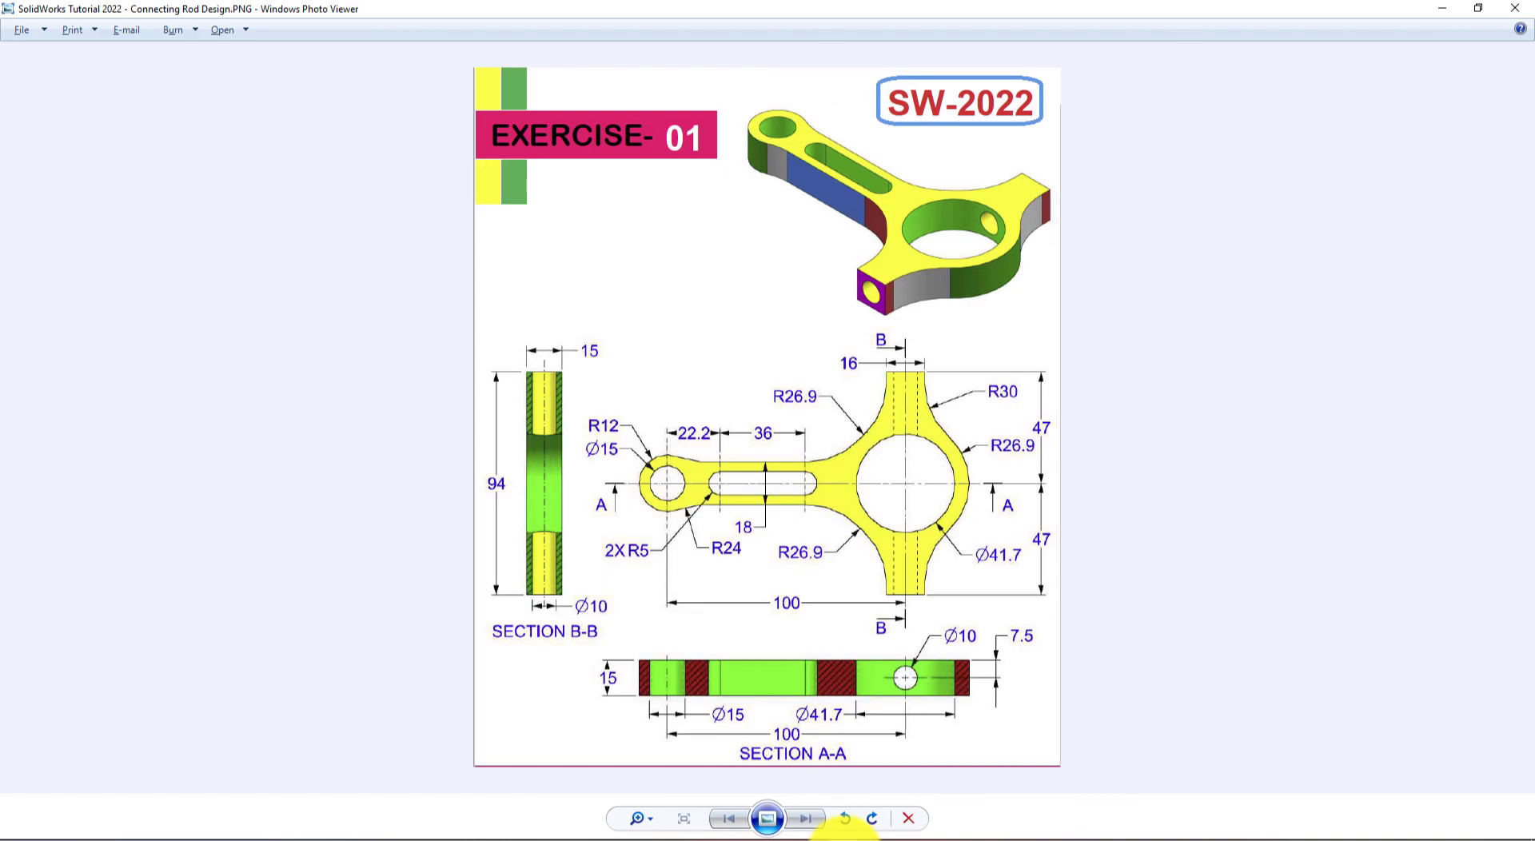
left_click(844, 835)
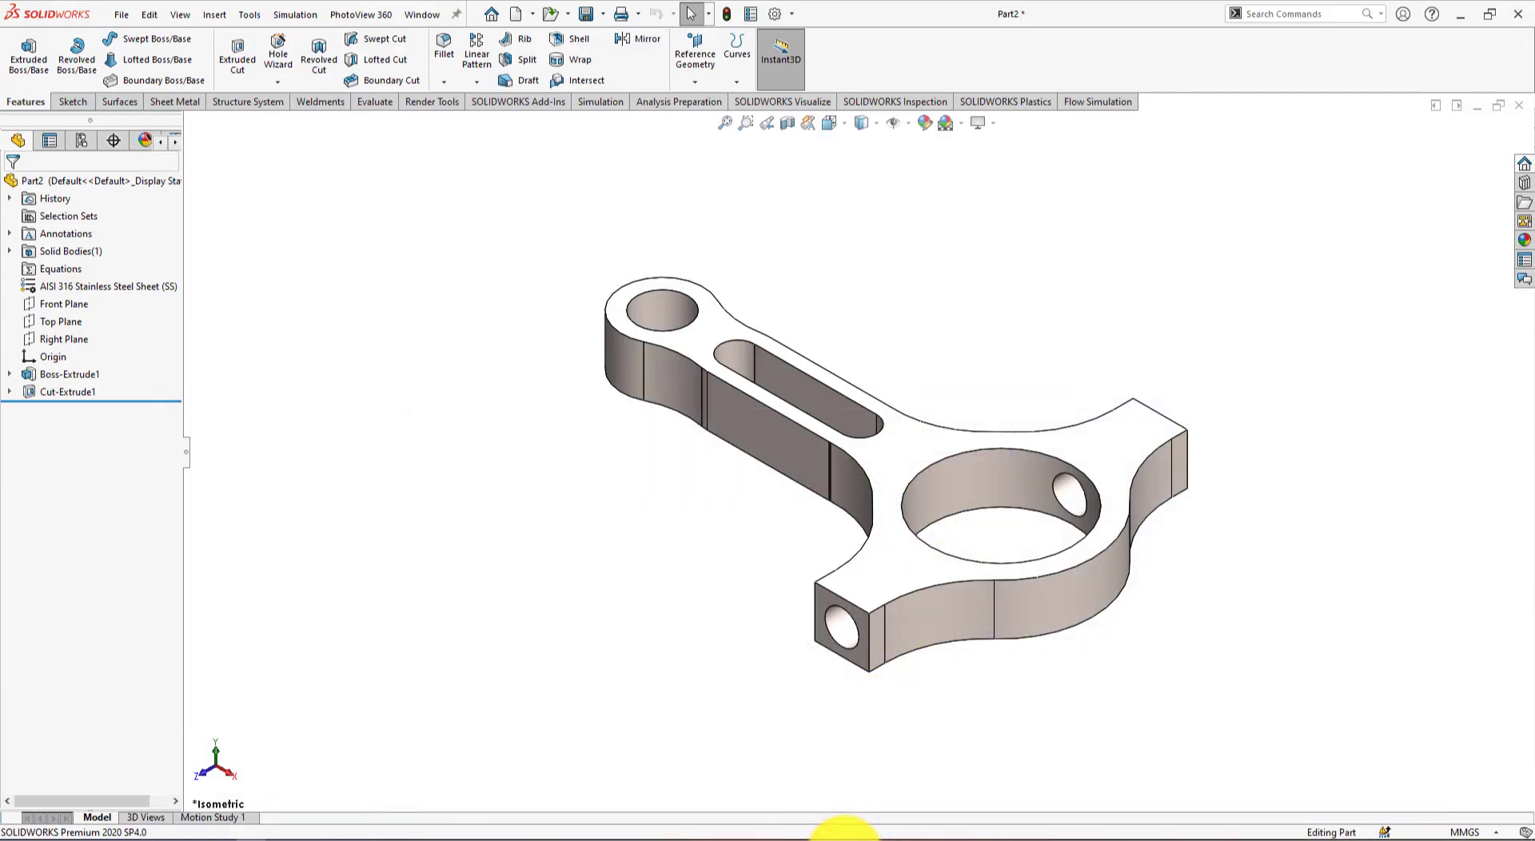